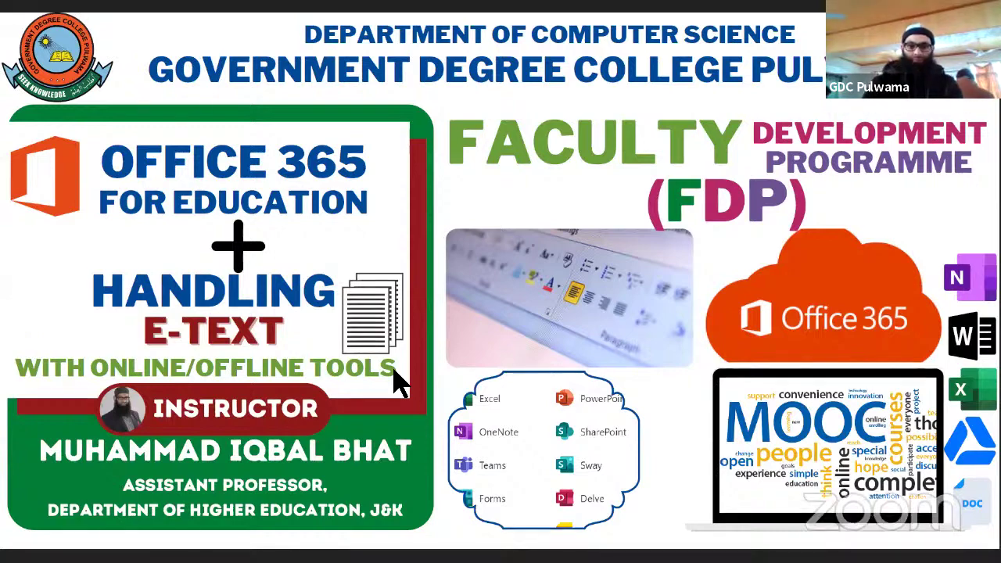
Advance the slideshow from the FDP title slide through Topics to the Office 365 apps slide
click(391, 360)
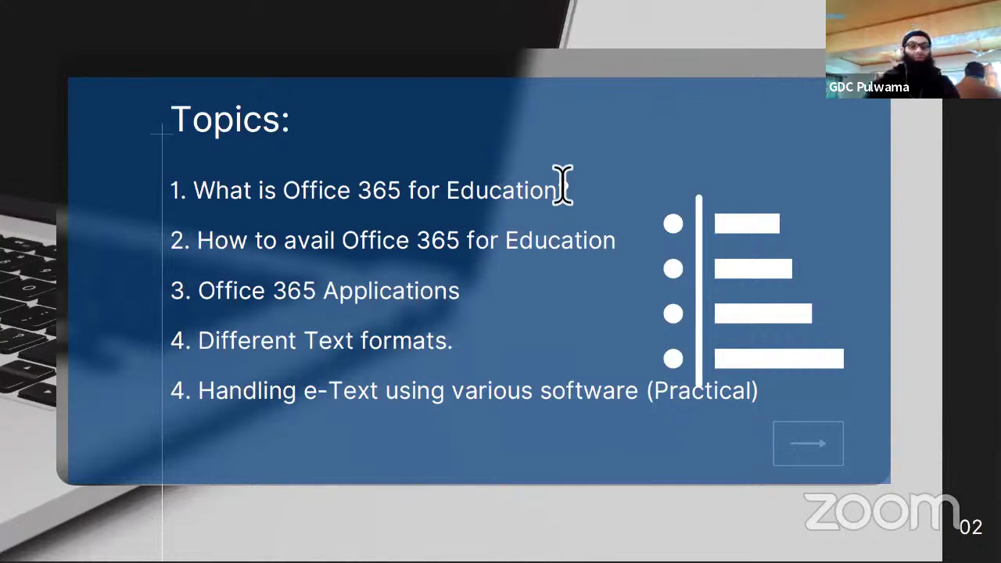
click(563, 178)
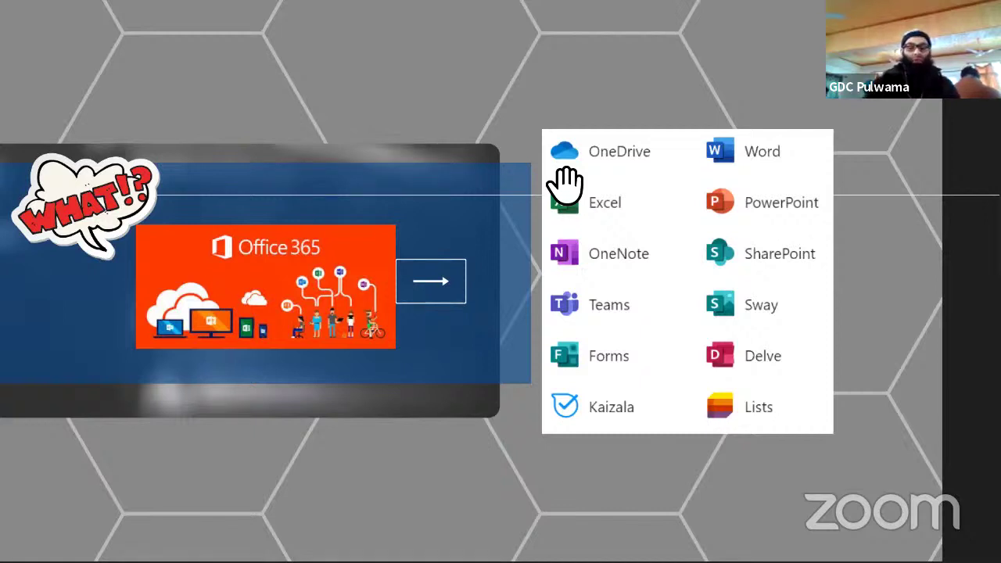
Advance to the slide defining Office 365 for Education as a free suite of hosted services
key(Right)
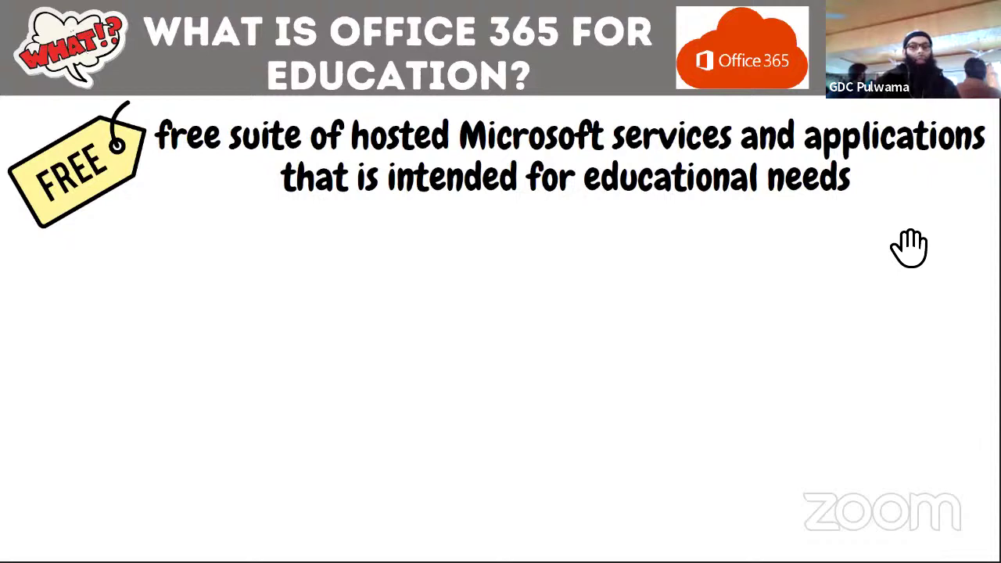
Reveal the remote-learning, tool-bundle and school email sign-up points, then advance to A1-PLAN
click(907, 247)
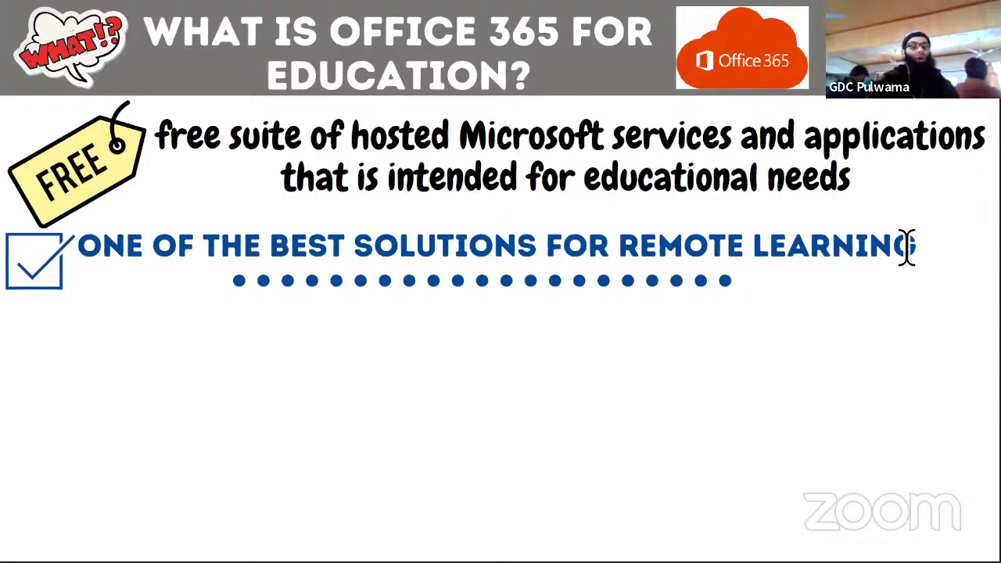
key(Right)
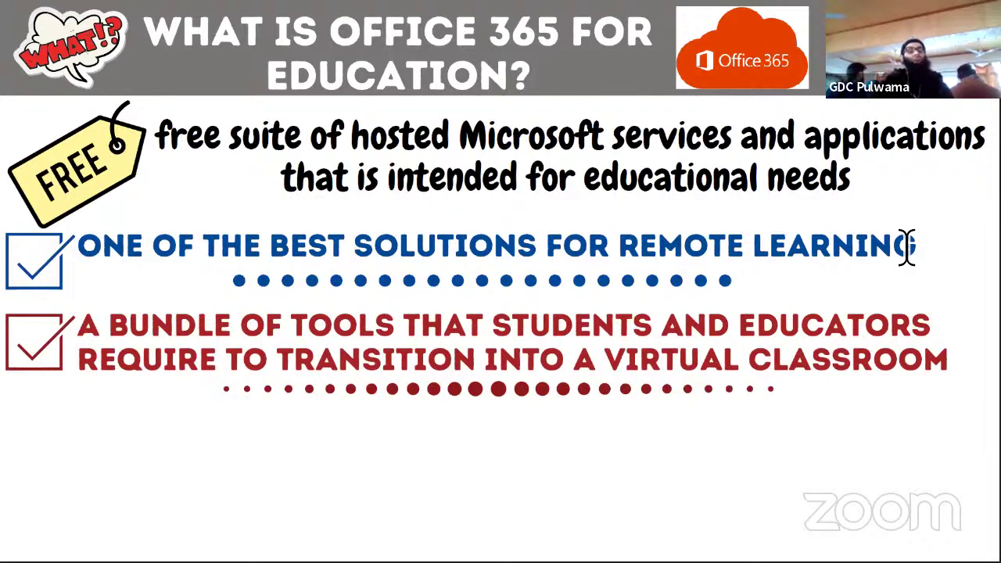
key(Right)
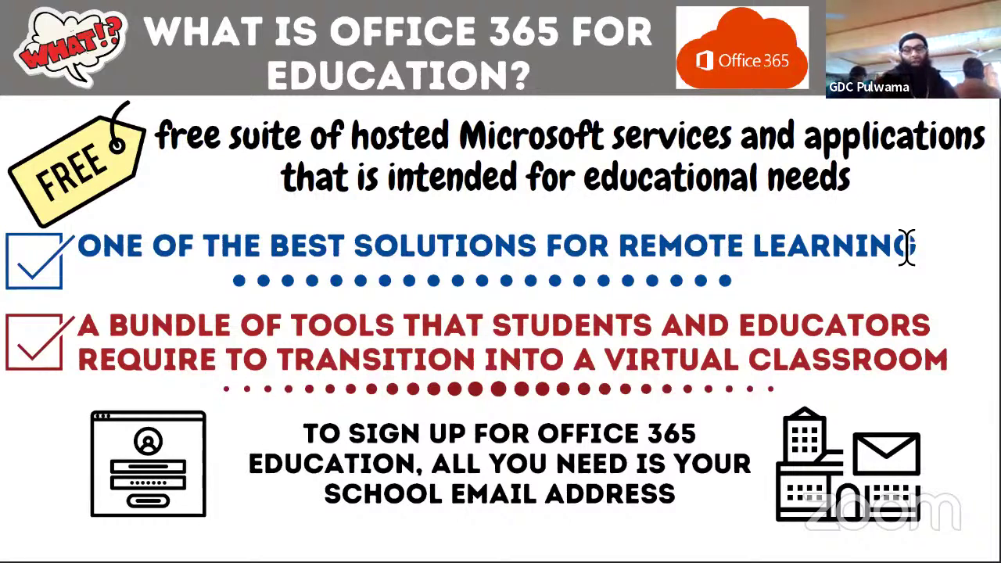
click(908, 248)
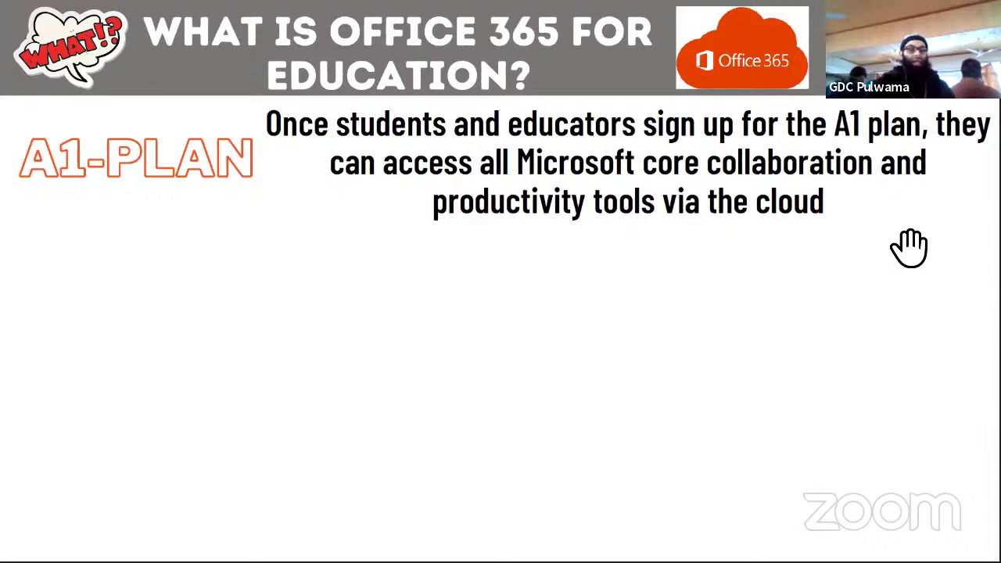
Reveal the cross-platform collaboration point, then advance to the Office 365 Education Apps slide
click(910, 247)
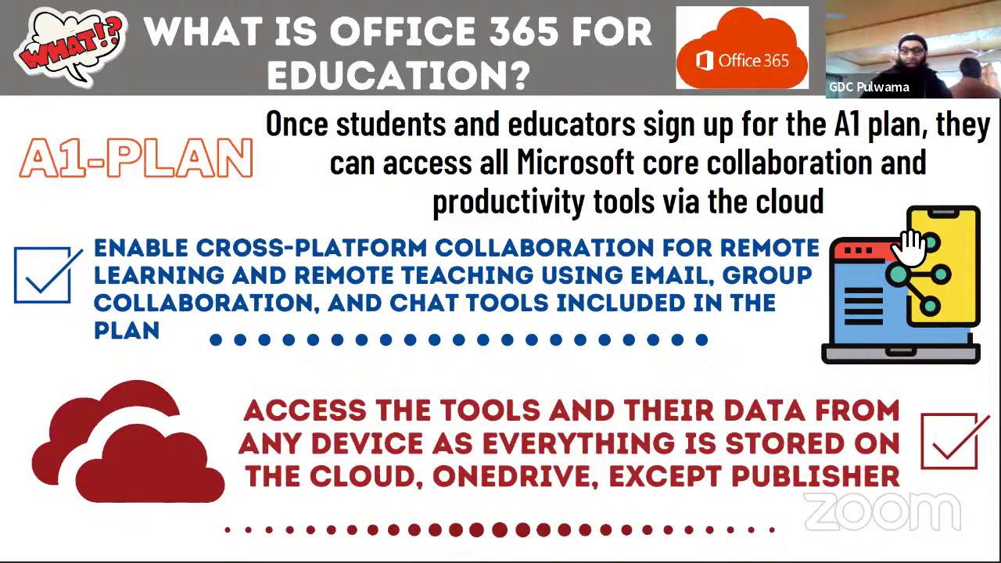
click(909, 247)
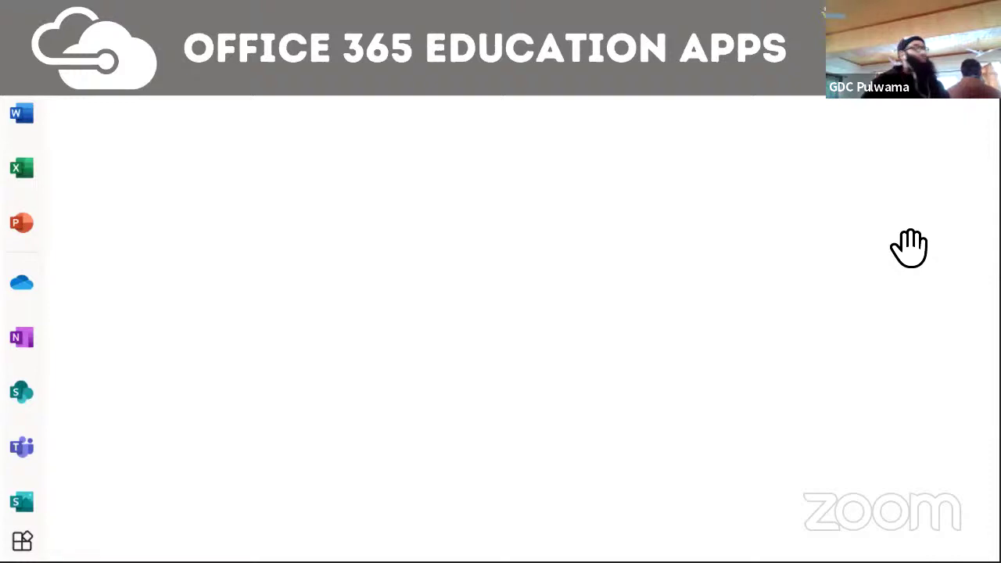
Fade in the three-column app list, from Class Notebook and Delve to Whiteboard and Yammer
click(910, 247)
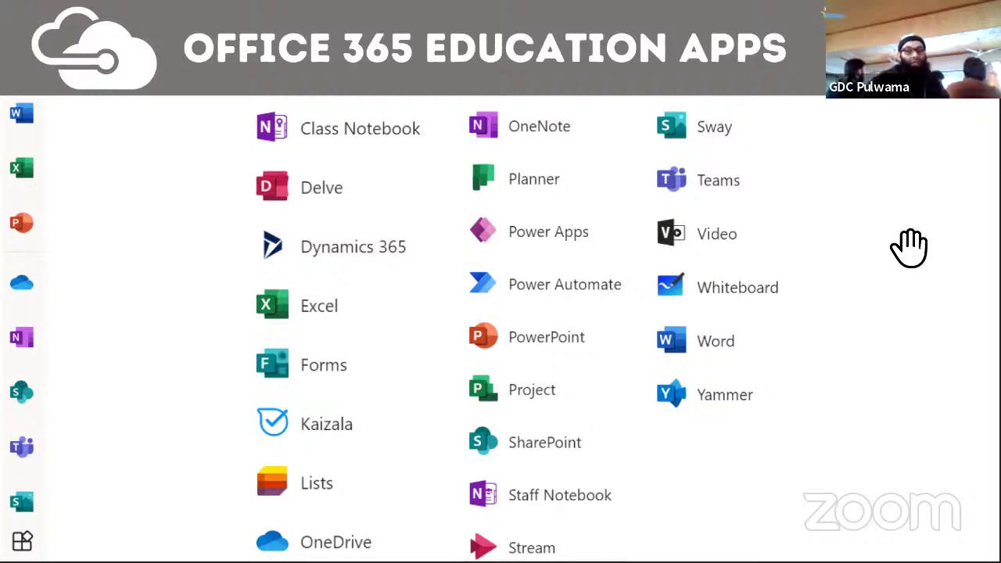
Show the OneNote description slide and reveal the 'FAQ : OneNote Class Notebooks' screenshot
key(Right)
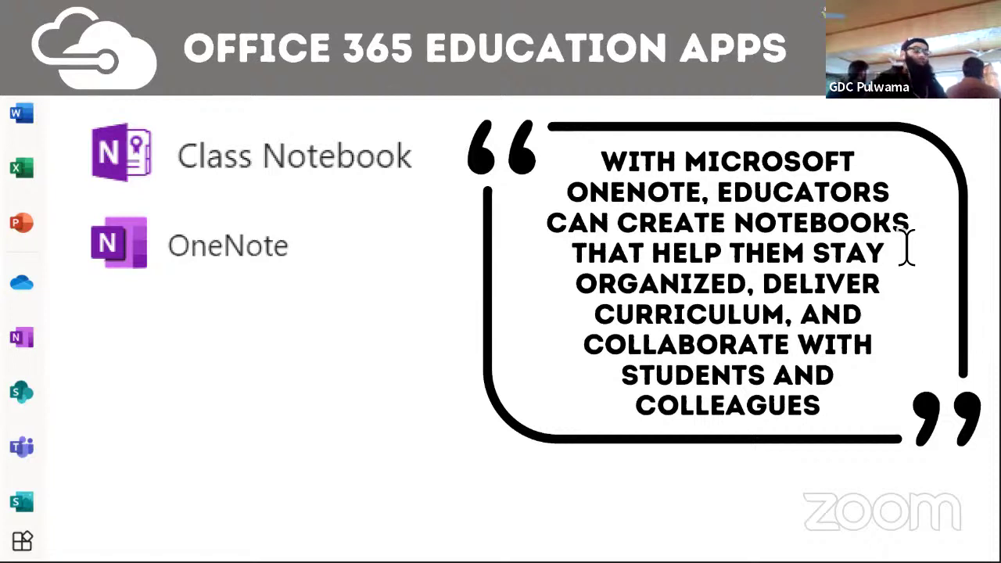
click(908, 247)
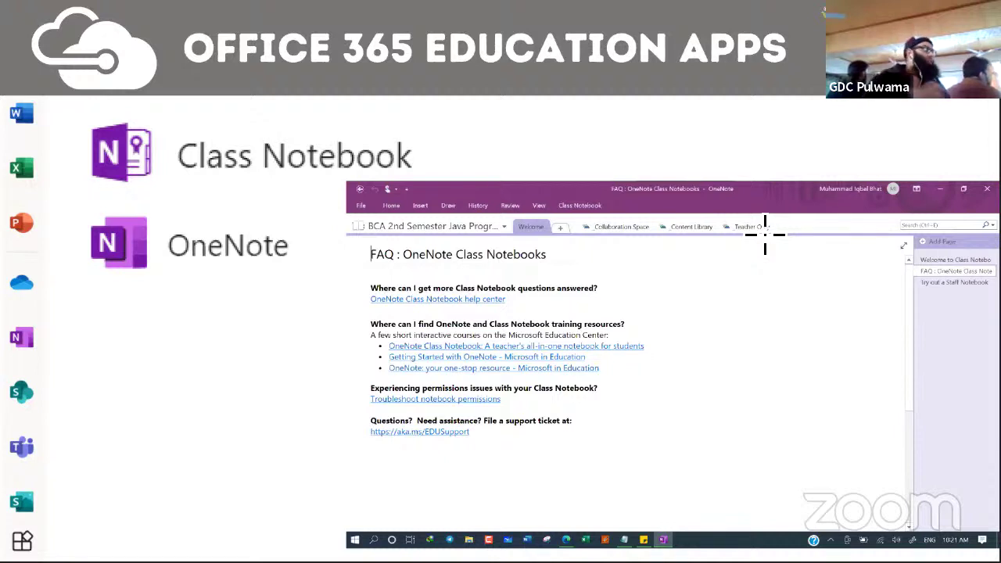
Show the slide describing Office Delve as a cloud solution powered by Office Graph
key(Right)
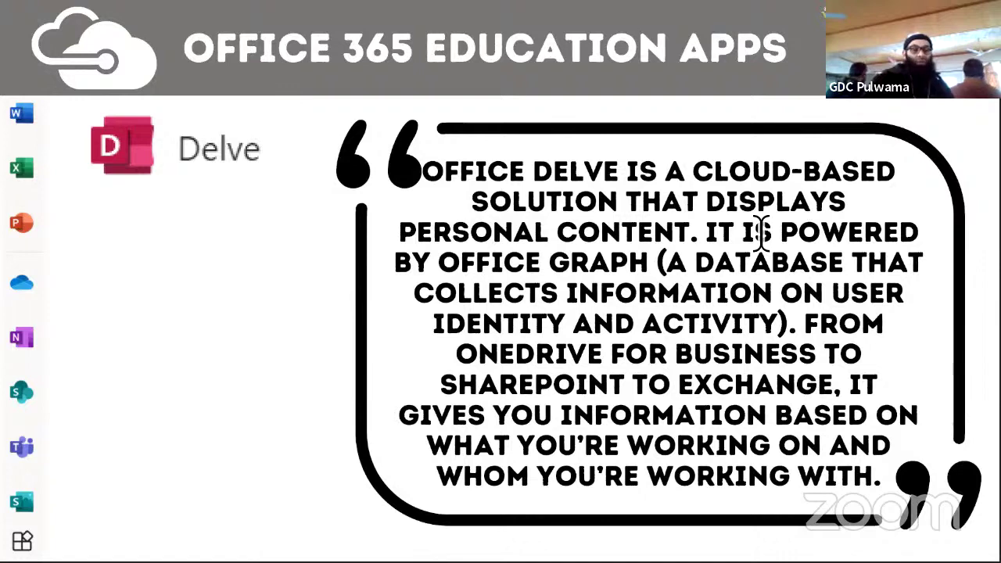
Reveal the Delve profile screenshot with recent documents like 'Letters Oct2020' and 'GEM Orders'
key(Right)
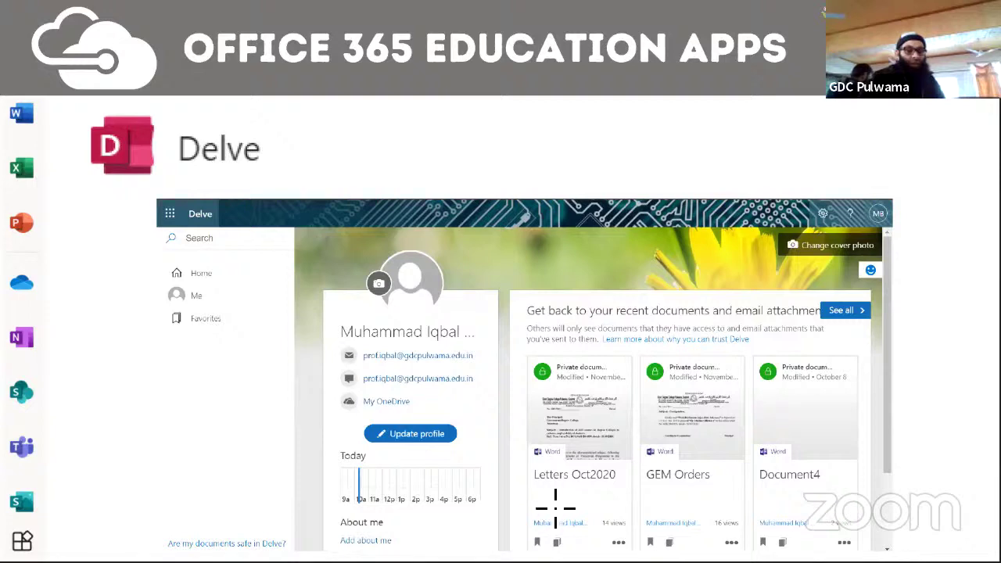
key(Left)
key(Right)
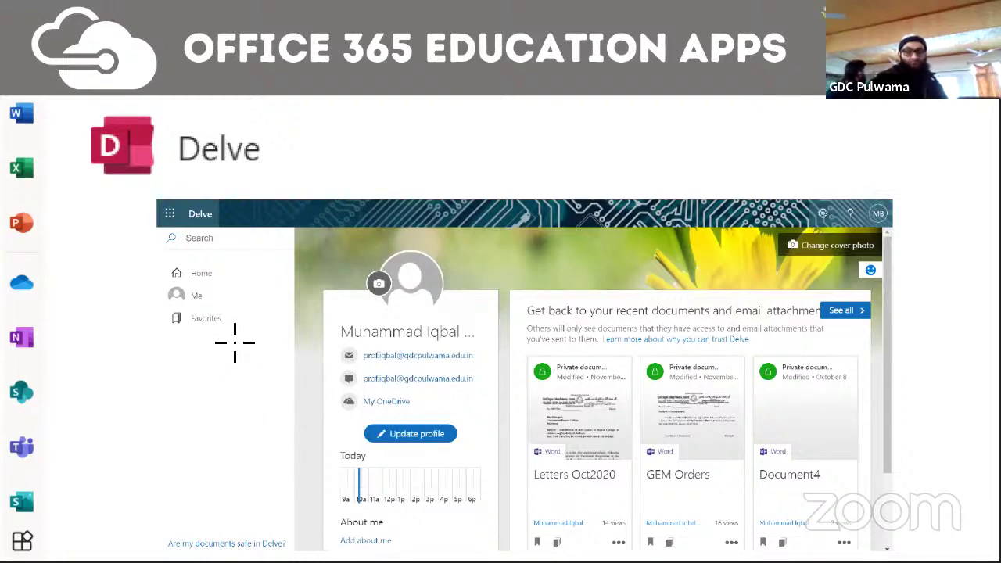
Advance from the Delve screenshot to the Excel description slide
key(Right)
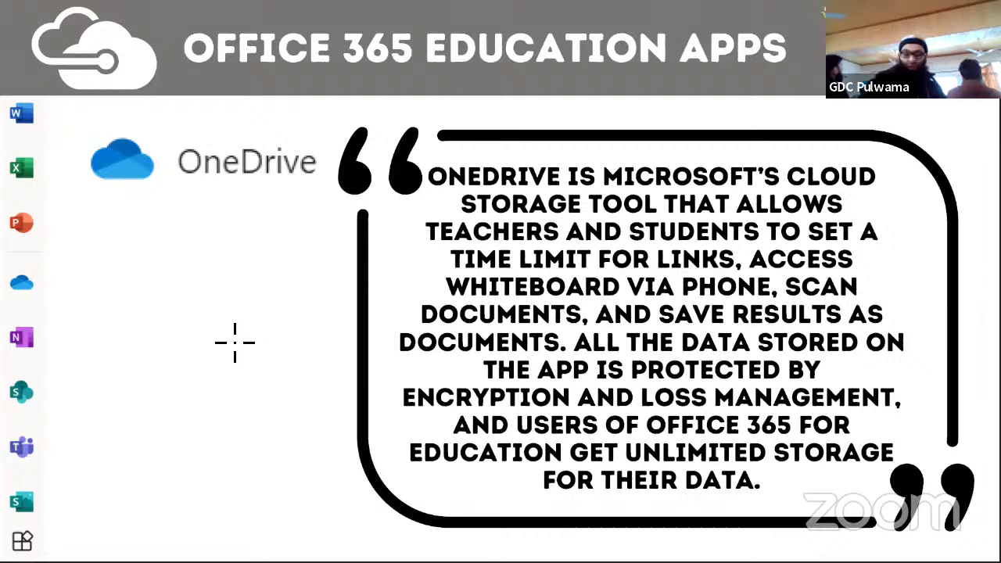
key(Right)
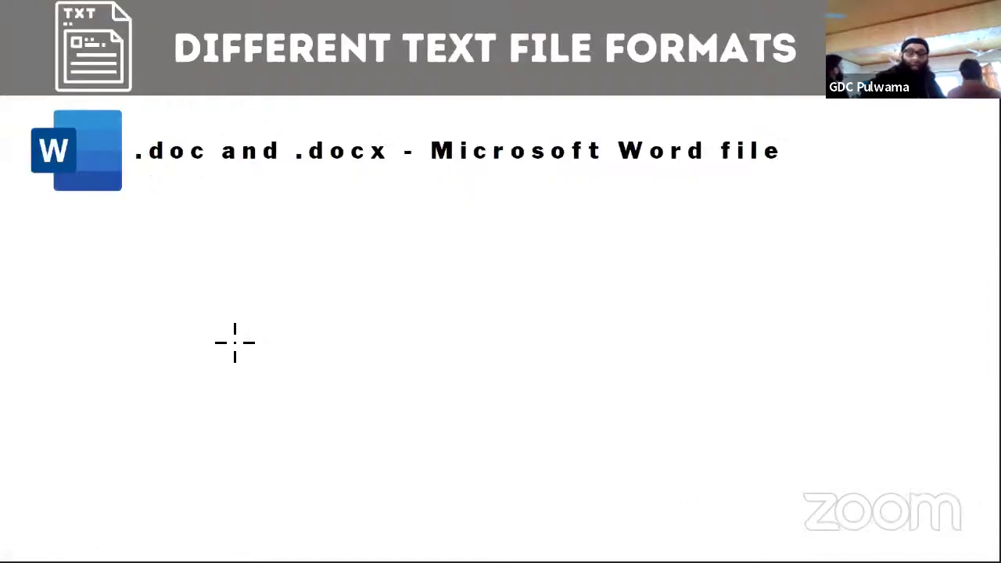
key(Left)
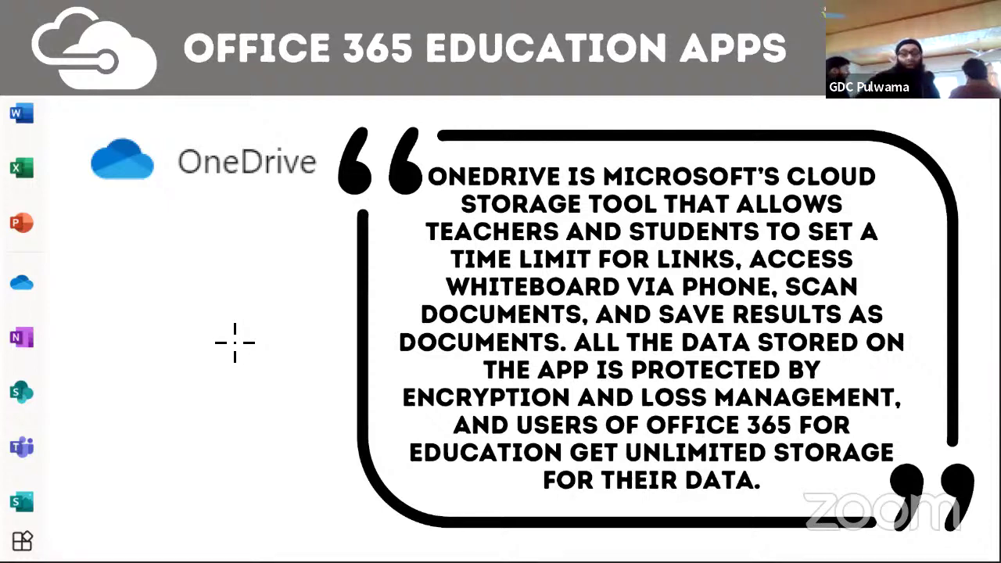
Advance to the slide listing .doc and .docx as Microsoft Word file formats
key(Right)
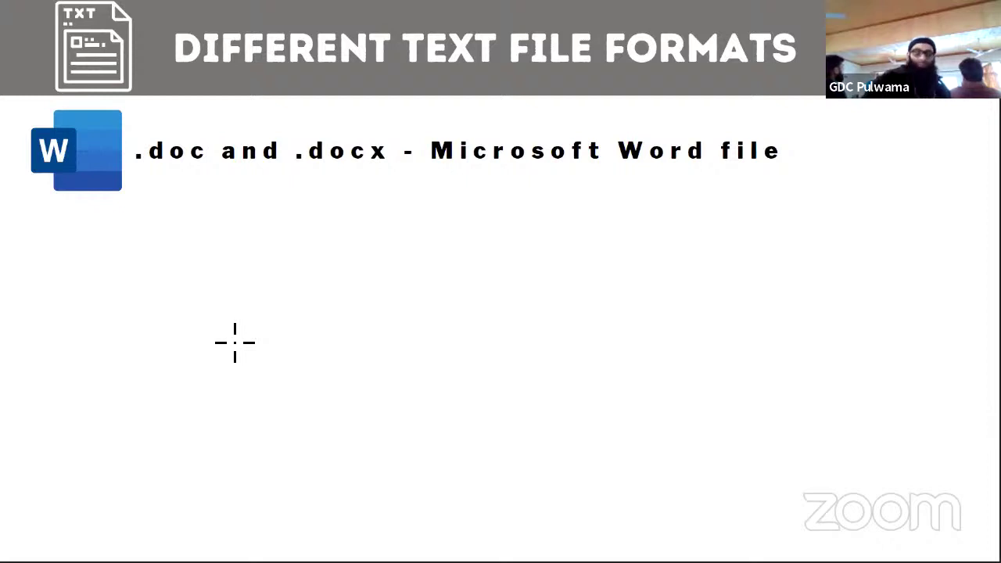
Animate in the .txt plain text and .rtf Rich Text Format bullets on the file formats slide
key(Right)
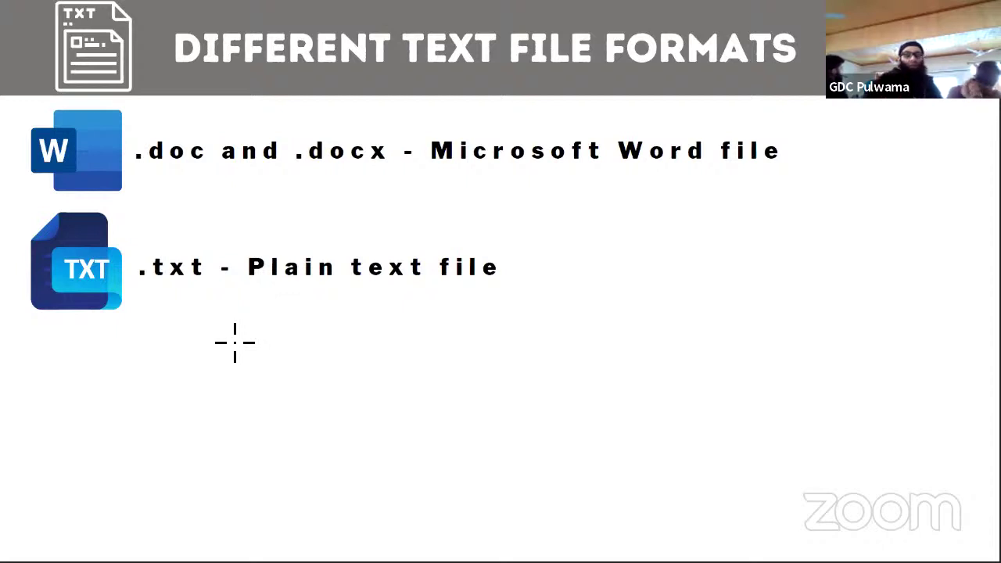
key(Right)
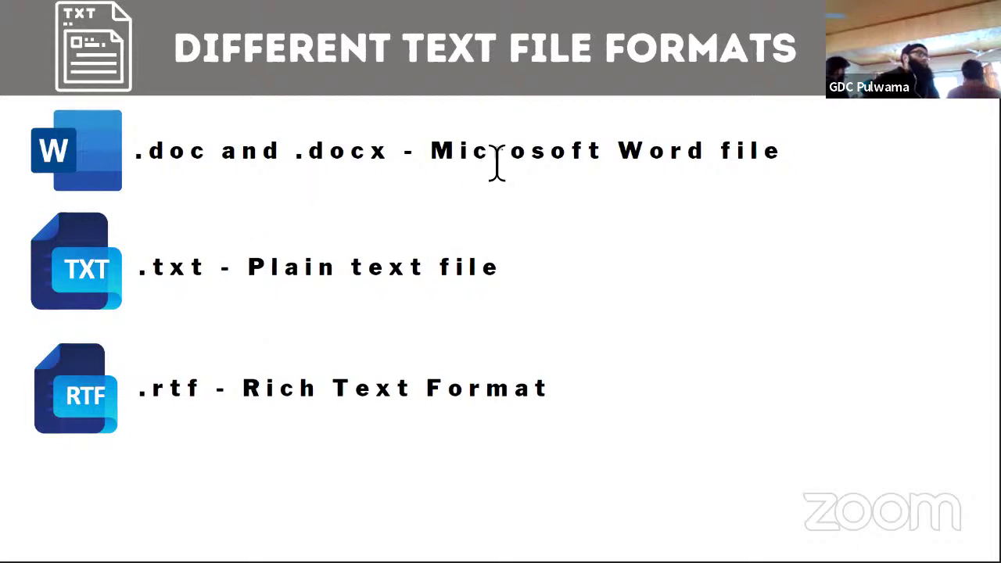
Show the .tex LaTeX bullet, then advance to the continuation slide listing .pdf files
key(Right)
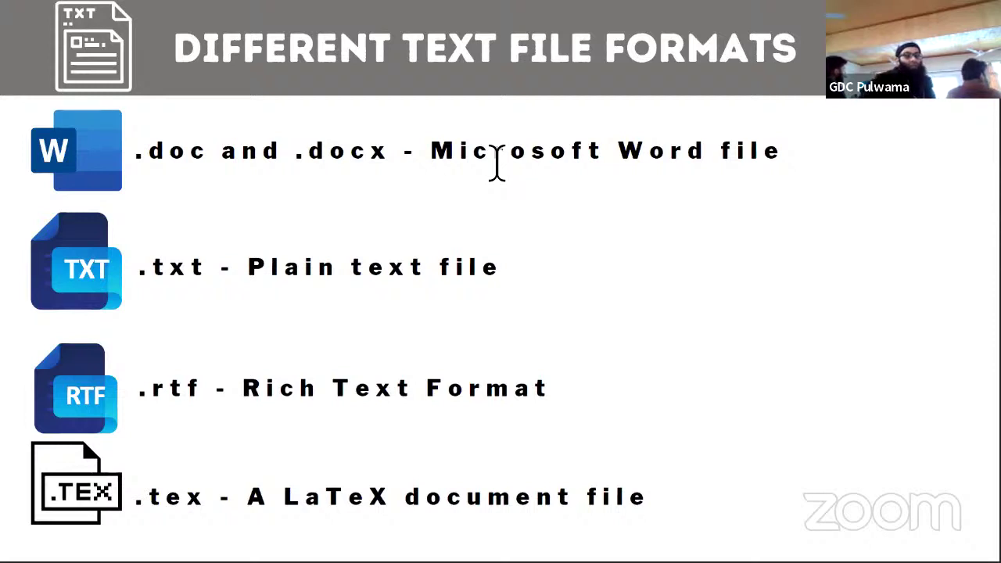
click(497, 163)
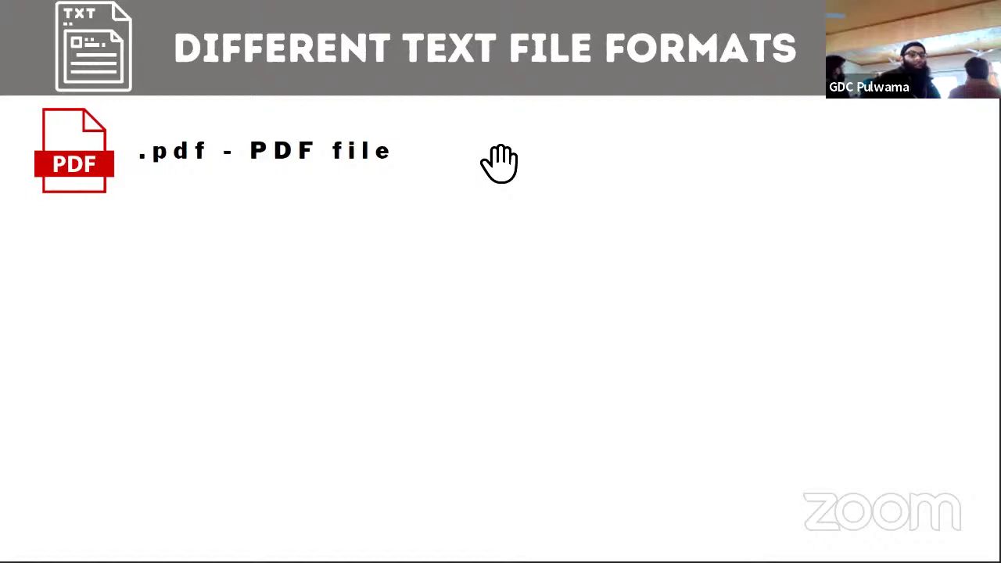
Bring in the .odt OpenOffice Writer bullet on the continuation file formats slide
key(Right)
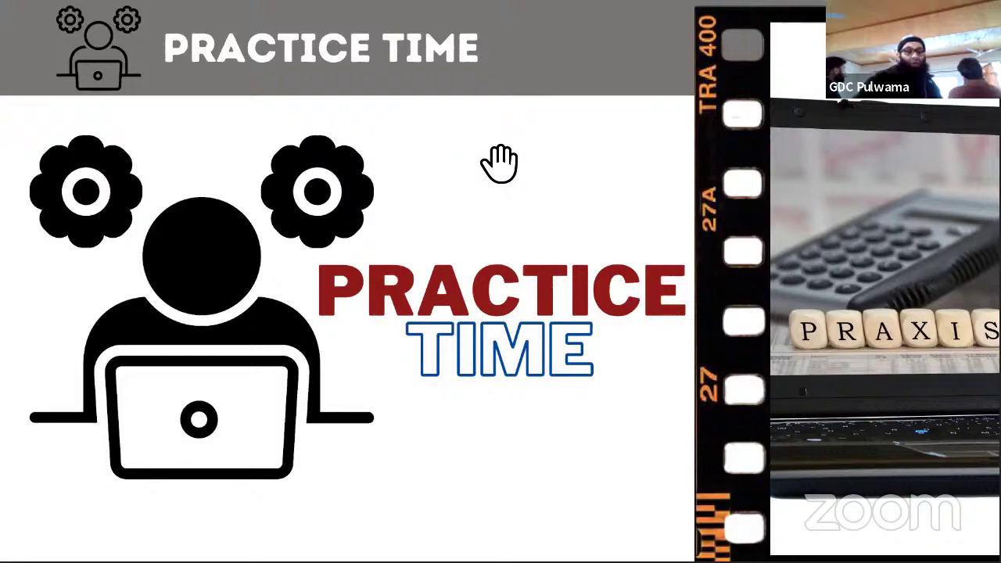
Move the slideshow on to the closing multilingual 'Thank you' collage slide
key(Right)
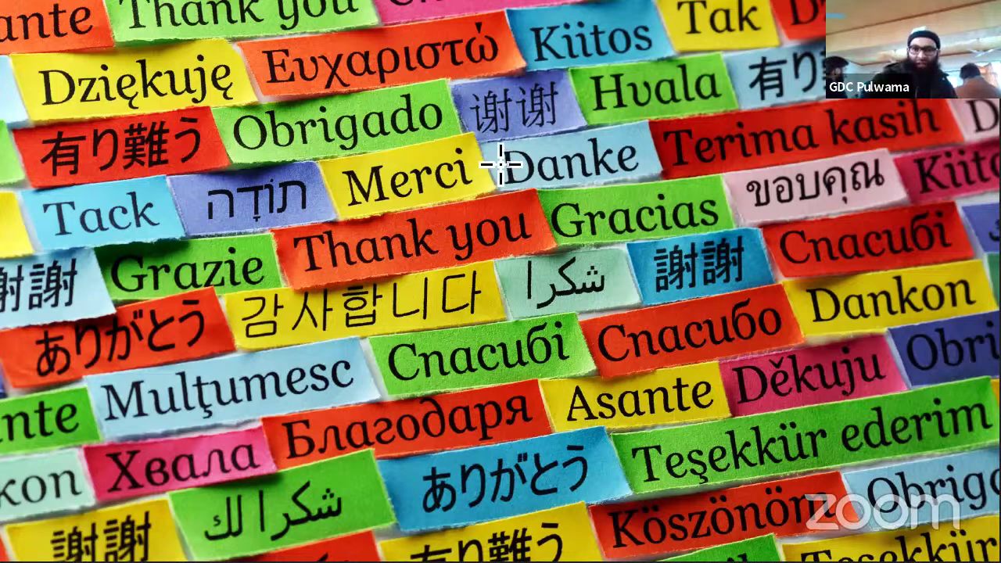
Exit the full-screen slideshow with Esc to get back to the Windows desktop
key(Escape)
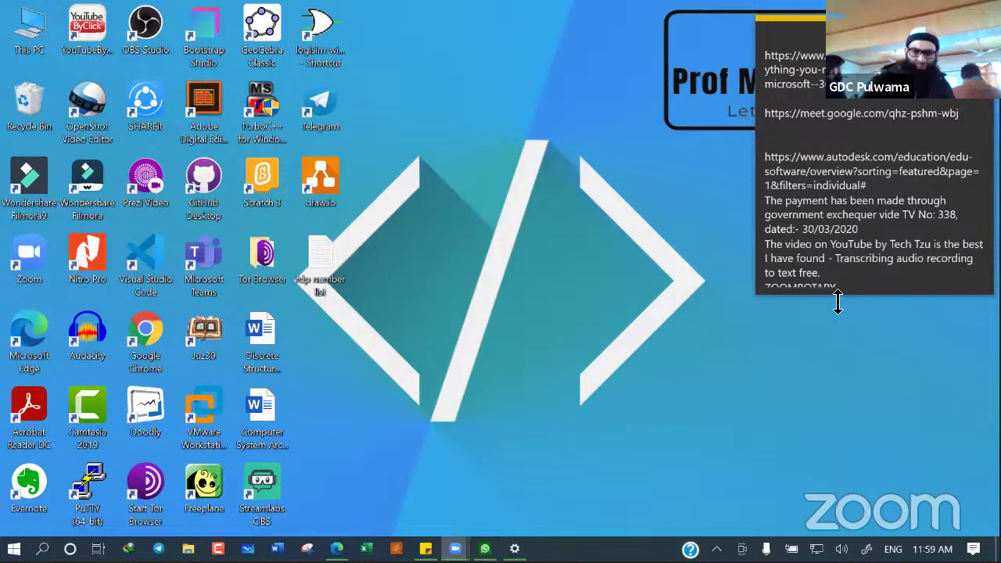
Shorten the sticky note of saved links and bring the Edge YouTube Studio window forward
drag(837, 302, 838, 197)
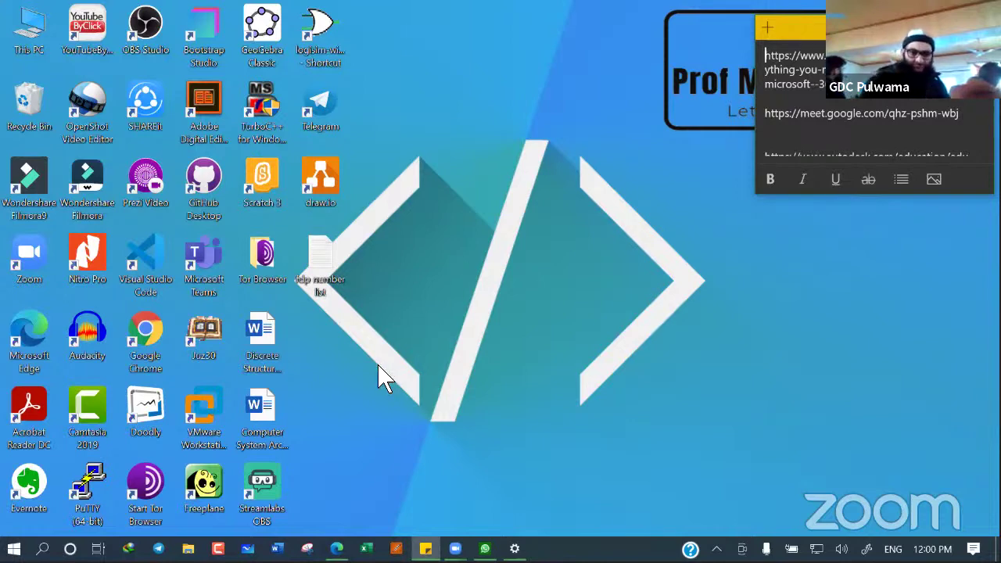
click(336, 548)
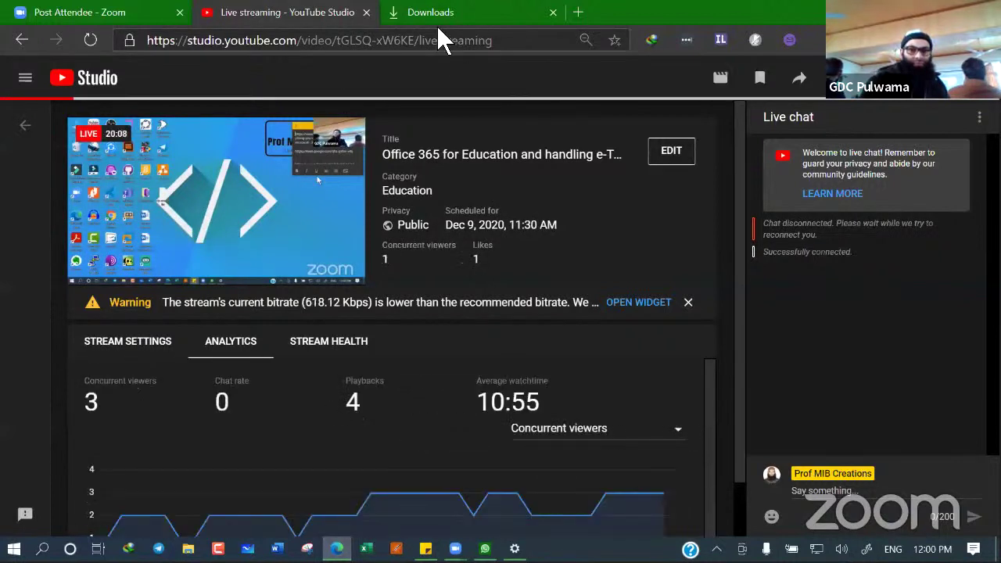
From the Downloads tab, Google 'office 365 for education' and skim the results
click(437, 26)
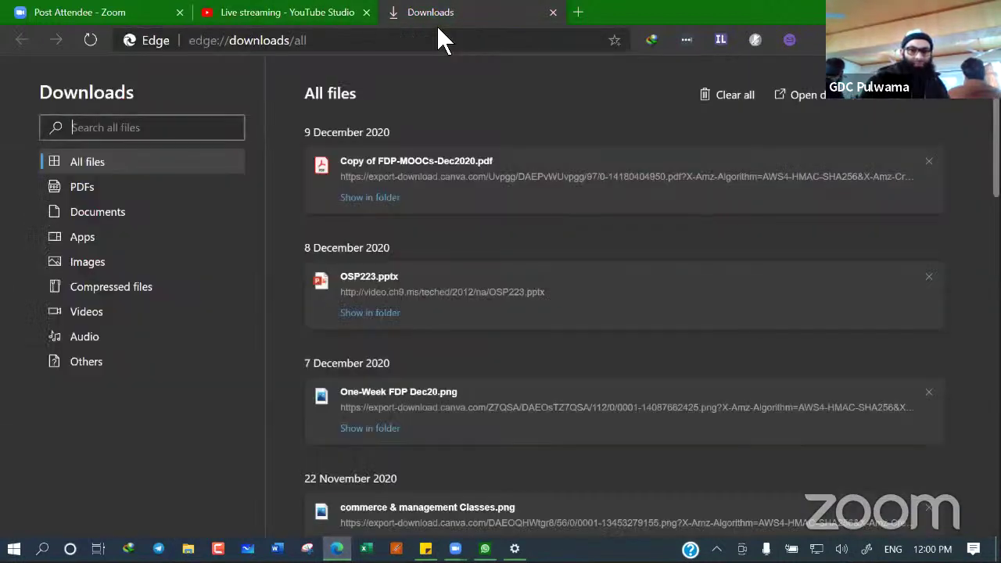
click(332, 50)
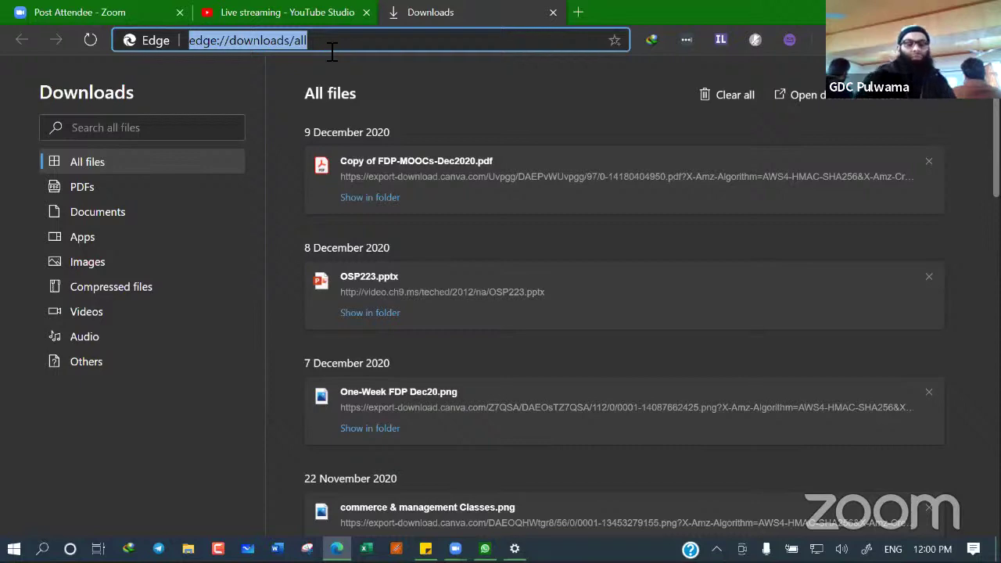
text(office)
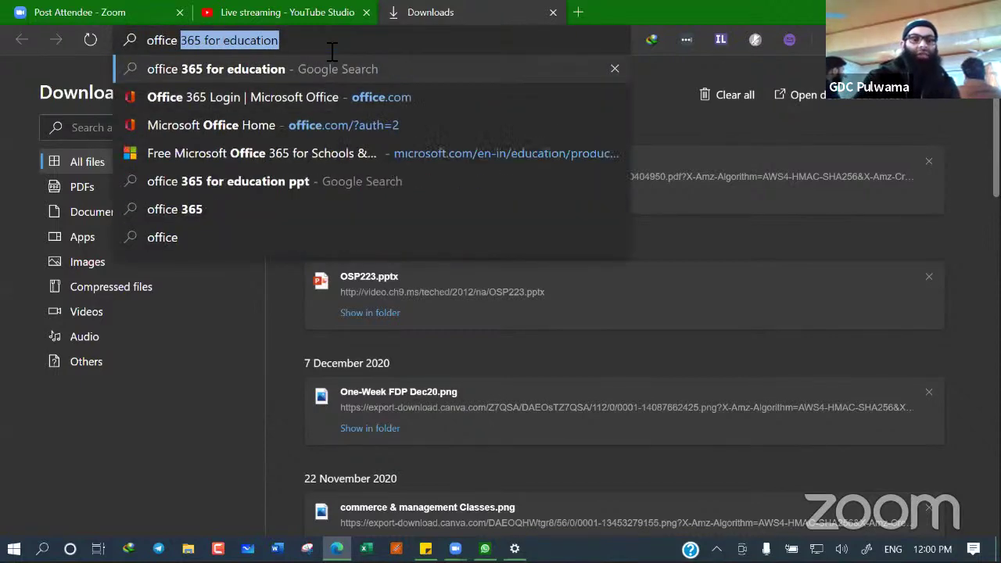
key(Return)
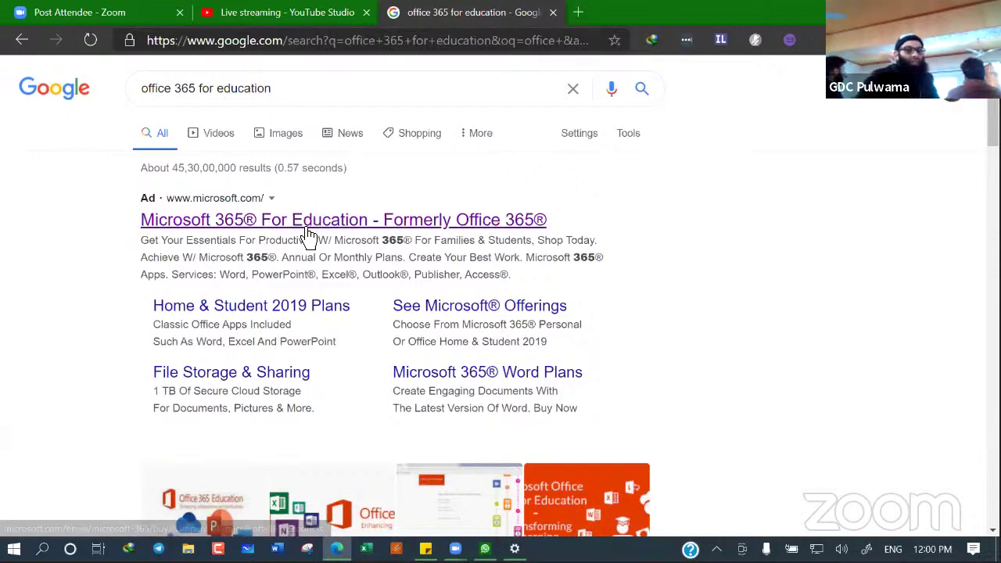
scroll(306, 228, down, 2)
scroll(305, 228, down, 1)
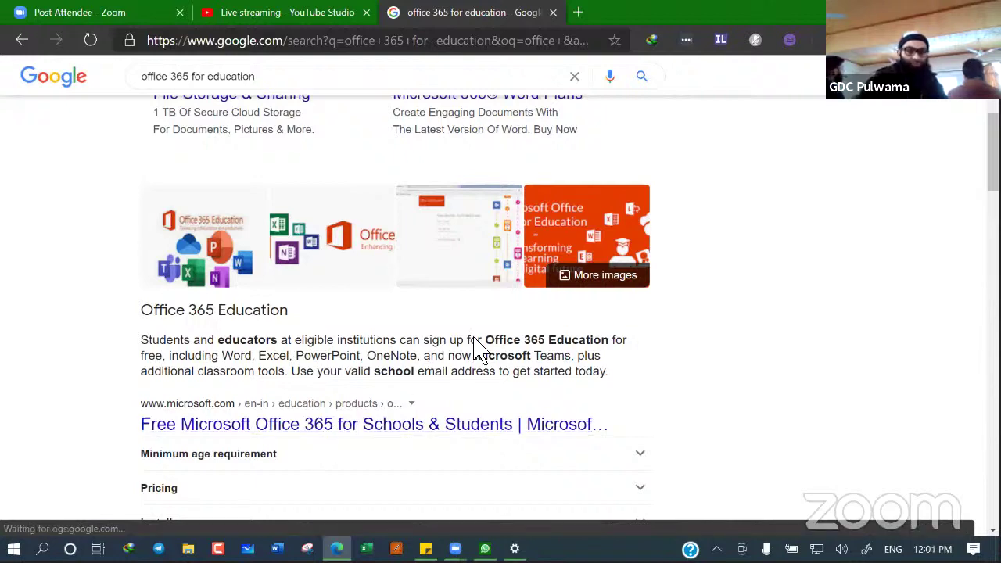
scroll(474, 351, up, 4)
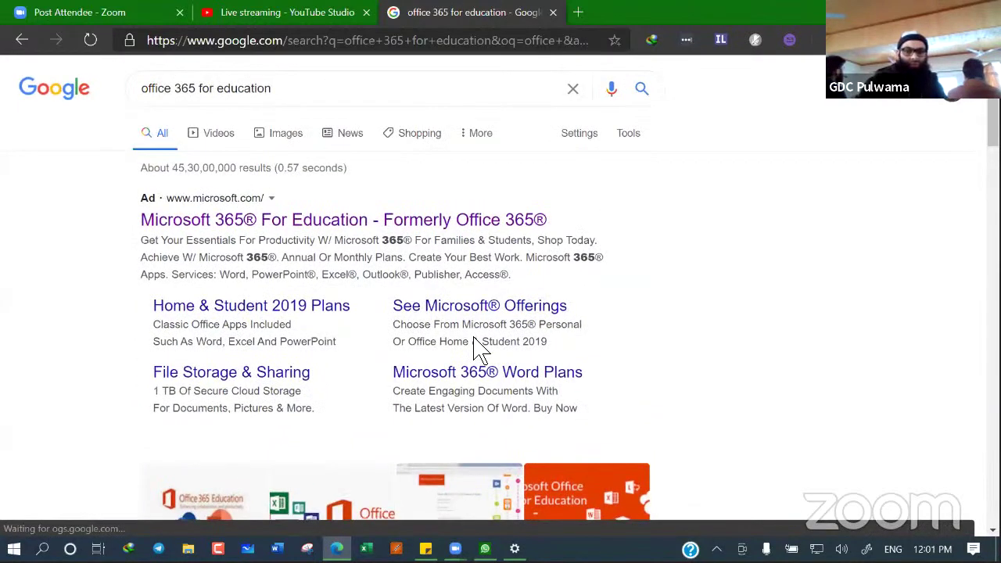
Open the Microsoft 365 For Education result and put the cursor in the school email box
click(281, 227)
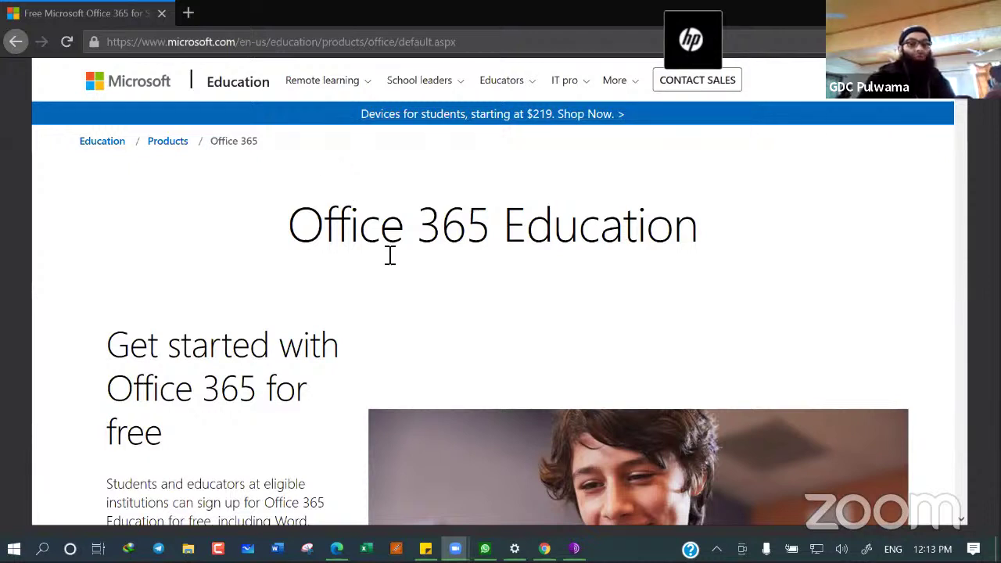
scroll(389, 253, down, 3)
scroll(389, 252, up, 2)
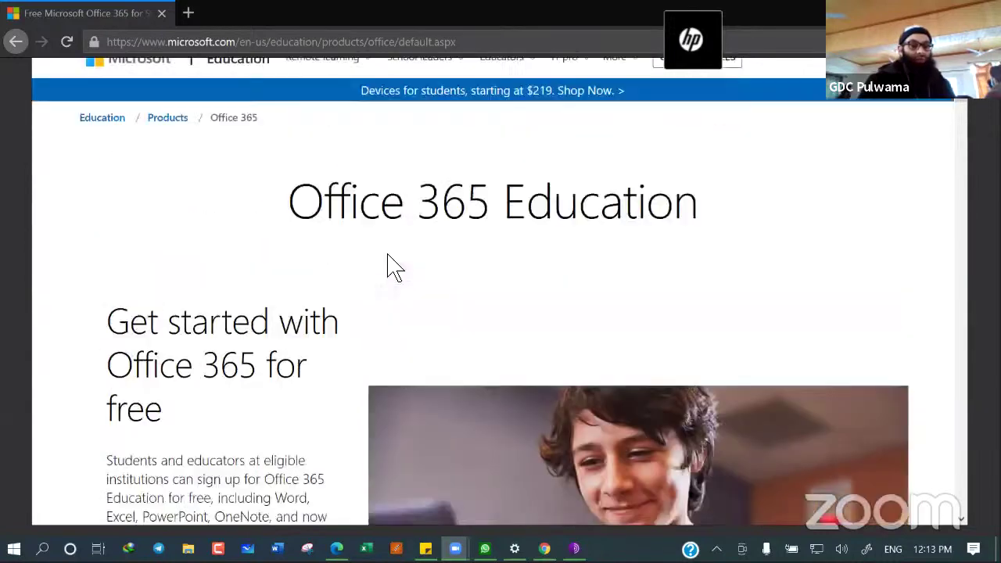
scroll(386, 266, up, 1)
scroll(257, 349, down, 3)
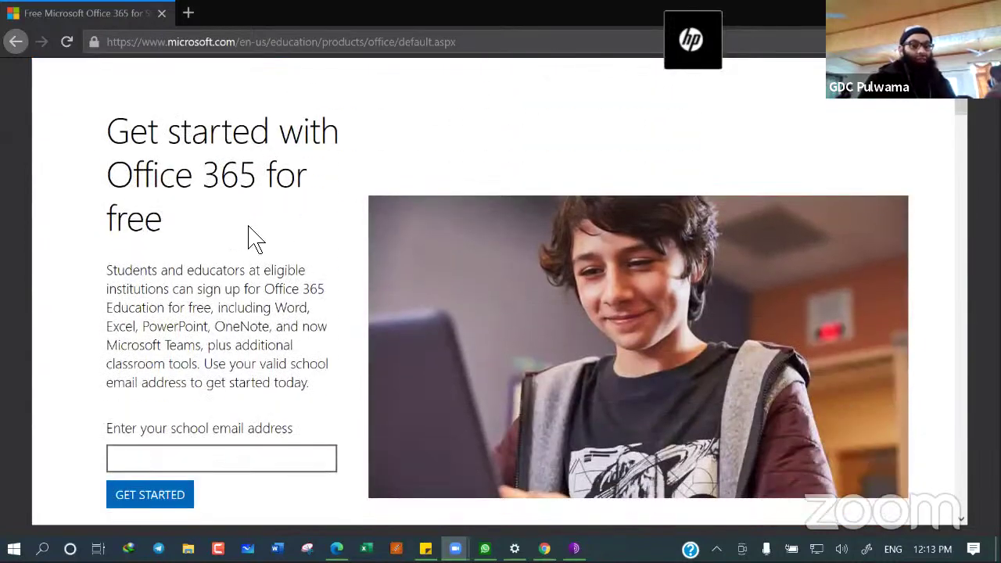
scroll(199, 252, down, 3)
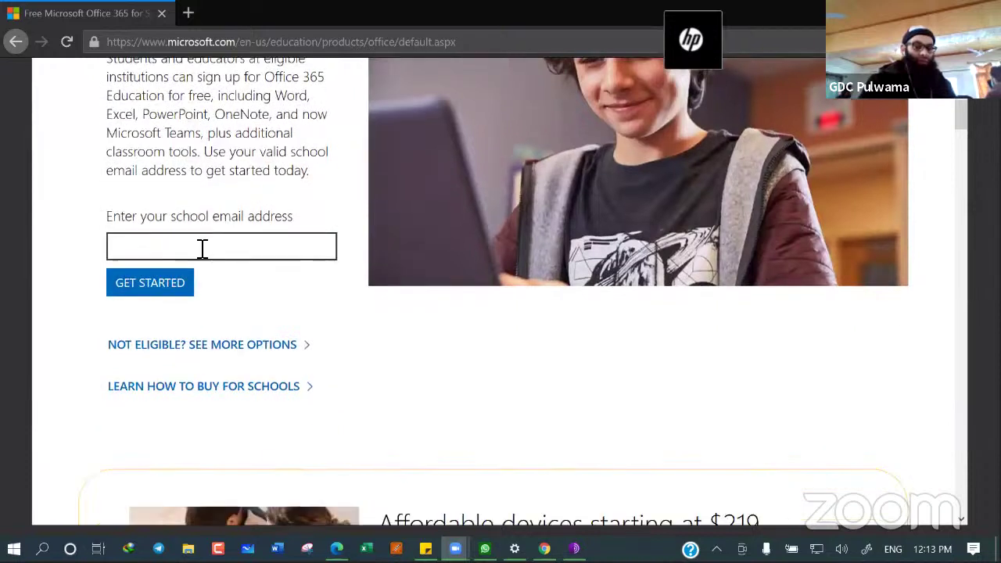
click(209, 251)
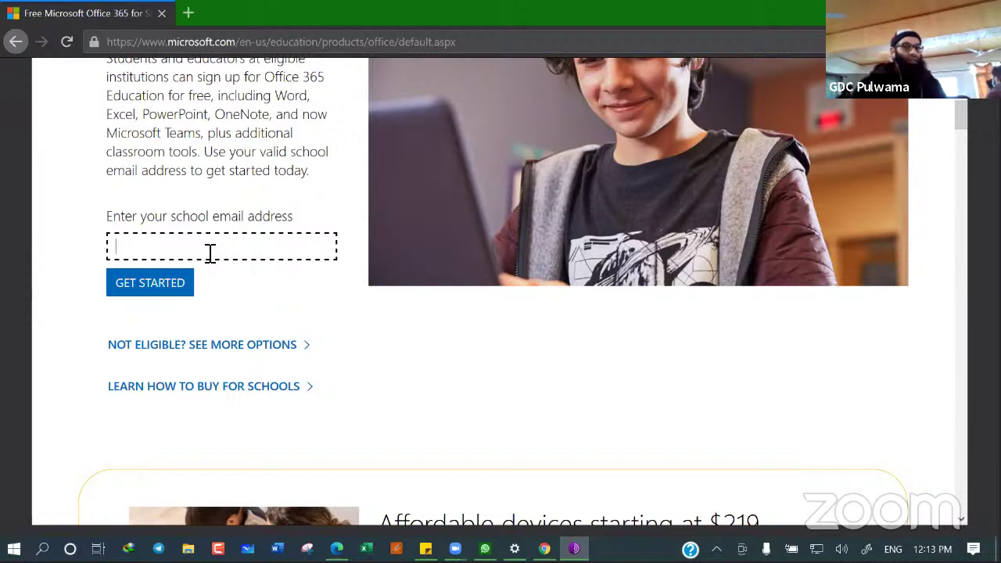
Load gdcpulwama.edu.in in a new private tab, fixing a typo in the address
click(189, 33)
text(gdcpu)
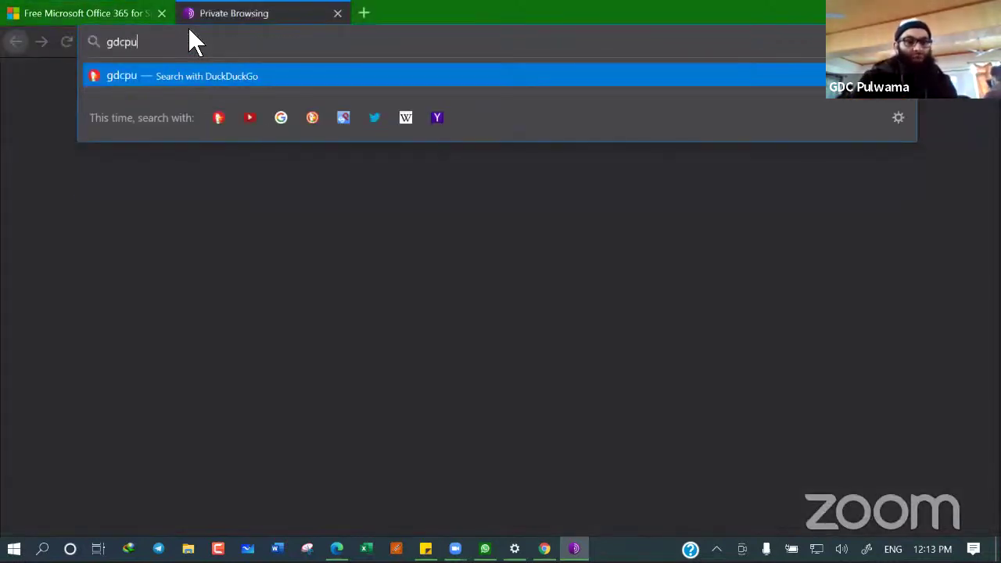
text(lwmaa.)
key(BackSpace)
key(BackSpace)
key(BackSpace)
text(am)
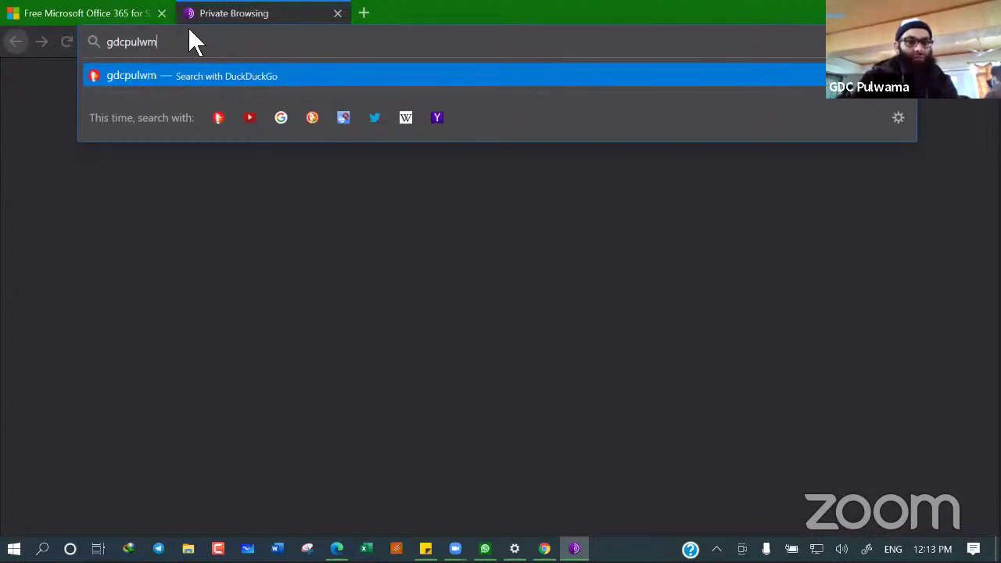
text(a.edu.in)
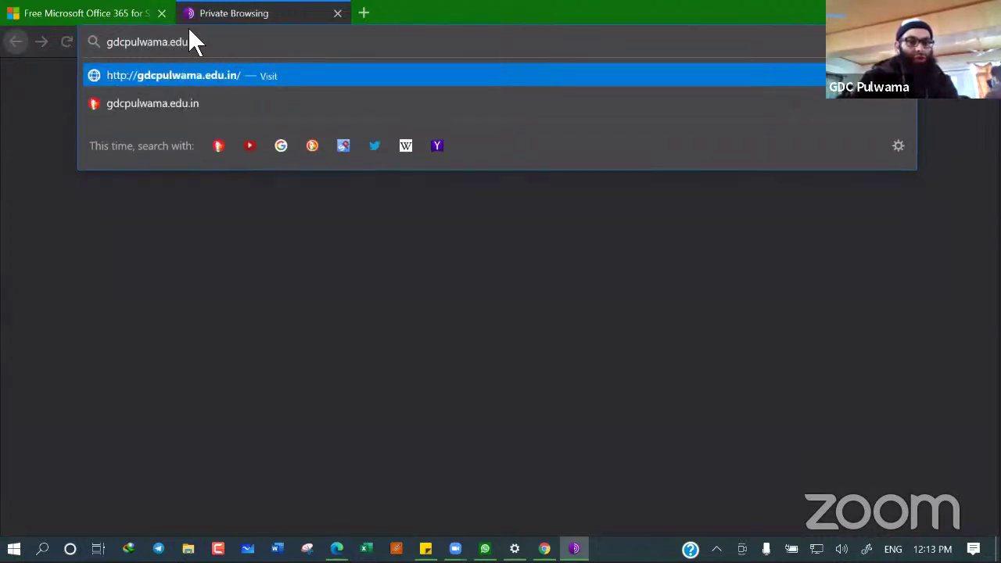
key(Return)
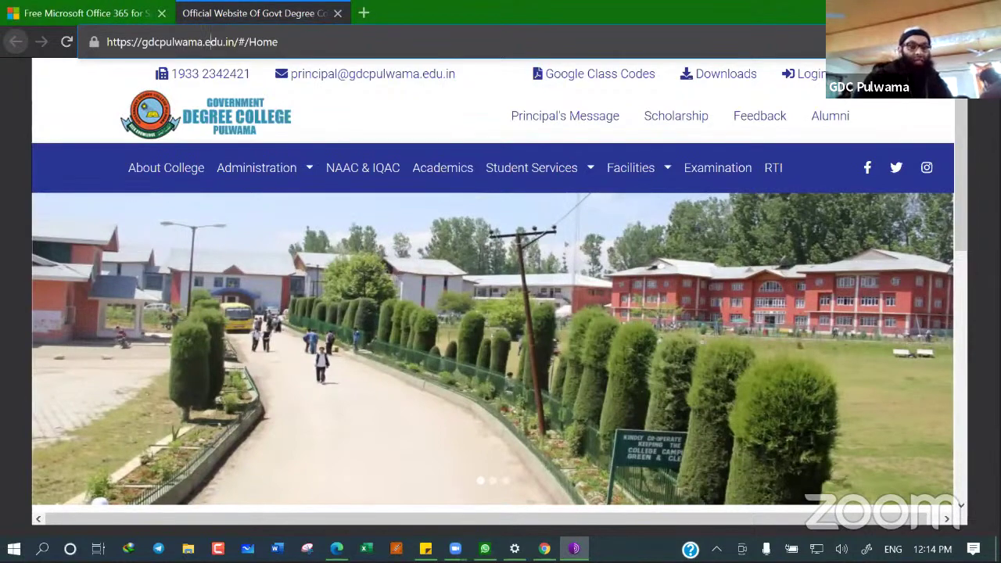
Return to the Free Microsoft Office 365 tab and scroll back to the email box
click(86, 14)
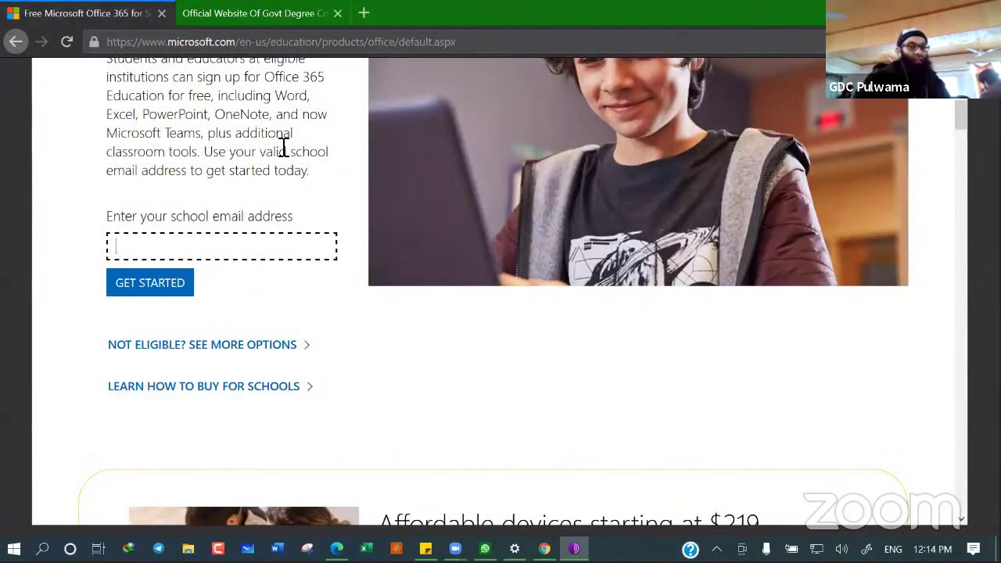
scroll(284, 150, up, 1)
scroll(286, 155, up, 3)
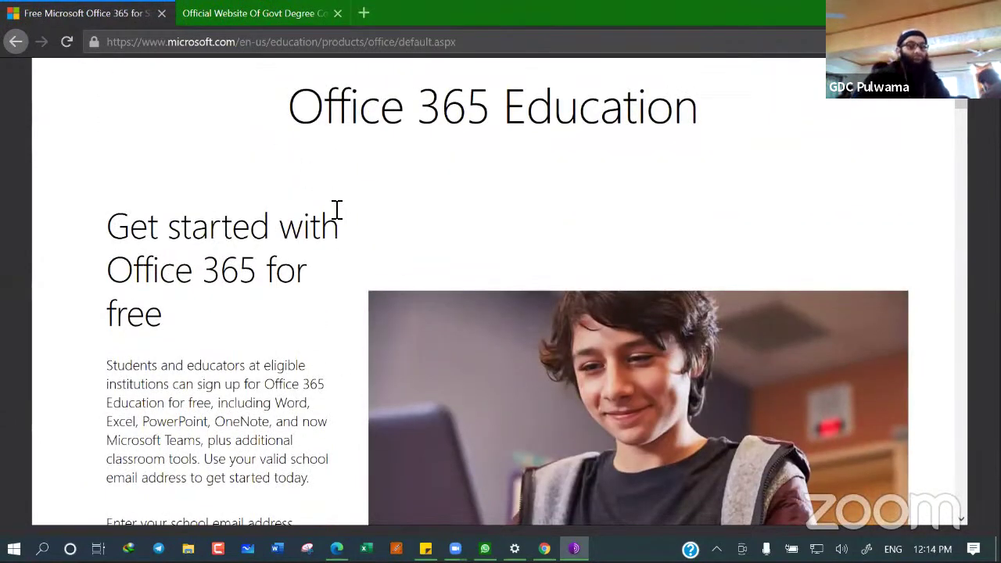
scroll(336, 210, down, 4)
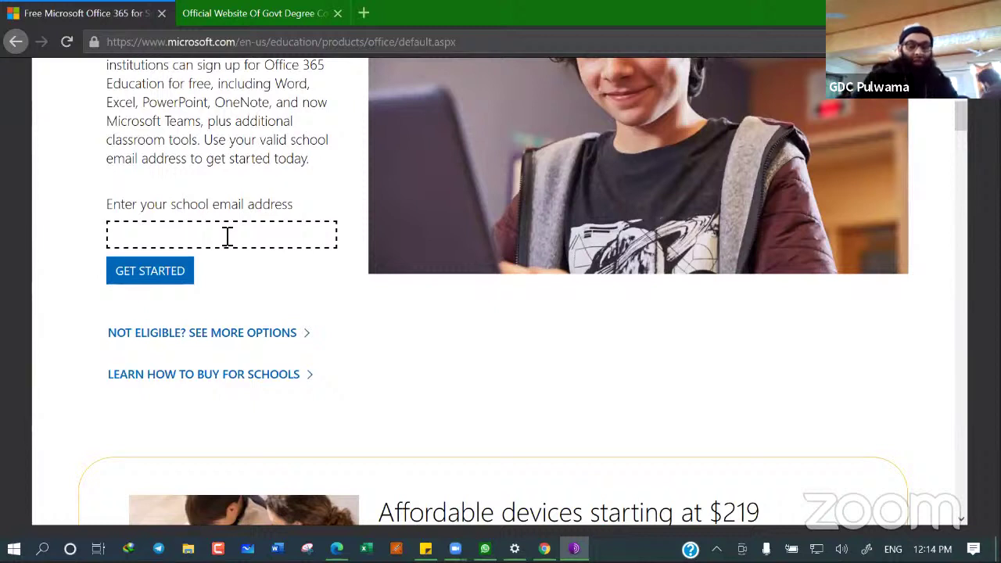
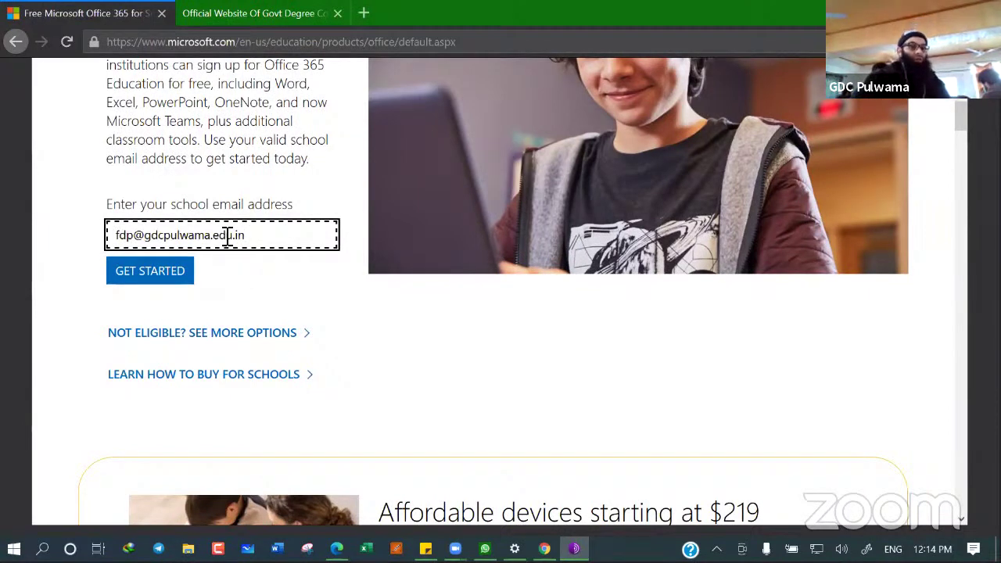
Enter the school email address and submit it with GET STARTED
click(177, 281)
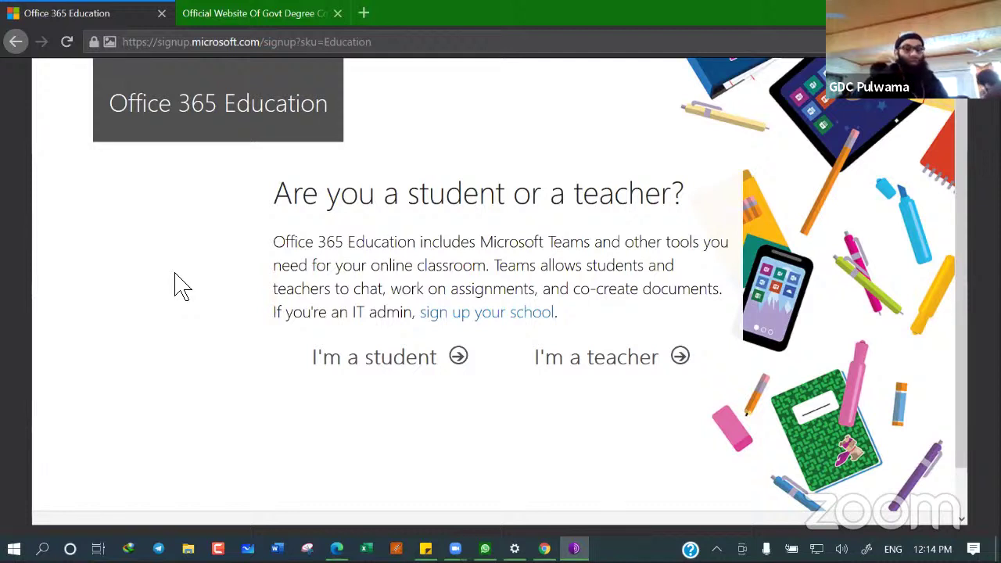
Choose teacher sign-up and fill in the first and last name fields
click(604, 370)
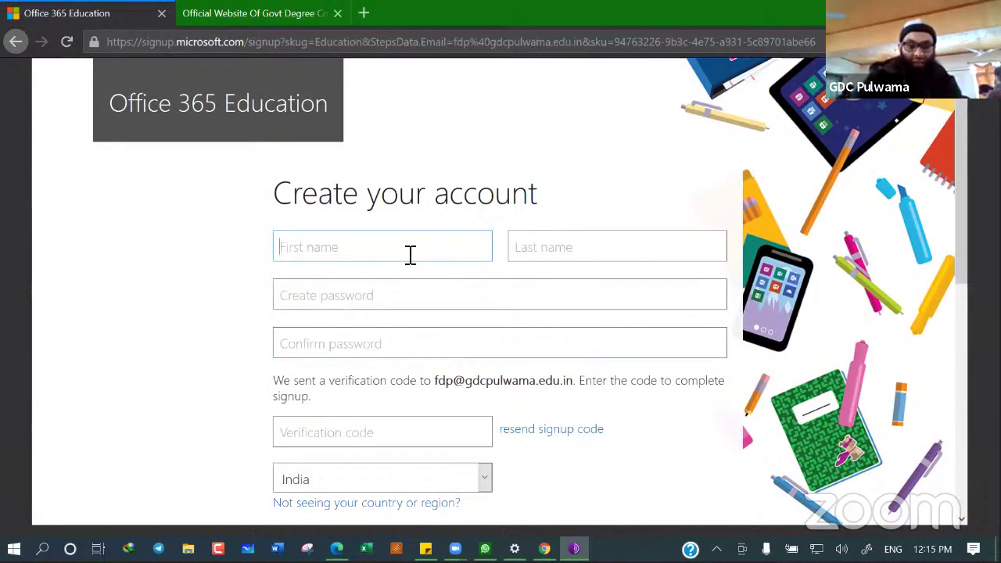
text(Fa)
key(BackSpace)
text(DF)
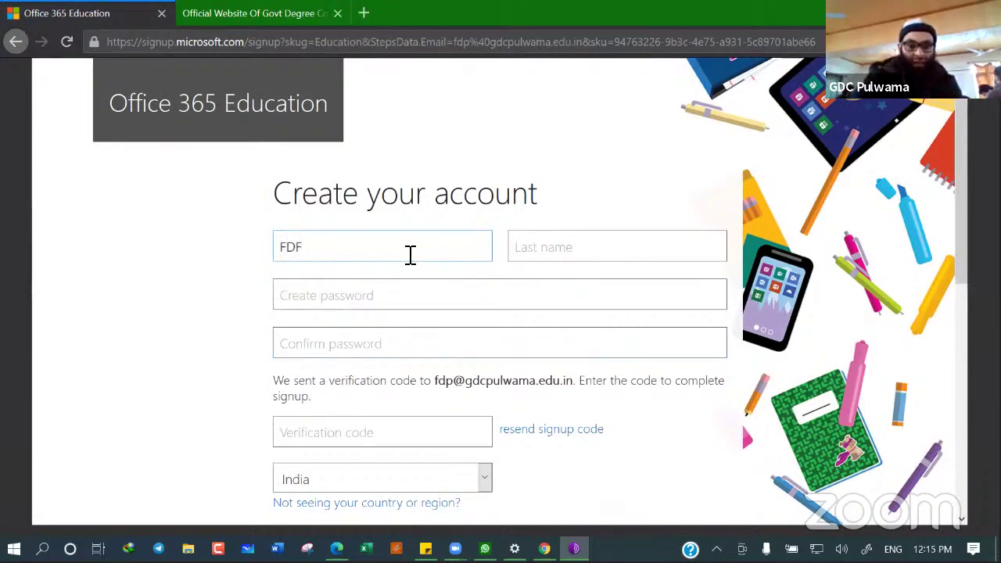
key(BackSpace)
text(P)
key(Tab)
text(GDF Pul)
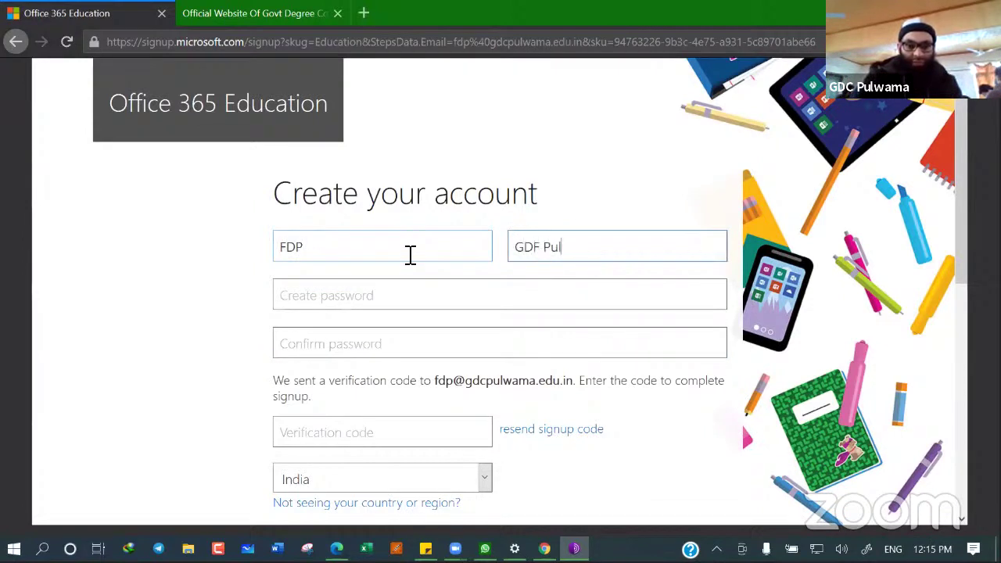
key(BackSpace)
key(BackSpace)
key(BackSpace)
key(BackSpace)
text(C Pulam)
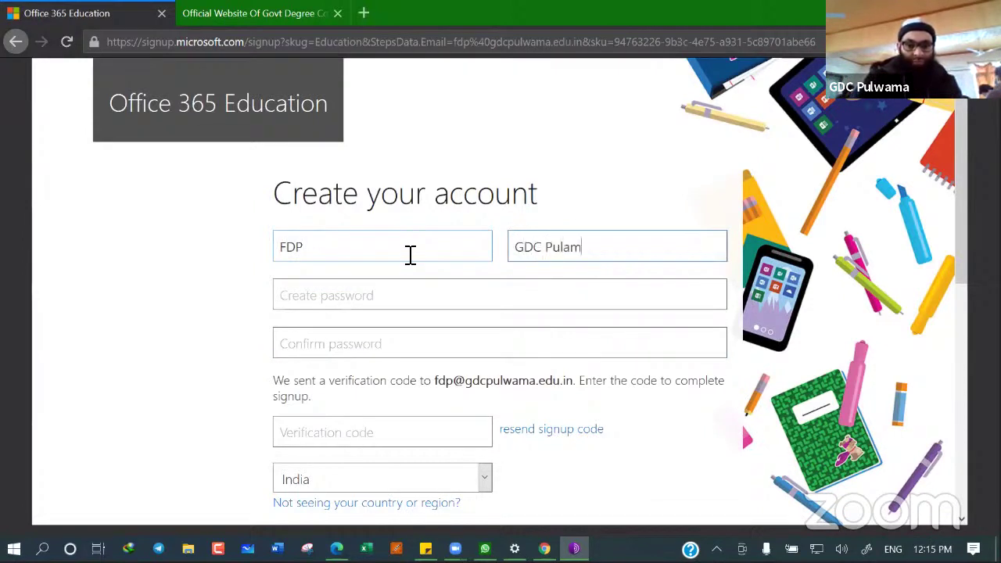
key(BackSpace)
key(BackSpace)
key(BackSpace)
text(wama)
key(Tab)
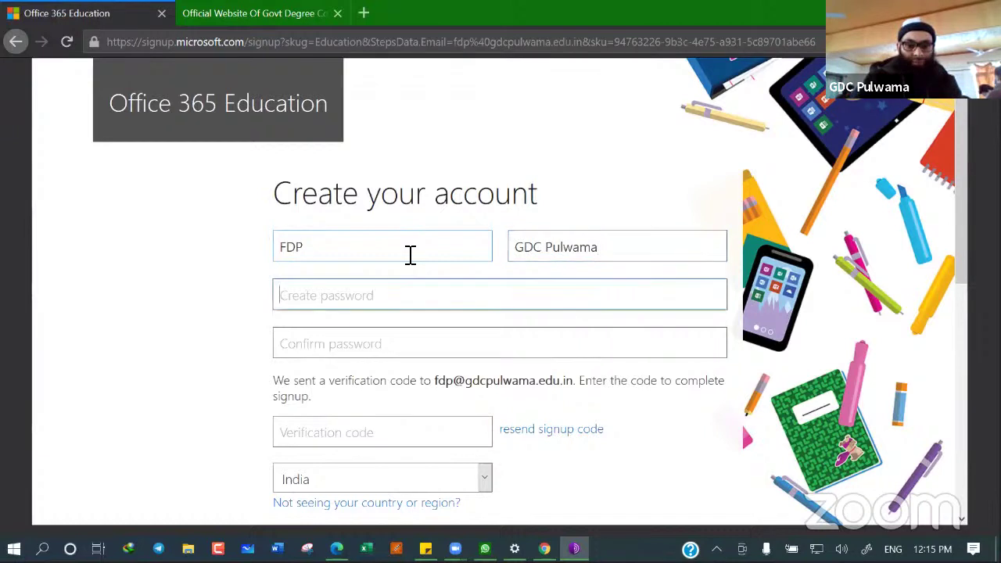
Enter matching passwords in both password fields and place the cursor in Verification code
text(*********)
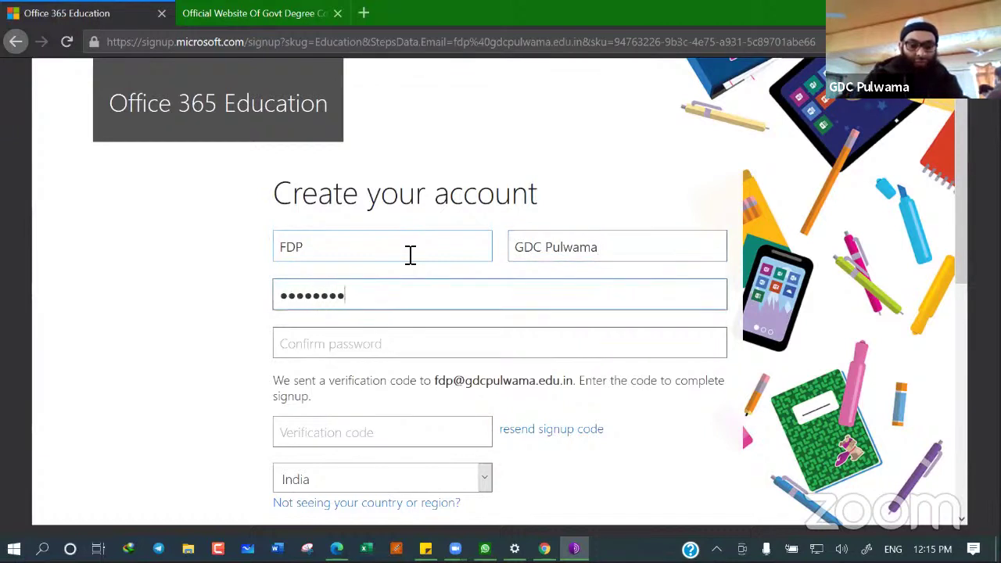
text(*)
key(Tab)
text(*)
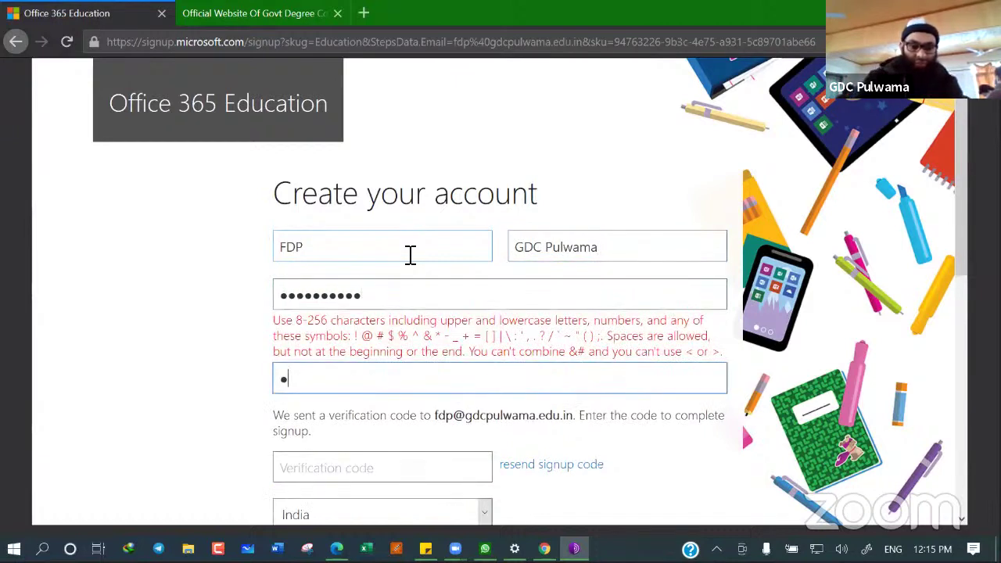
drag(375, 289, 170, 306)
text(*)
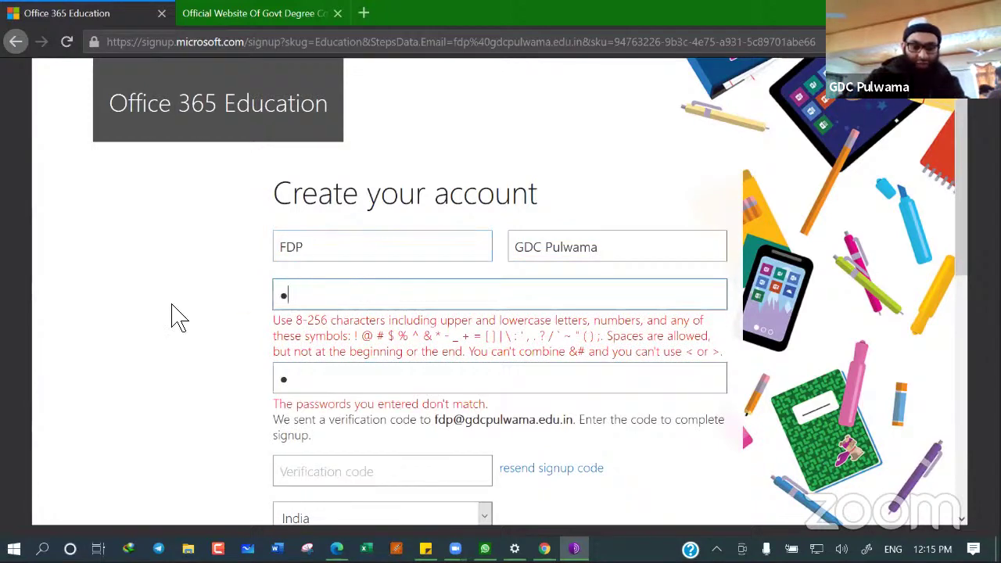
text(**********)
key(Tab)
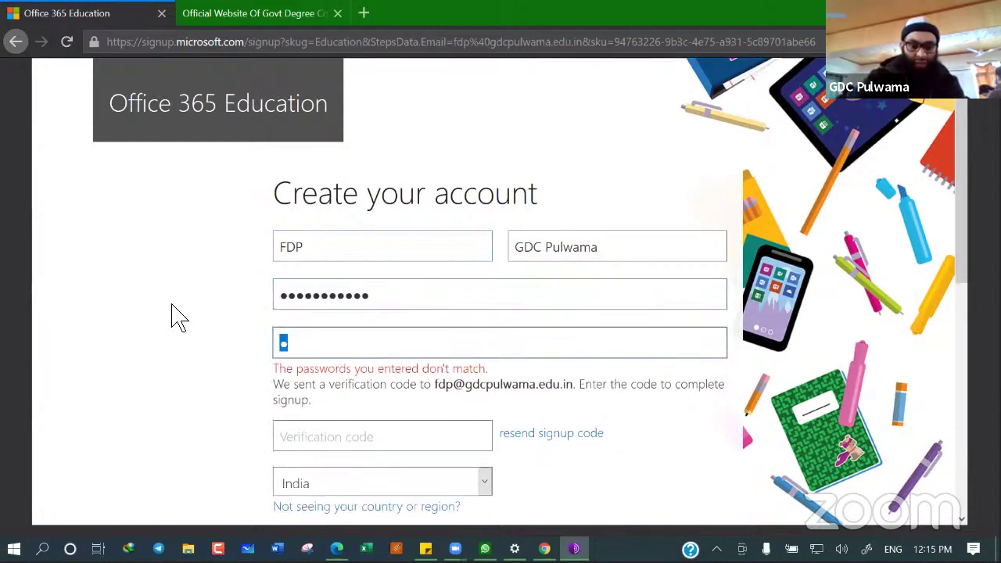
text(****)
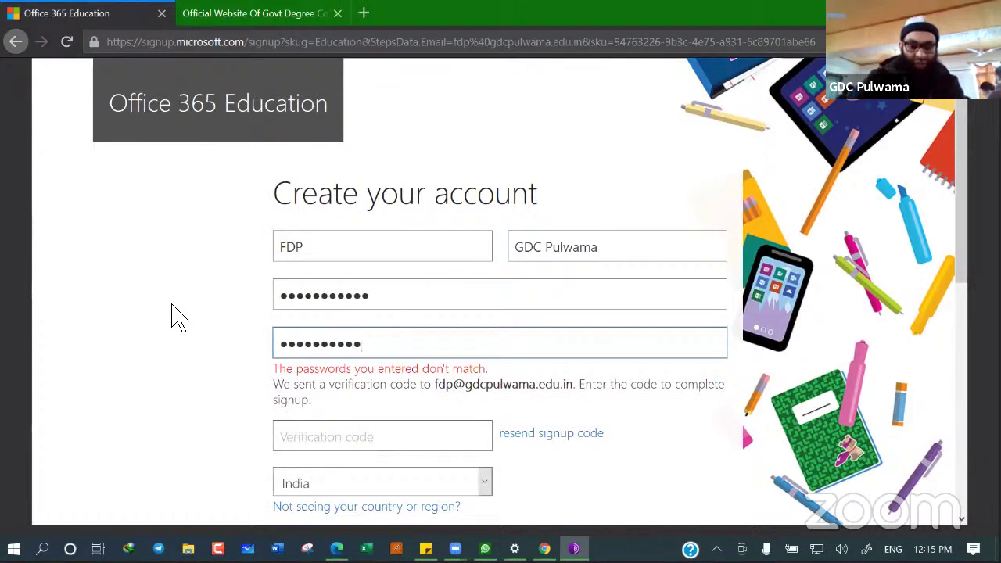
text(1)
scroll(254, 323, down, 1)
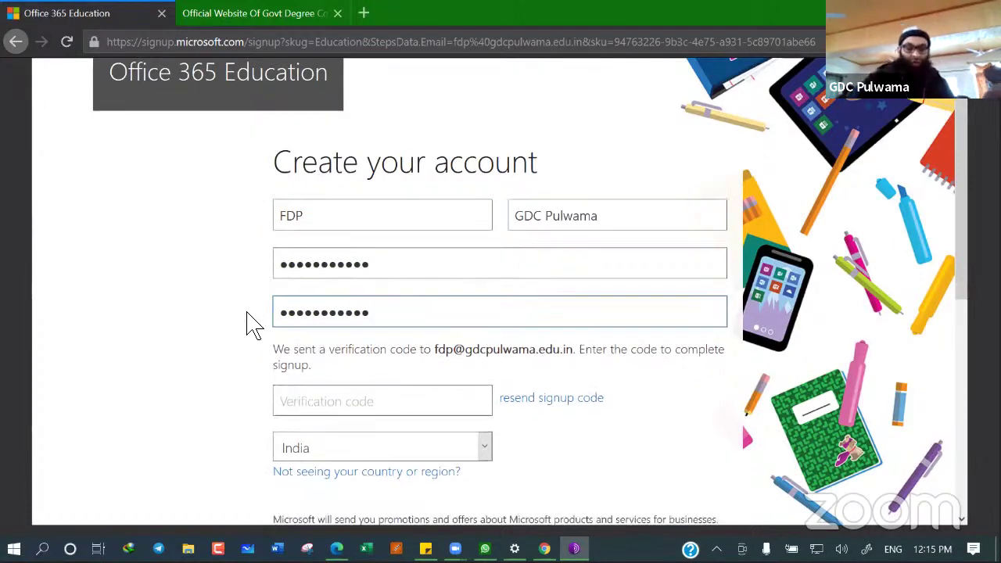
scroll(255, 323, down, 2)
click(391, 226)
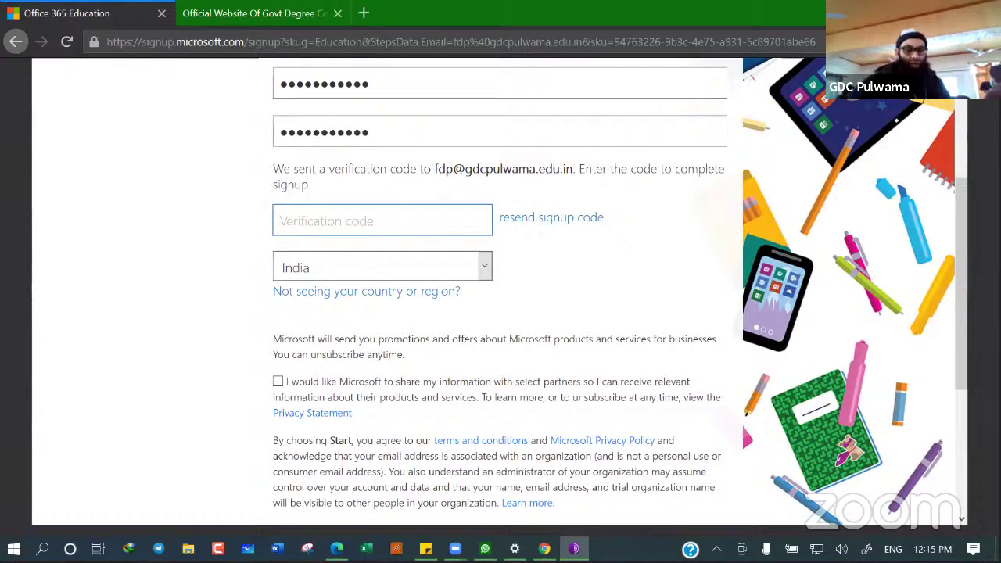
Bring the Gmail browser window to the front
mouse_move(544, 548)
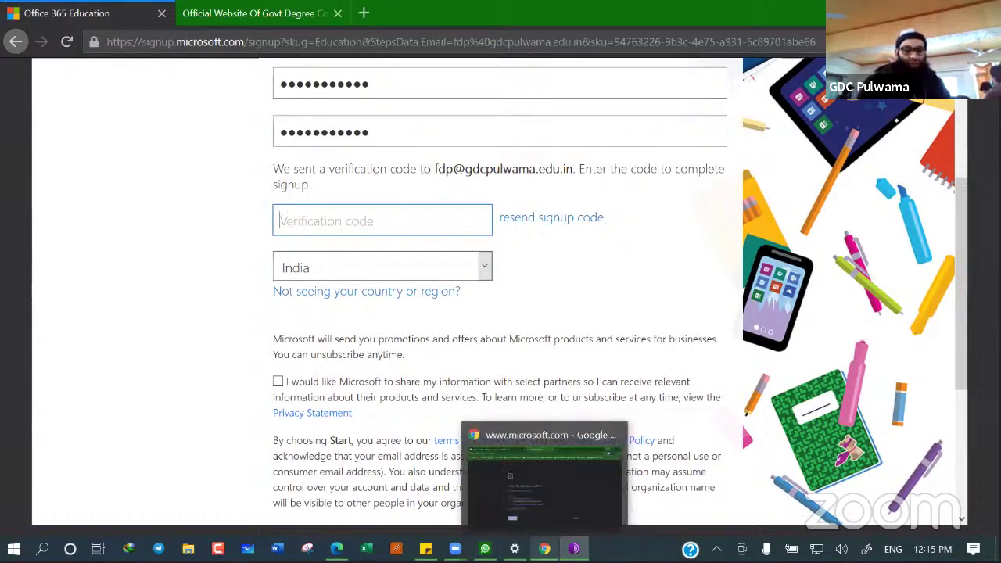
click(533, 501)
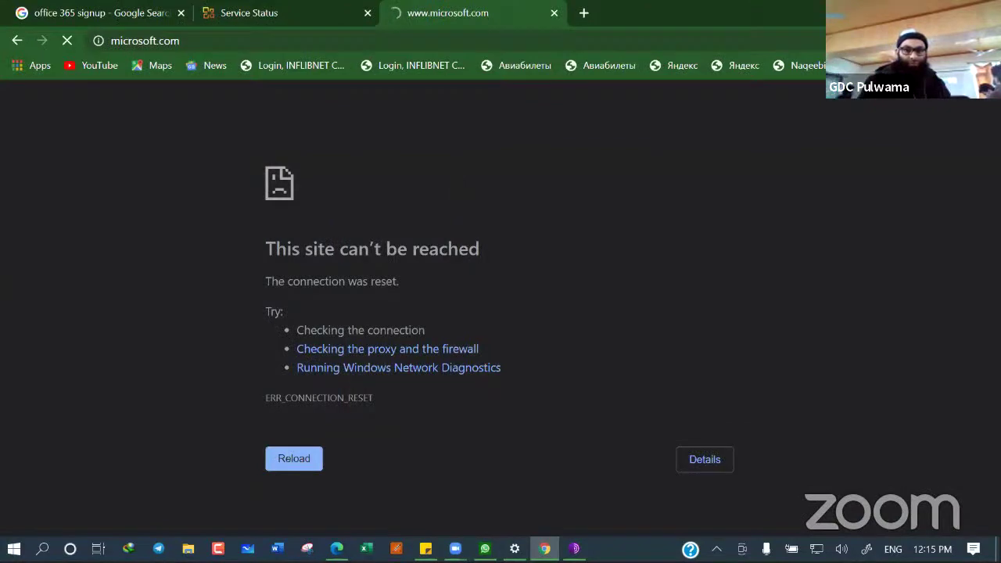
key(alt+Tab)
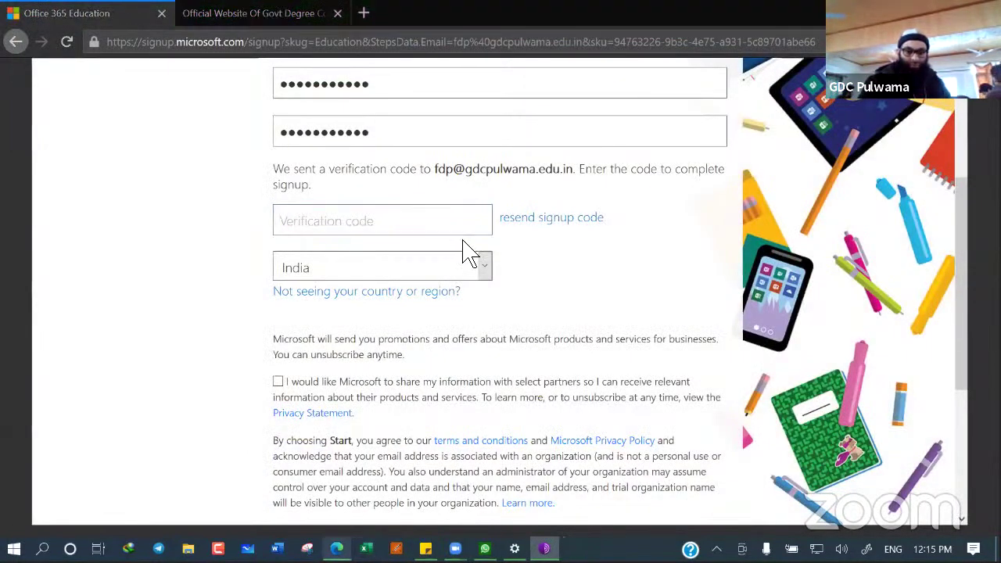
key(alt+Tab)
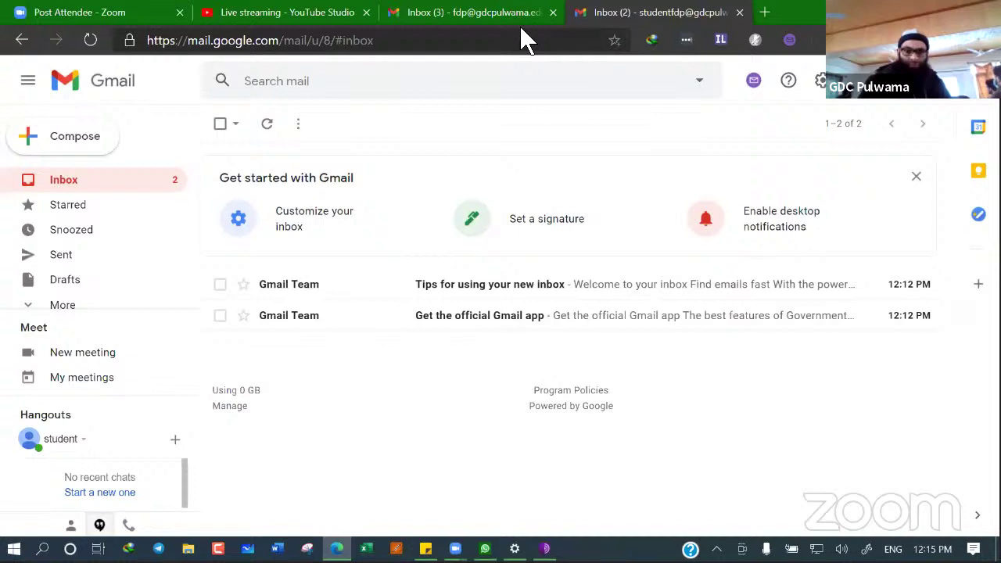
Open the Office 365 signup-code email in the fdp inbox and select the verification code
click(519, 24)
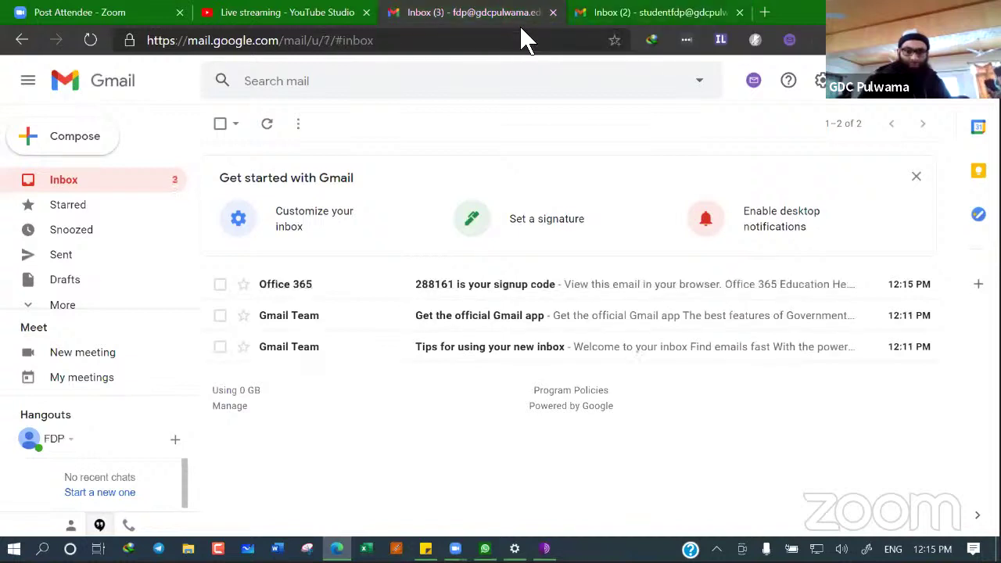
click(460, 285)
scroll(575, 289, down, 2)
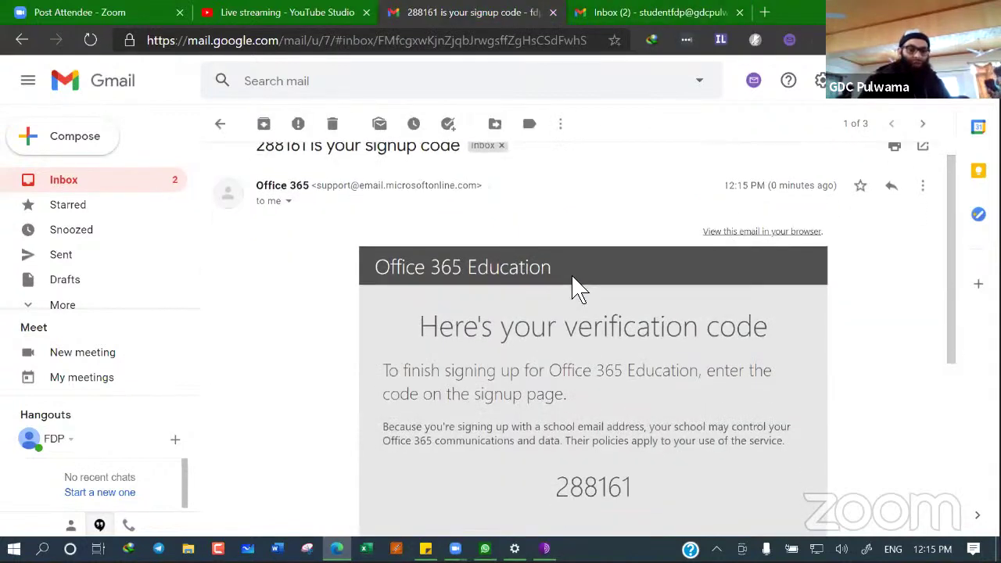
double_click(599, 425)
click(599, 424)
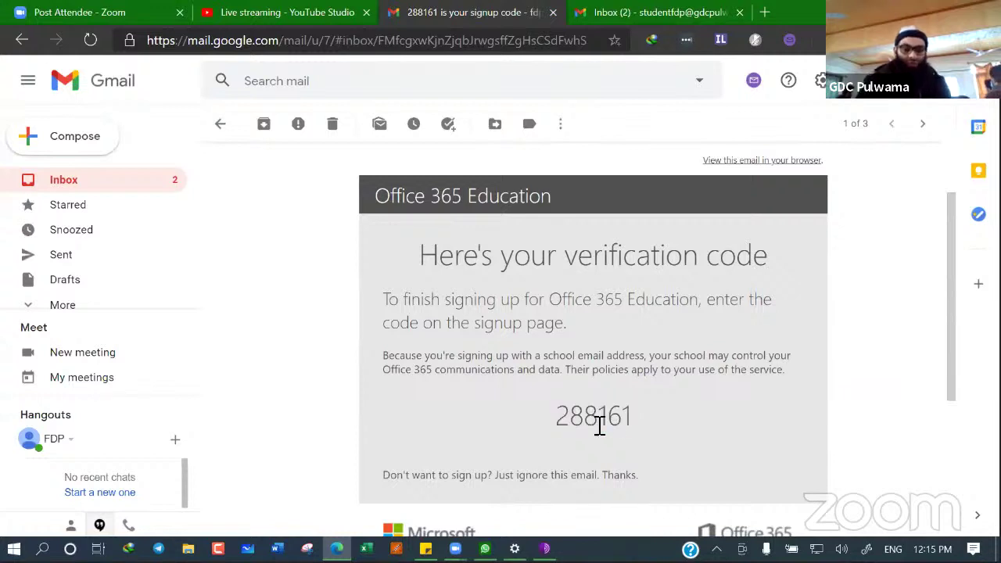
double_click(581, 415)
key(ctrl+c)
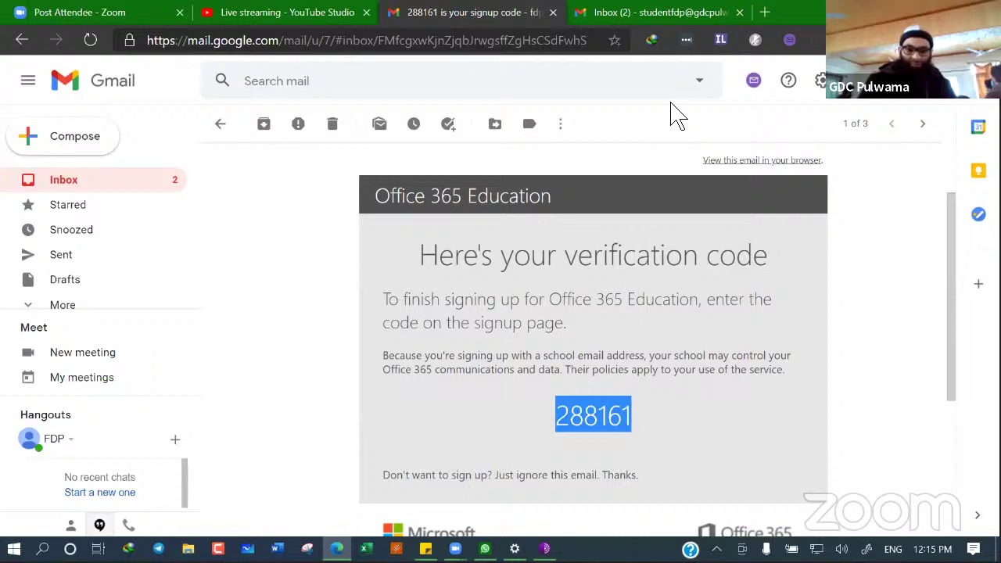
key(alt+Tab)
Paste the verification code, agree to partner sharing, create the account and dismiss the welcome message
click(406, 229)
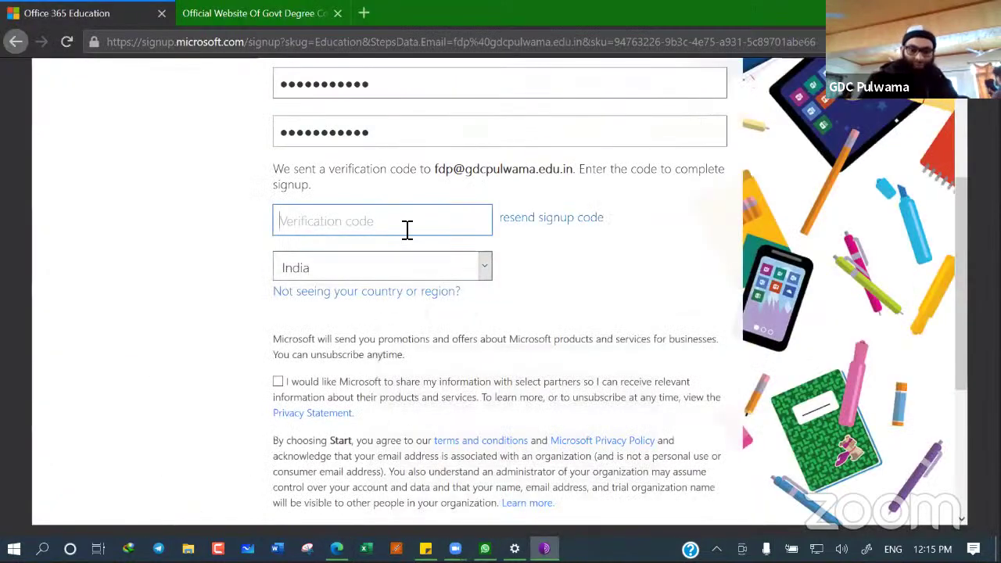
key(ctrl+v)
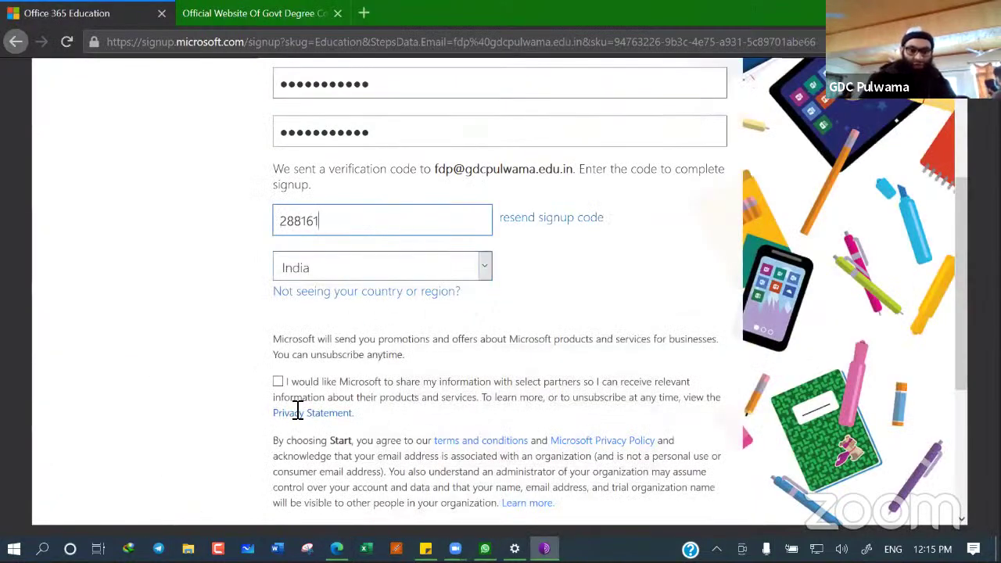
click(278, 382)
scroll(279, 395, down, 3)
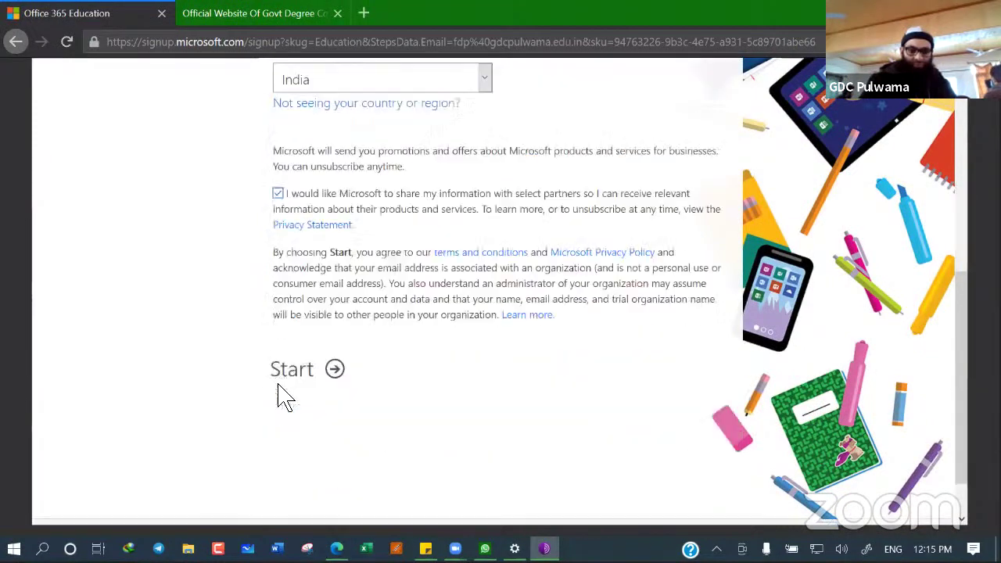
click(308, 314)
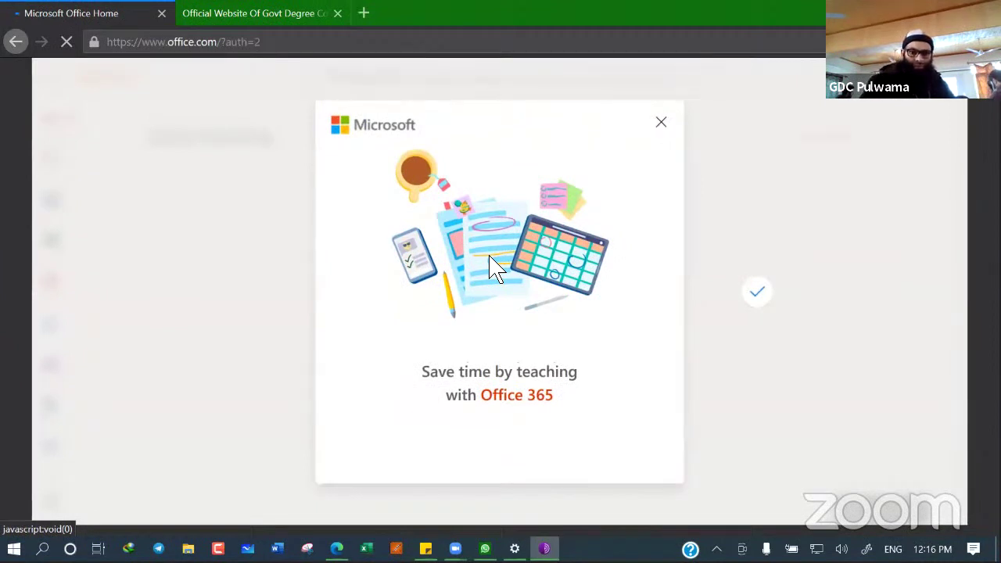
click(662, 125)
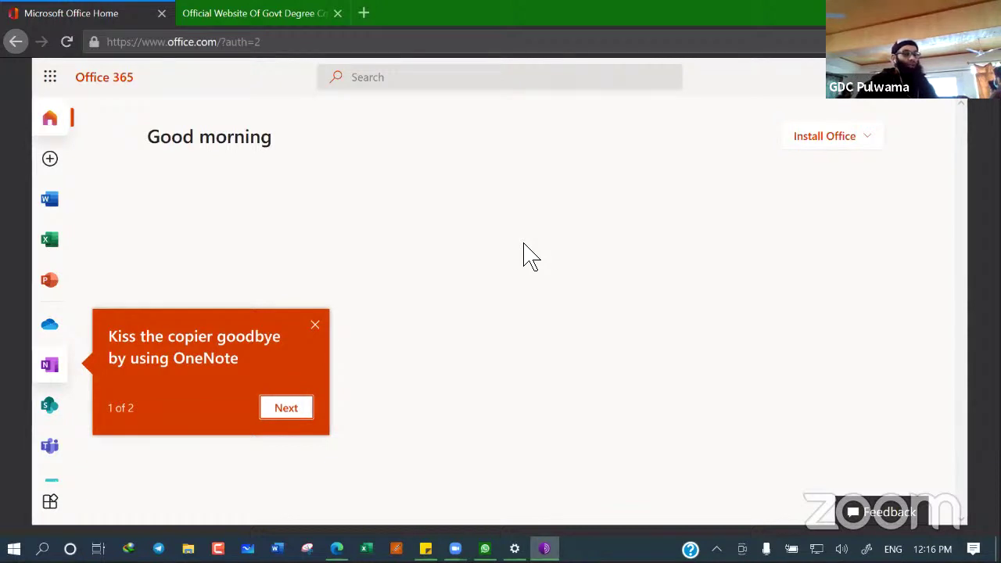
Dismiss the OneNote tip, view All apps in the app launcher, then return to Gmail
click(311, 327)
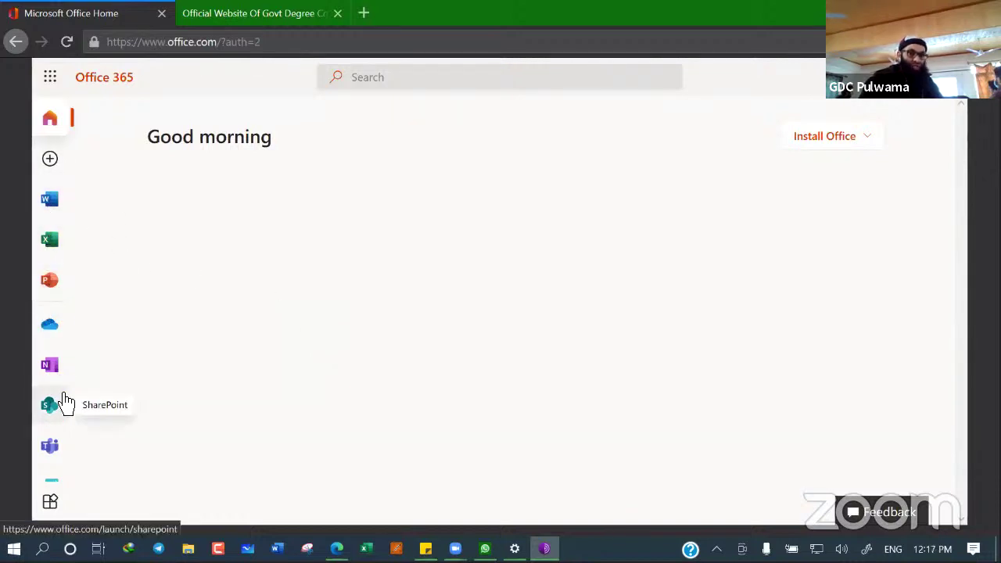
click(52, 81)
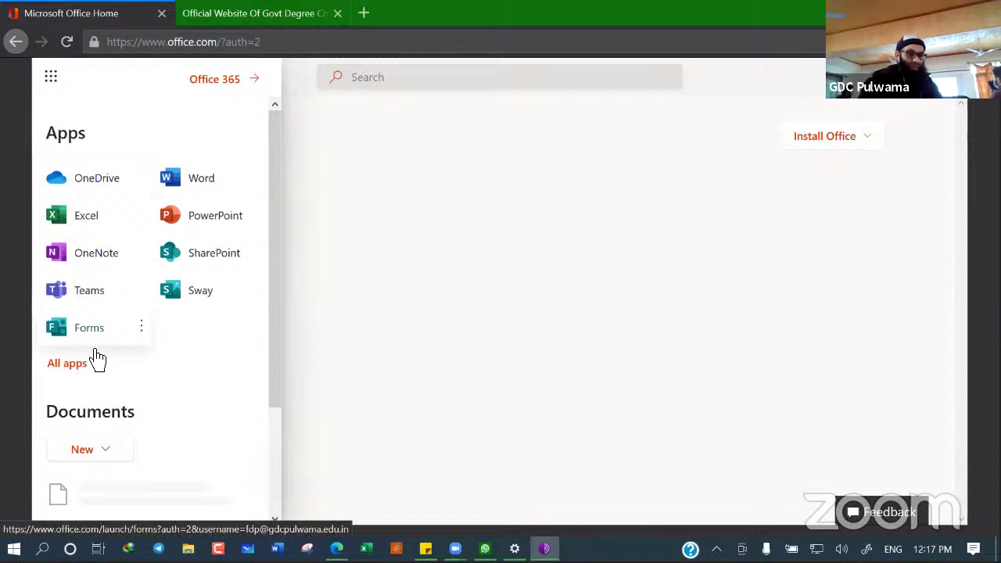
click(78, 379)
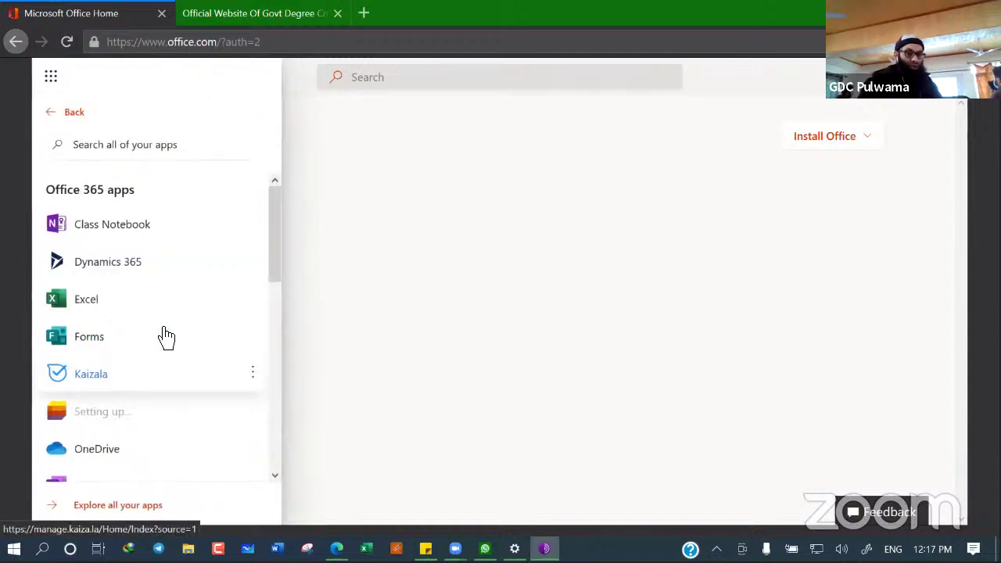
scroll(161, 334, down, 3)
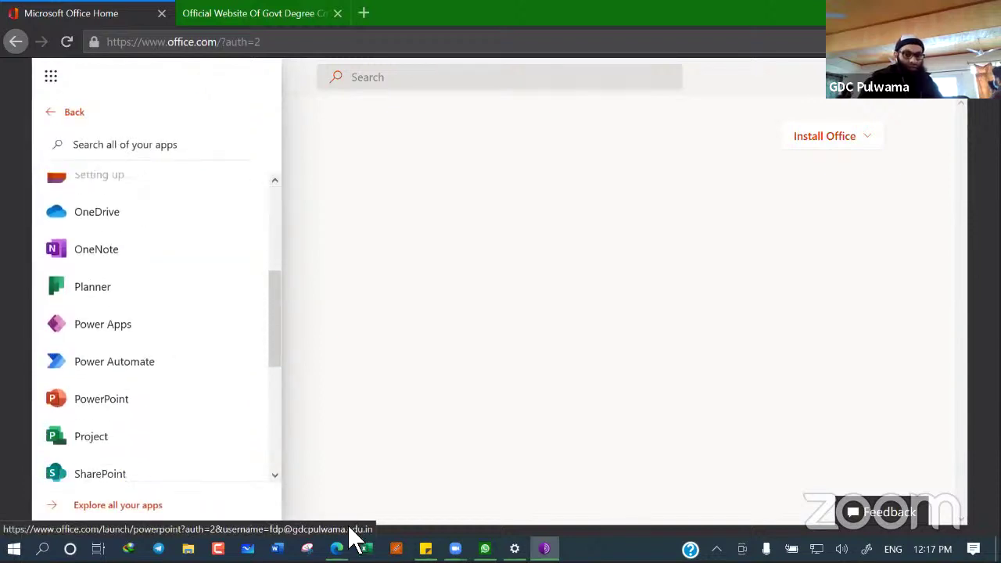
key(alt+Tab)
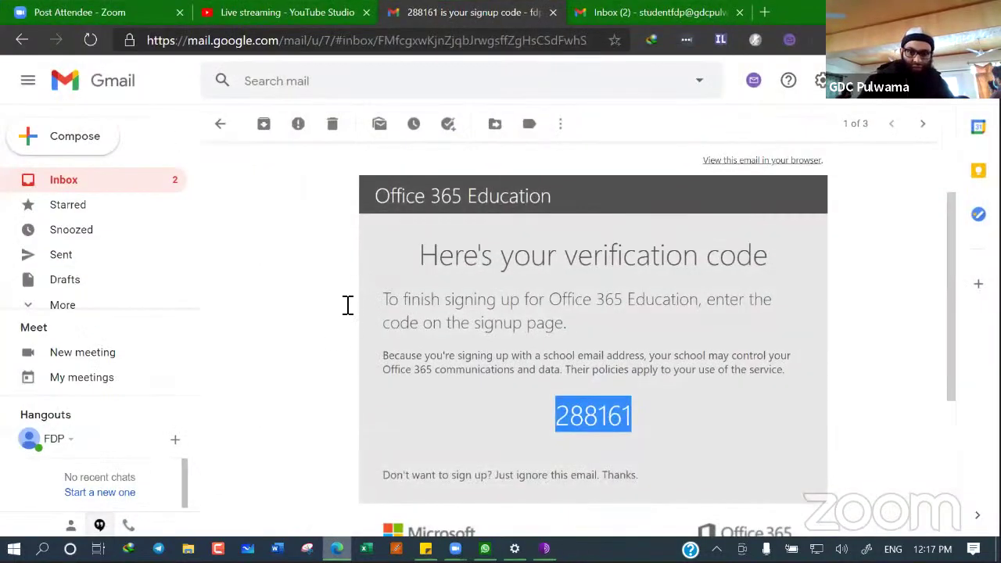
Minimize the Gmail window so the Office 365 home page shows again
key(alt+Tab)
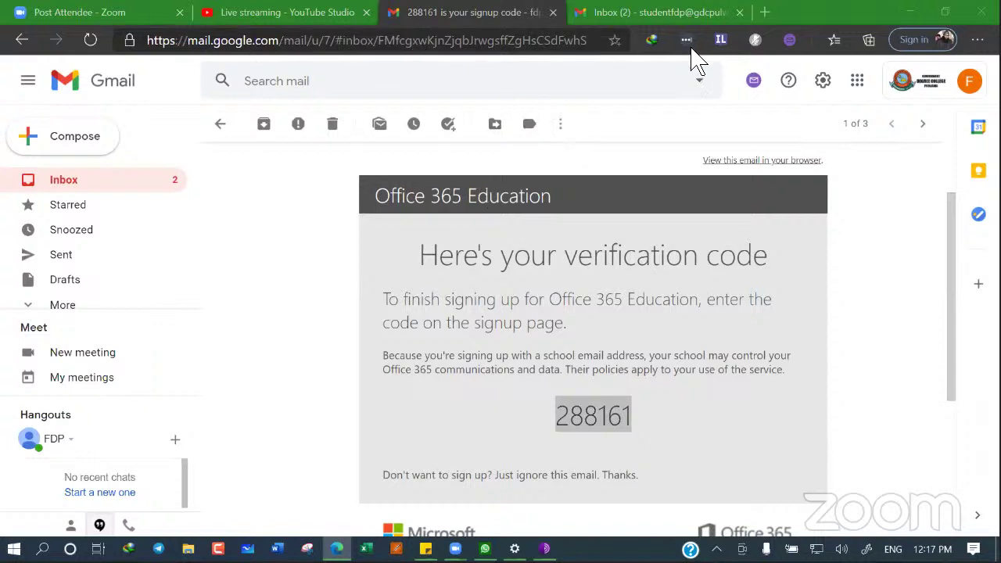
click(915, 12)
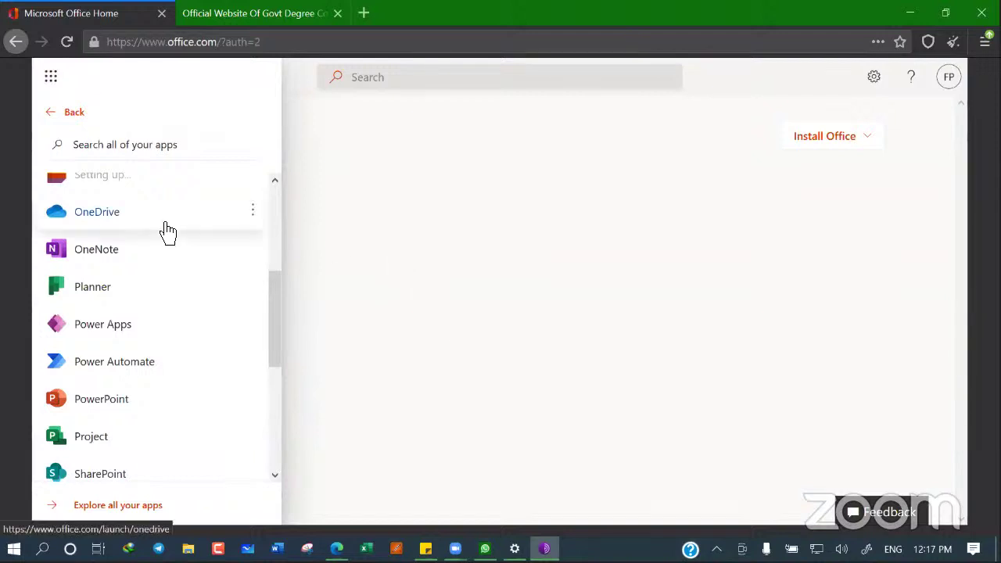
Scroll the Office 365 apps list and launch OneDrive
scroll(166, 229, up, 3)
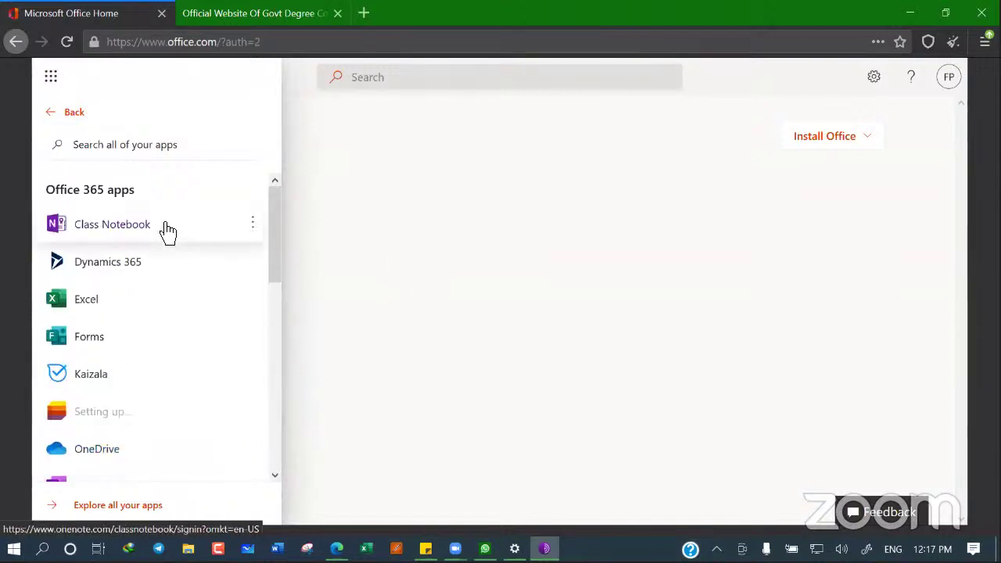
scroll(144, 276, down, 2)
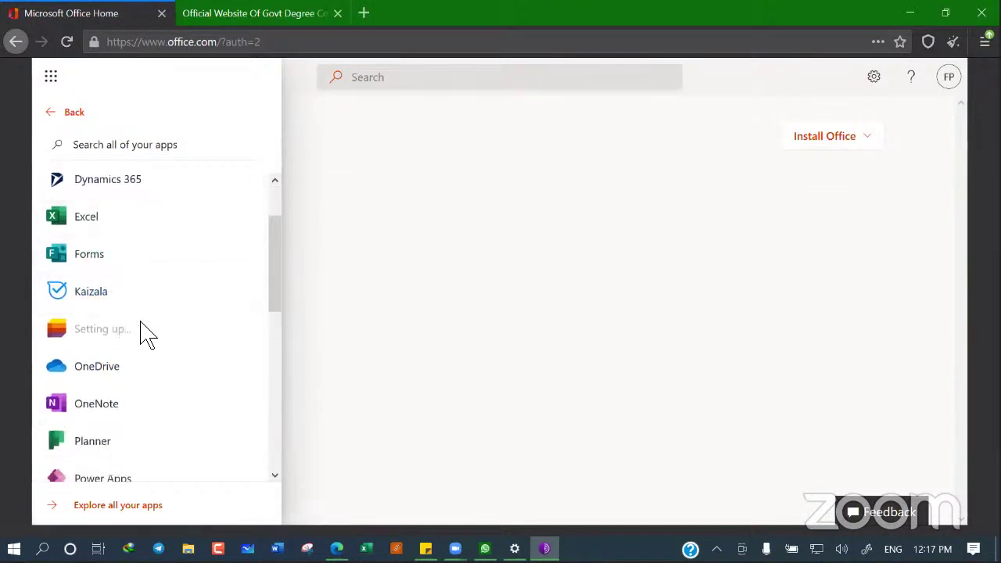
scroll(139, 331, down, 4)
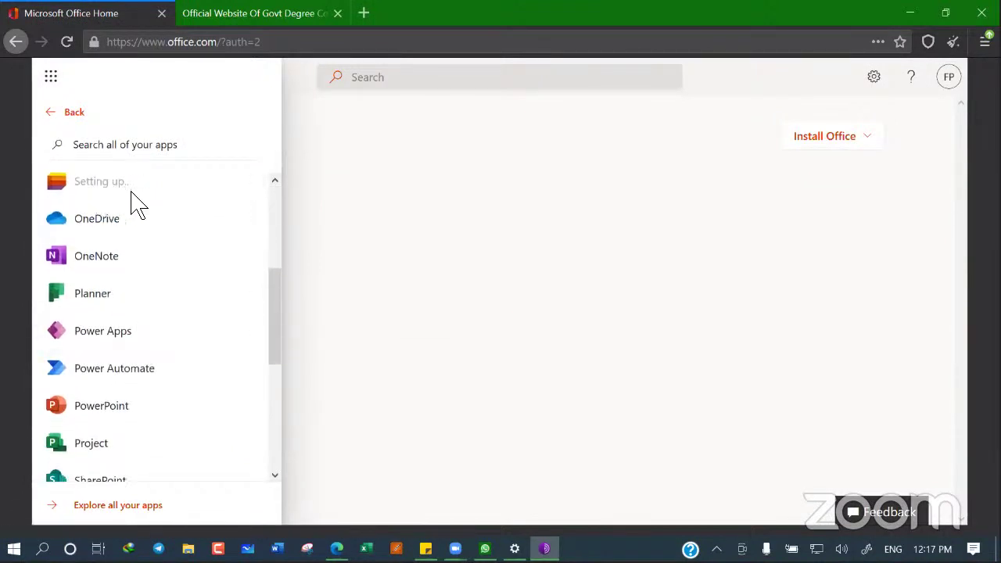
click(115, 231)
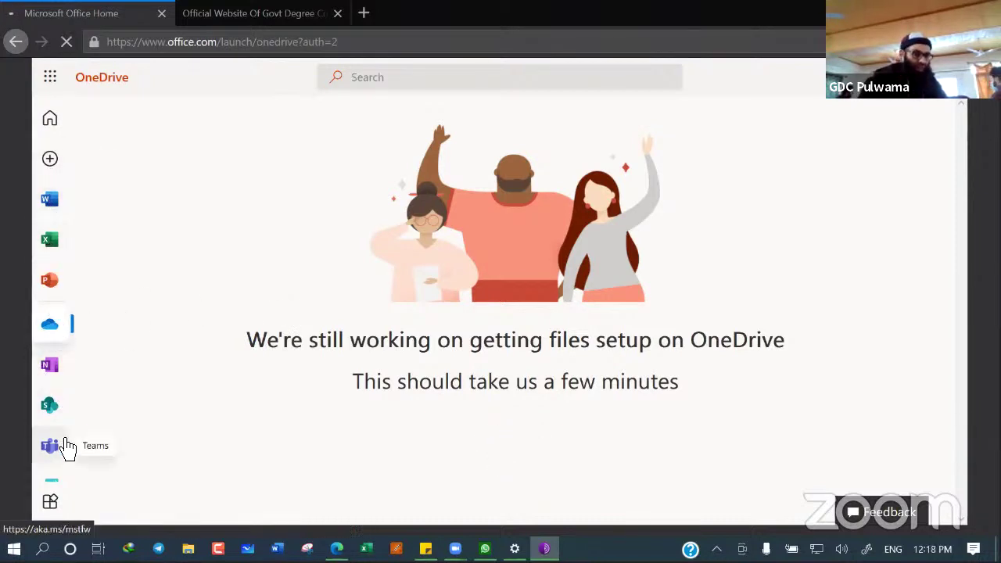
Scroll the OneDrive app bar down toward the Delve icon
scroll(68, 447, down, 1)
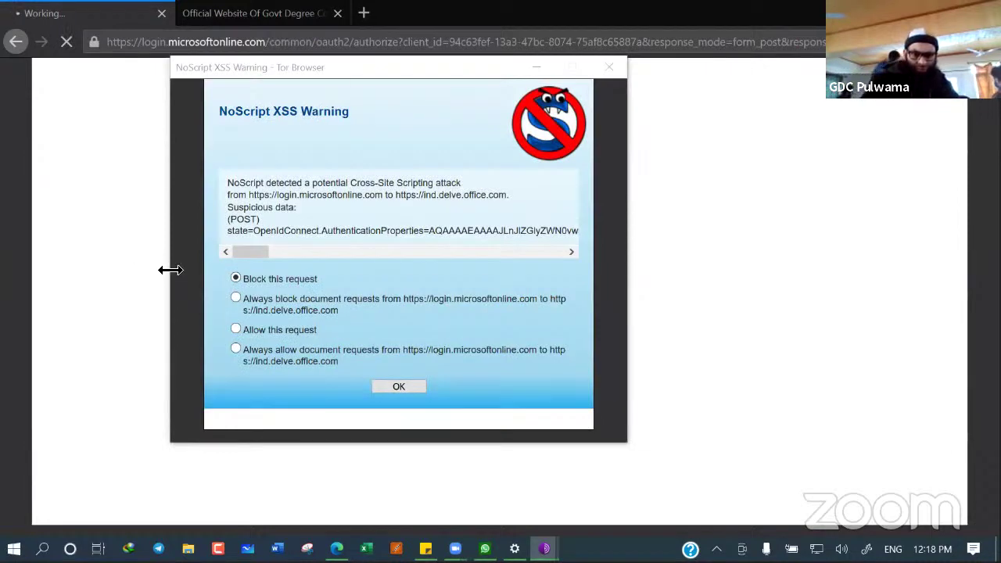
Always allow document requests from the Microsoft login site to Delve in the NoScript warning
click(242, 344)
click(236, 329)
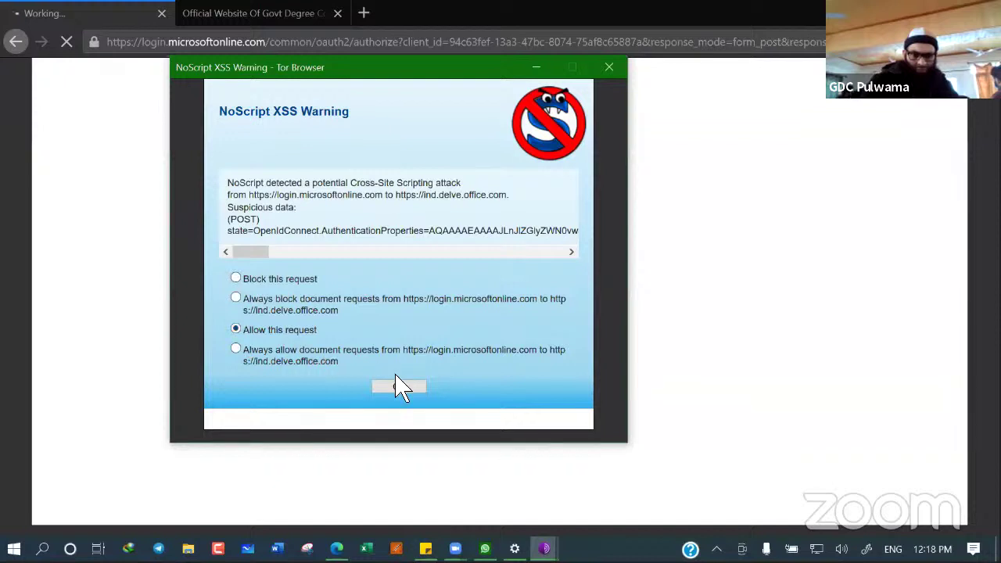
click(236, 350)
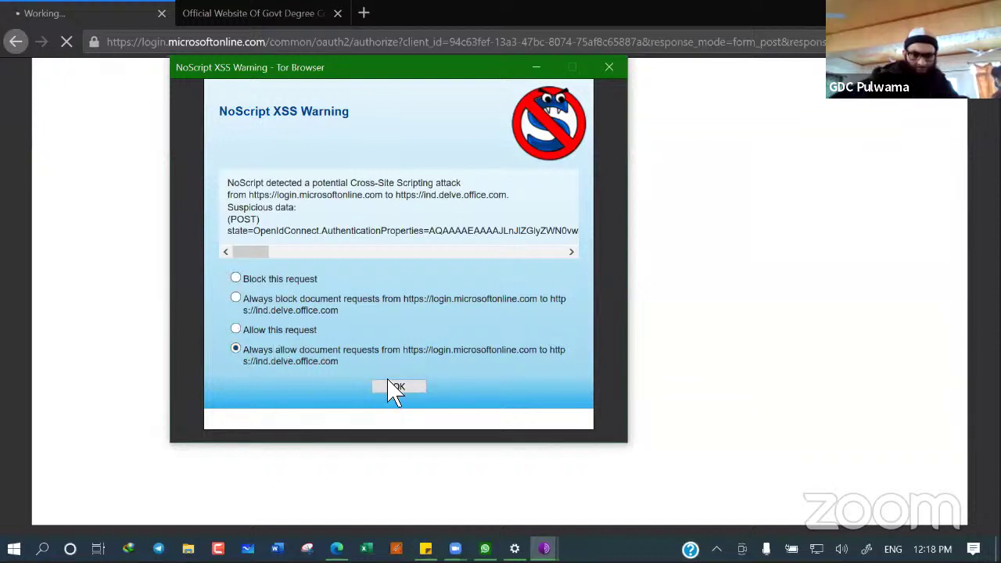
click(405, 391)
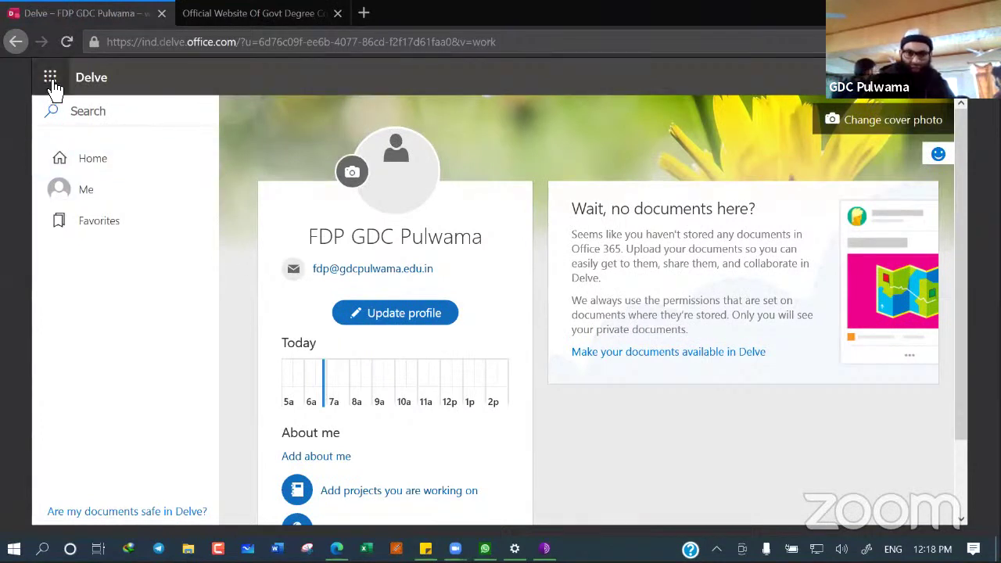
Scroll down and back up through the Delve profile page to review it
scroll(234, 250, down, 2)
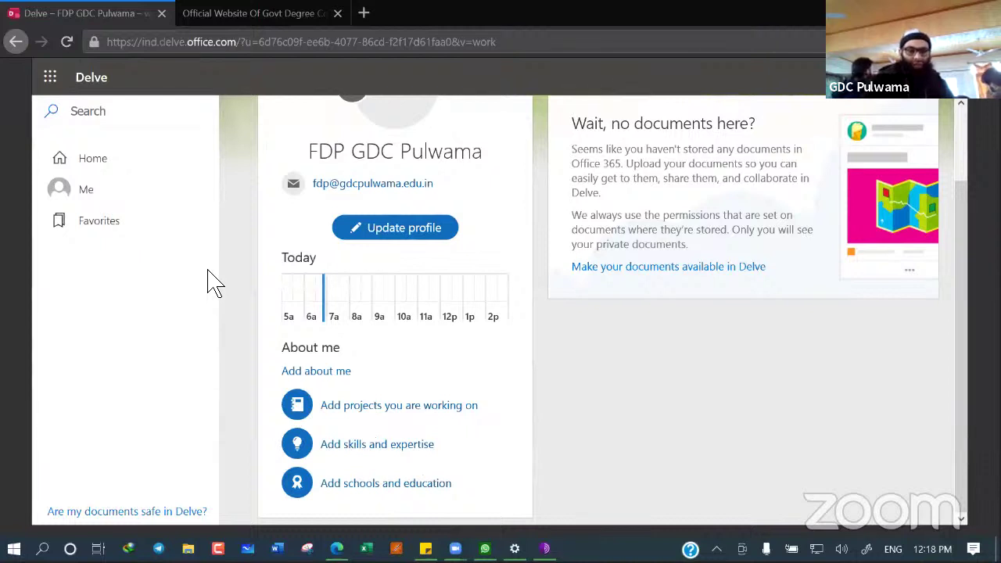
scroll(316, 208, up, 2)
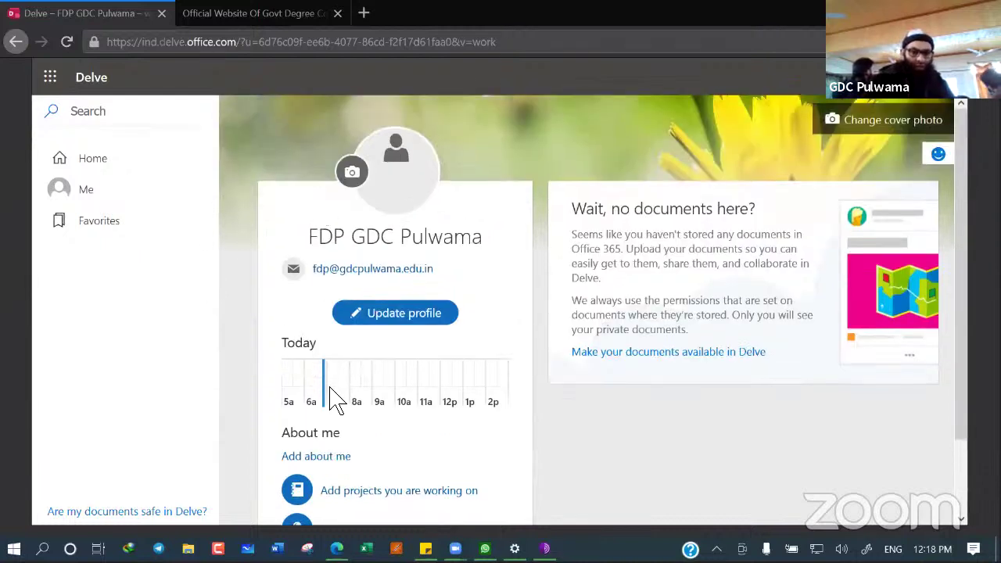
click(53, 88)
click(51, 86)
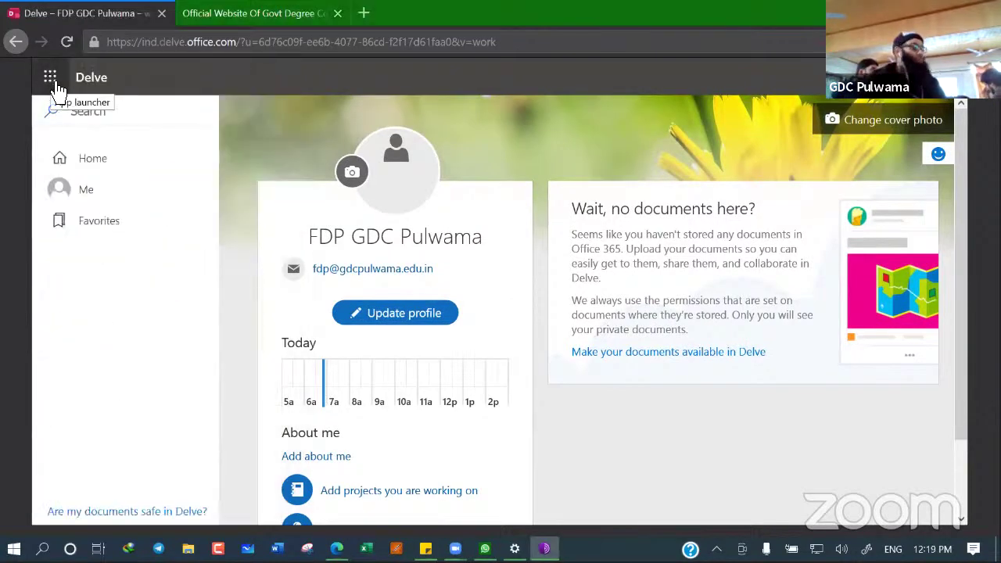
click(52, 78)
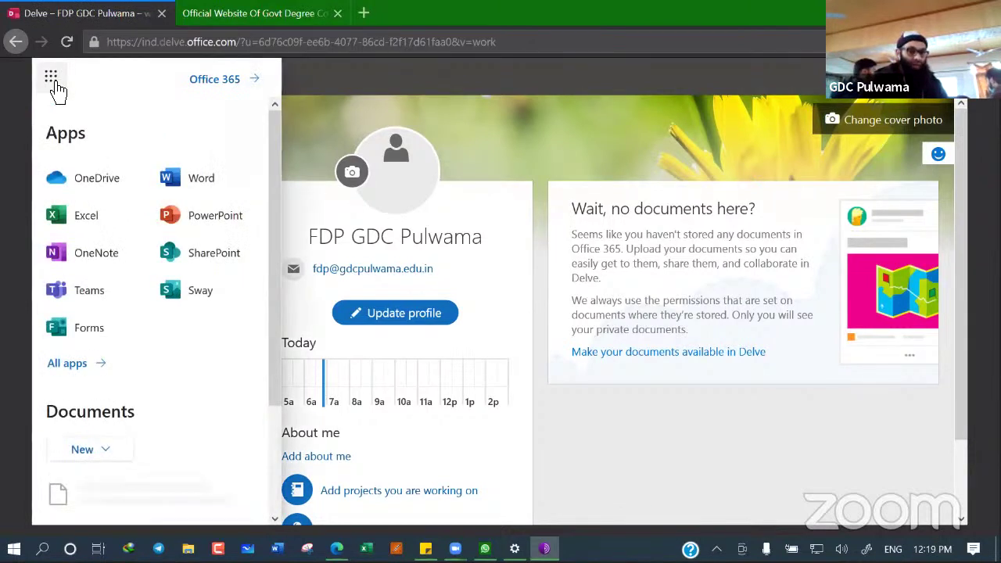
scroll(135, 298, down, 2)
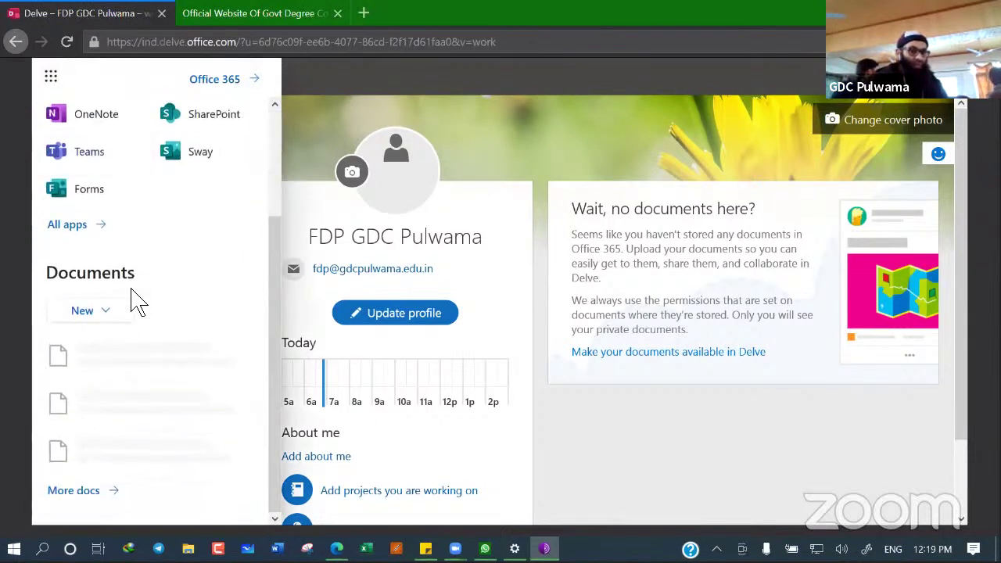
scroll(134, 299, up, 2)
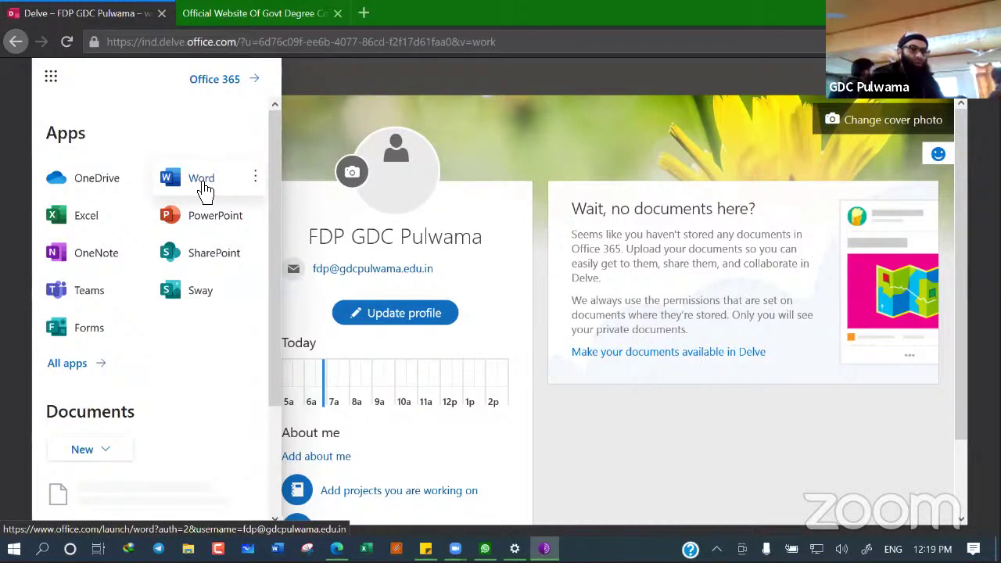
Launch Word Online and scroll through its start page of templates and recent documents
click(202, 182)
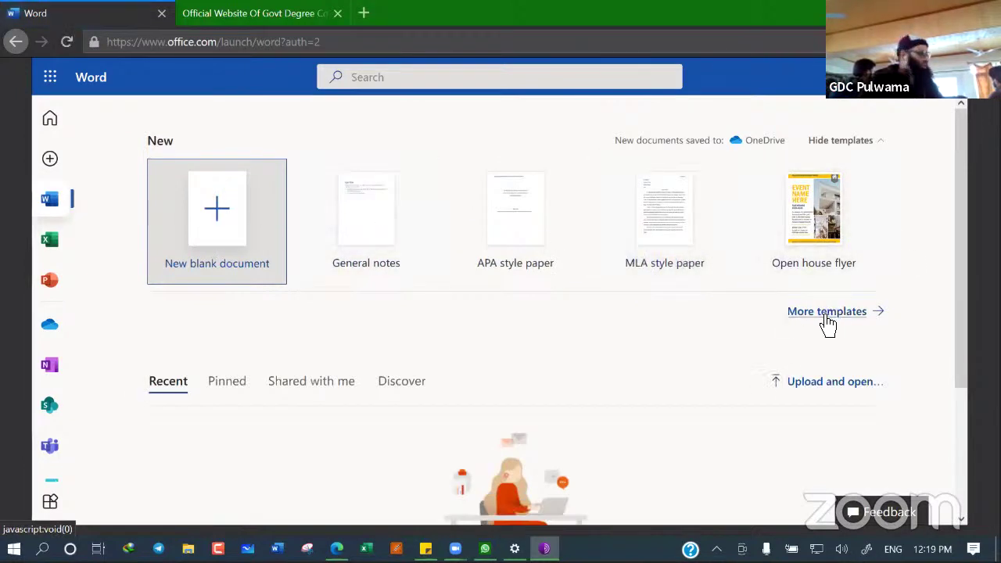
scroll(540, 356, down, 2)
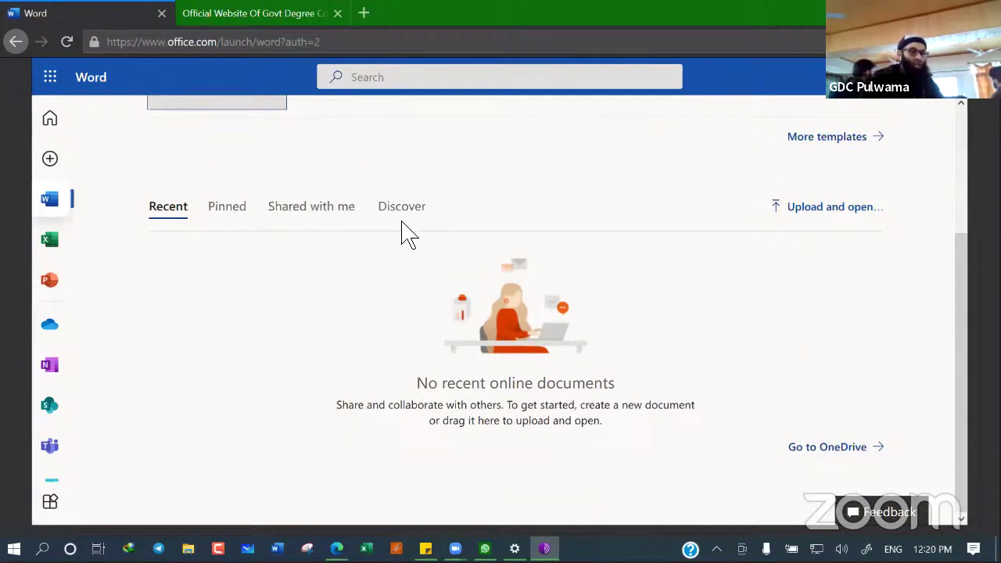
scroll(402, 227, up, 2)
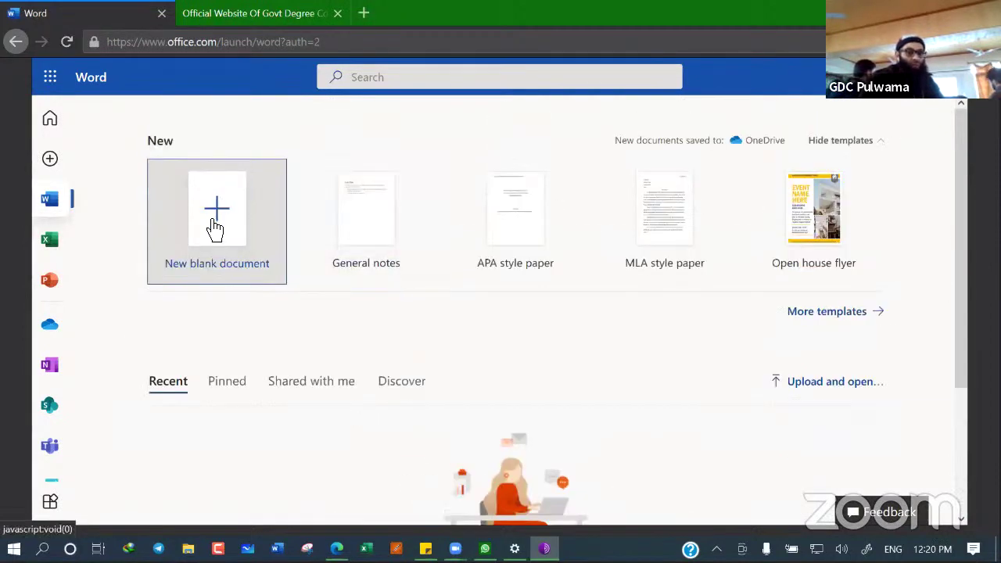
Create a new blank Word Online document and close the 'Your privacy option' notice
click(213, 224)
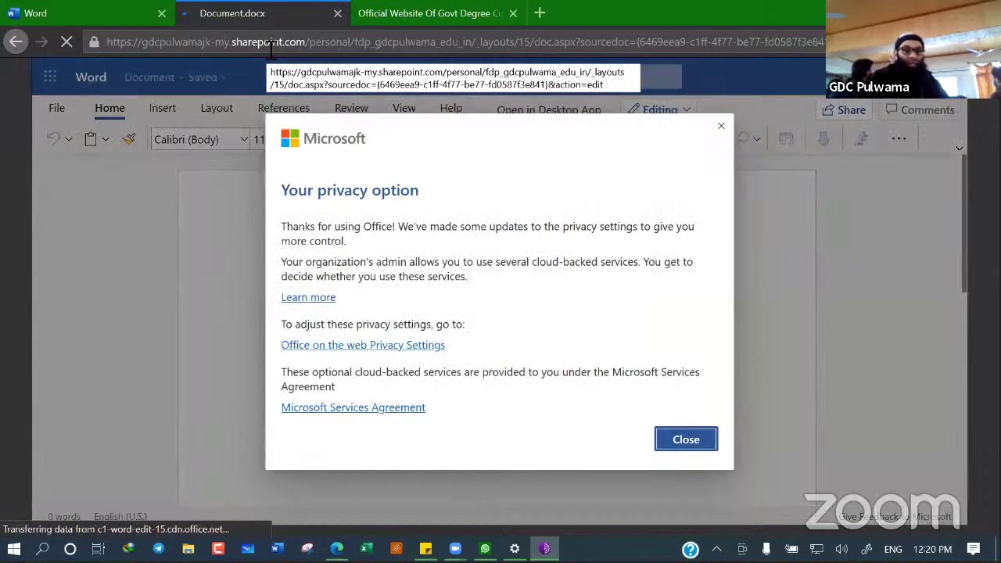
click(688, 444)
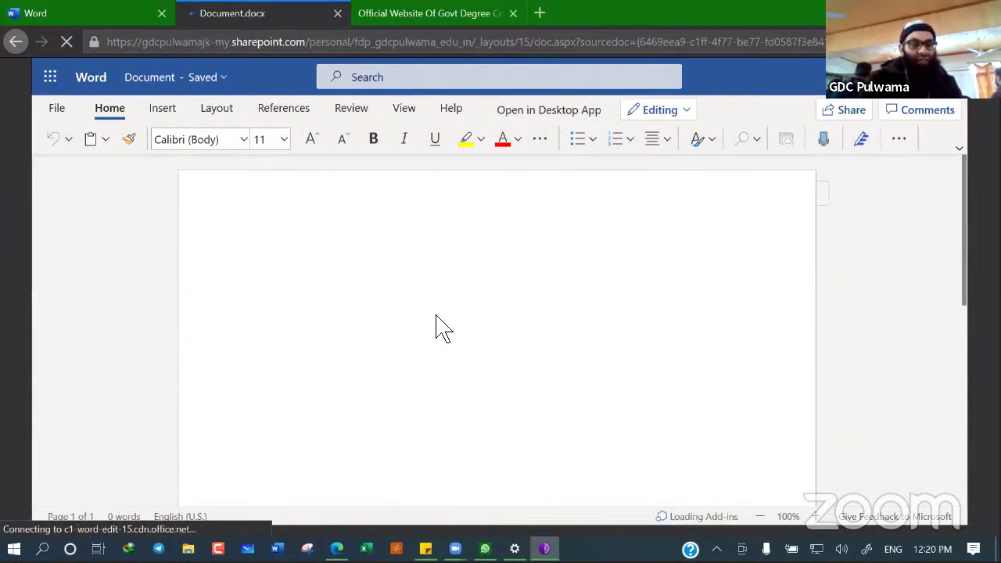
Begin entering =rand(2 and always allow both blocked sign-in requests in NoScript
text(=)
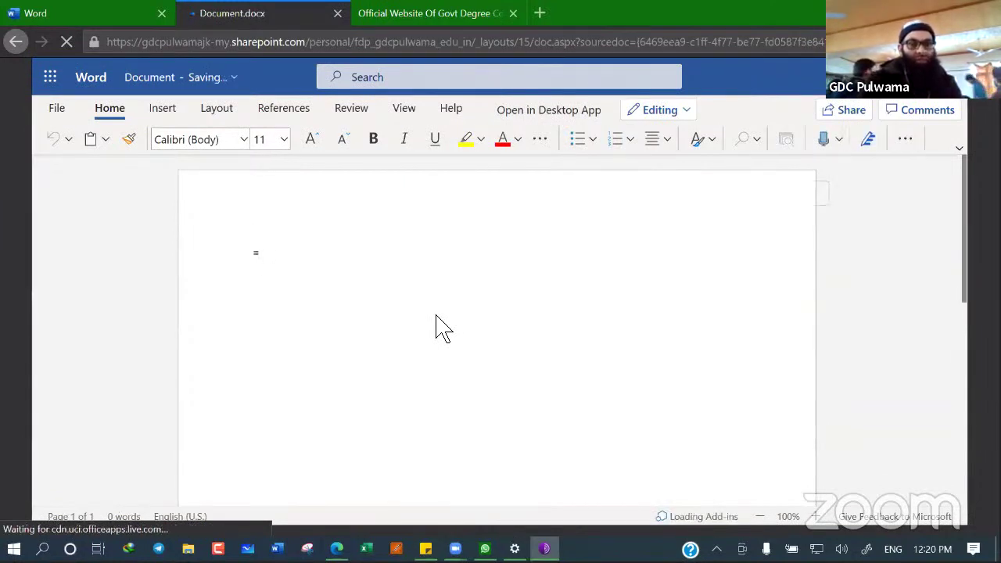
text(rand(2)
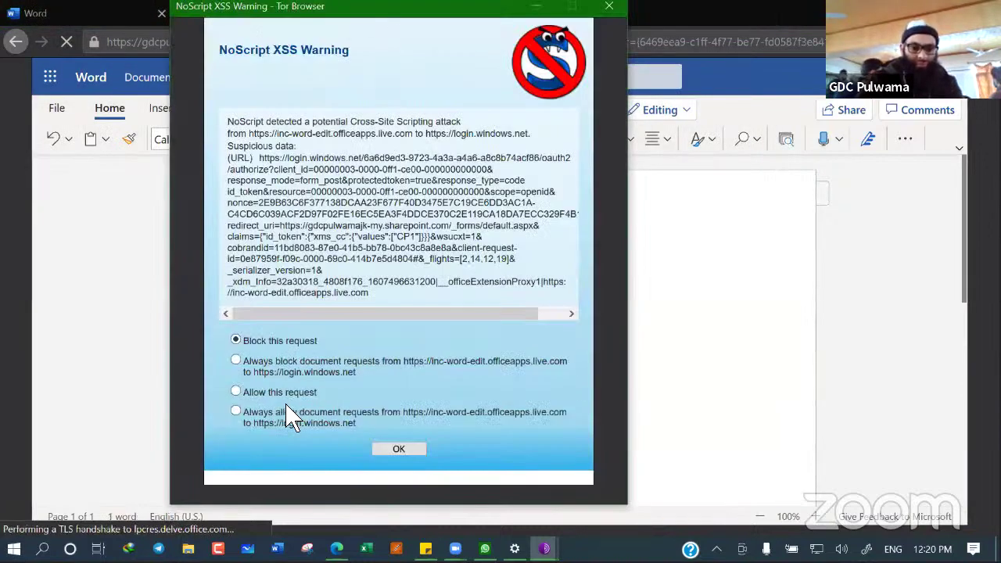
click(289, 414)
click(399, 451)
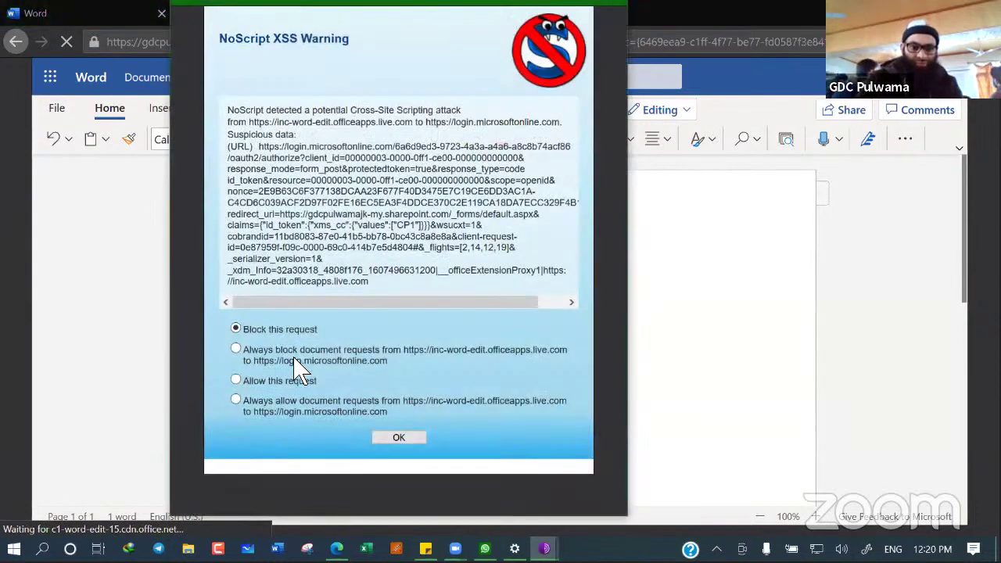
click(259, 405)
click(399, 437)
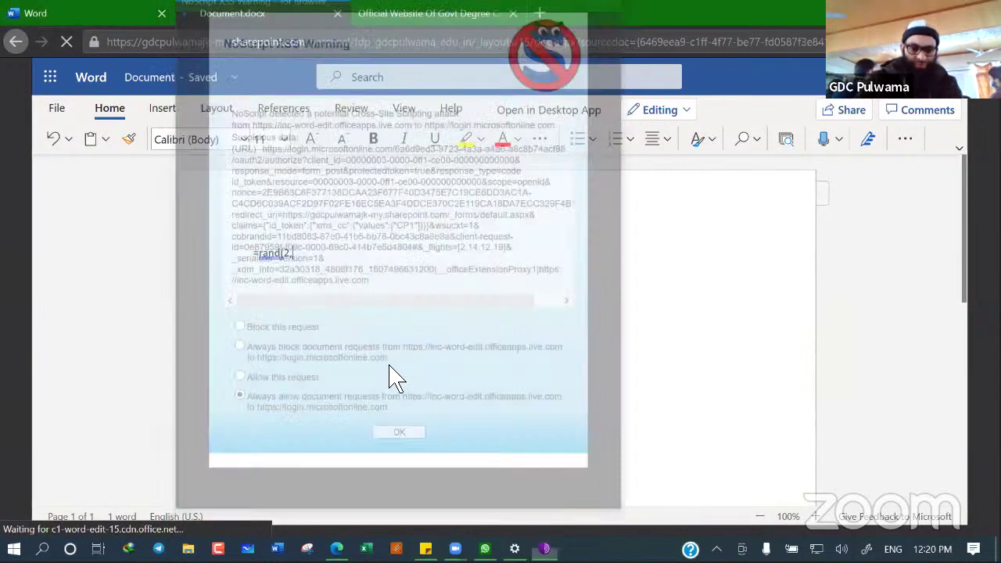
Complete =rand(2,20) to generate 246 words of Lorem ipsum, then view the Insert ribbon
text(,20)
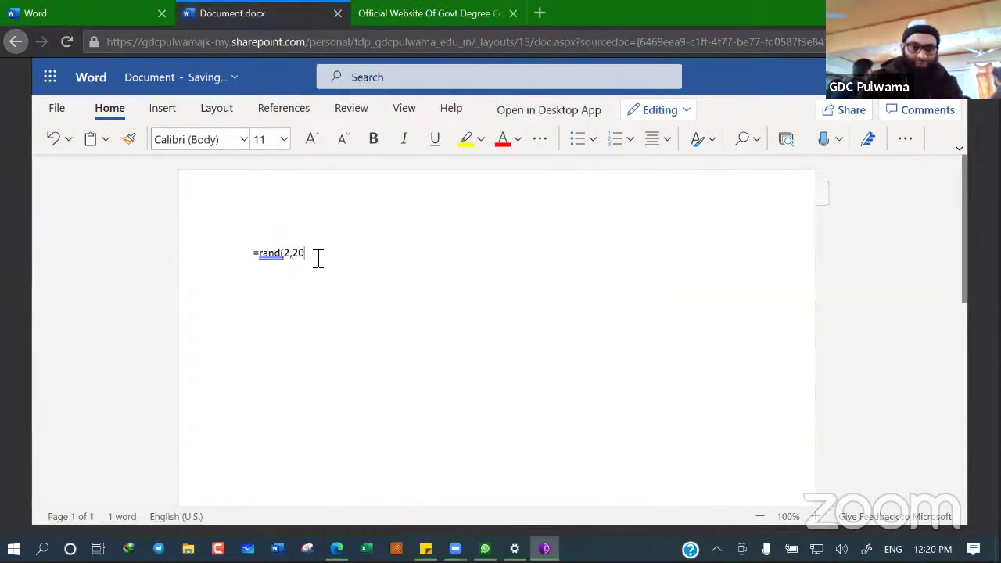
key(Return)
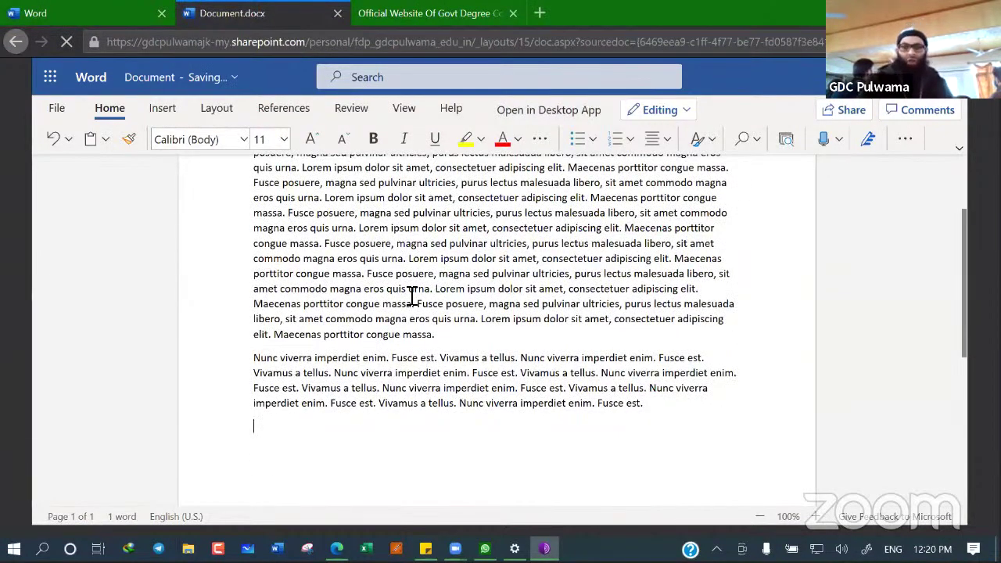
scroll(411, 297, up, 2)
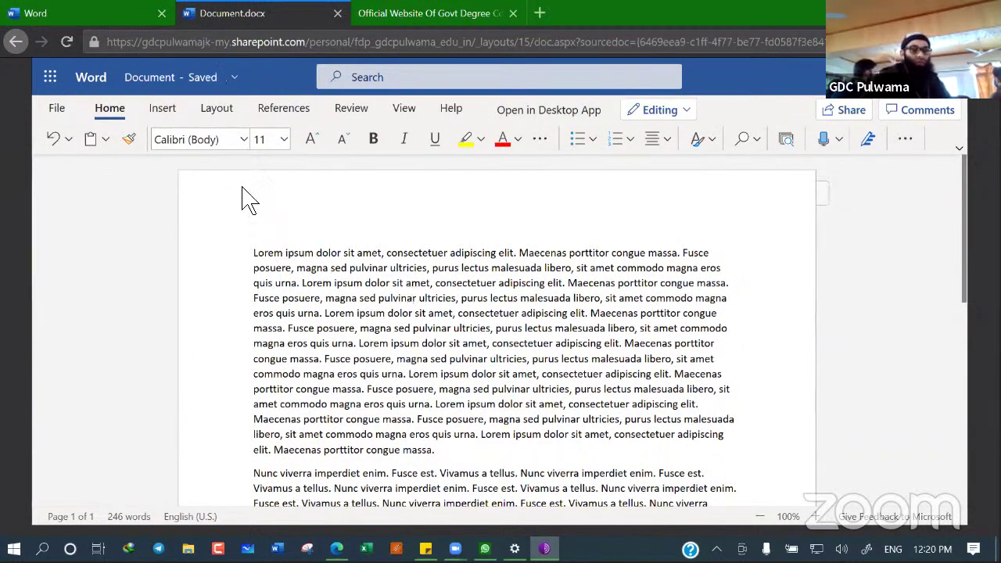
click(165, 112)
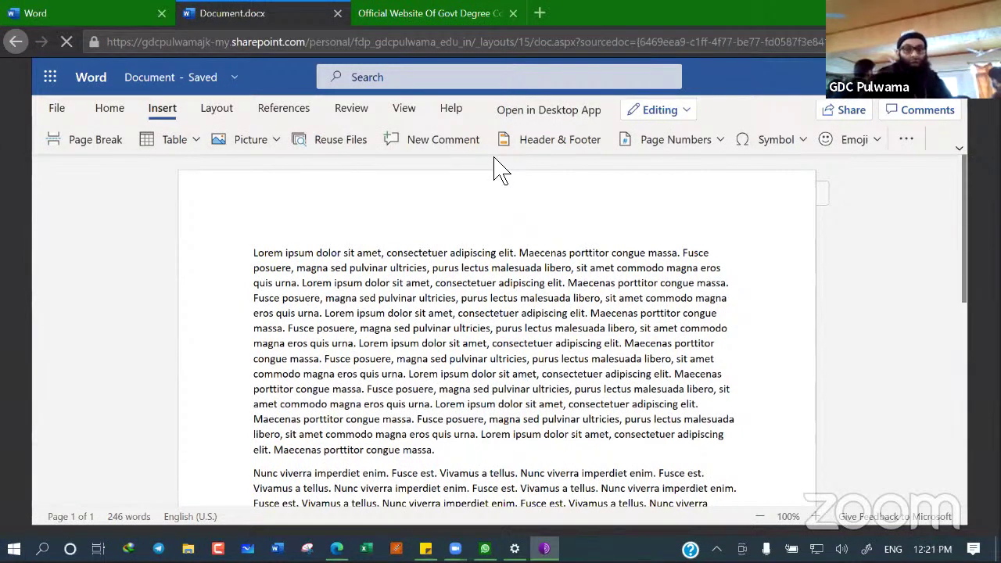
Browse the Layout, References and Review ribbons, then open Home's Dictate/Transcribe menu
click(227, 111)
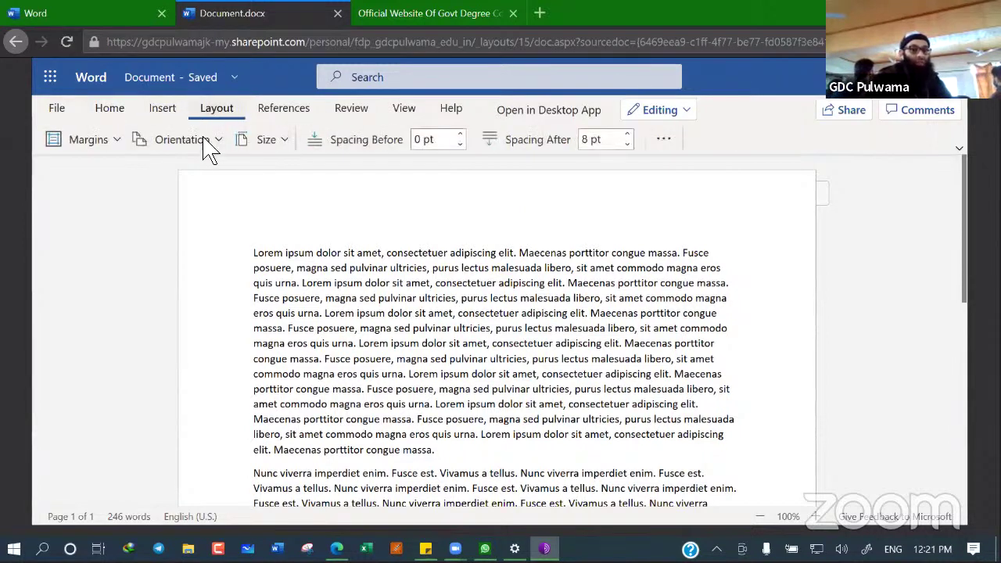
click(289, 118)
click(351, 113)
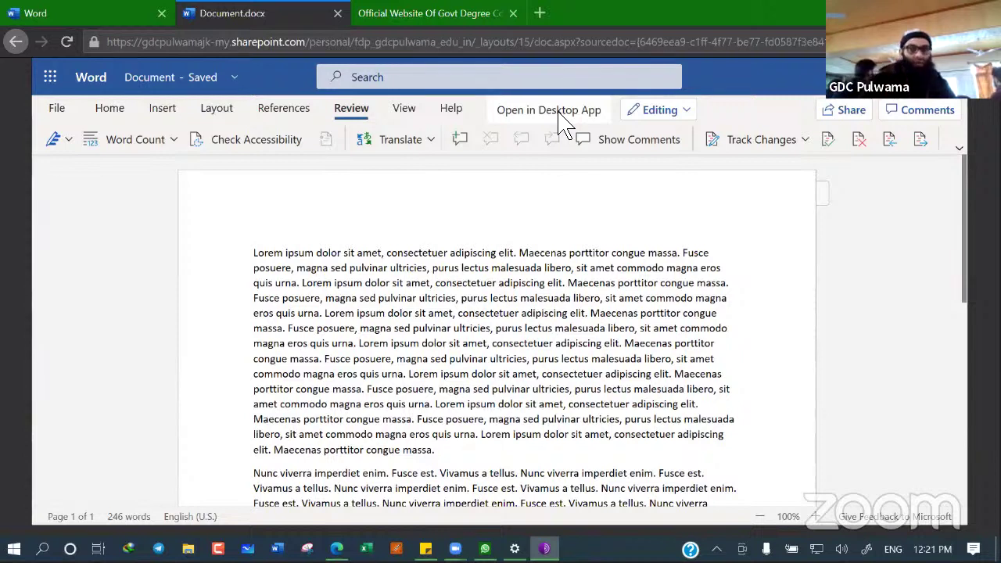
click(110, 111)
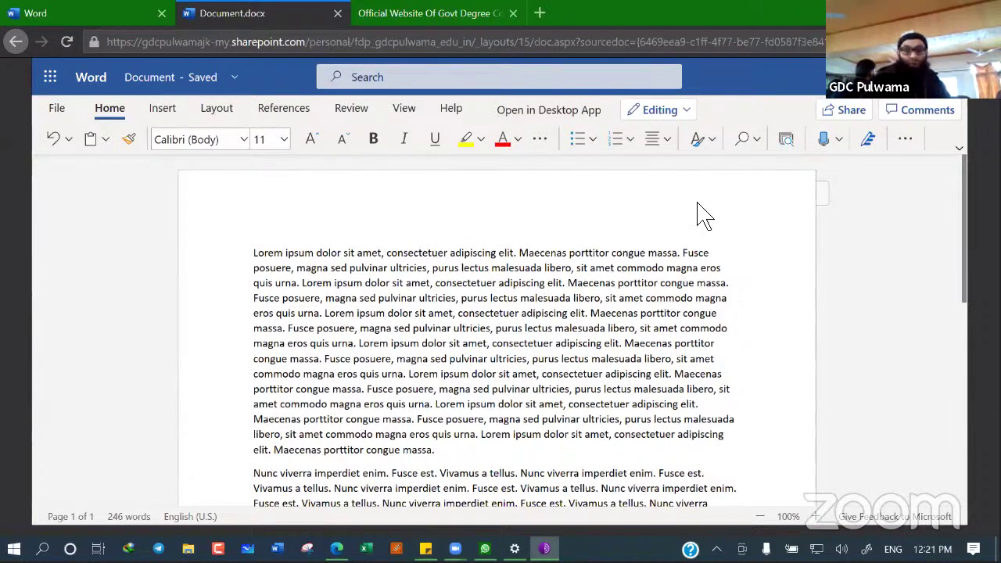
click(841, 141)
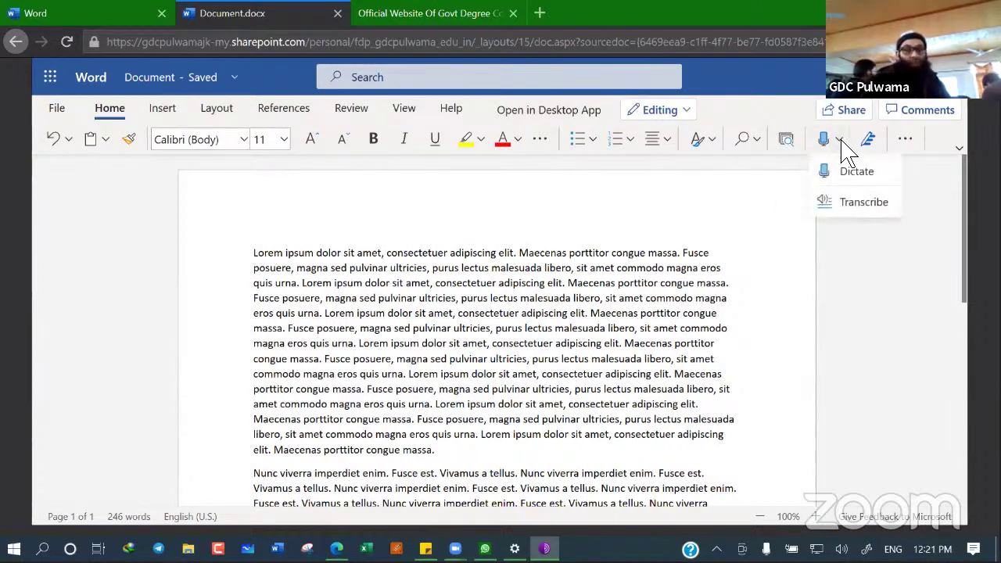
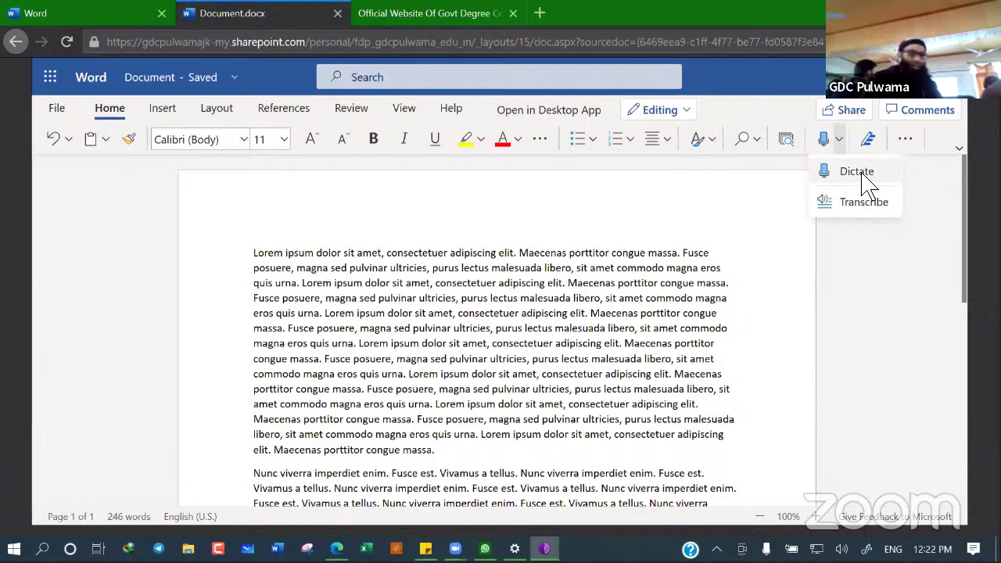
Try Dictate, dismiss the microphone error, and open the Transcribe pane beside the Lorem ipsum document
click(863, 175)
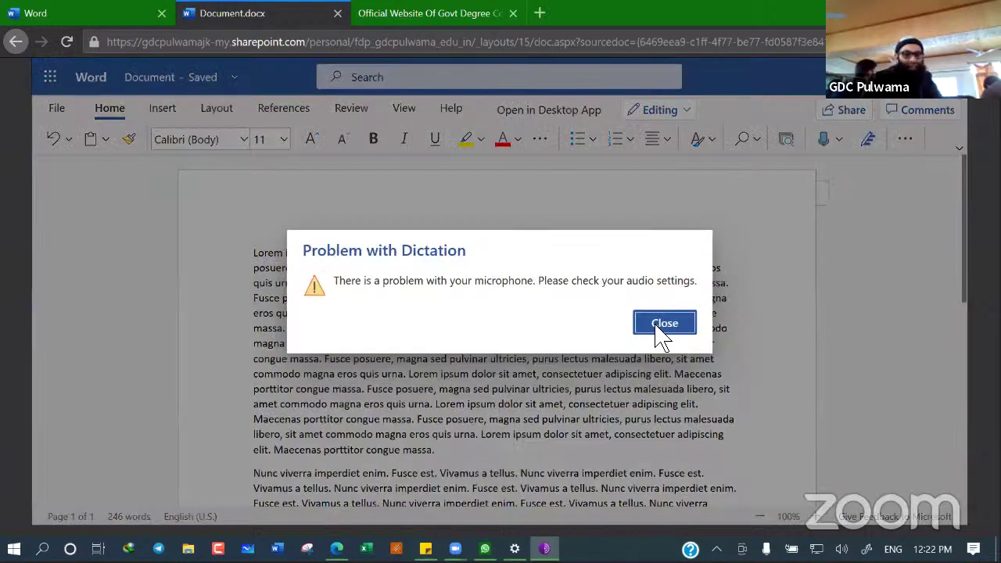
click(663, 327)
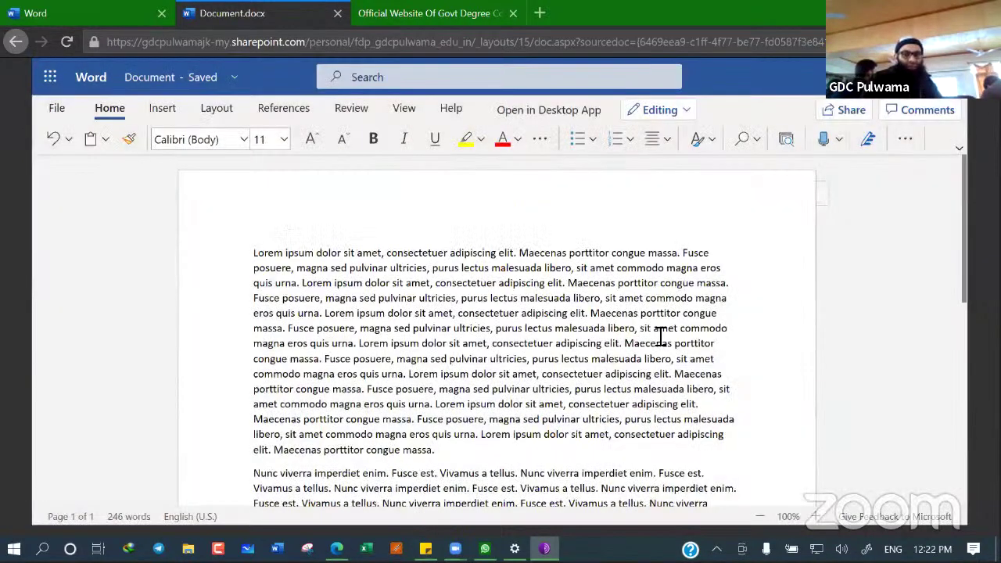
click(839, 141)
click(856, 205)
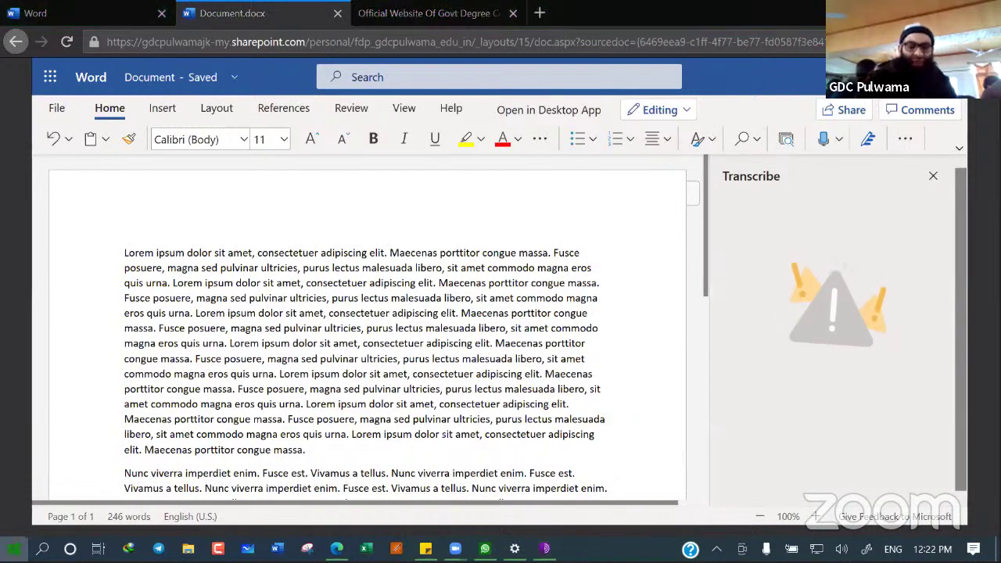
click(14, 548)
Launch Voice Recorder from the 'record' search and play back the older recording
text(record)
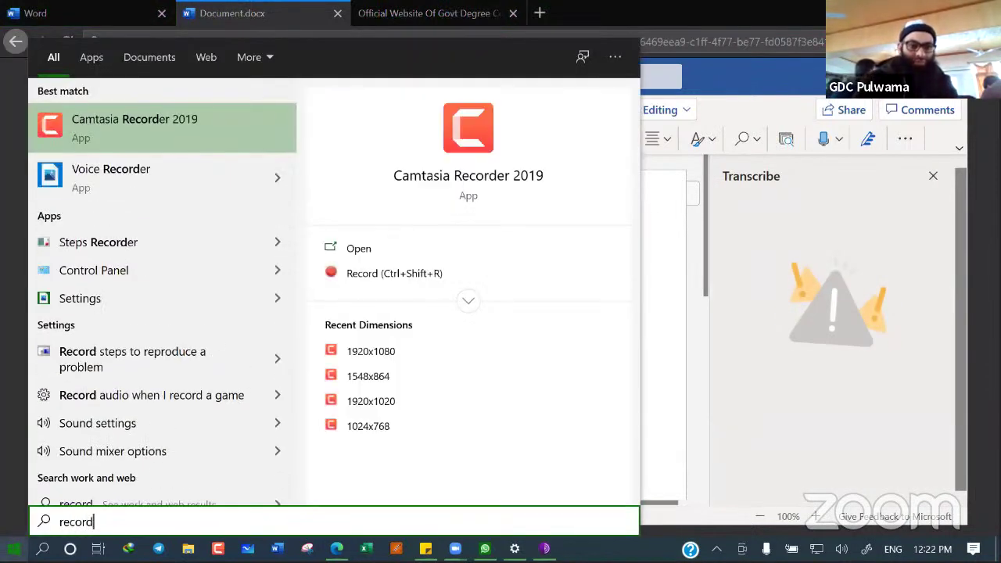
key(Down)
key(Return)
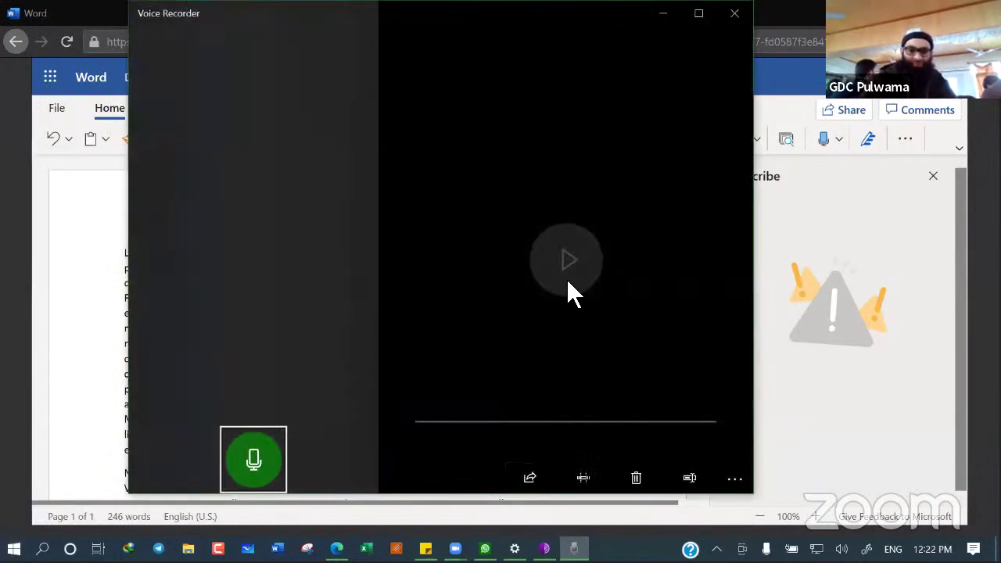
click(568, 283)
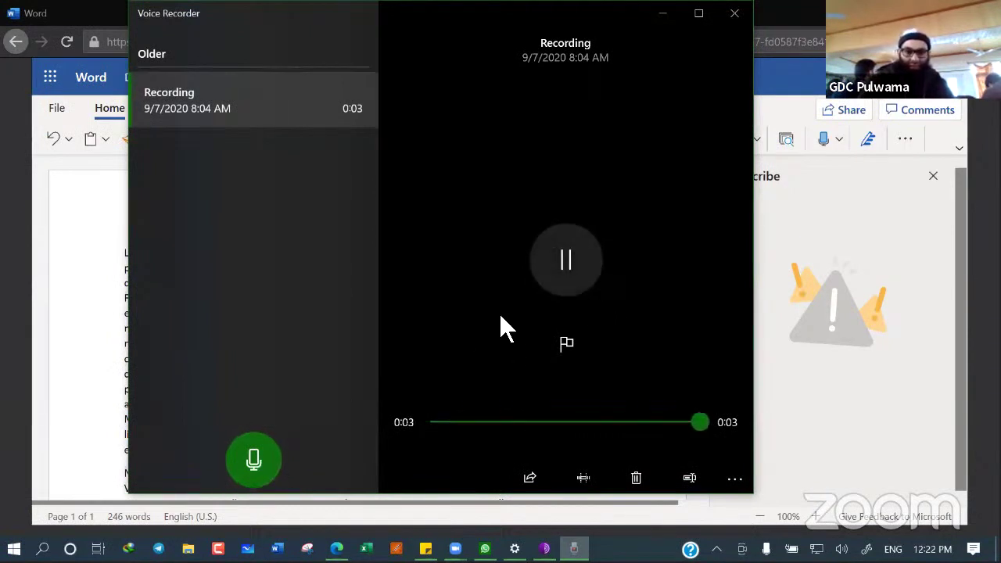
Record a new 13-second Recording (2) and check its file in the Sound recordings folder
click(251, 466)
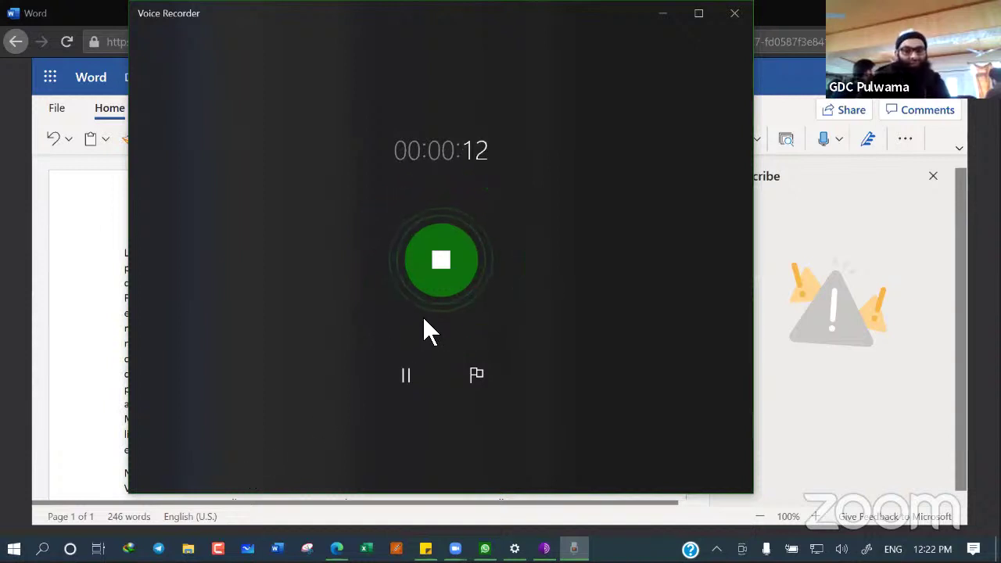
click(435, 284)
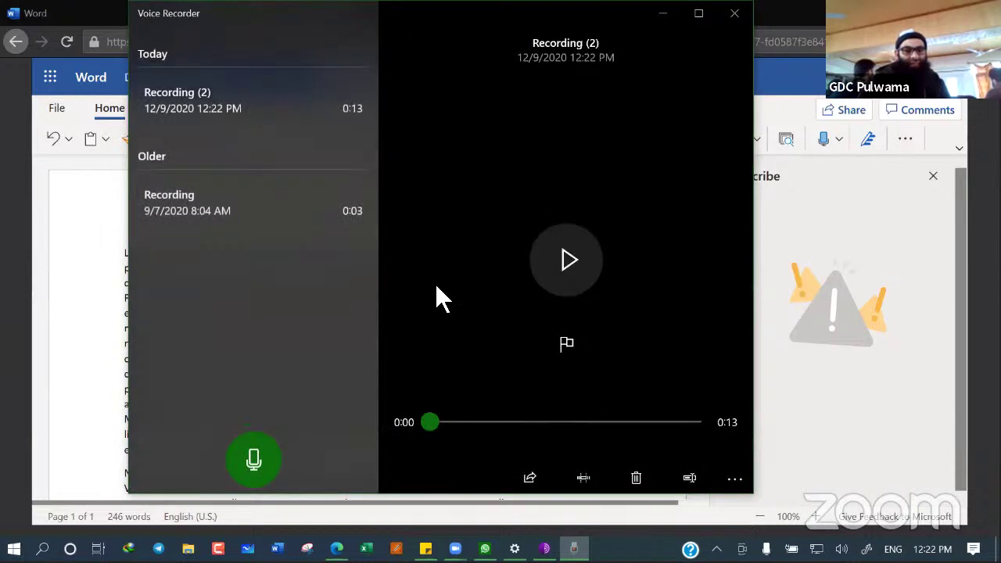
right_click(215, 109)
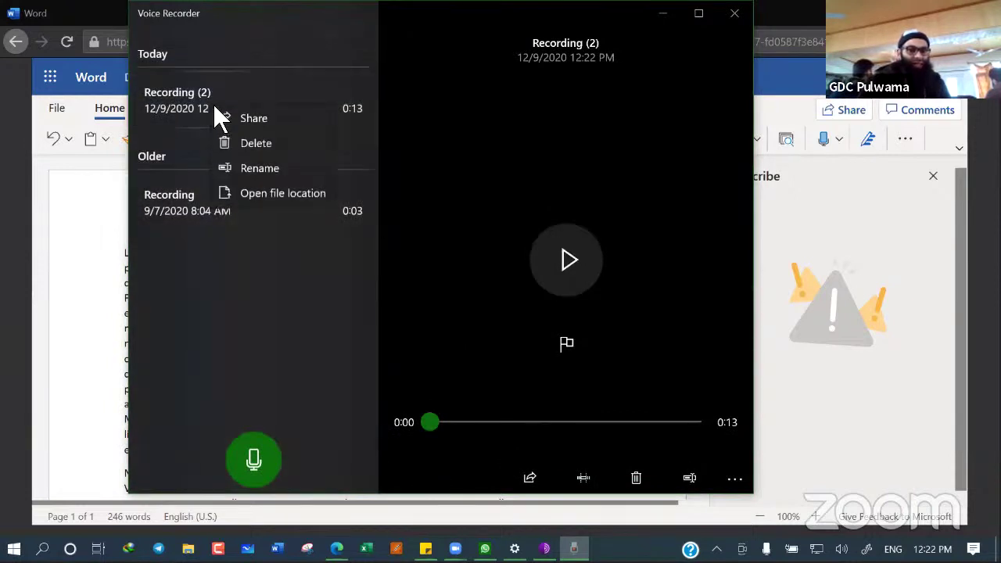
click(284, 195)
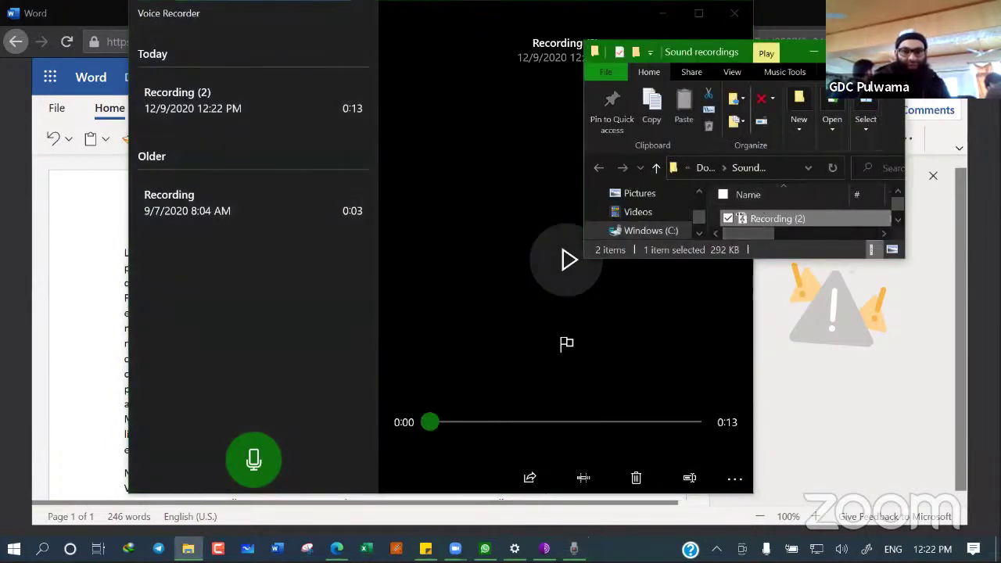
key(super+Up)
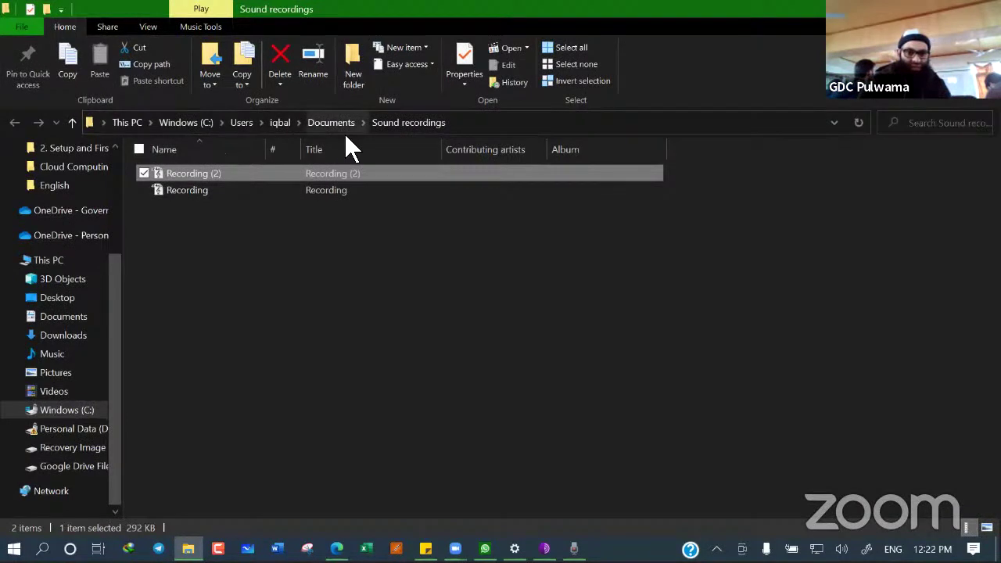
key(super+Down)
key(super+Down)
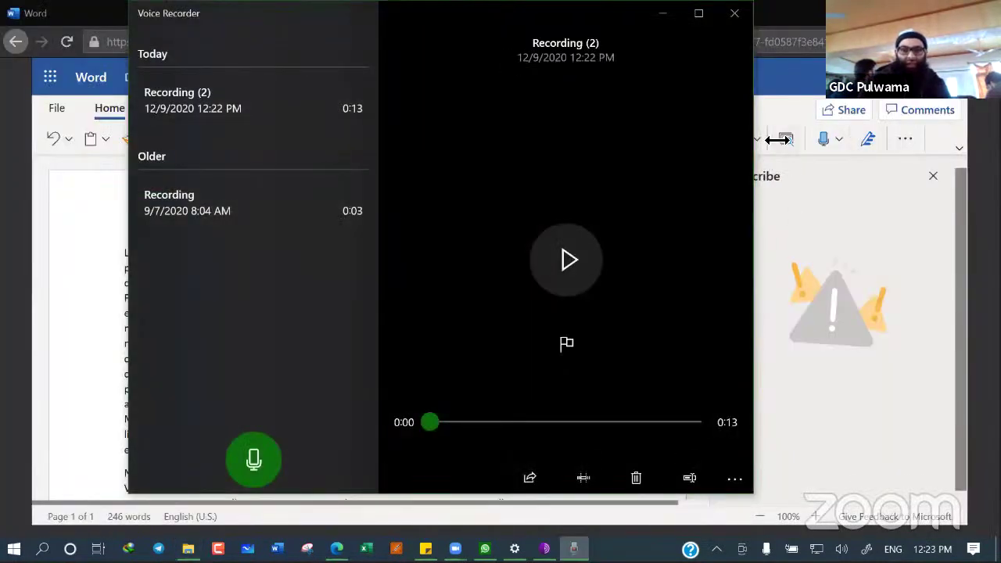
Reopen the Transcribe pane from the Dictate dropdown in Word Online
click(837, 139)
click(859, 200)
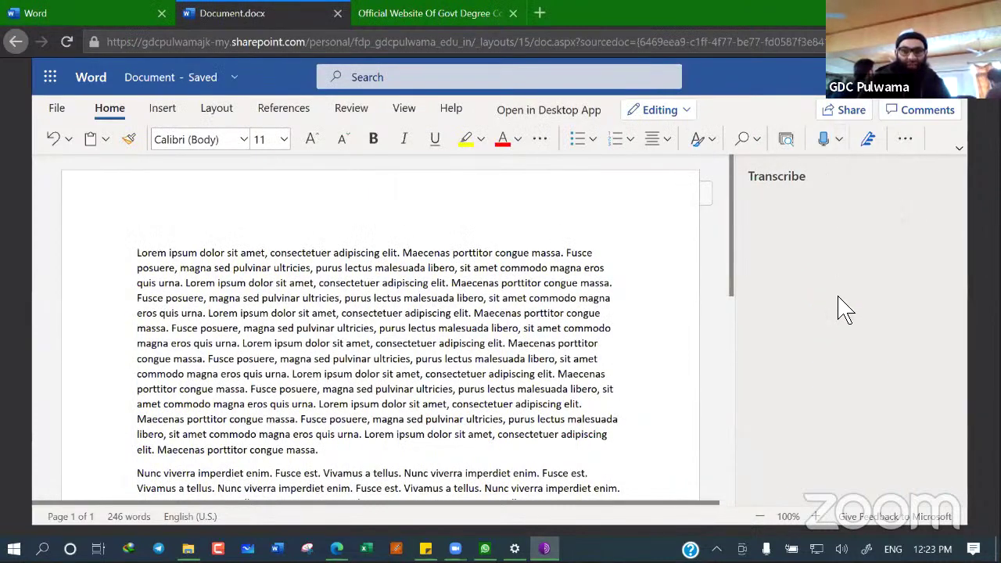
click(838, 139)
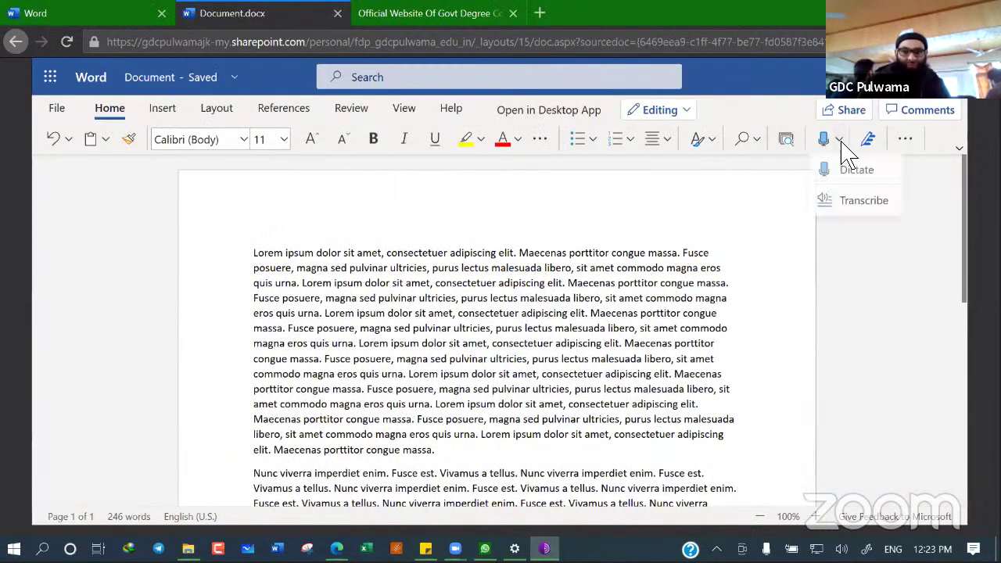
click(860, 203)
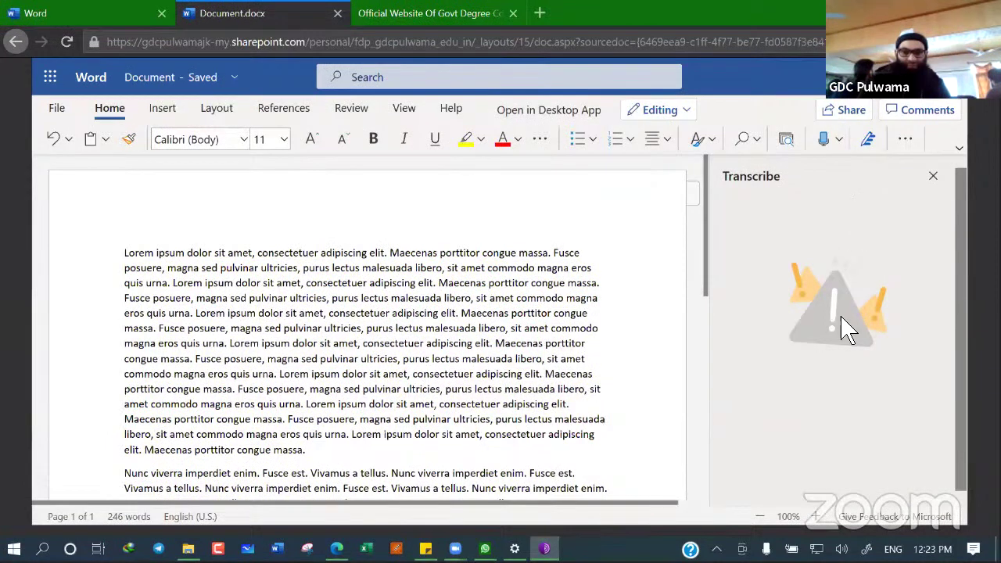
Retry Dictate twice, dismissing each microphone error and the new mail notification
click(838, 139)
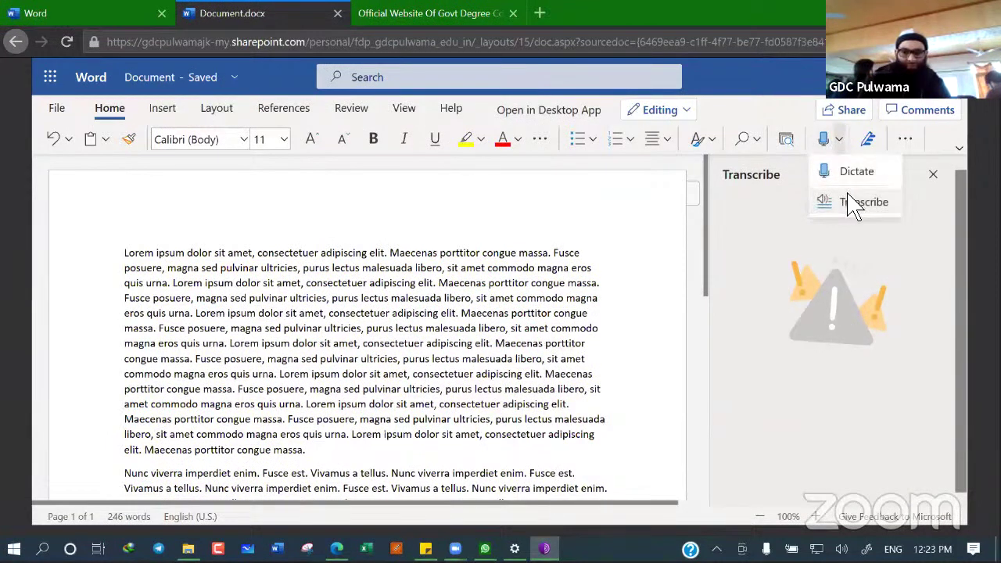
click(852, 171)
click(678, 322)
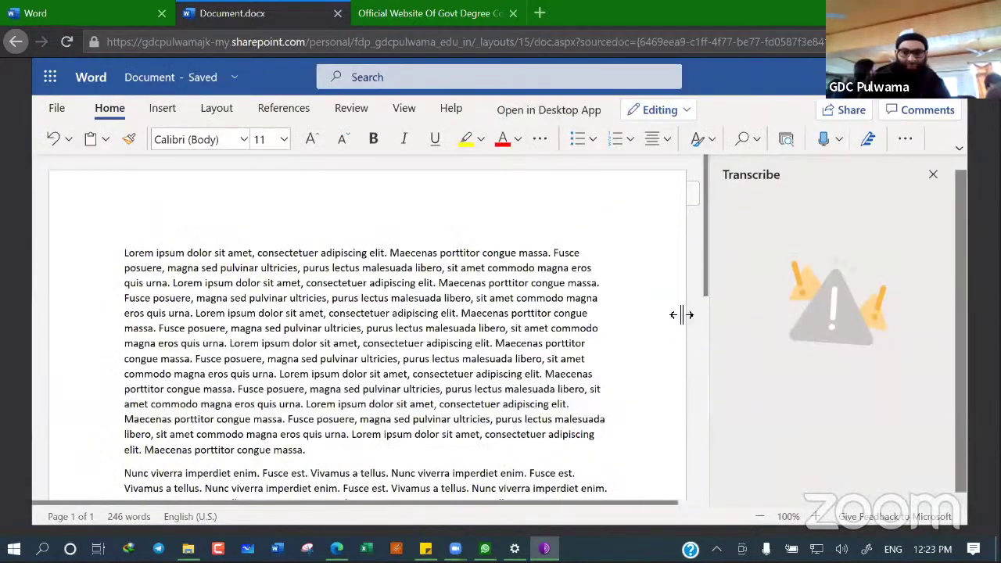
click(838, 139)
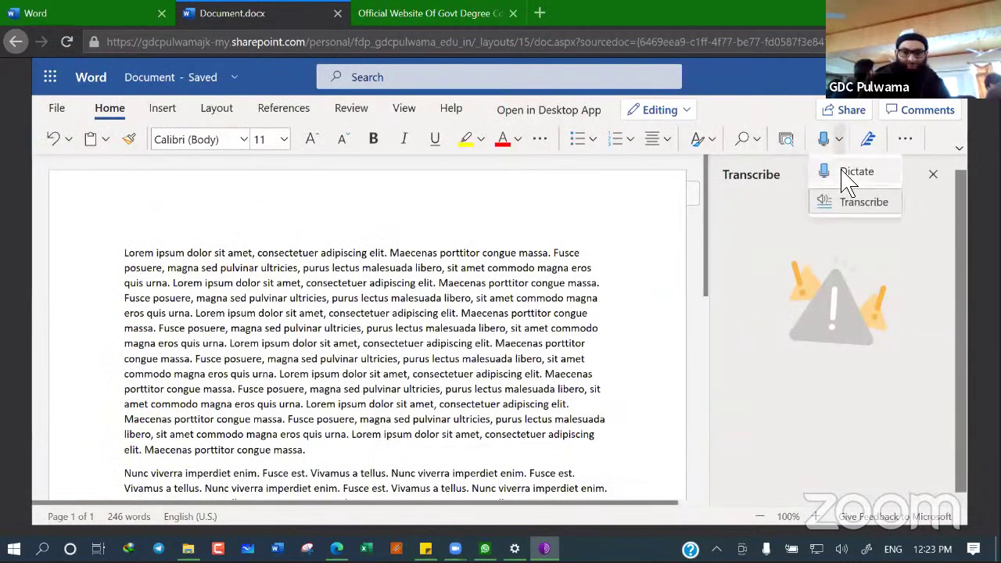
click(846, 173)
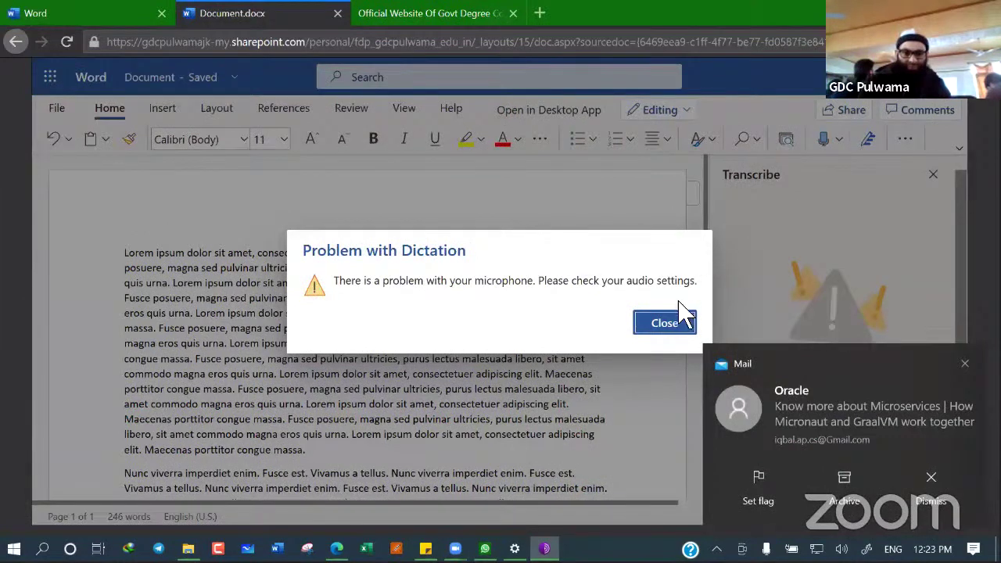
click(666, 324)
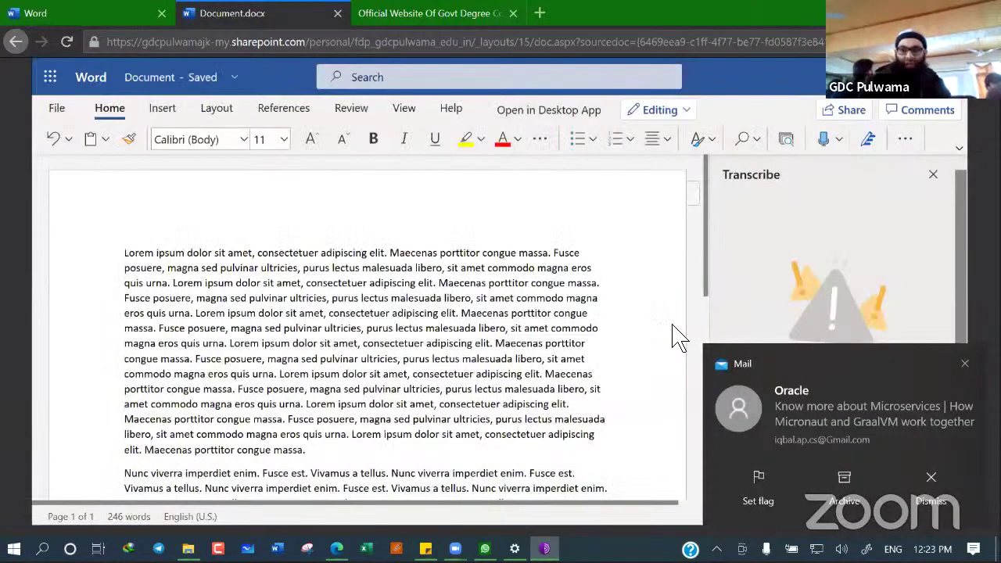
click(961, 364)
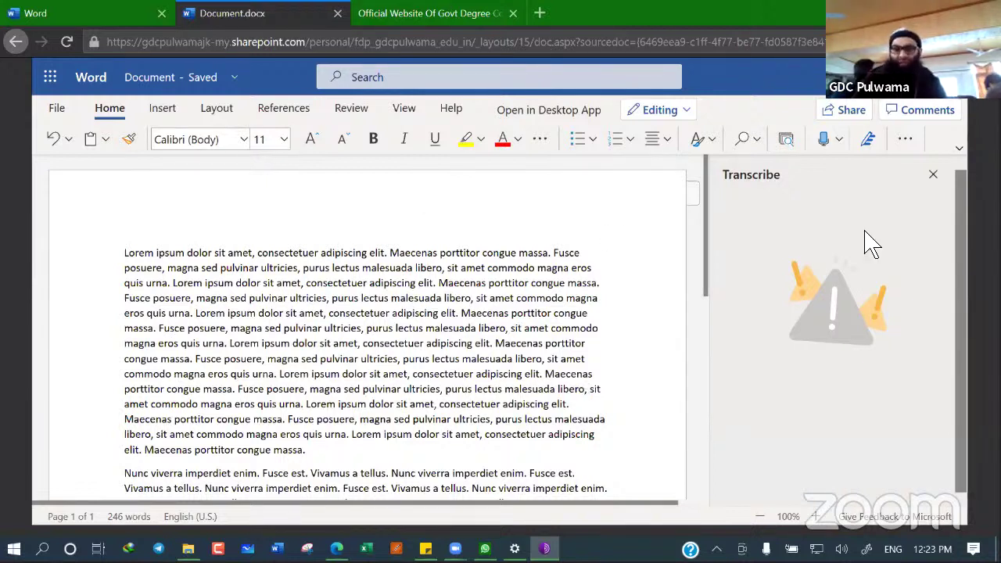
Select the Word document's web address and switch to the other Chrome window
click(838, 139)
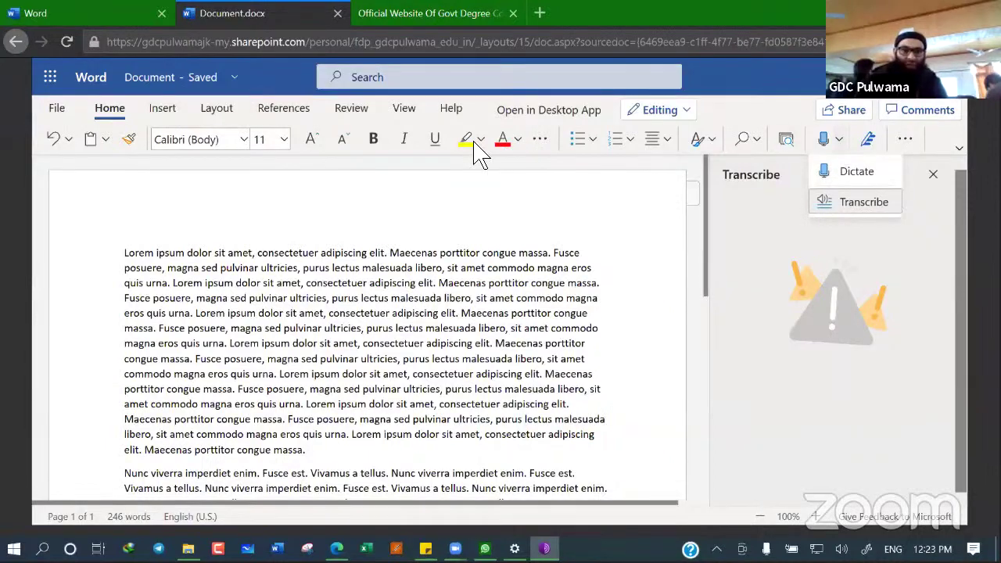
click(366, 39)
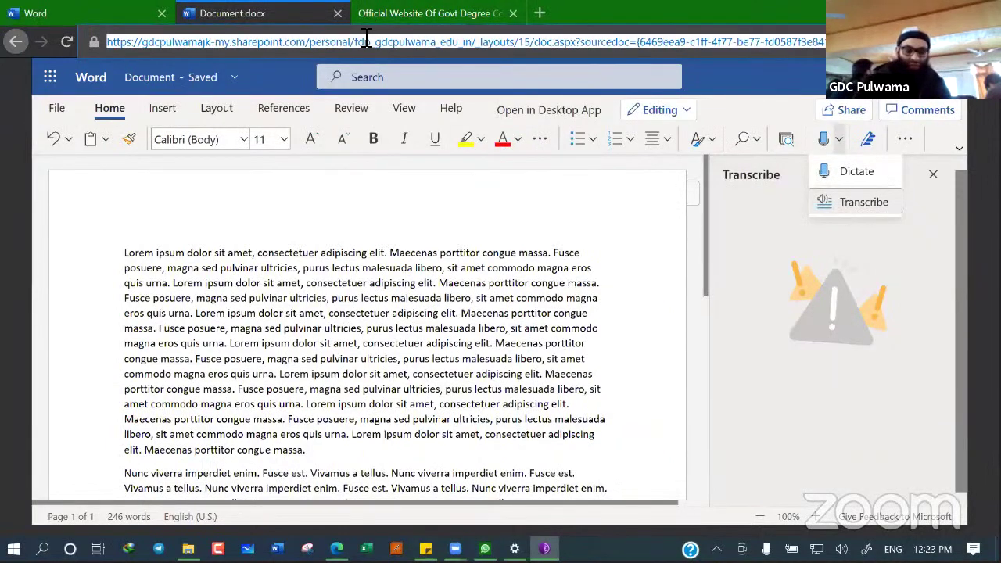
click(336, 548)
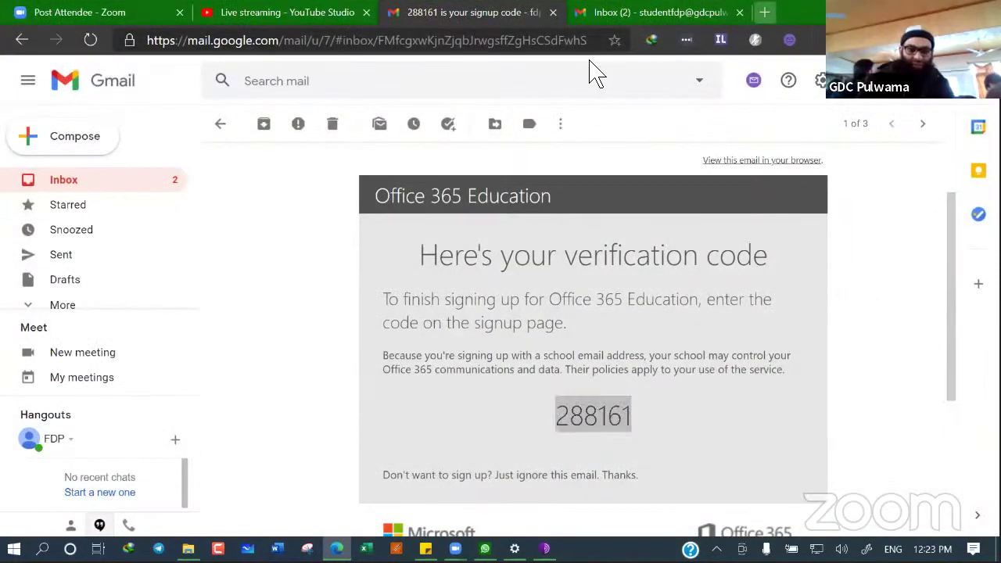
Paste the copied document address into a new browser tab and load it
key(ctrl+t)
key(ctrl+v)
key(Return)
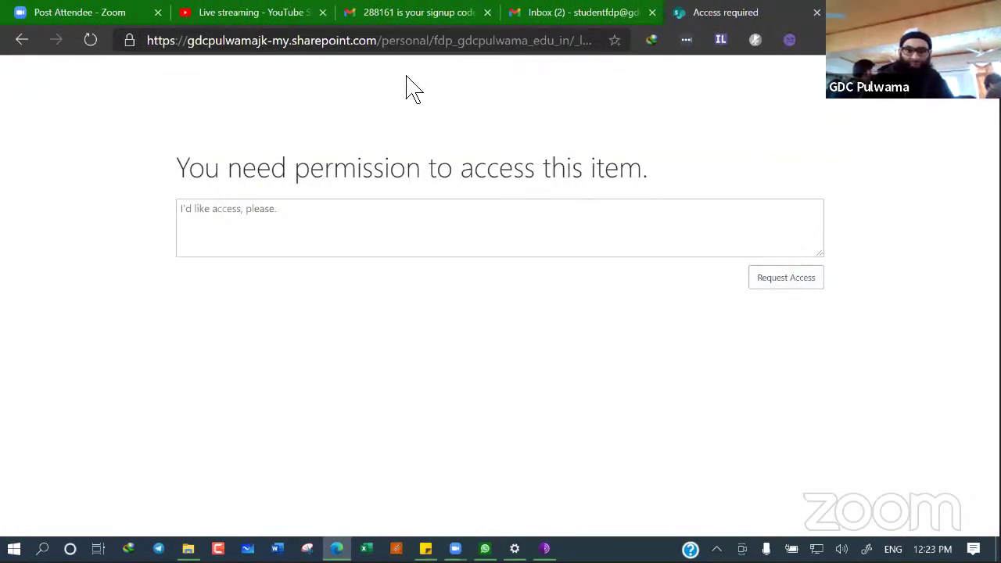
Replace the address with portal.office.com/ and load the Office portal
click(387, 45)
text(port)
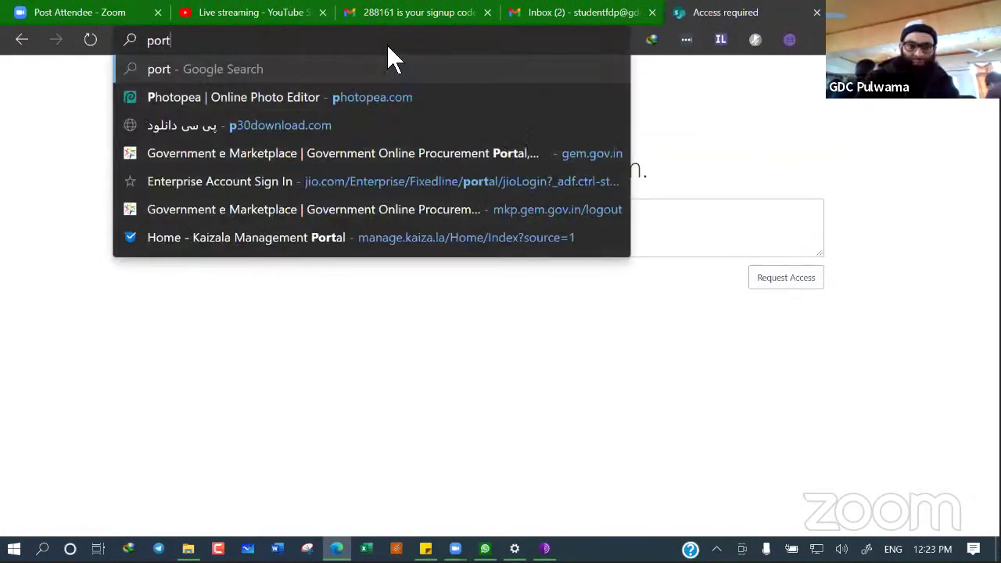
text(al.office.com/)
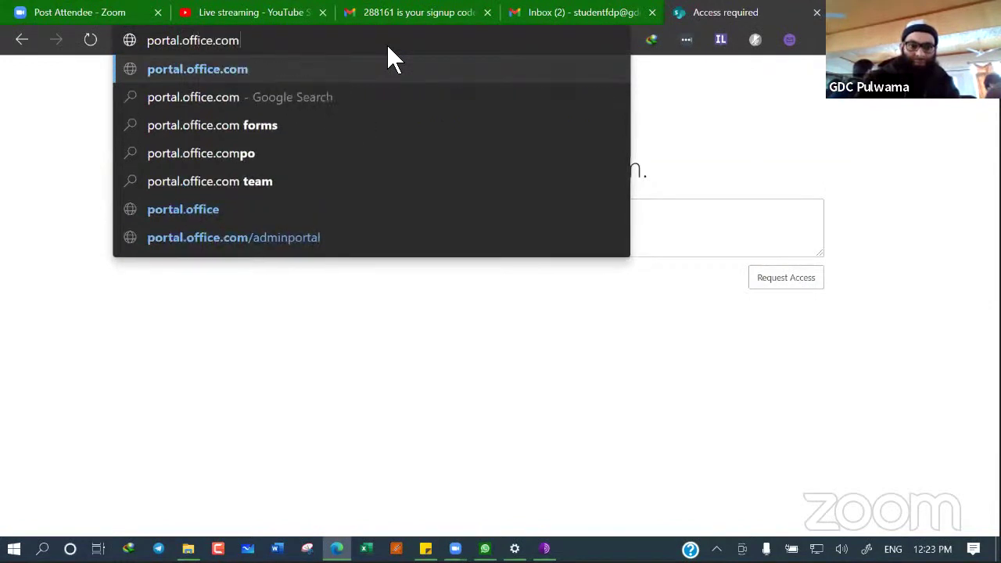
key(Return)
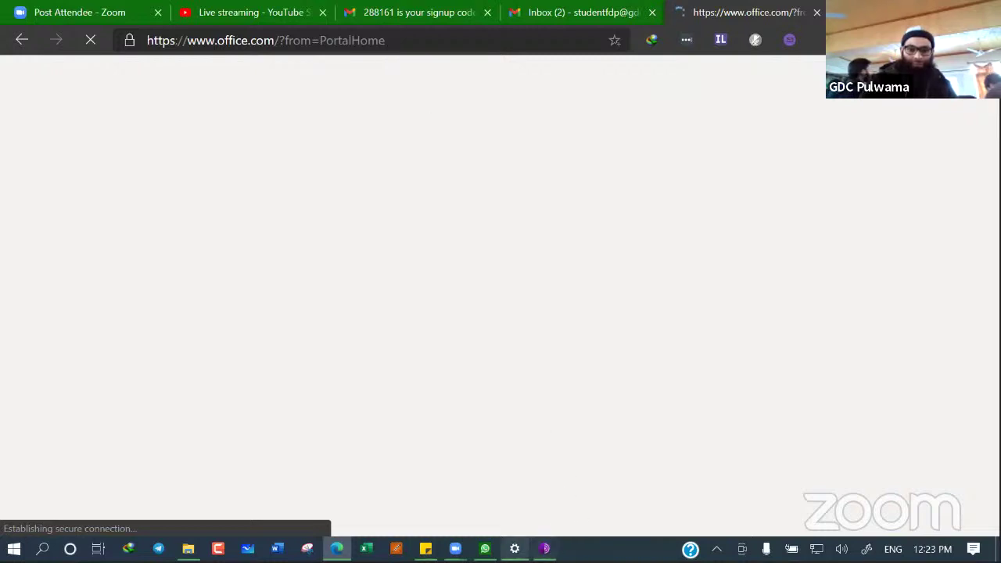
mouse_move(544, 548)
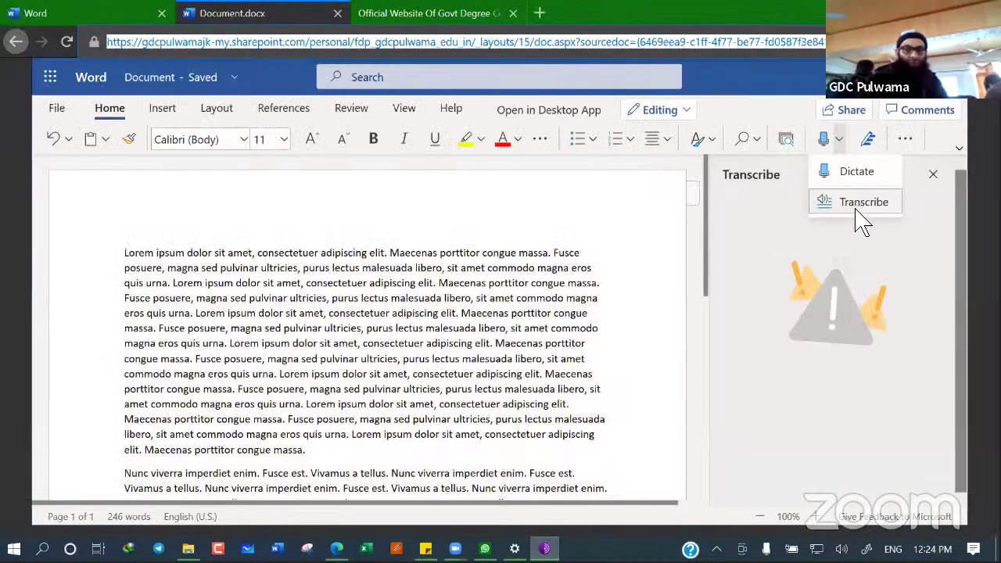
Close and reopen the Transcribe pane, then bring up the Office app launcher list
click(855, 210)
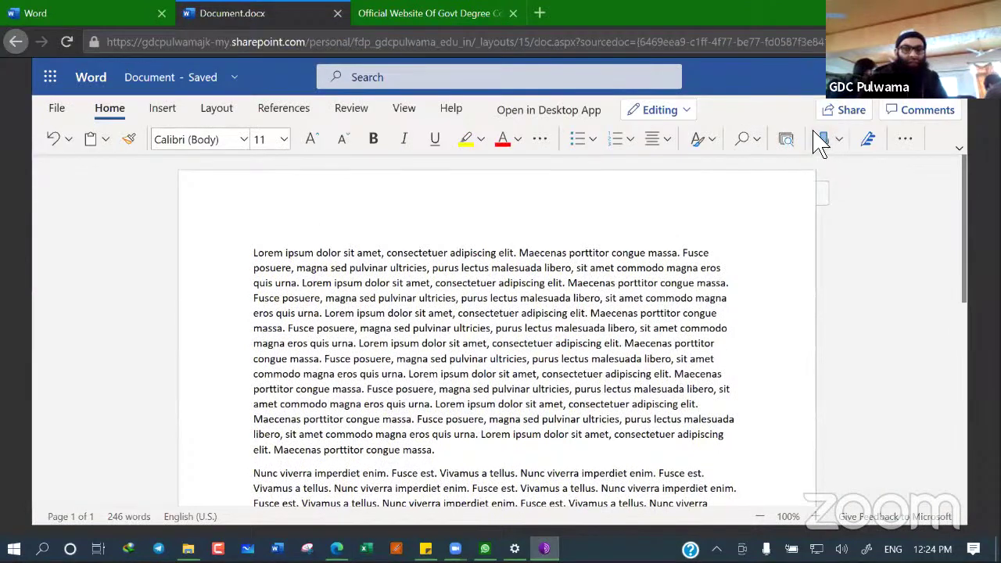
click(838, 139)
click(844, 203)
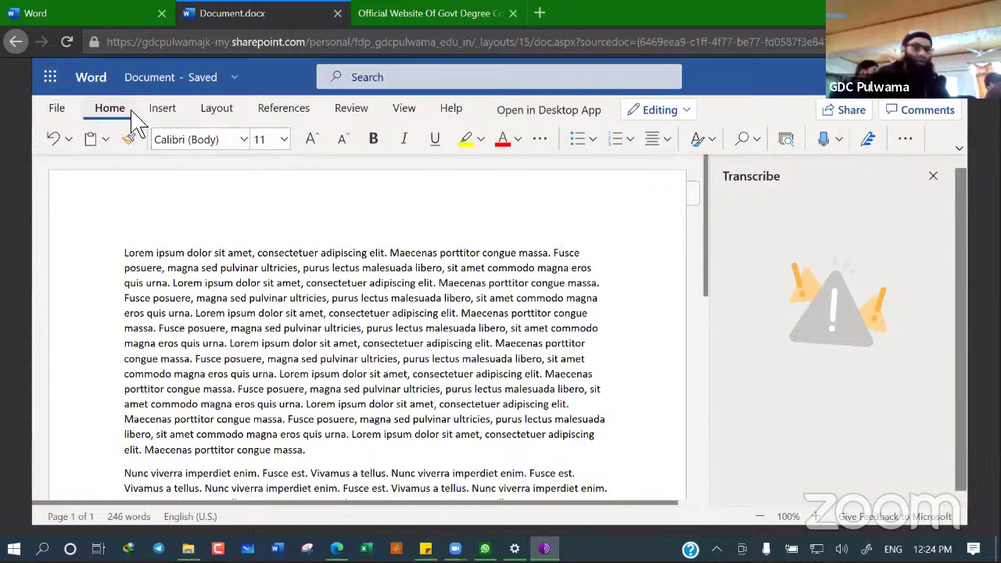
click(60, 88)
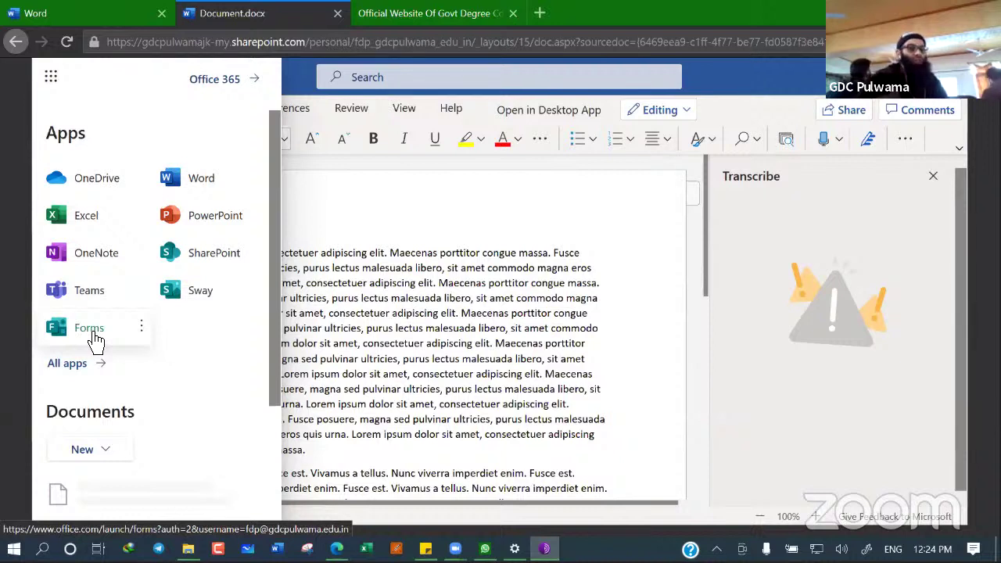
Launch Forms from the app launcher, step through the welcome tour, and start a New Quiz
click(90, 329)
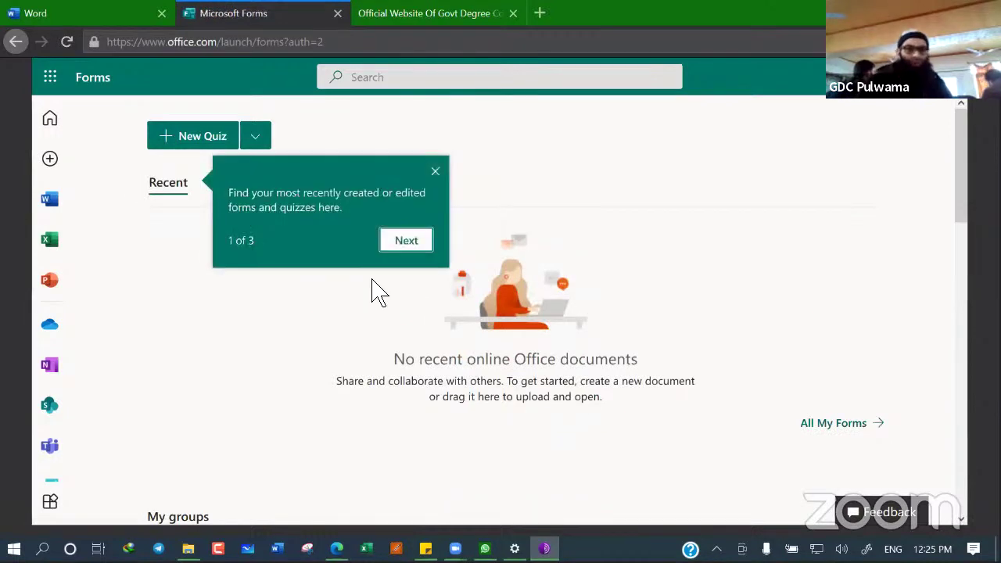
click(411, 245)
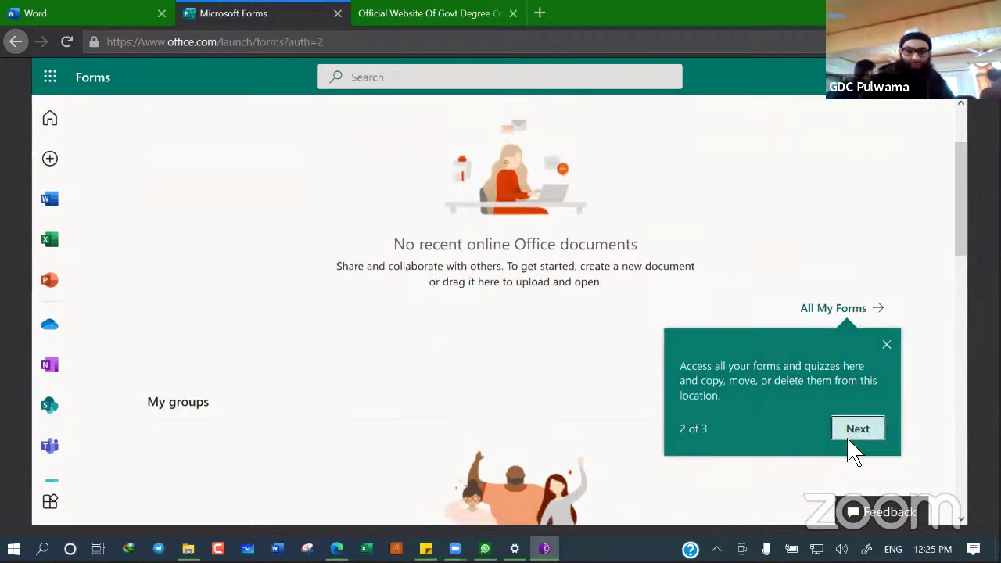
click(852, 436)
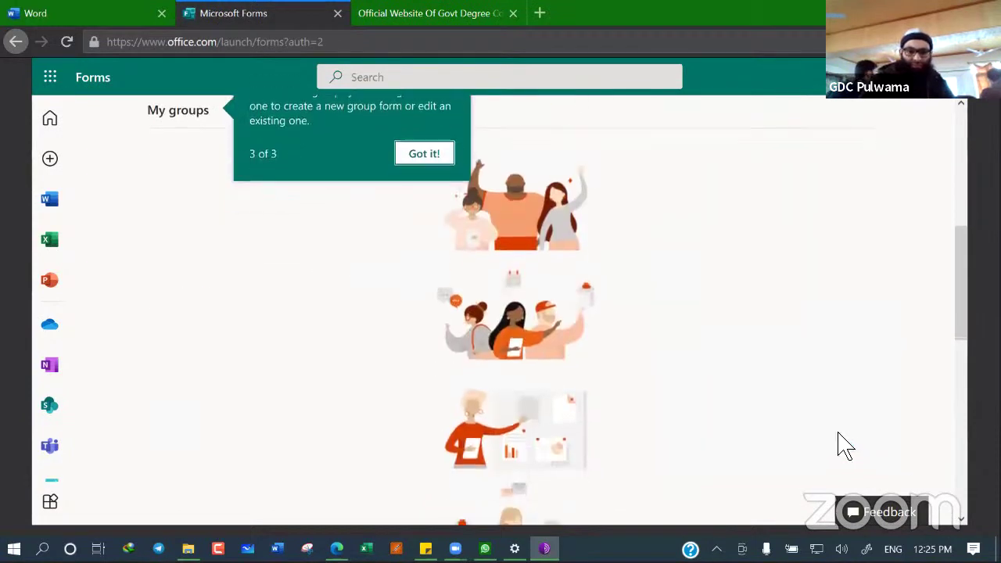
click(423, 156)
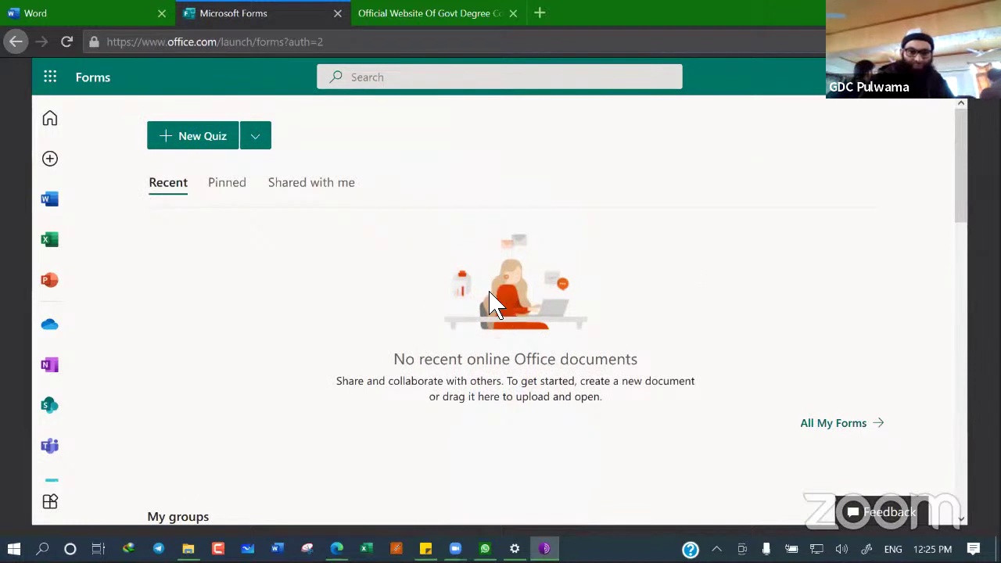
click(182, 143)
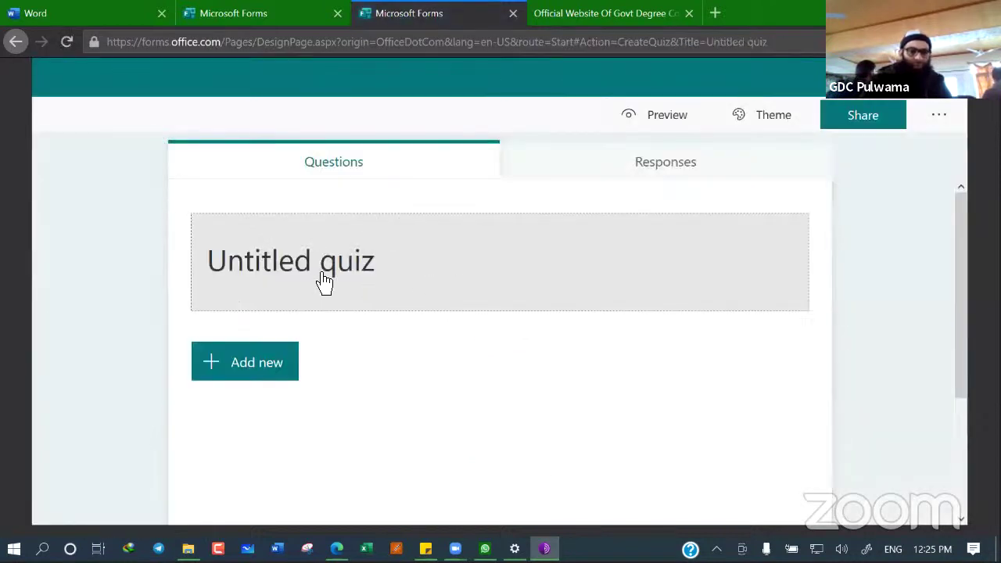
Title the quiz 'Test Quiz', browse the question types and Share, then view Responses (0 responses)
click(322, 276)
text(Te)
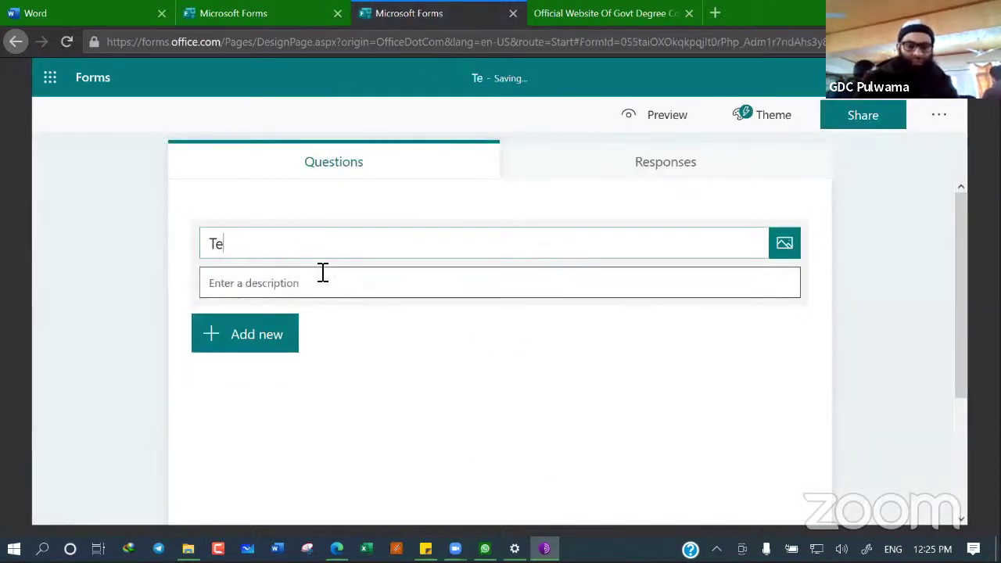
text(st Quiz)
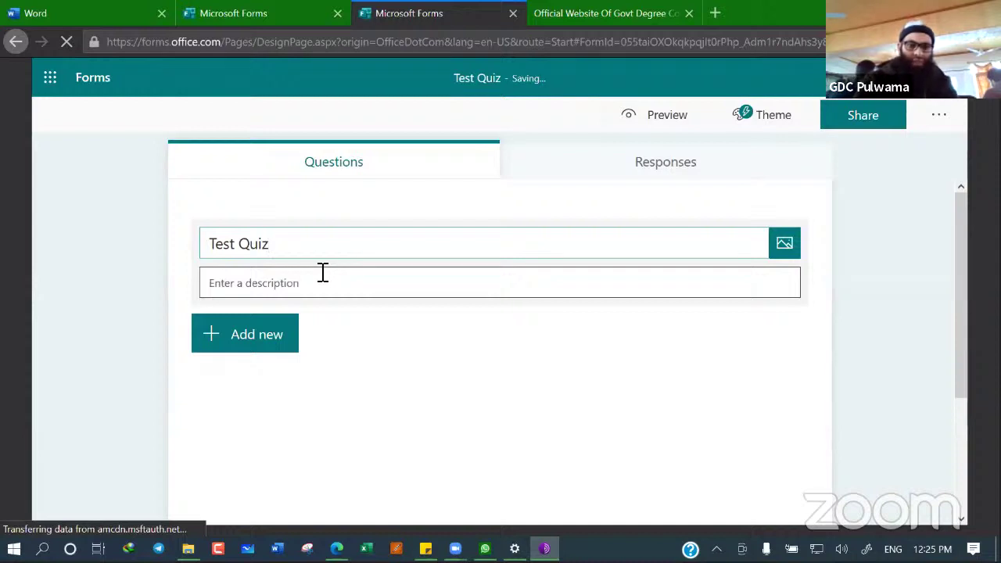
click(254, 348)
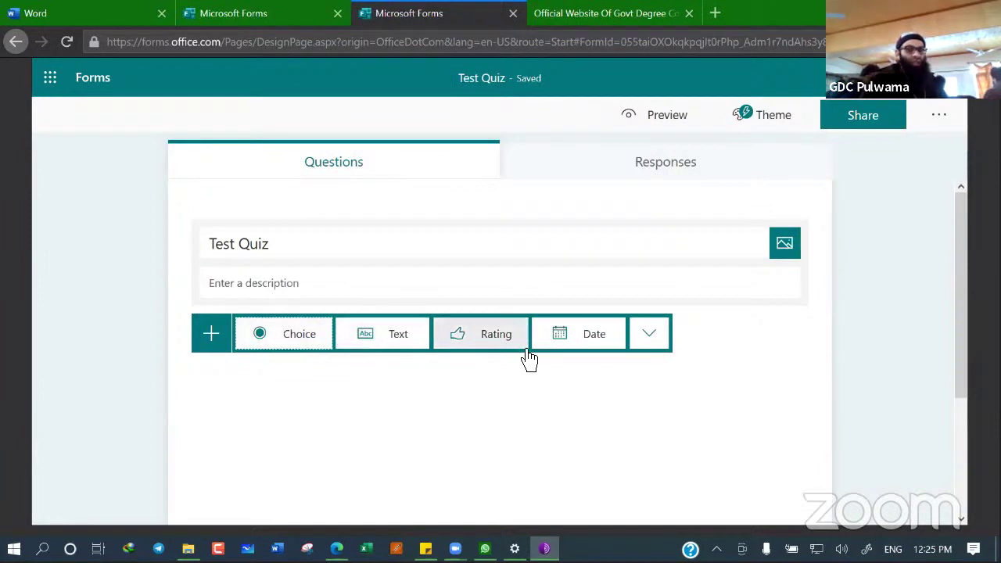
click(650, 340)
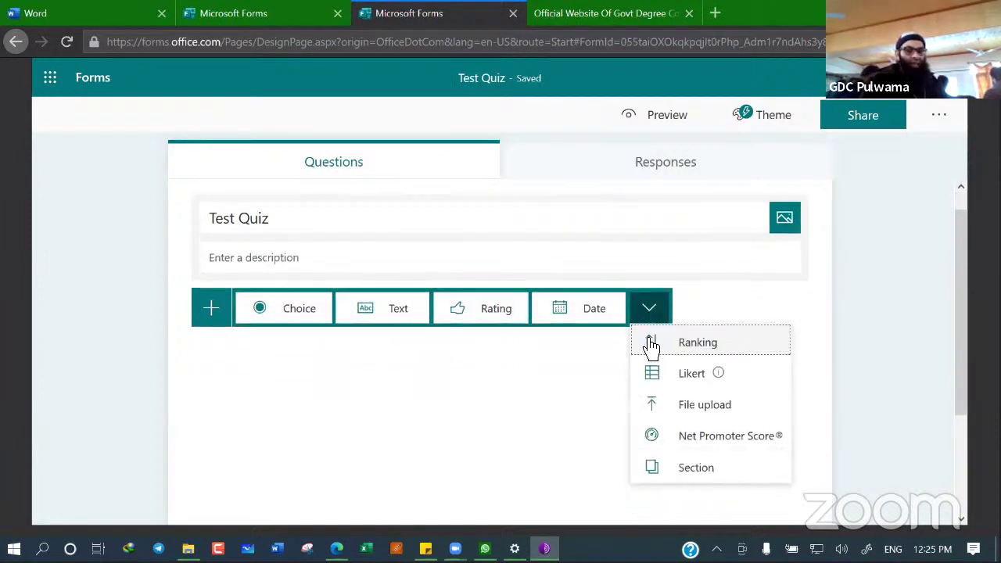
scroll(694, 309, up, 2)
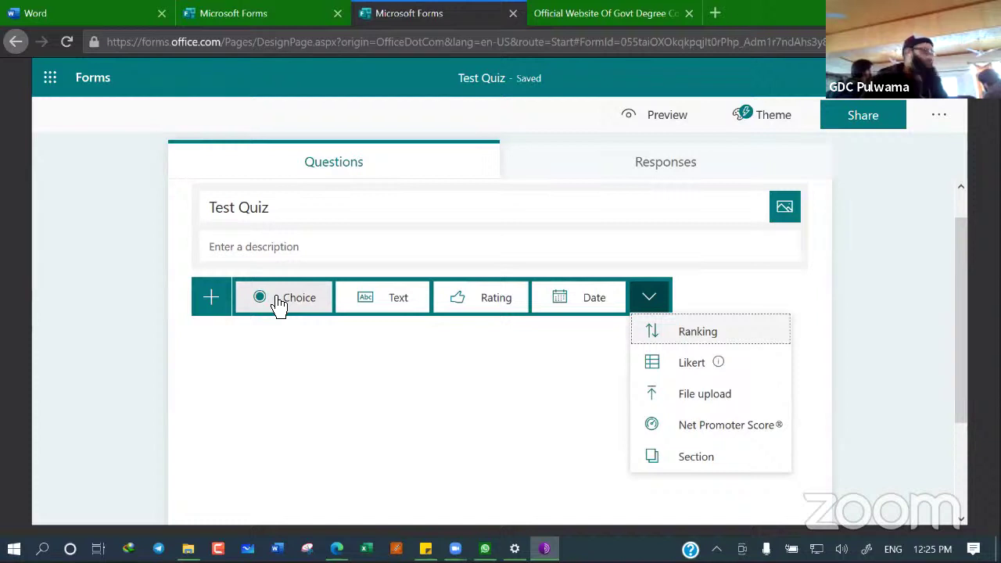
click(874, 128)
click(619, 175)
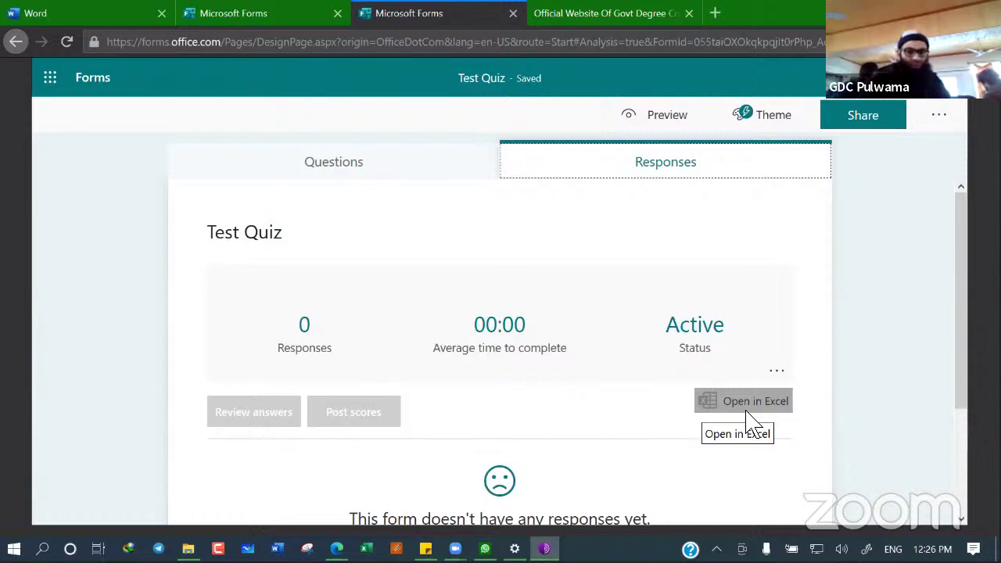
Switch from Forms to OneNote on the web via the app launcher
click(50, 78)
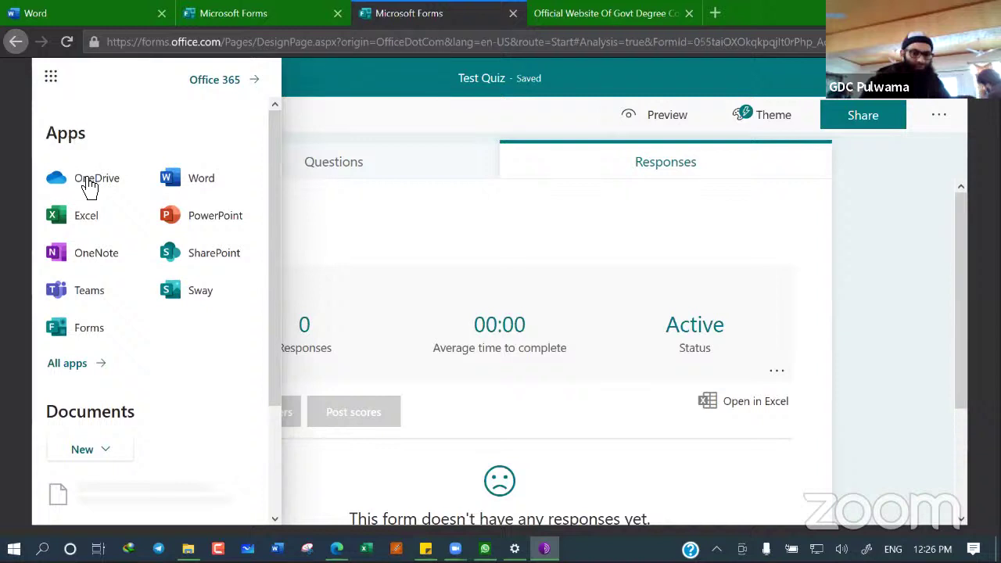
click(93, 261)
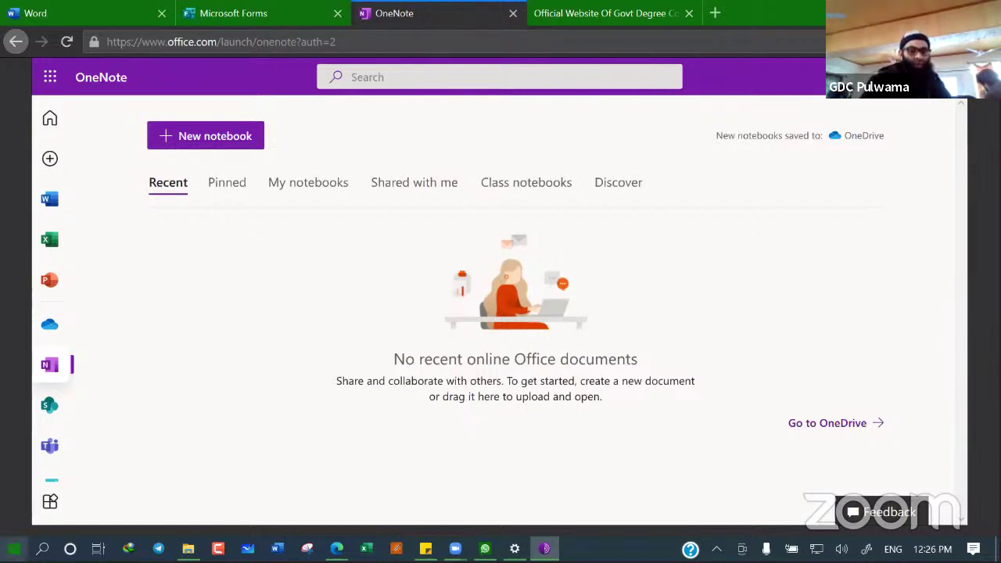
Launch the OneNote desktop app from Start search and choose Add Notebook from the notebook list
click(14, 548)
text(onenote)
key(Return)
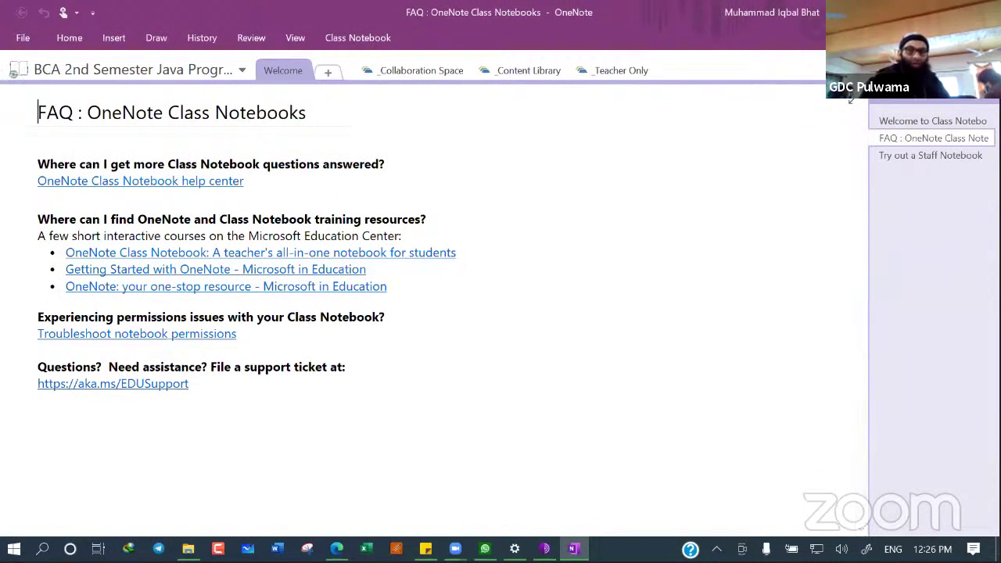
click(192, 76)
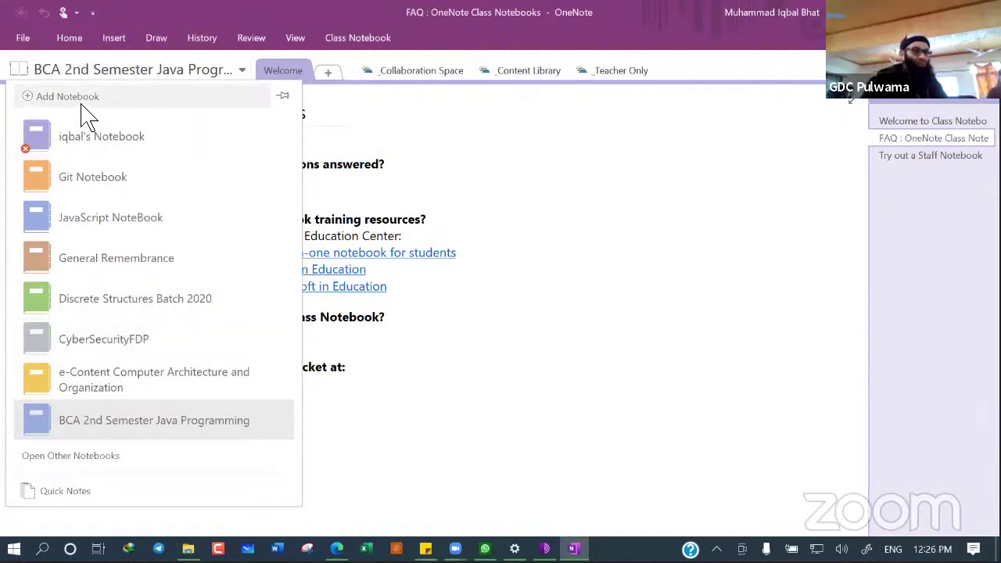
click(83, 105)
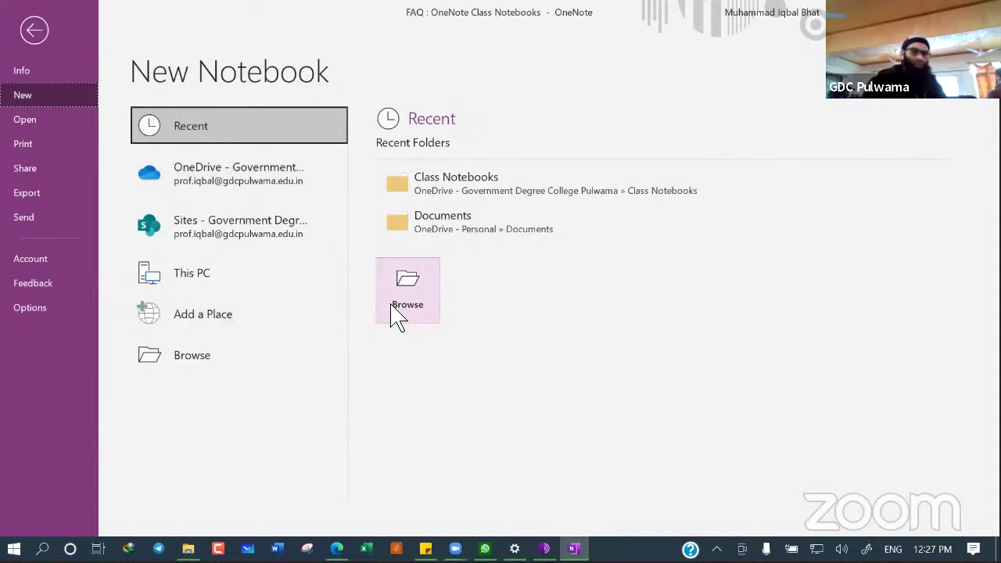
Create the 'FDP Class' notebook in the Class Notebooks folder, choosing Not now for sharing
click(492, 183)
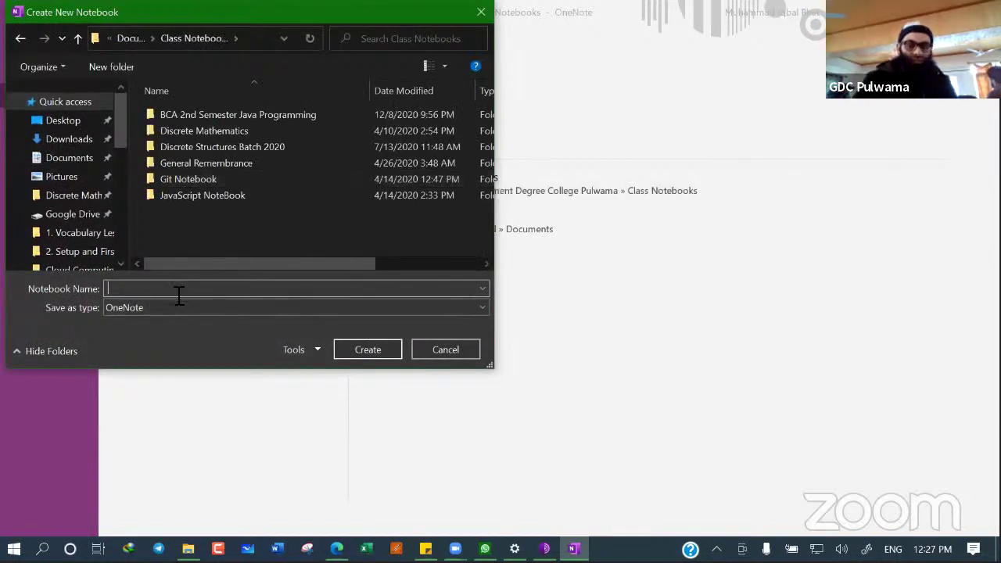
text(FDP Class)
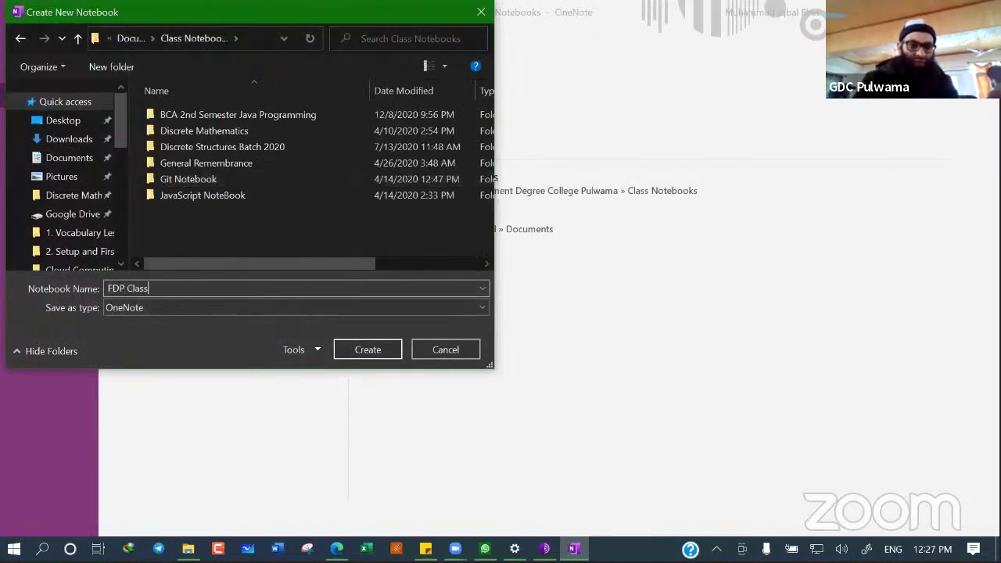
click(373, 353)
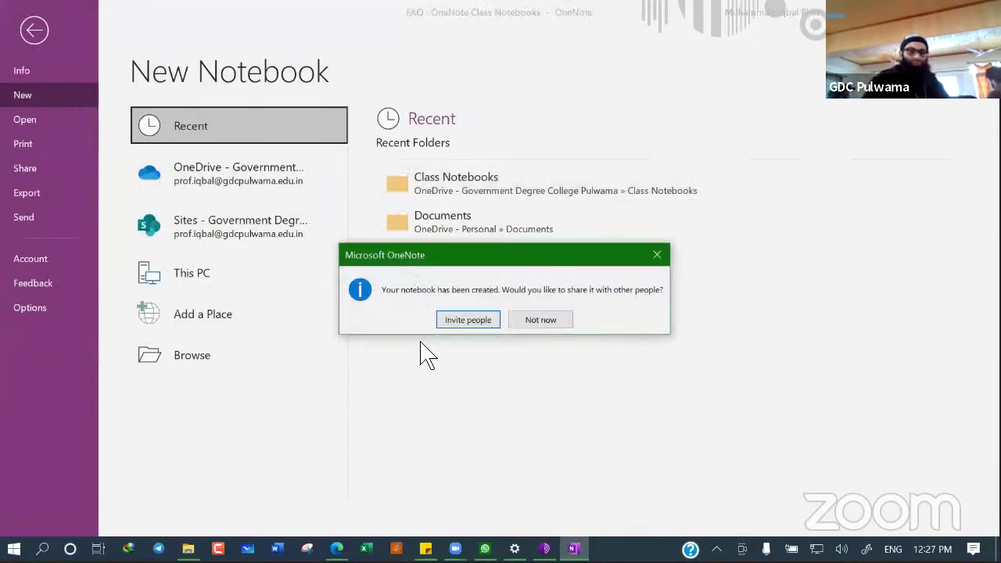
click(541, 322)
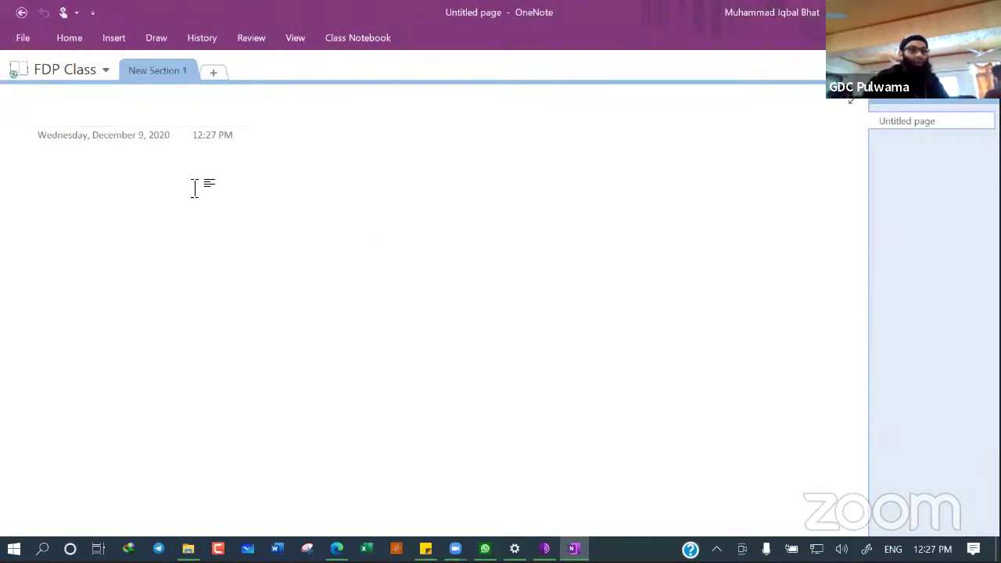
Return to the FDP Class notebook page and title it 'Day 1 Schedule'
click(105, 71)
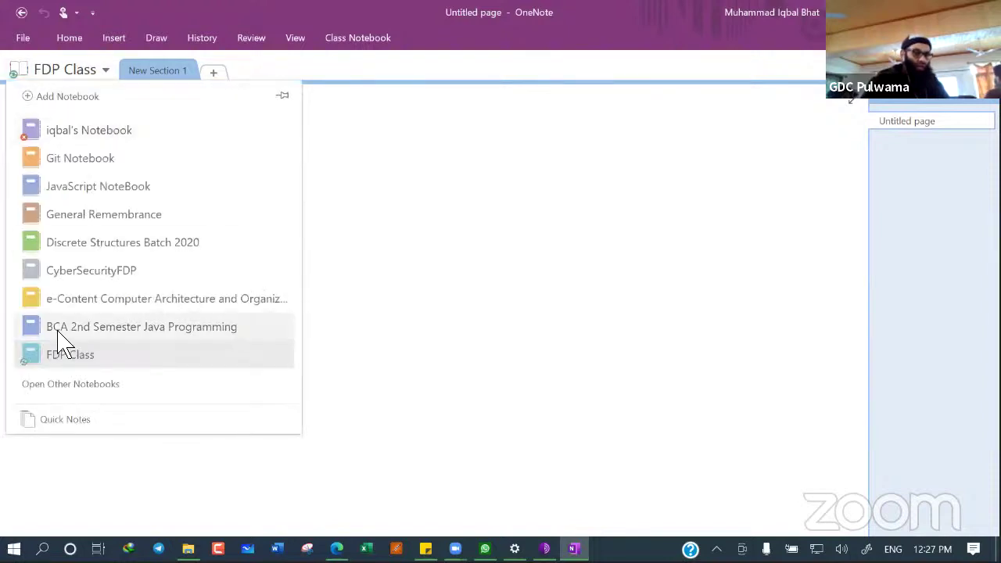
click(93, 356)
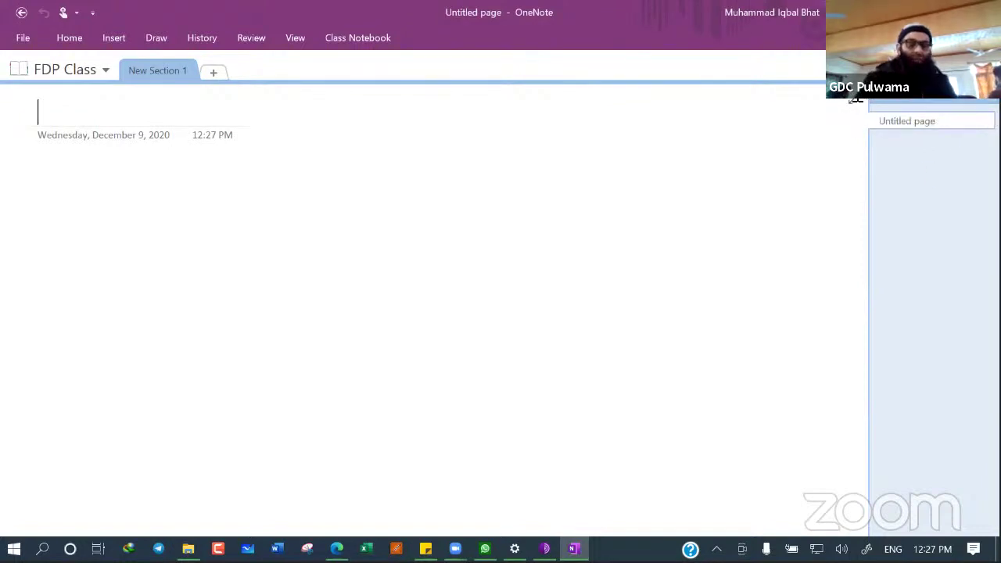
text(Day)
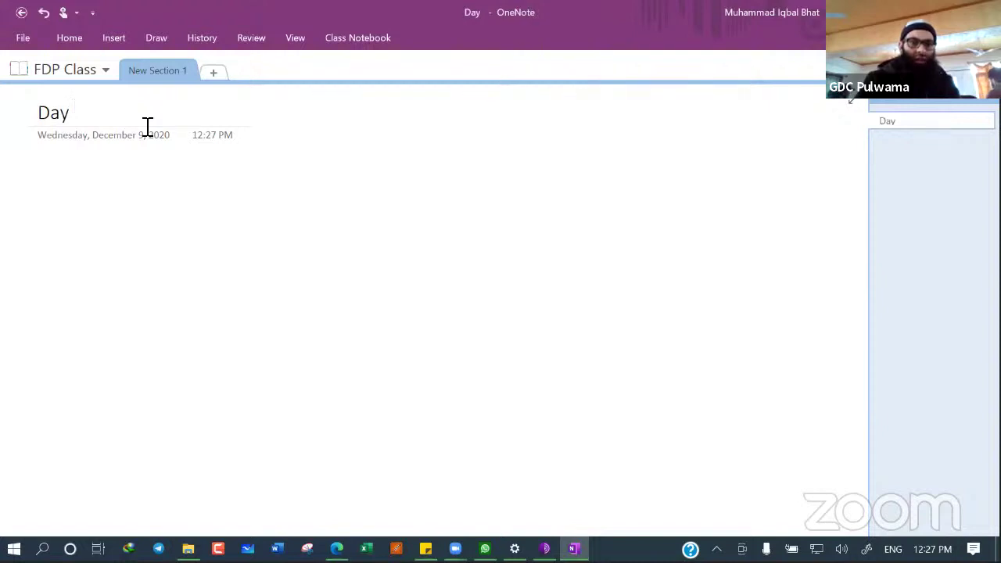
text( 1:)
key(BackSpace)
text(Sch)
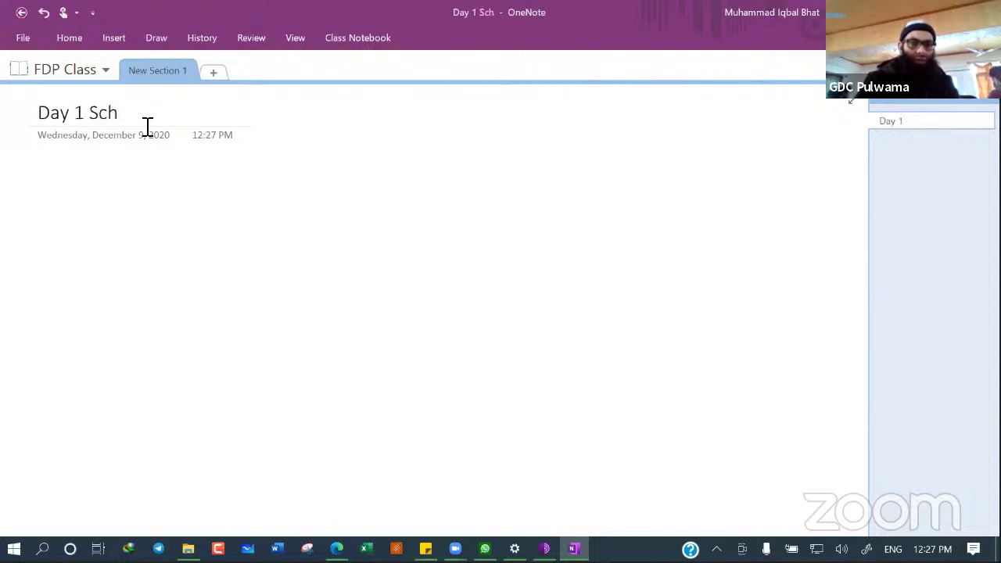
text(edule)
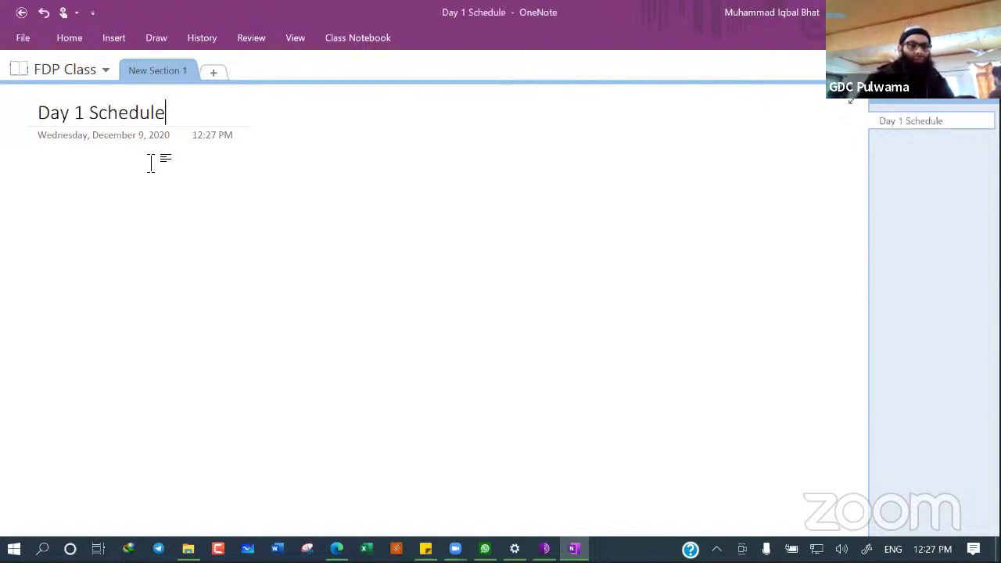
key(Return)
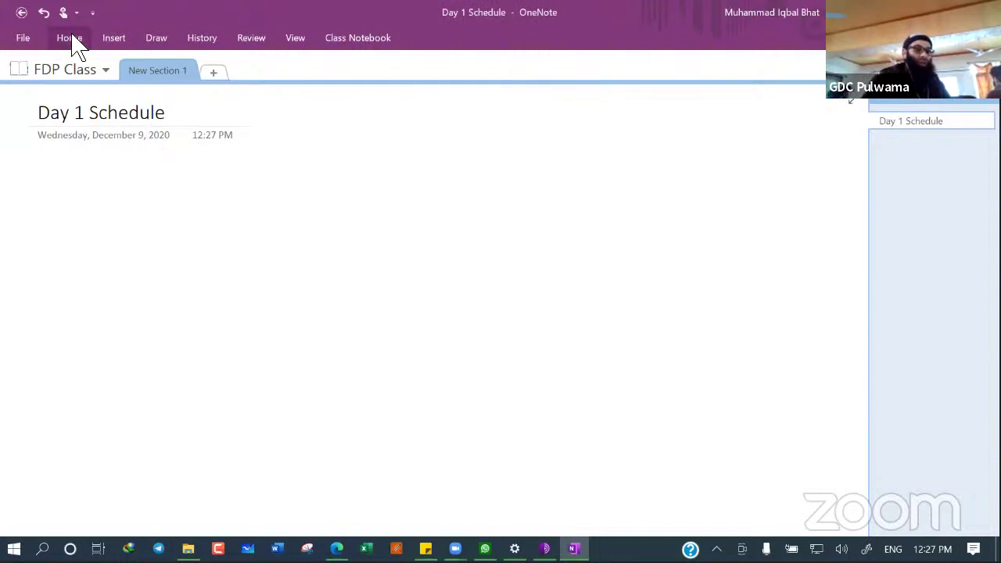
Set the ribbon display to Show Tabs, then bring the Home commands back up
click(70, 40)
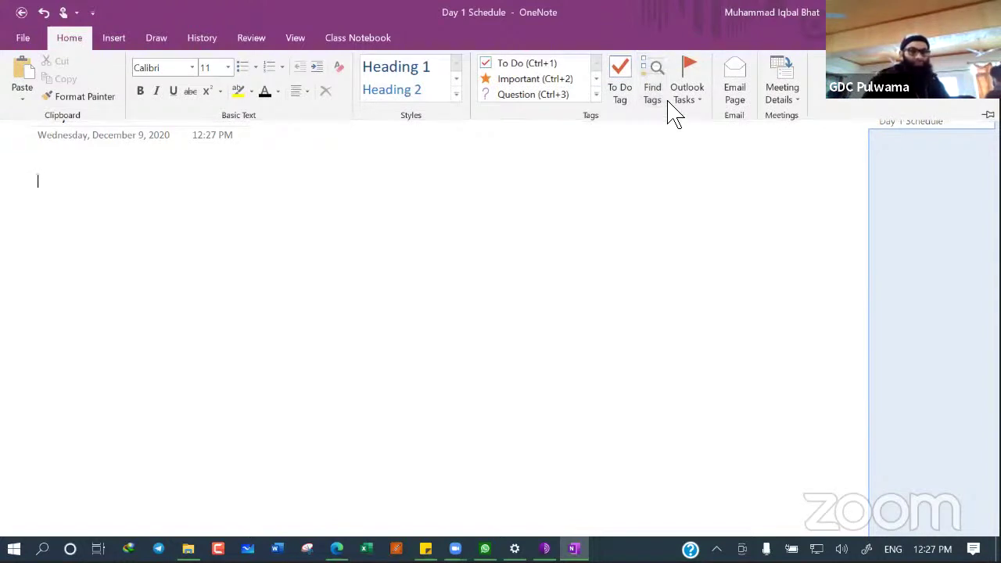
click(775, 45)
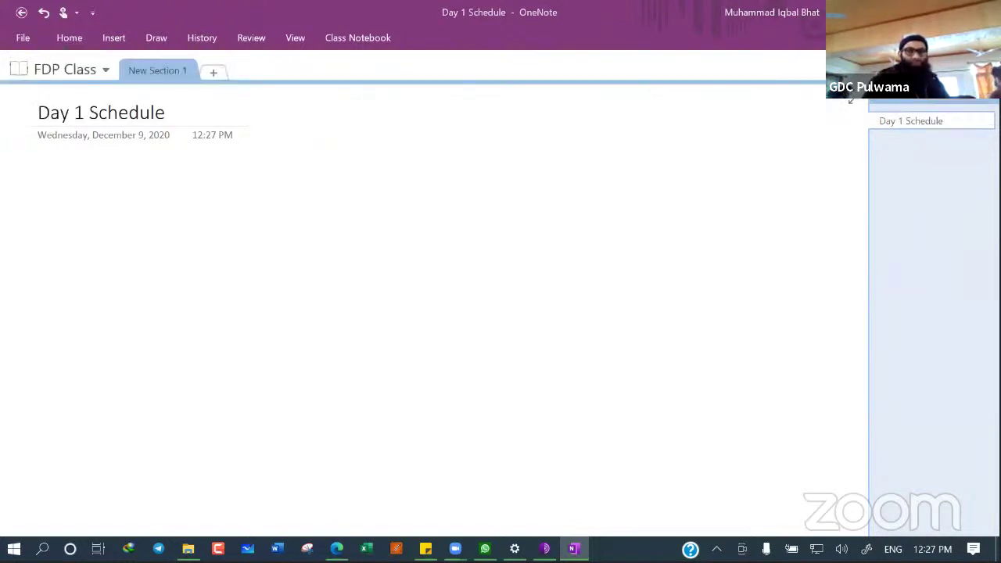
click(875, 12)
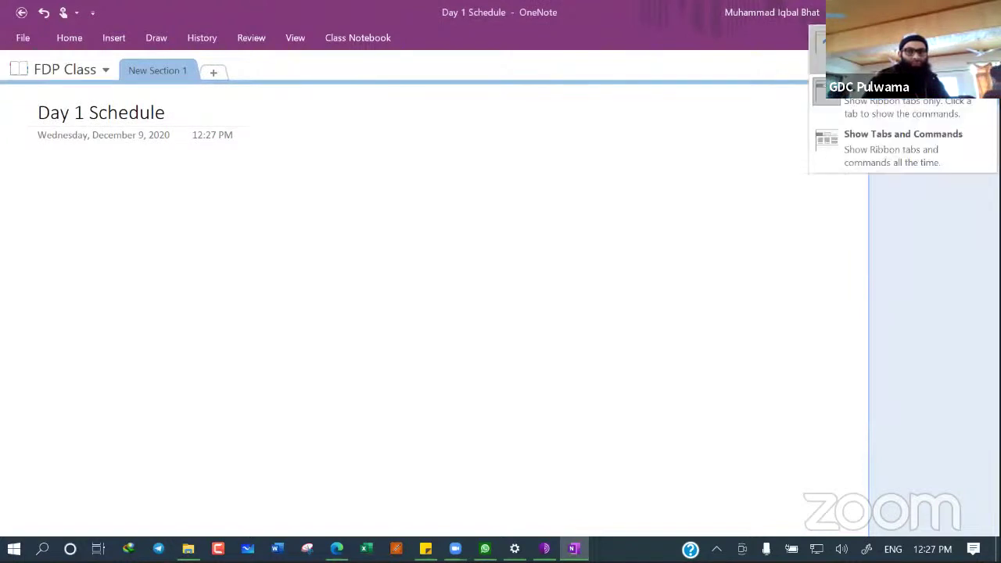
click(885, 112)
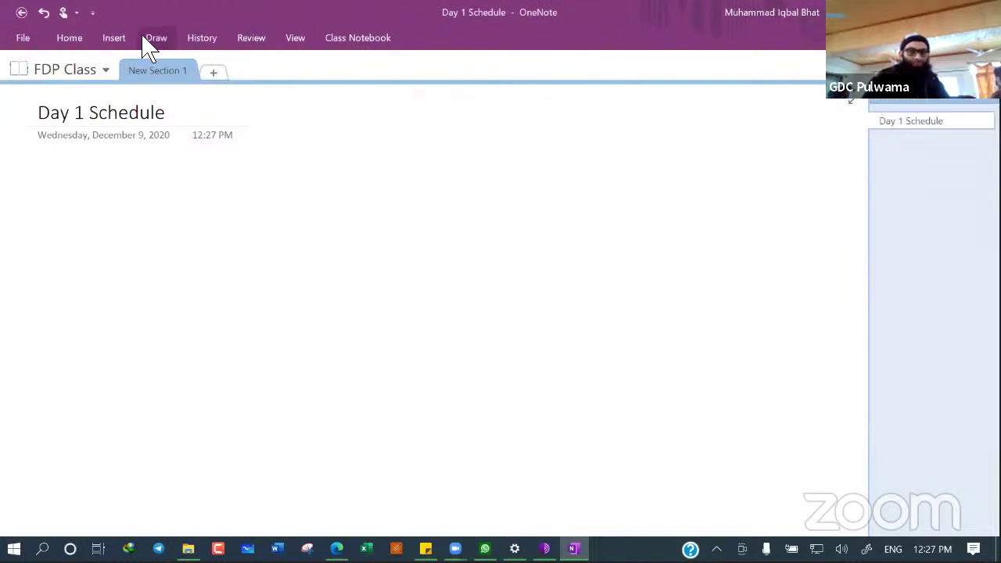
click(76, 40)
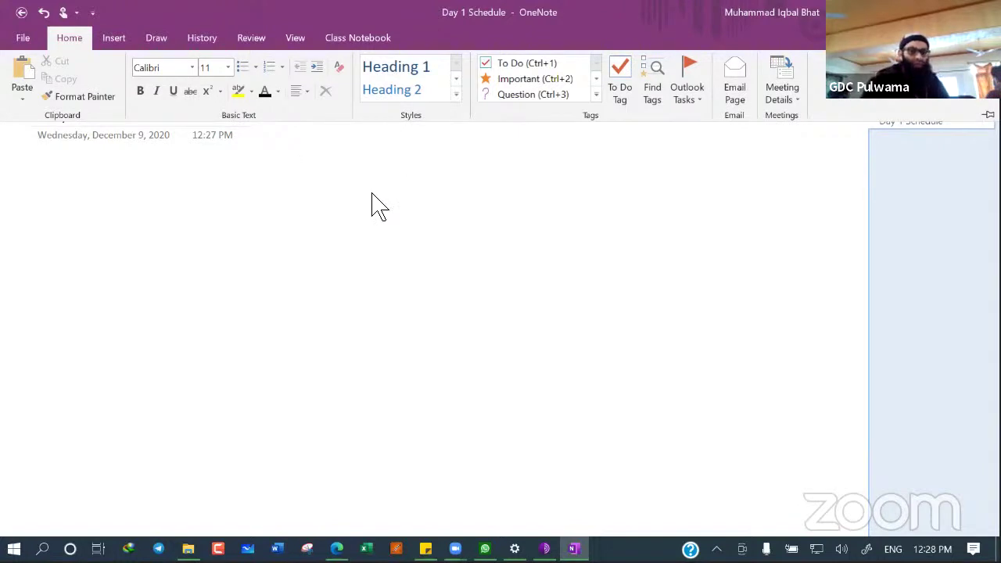
In Edge, search 'moocs wiki' and open the Wikipedia Massive open online course article
click(336, 548)
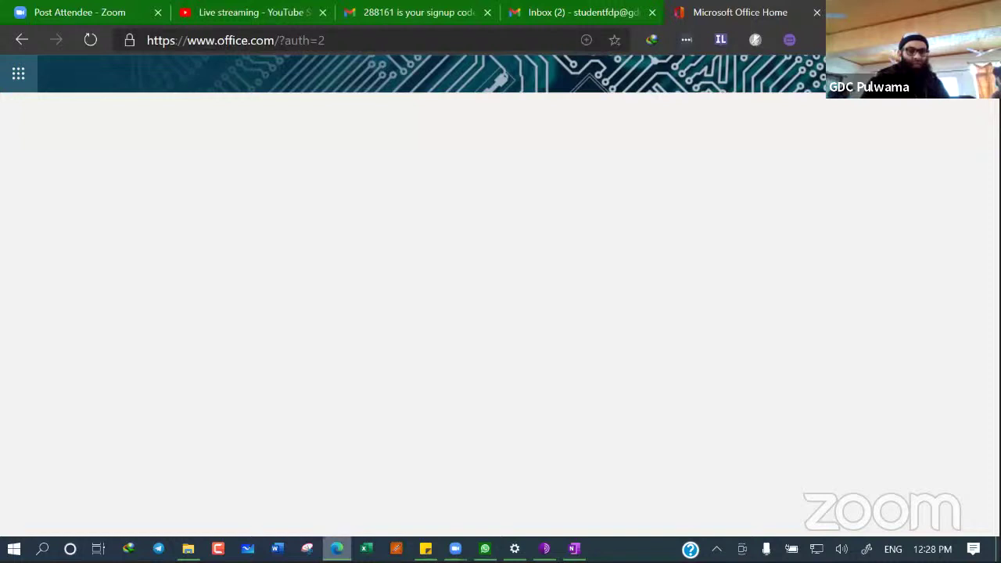
click(288, 47)
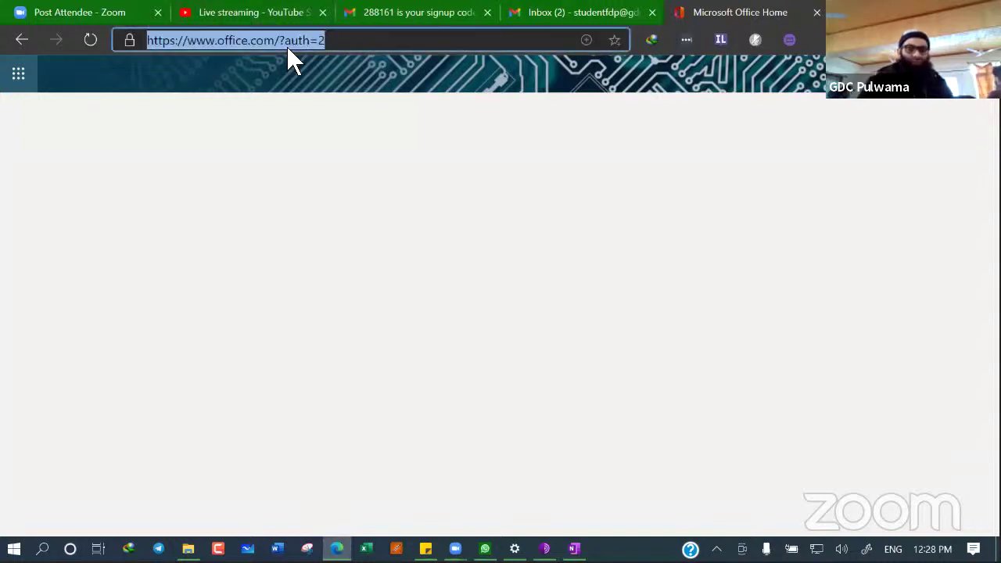
text(moo)
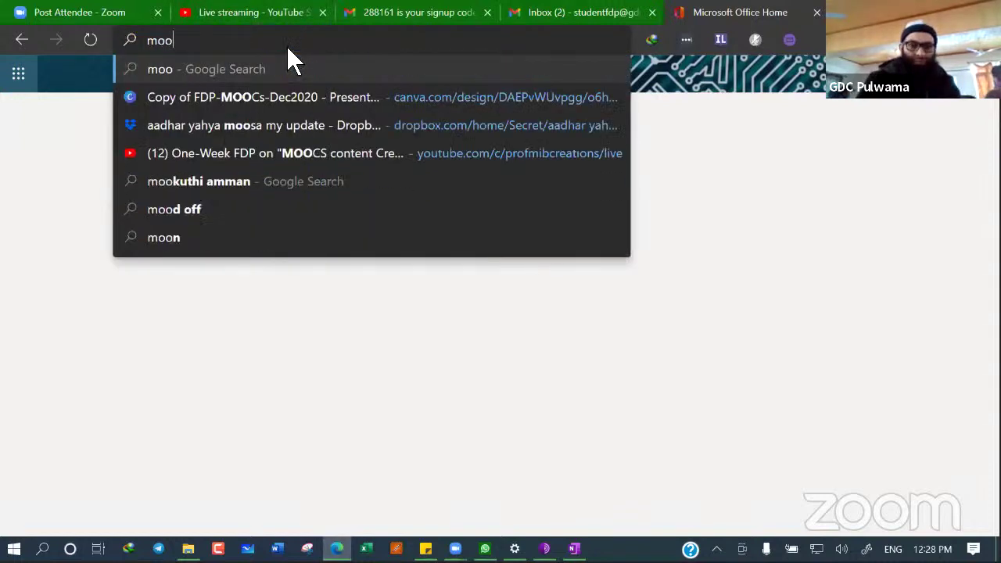
text(cs)
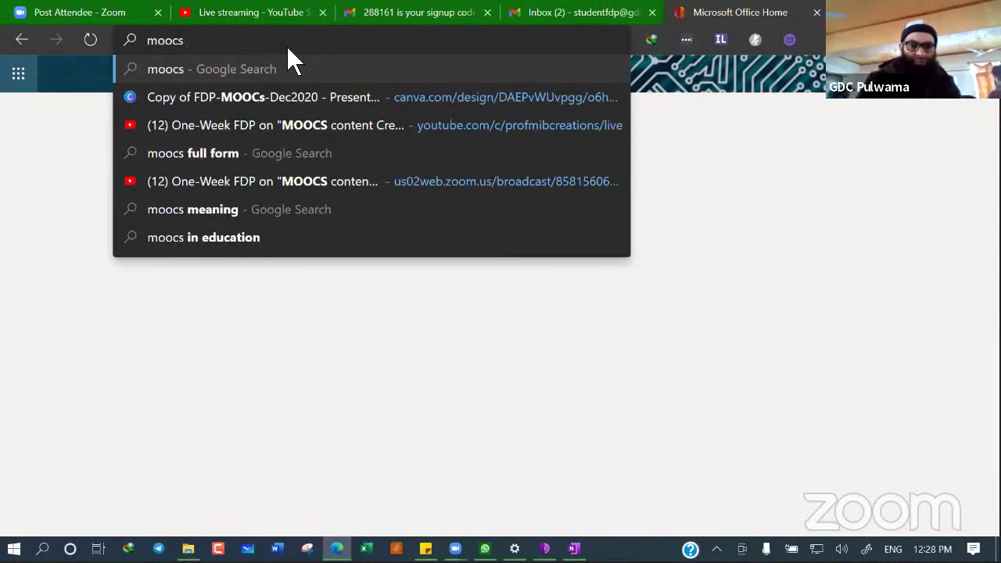
text( wiki)
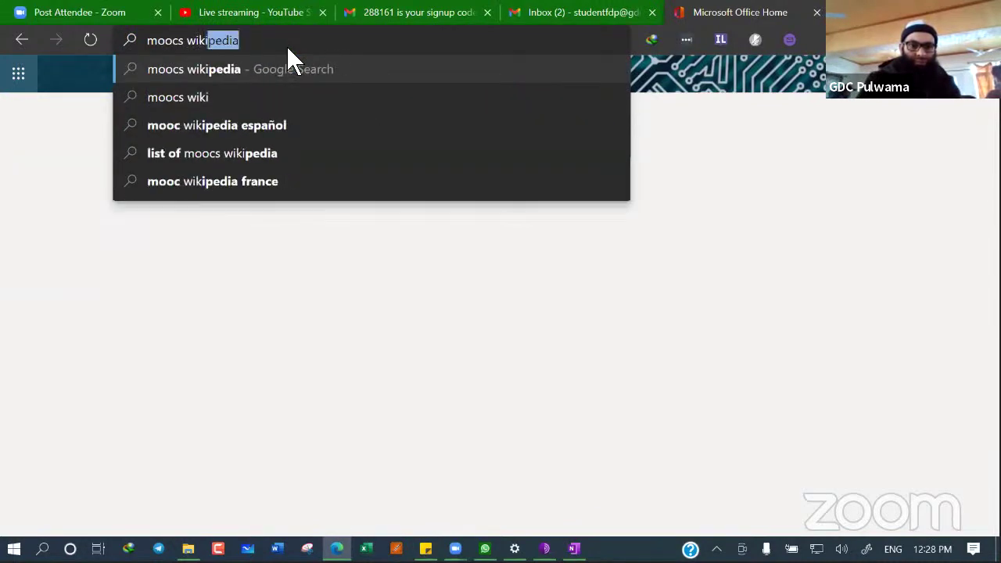
key(Return)
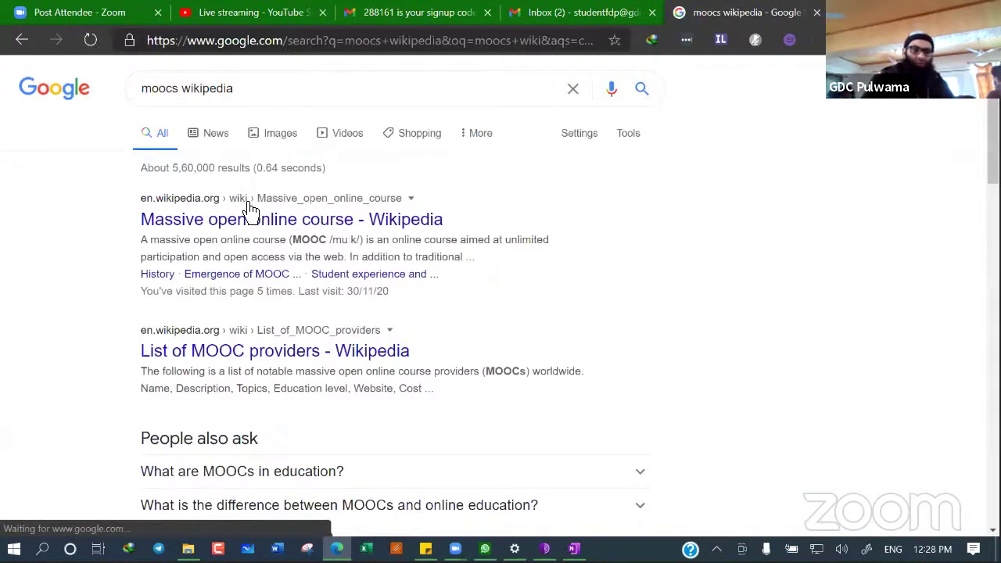
click(243, 220)
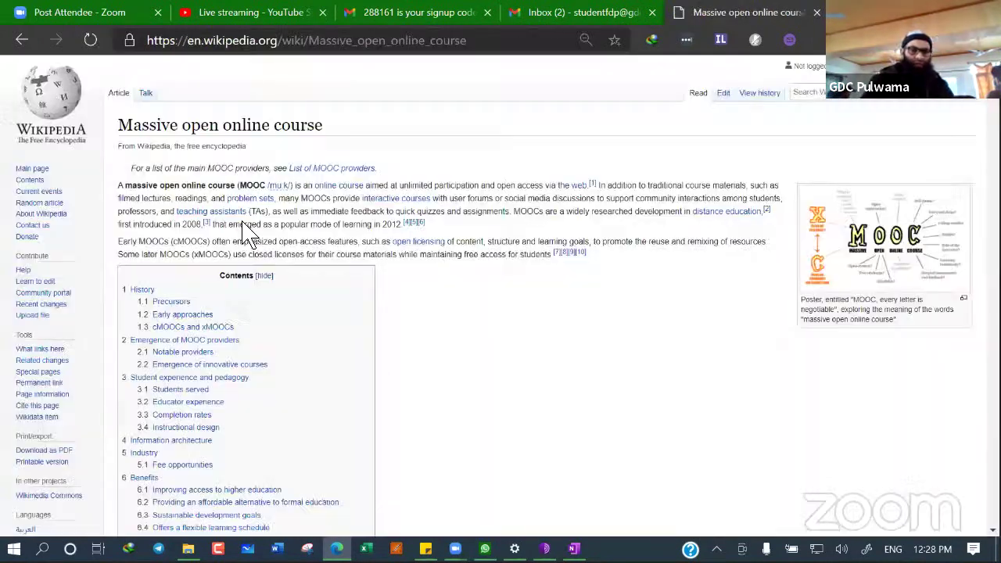
Select a long stretch of the article text, extending through several sections
drag(119, 127, 336, 531)
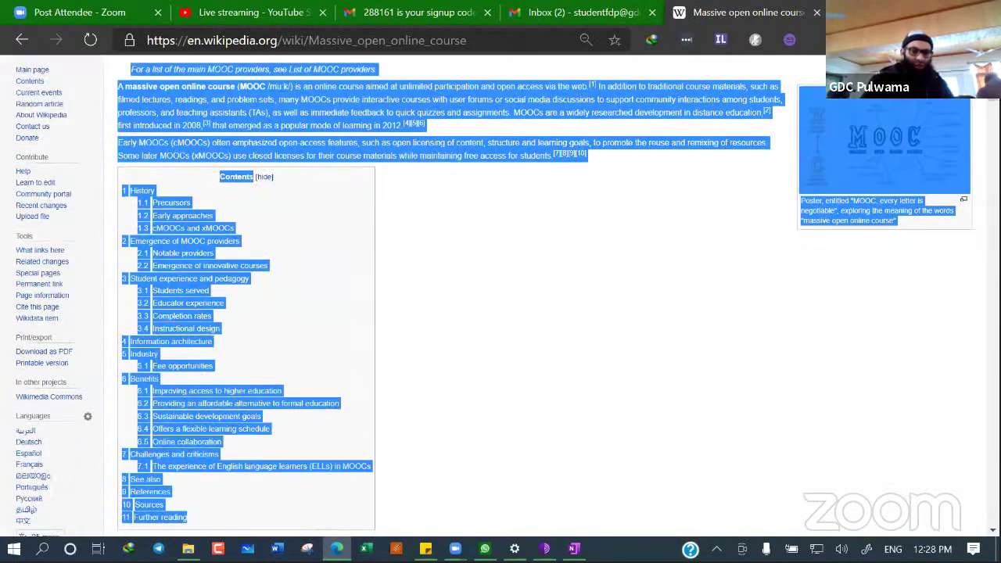
drag(341, 386, 407, 344)
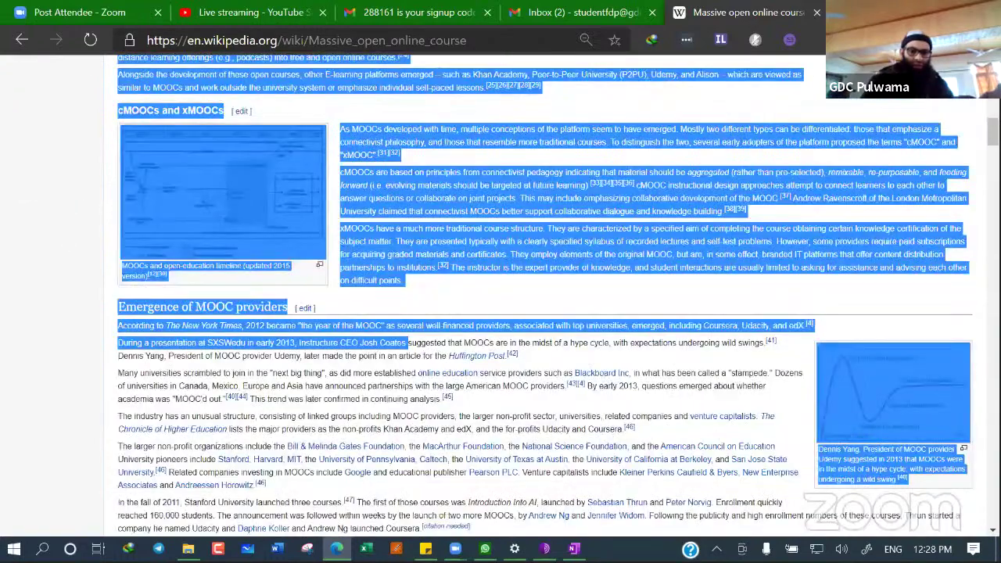
drag(585, 465, 578, 540)
Paste the copied MOOC article into the Day 1 Schedule page and return to its top
click(573, 548)
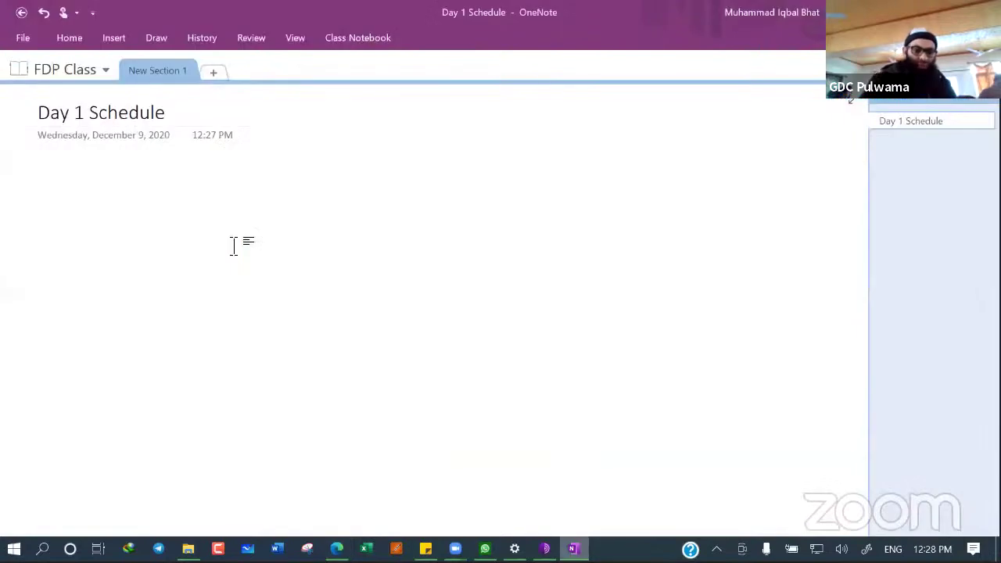
key(ctrl+v)
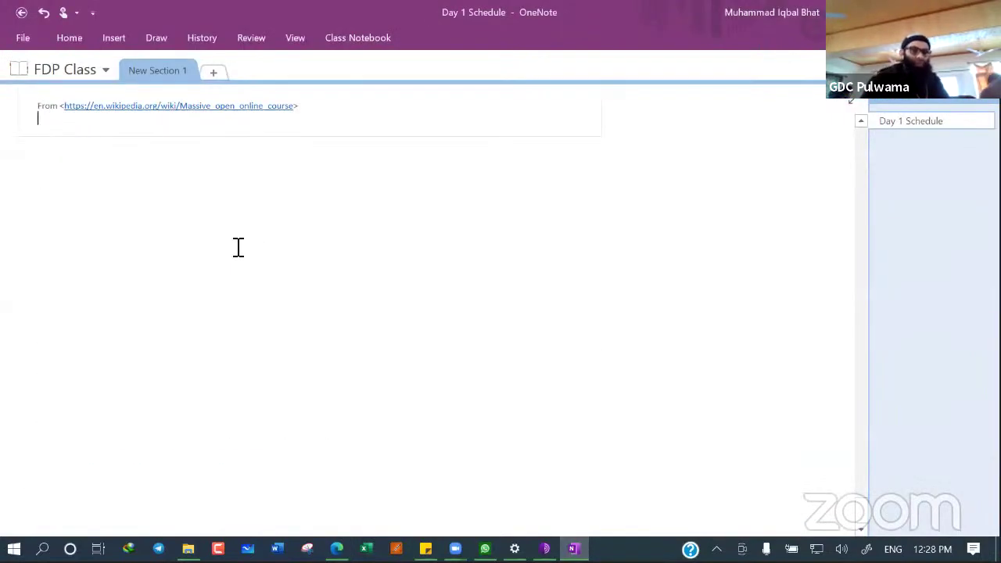
scroll(239, 247, up, 5)
scroll(239, 247, up, 5)
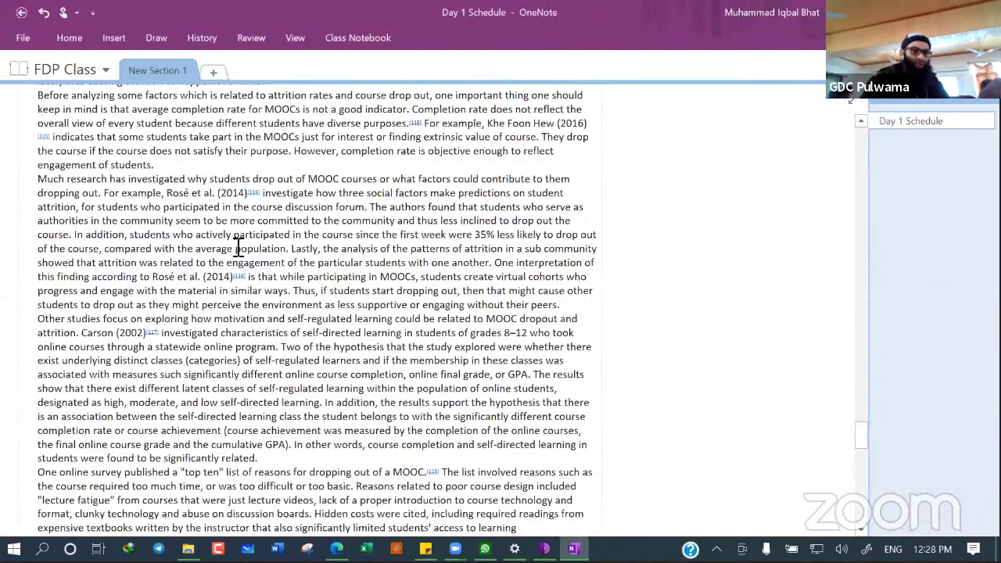
scroll(238, 247, up, 5)
scroll(239, 247, up, 5)
scroll(238, 247, up, 5)
scroll(239, 247, up, 5)
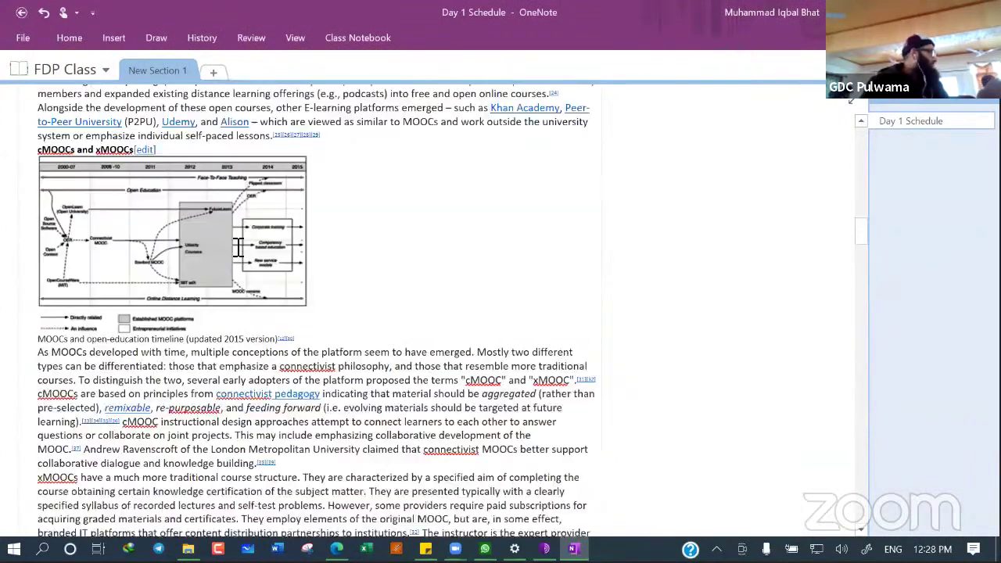
scroll(239, 247, up, 5)
scroll(238, 247, down, 1)
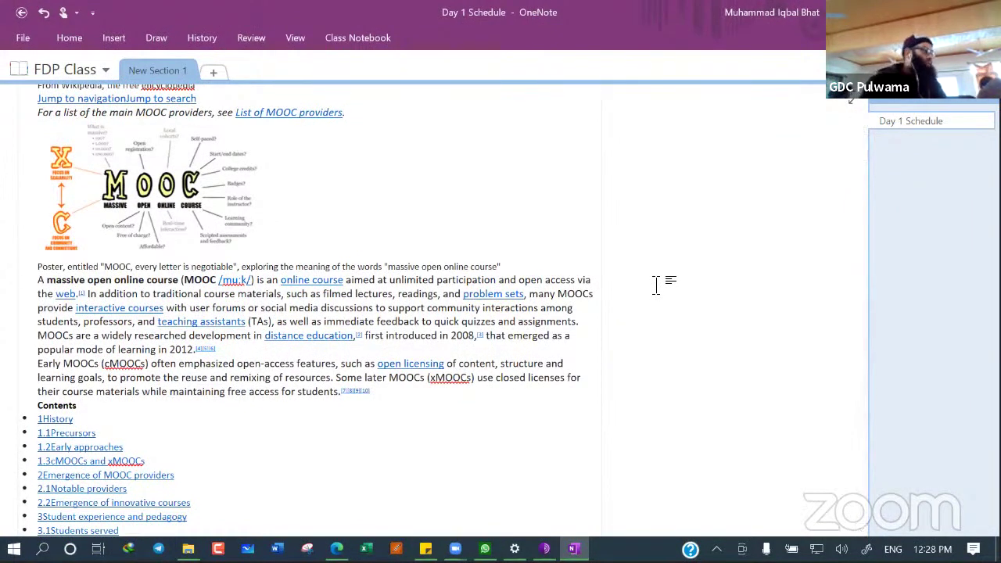
Add a note box reading 'Khjkhjks' at the page's right and move it left beside the article
click(651, 143)
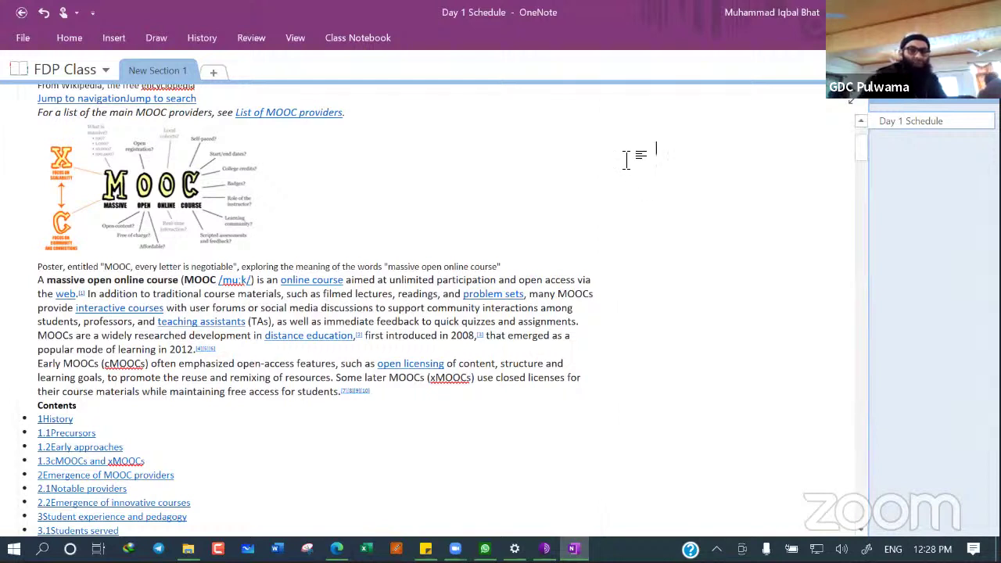
text(Khjkhjks)
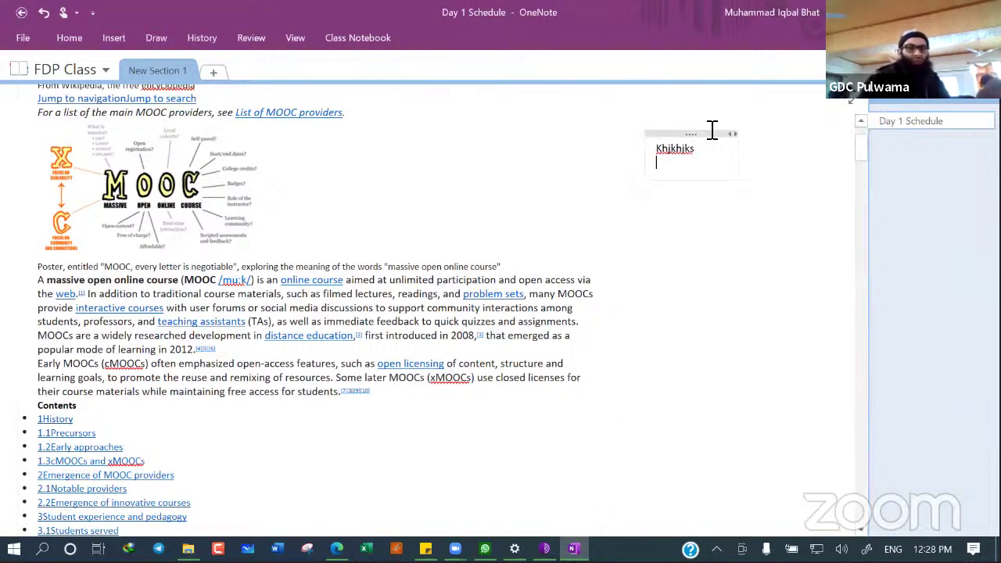
drag(699, 148, 587, 148)
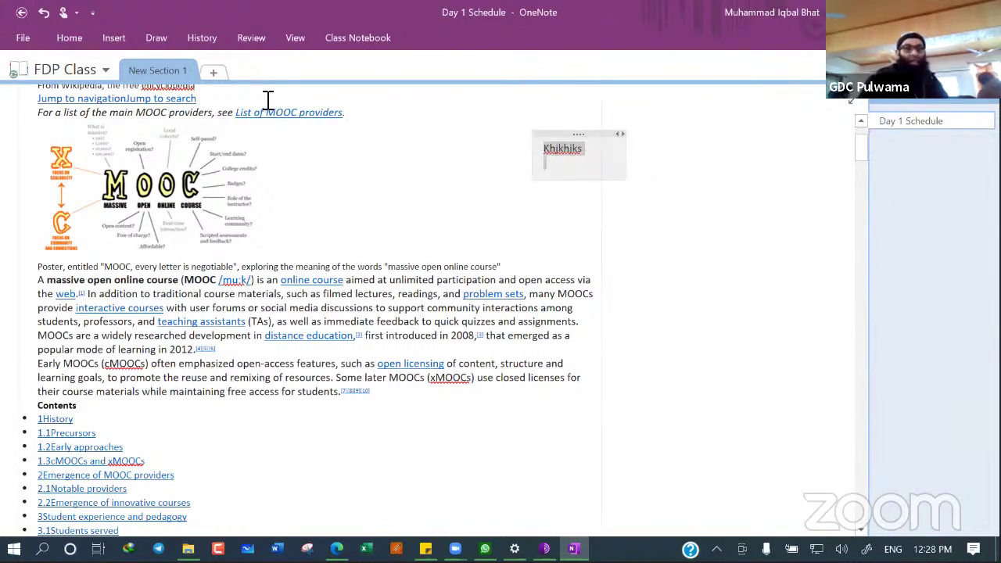
Add several blank pages to New Section 1
click(925, 112)
click(924, 111)
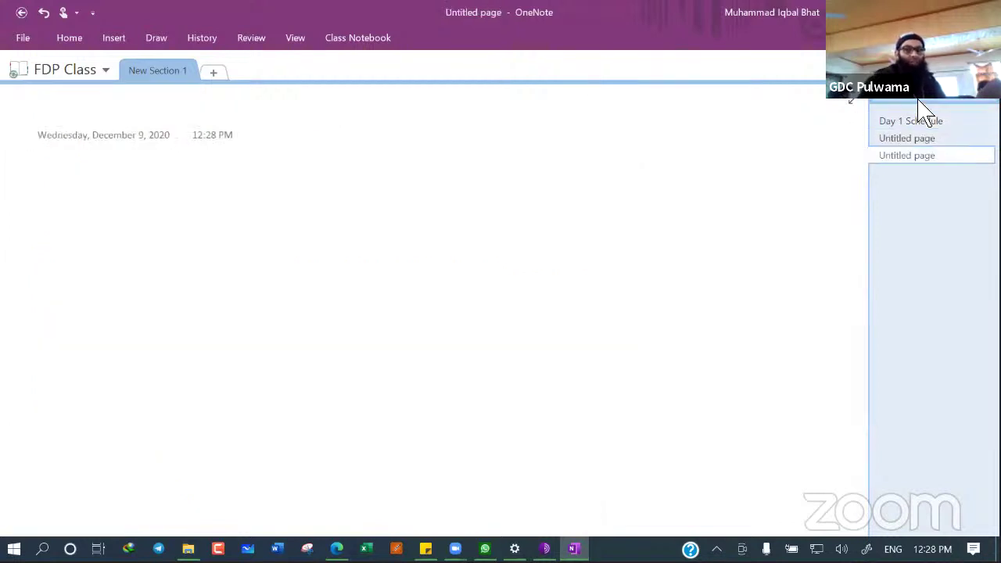
click(925, 112)
click(925, 112)
click(925, 112)
click(925, 111)
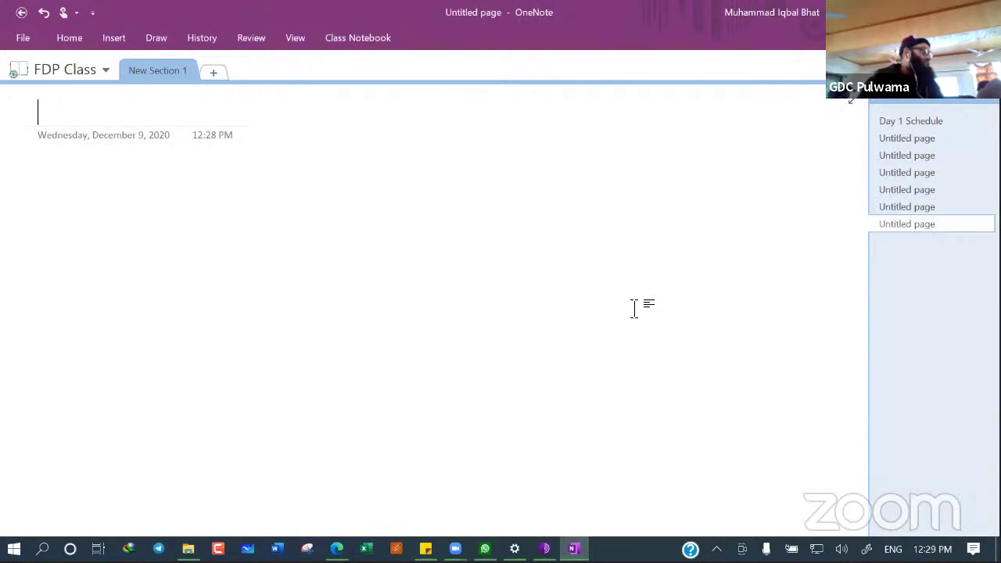
Create a new notebook section named 'day 2'
click(214, 72)
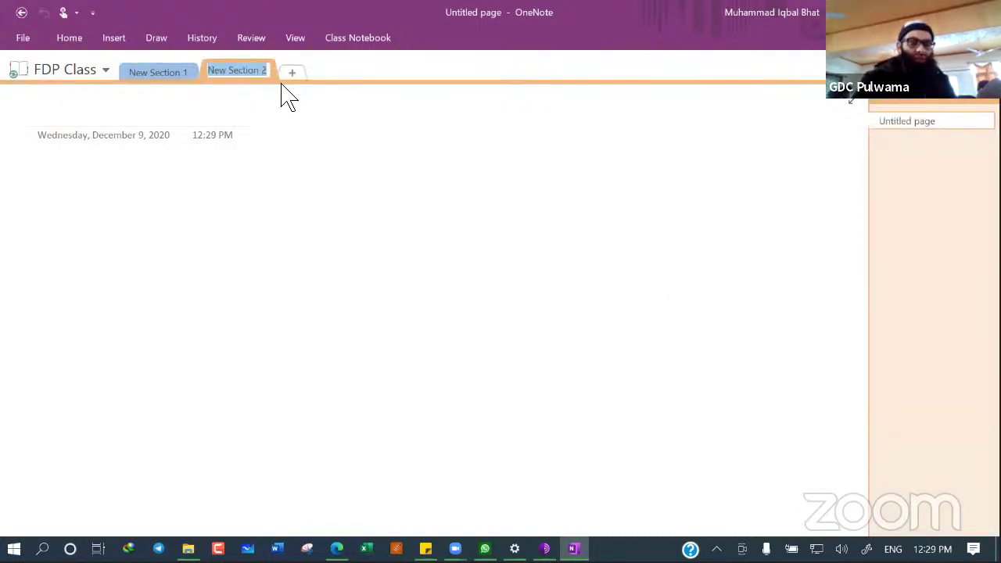
text(day 2)
key(Return)
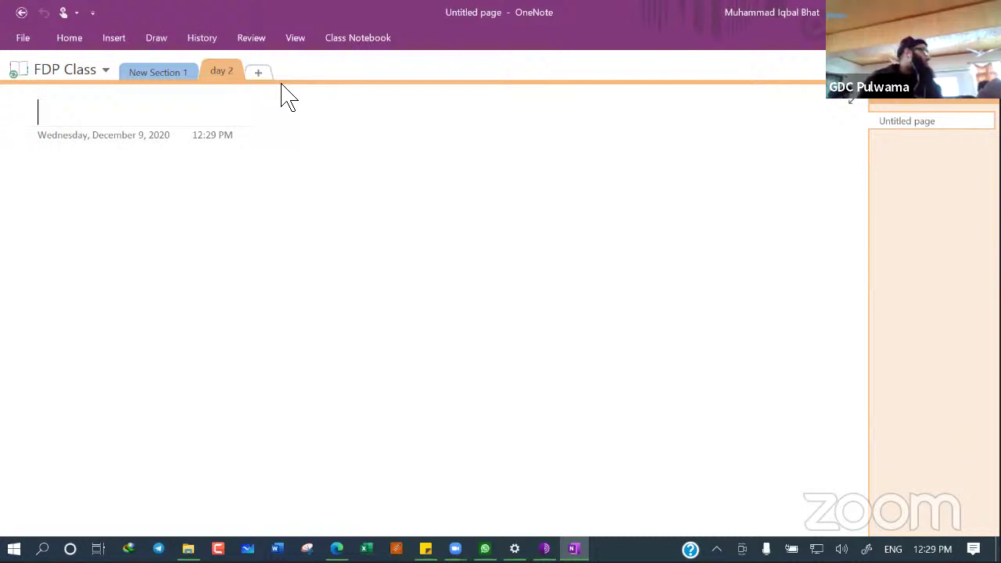
Draw a freehand looping line on the day 2 page with the thin black pen
click(114, 43)
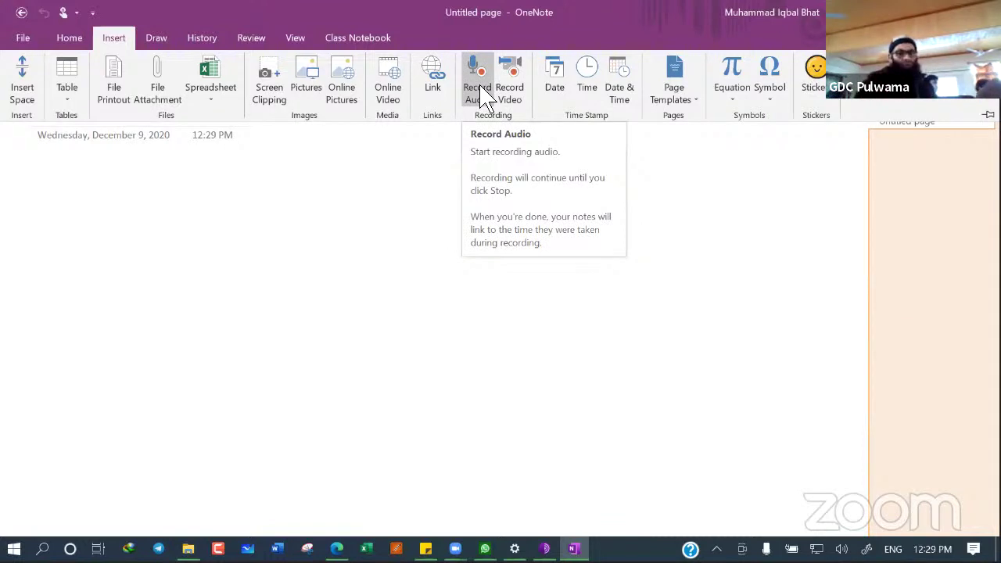
click(157, 39)
click(127, 89)
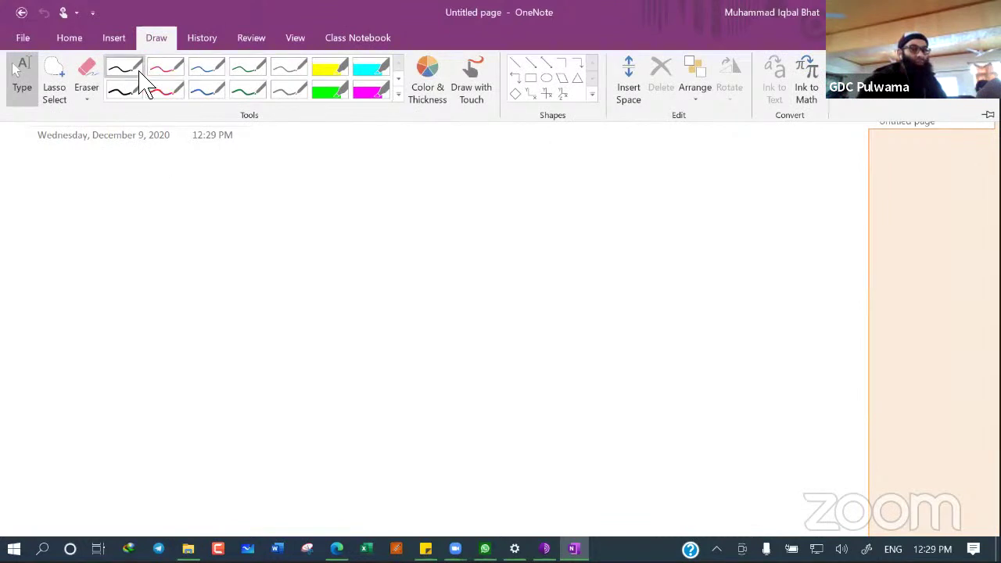
mouse_move(164, 225)
mouse_down()
mouse_move(325, 264)
mouse_move(451, 277)
mouse_up()
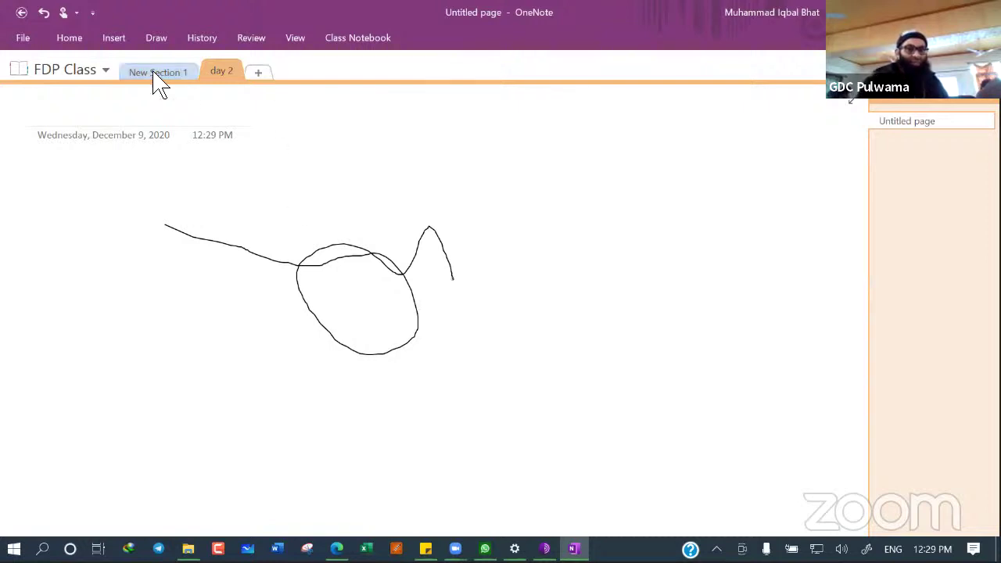
Look through the History, Review, View and Home ribbons, ending on the Class Notebook tools
click(213, 39)
click(258, 41)
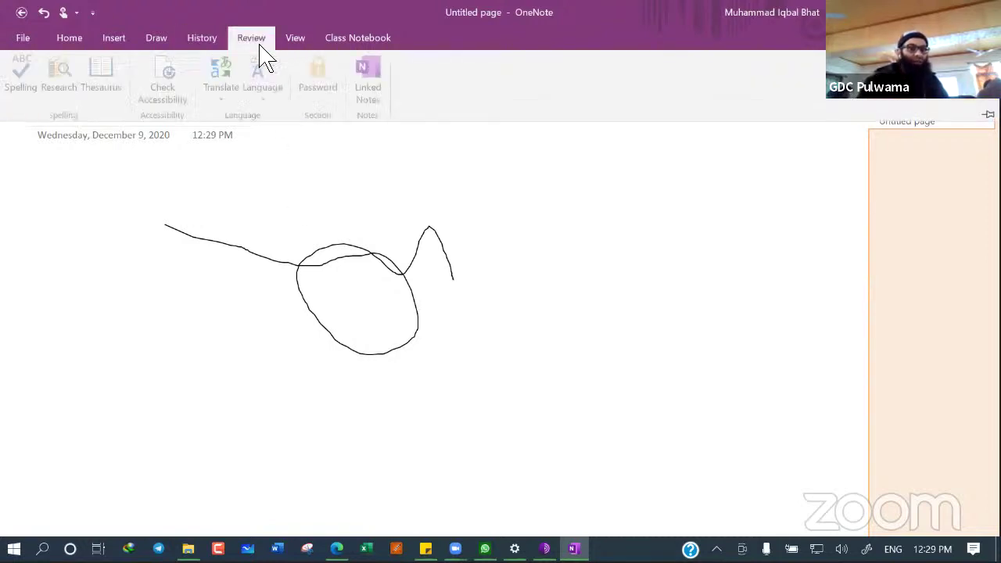
click(294, 42)
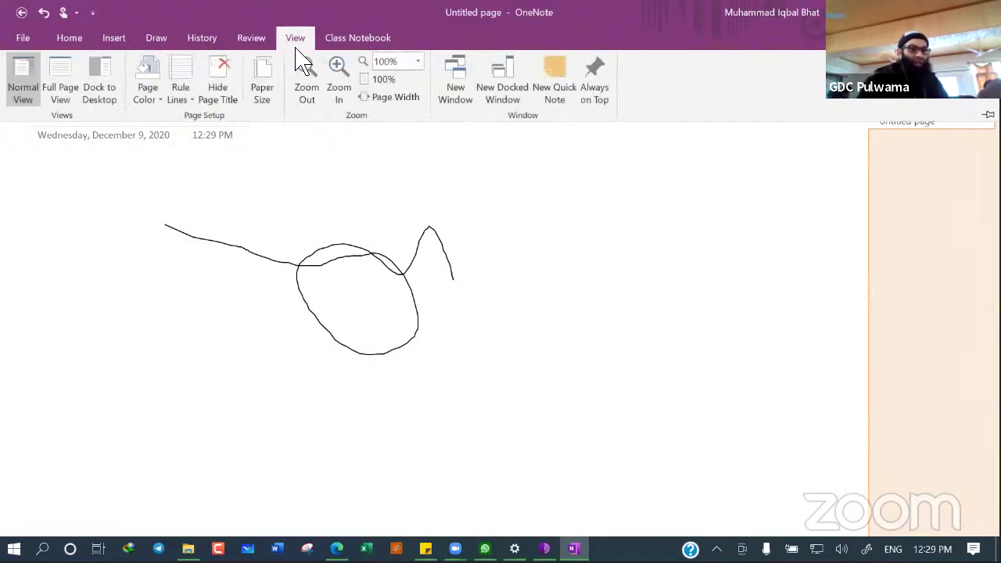
click(71, 39)
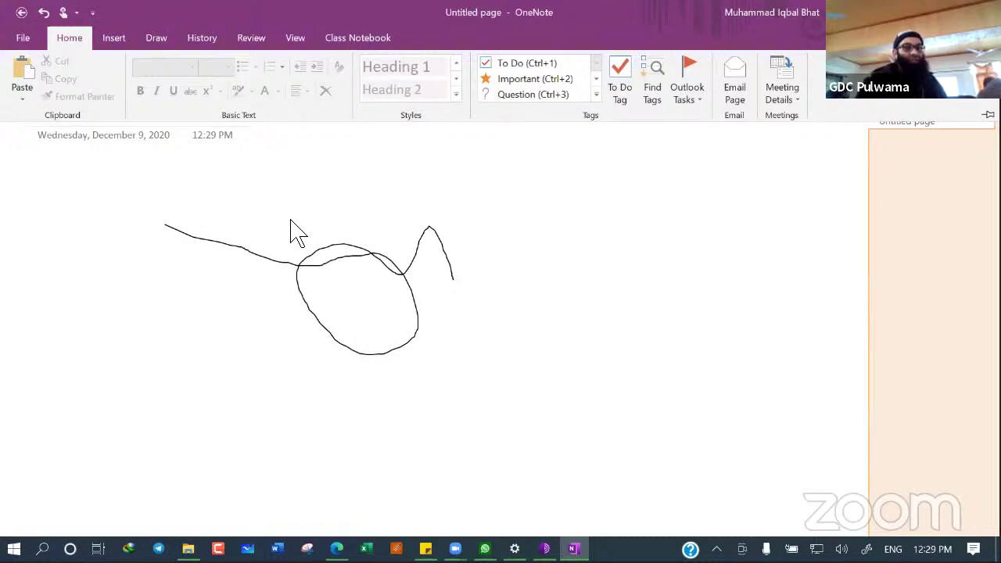
click(358, 38)
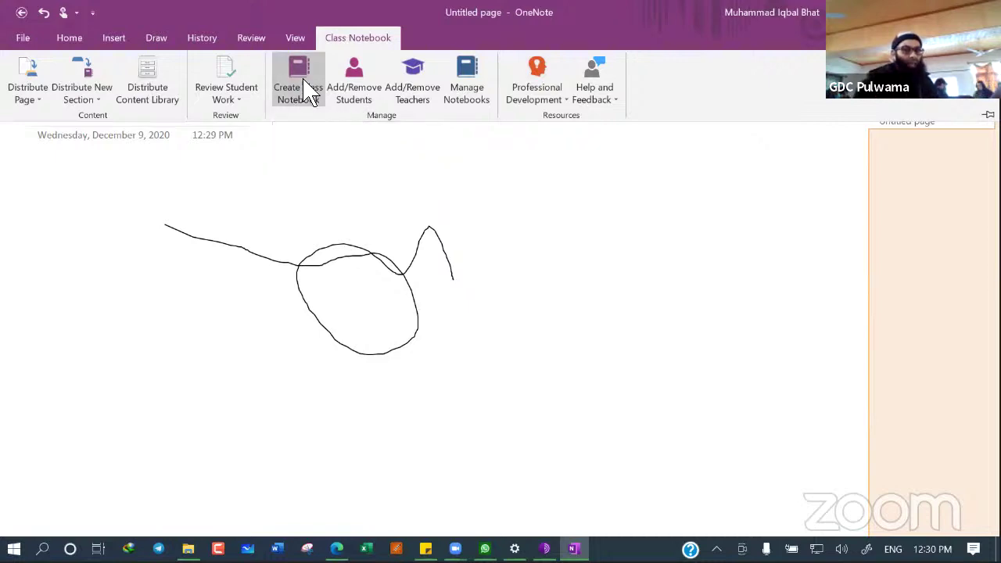
Start a new class notebook named 'FDP Class Notebook' and continue to the overview
click(305, 100)
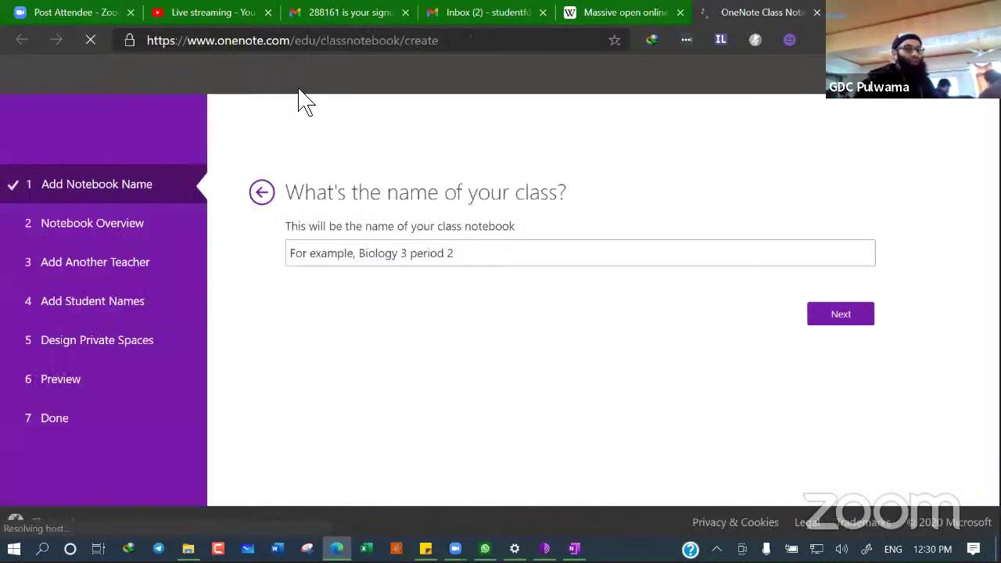
click(473, 262)
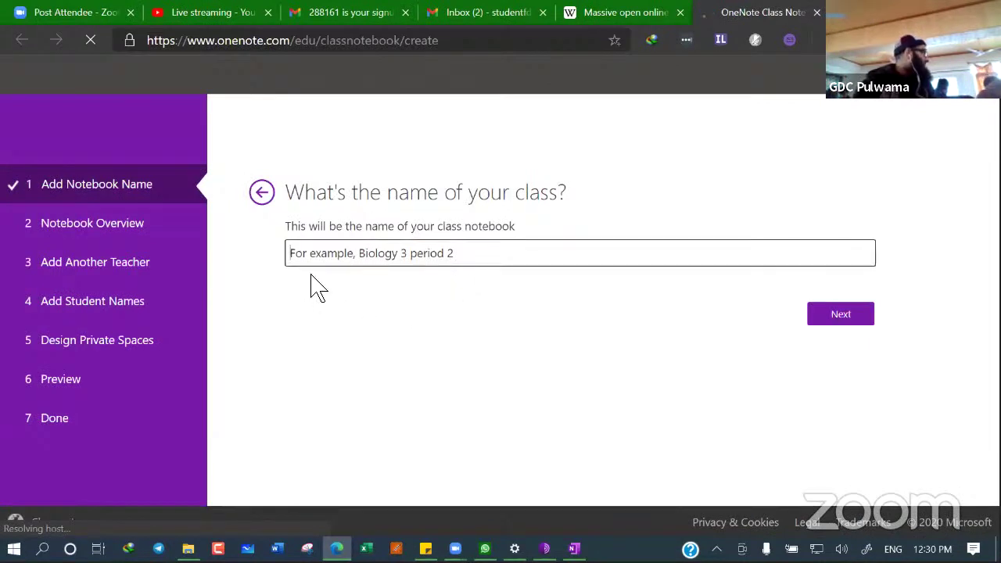
text(FD)
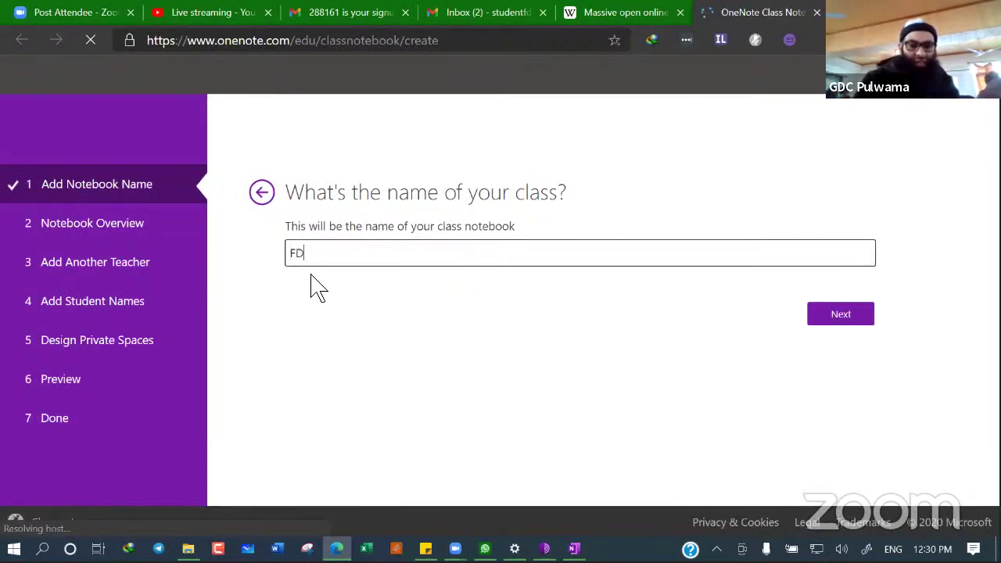
text(P Class )
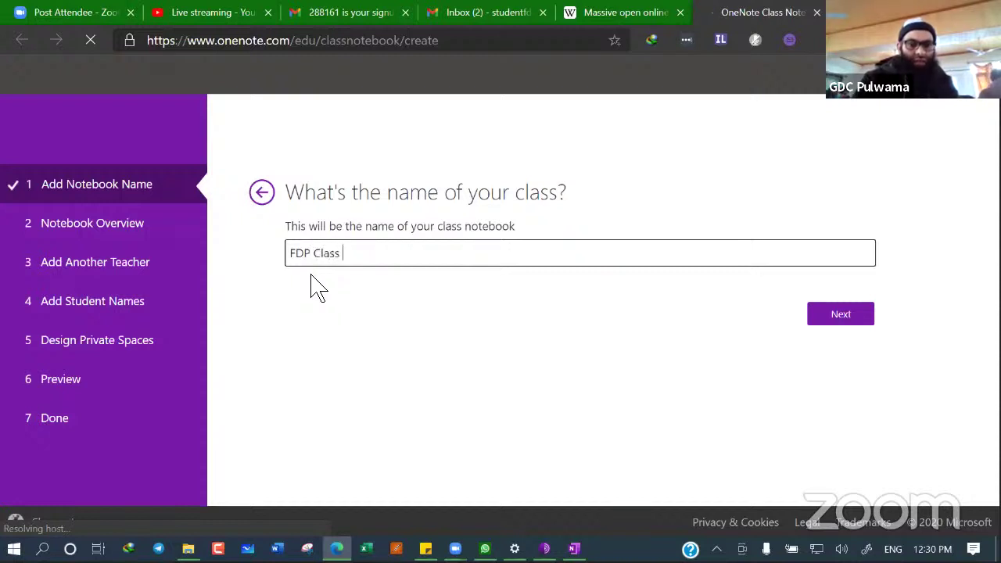
text(Notebook)
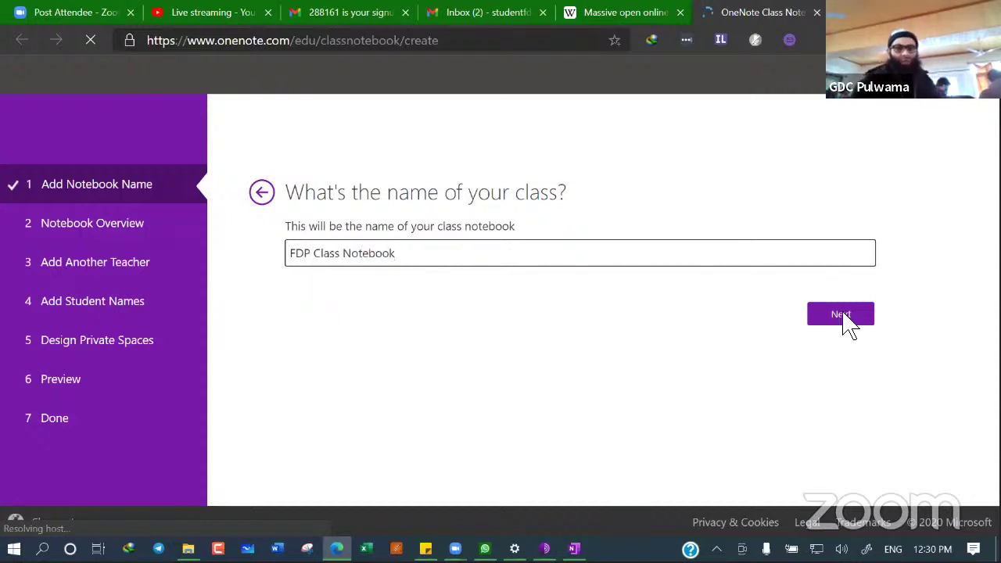
click(844, 321)
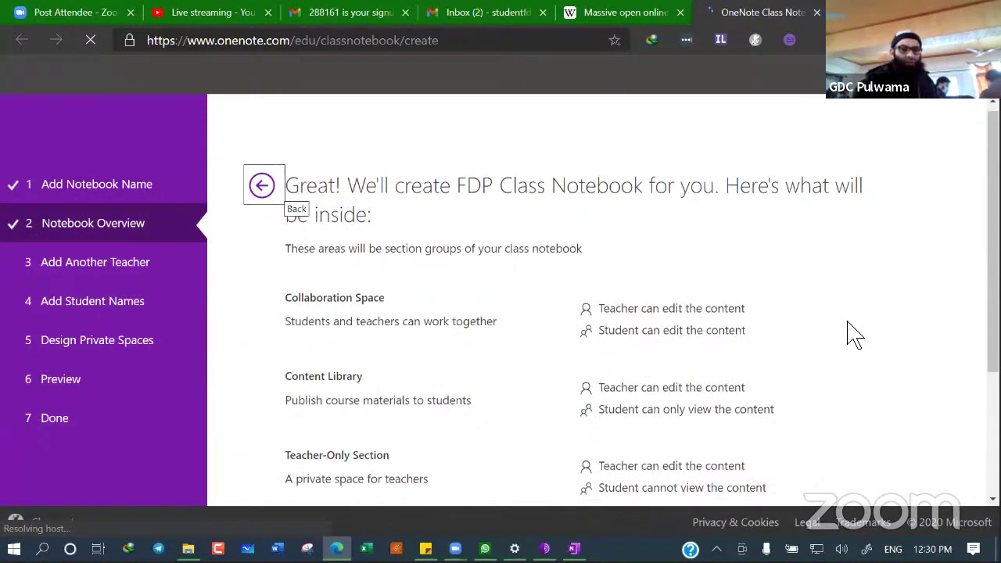
Continue past the notebook overview and leave the Add Another Teacher step blank
scroll(852, 332, down, 2)
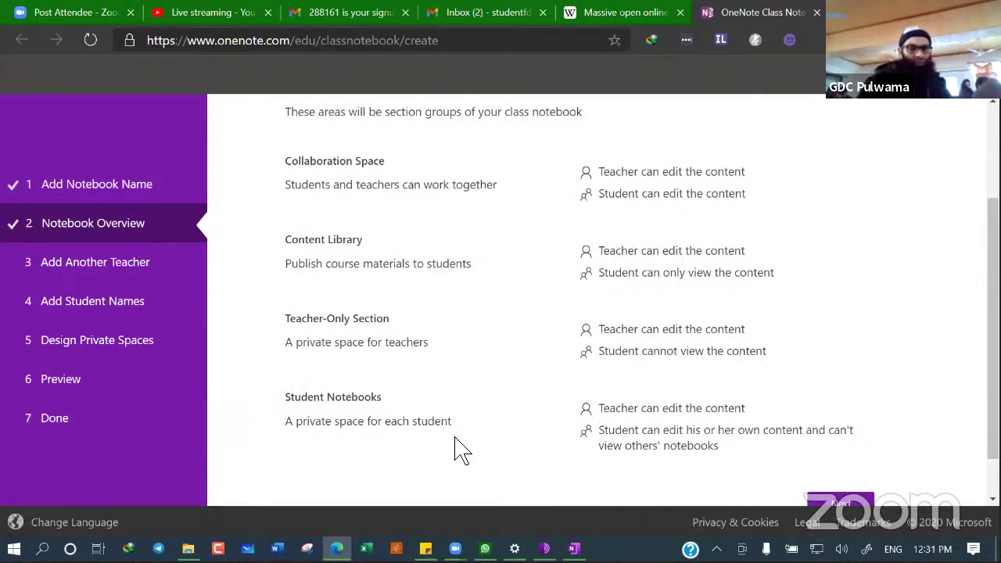
scroll(461, 446, down, 1)
click(836, 458)
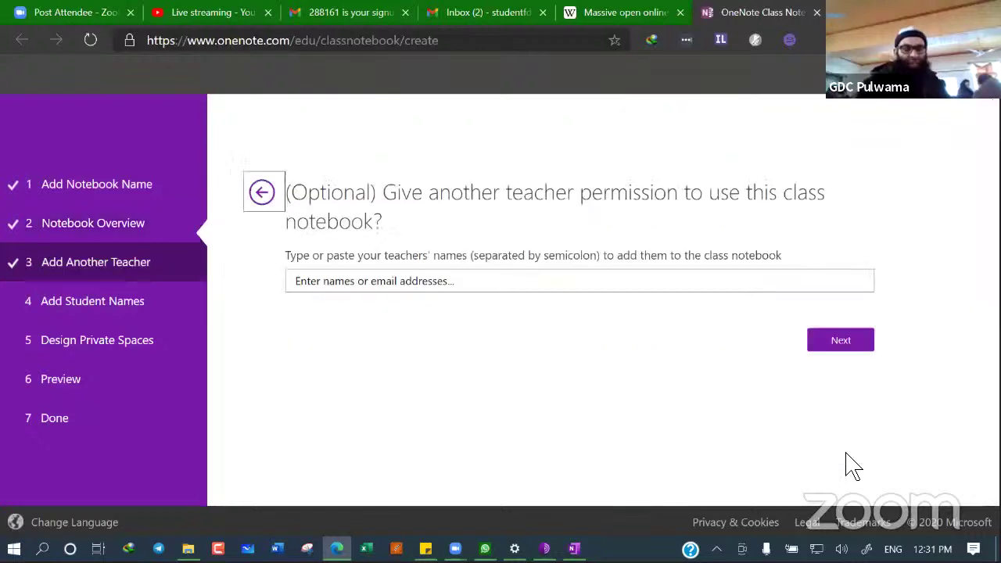
click(379, 284)
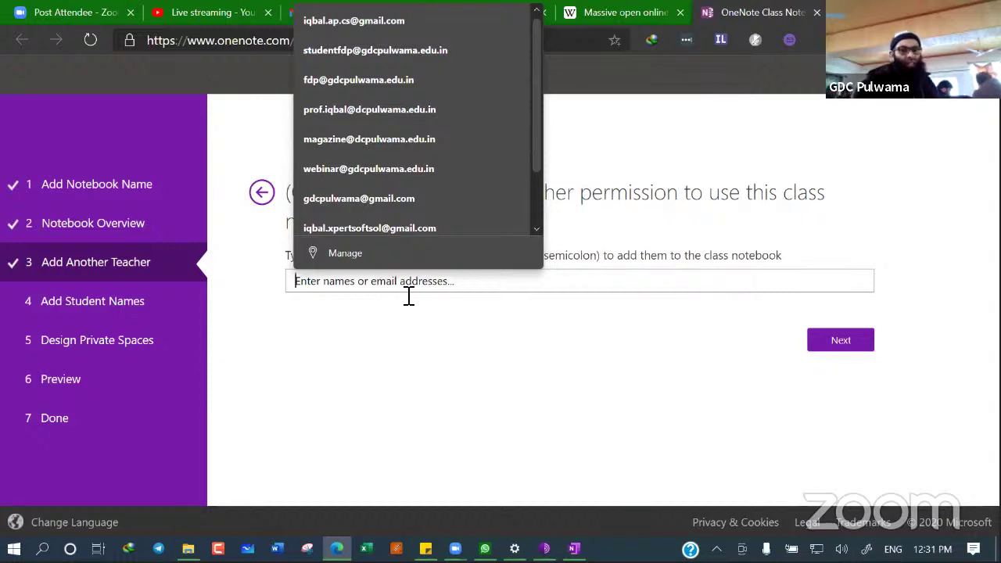
click(433, 334)
click(828, 344)
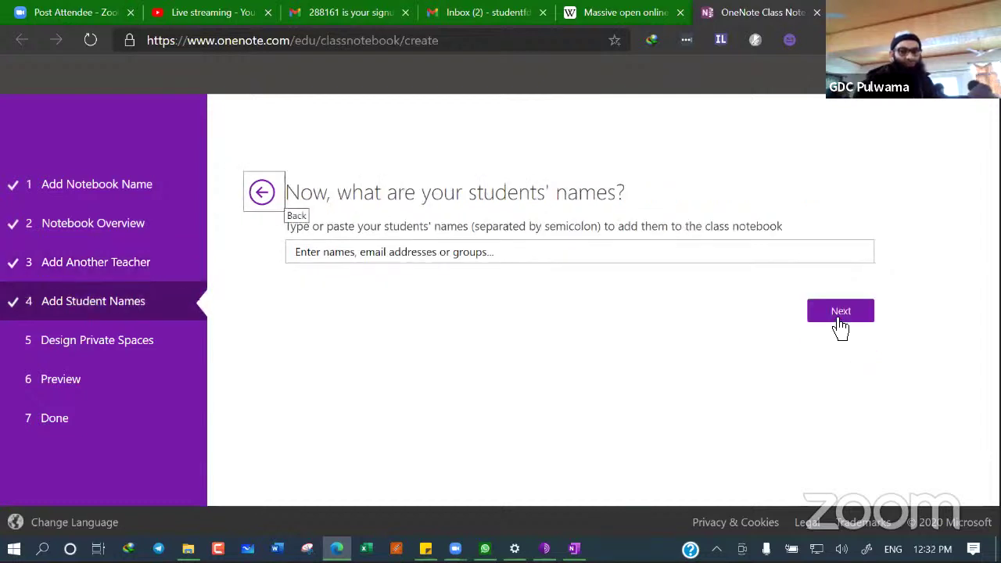
Step back through the wizard to the teacher step, then forward again to Design Private Spaces
click(836, 319)
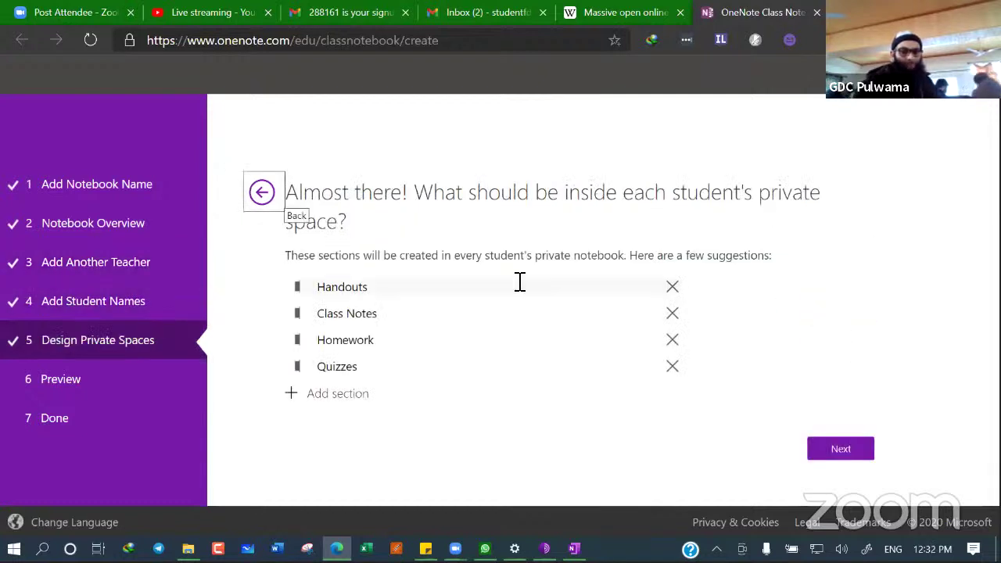
click(264, 201)
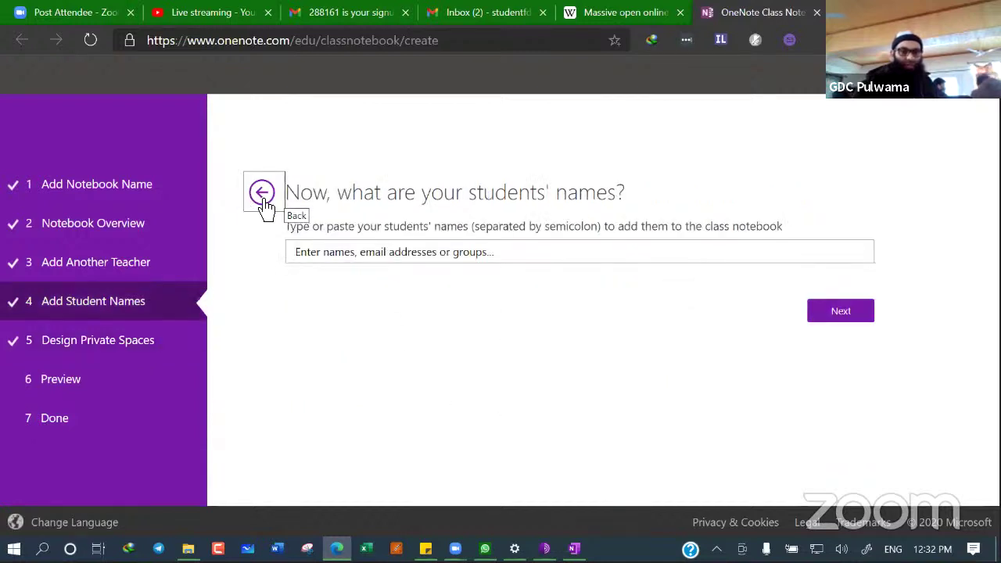
click(266, 204)
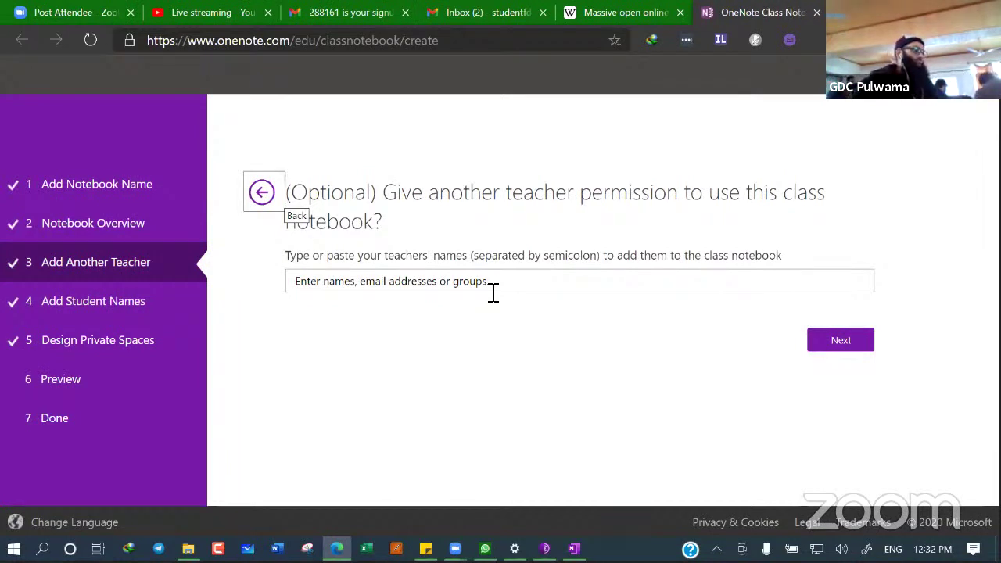
click(813, 343)
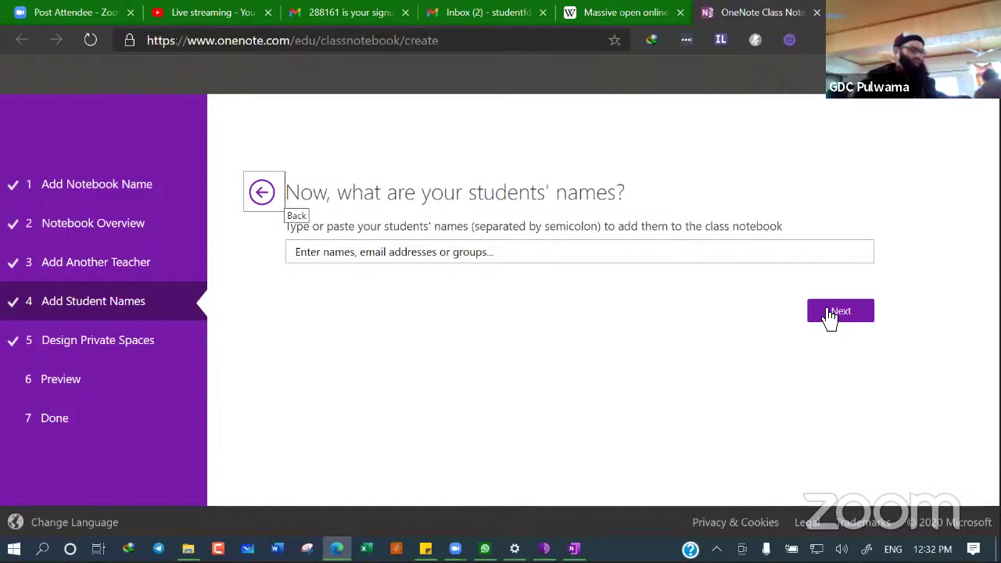
click(830, 316)
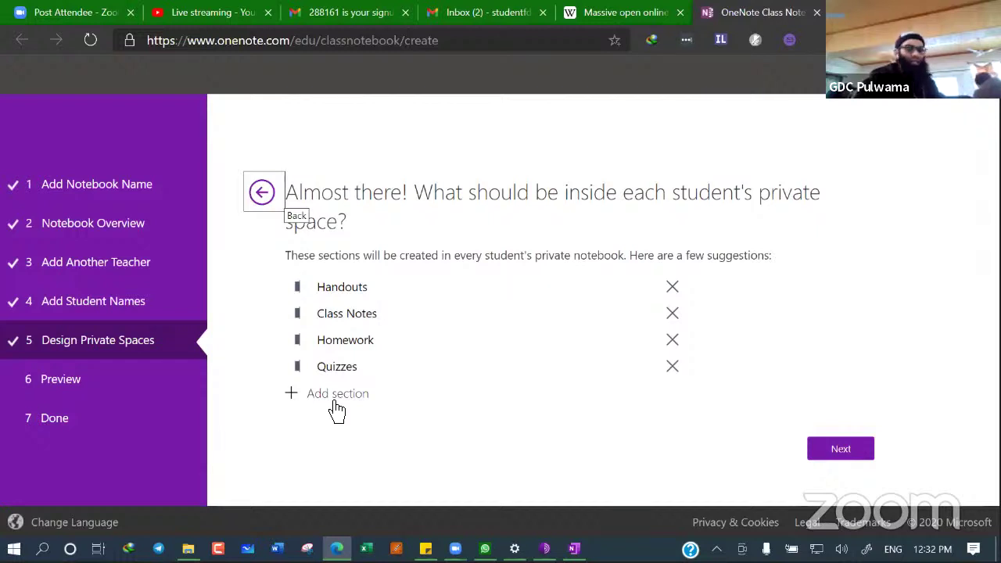
click(843, 450)
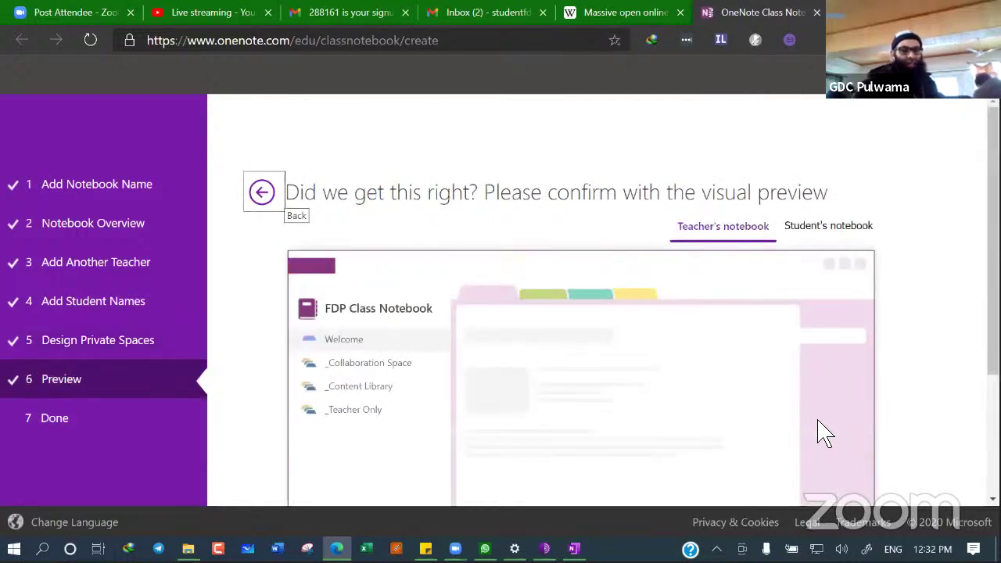
scroll(656, 371, down, 2)
scroll(657, 371, up, 1)
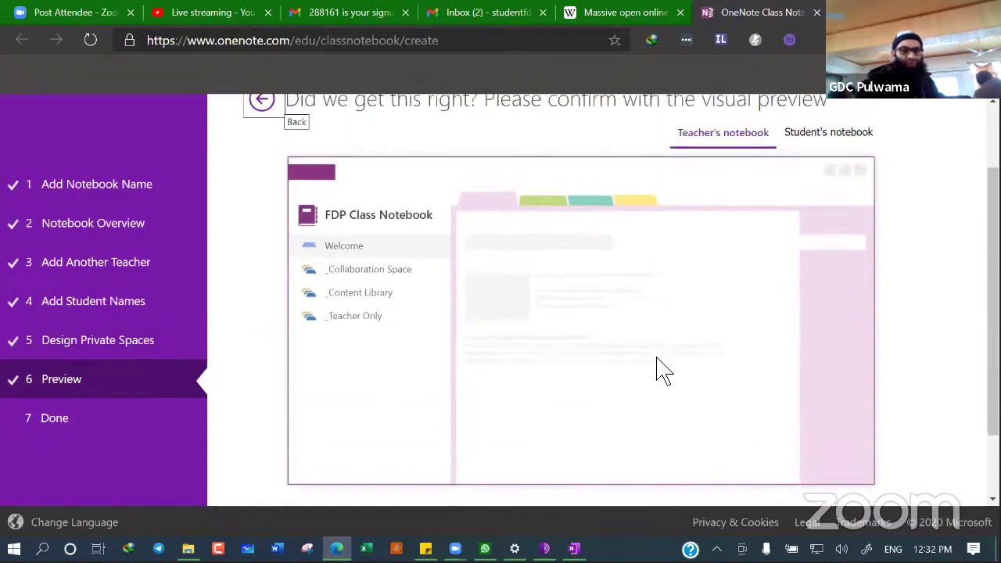
scroll(599, 284, down, 2)
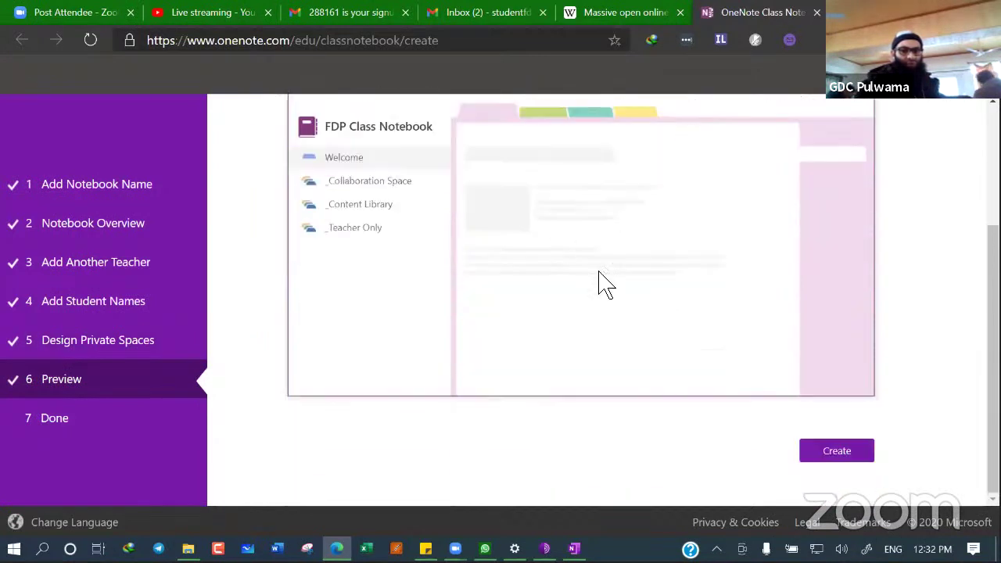
click(829, 461)
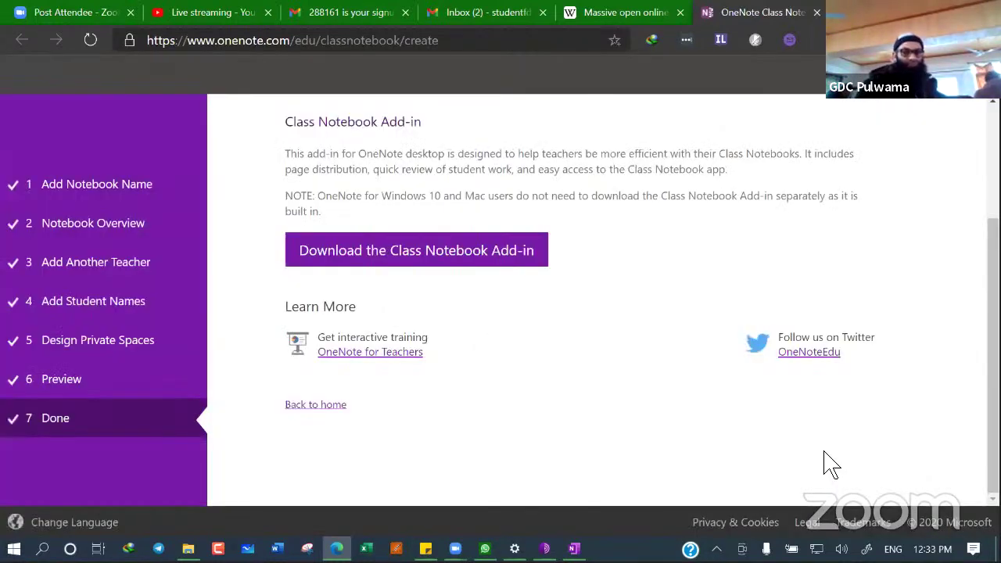
scroll(720, 348, up, 2)
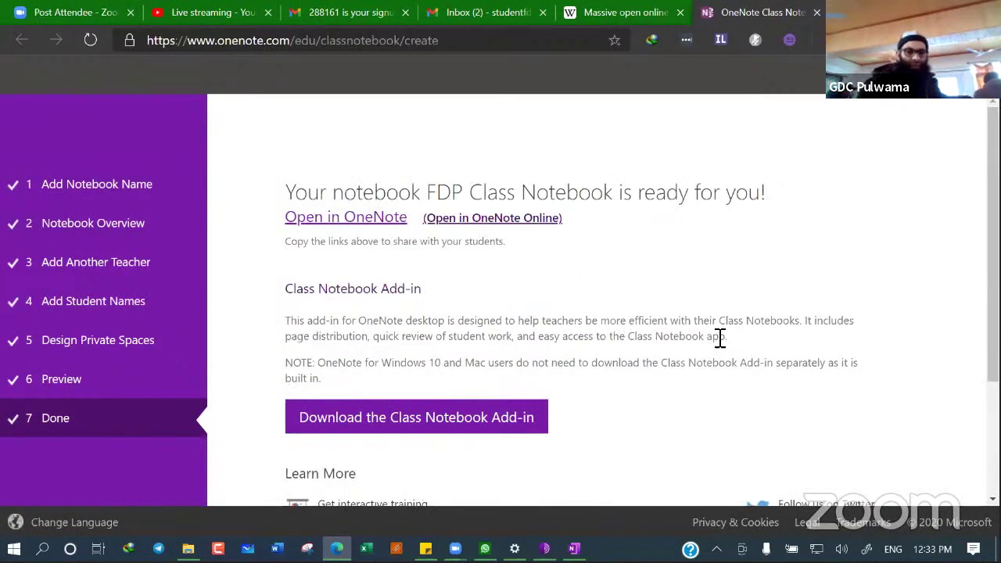
scroll(719, 344, down, 1)
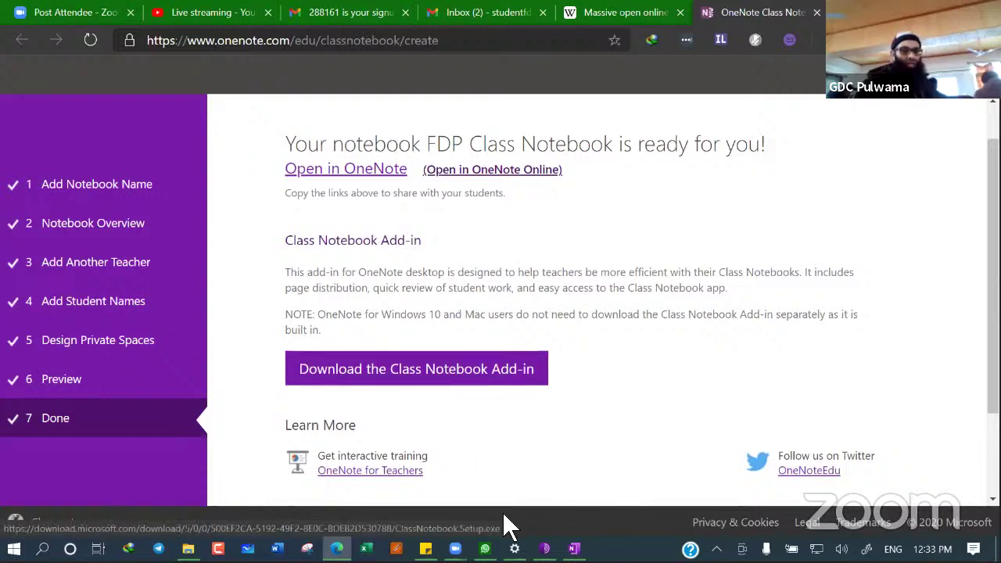
click(574, 548)
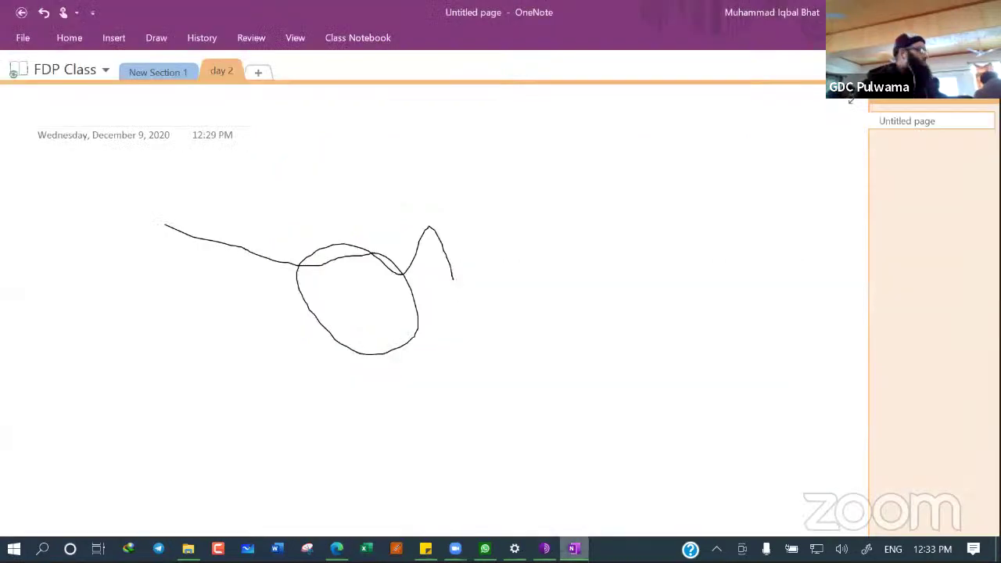
click(573, 548)
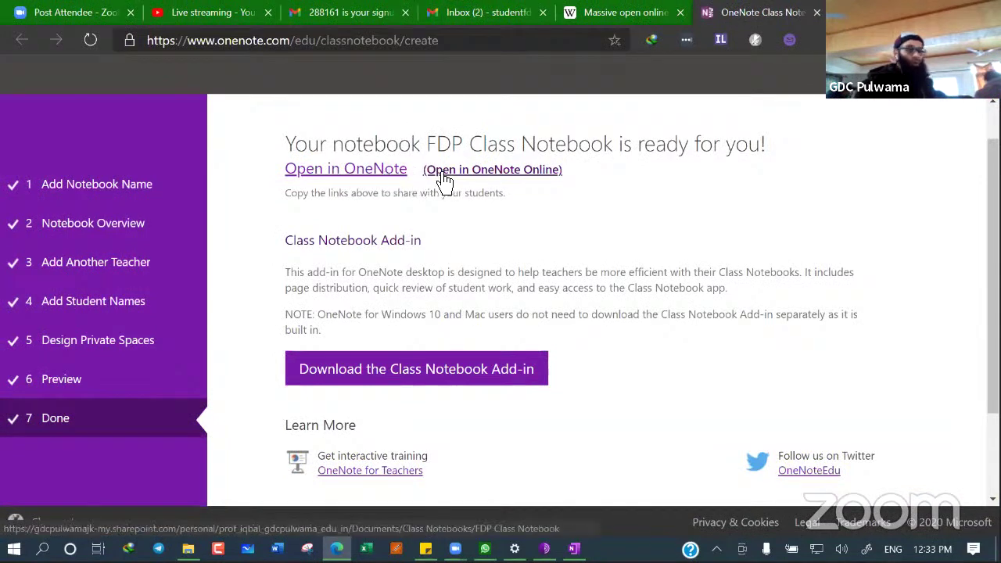
Open the class notebook from the browser, choosing OneNote as the app to launch it
click(373, 170)
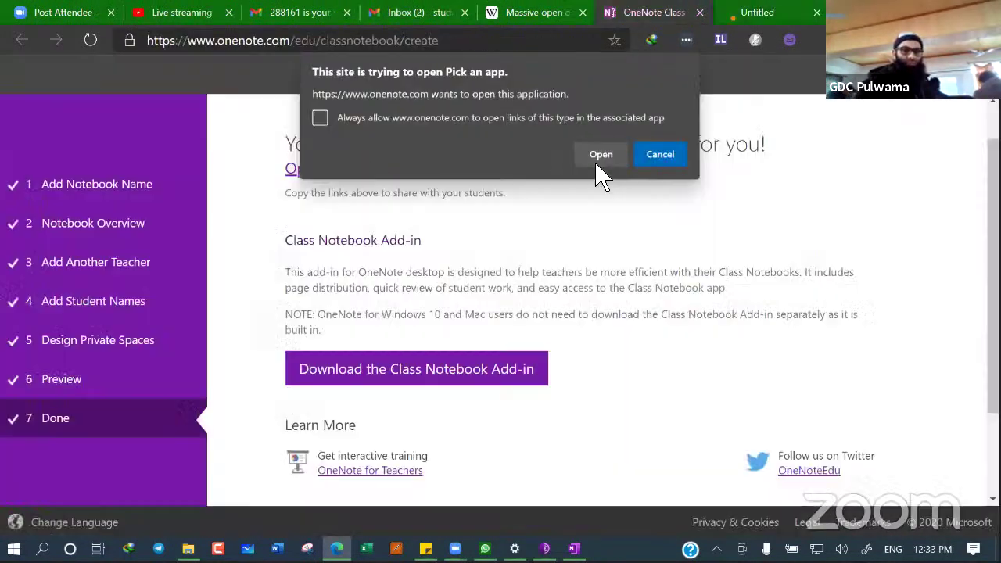
click(597, 161)
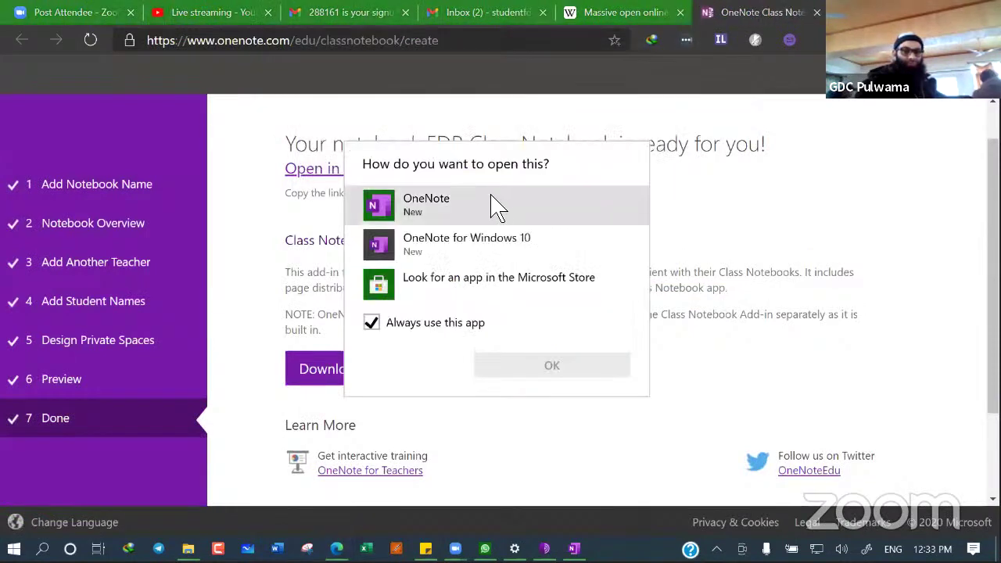
click(483, 219)
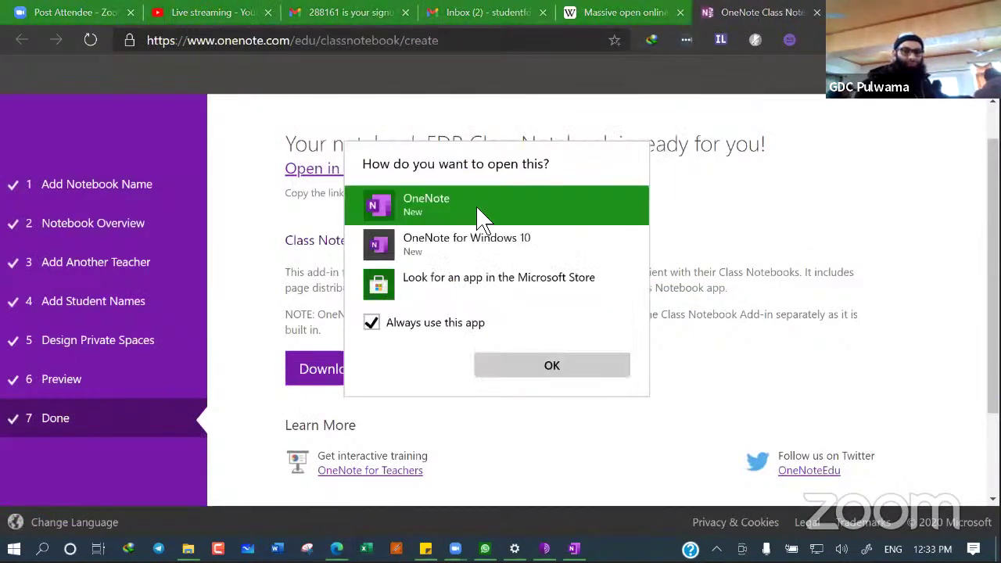
click(487, 249)
click(550, 366)
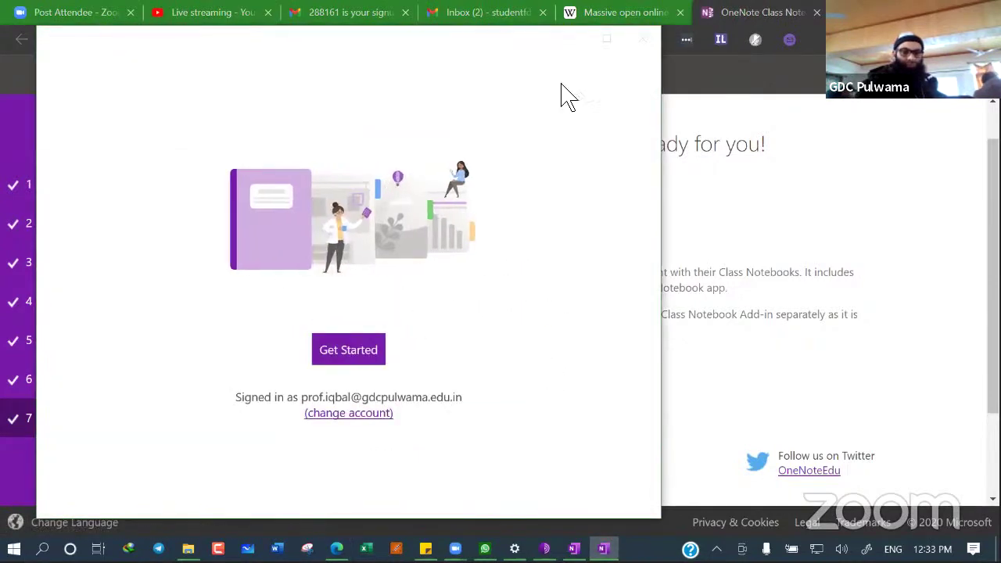
Relaunch the notebook in OneNote for Windows 10 and switch to signing in with another account
click(642, 39)
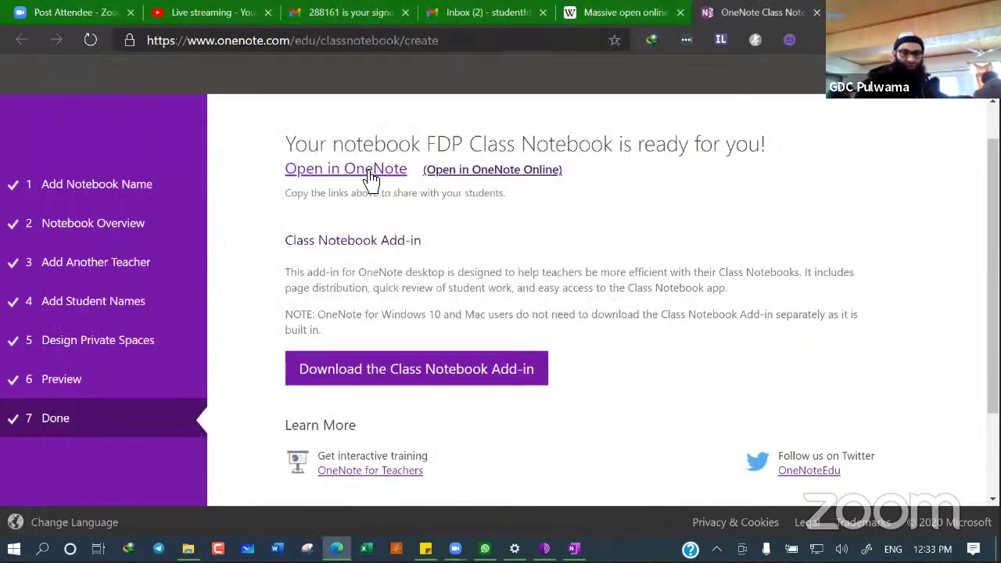
click(368, 168)
click(601, 154)
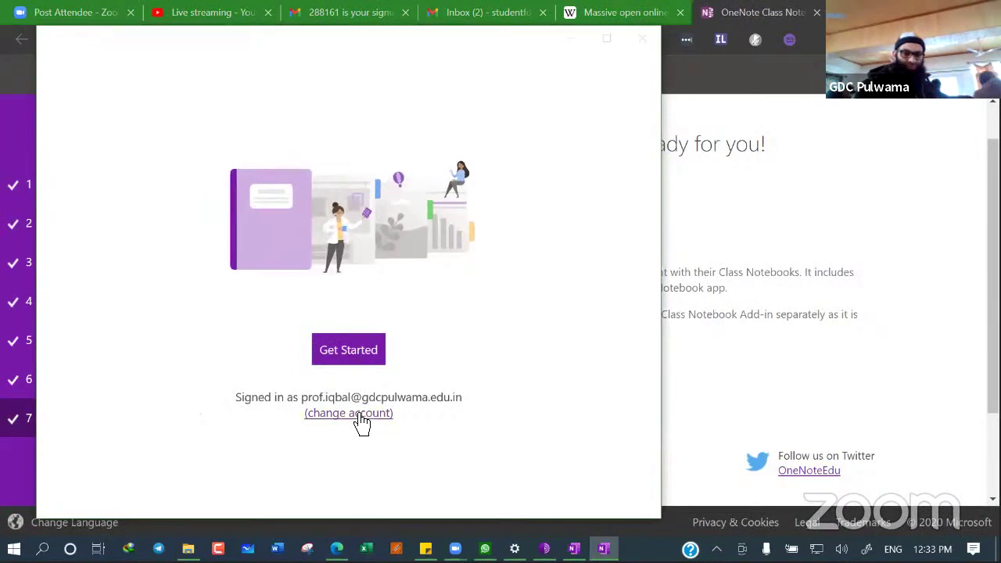
click(358, 414)
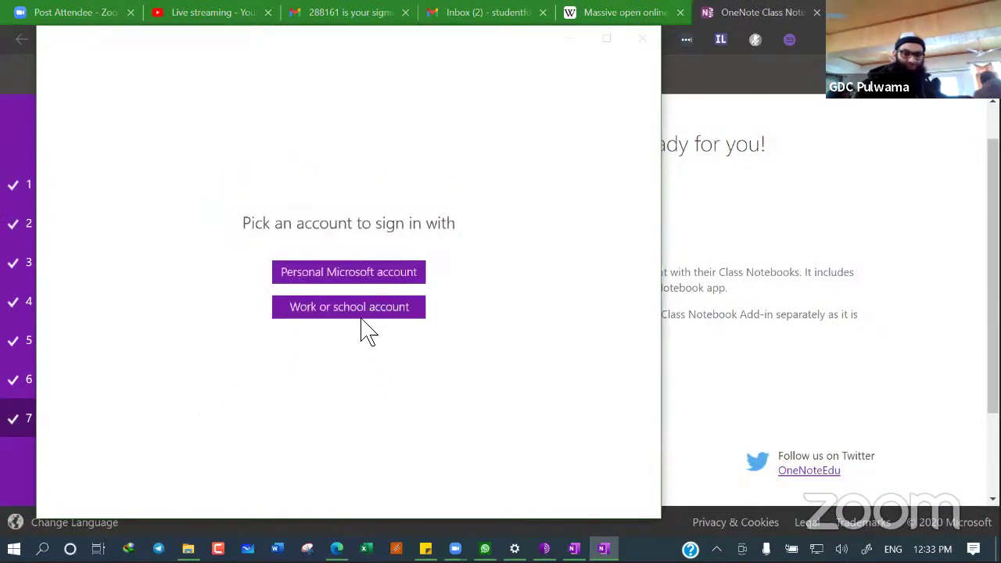
Choose to add a different work or school account and continue to Microsoft sign-in
click(358, 312)
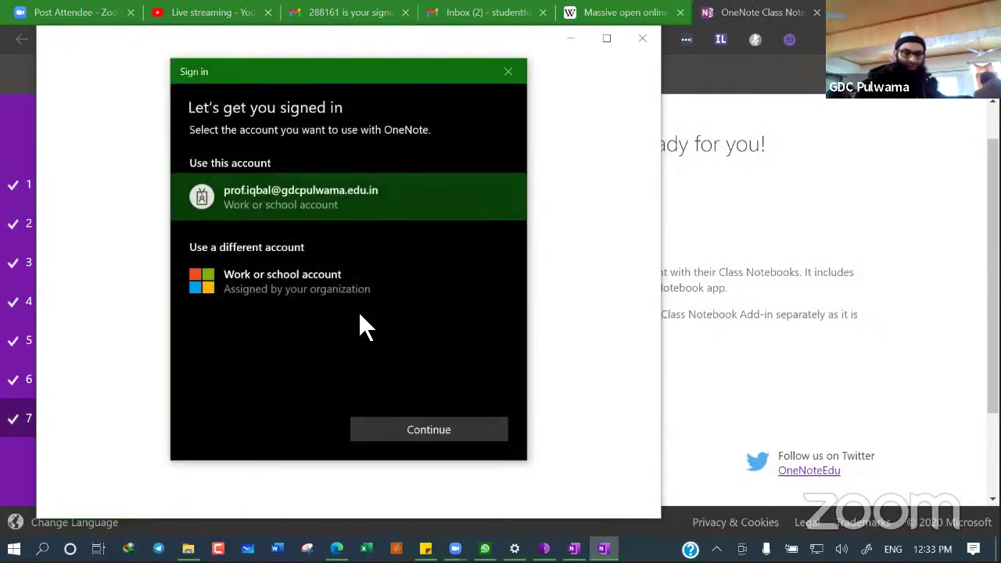
click(302, 297)
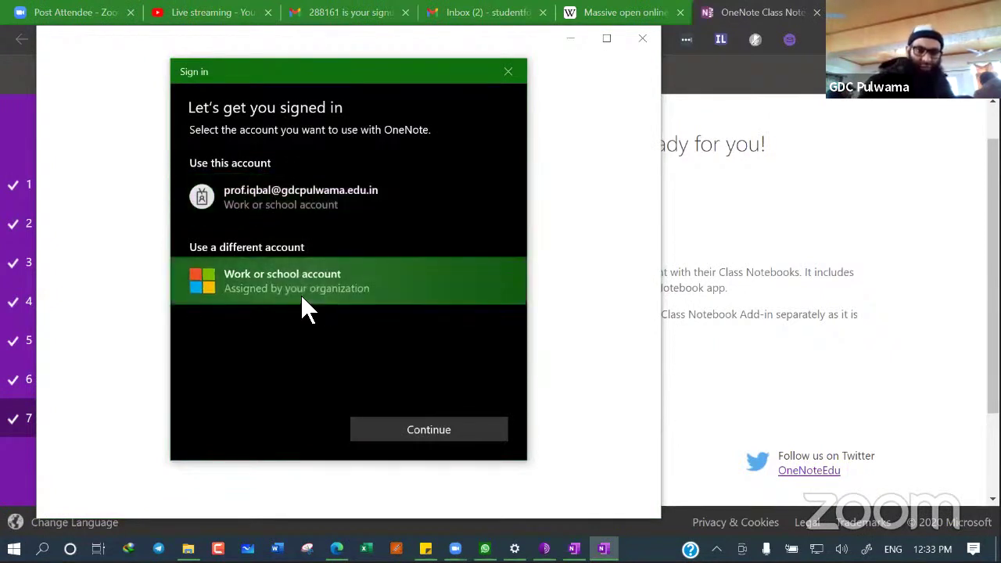
click(452, 435)
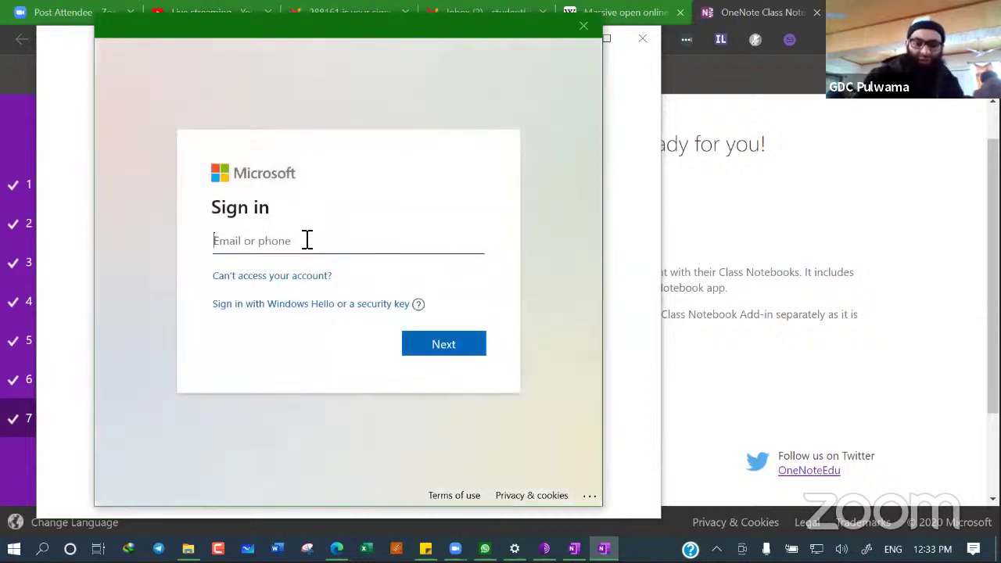
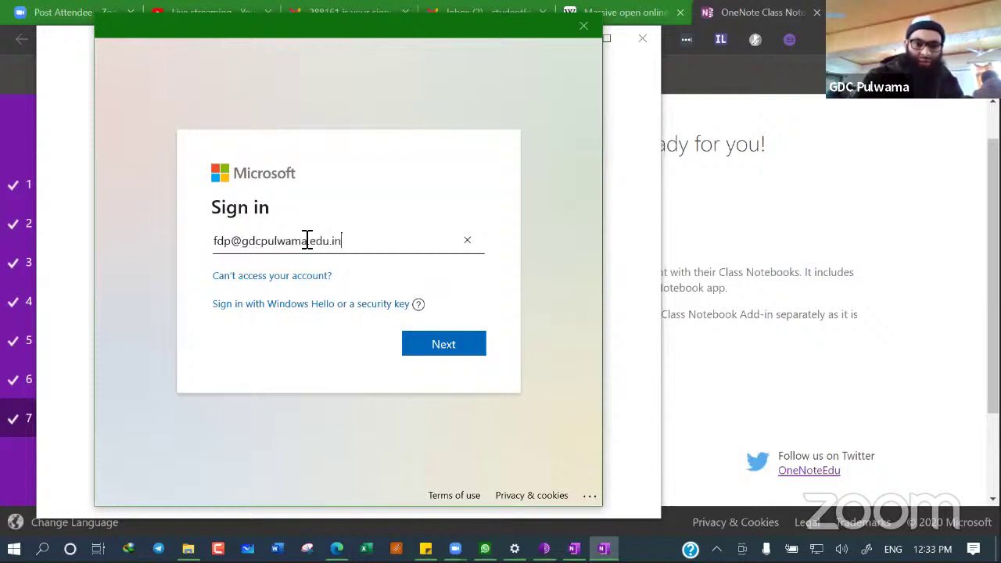
Sign in with the school account's e-mail and password, staying signed in to all apps
key(Return)
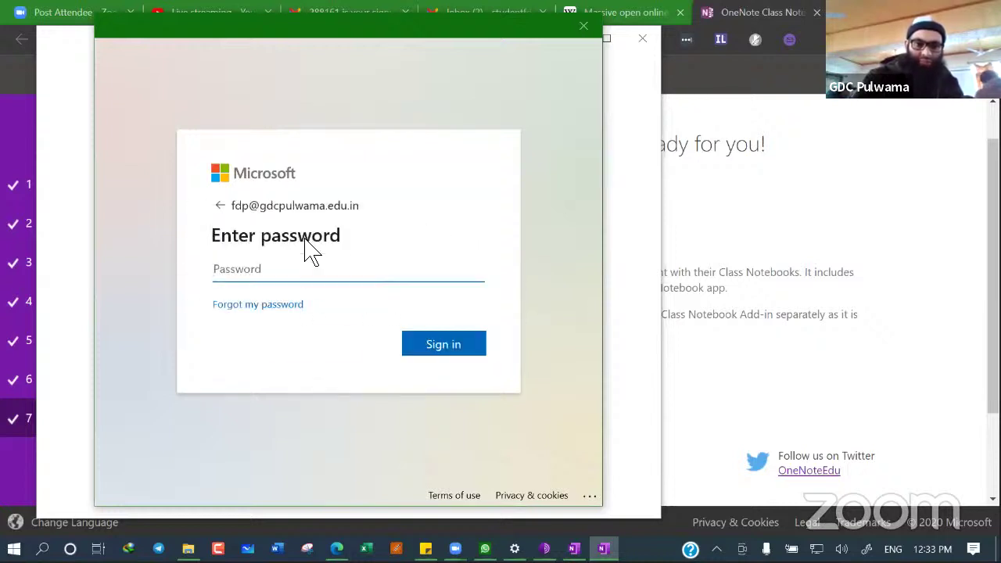
text(************)
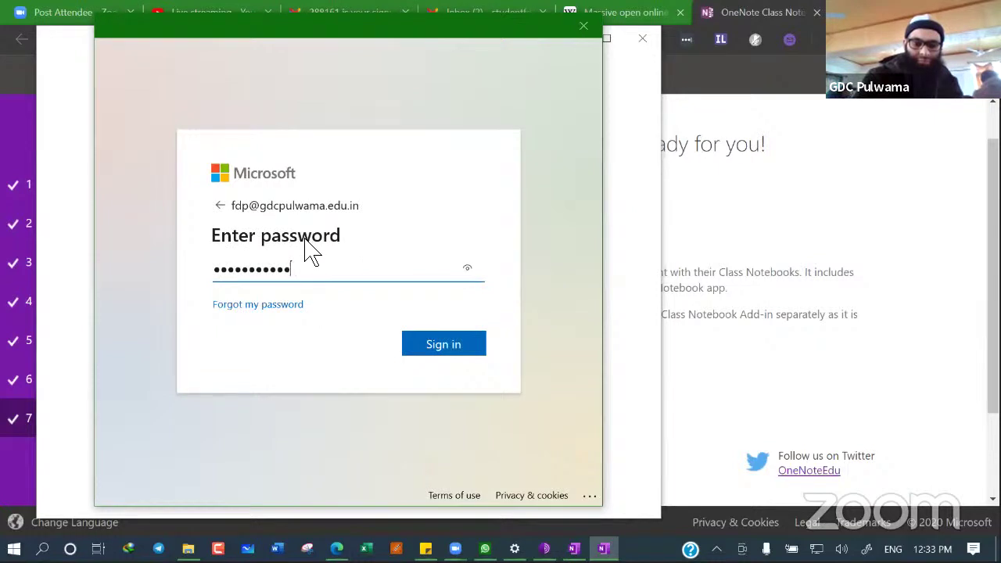
key(Return)
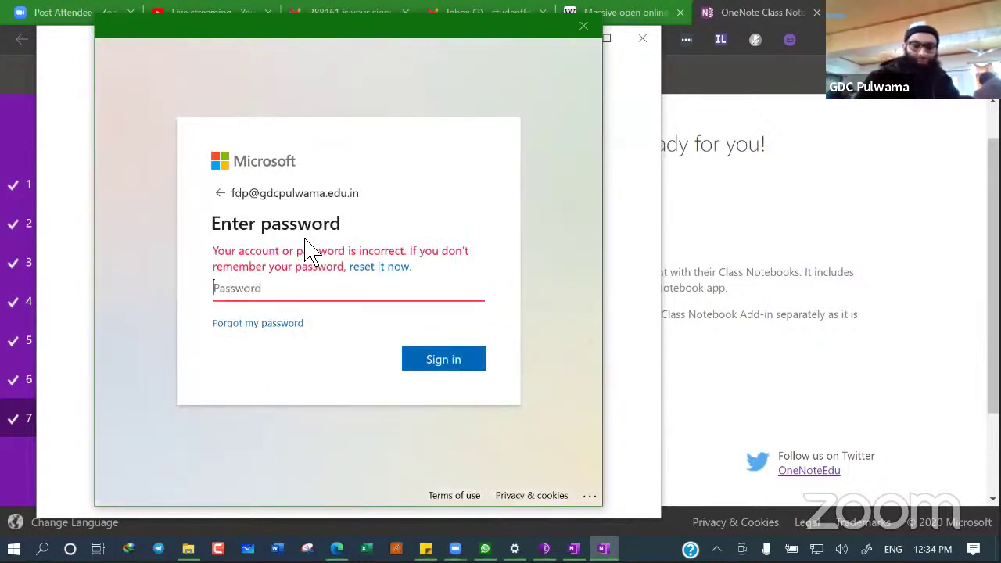
text(***)
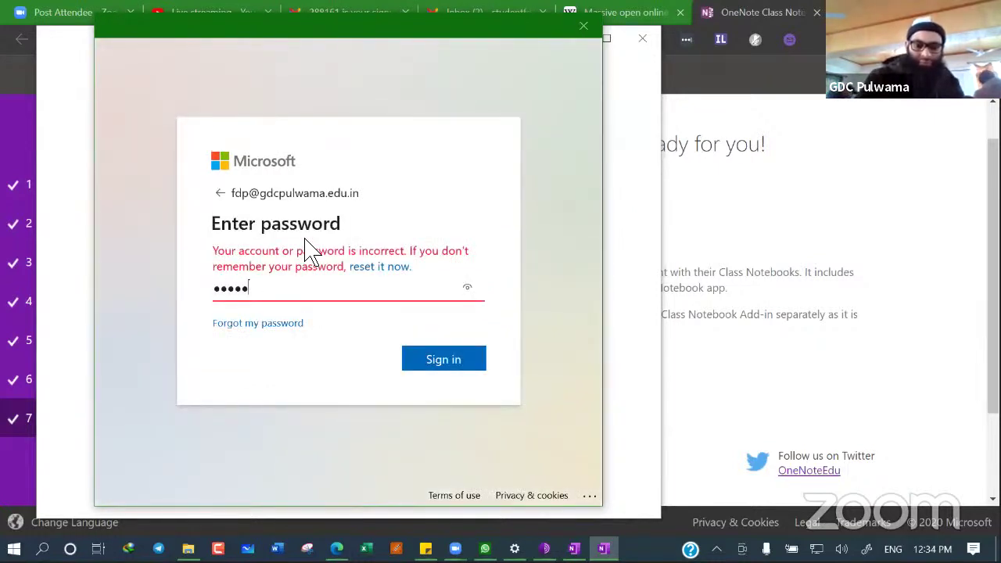
text(******)
key(Return)
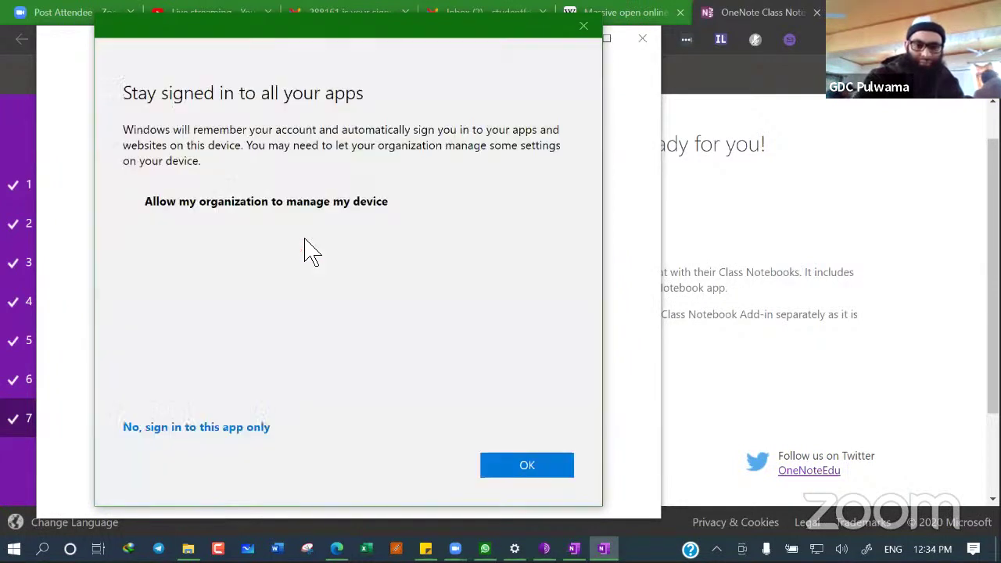
click(522, 466)
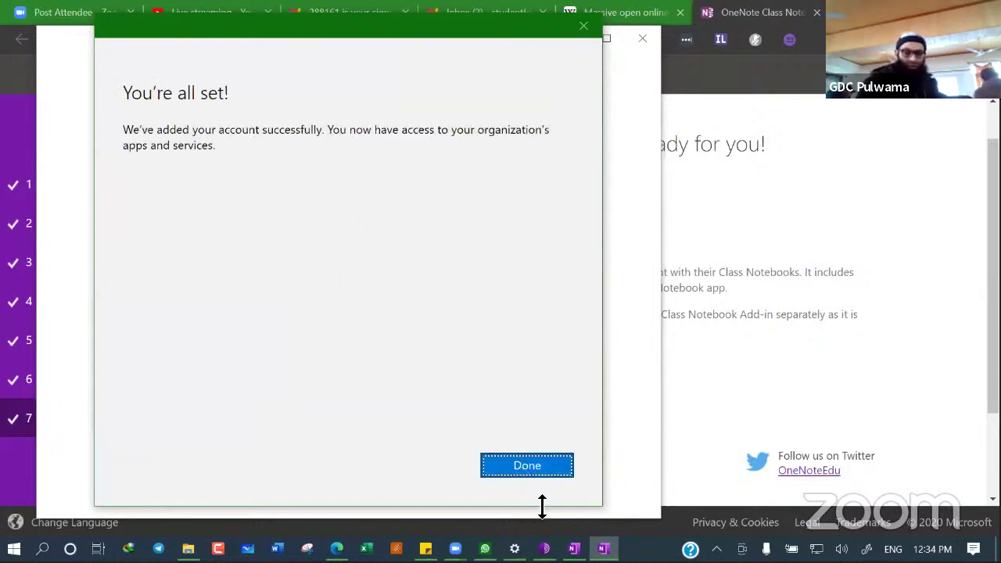
Open the JavaScript NoteBook from the notebook list in the OneNote desktop app
click(574, 548)
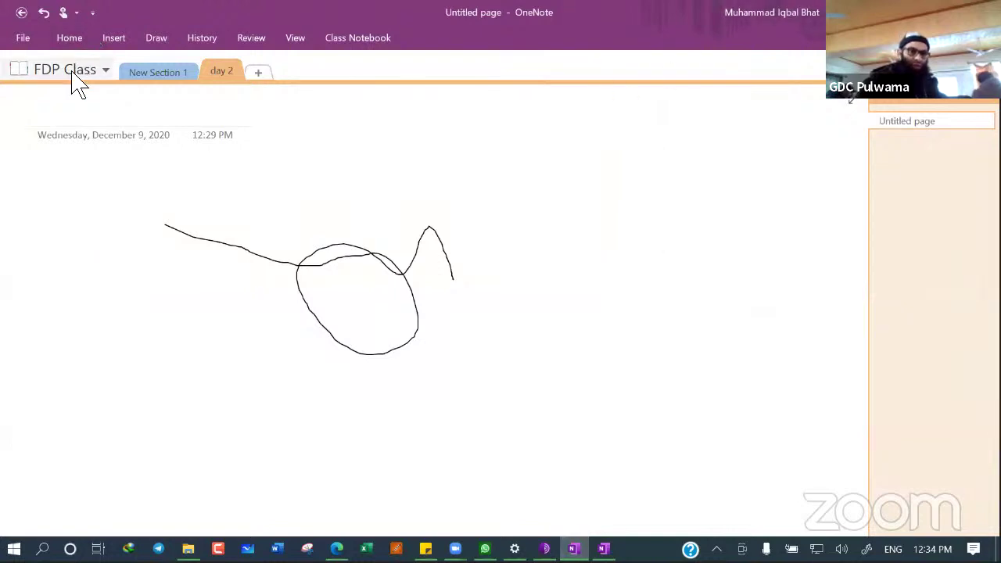
click(74, 70)
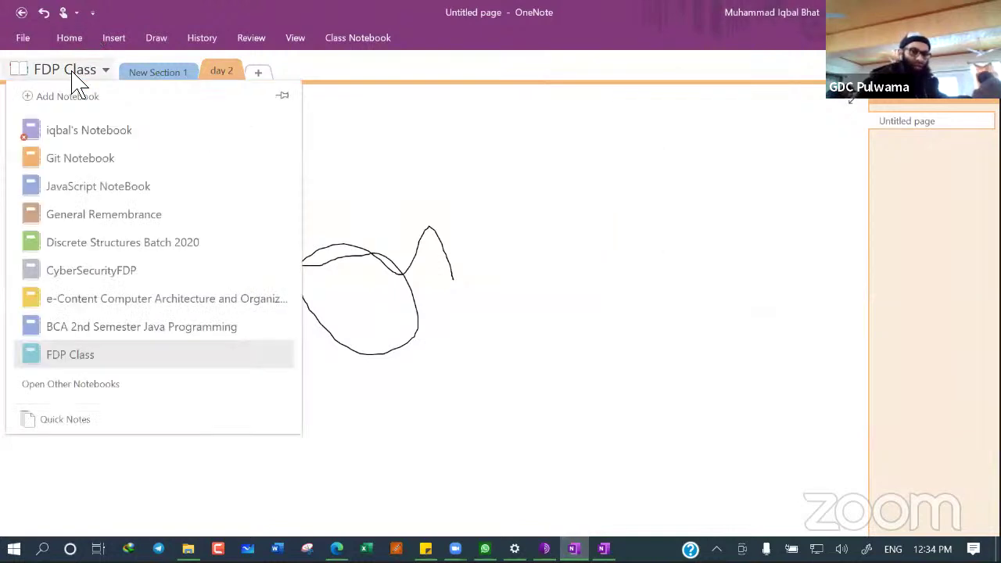
click(98, 186)
scroll(391, 313, down, 1)
scroll(390, 313, down, 4)
scroll(391, 313, down, 5)
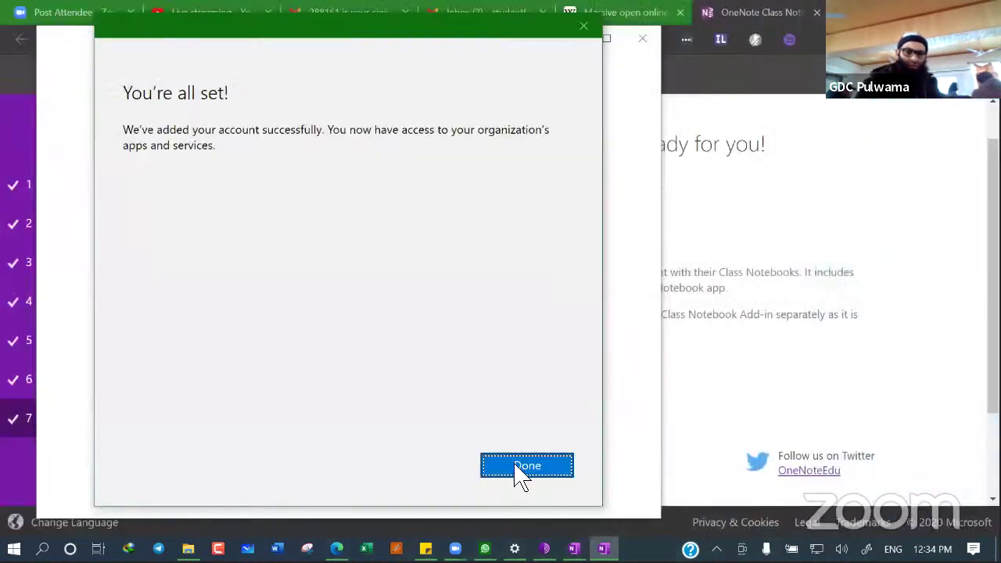
Finish adding the account, maximize OneNote, and continue with the work account
click(520, 469)
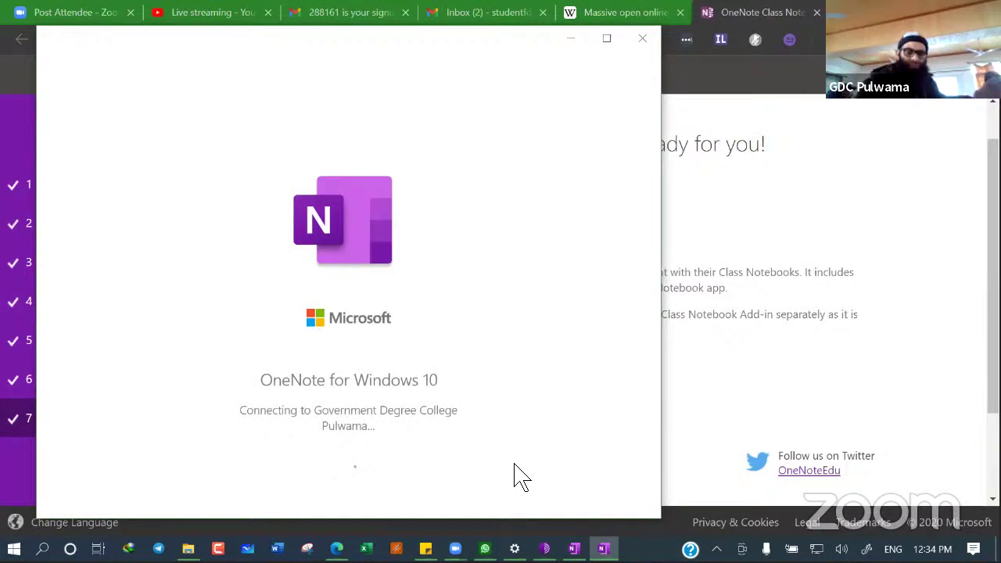
click(607, 48)
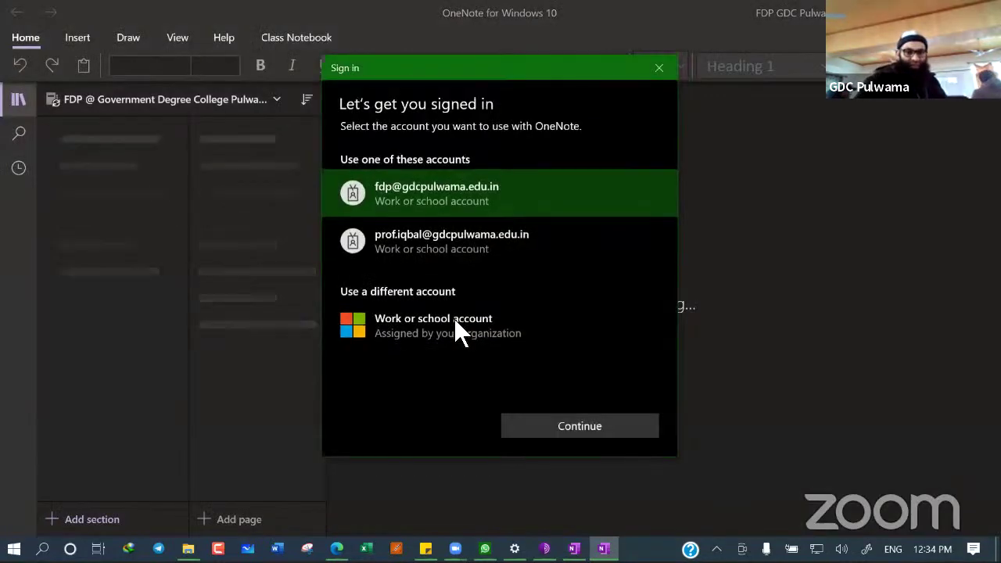
click(578, 422)
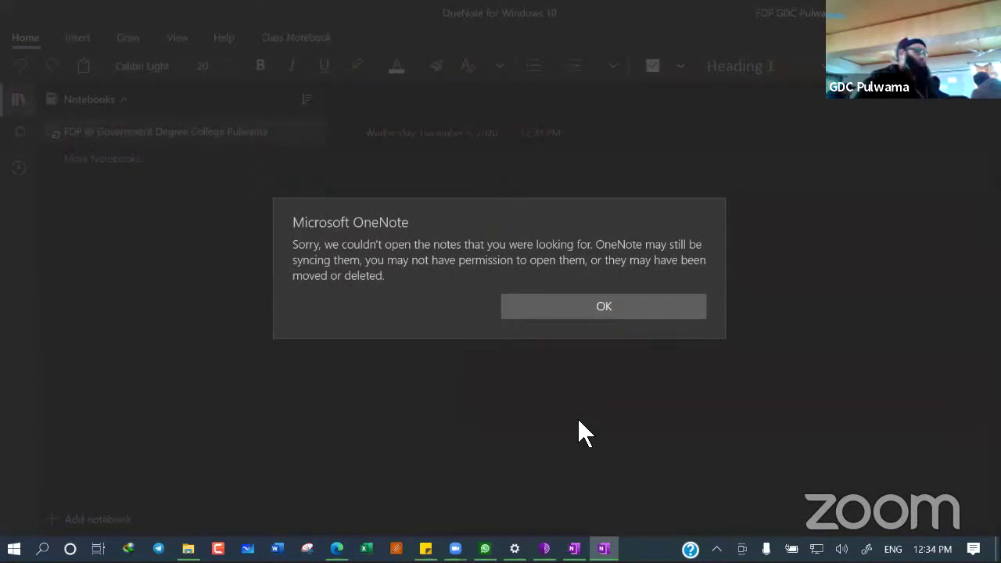
Dismiss the error and open the FDP @ Government Degree College Pulwama notebook's Untitled Quick Notes page
click(599, 312)
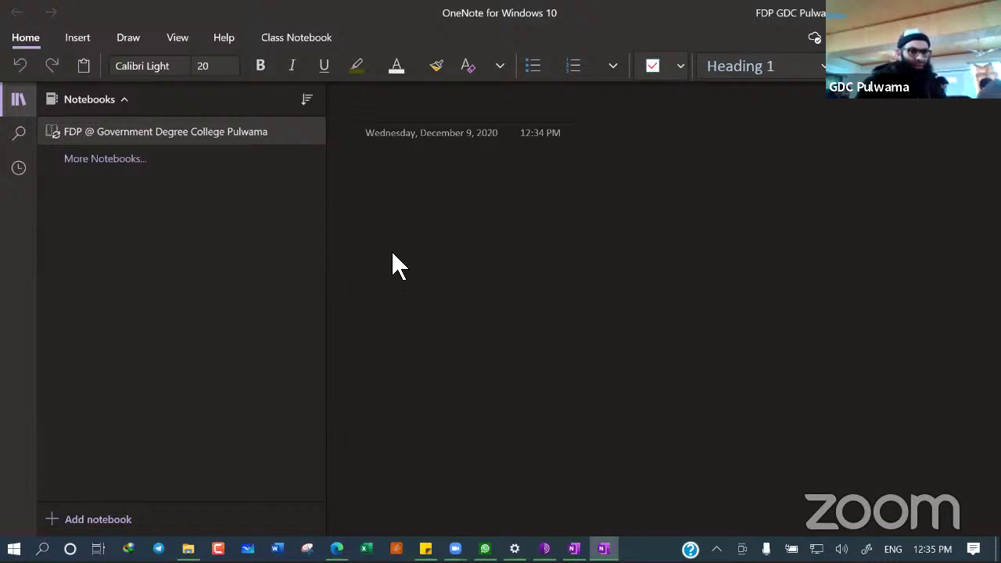
click(153, 134)
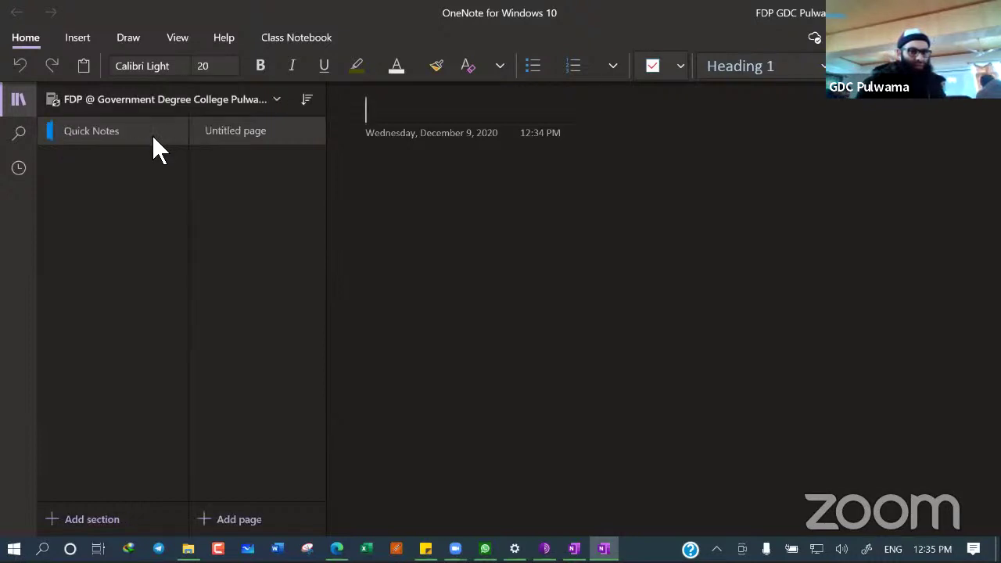
click(231, 141)
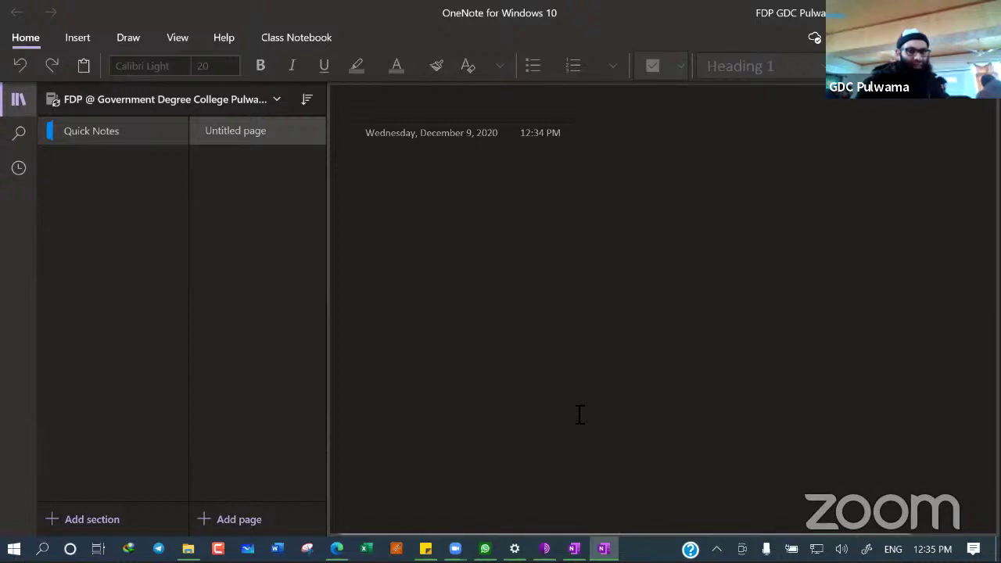
click(586, 440)
In OneNote 2016, use Class Notebook > Manage Notebooks to manage FDP Class Notebook
key(alt+Tab)
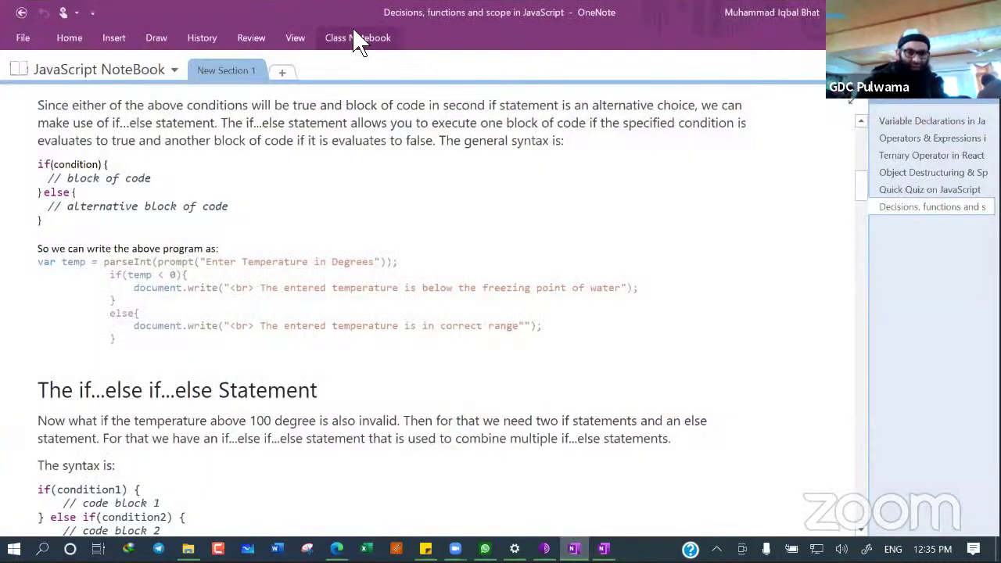
click(348, 39)
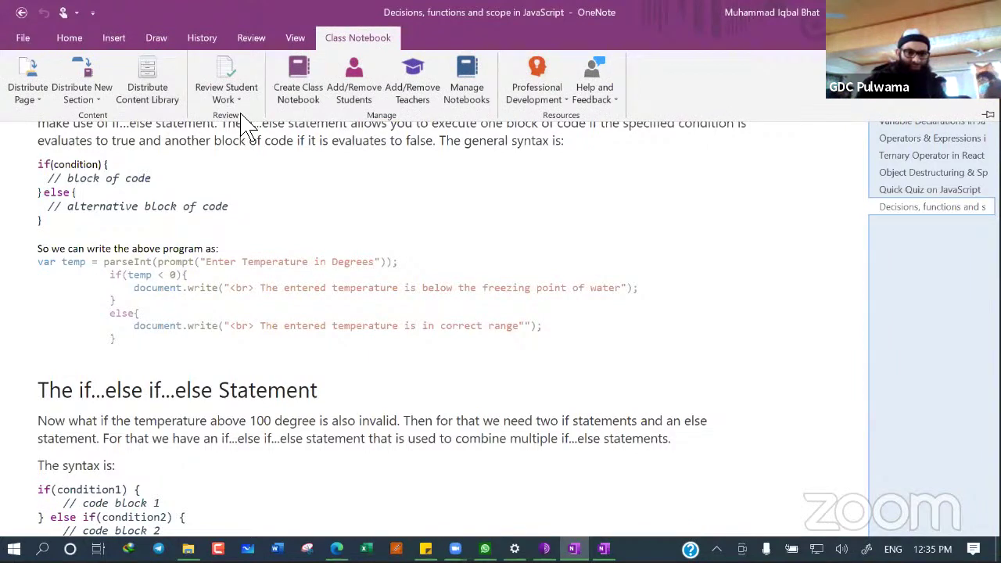
click(467, 78)
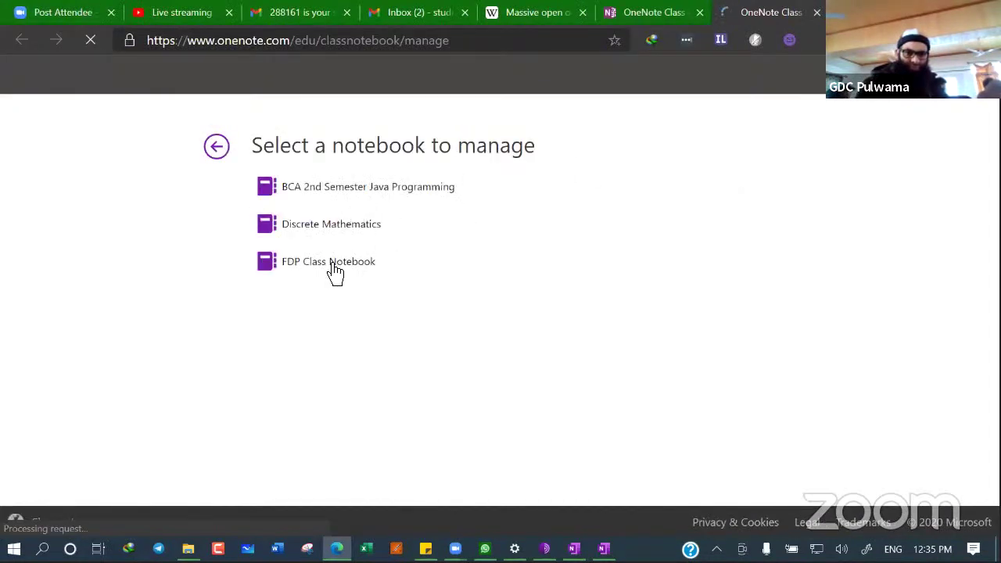
click(328, 263)
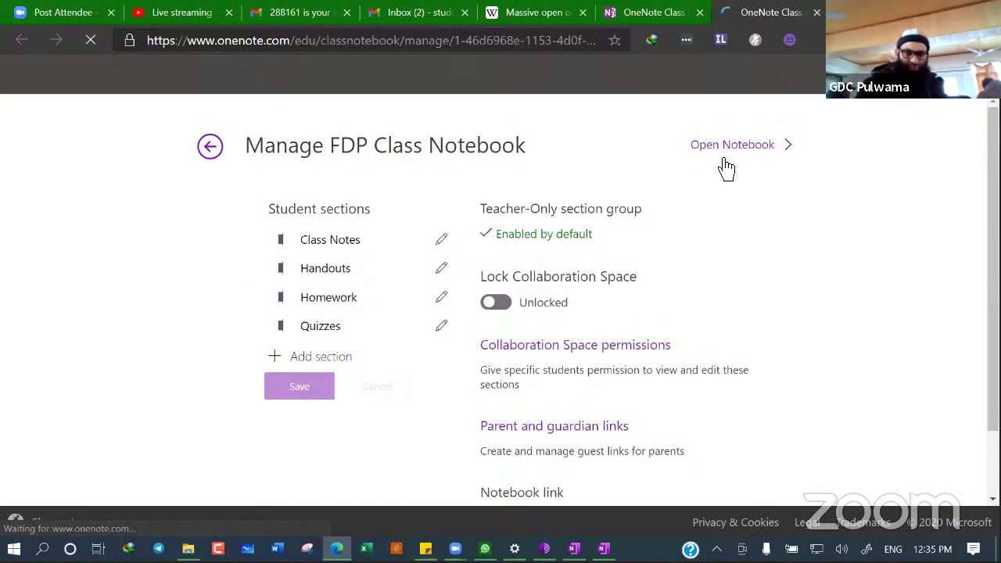
Open FDP Class Notebook online and view the Collaboration Space and Content Library getting-started pages
click(746, 148)
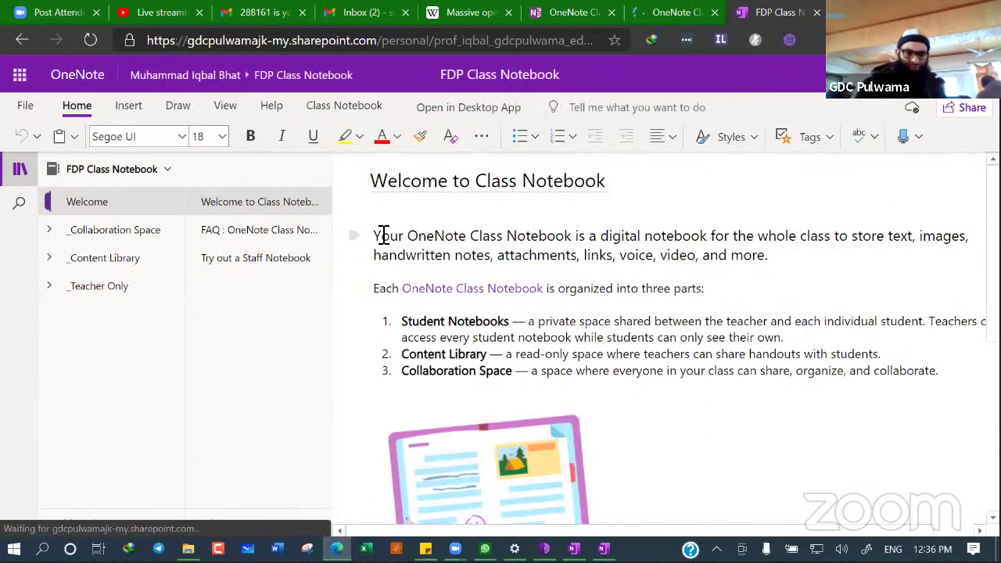
click(123, 257)
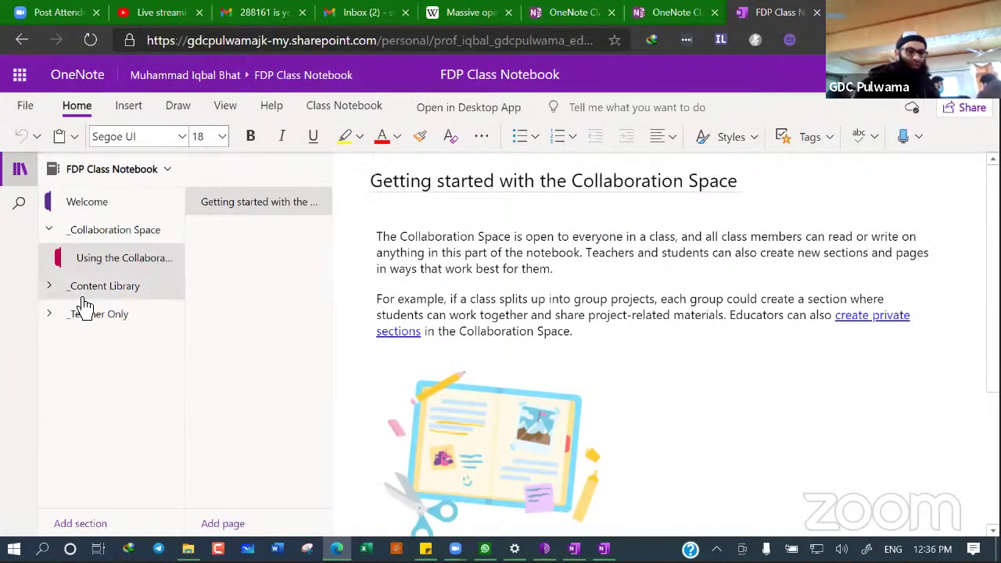
click(115, 289)
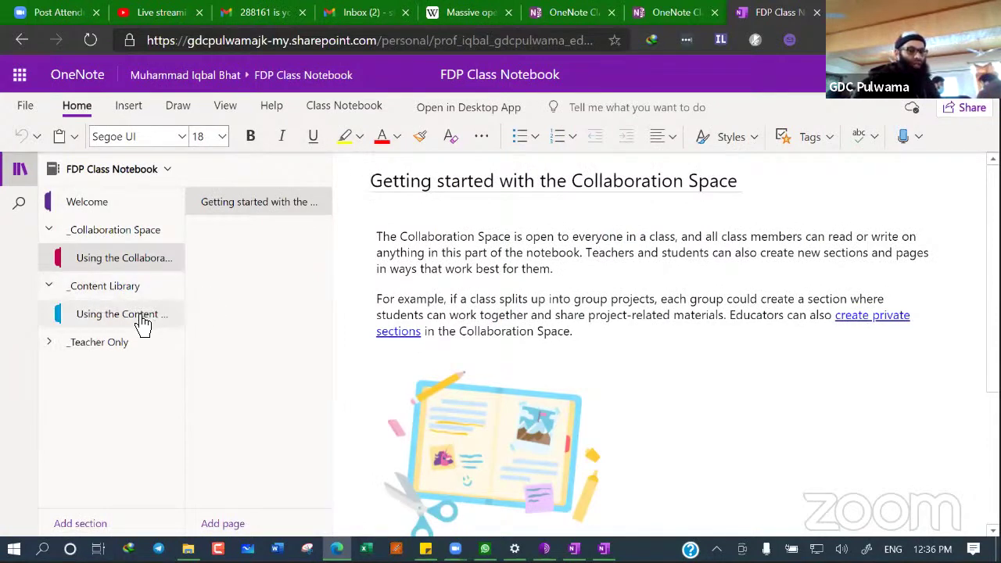
click(143, 322)
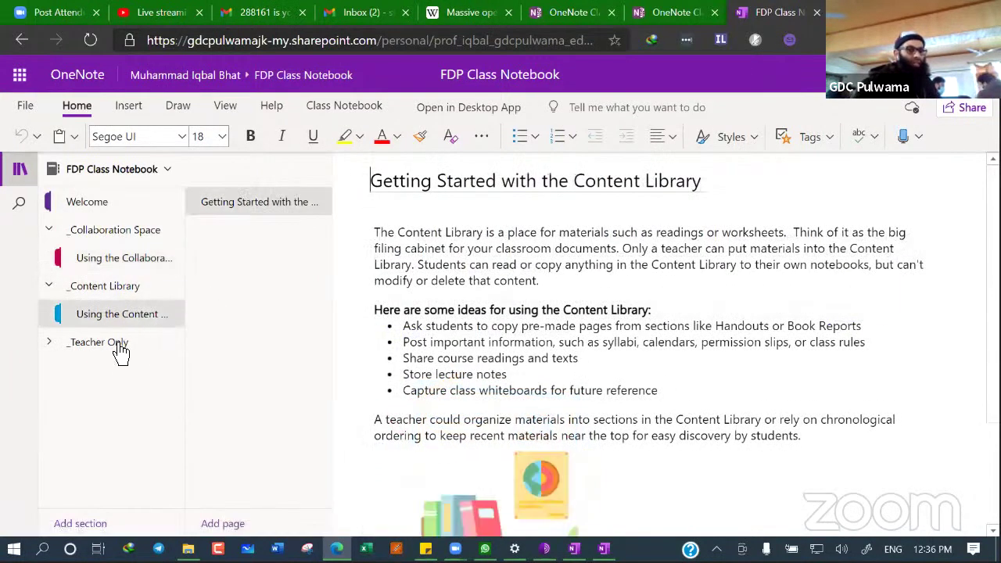
Expand the _Teacher Only group and select all text on the Content Library page
click(119, 351)
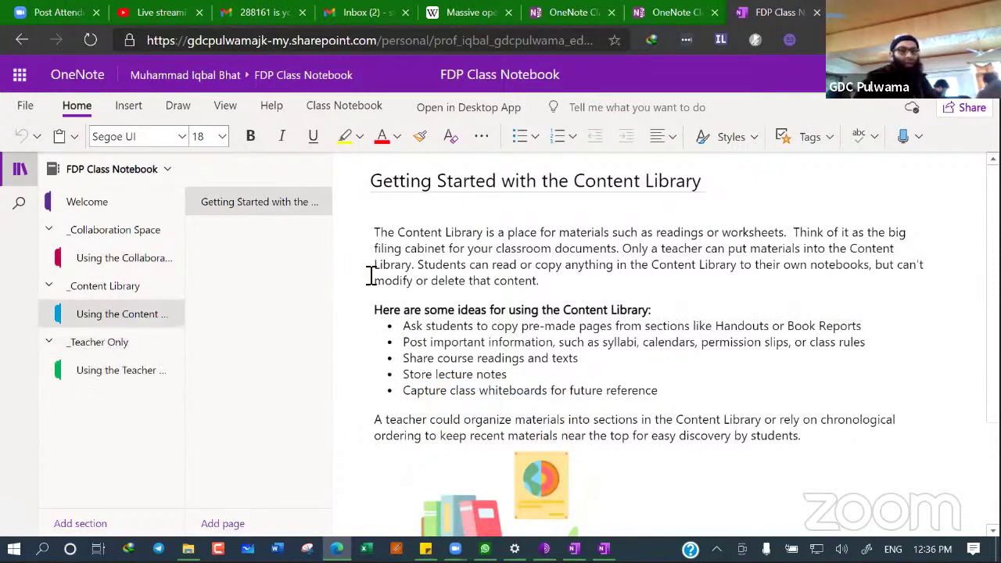
click(379, 234)
key(ctrl+a)
scroll(645, 465, down, 2)
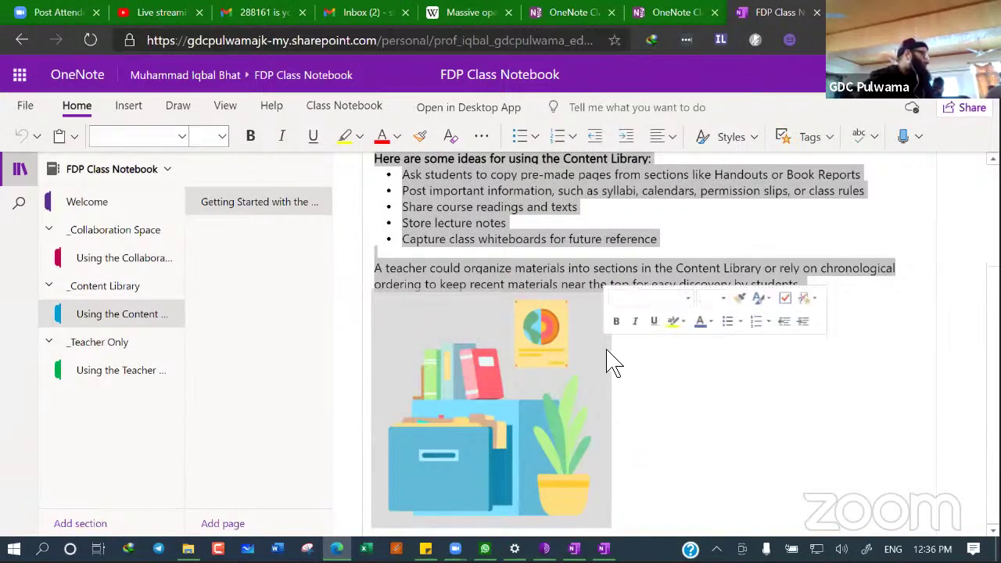
Open the notebook in OneNote for Windows 10 with the work account, dismiss the error, show Class Notebook tools
click(452, 107)
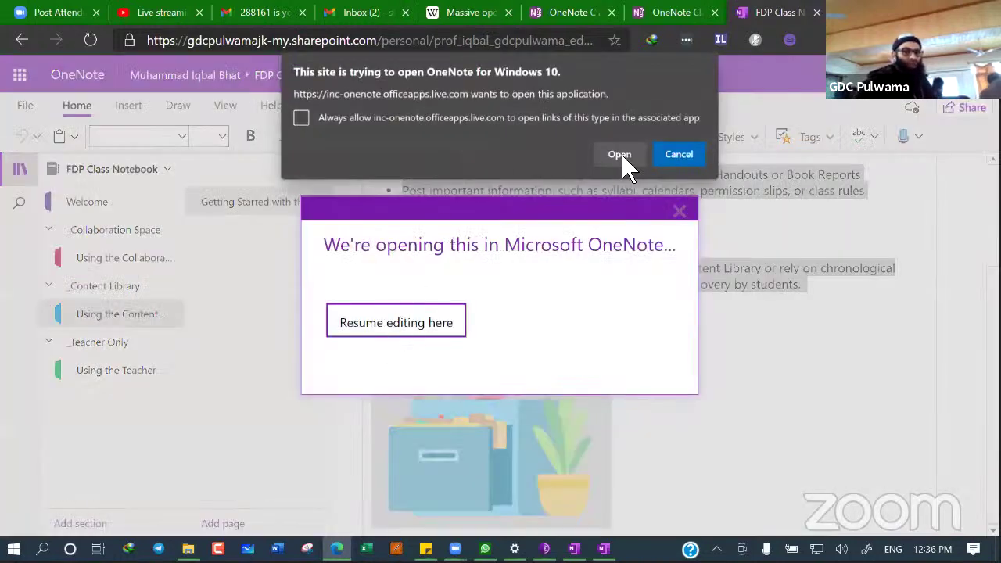
click(622, 154)
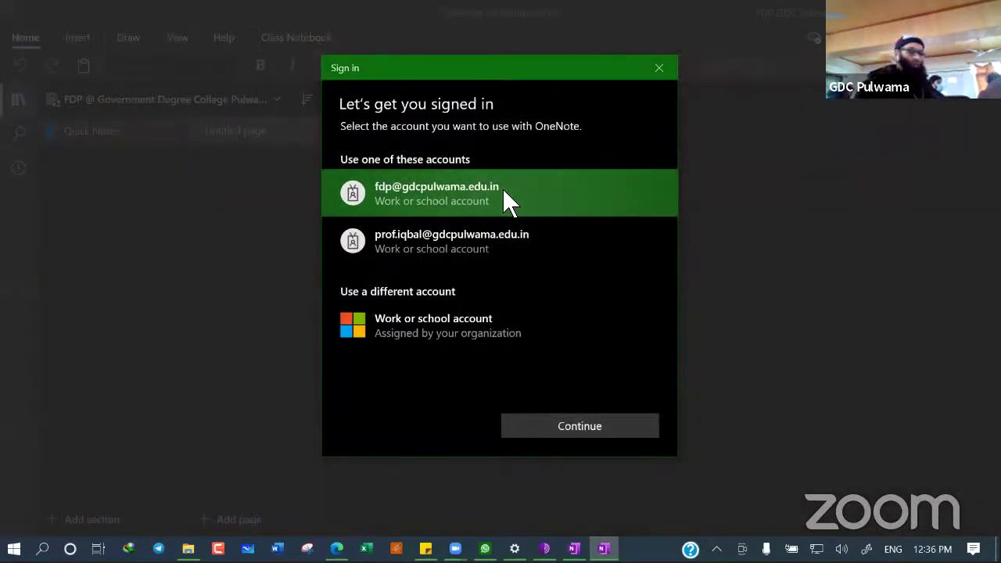
click(667, 71)
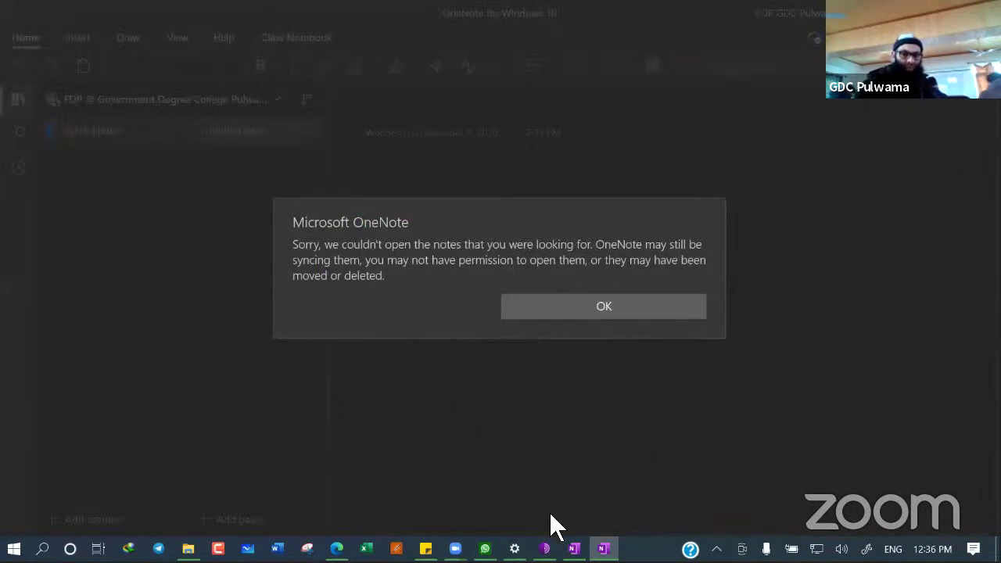
click(566, 305)
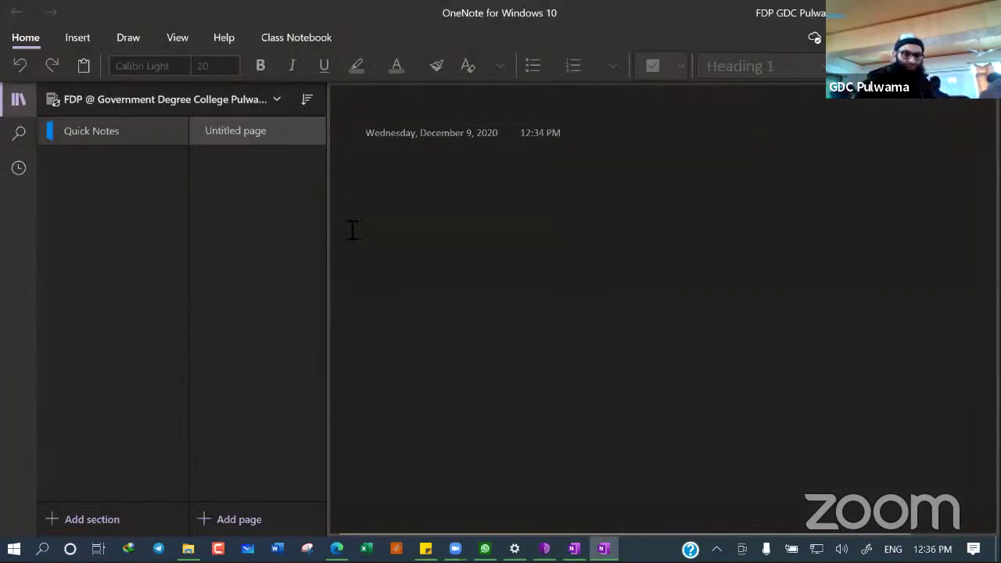
click(272, 40)
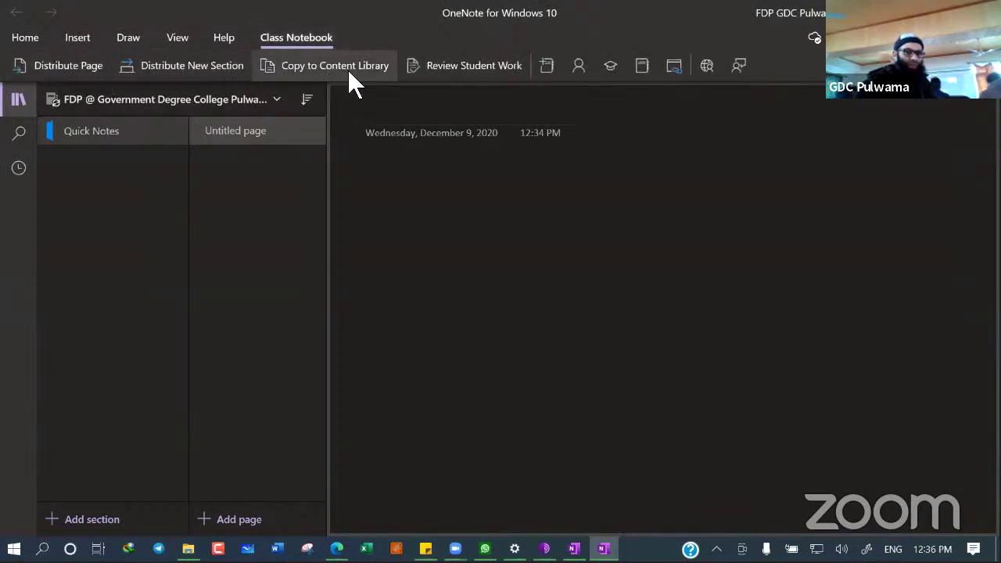
Open Distribute New Section, then type test notes 'jbjhjkhk' and 'ljhkjkljkljklj' on the page
click(231, 68)
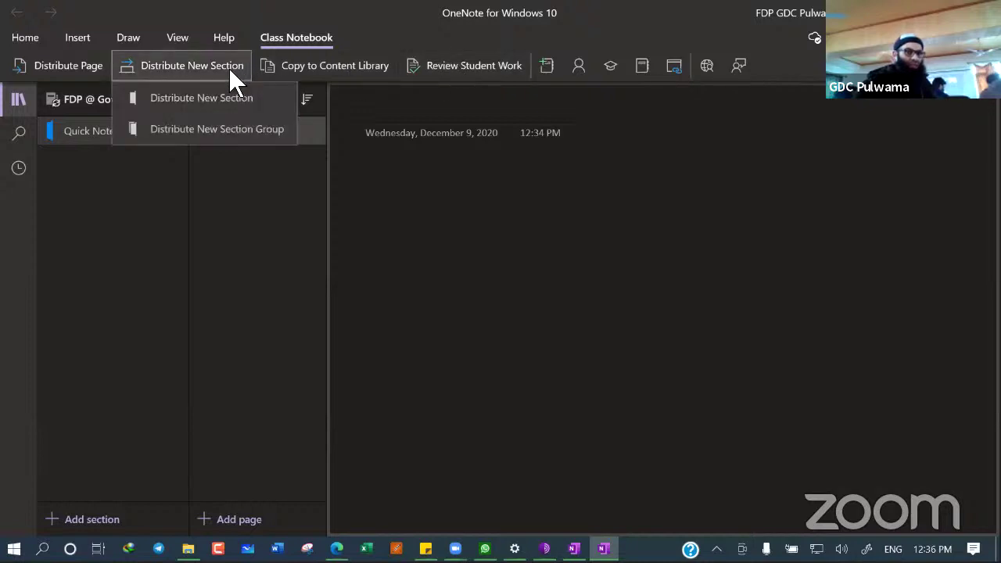
click(232, 97)
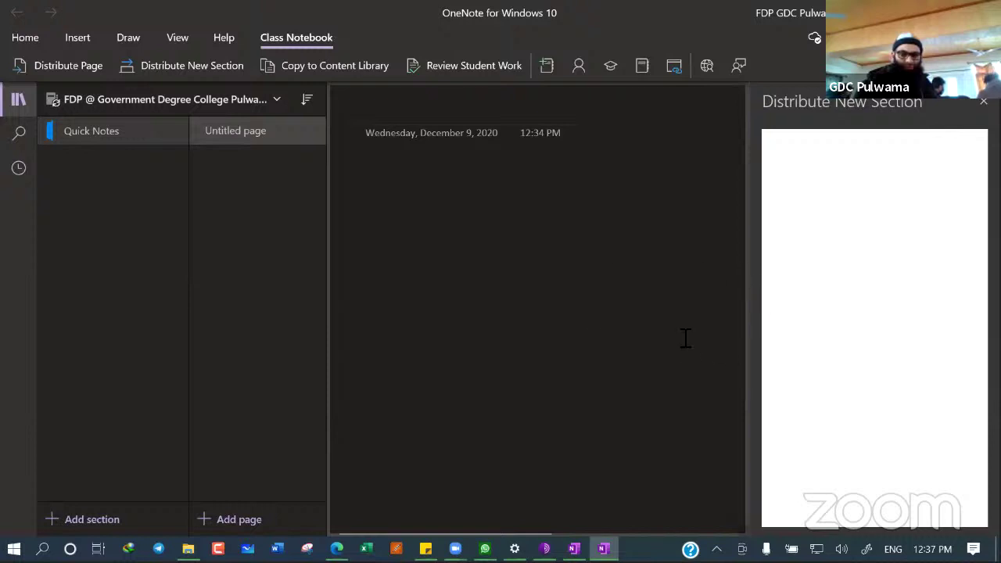
click(594, 338)
text(jbjhjkhk)
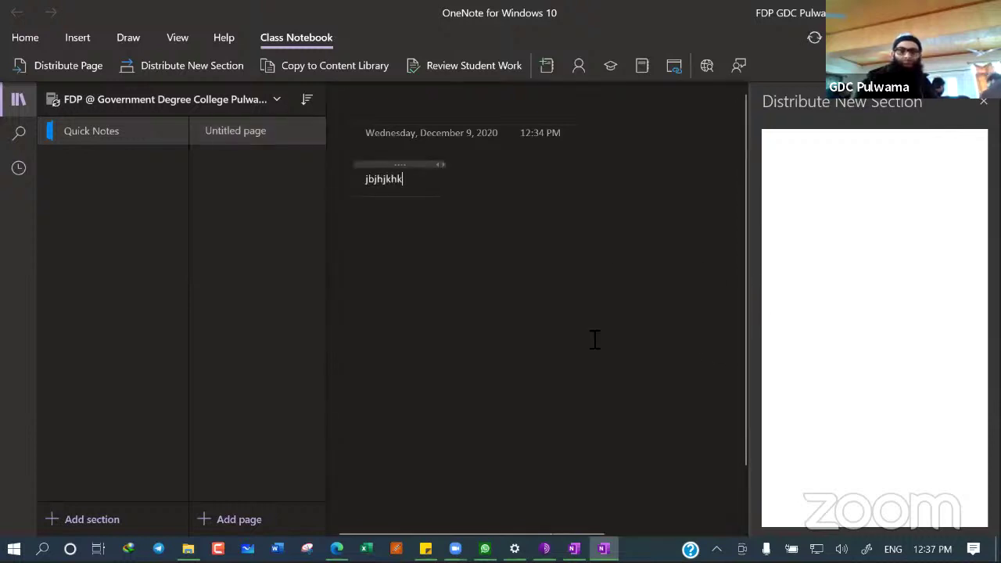
click(425, 276)
text(ljhkjklj)
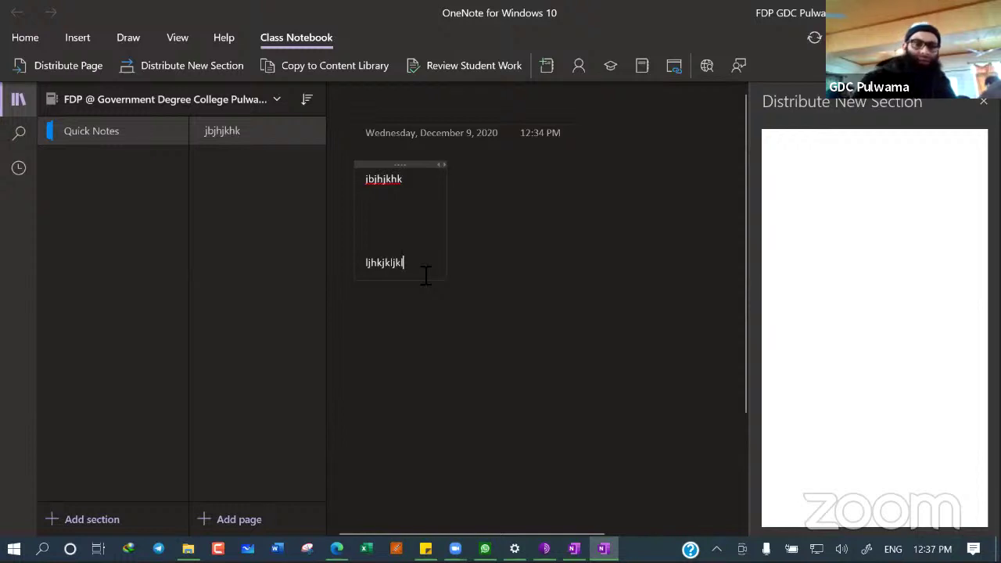
text(kljklj)
Bring up the Quick Notes section's context menu, then switch back to the browser
click(230, 138)
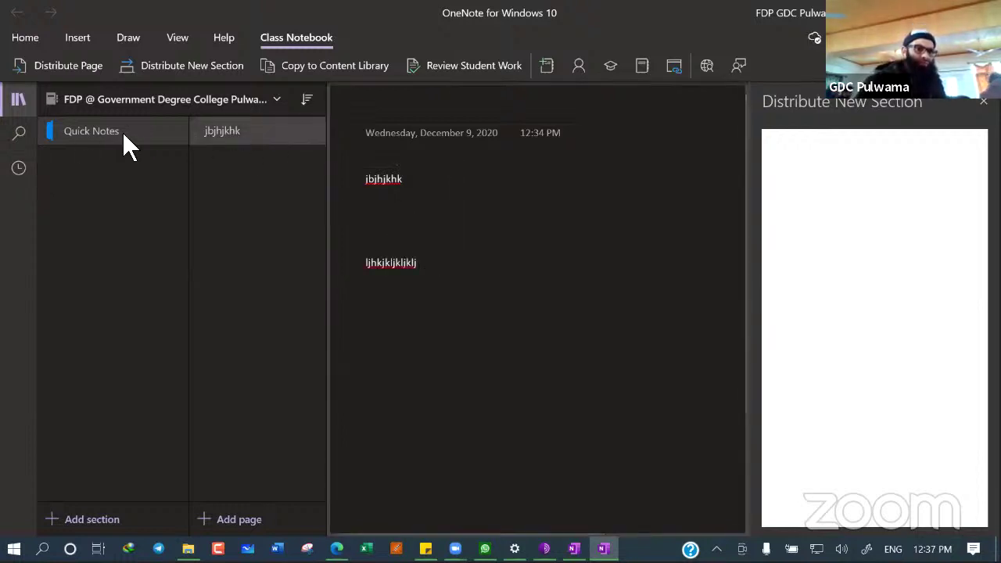
right_click(123, 133)
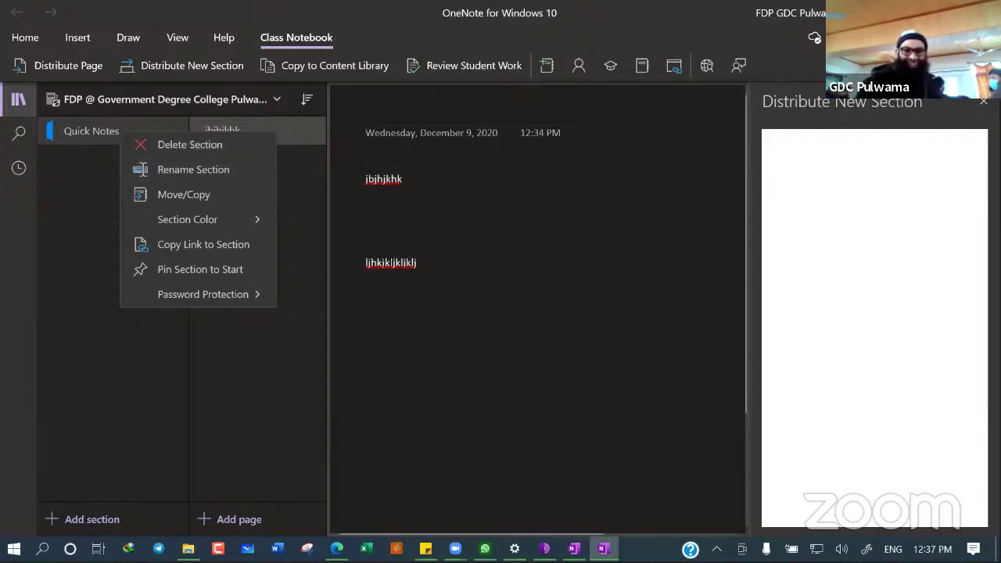
key(alt+Tab)
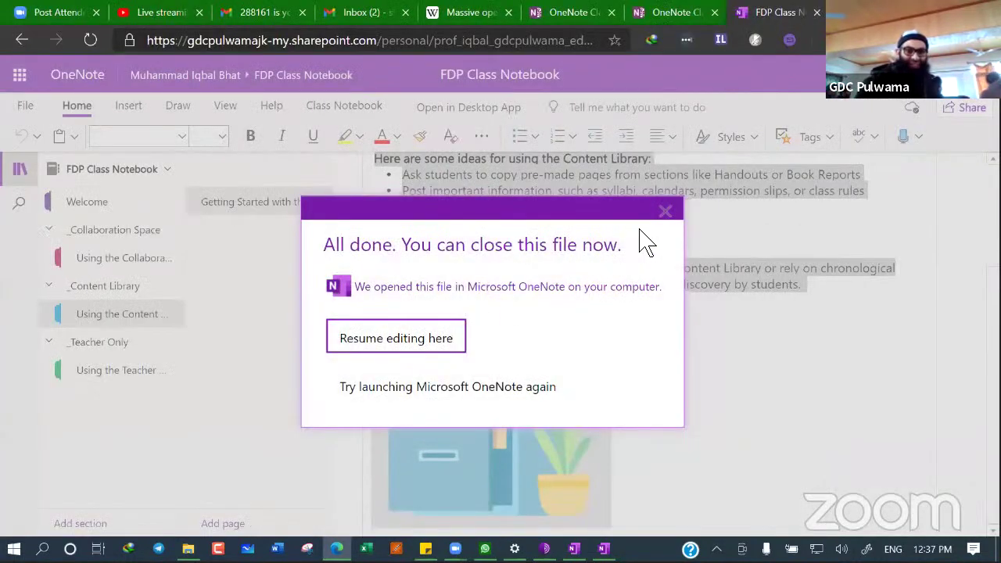
Close the opened-in-desktop notice and scroll back to the top of the Content Library page
click(665, 211)
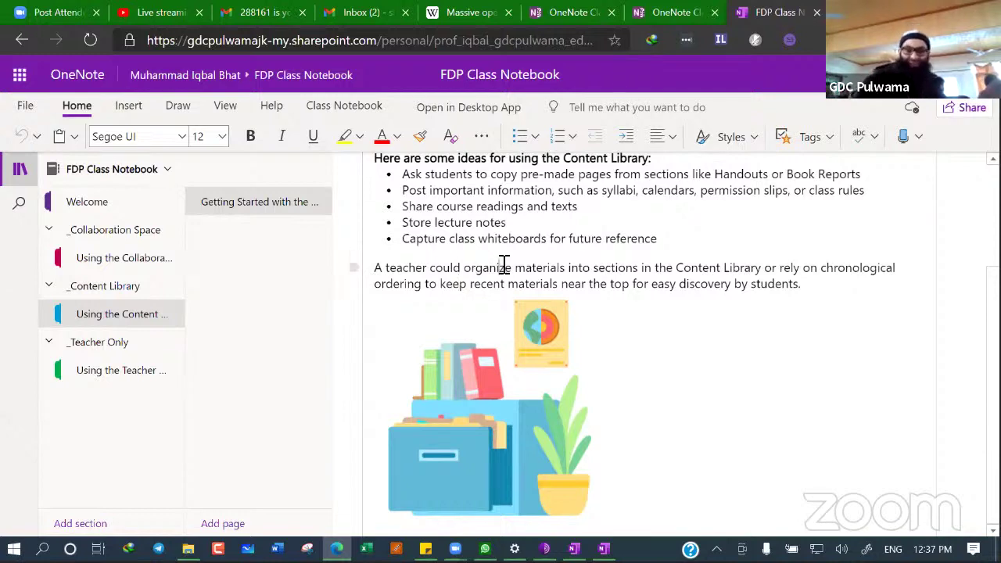
scroll(504, 266, up, 3)
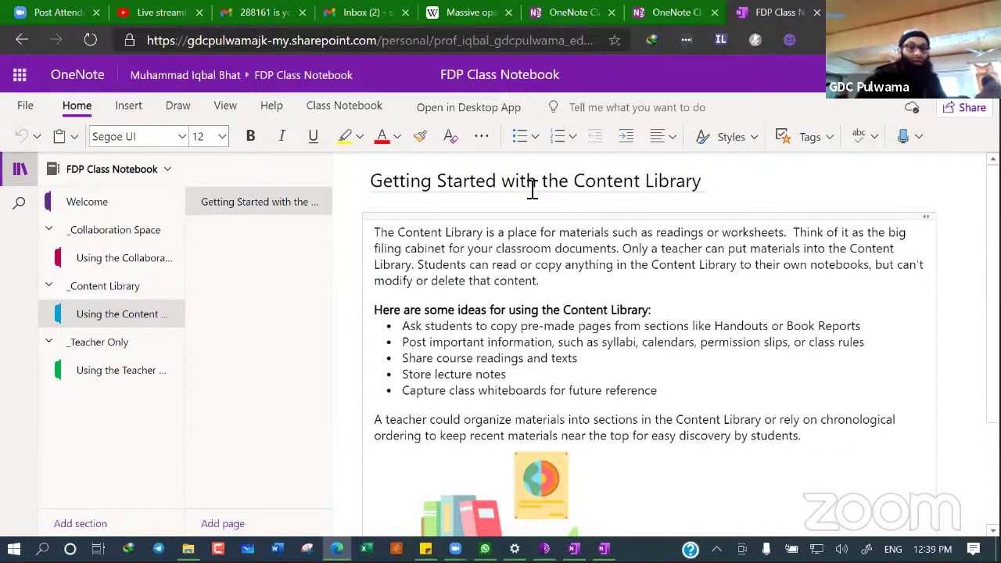
Go to the Office.com home page and briefly show, then close, the Office apps list
click(19, 81)
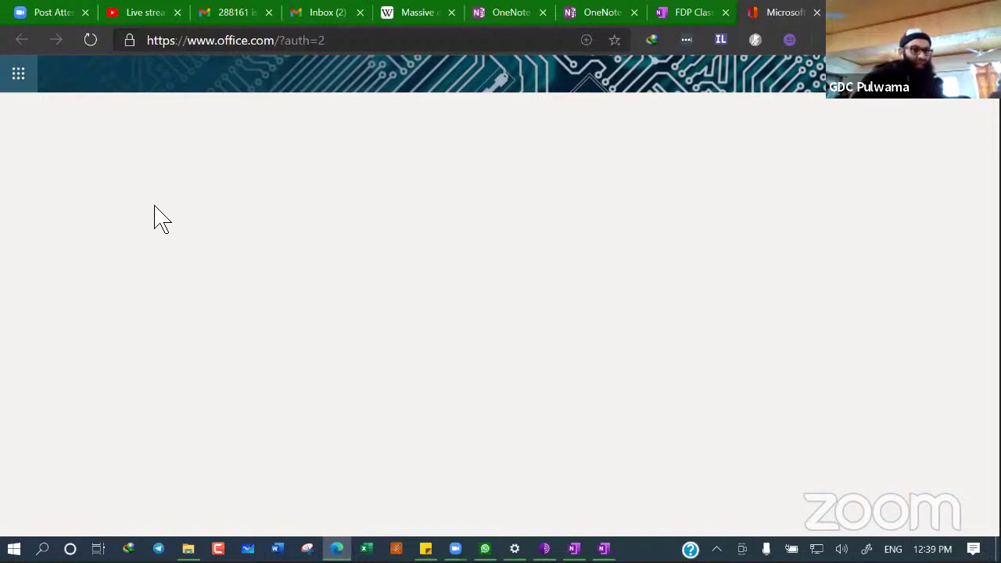
click(20, 78)
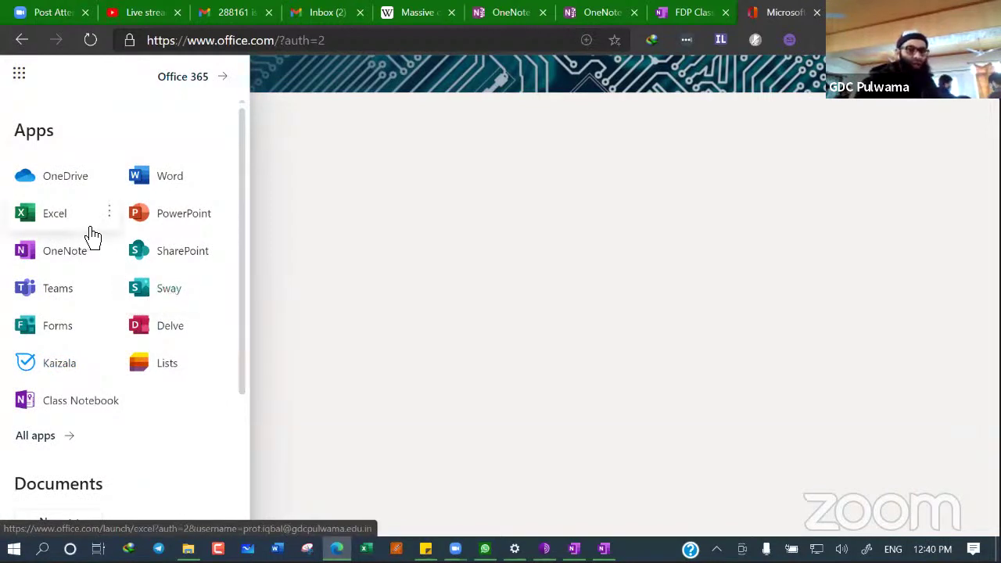
click(350, 275)
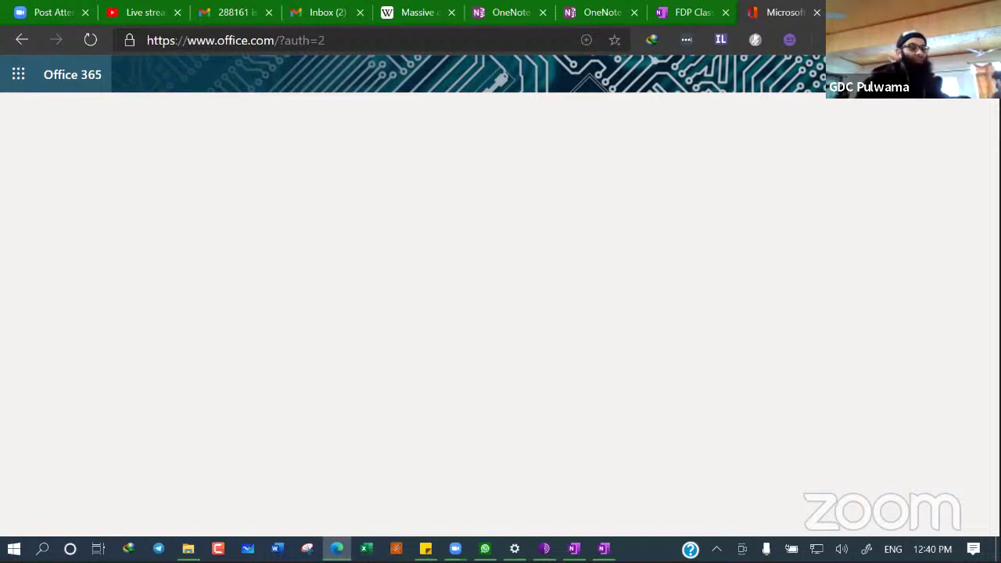
Launch Notepad from the Start menu by searching 'note', then close it
click(14, 548)
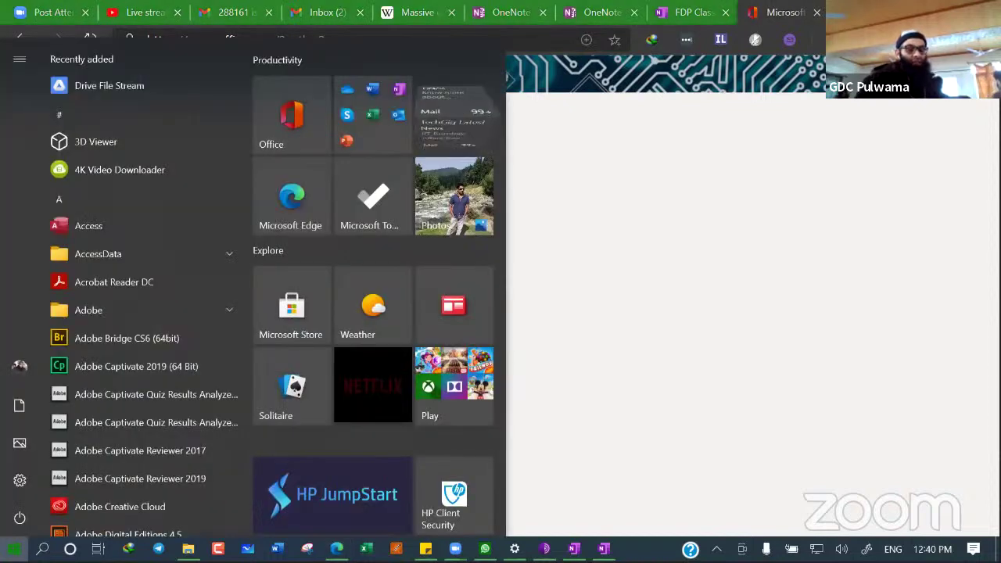
text(note)
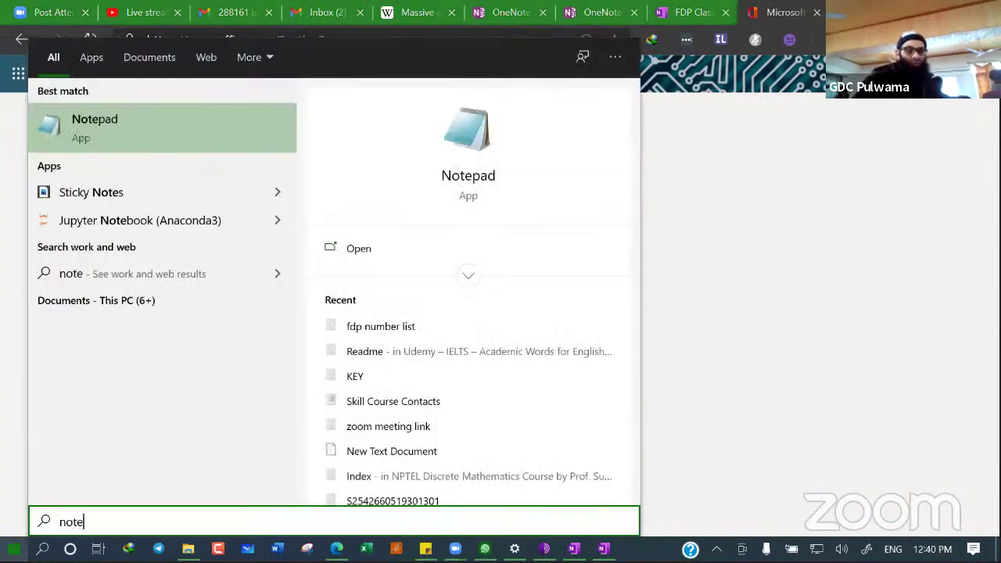
key(Return)
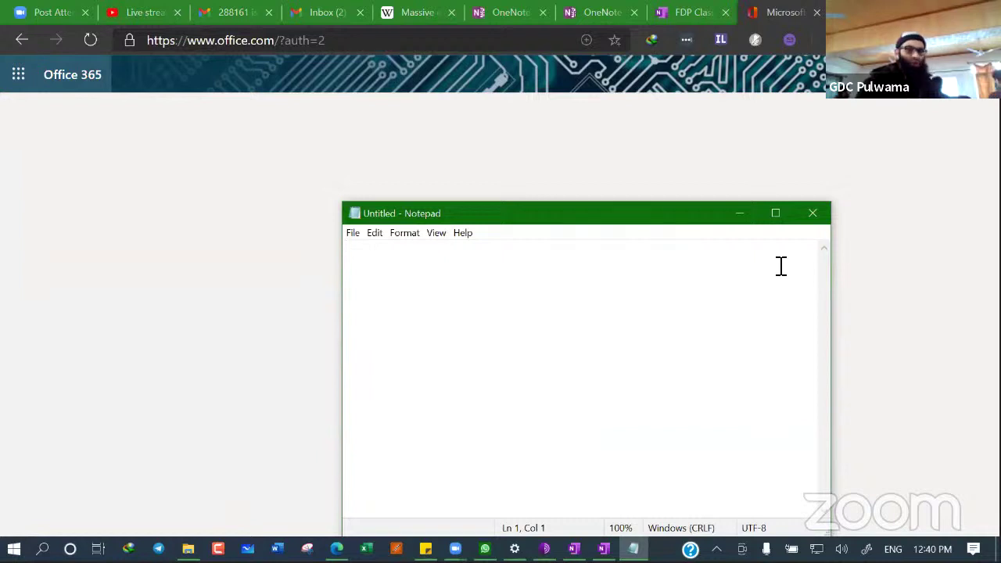
click(814, 219)
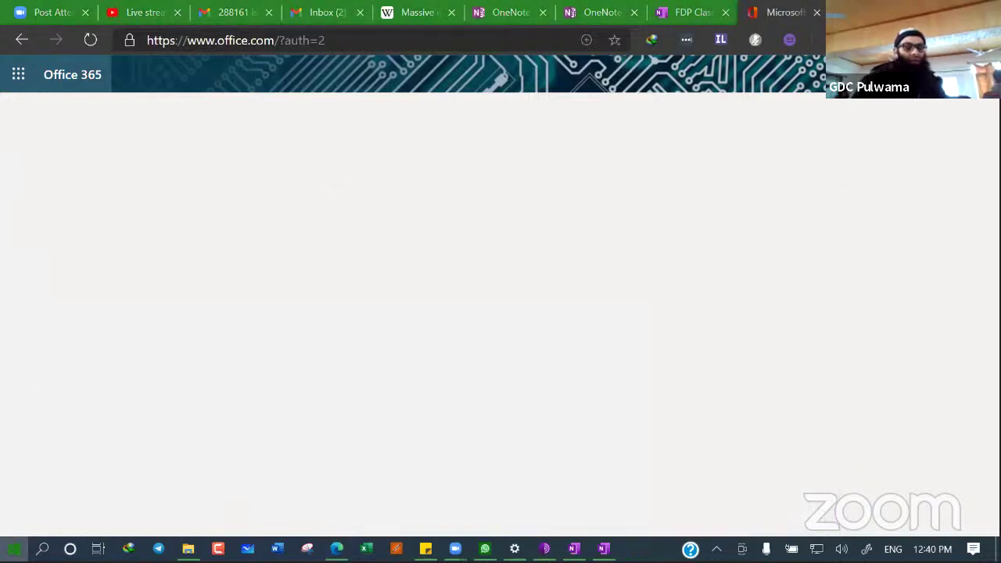
Open and close WordPad, then search Start for 'word' so Word is the best match
key(super)
text(word)
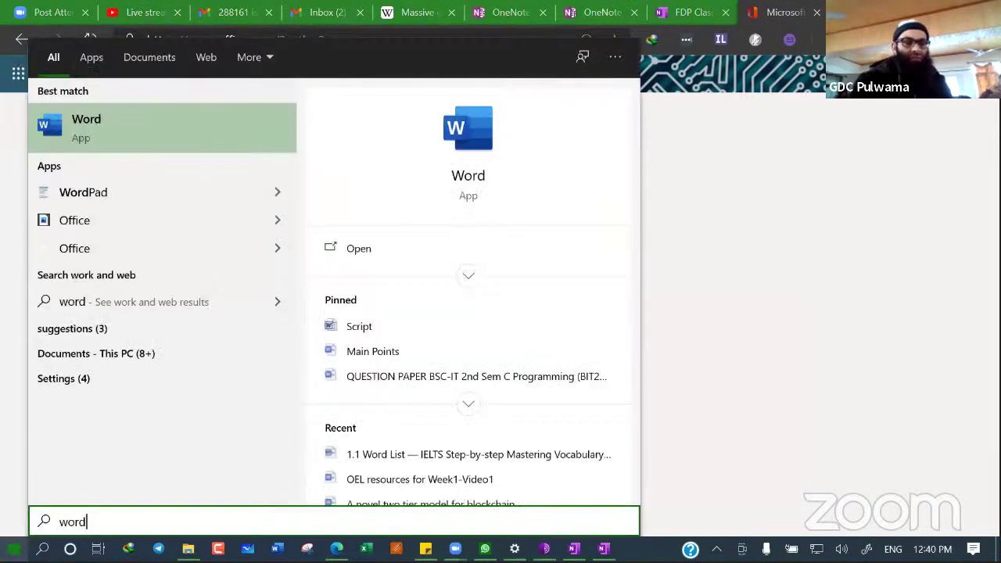
click(97, 198)
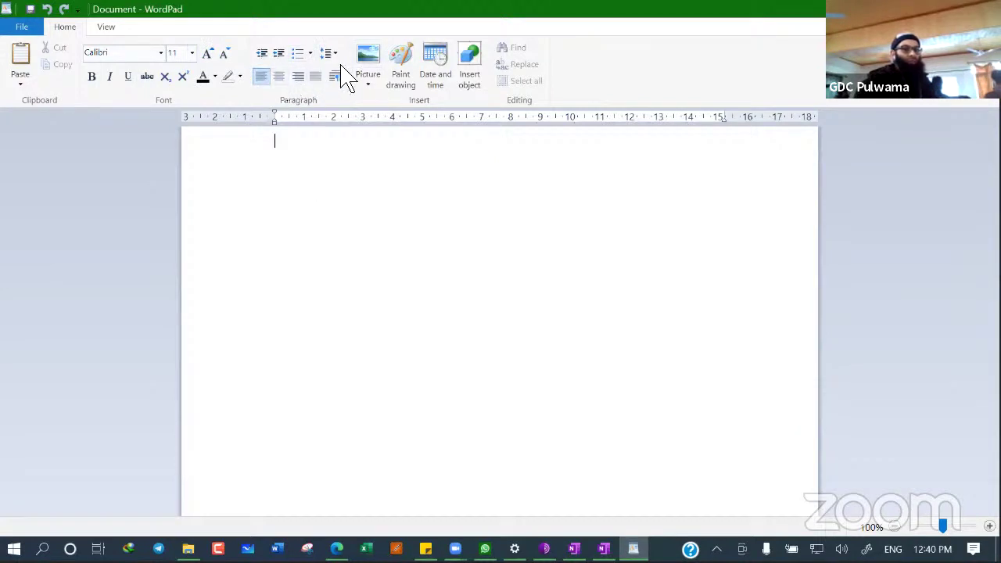
key(alt+F4)
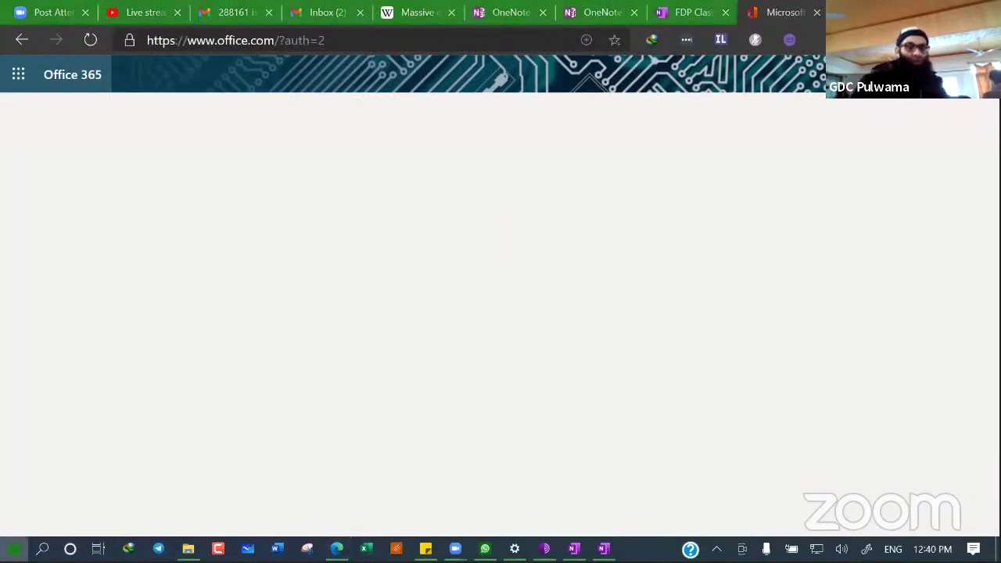
key(super)
text(word)
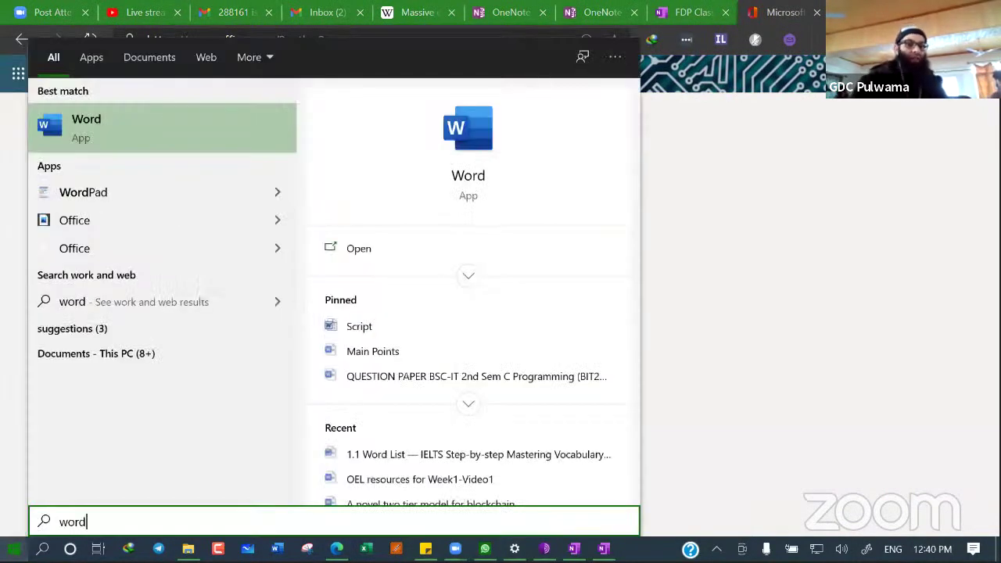
Launch Word, create a blank Document1 and bring up the Layout ribbon
click(139, 145)
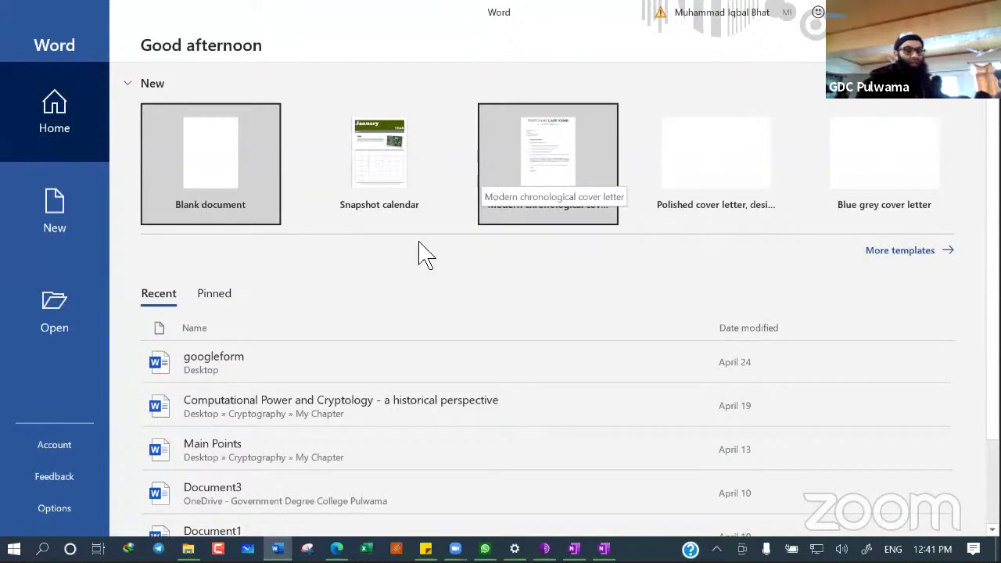
scroll(297, 440, down, 2)
scroll(301, 441, up, 2)
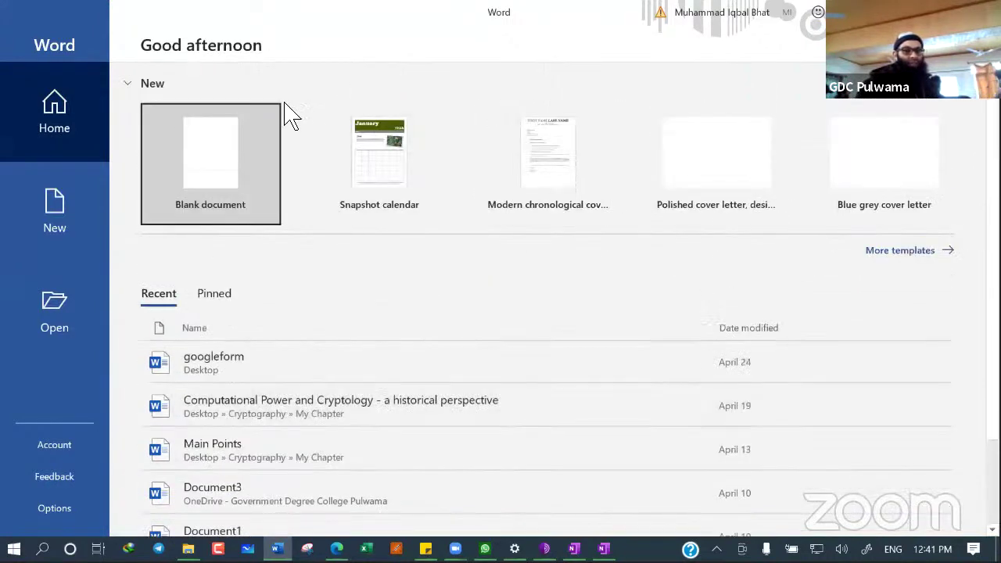
click(215, 160)
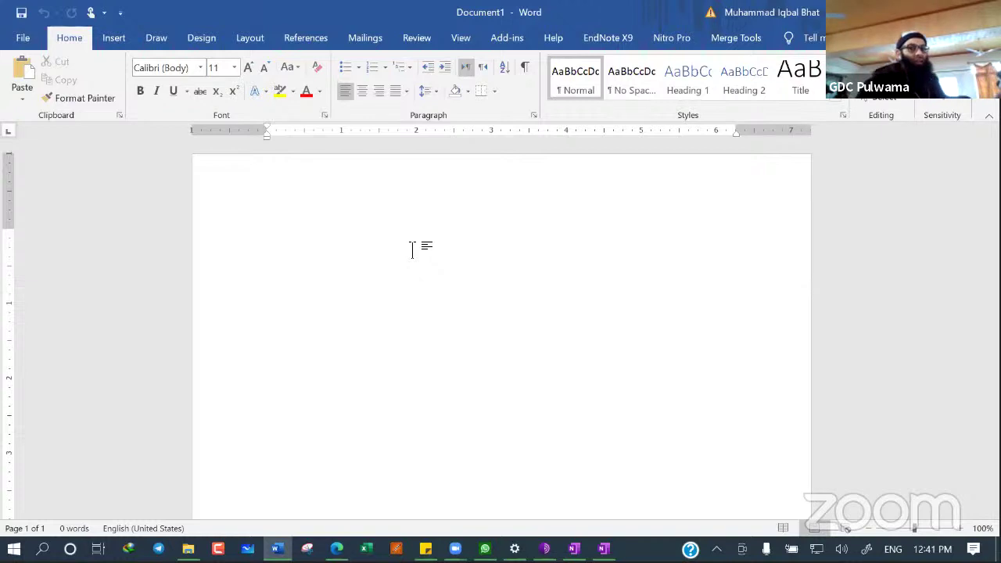
click(250, 39)
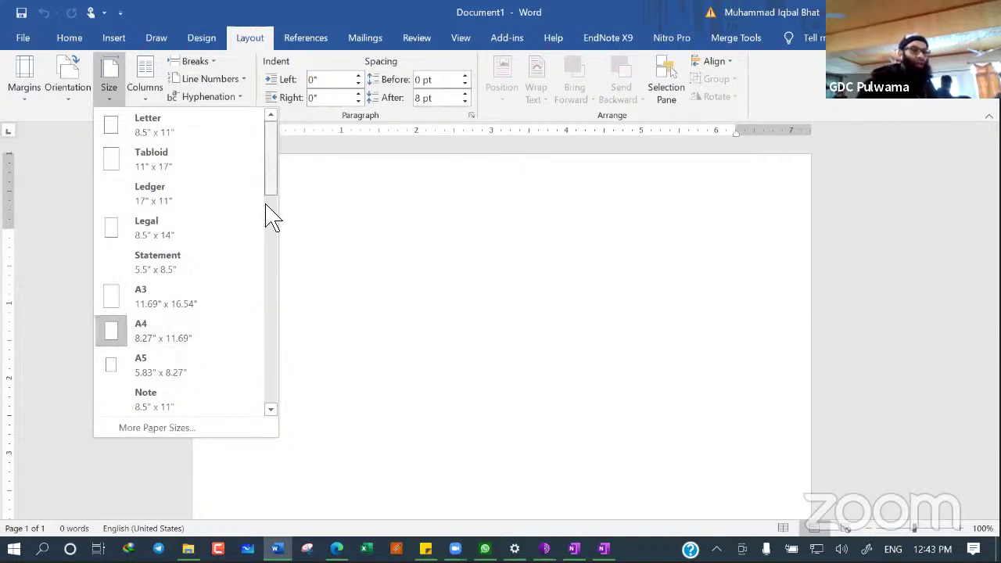
Scroll through the Size list of paper sizes for Document1
mouse_move(268, 217)
mouse_down()
mouse_move(269, 373)
mouse_move(283, 172)
mouse_up()
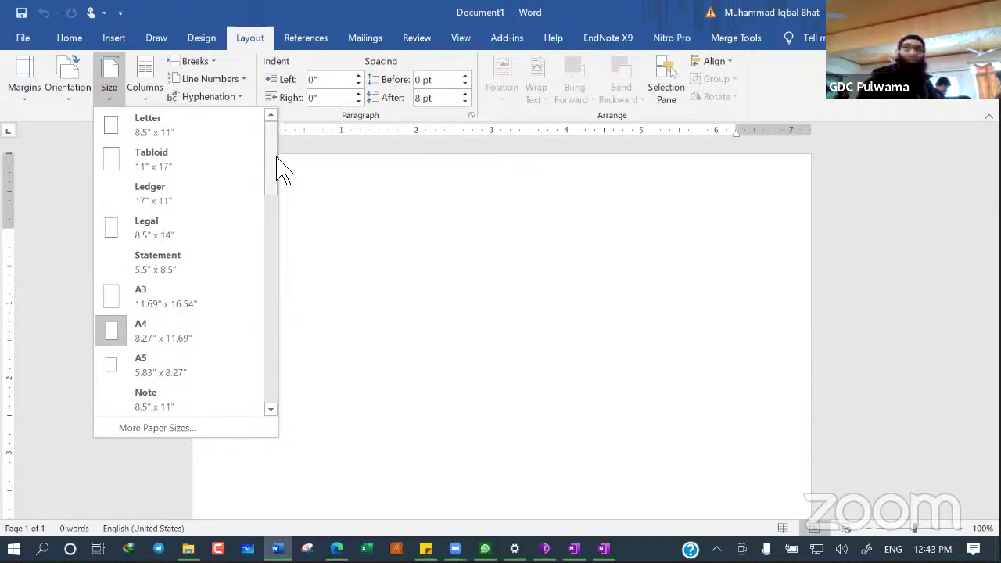
Choose A4 paper, then set the page orientation to Landscape after briefly picking Portrait
click(111, 332)
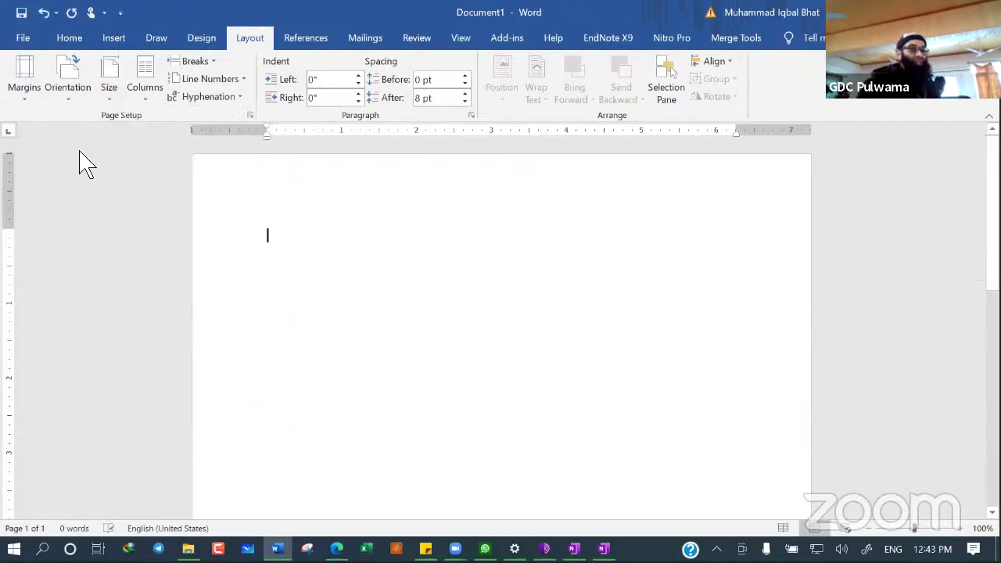
click(73, 107)
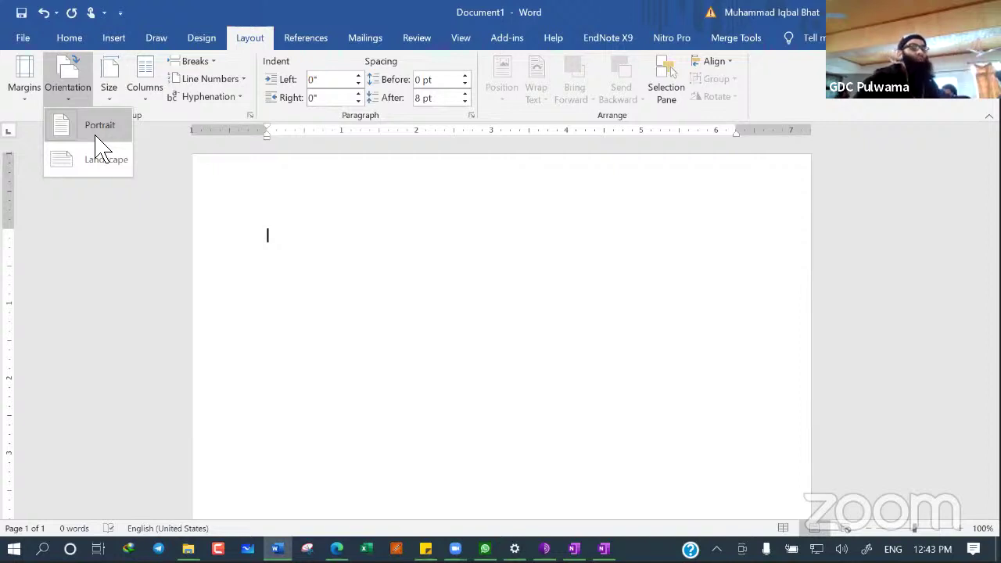
click(95, 138)
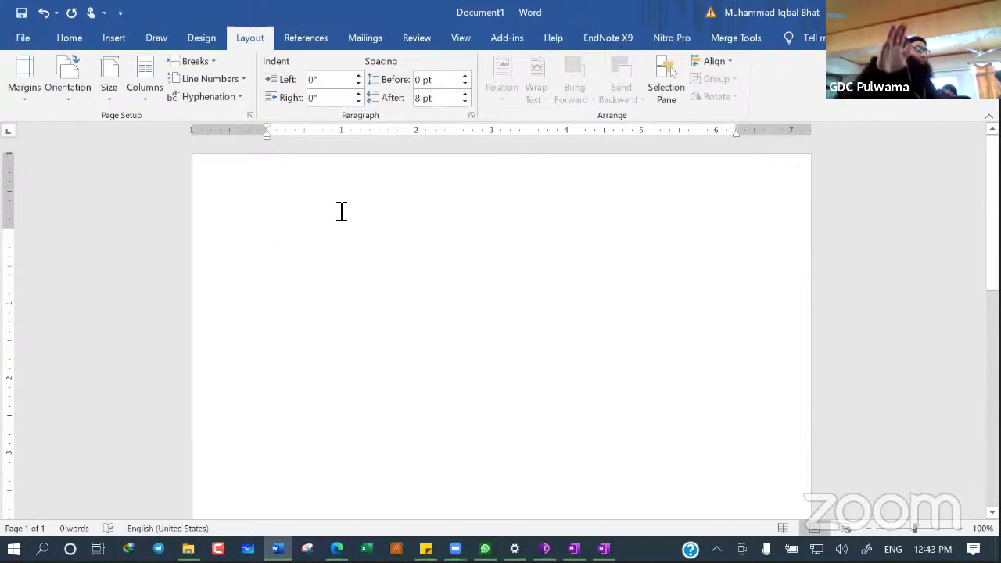
click(69, 98)
click(86, 154)
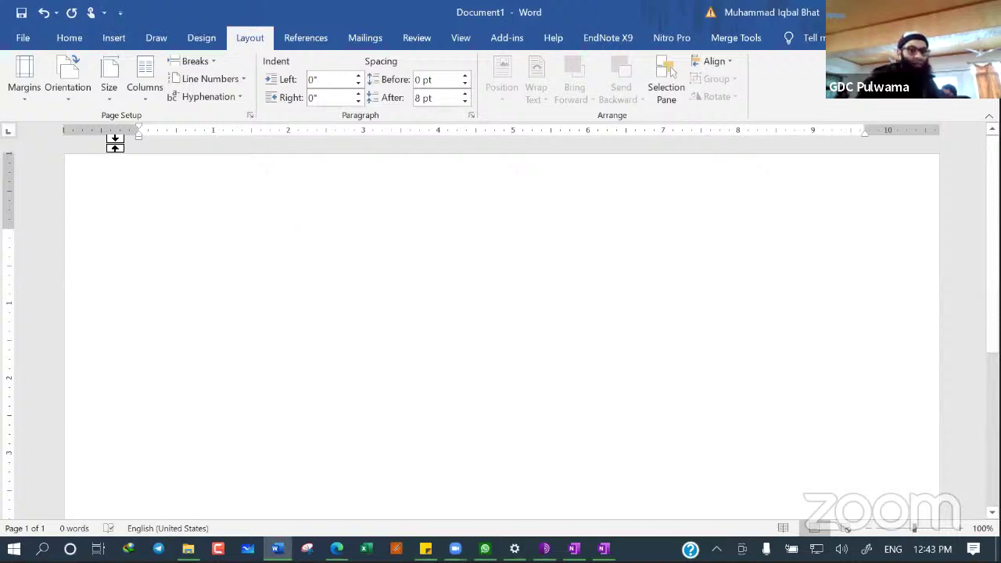
Switch the A4 page back to Portrait and close the Margins presets without choosing one
click(69, 100)
click(91, 132)
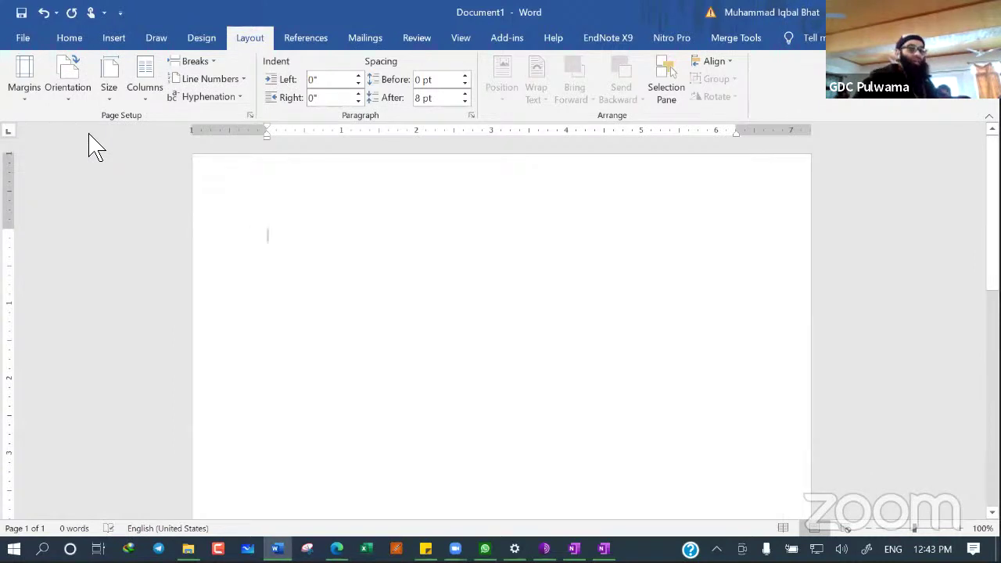
click(23, 107)
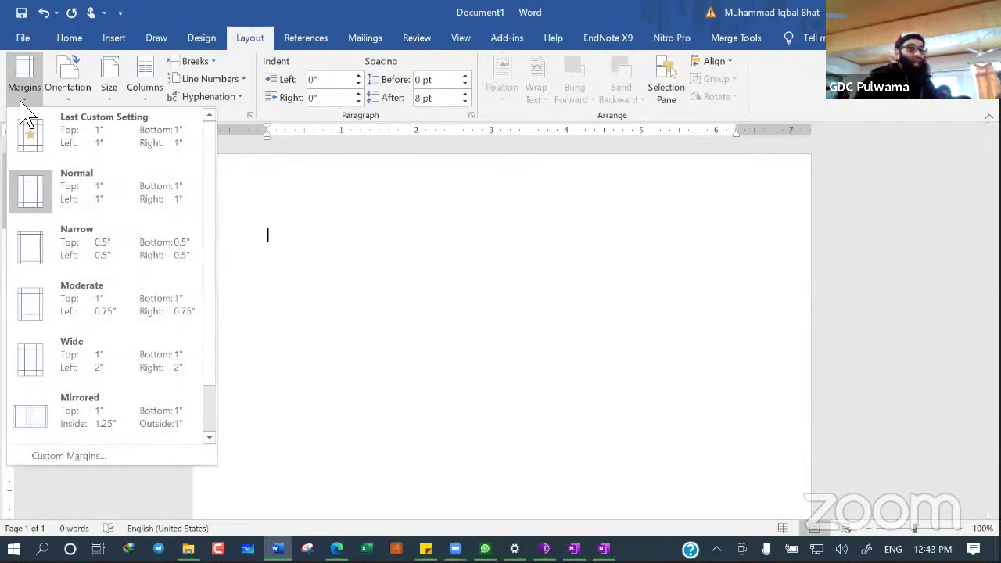
click(23, 106)
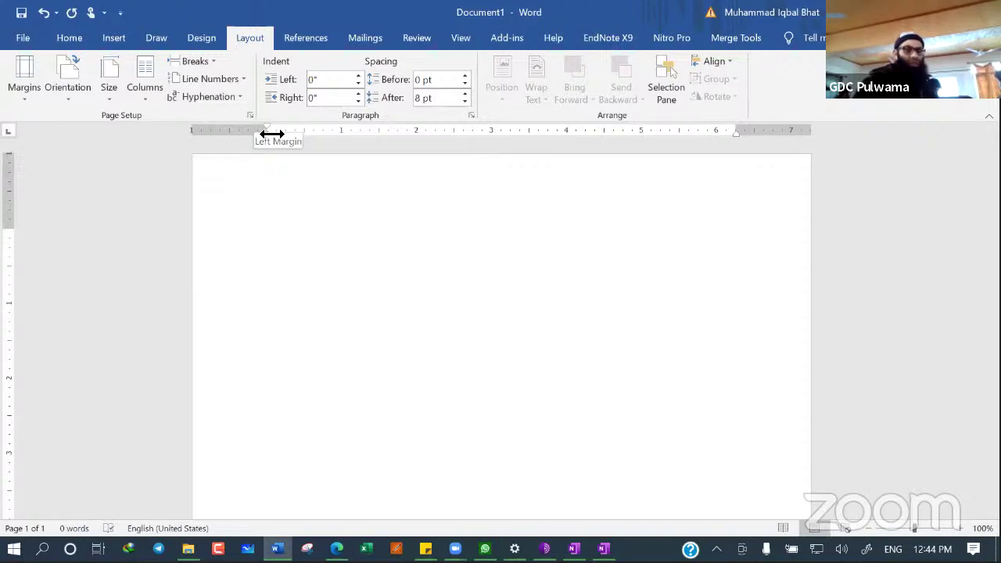
Drag the ruler markers to widen the left margin and shrink the right and top margins
drag(271, 134, 279, 137)
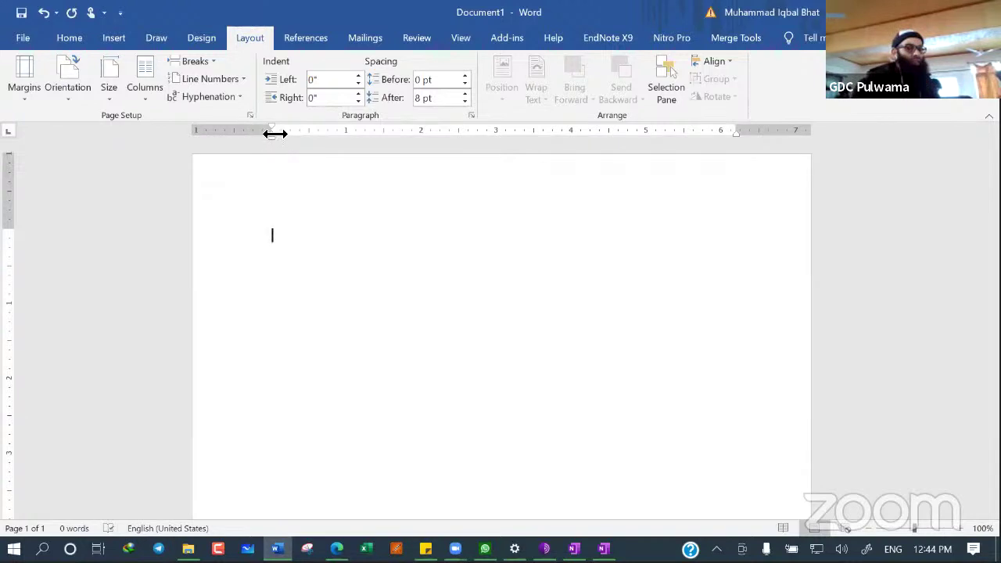
drag(275, 134, 313, 141)
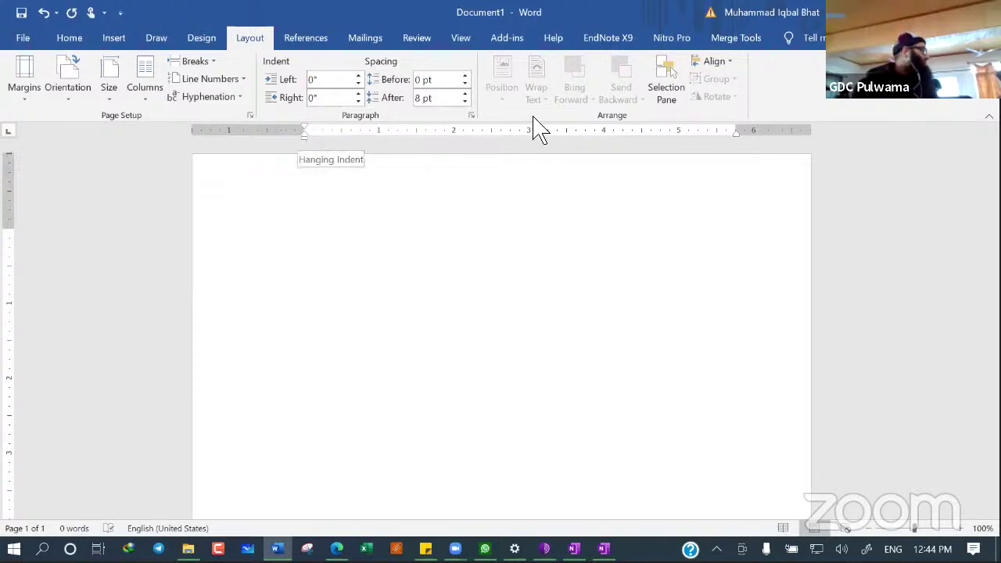
mouse_move(743, 134)
mouse_down()
mouse_move(786, 143)
mouse_move(761, 151)
mouse_up()
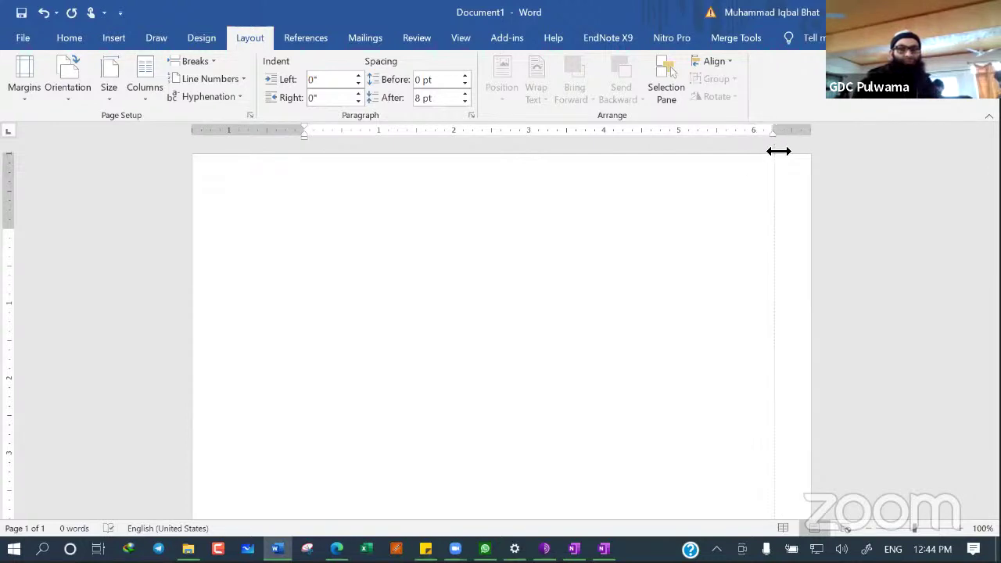
drag(761, 151, 773, 148)
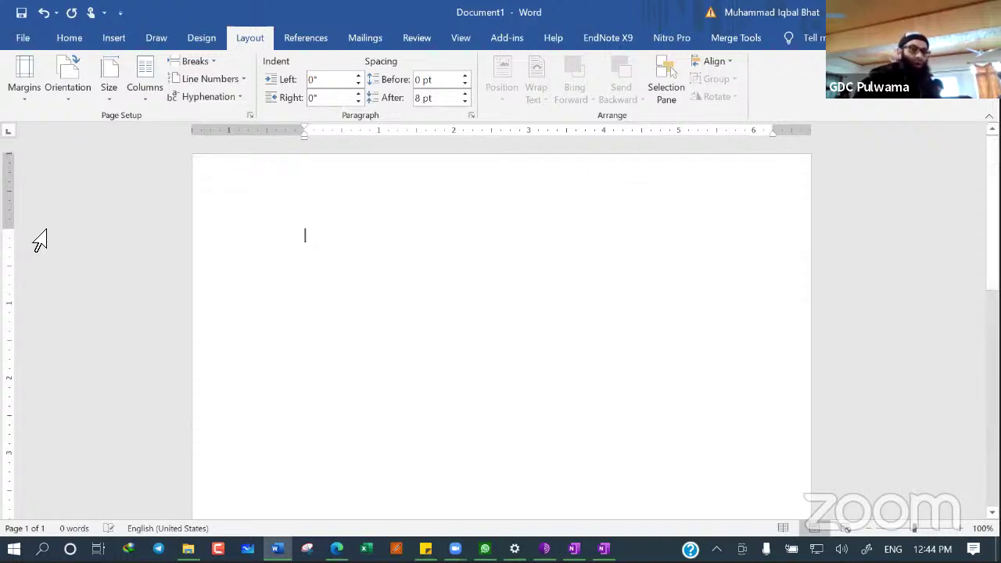
drag(10, 228, 10, 193)
scroll(31, 290, down, 5)
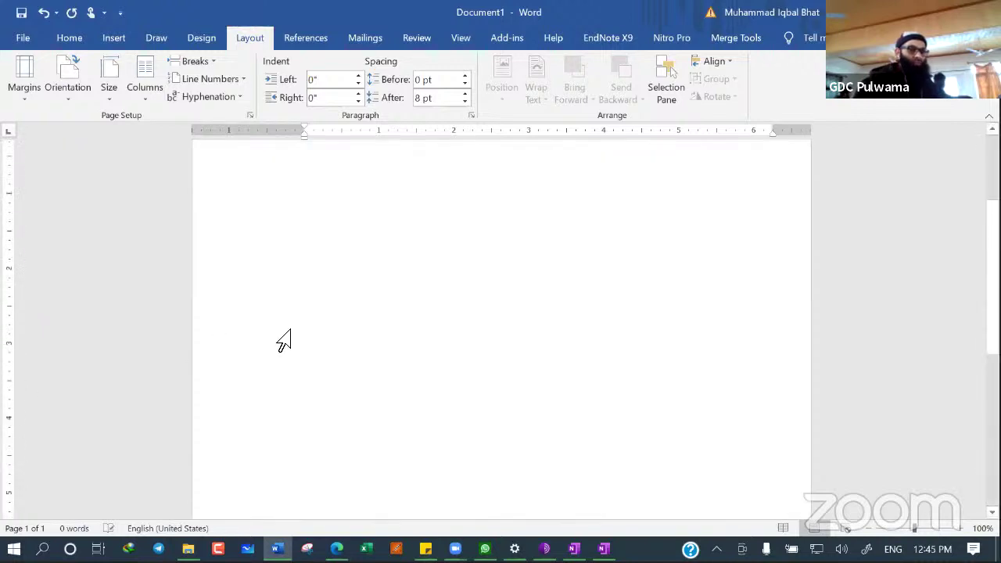
scroll(283, 340, up, 5)
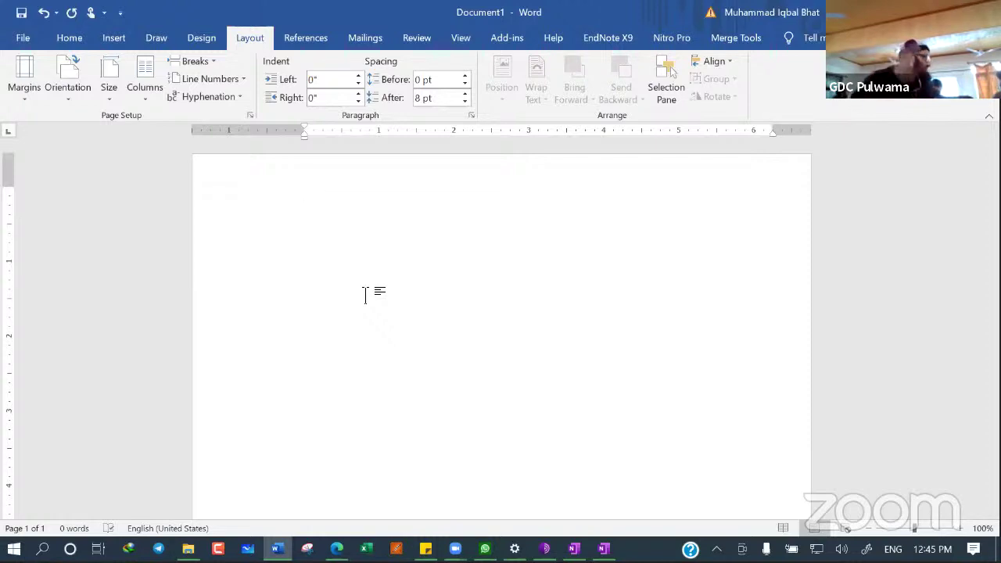
click(151, 100)
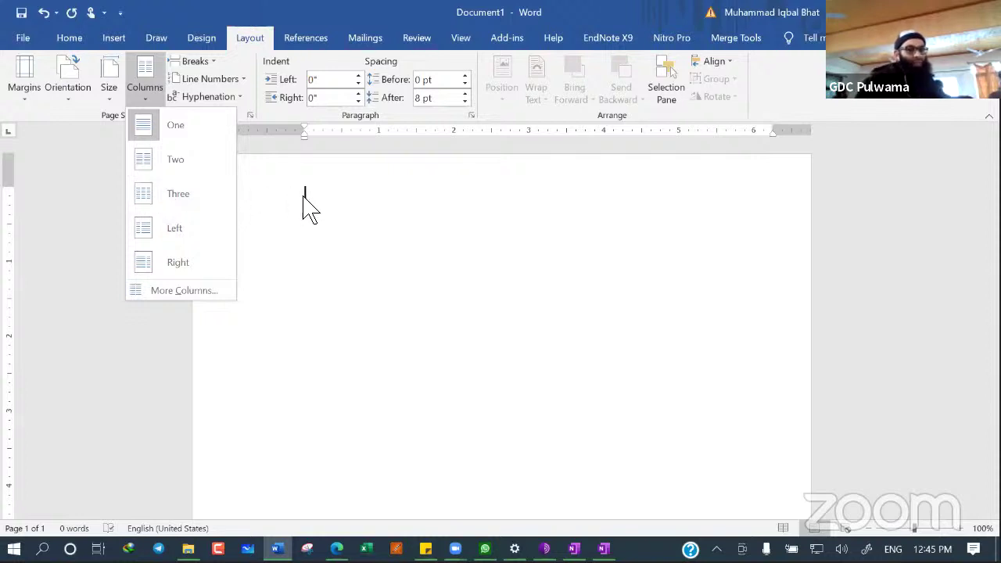
click(215, 62)
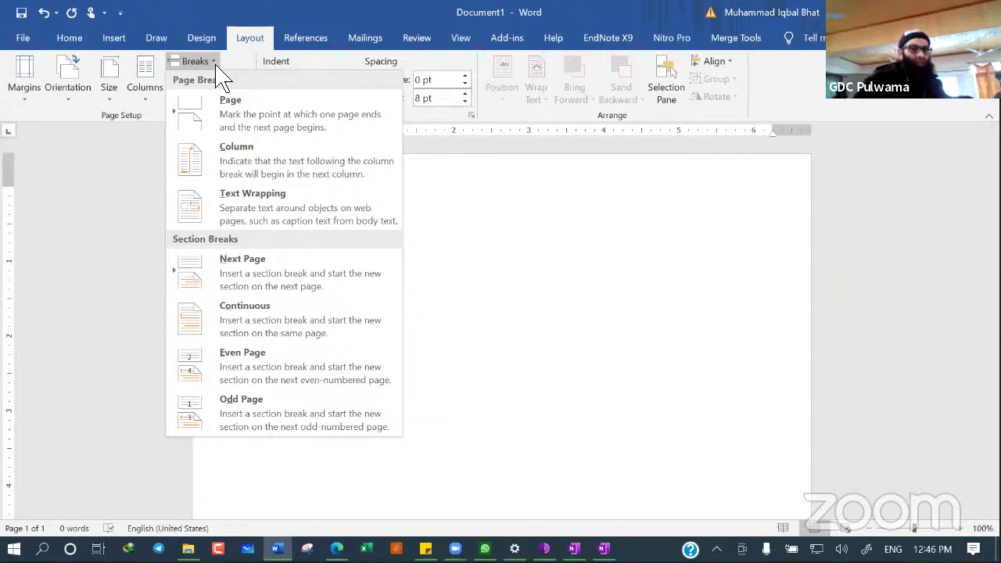
click(539, 254)
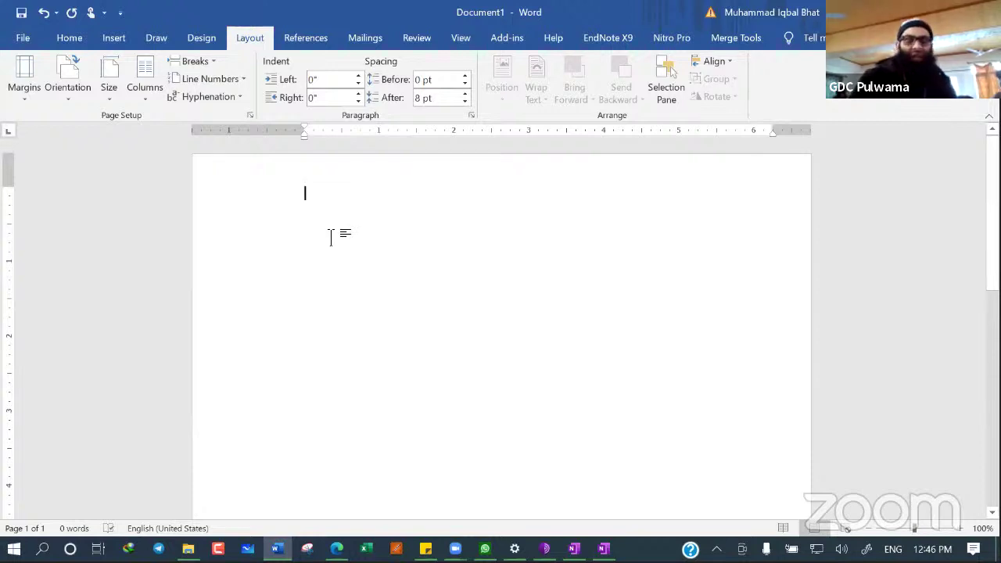
Enter =rand(10,10) to generate 1583 words of sample paragraphs, then scroll through them
text(=rand()
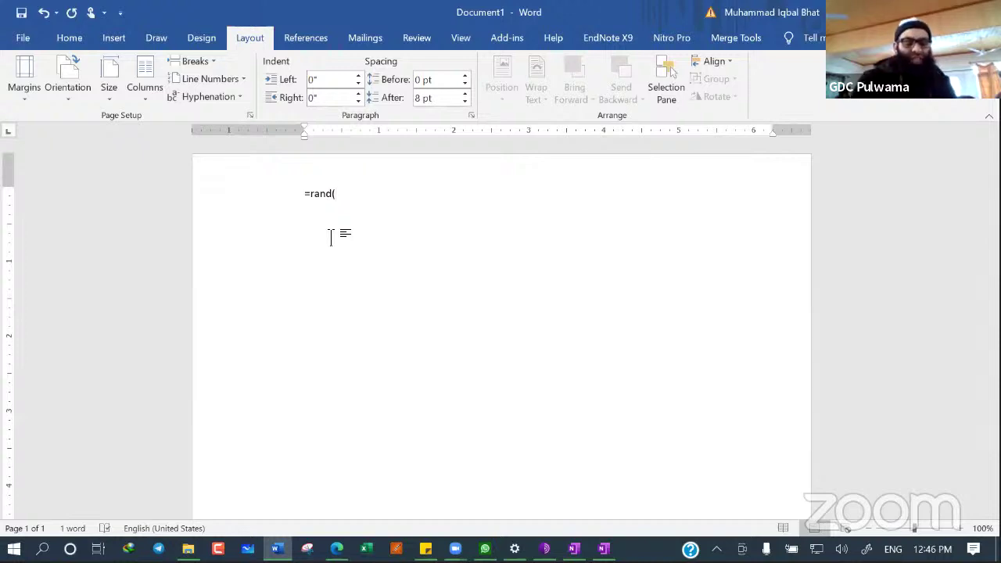
text(10,)
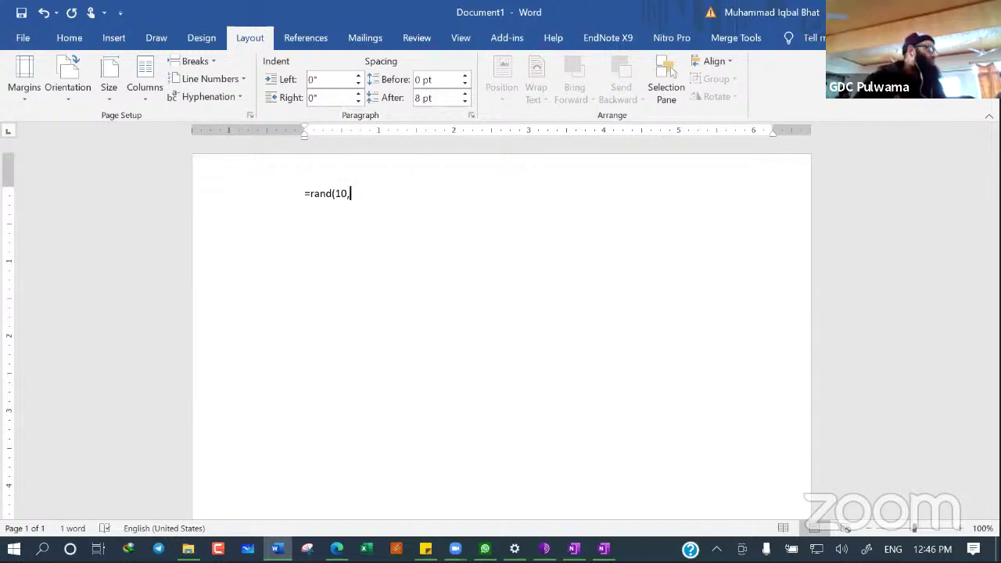
text(10)
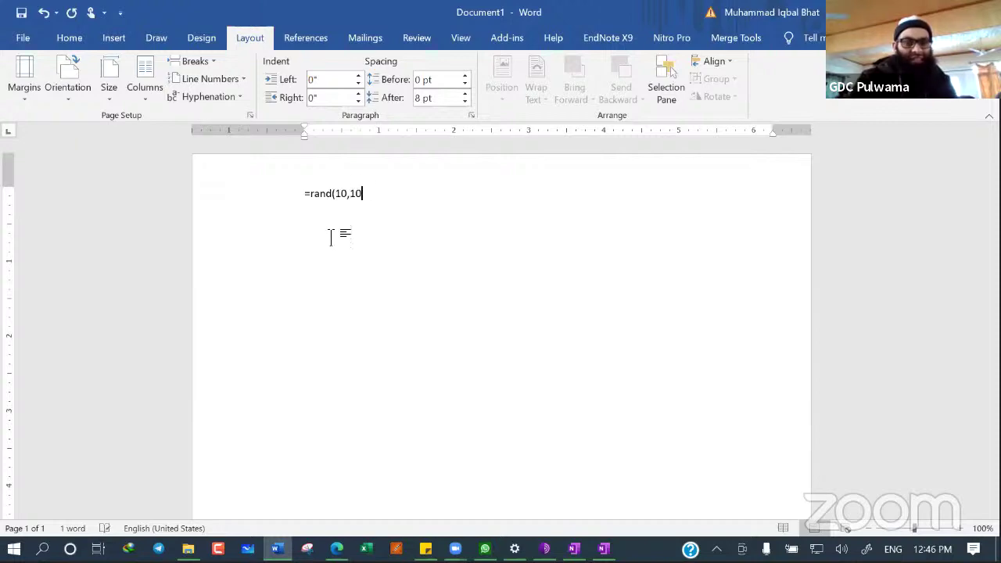
text())
key(Return)
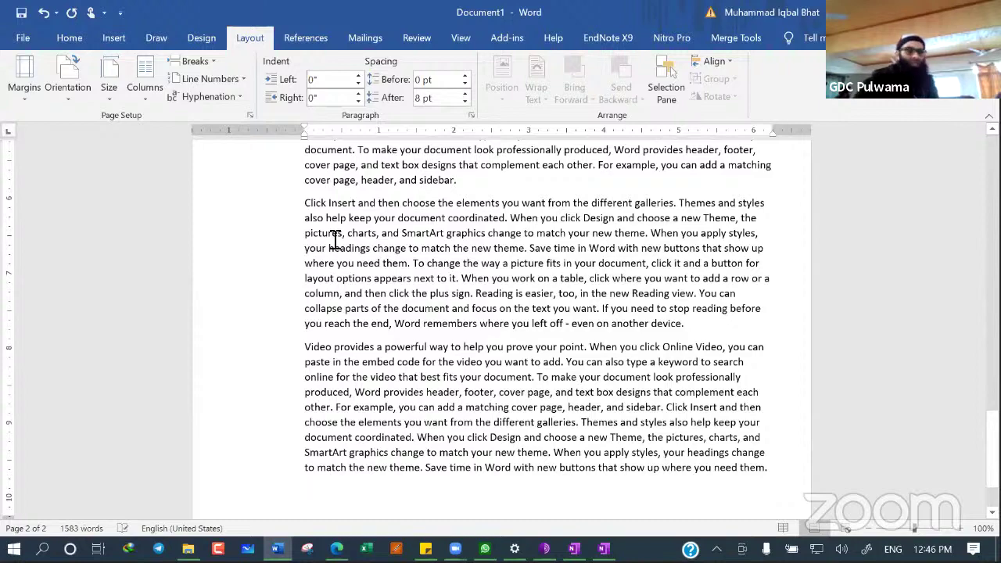
scroll(503, 469, up, 5)
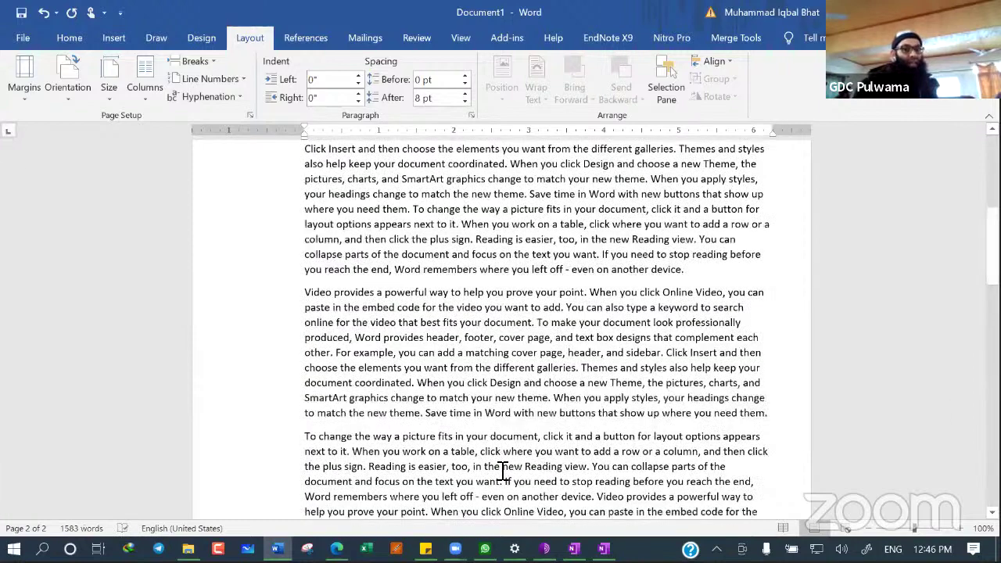
scroll(502, 472, up, 5)
scroll(503, 474, up, 5)
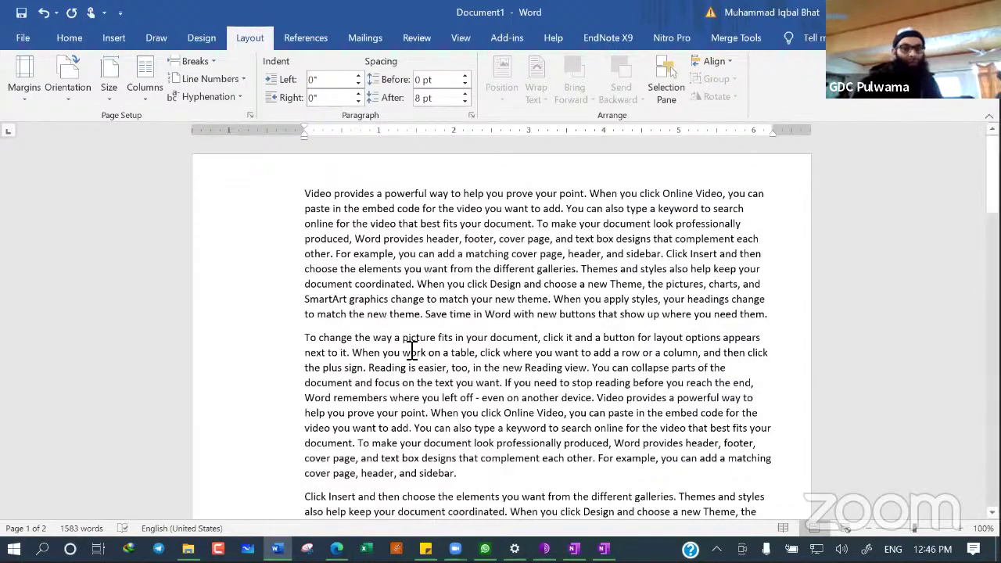
scroll(386, 318, down, 3)
scroll(387, 318, down, 5)
scroll(386, 318, down, 8)
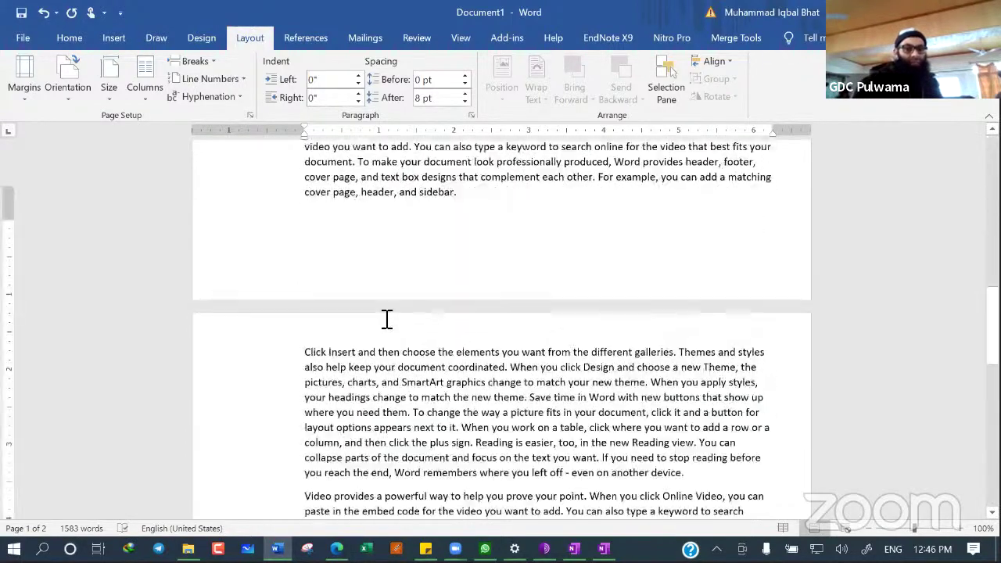
scroll(386, 318, down, 8)
scroll(386, 318, down, 6)
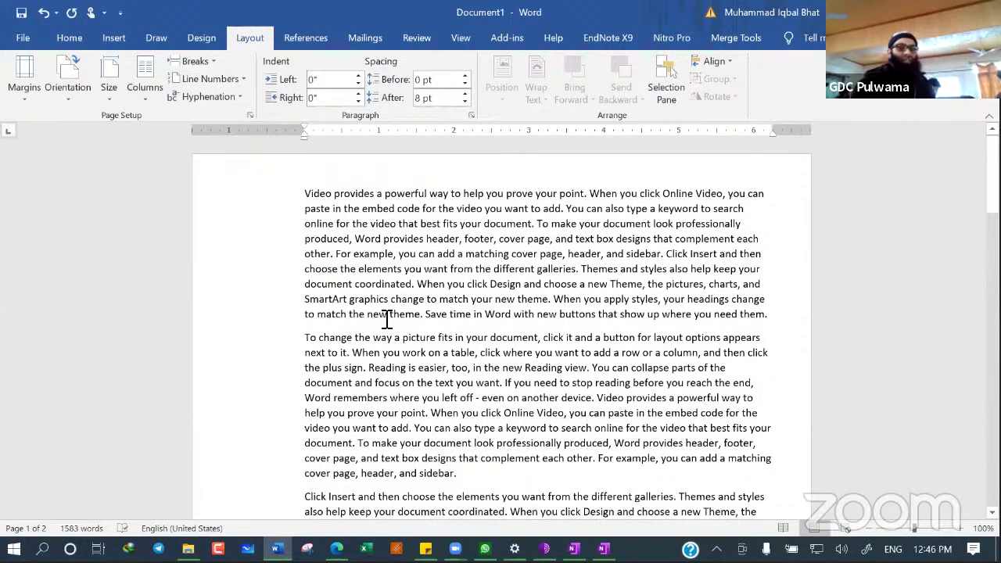
Select the first sample paragraph, then put the cursor before its first word
drag(305, 193, 462, 308)
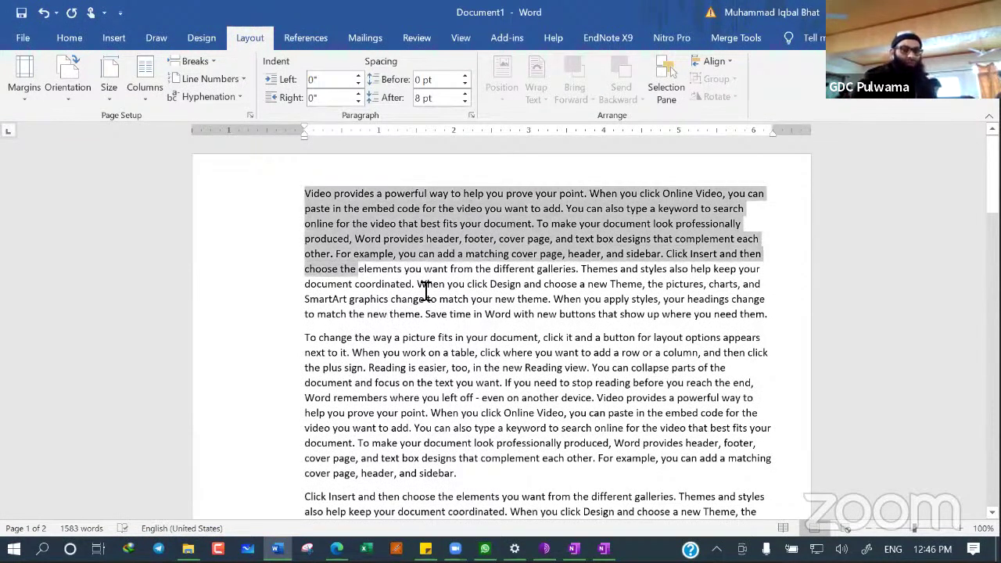
click(308, 197)
drag(308, 196, 769, 320)
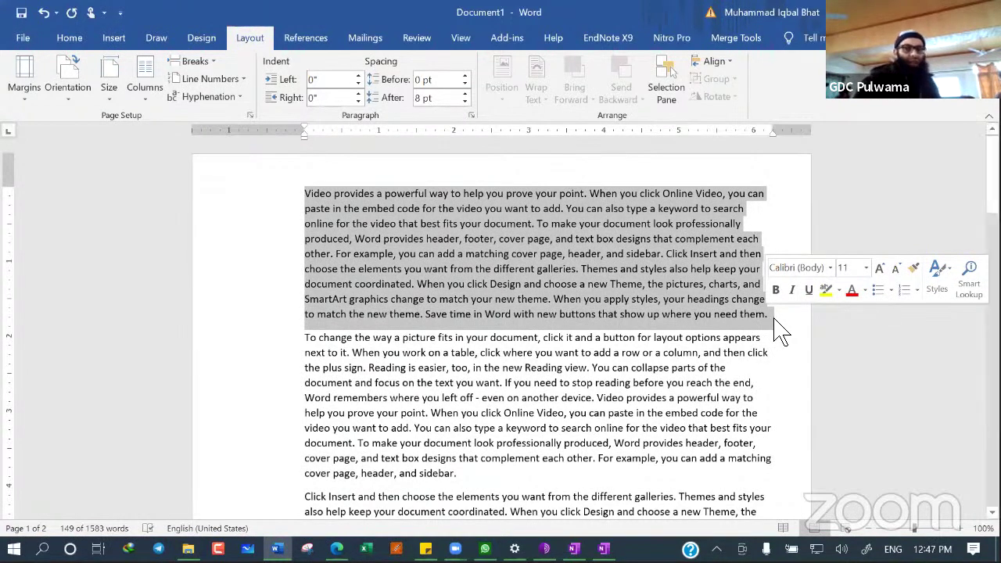
click(775, 330)
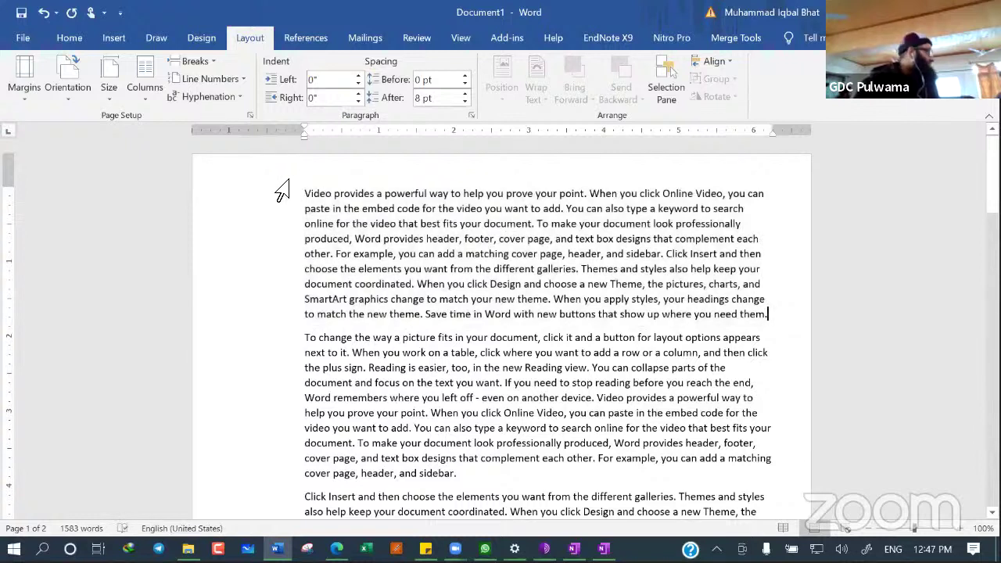
click(307, 195)
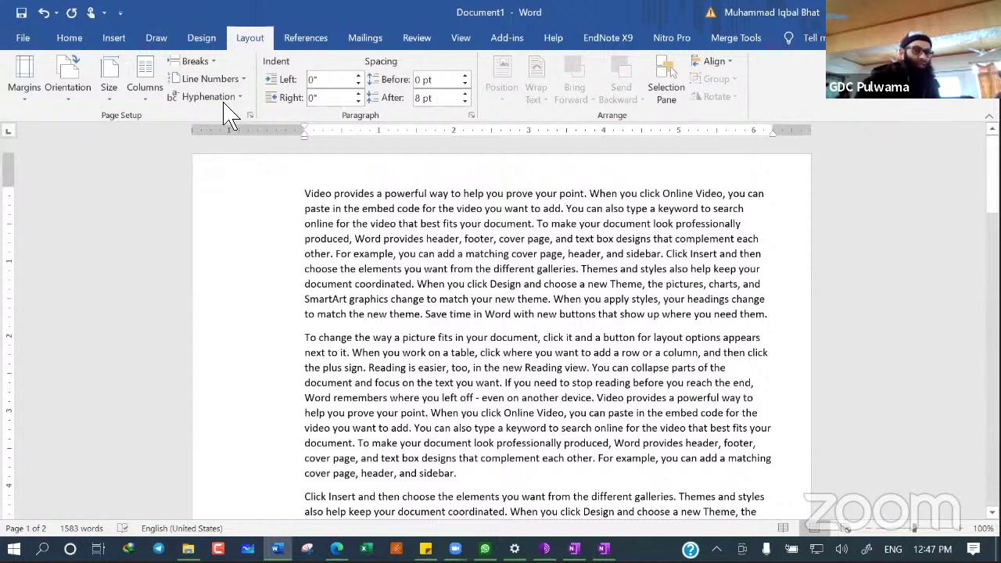
Place the insertion point at the end of the first paragraph and show the Breaks list
click(201, 61)
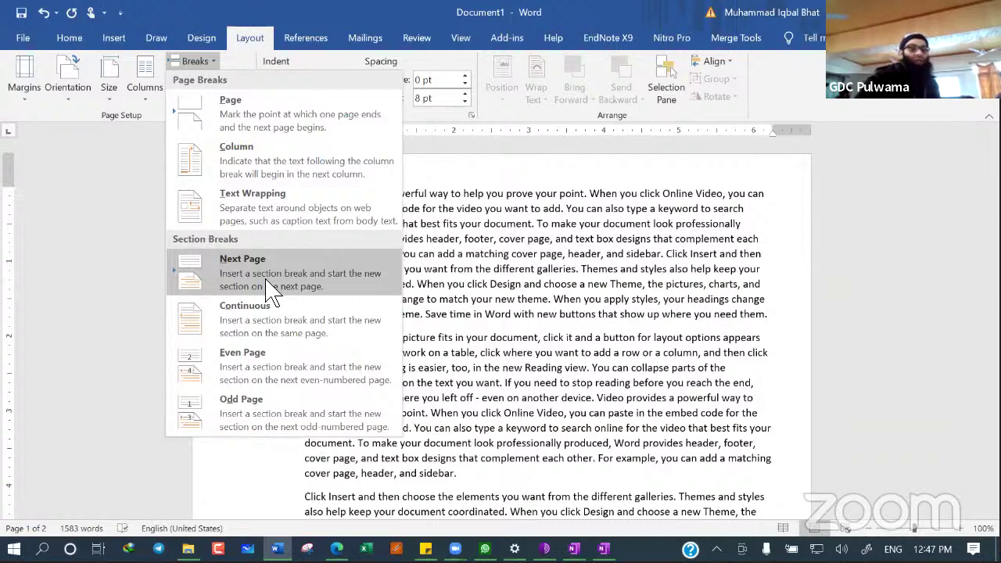
click(772, 315)
click(772, 315)
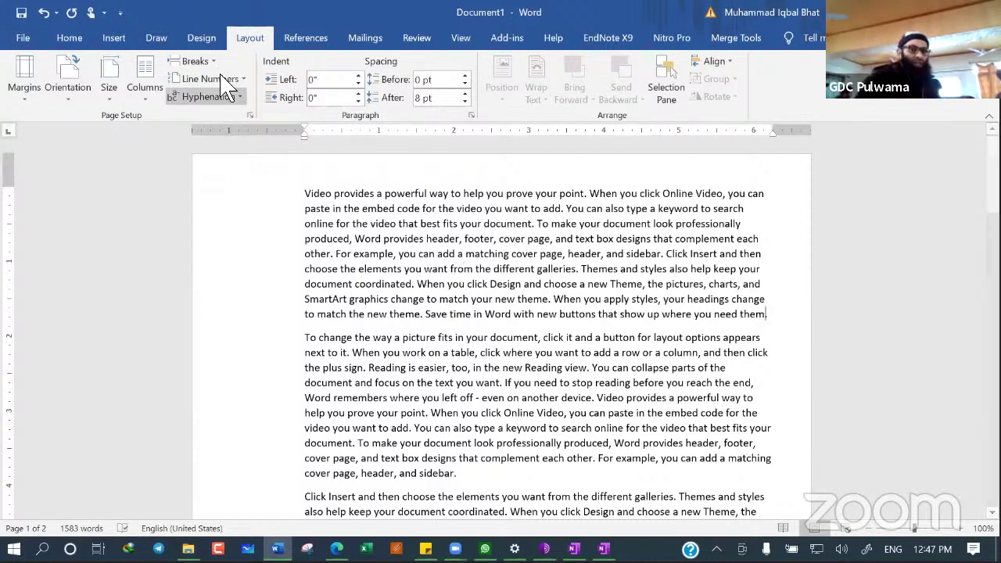
click(194, 61)
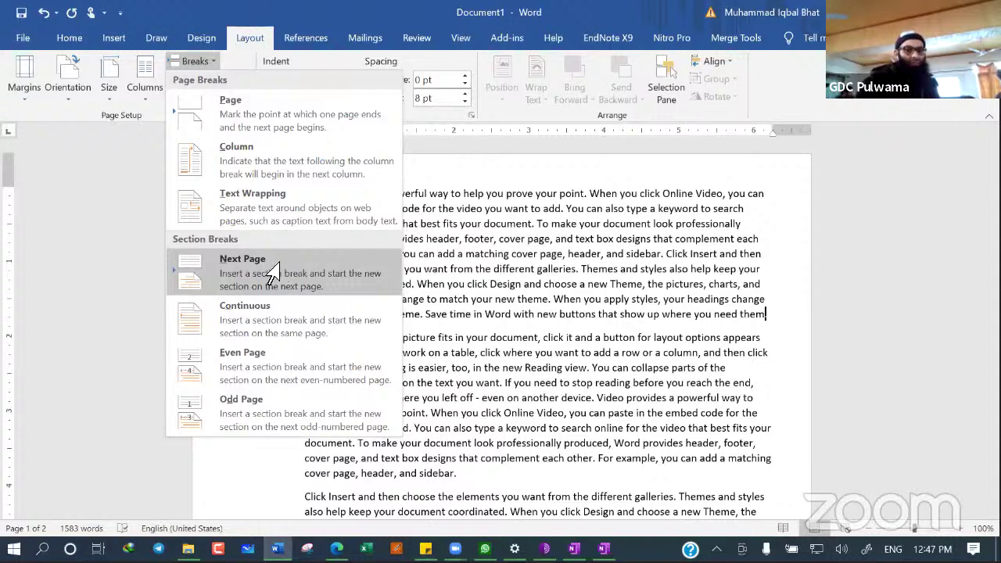
Insert a Next Page break, remove it, then insert a Continuous section break after paragraph one
click(273, 274)
scroll(423, 265, up, 5)
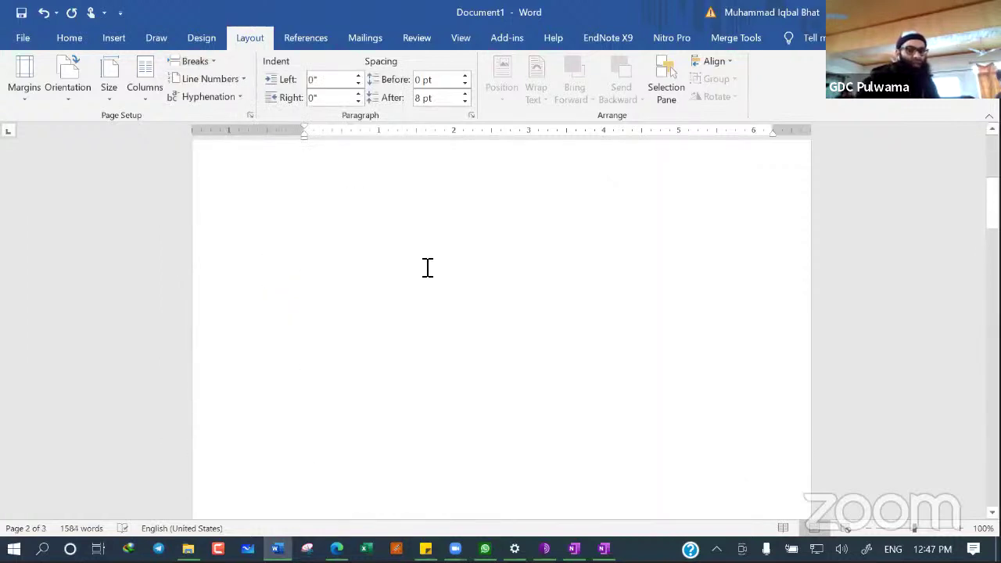
scroll(423, 266, up, 10)
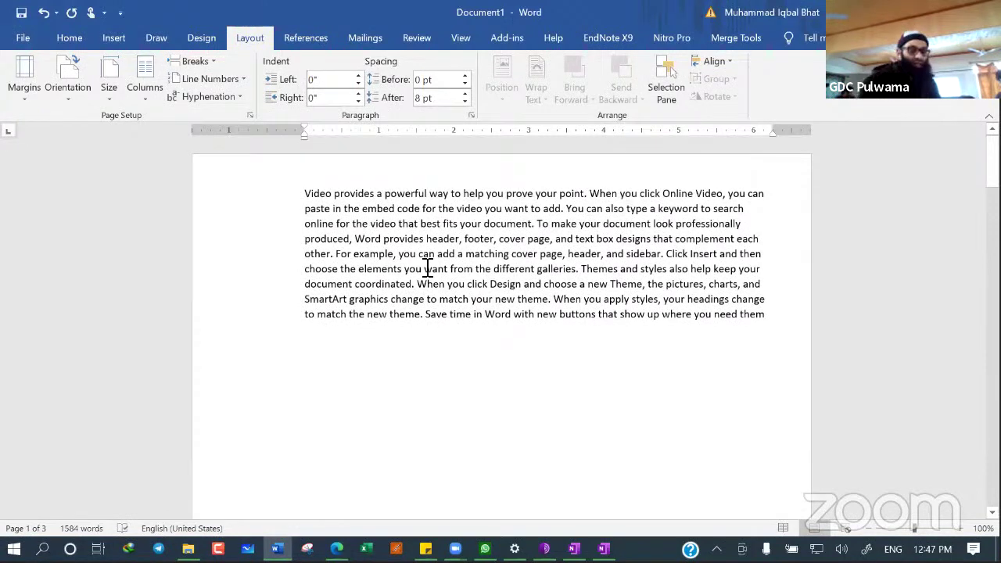
key(BackSpace)
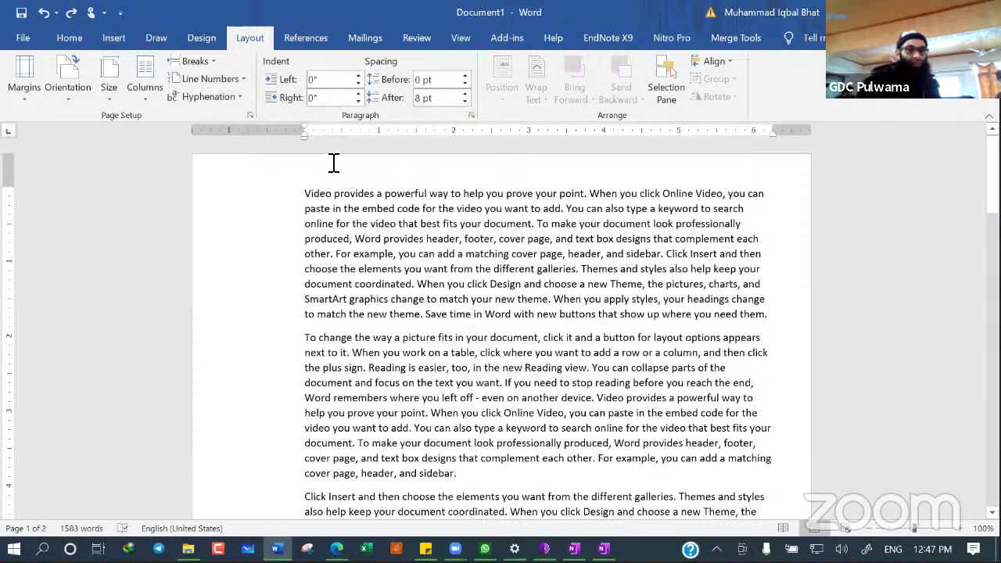
click(194, 61)
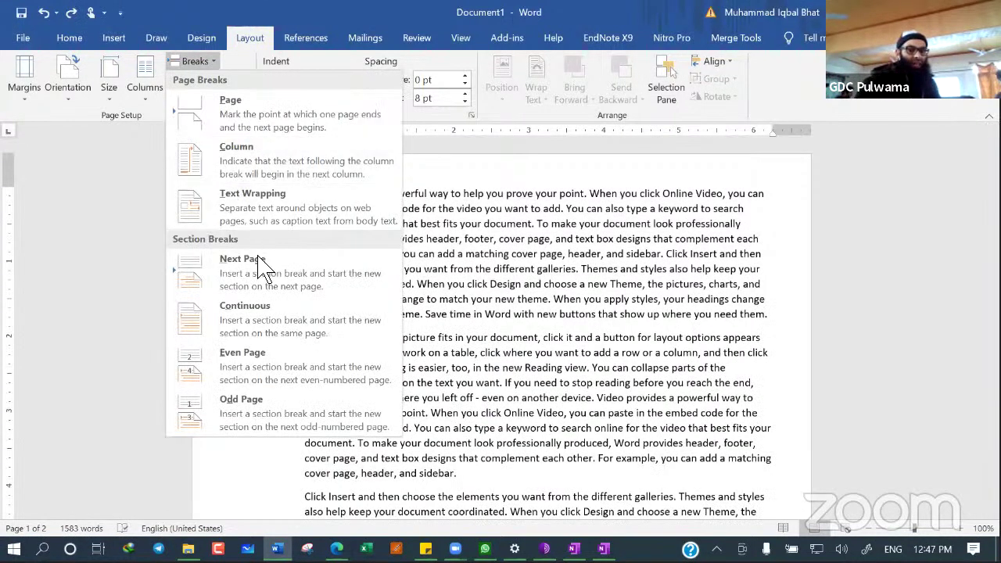
click(282, 325)
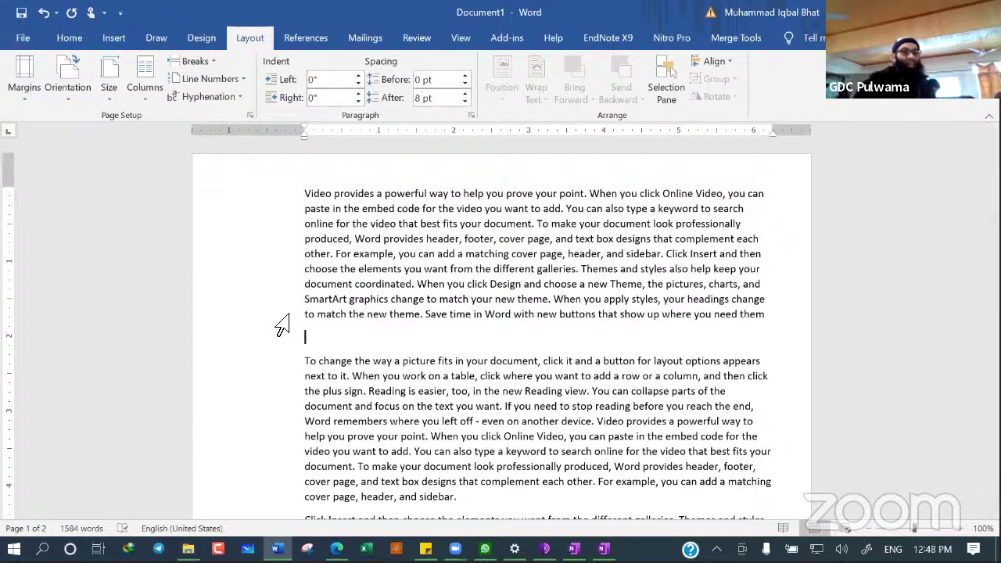
Turn on Show/Hide ¶ on the Home tab to reveal paragraph marks and spacing dots
click(70, 39)
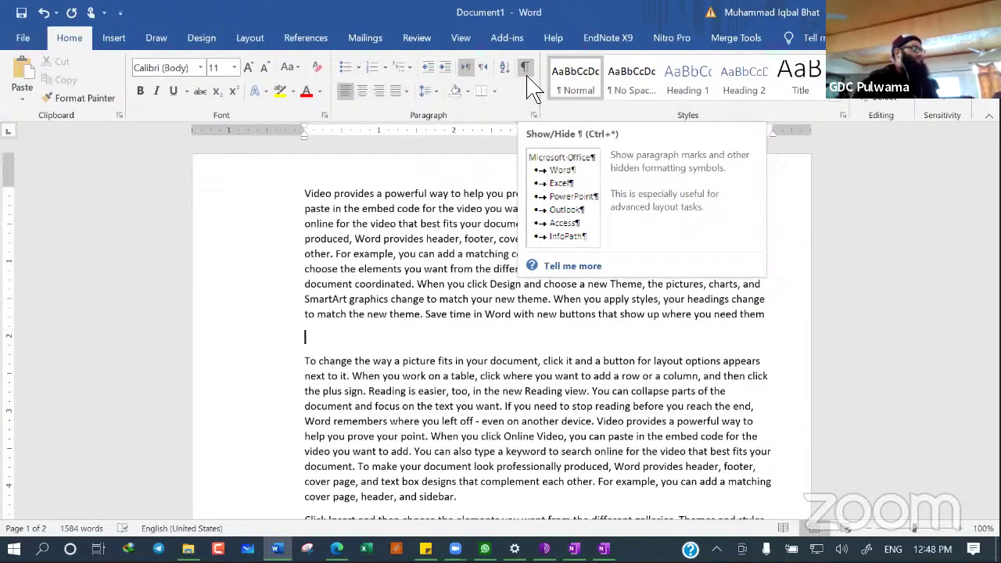
click(526, 76)
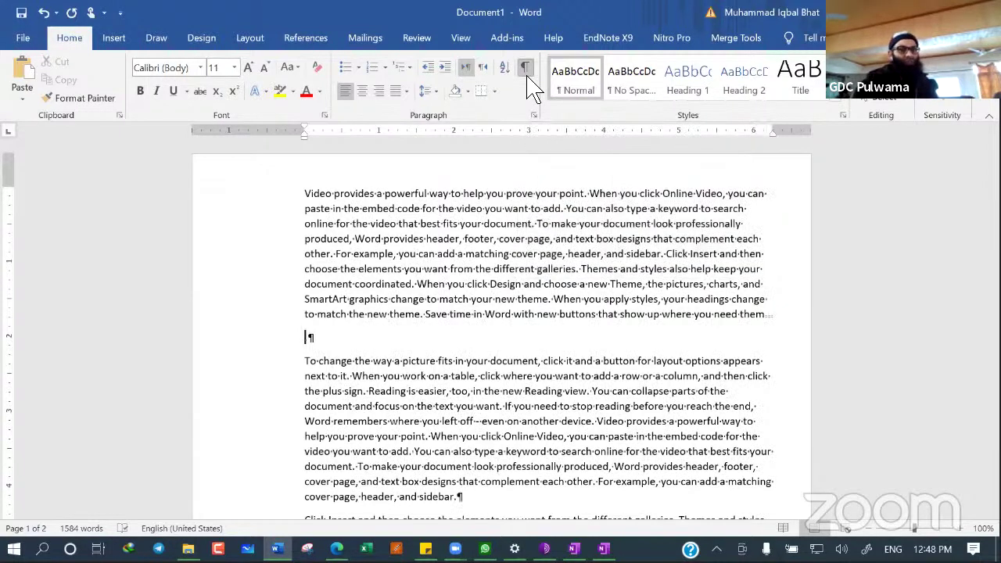
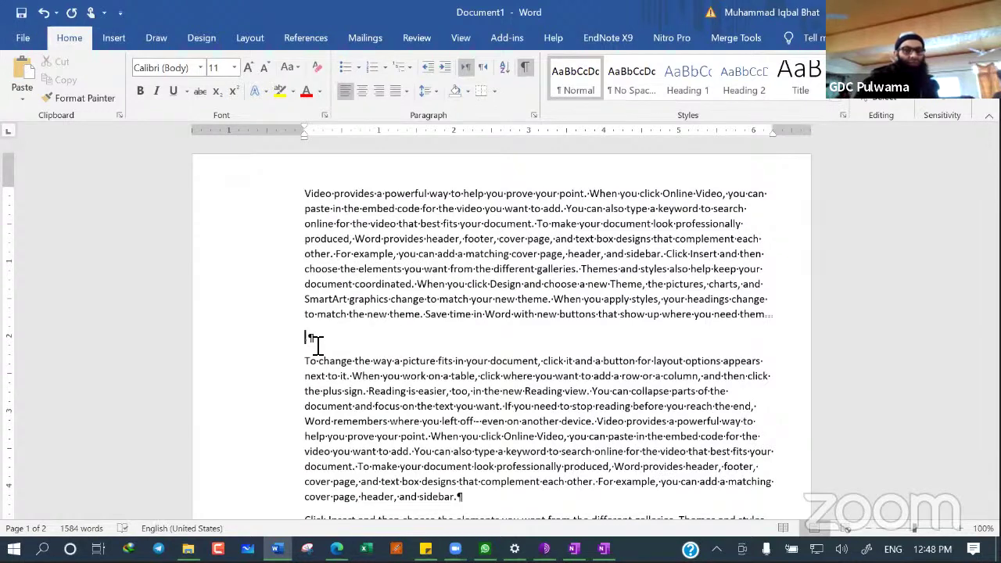
Insert a Next Page section break after the opening paragraph
scroll(316, 344, down, 2)
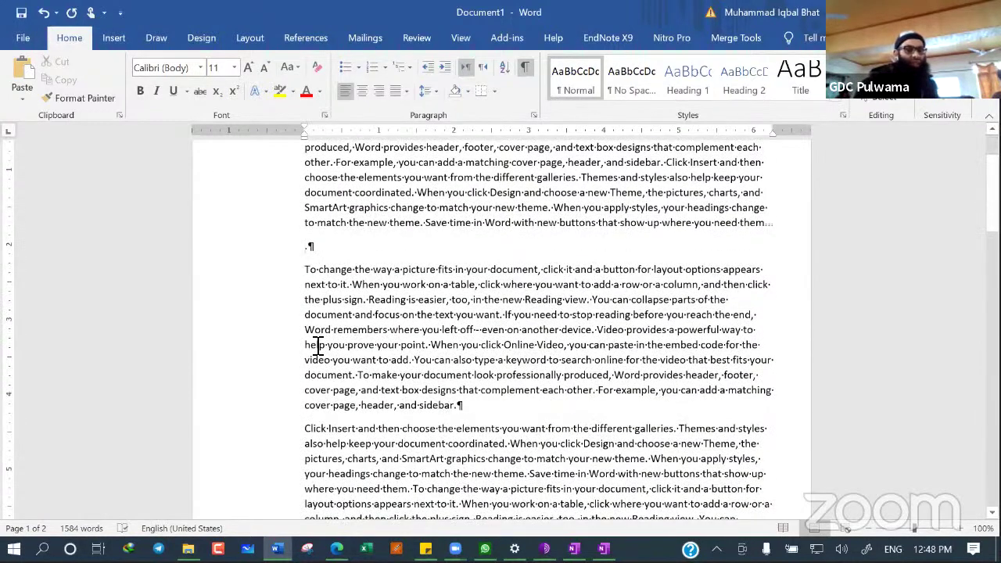
click(243, 39)
click(204, 63)
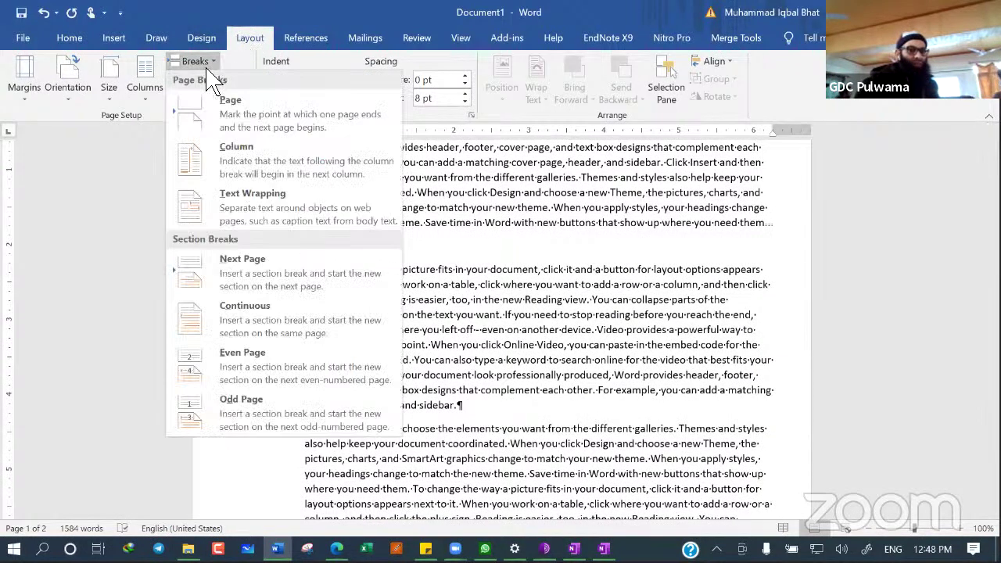
click(251, 286)
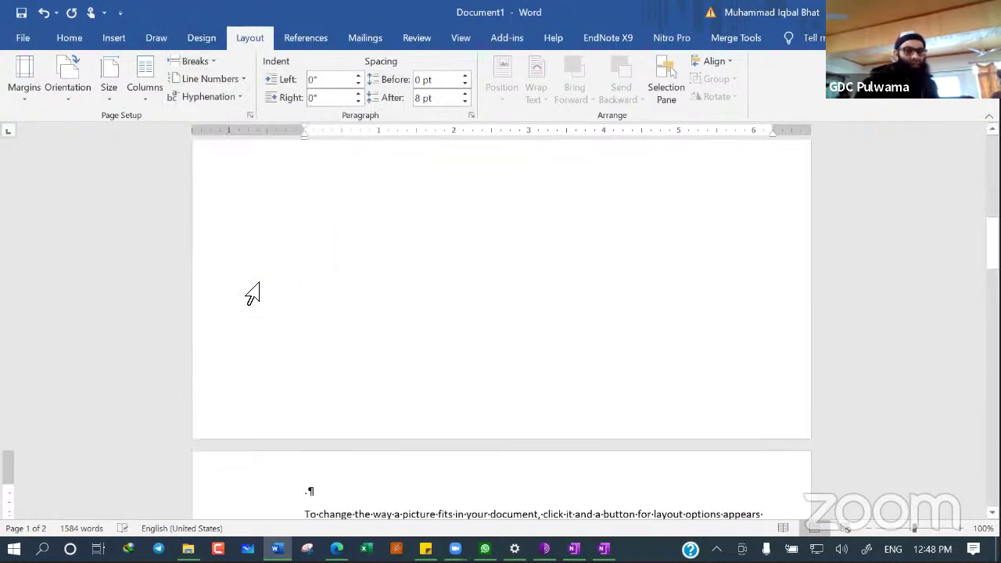
scroll(397, 295, up, 2)
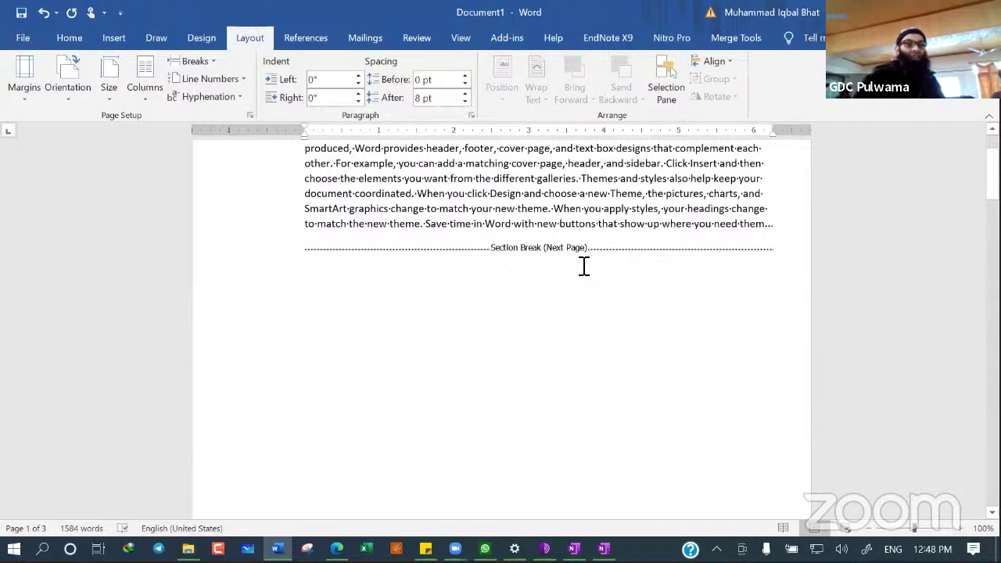
click(68, 39)
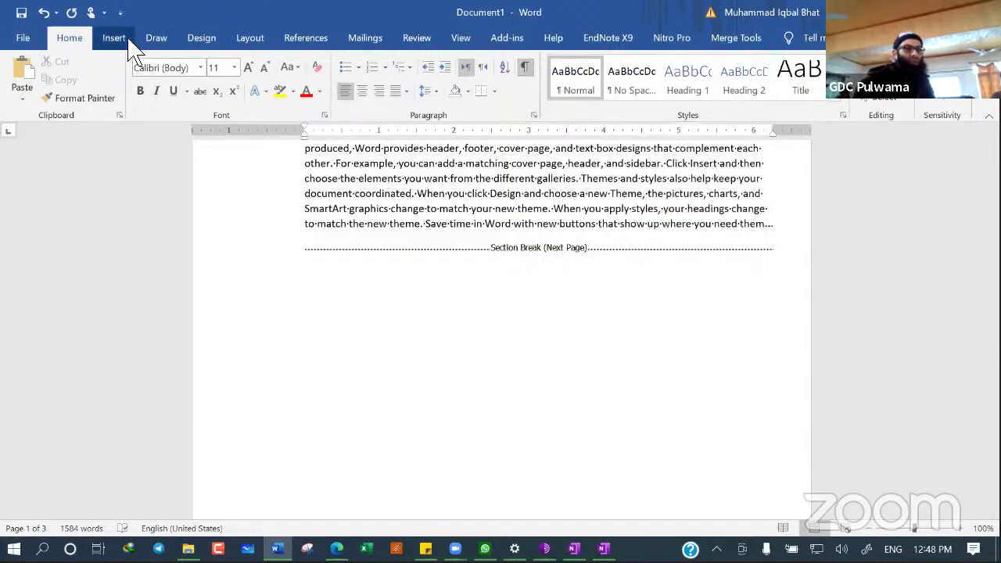
Switch the first section's page orientation to Landscape
scroll(504, 270, up, 2)
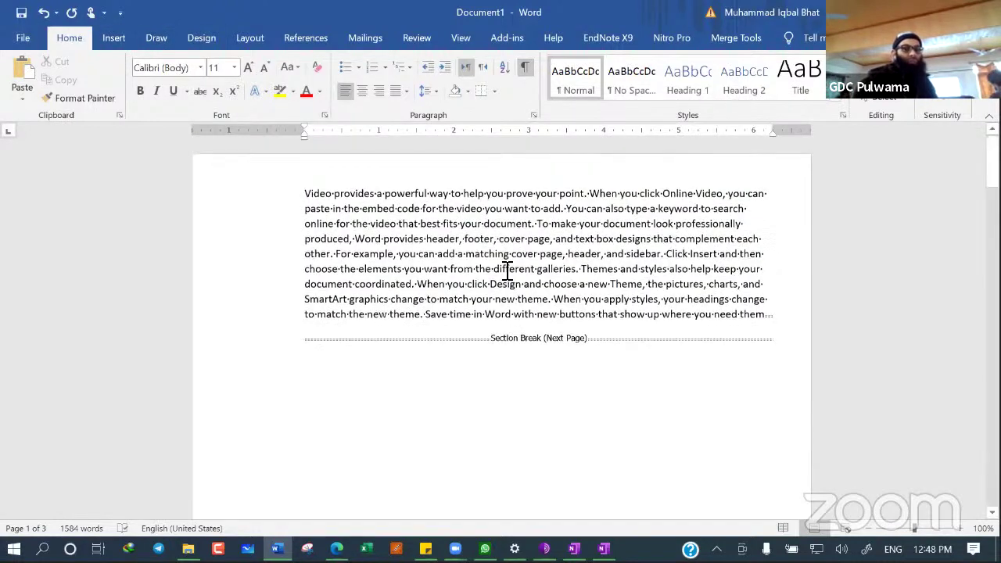
click(333, 224)
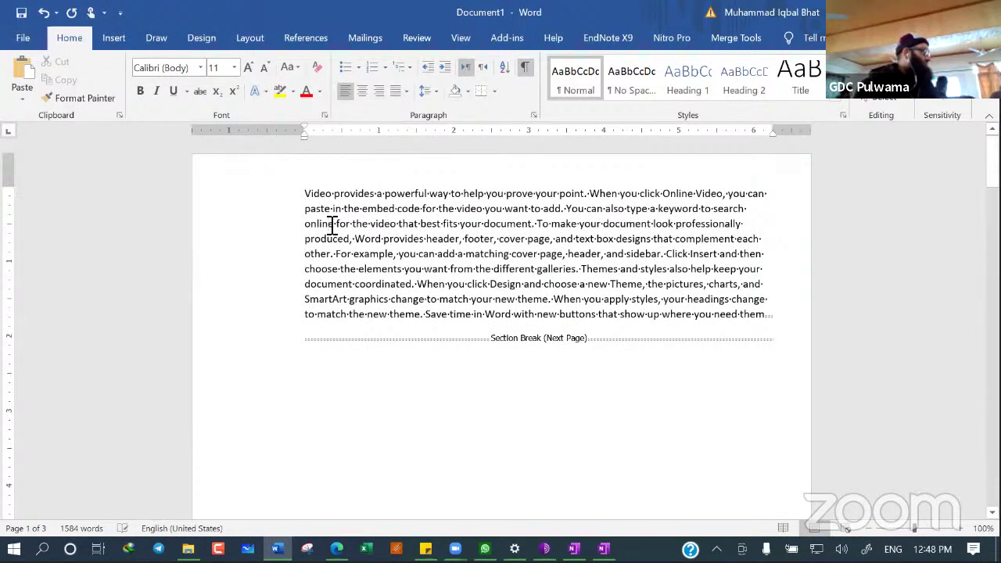
click(251, 39)
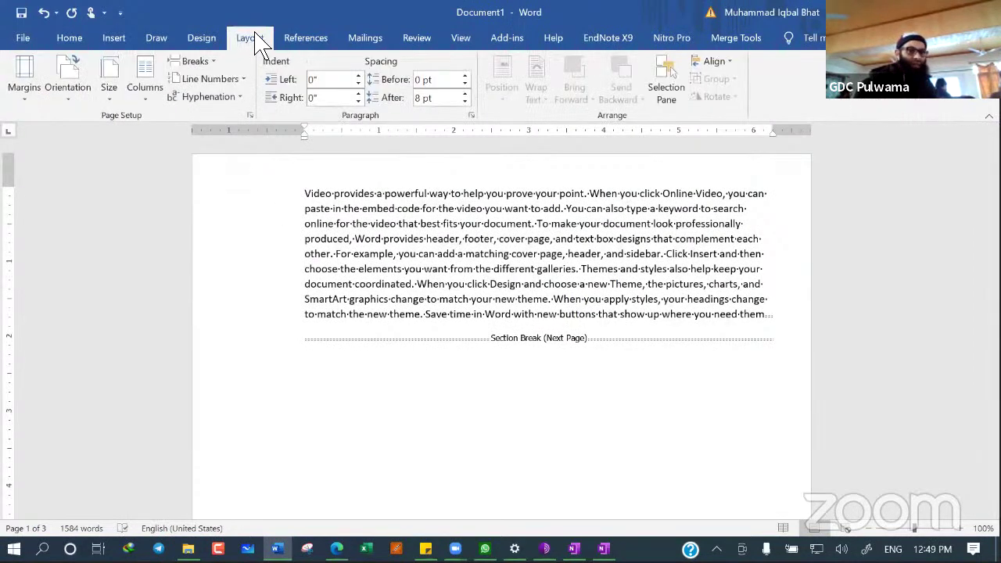
click(68, 86)
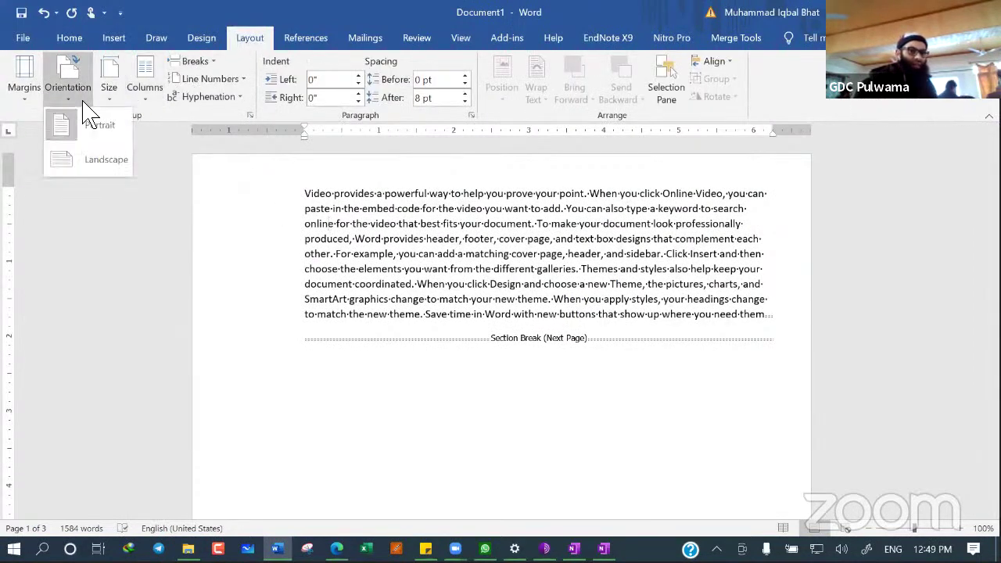
click(92, 164)
scroll(290, 250, down, 6)
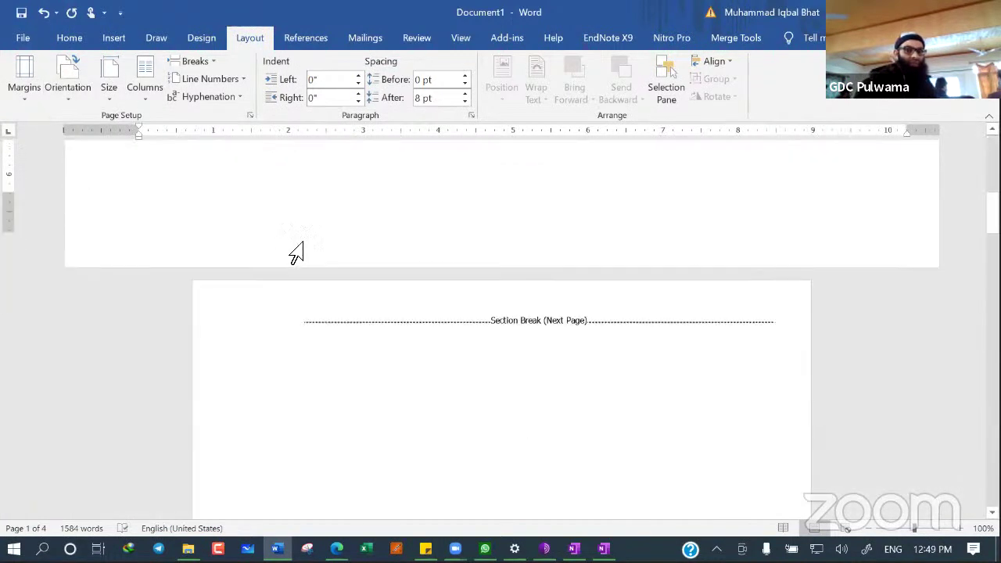
scroll(294, 252, down, 1)
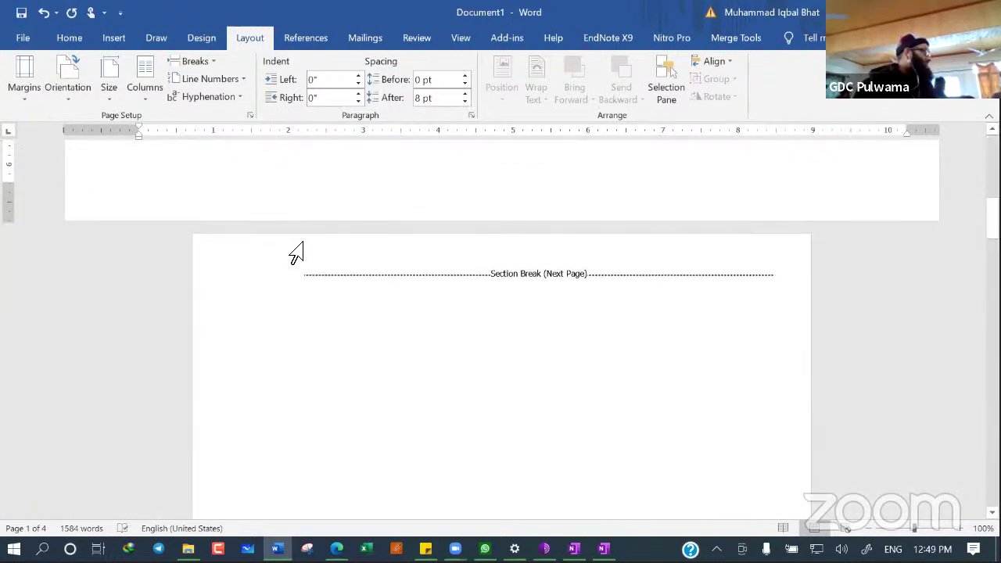
scroll(319, 264, down, 3)
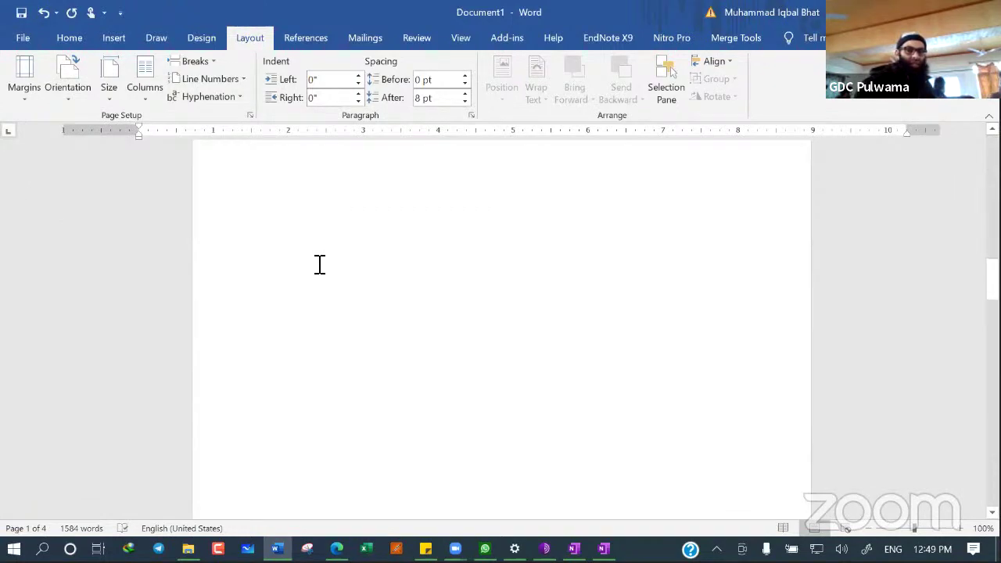
scroll(319, 264, down, 3)
scroll(319, 264, down, 3)
scroll(319, 264, down, 3)
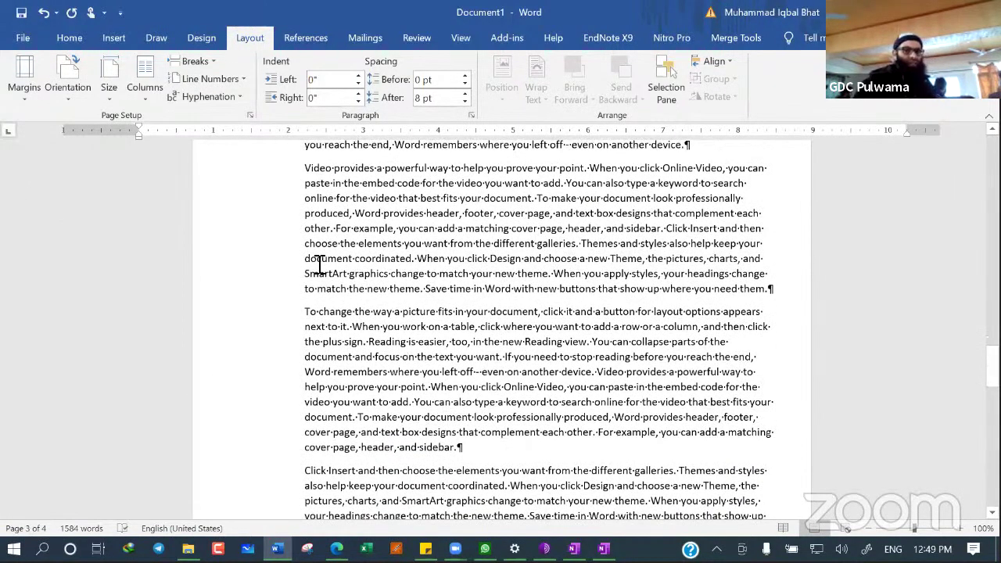
scroll(318, 264, up, 10)
scroll(319, 264, up, 5)
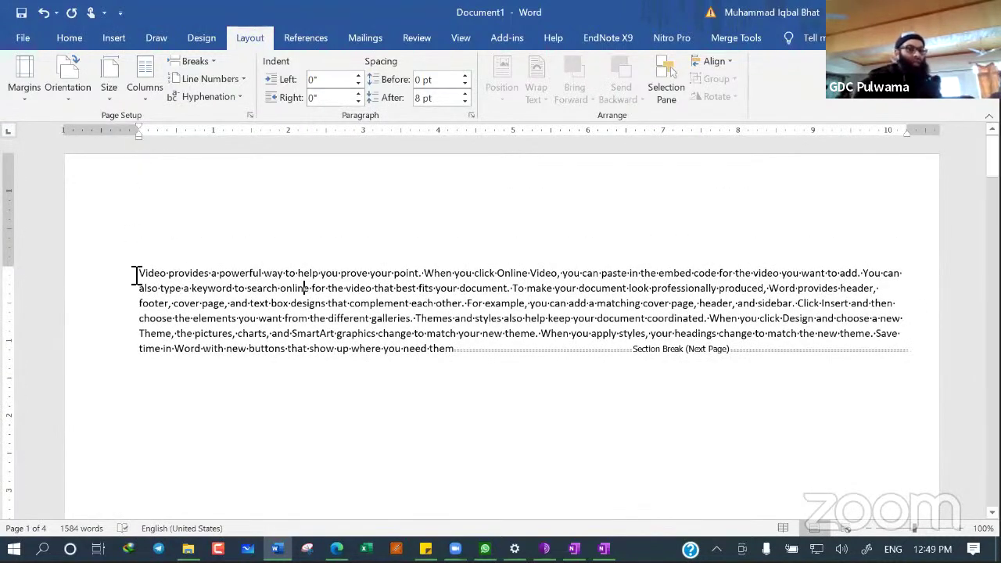
Try a three-column layout on the first section, then undo it with Ctrl+Z
drag(359, 333, 798, 365)
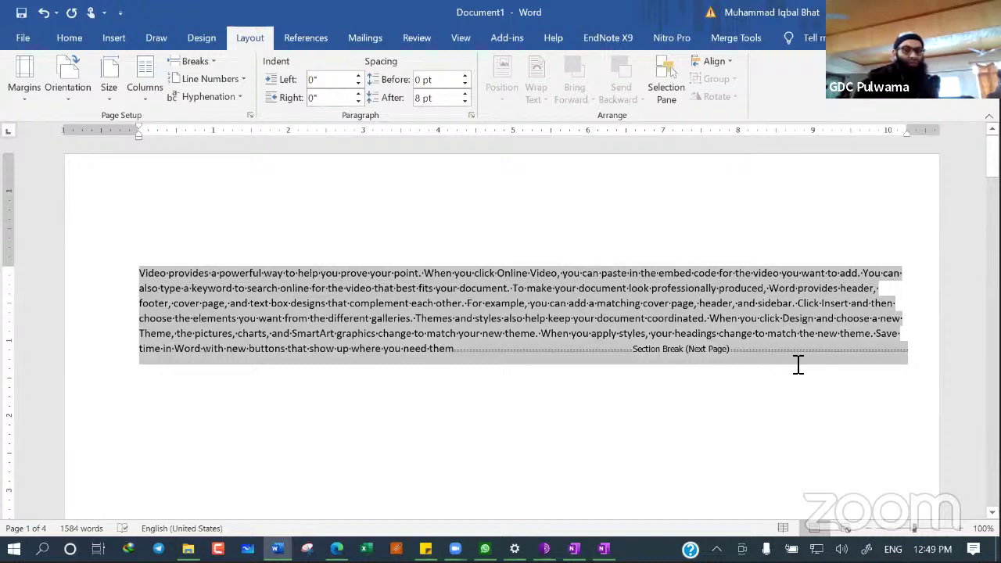
click(240, 275)
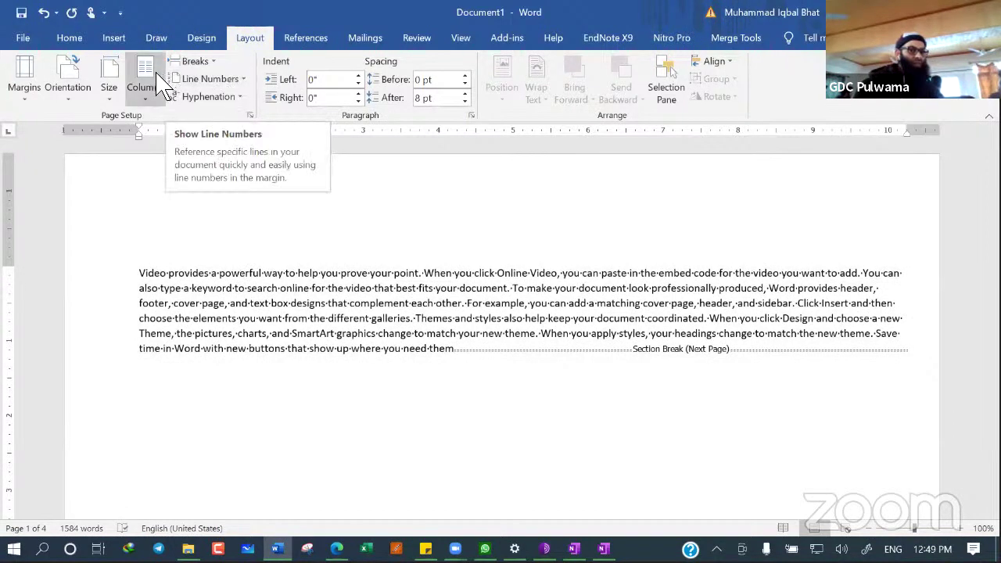
click(152, 100)
click(157, 195)
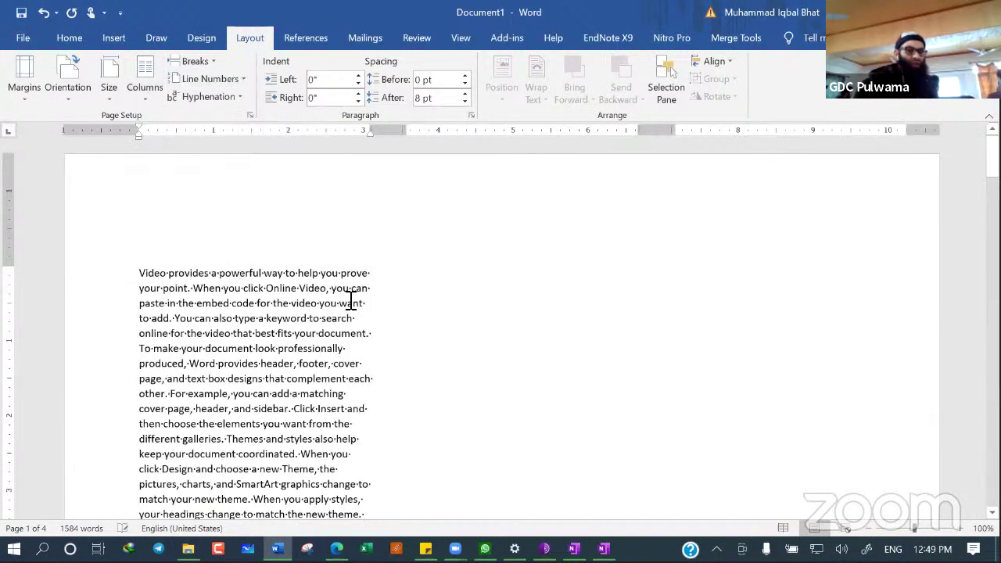
scroll(351, 300, down, 8)
scroll(351, 300, down, 6)
scroll(351, 300, up, 12)
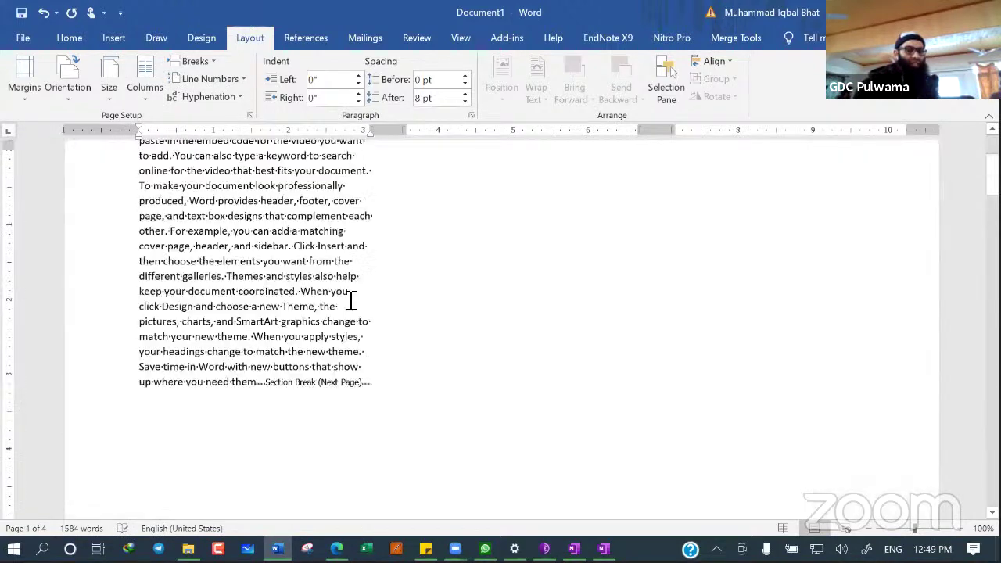
scroll(351, 300, up, 1)
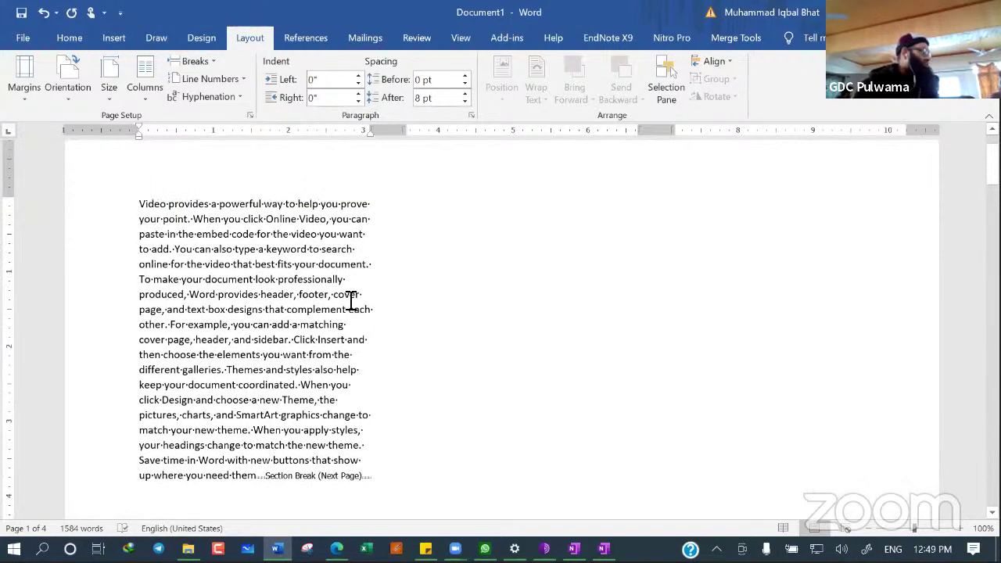
key(ctrl+z)
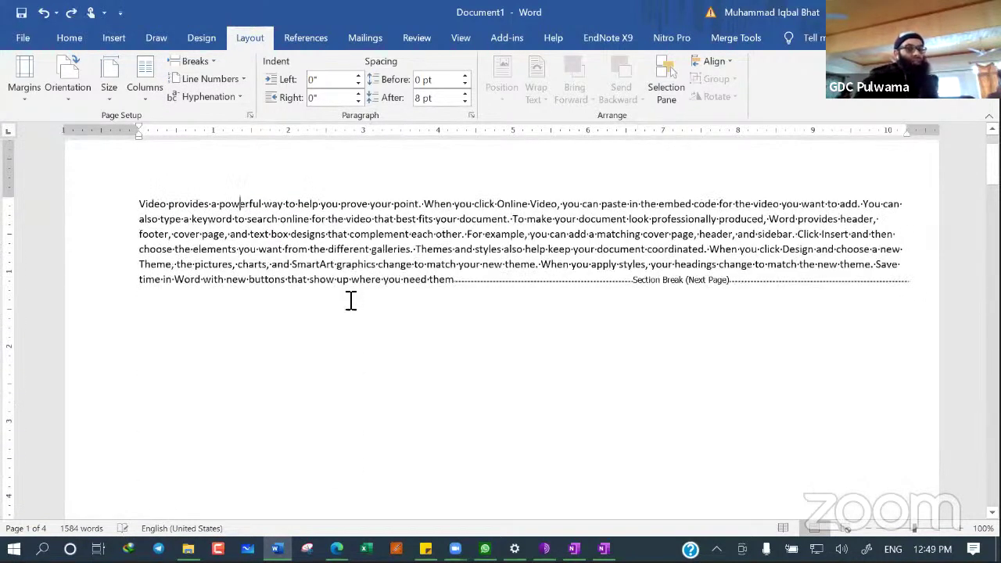
scroll(351, 300, down, 3)
scroll(351, 301, down, 3)
scroll(351, 301, down, 3)
scroll(351, 301, down, 2)
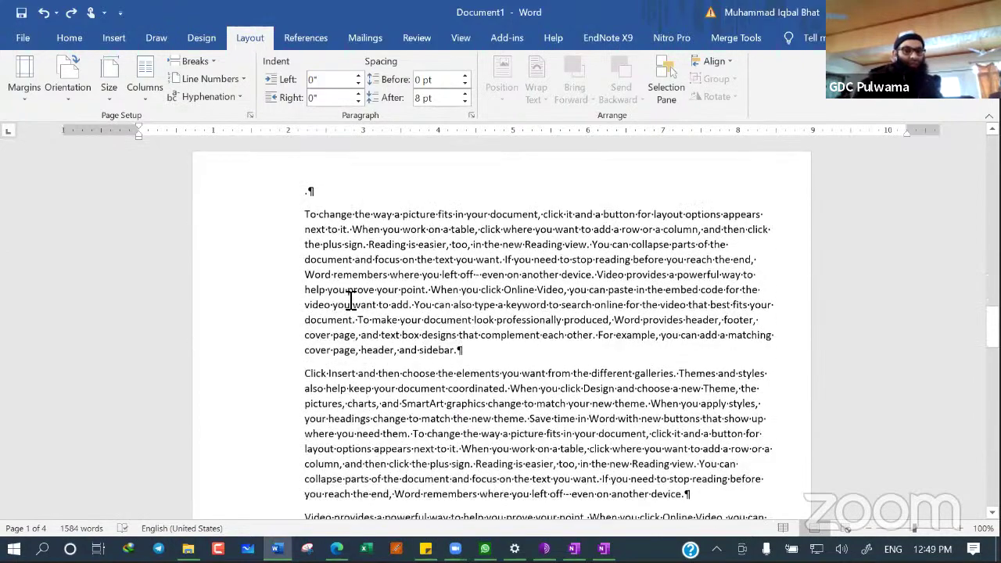
scroll(351, 300, down, 2)
scroll(351, 300, down, 1)
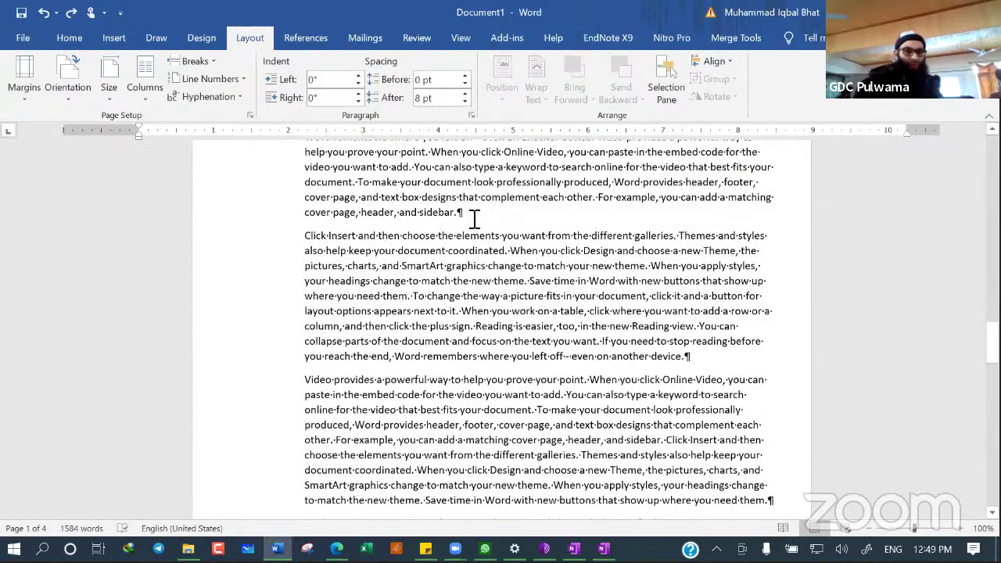
Add Continuous section breaks before and after the paragraph starting 'Click Insert'
click(205, 63)
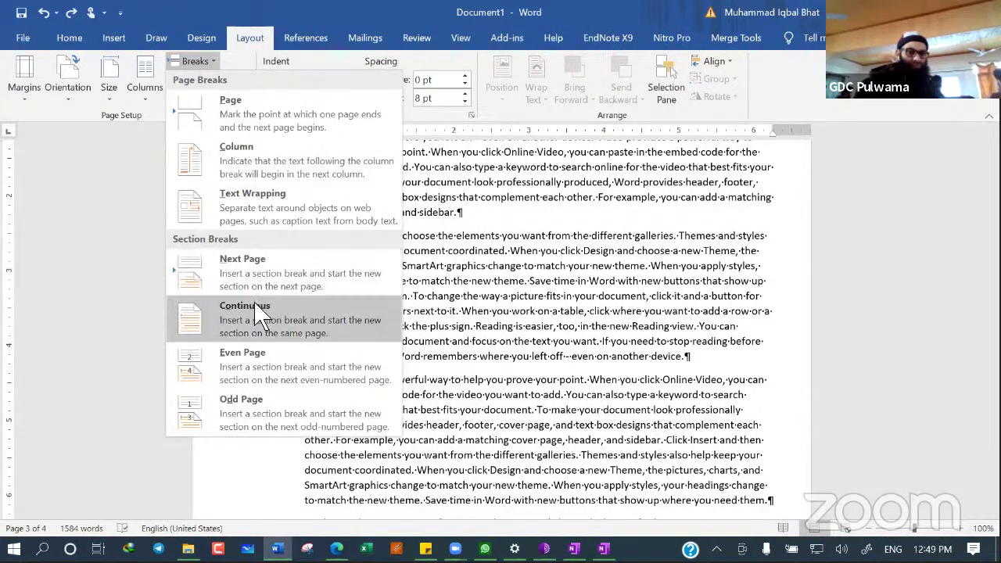
click(258, 313)
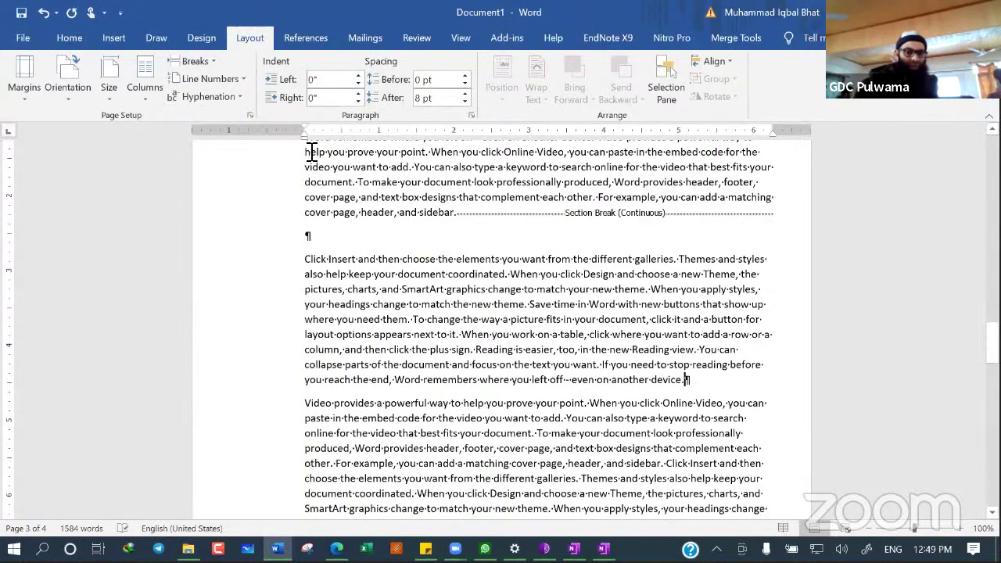
click(216, 67)
click(249, 319)
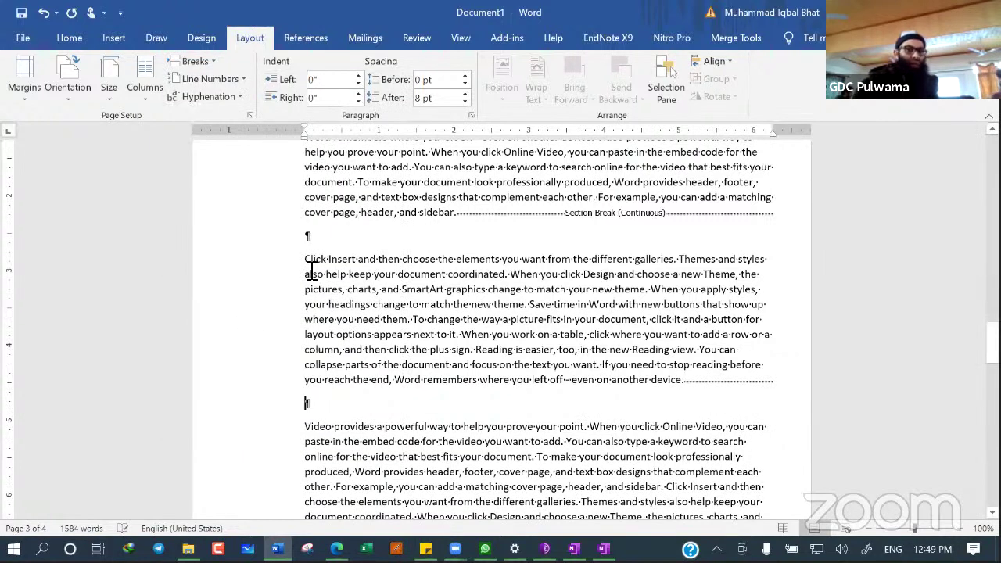
Lay out the new middle section in three columns
mouse_move(305, 260)
mouse_down()
mouse_move(717, 367)
mouse_move(720, 383)
mouse_up()
click(385, 294)
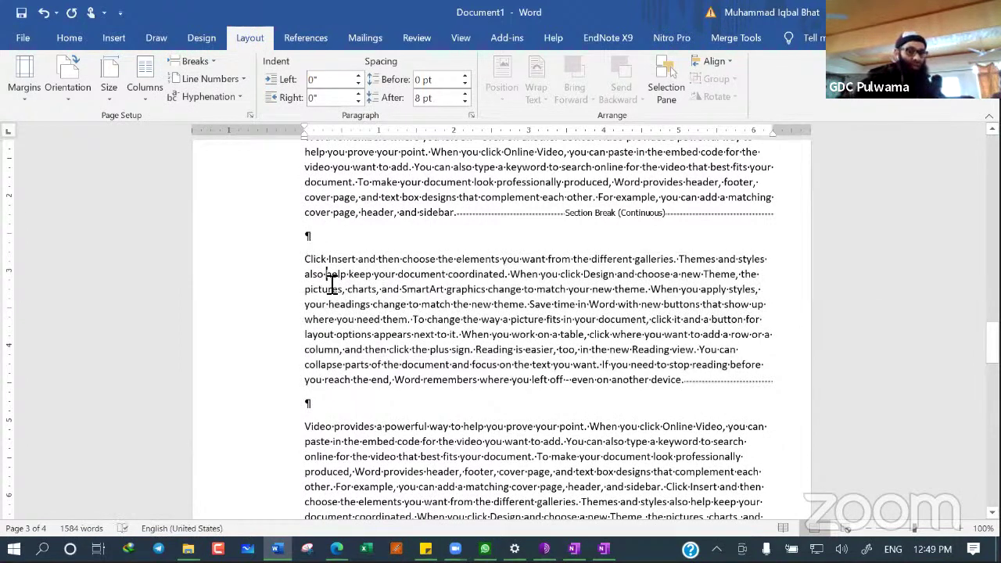
click(153, 107)
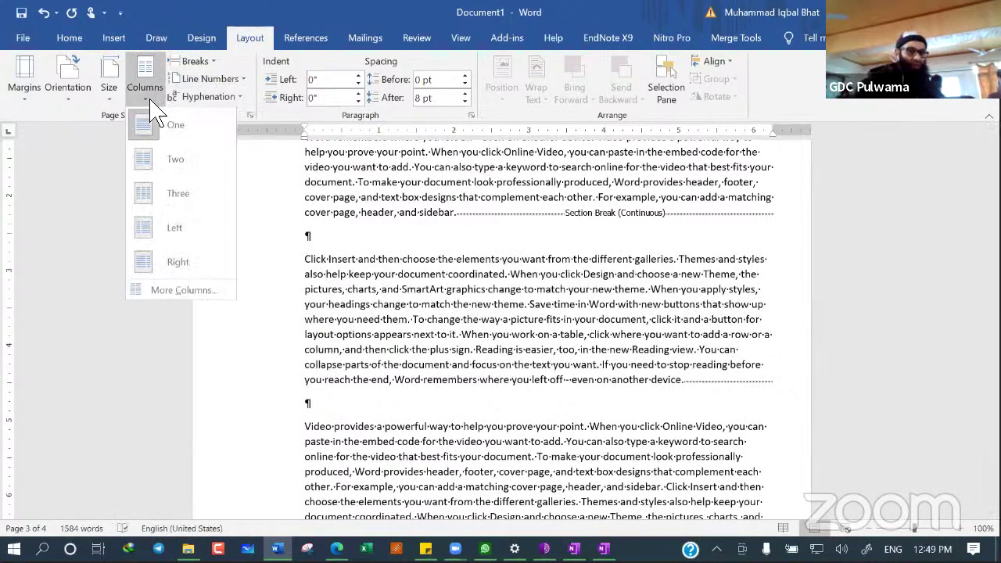
click(179, 195)
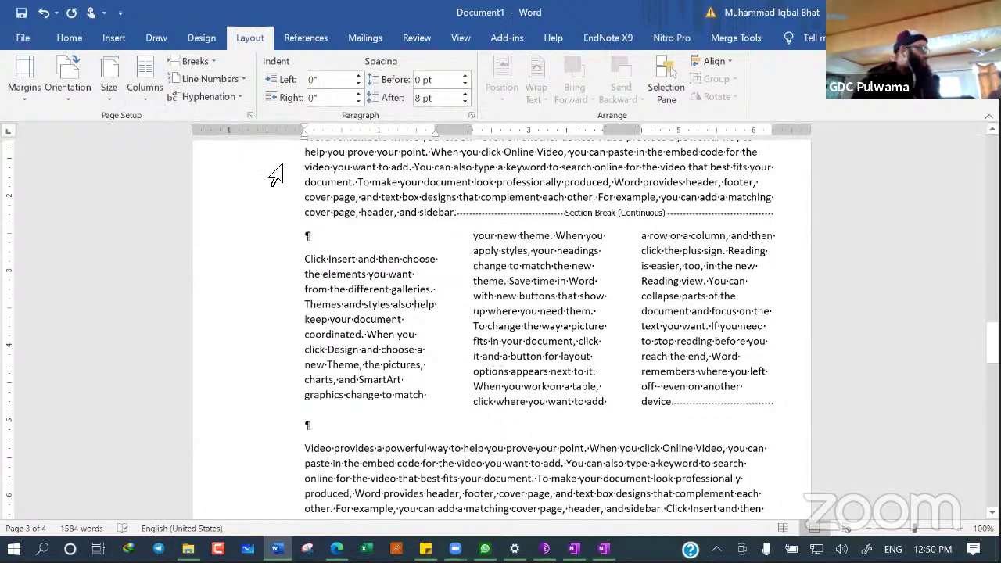
Try Continuous line numbering, then set Line Numbers to None and leave hyphenation off
click(241, 81)
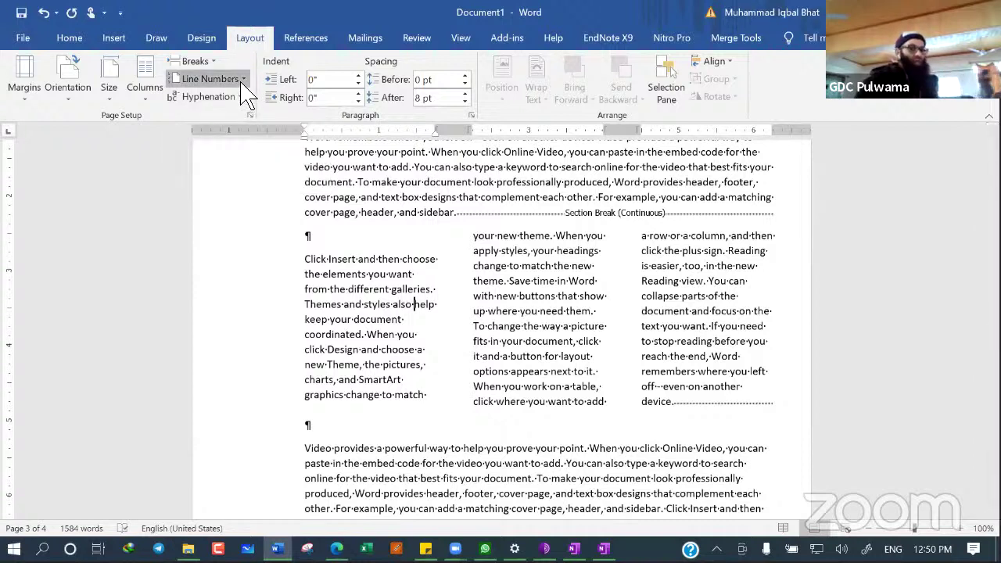
click(236, 121)
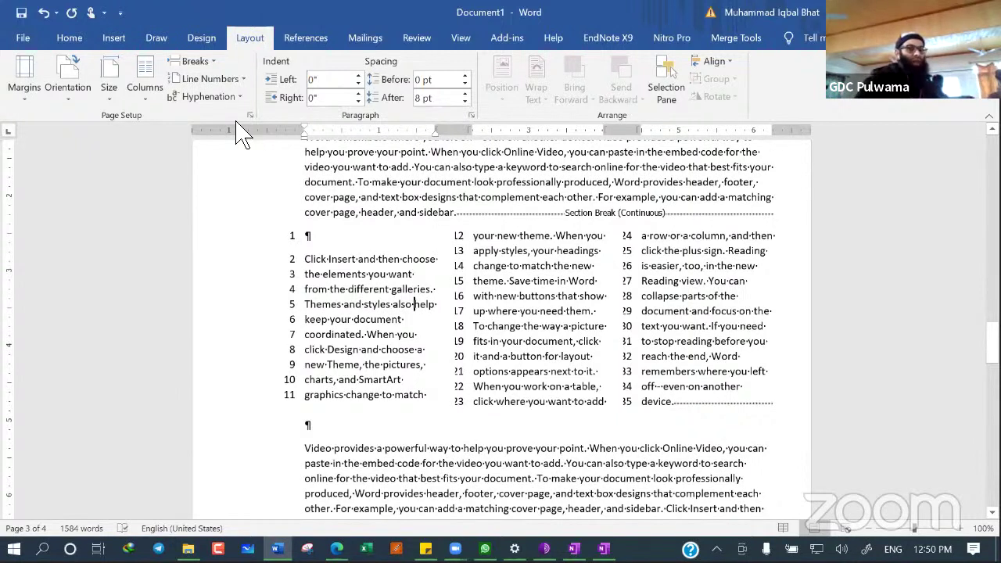
click(239, 83)
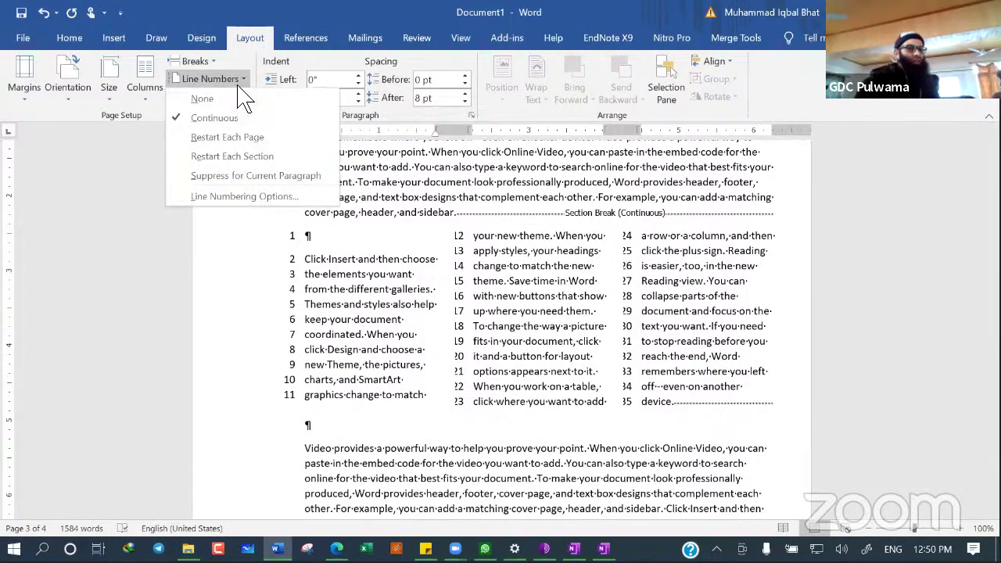
click(207, 99)
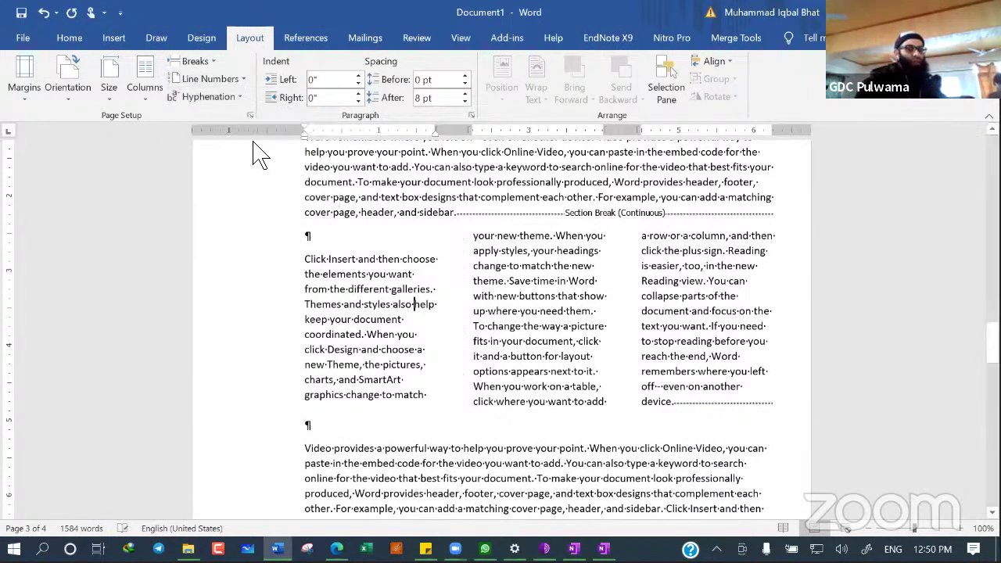
click(238, 98)
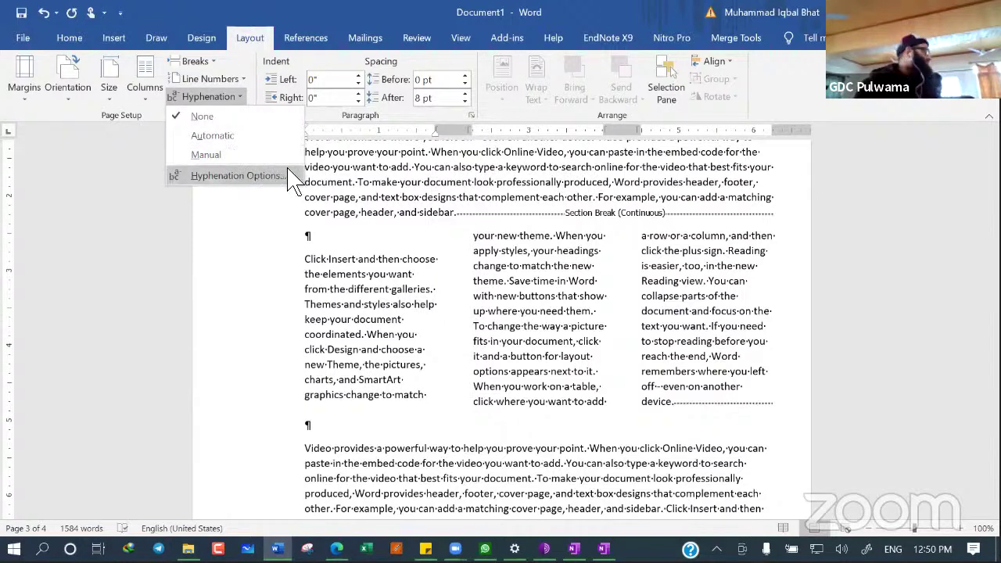
click(415, 304)
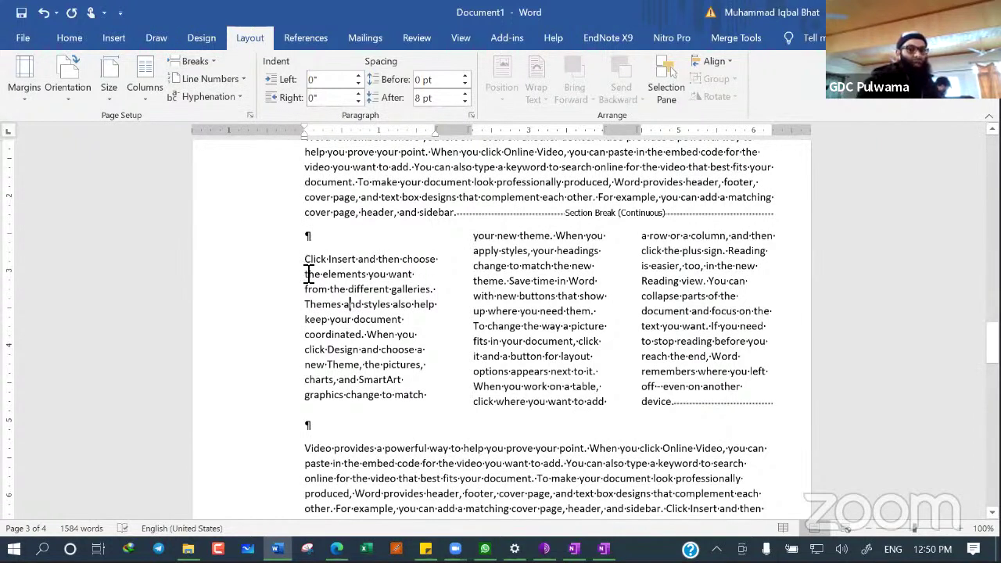
Turn off Equal column width and set column 1 to 2.8 inches, leaving the others 1.23 inches
drag(309, 274, 574, 401)
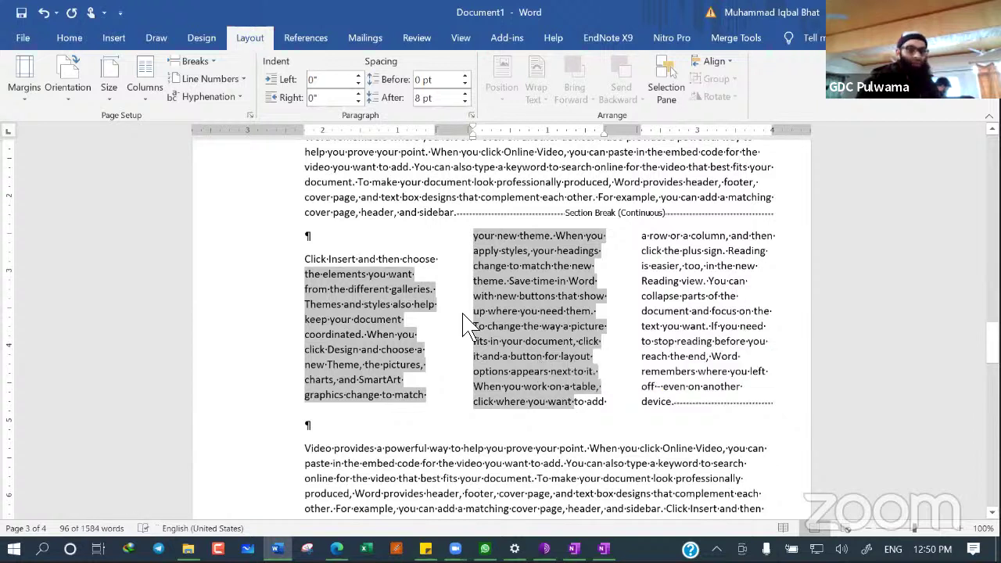
click(402, 319)
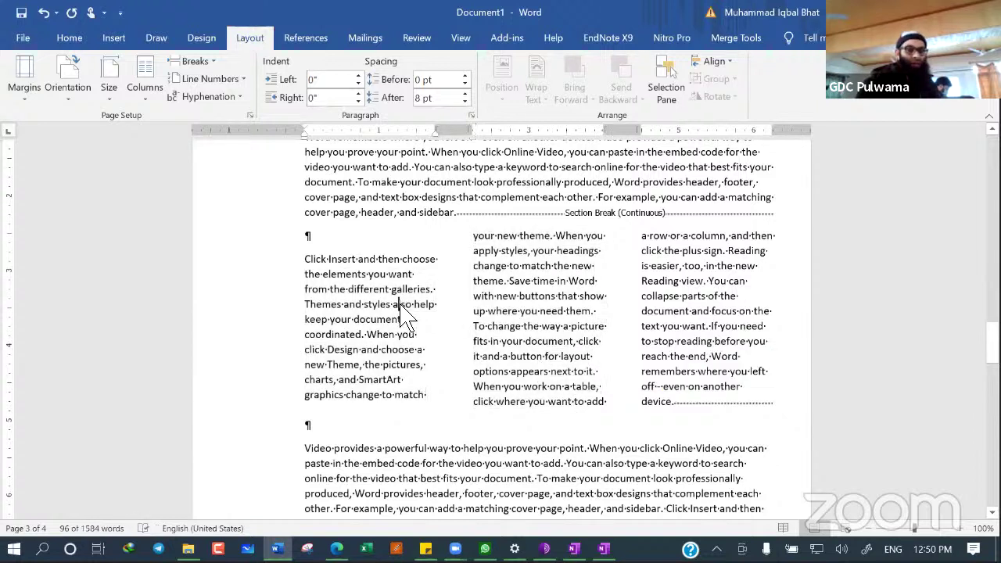
click(534, 311)
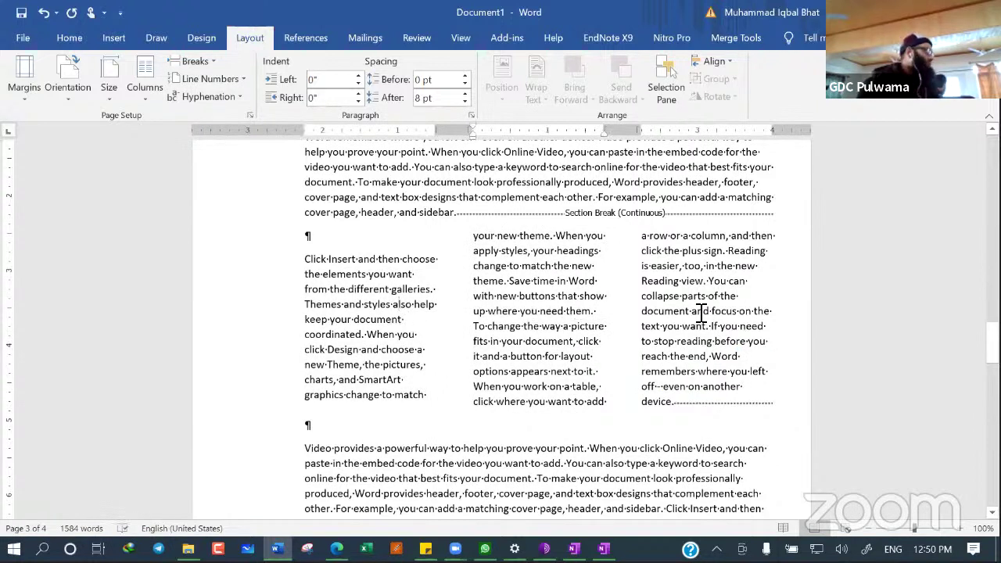
click(160, 106)
click(205, 303)
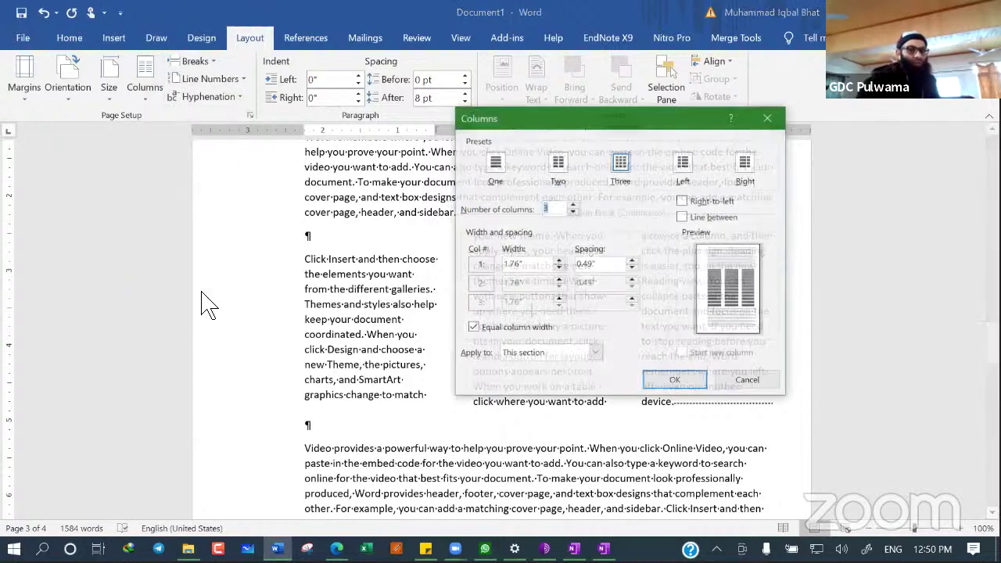
click(473, 328)
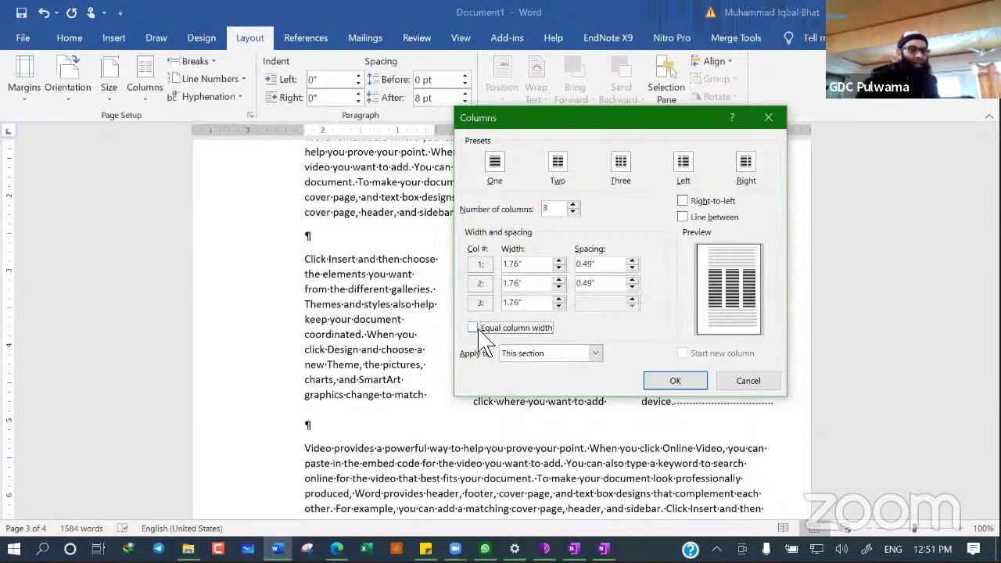
click(559, 259)
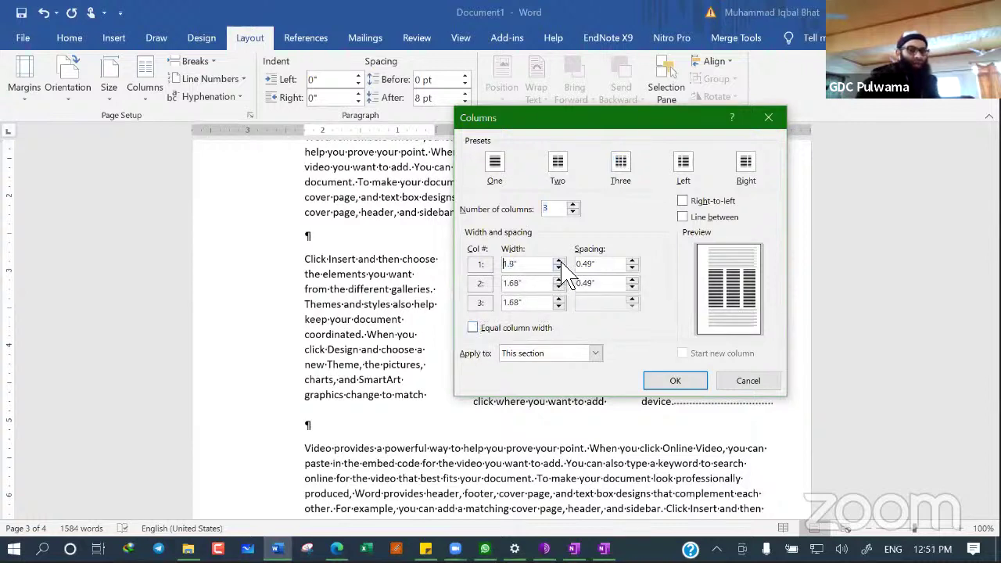
click(559, 260)
click(559, 261)
click(559, 260)
click(559, 260)
click(559, 260)
click(559, 260)
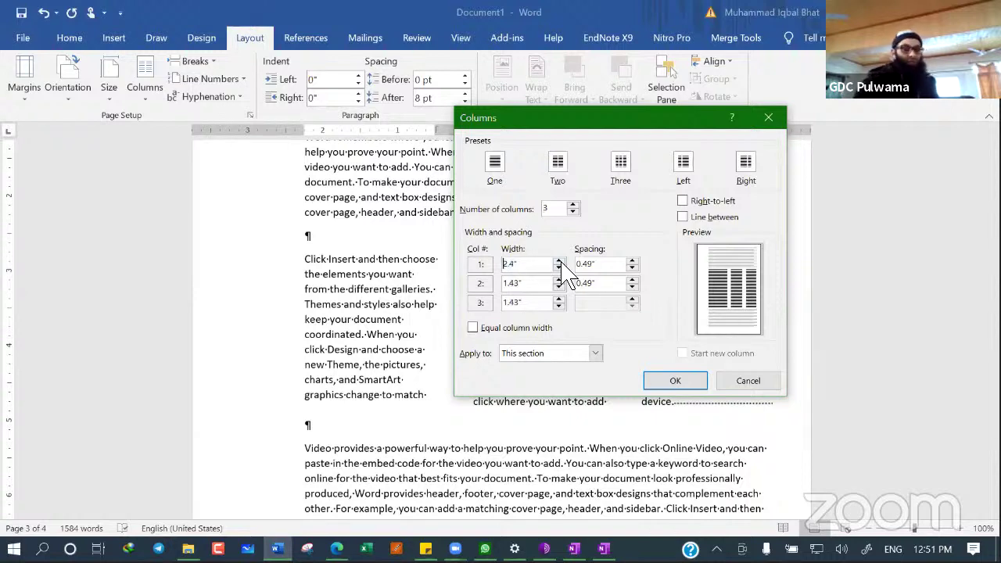
click(559, 260)
click(559, 260)
click(559, 260)
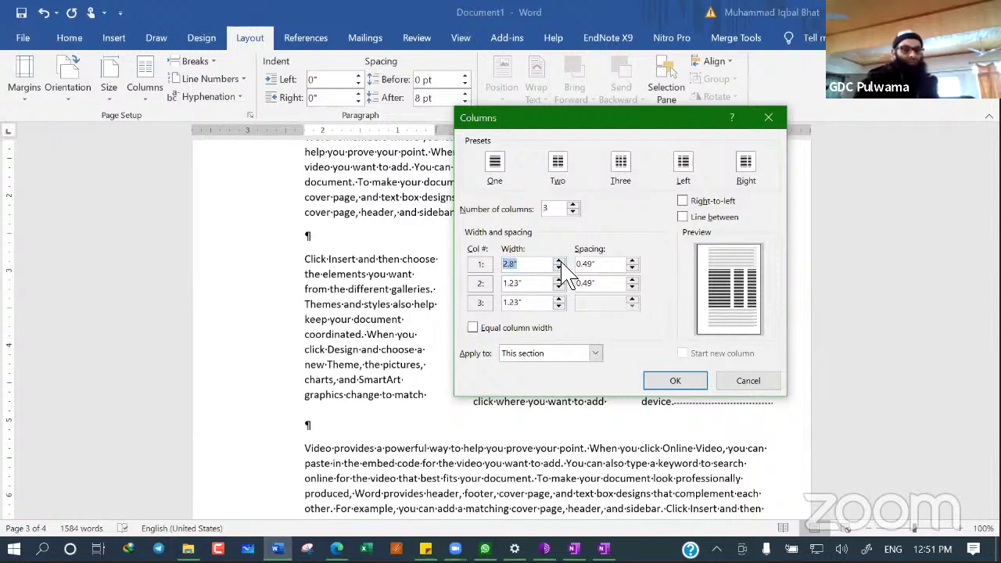
click(661, 383)
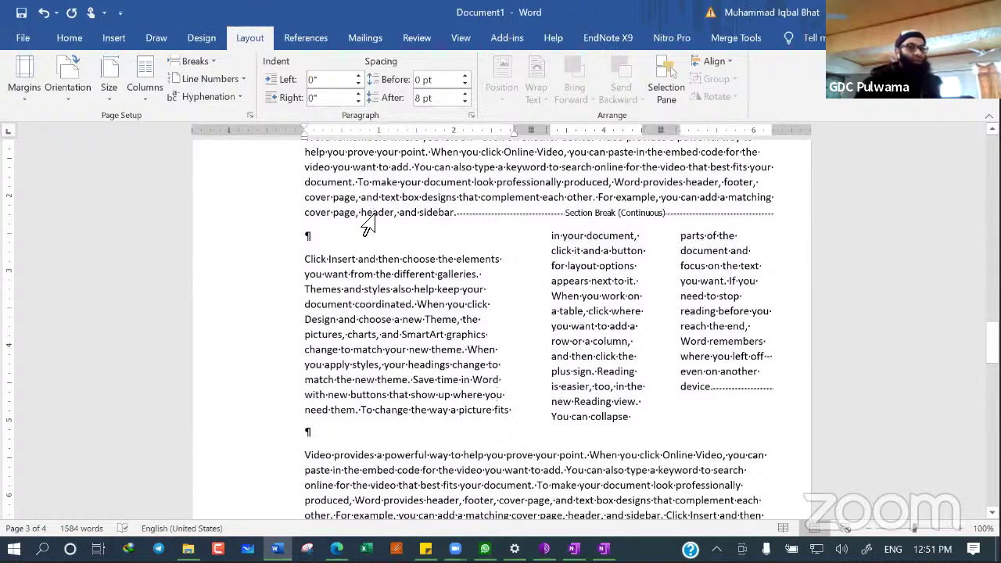
Close the Margins presets unchanged, go back to the Home tab and scroll the document
click(24, 86)
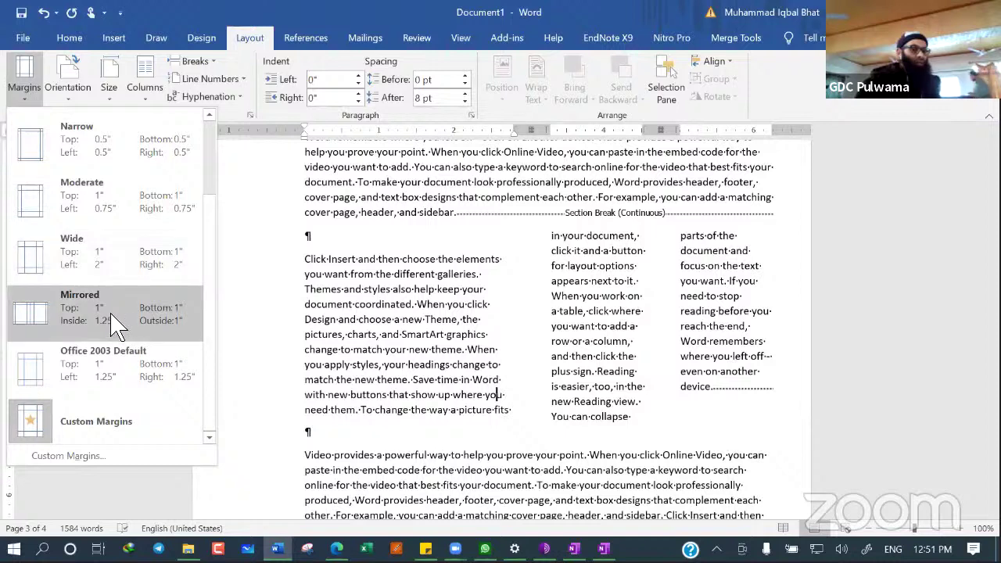
click(455, 337)
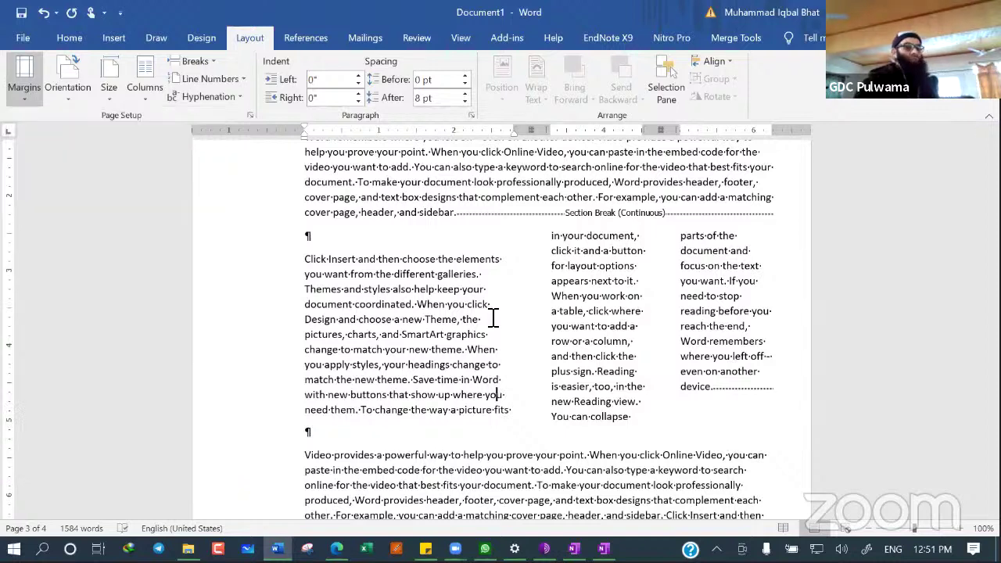
click(78, 45)
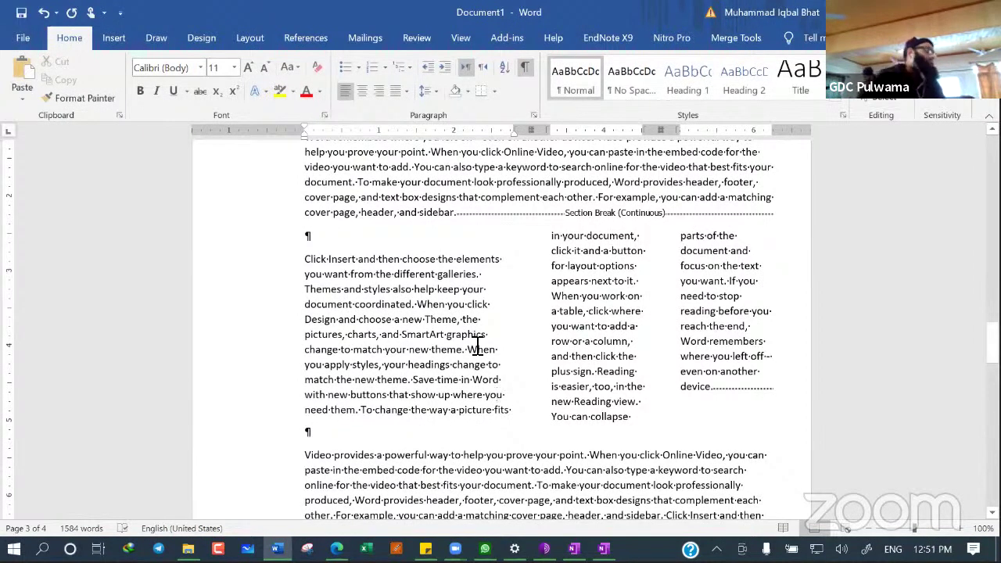
scroll(475, 346, down, 5)
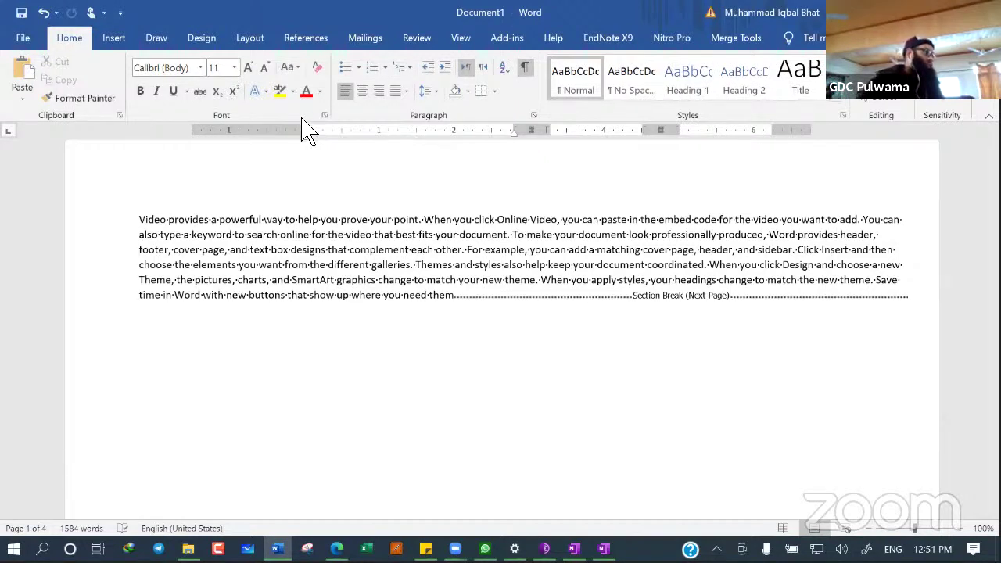
Scroll through the font name list without applying a font, then switch to Edge
click(194, 68)
click(201, 68)
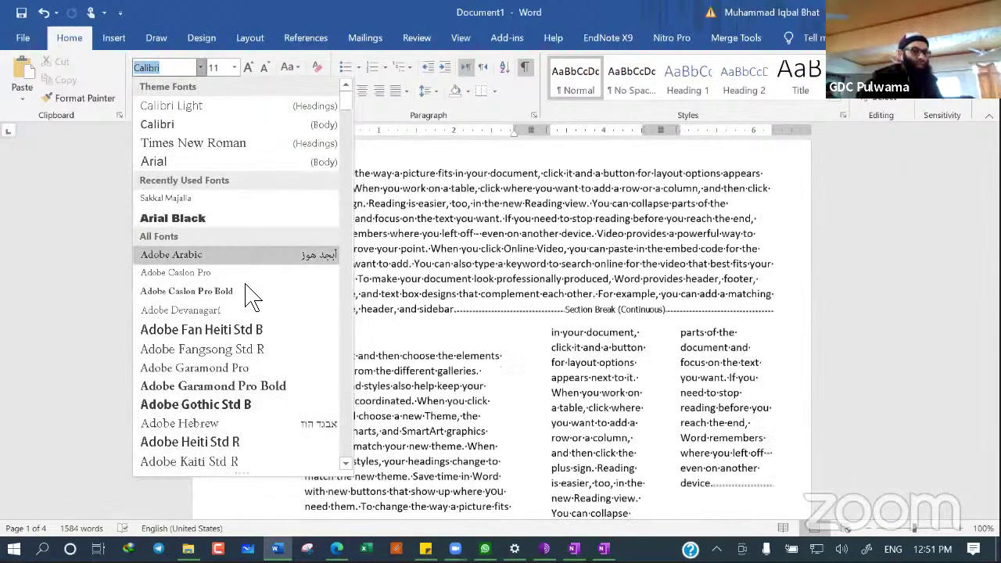
scroll(347, 301, down, 2)
scroll(351, 320, down, 20)
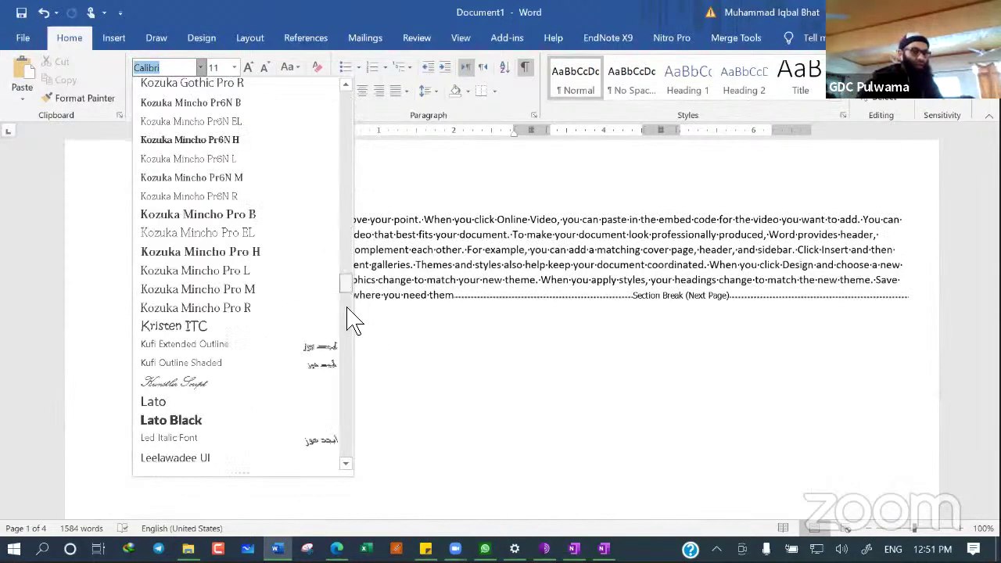
scroll(346, 347, down, 15)
scroll(349, 383, down, 15)
scroll(341, 398, down, 10)
drag(346, 395, 352, 59)
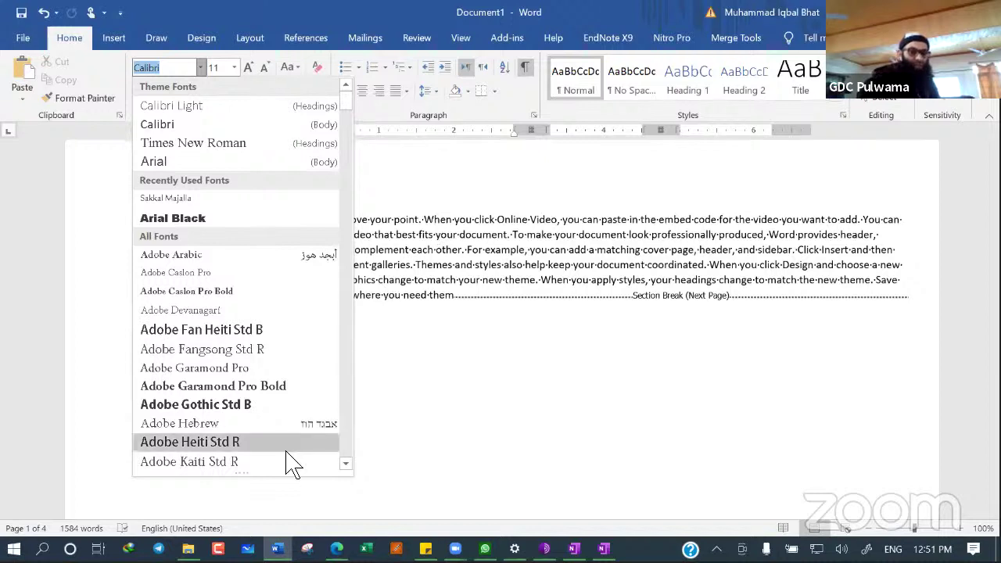
click(337, 548)
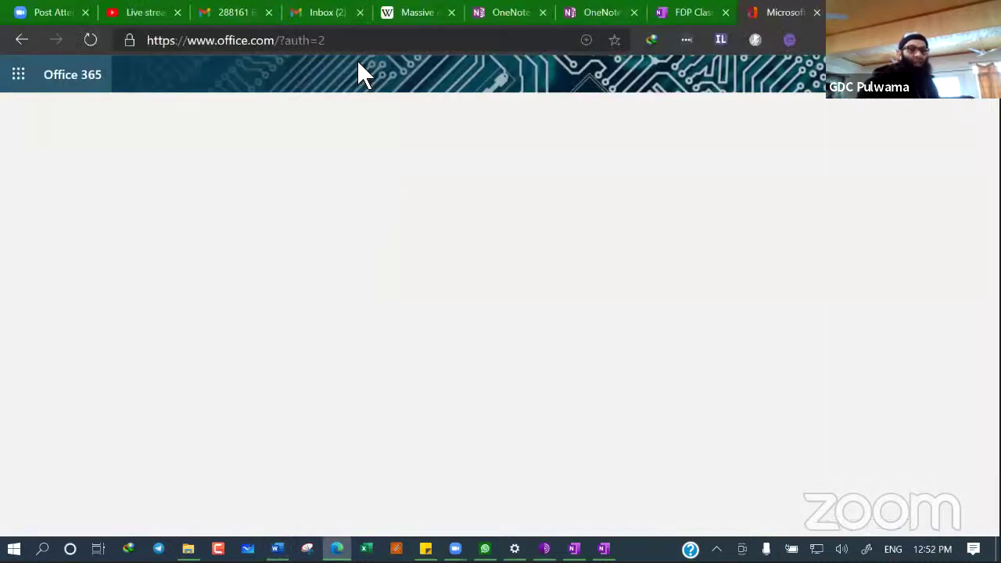
Search 'free fonts' and open the Decorative category on 1001 Free Fonts
click(348, 42)
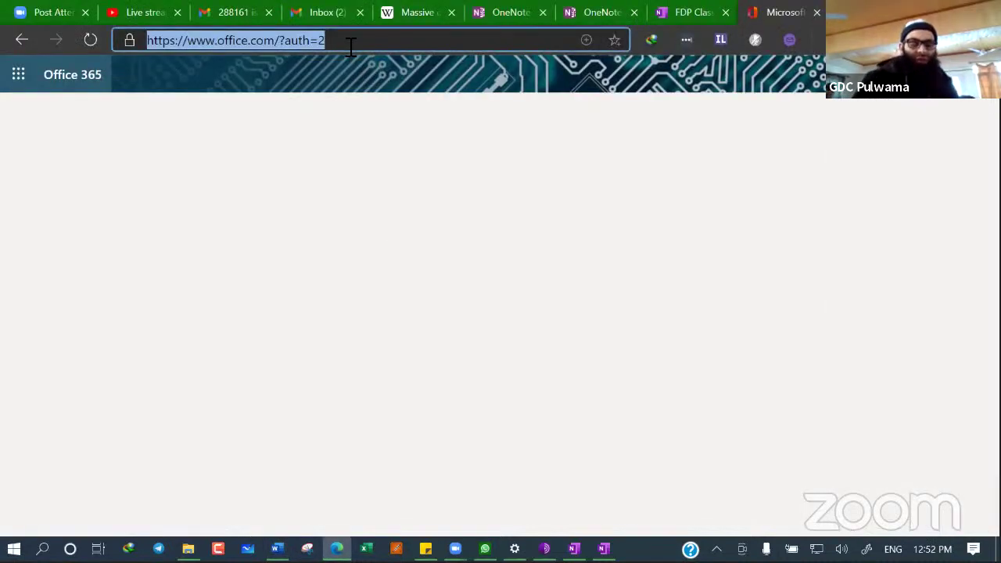
text(f)
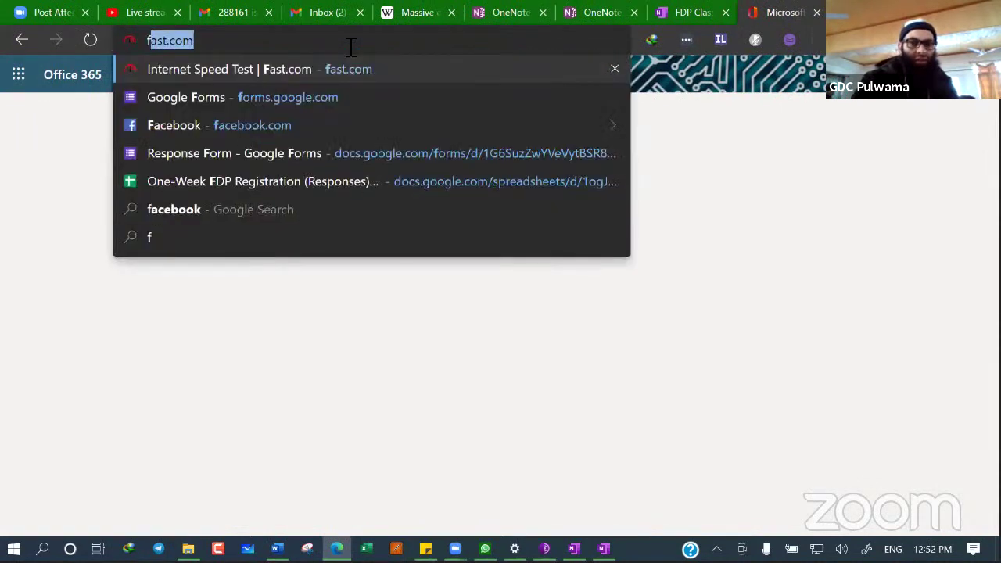
text(ree fonts)
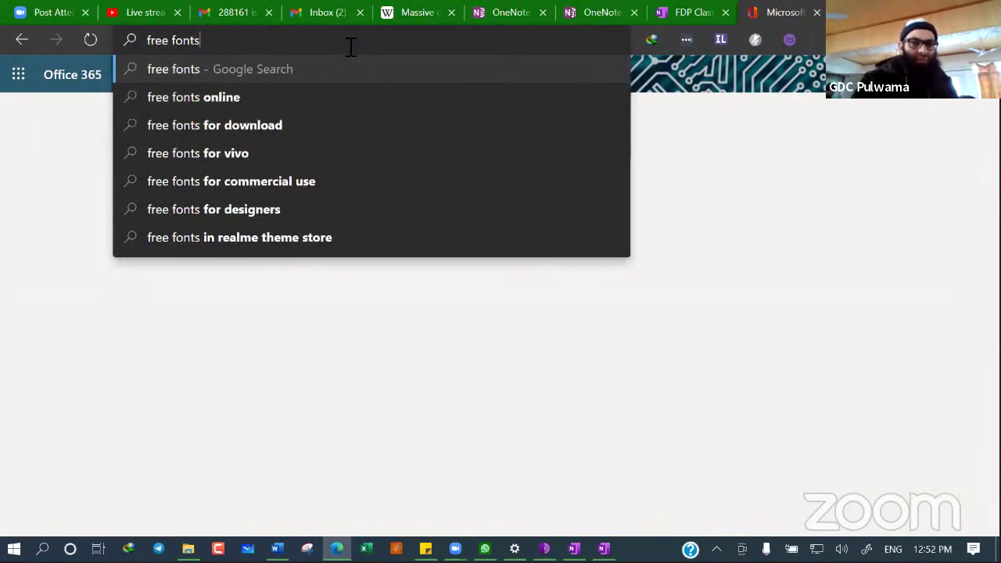
key(Return)
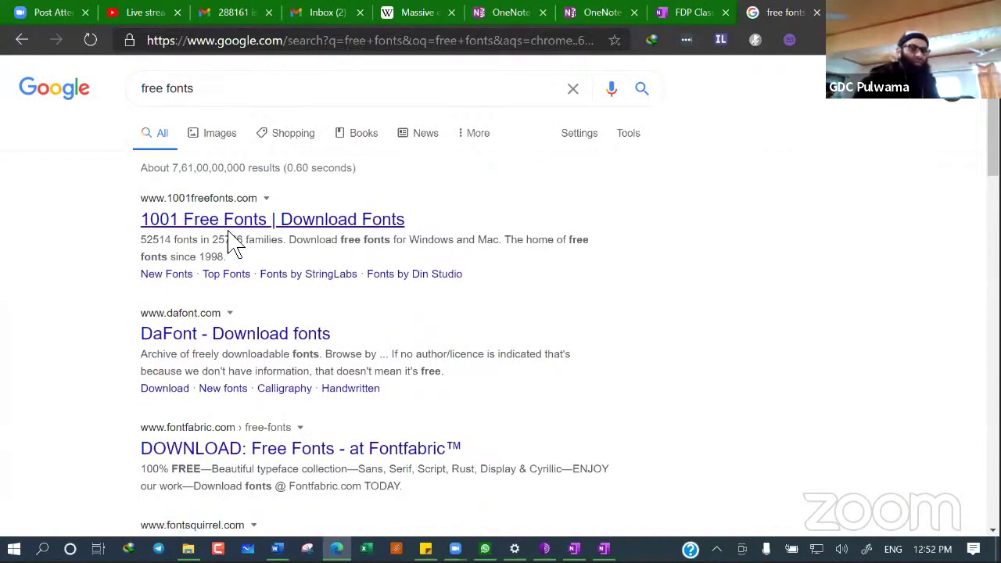
click(235, 227)
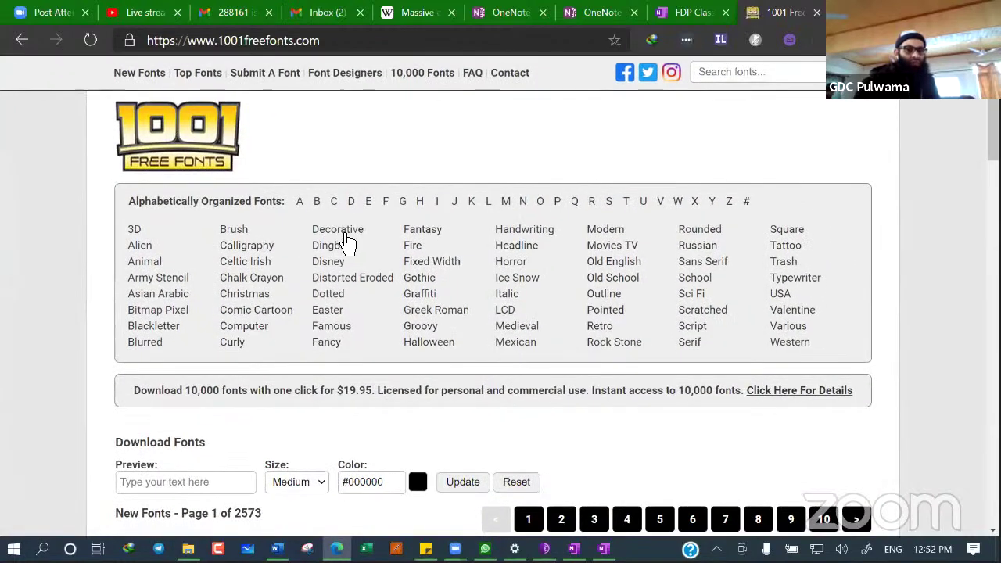
click(356, 235)
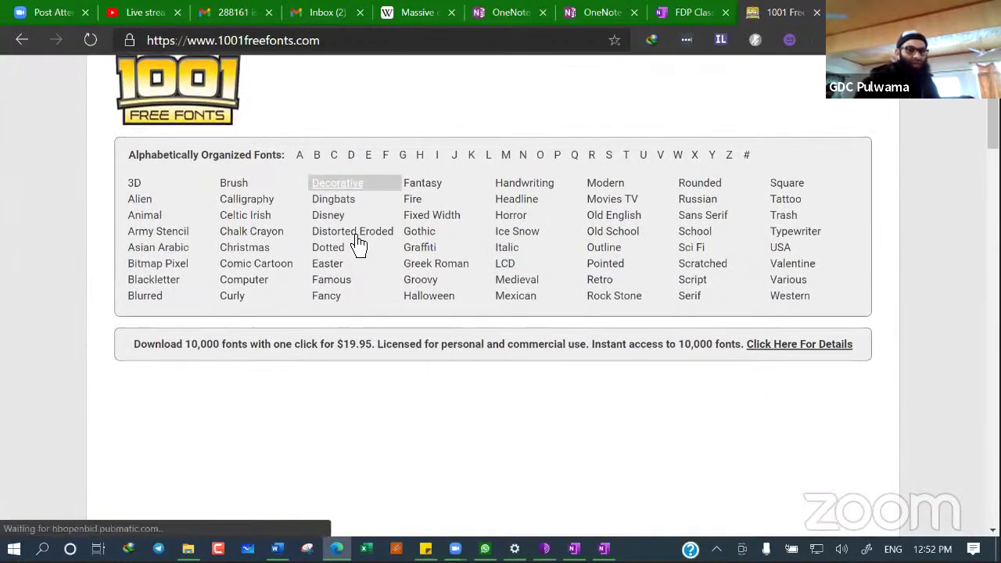
scroll(356, 242, down, 5)
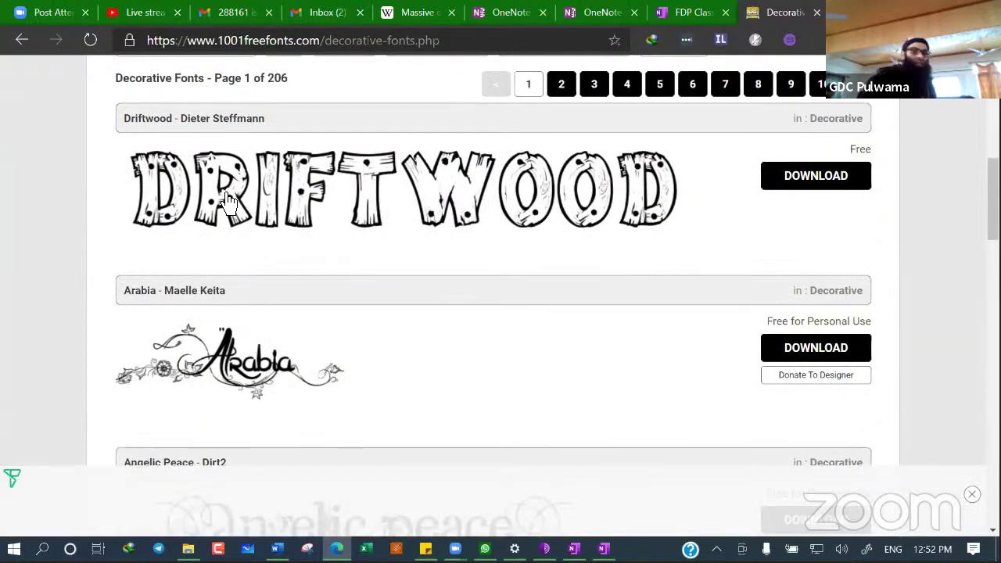
Download the Driftwood font as driftwood.zip, then close VLC and dismiss the leftover IDM prompts
click(780, 177)
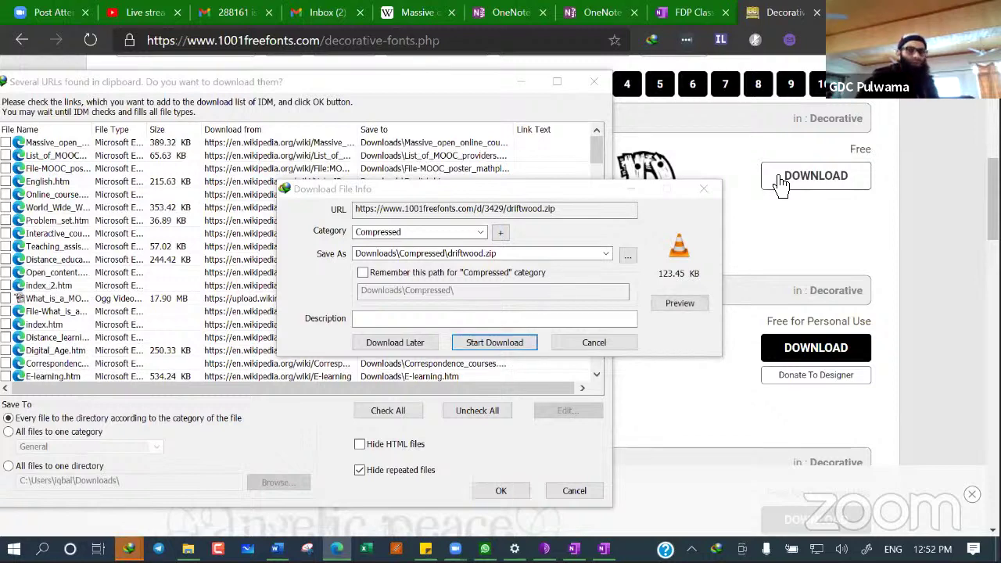
click(504, 355)
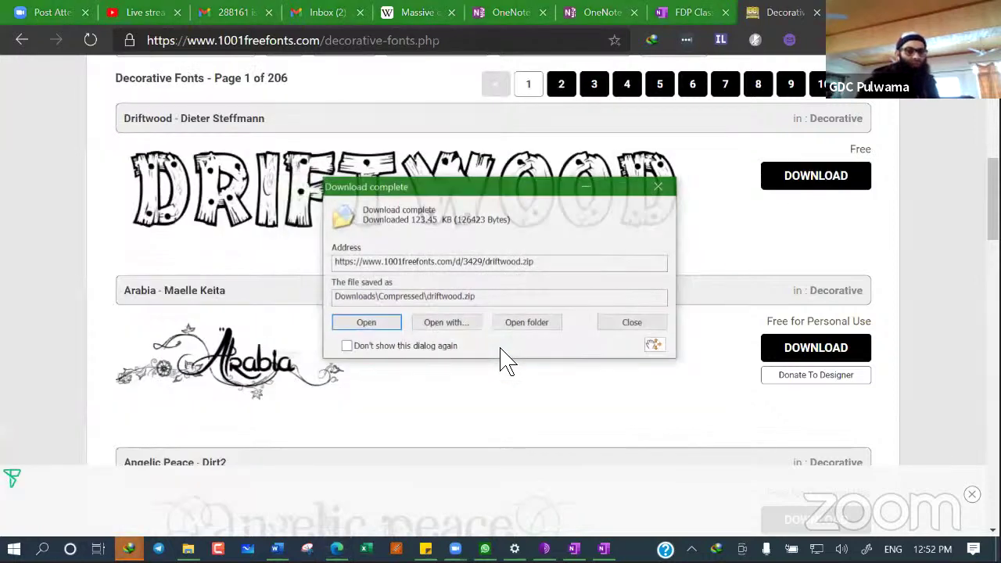
click(380, 322)
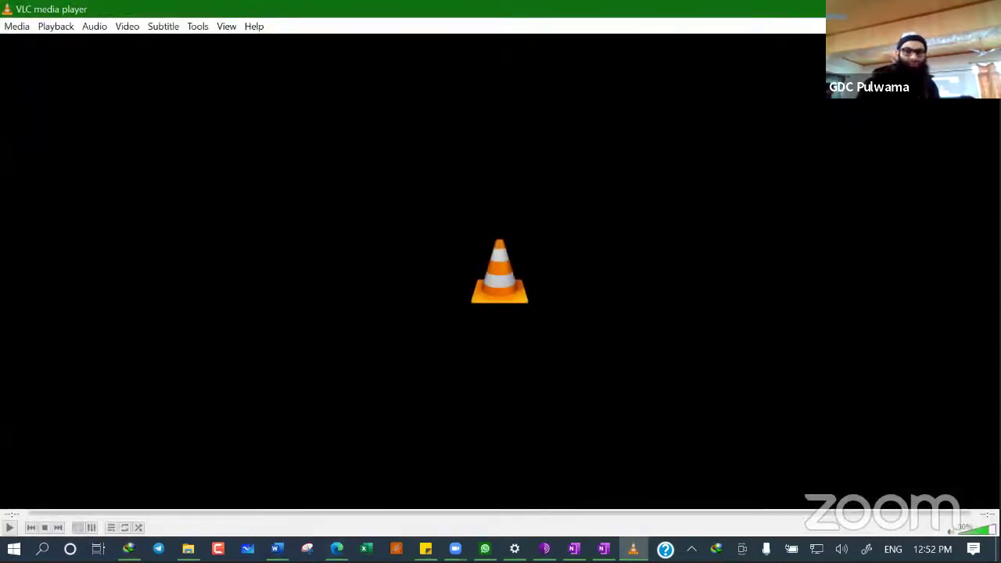
key(alt+F4)
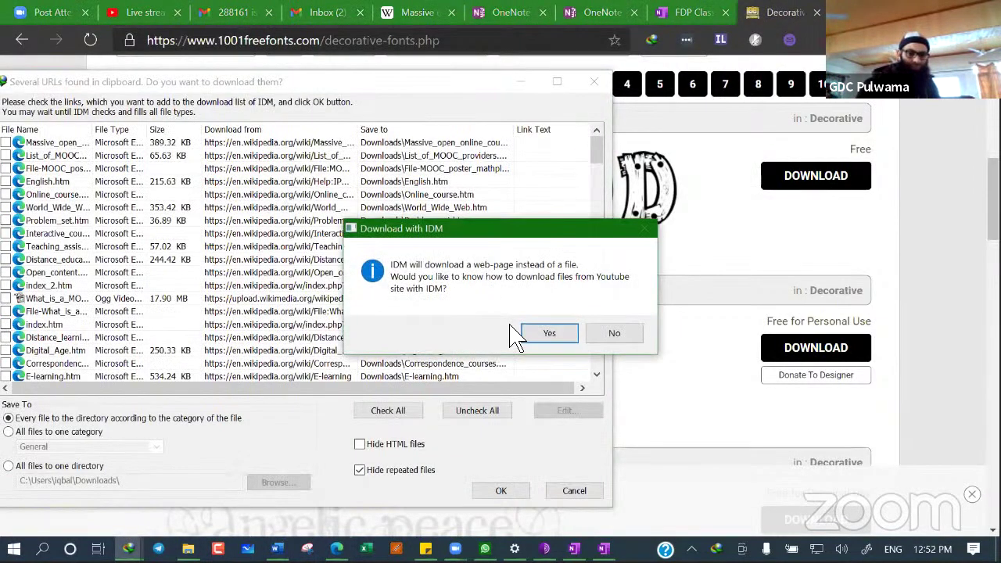
click(612, 336)
click(571, 491)
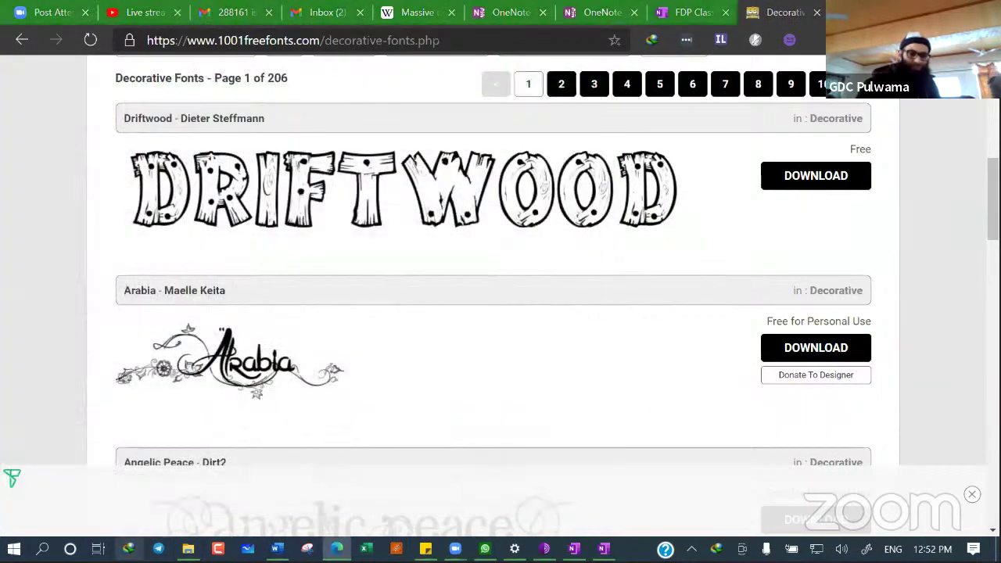
Open driftwood.zip's folder from IDM's download list and open the archive with WinRAR archiver
click(128, 548)
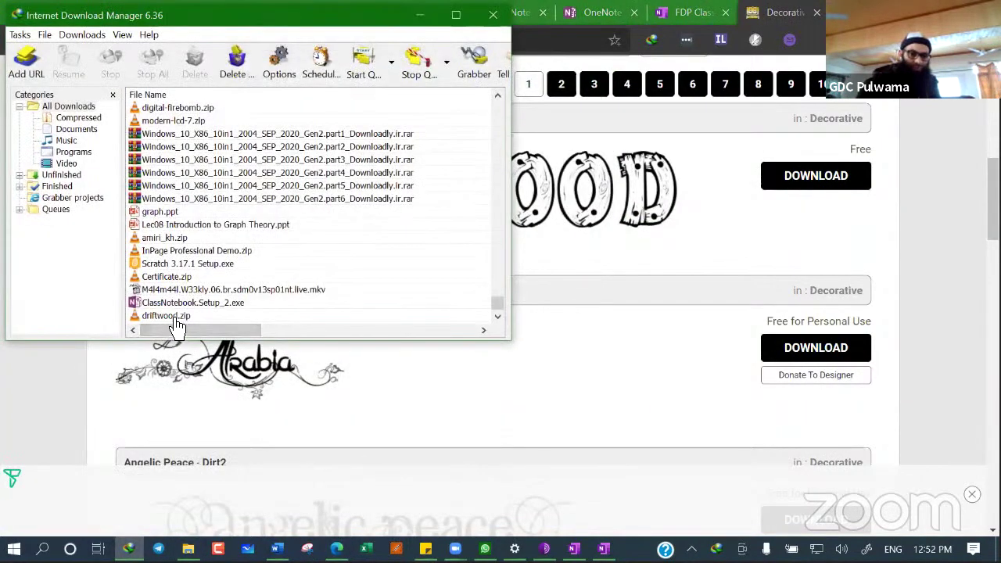
right_click(176, 317)
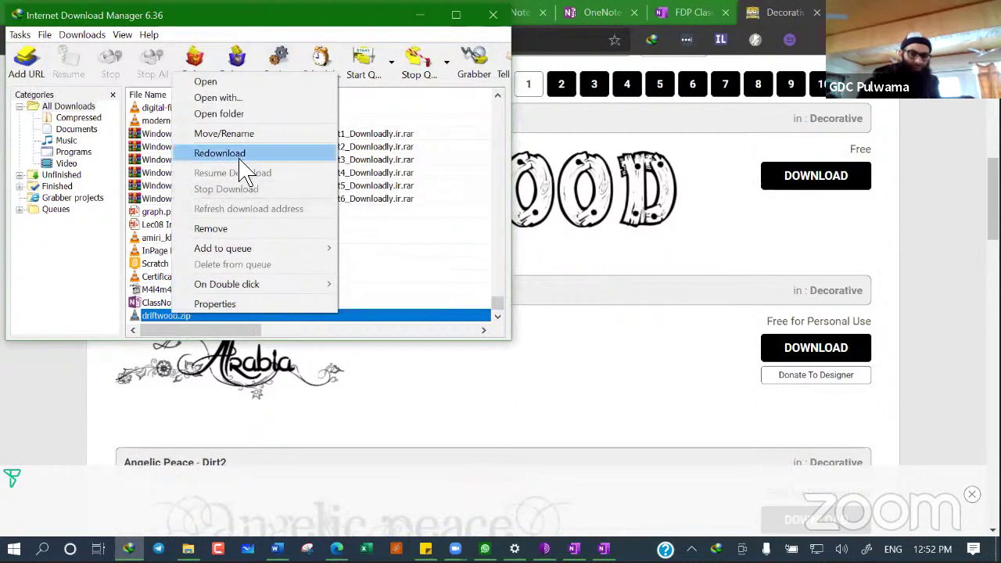
click(325, 99)
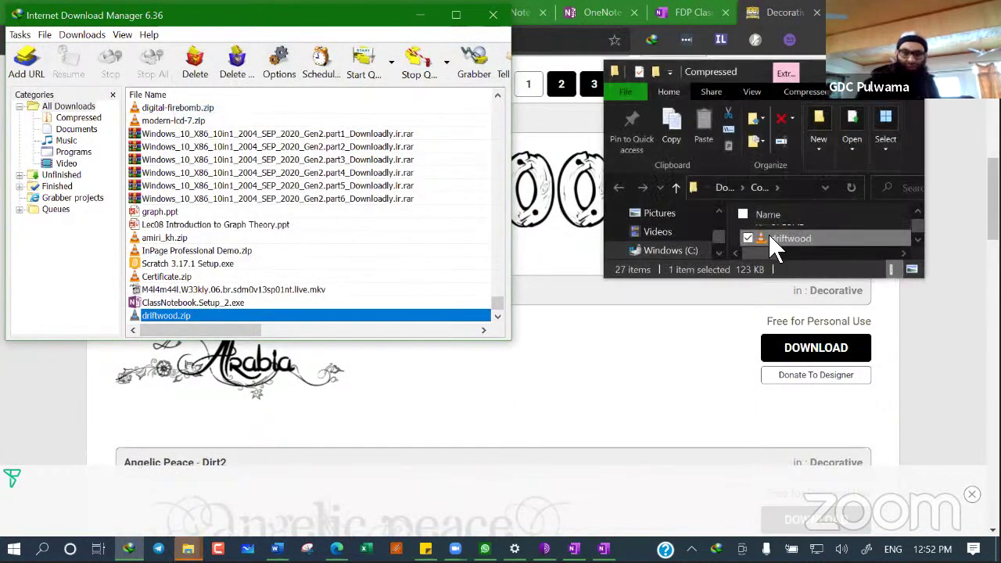
right_click(771, 238)
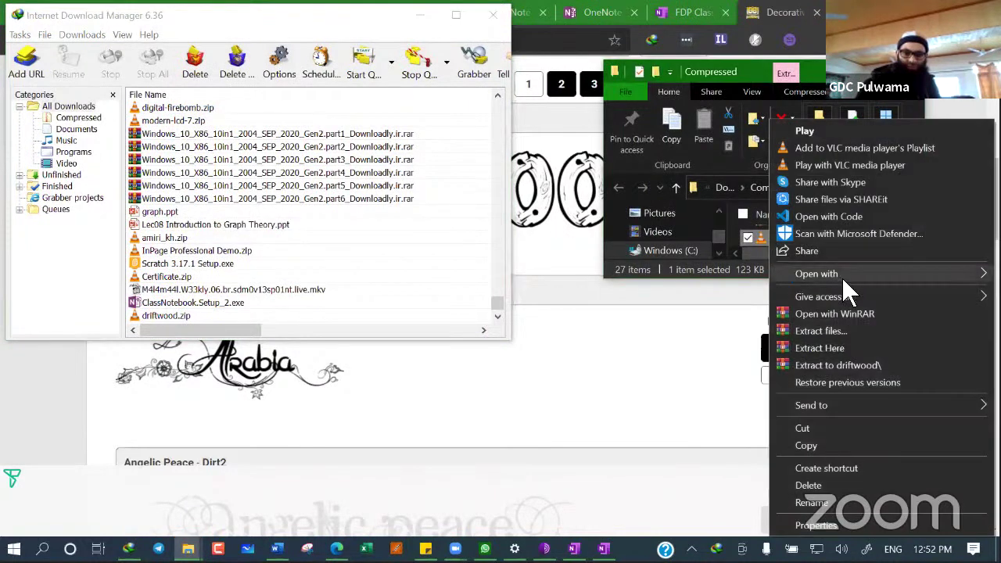
mouse_move(842, 278)
click(647, 308)
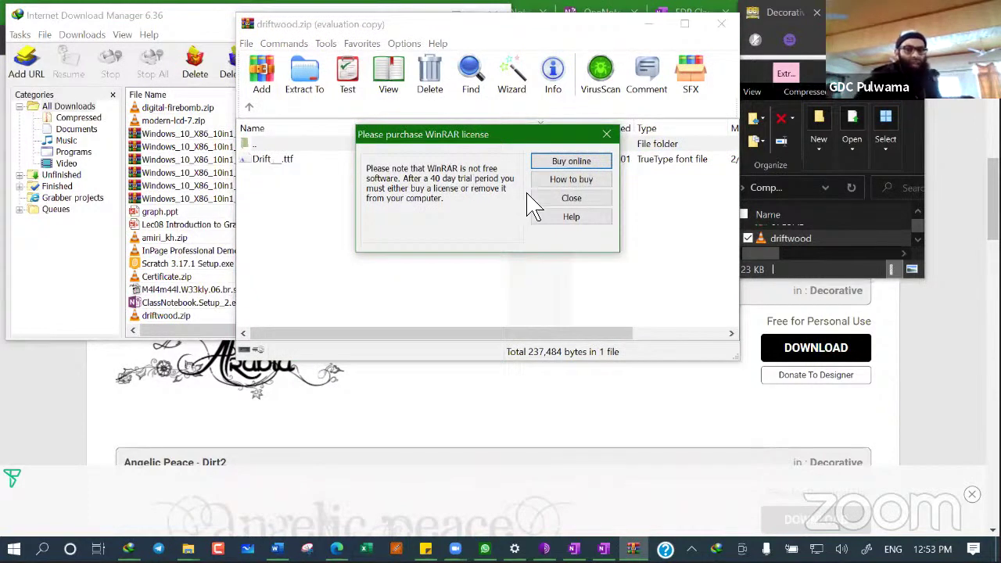
Dismiss the WinRAR licence reminder and install the Drift Wood font from Drift_.ttf
click(564, 202)
double_click(267, 160)
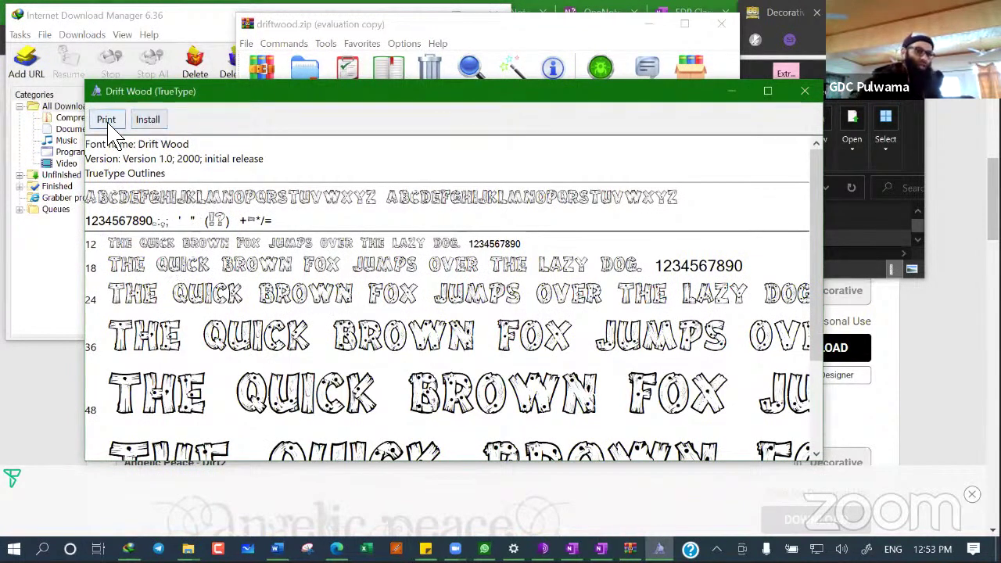
click(150, 123)
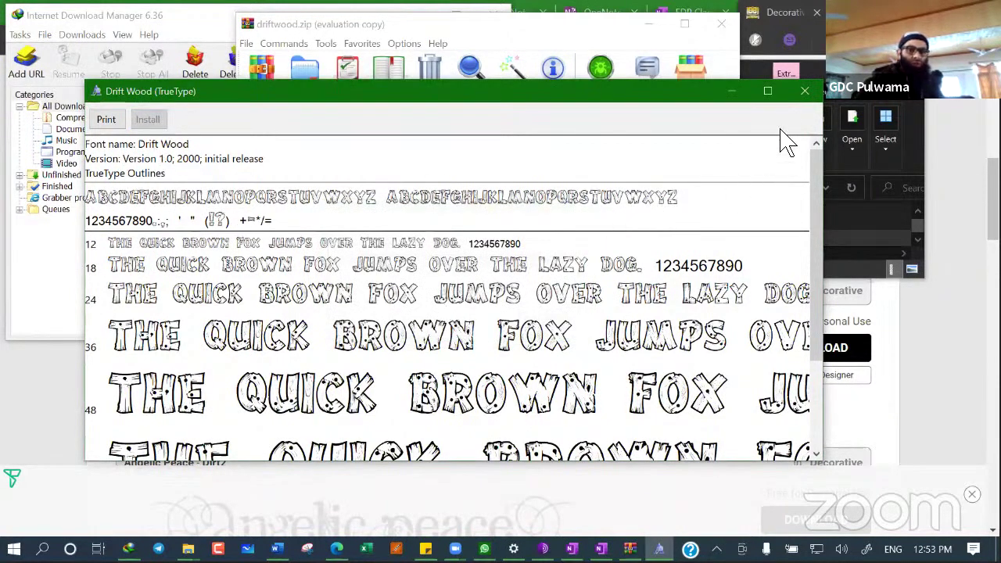
Close the Drift Wood font preview, the driftwood.zip archive and the download manager
click(805, 91)
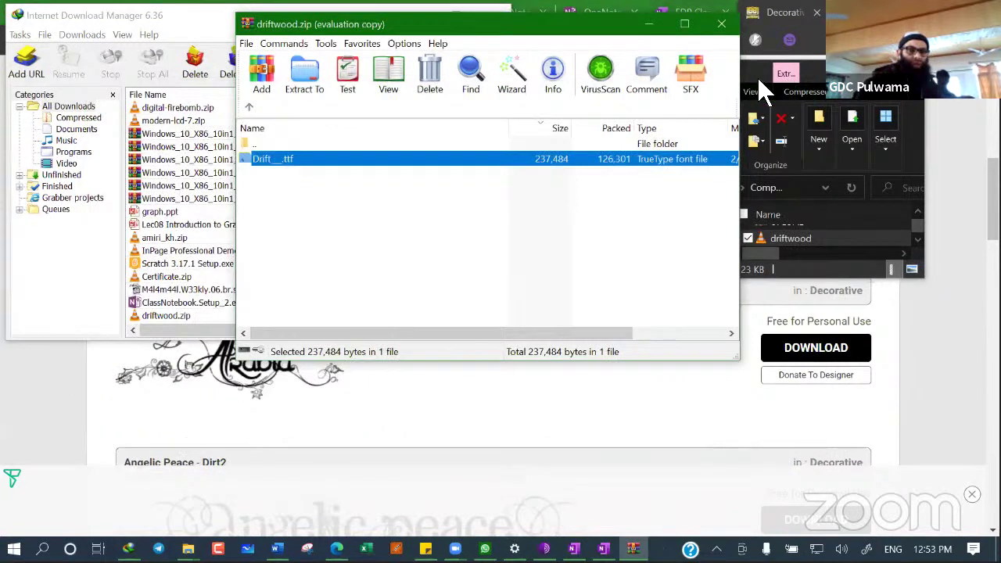
click(721, 24)
click(500, 49)
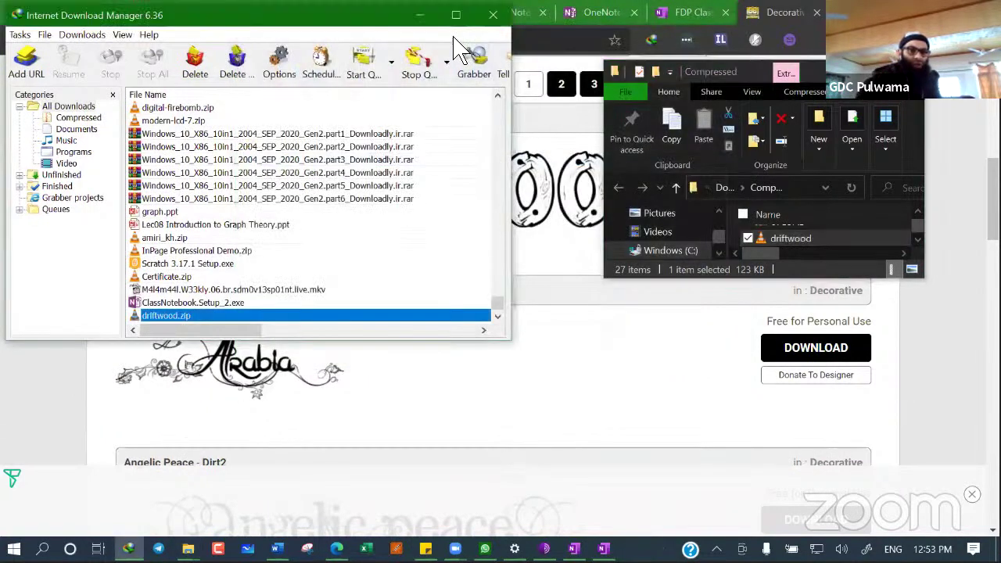
click(500, 28)
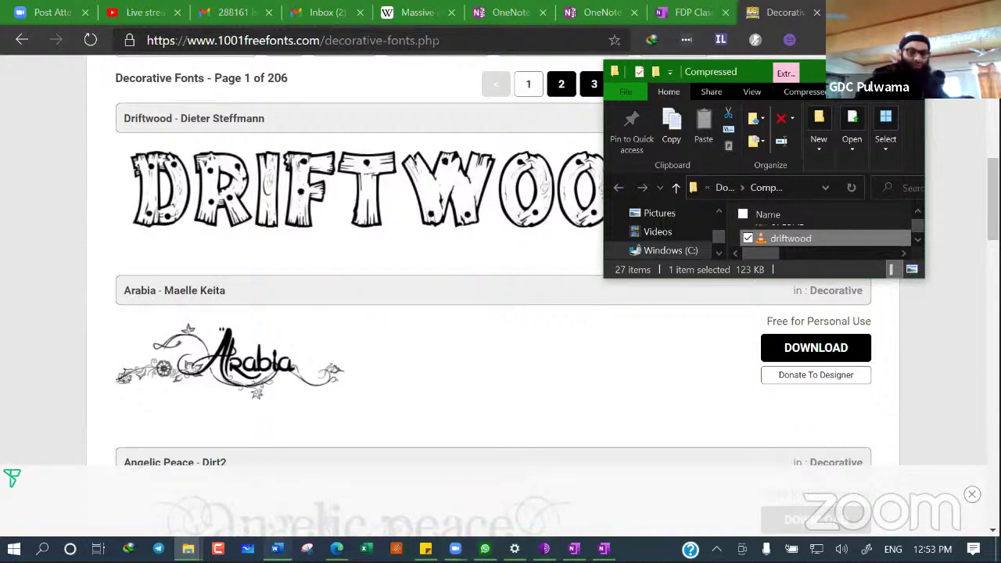
Back in Word, apply Drift Wood to the opening paragraph's text from 'a keyword' to 'charts, and'
click(275, 548)
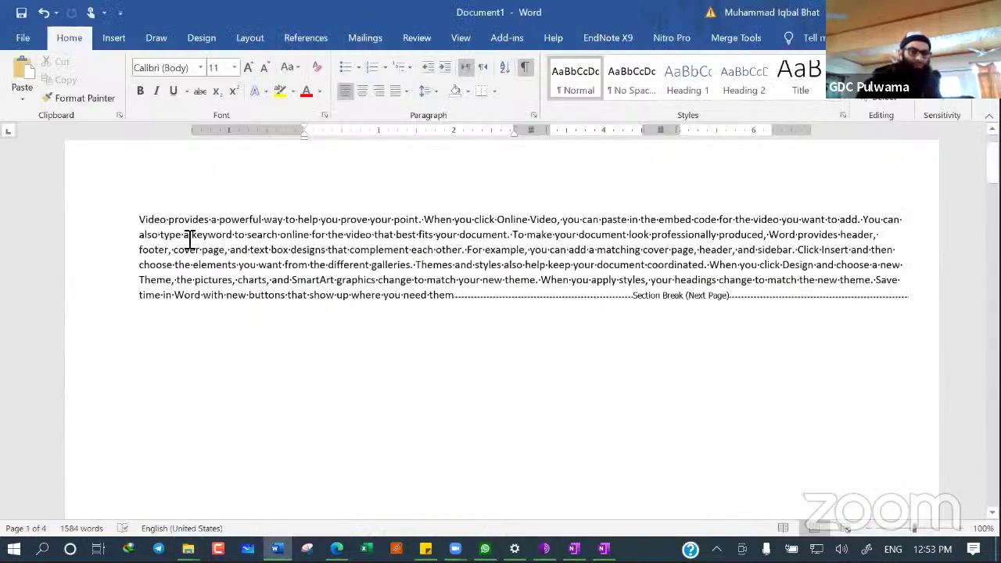
drag(186, 235, 286, 279)
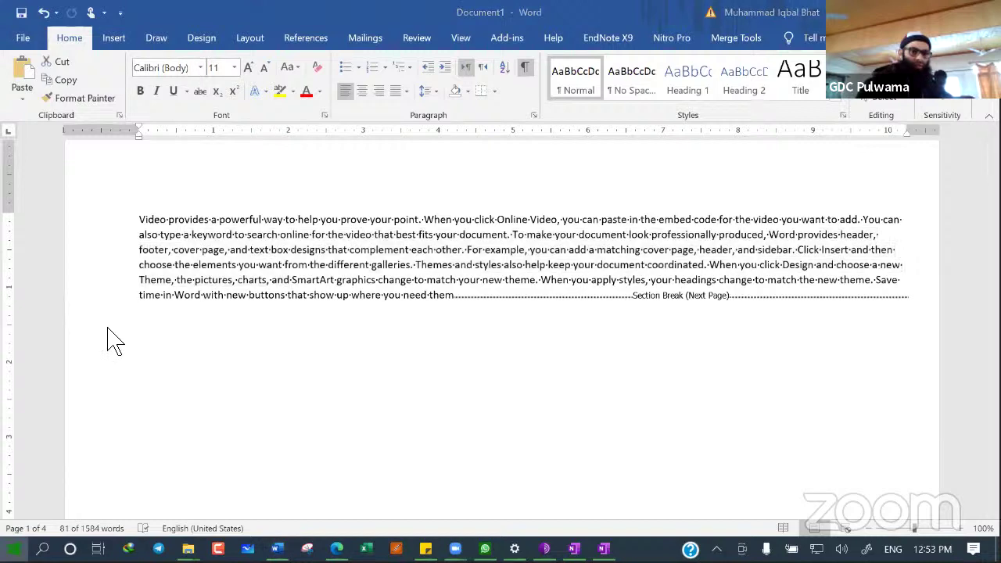
key(super)
key(Escape)
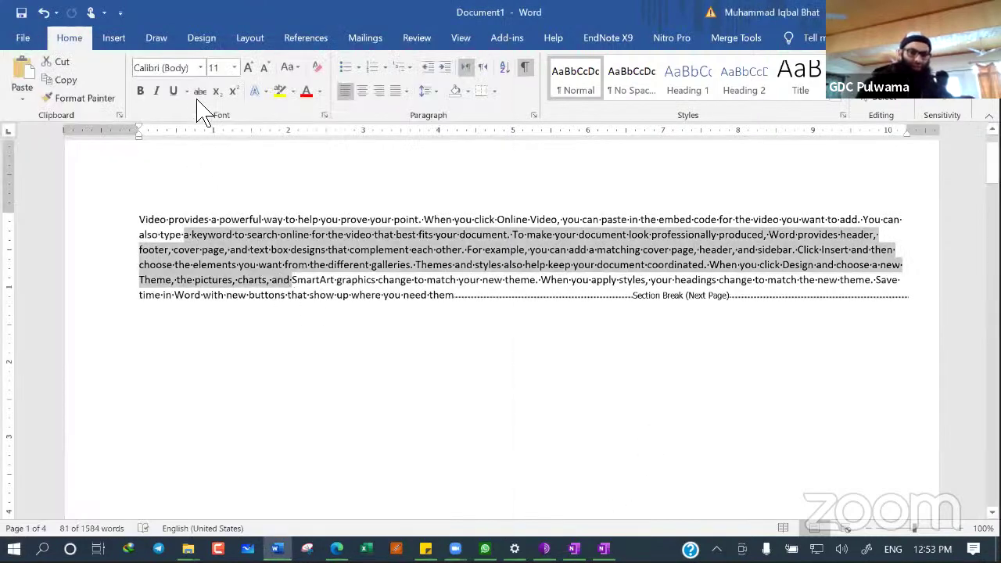
click(194, 68)
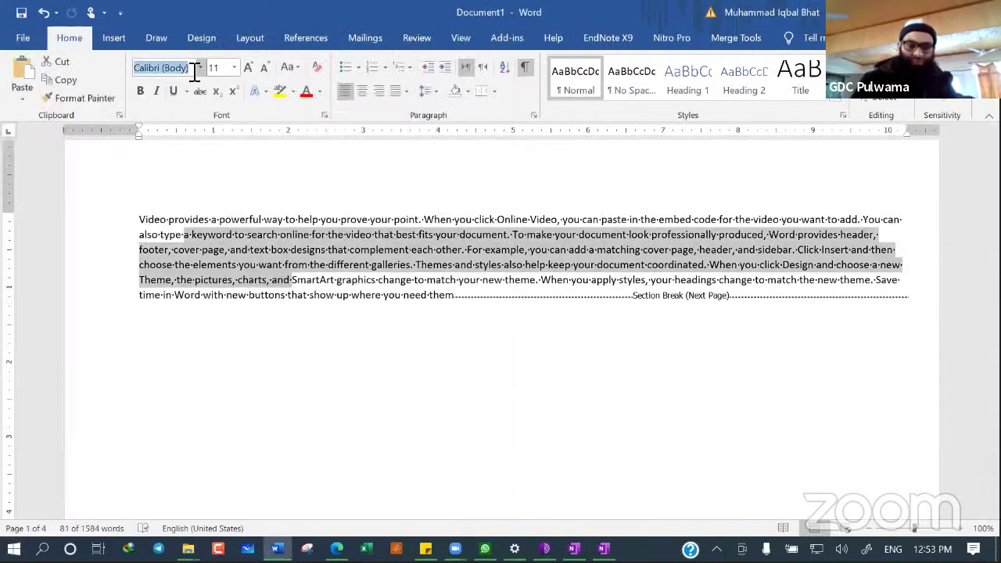
text(Drift Wood)
key(Return)
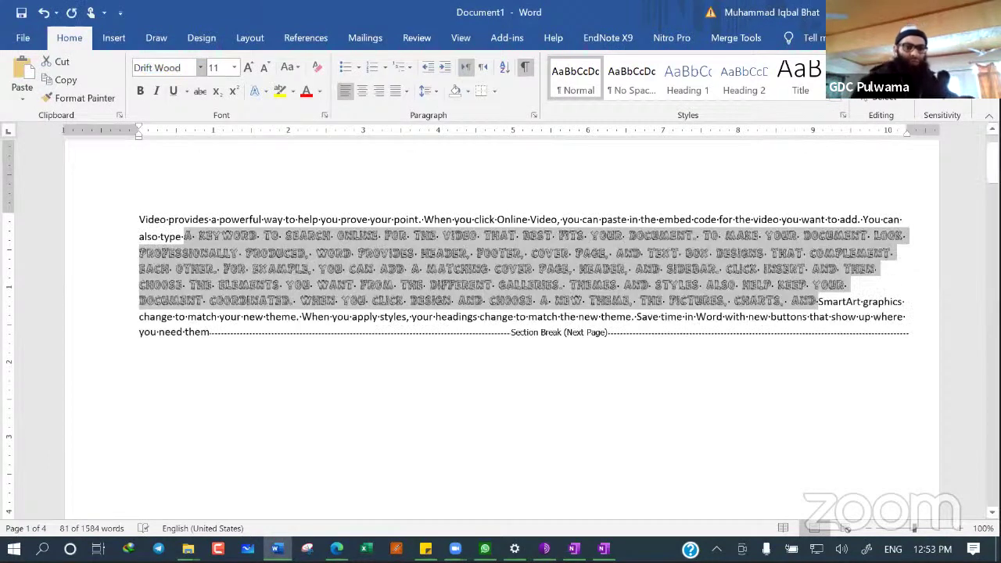
click(381, 274)
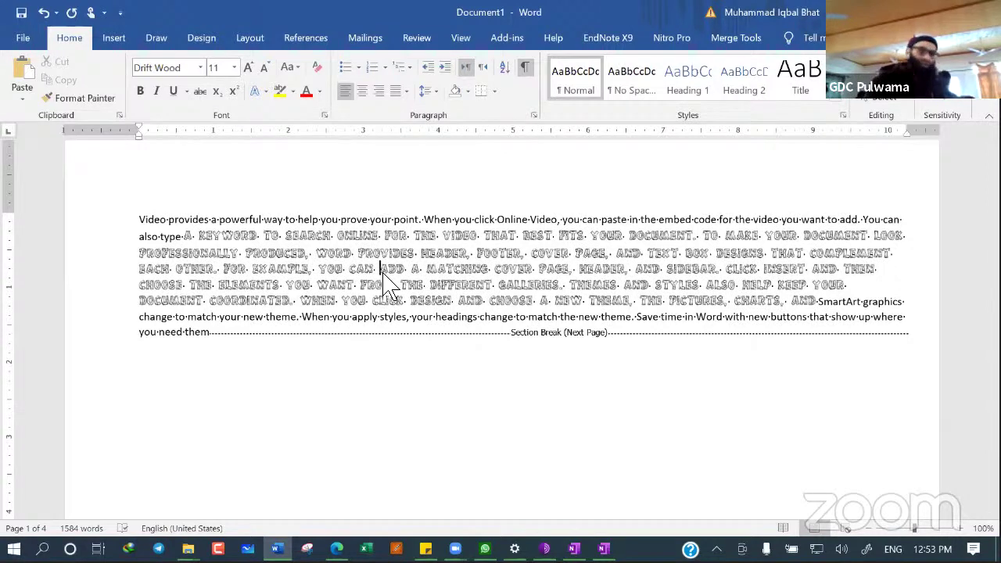
Enlarge the Drift Wood text from 'A KEYWORD' through 'YOU' to 16 pt
click(237, 66)
click(235, 67)
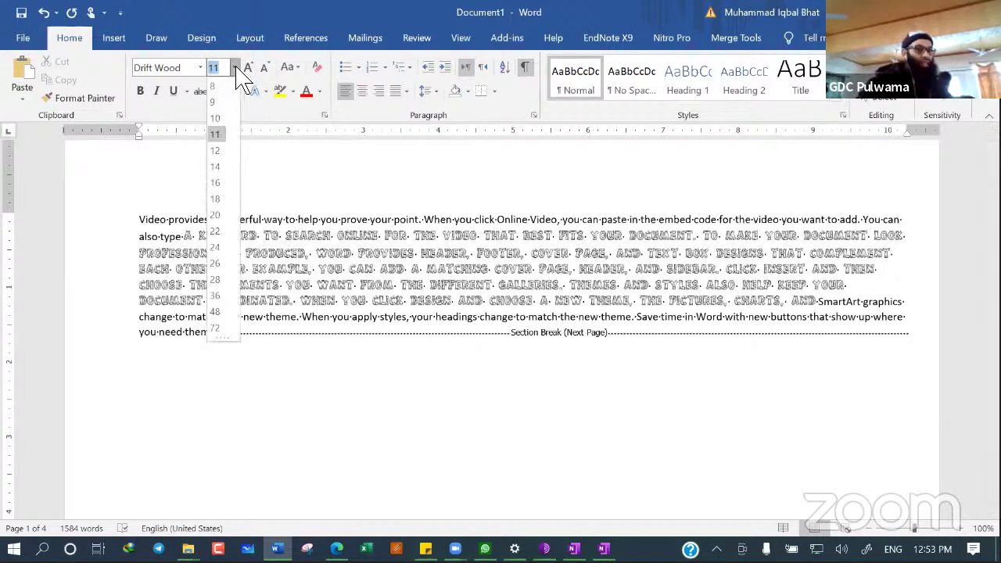
click(223, 166)
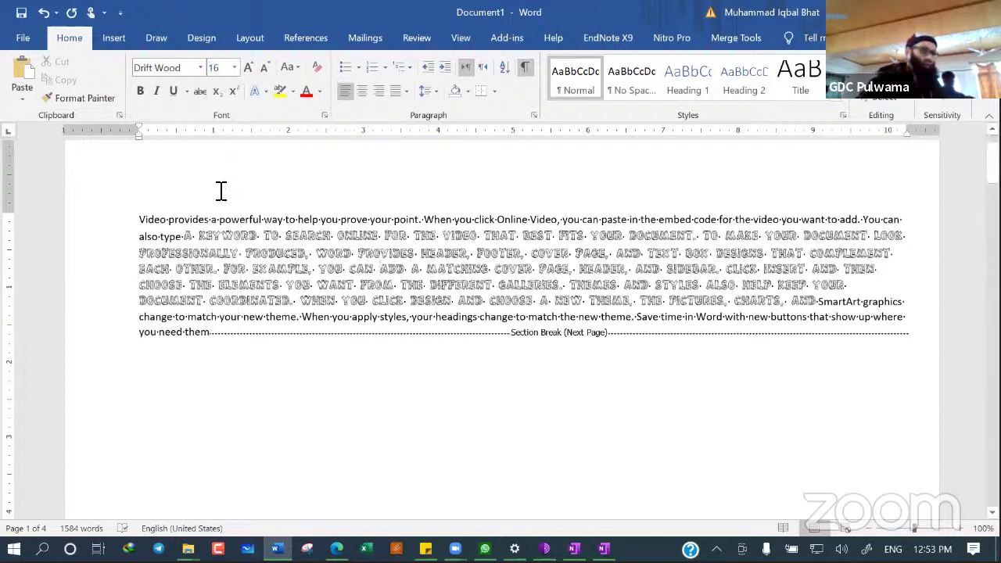
click(258, 68)
click(258, 68)
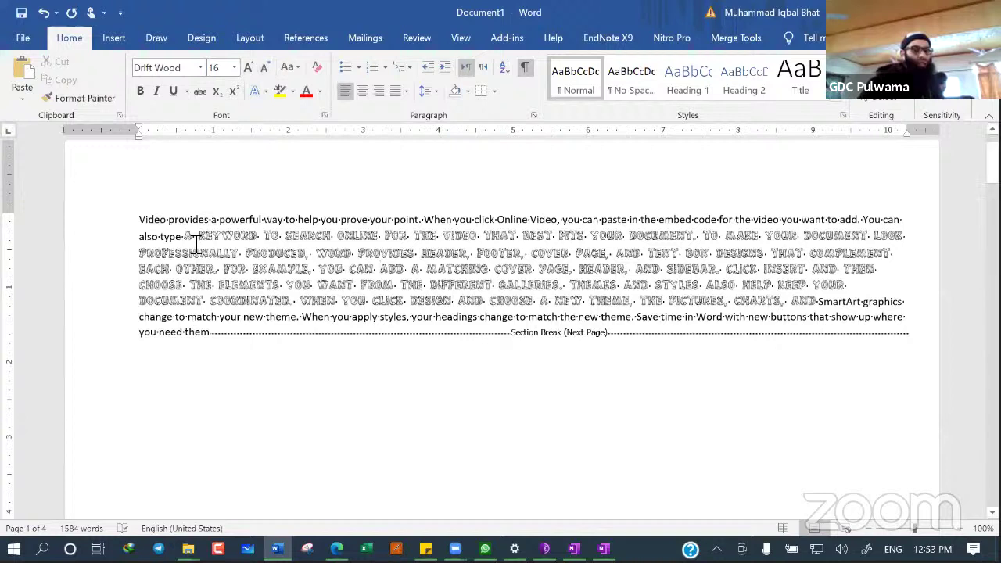
drag(186, 236, 344, 281)
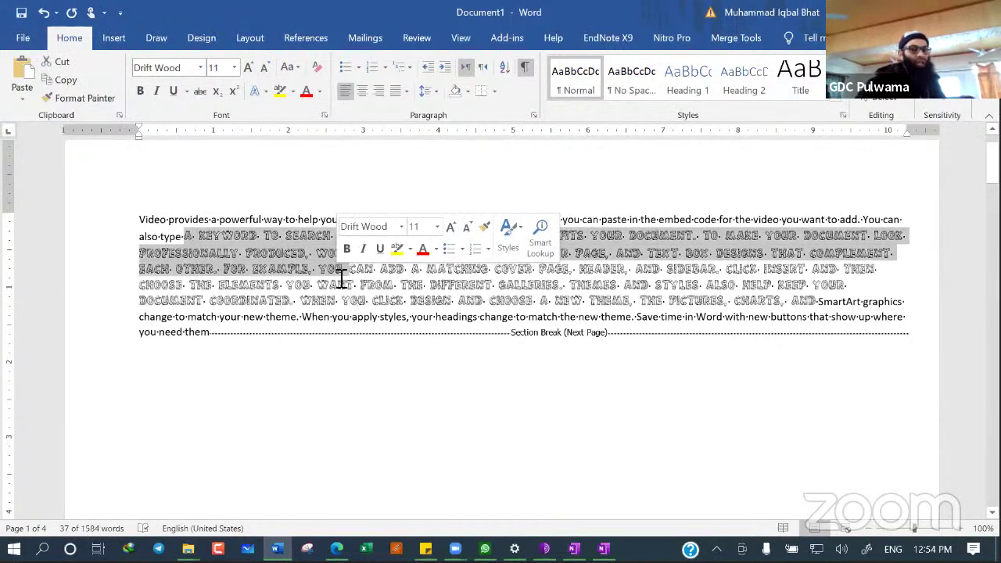
click(248, 67)
click(247, 67)
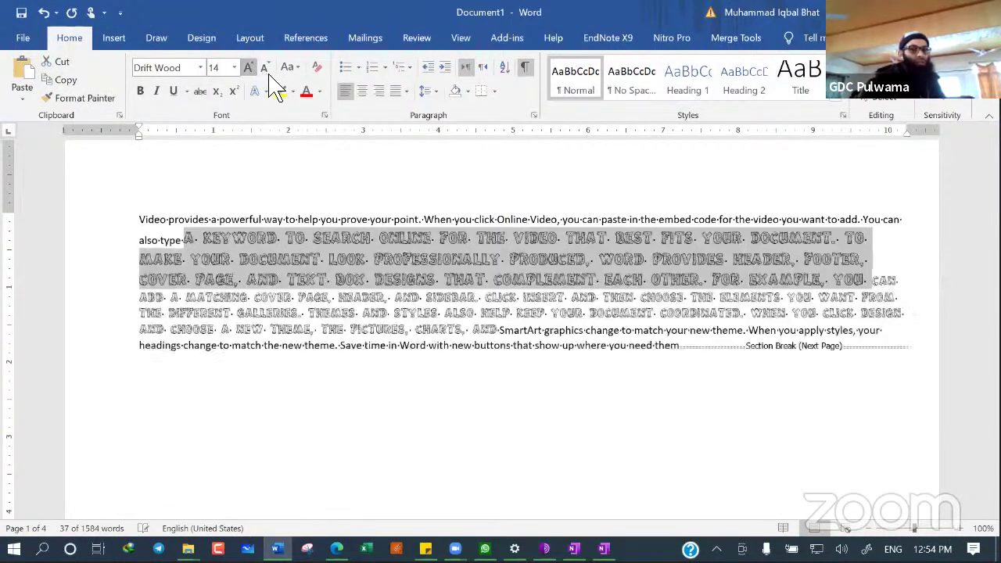
click(247, 67)
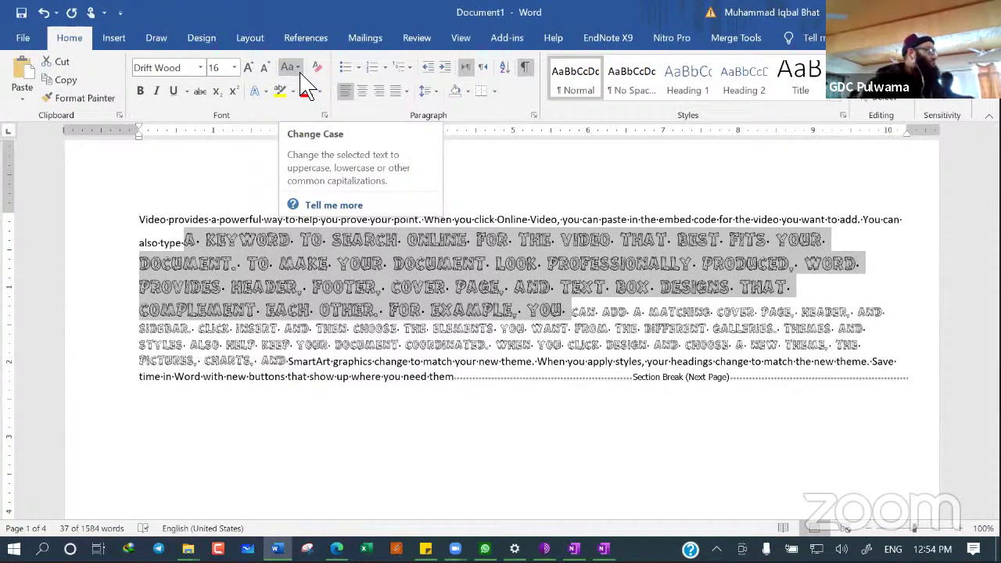
Capitalize each word of the selection and apply the first Text Effects style
click(299, 68)
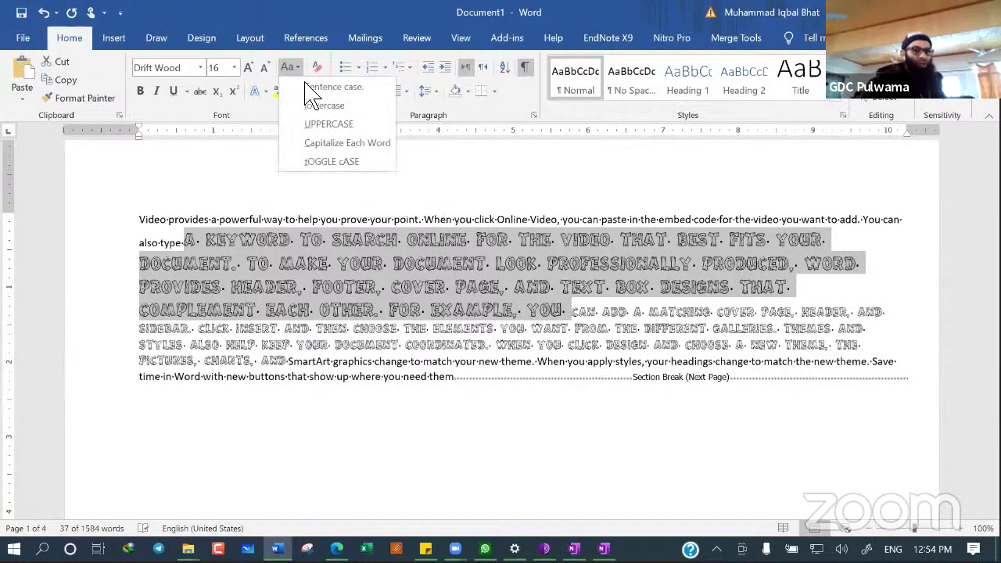
click(336, 143)
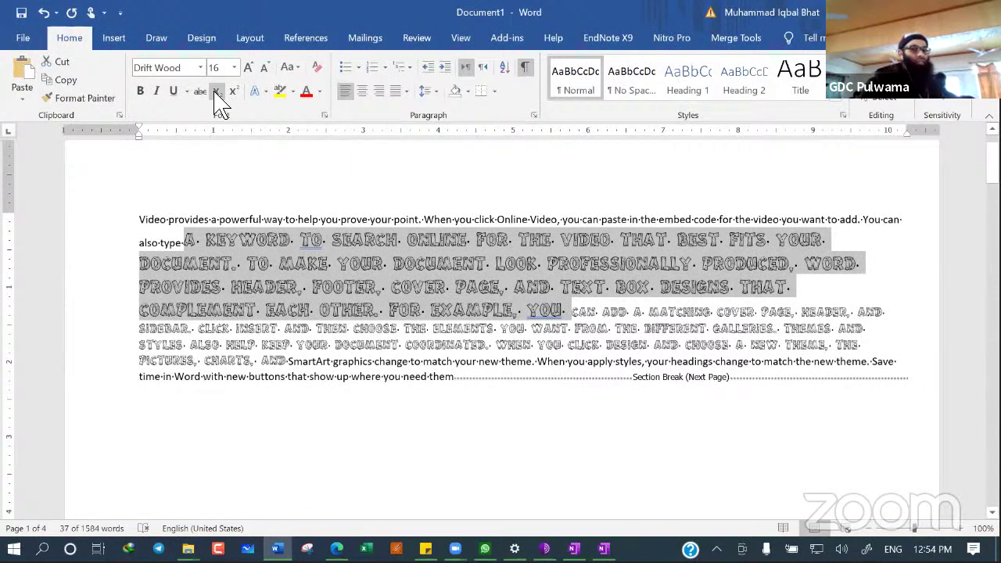
click(266, 91)
click(280, 137)
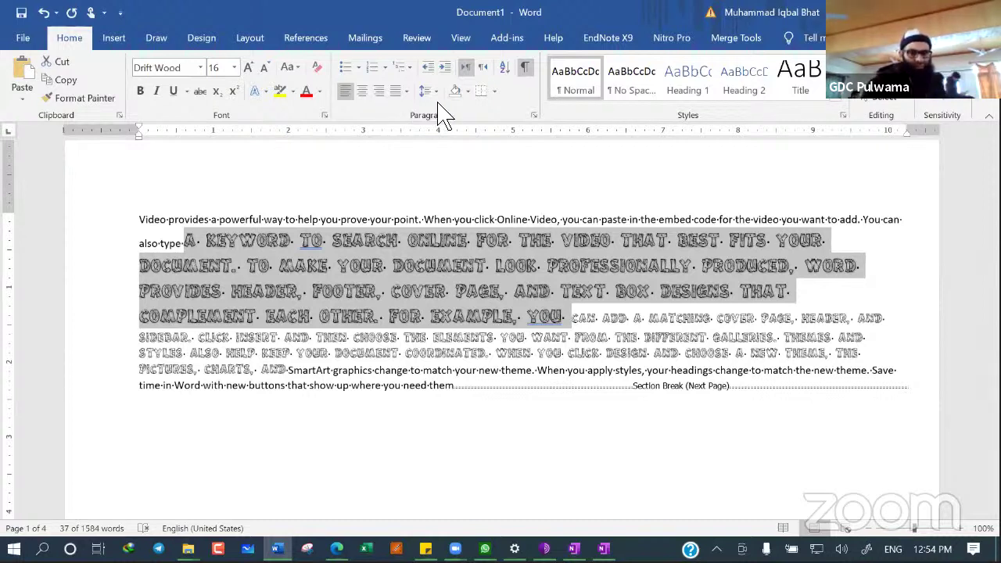
click(302, 243)
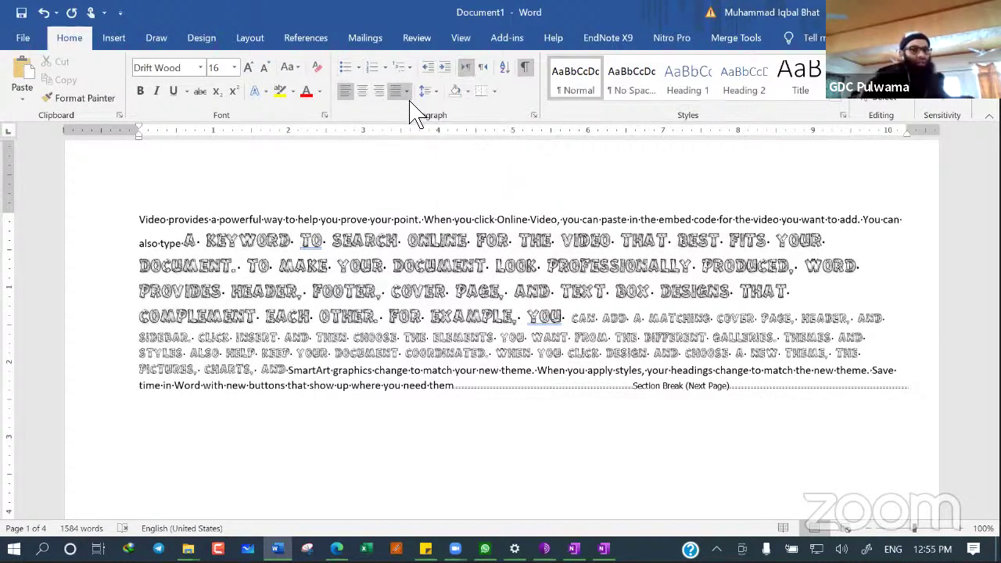
Right-align the KEYWORD paragraph and remove its space after, viewing the Font dialog without changes
click(362, 92)
click(379, 92)
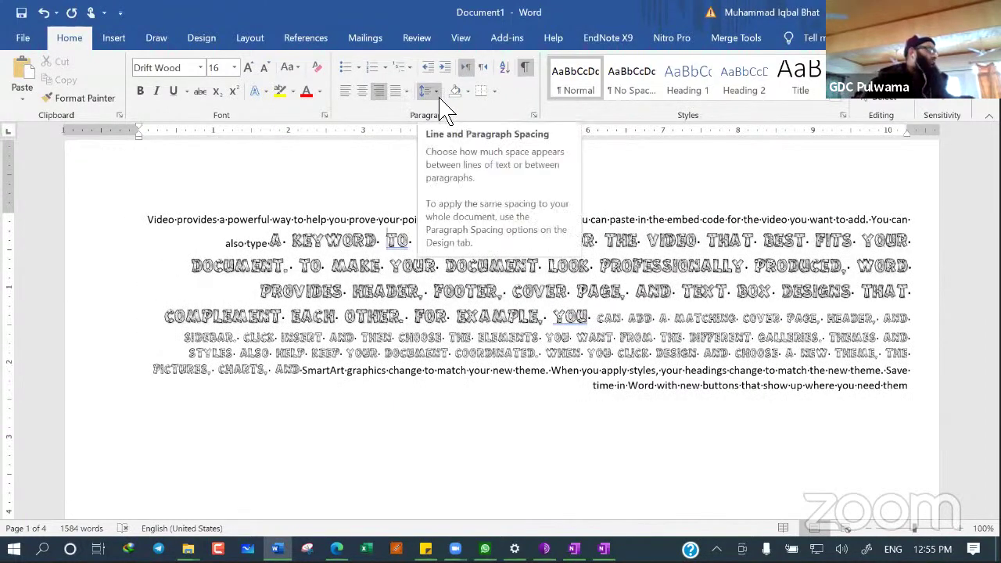
drag(280, 244, 338, 291)
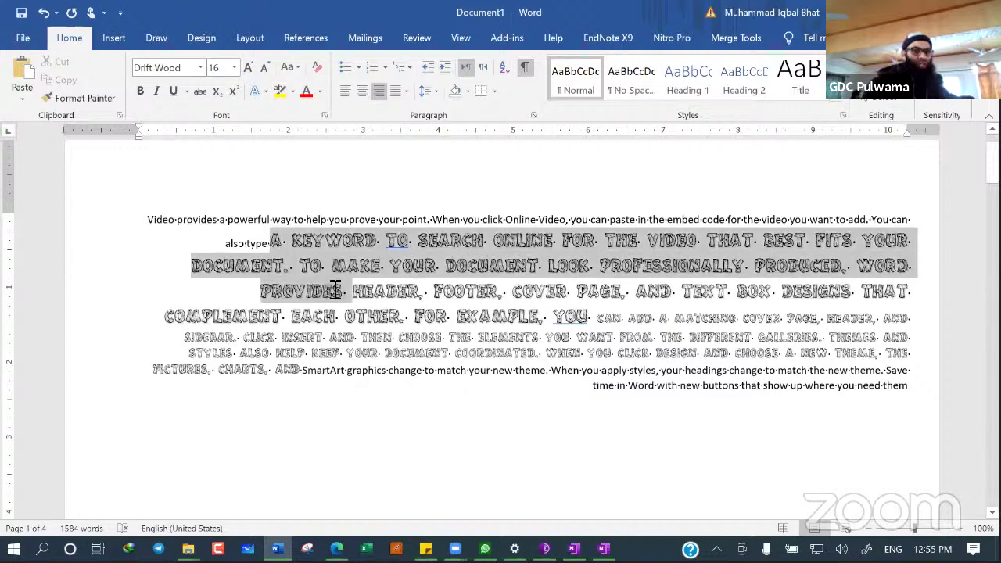
click(437, 95)
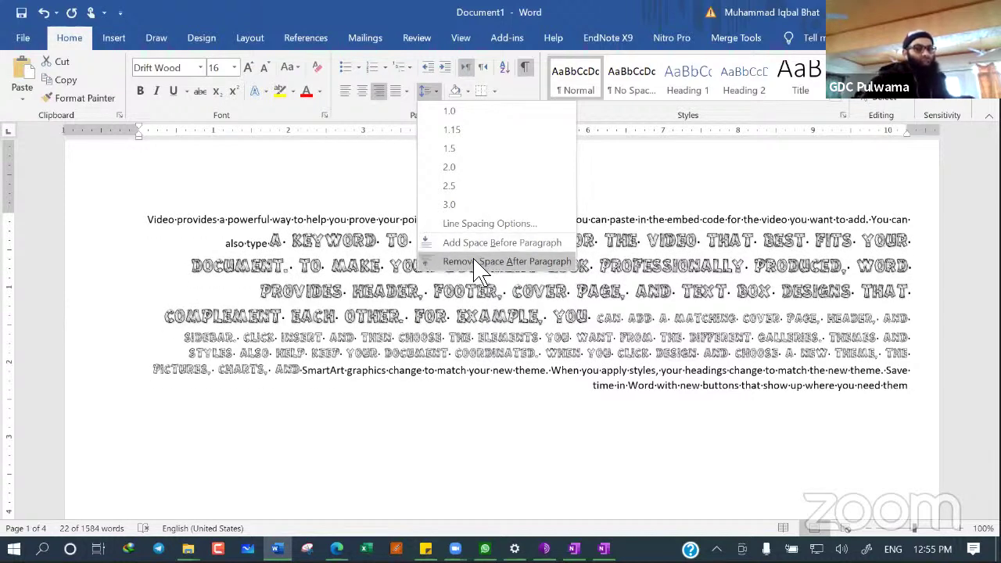
click(473, 262)
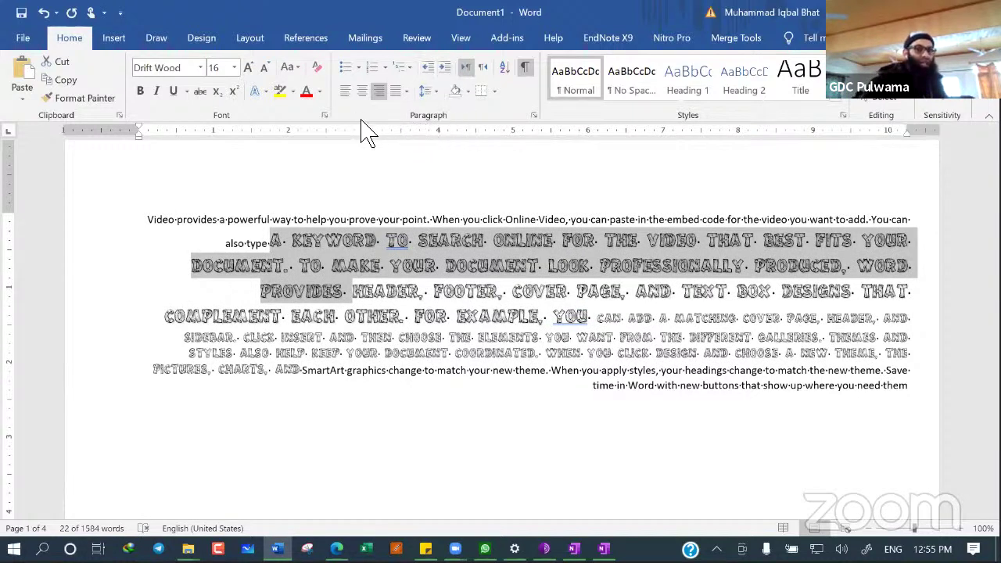
click(324, 115)
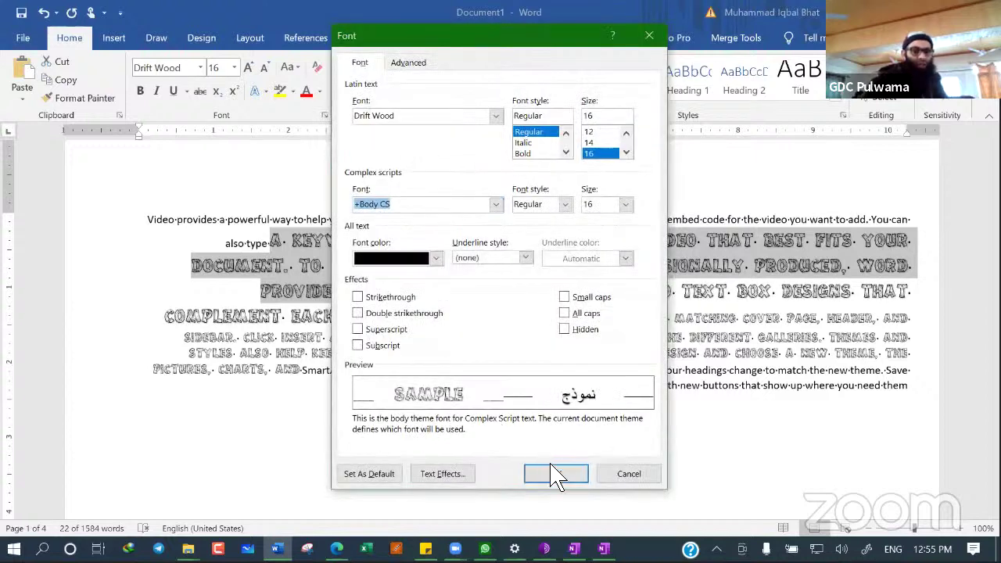
click(629, 475)
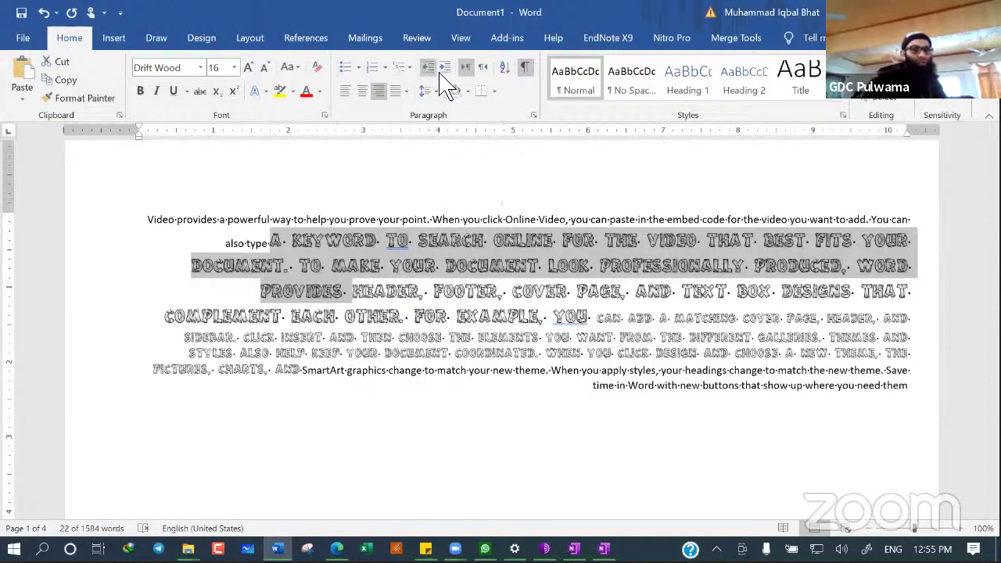
Define a new picture bullet using a phone image from an online search for 'phone'
click(364, 68)
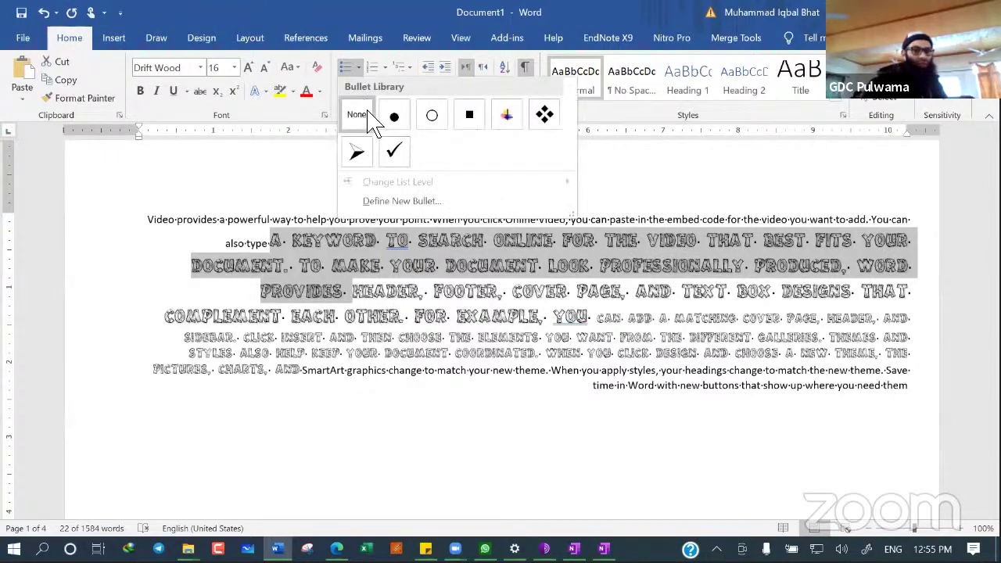
click(419, 205)
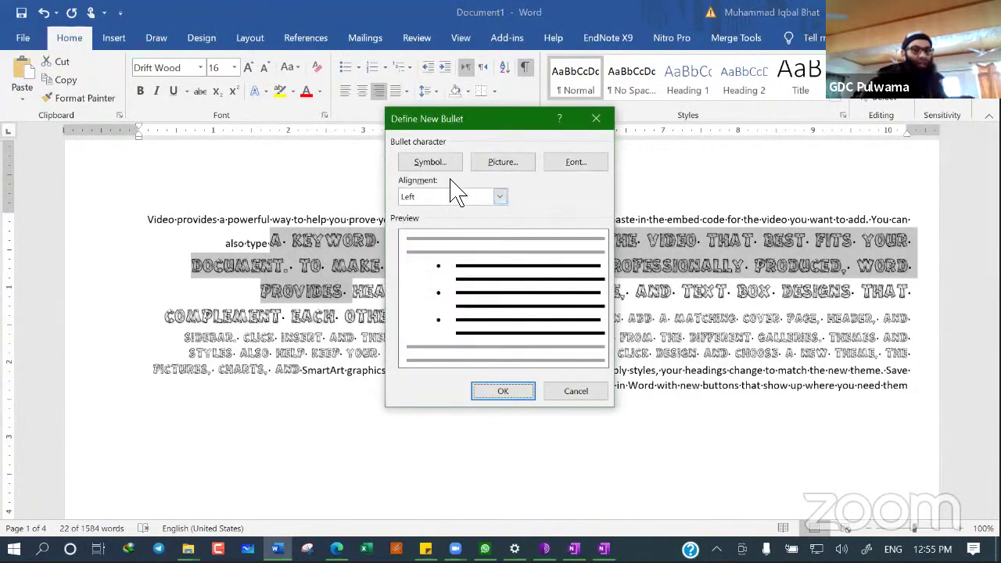
click(491, 164)
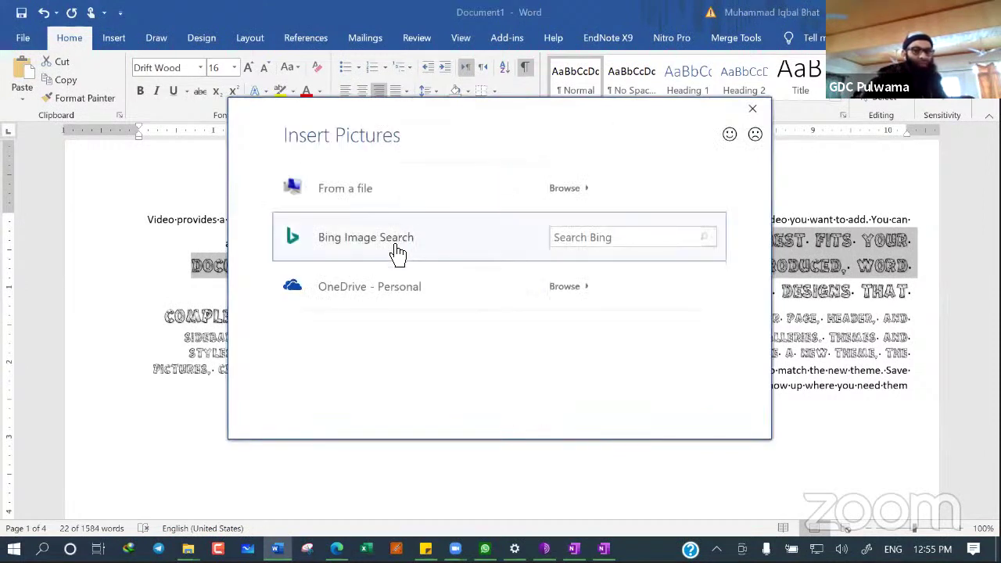
click(623, 248)
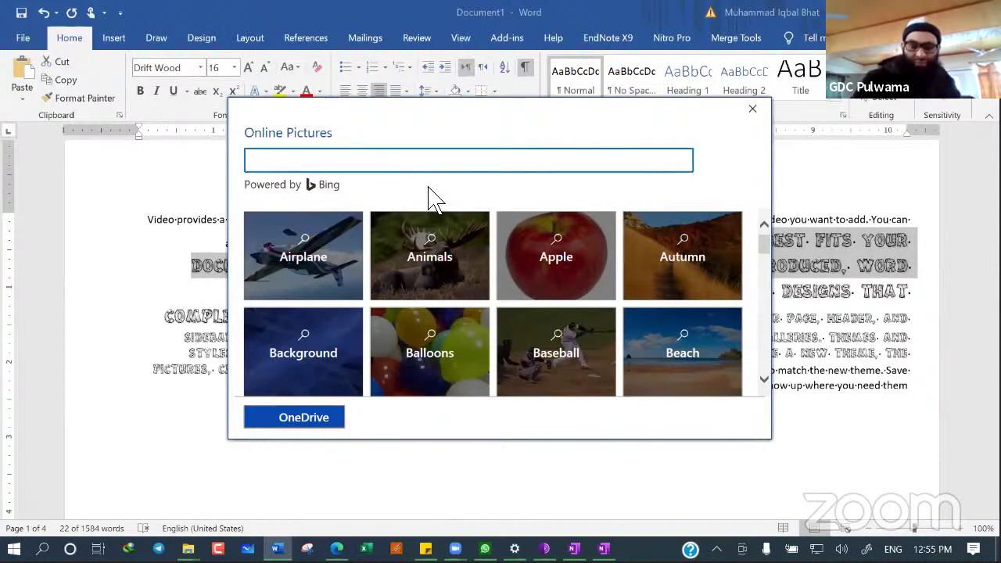
text(phone)
key(Return)
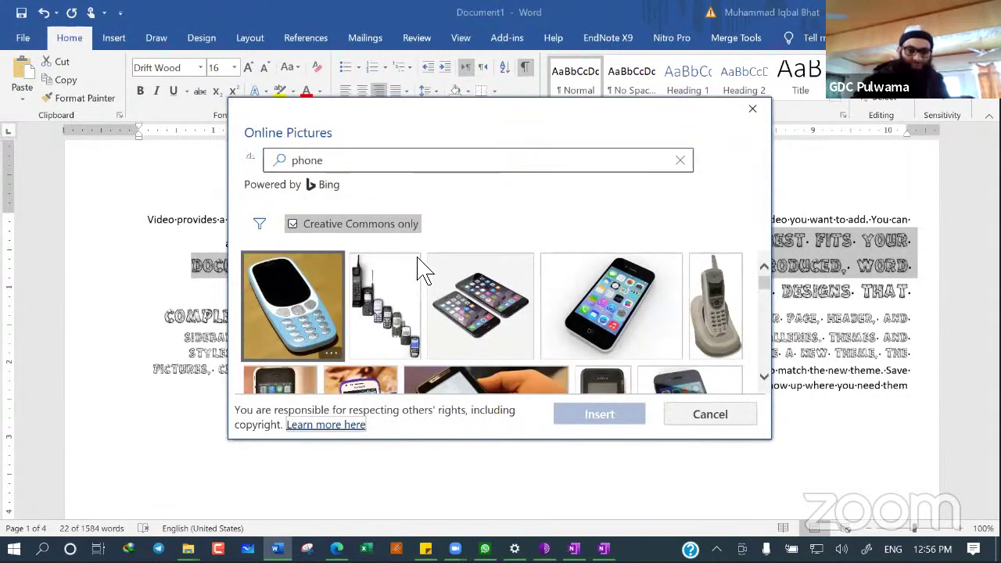
click(574, 301)
click(618, 416)
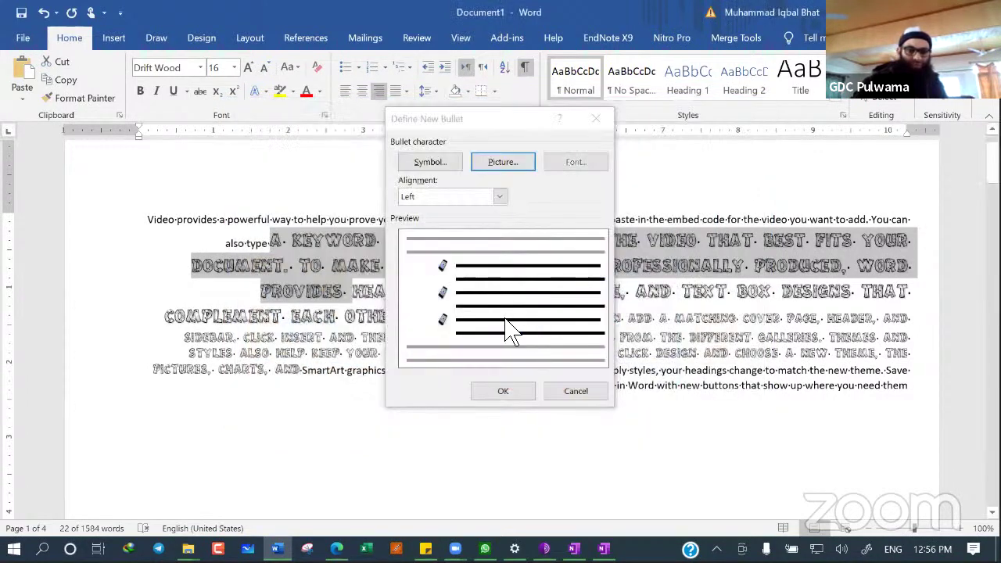
click(497, 393)
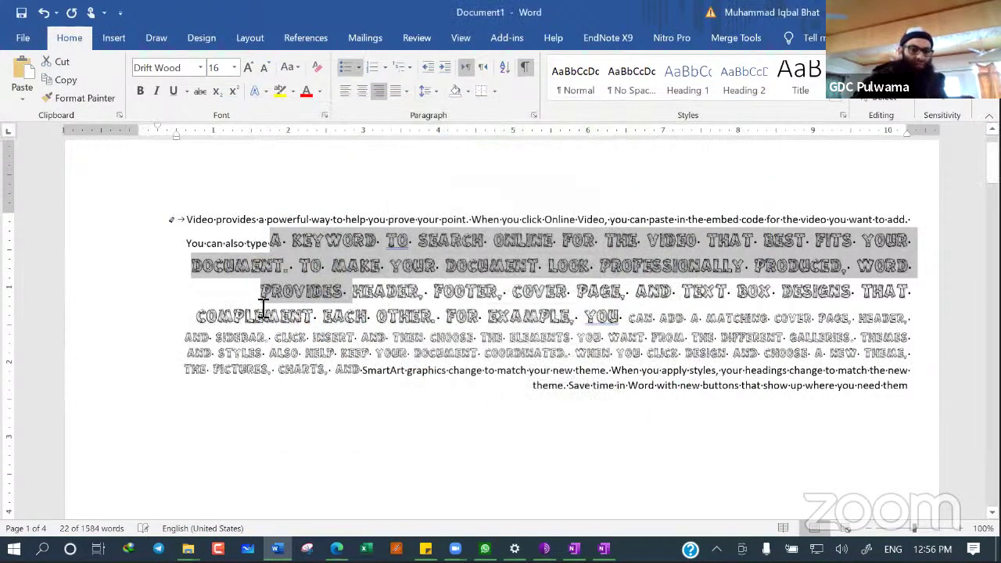
Adjust the bulleted paragraph's left indent and toggle its text direction between left-to-right and right-to-left
double_click(211, 228)
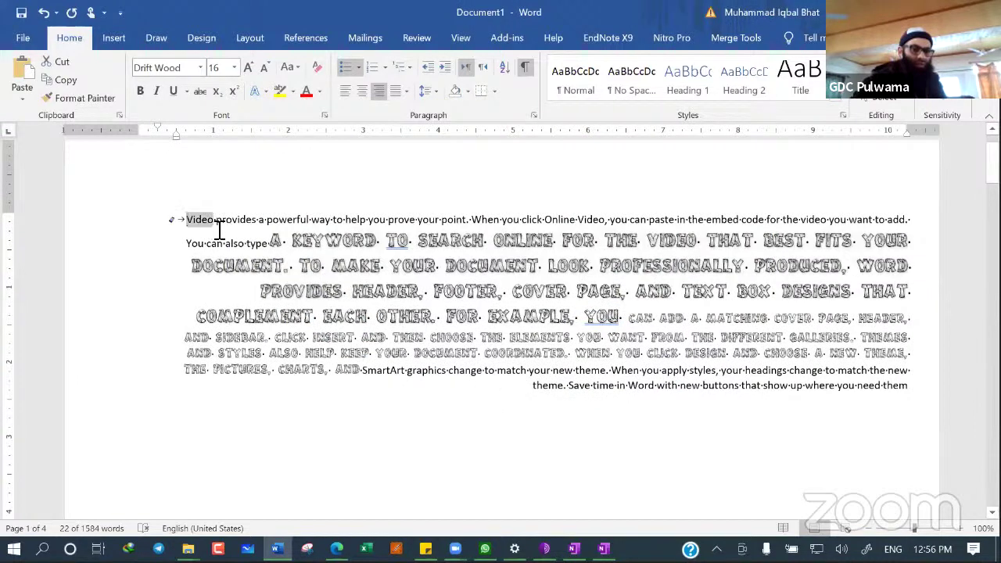
click(160, 229)
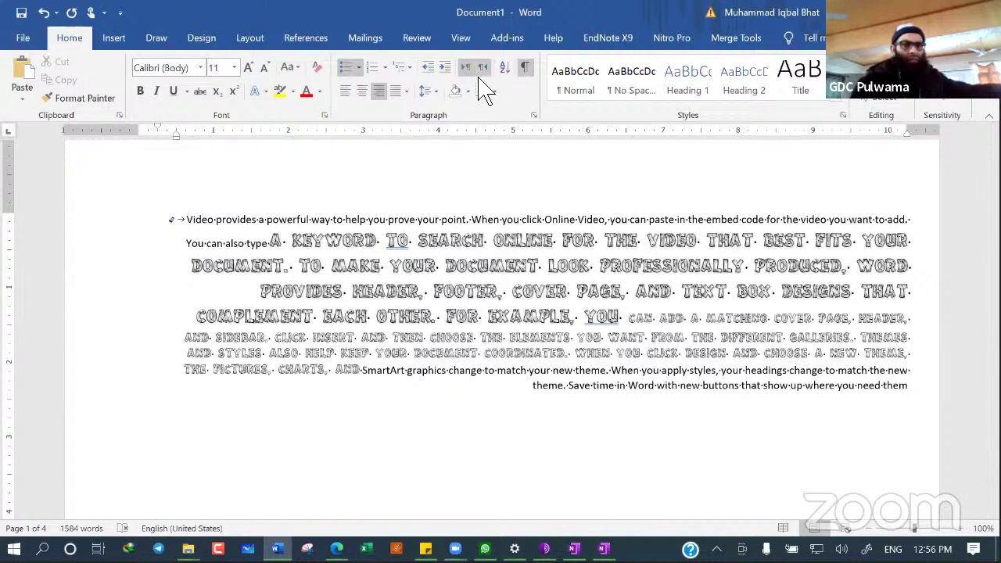
click(428, 68)
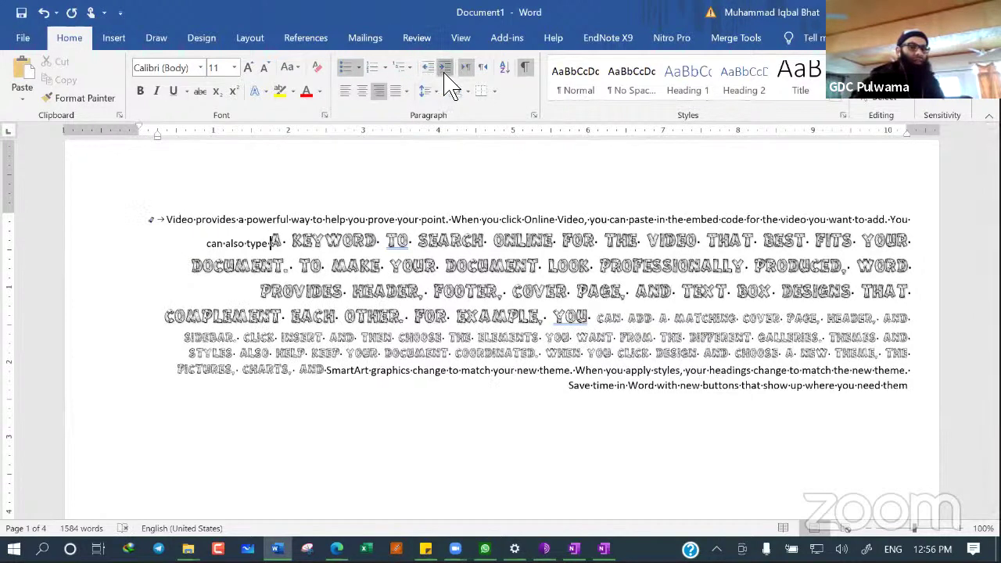
click(444, 69)
click(444, 69)
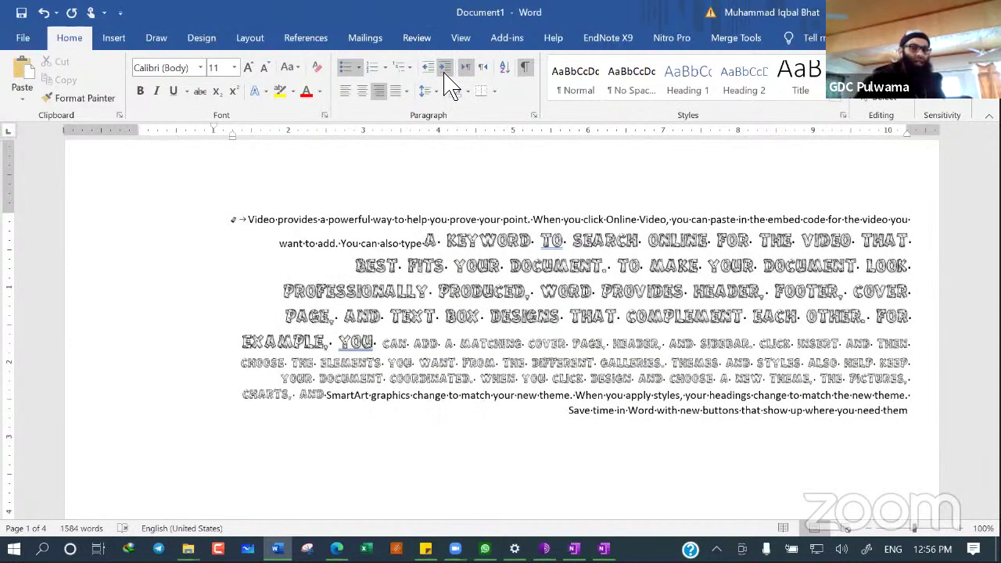
click(428, 67)
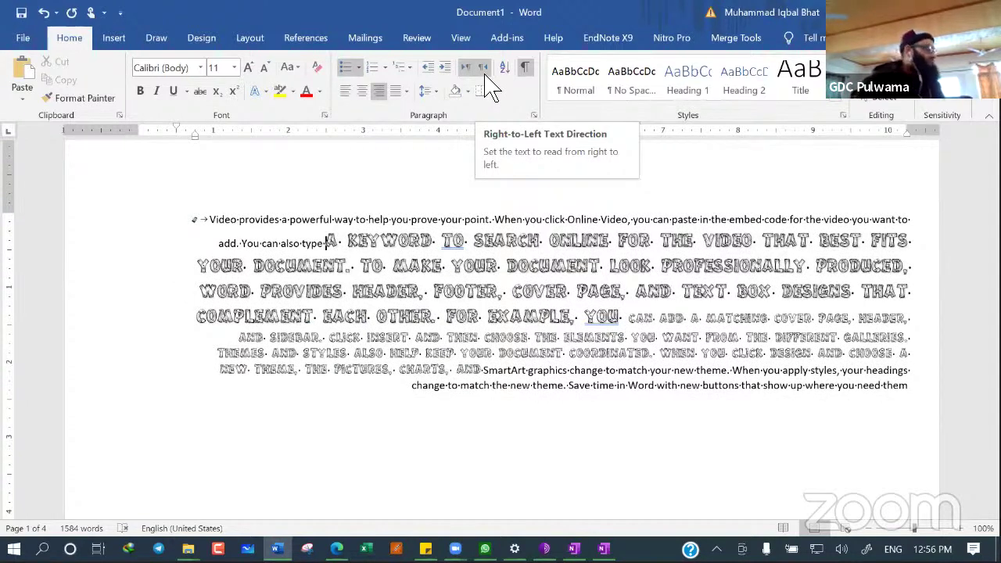
click(482, 70)
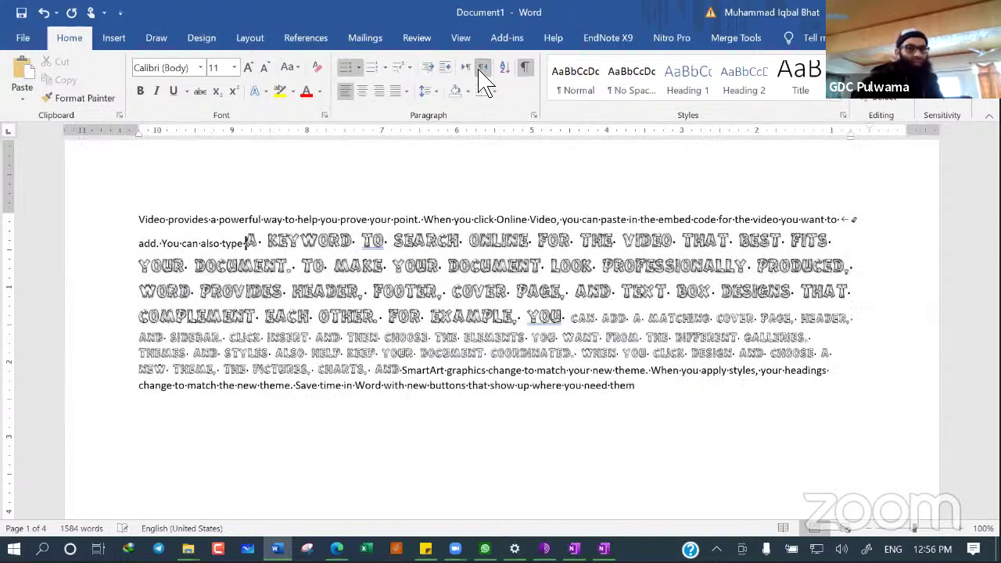
click(466, 72)
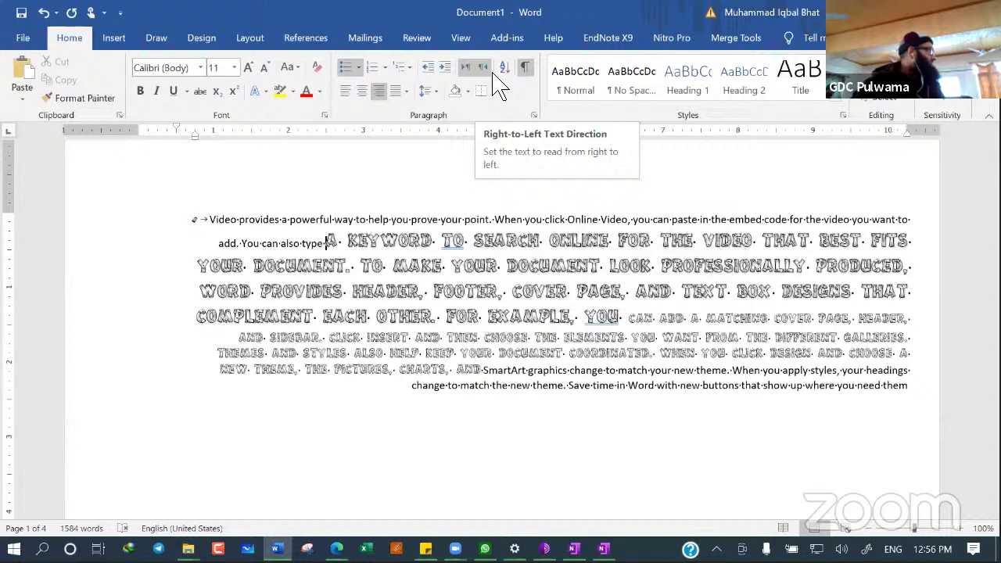
Switch the keyboard to Urdu and start a new line below the paragraph with 'کے'
click(446, 425)
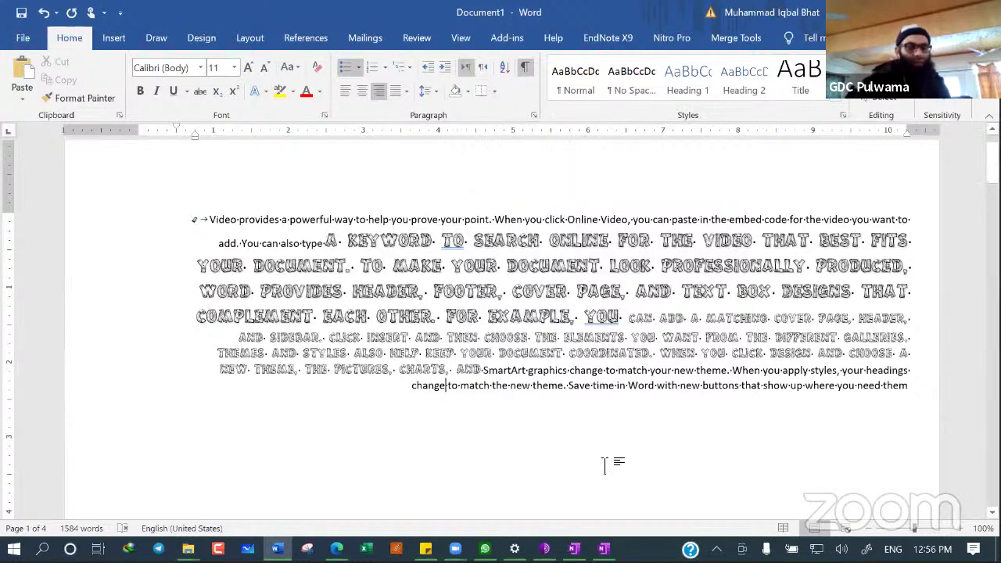
key(super+space)
key(super+space)
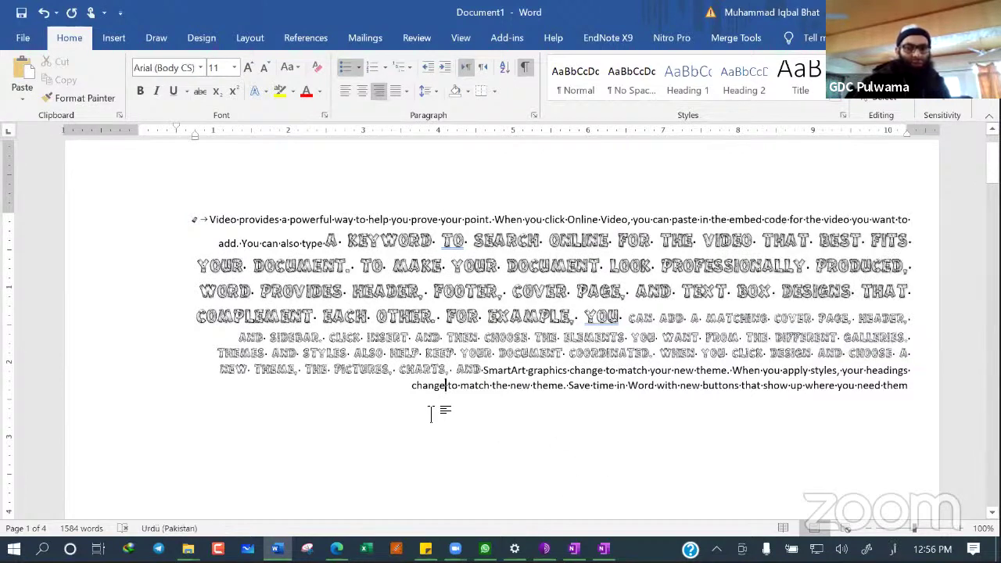
click(911, 385)
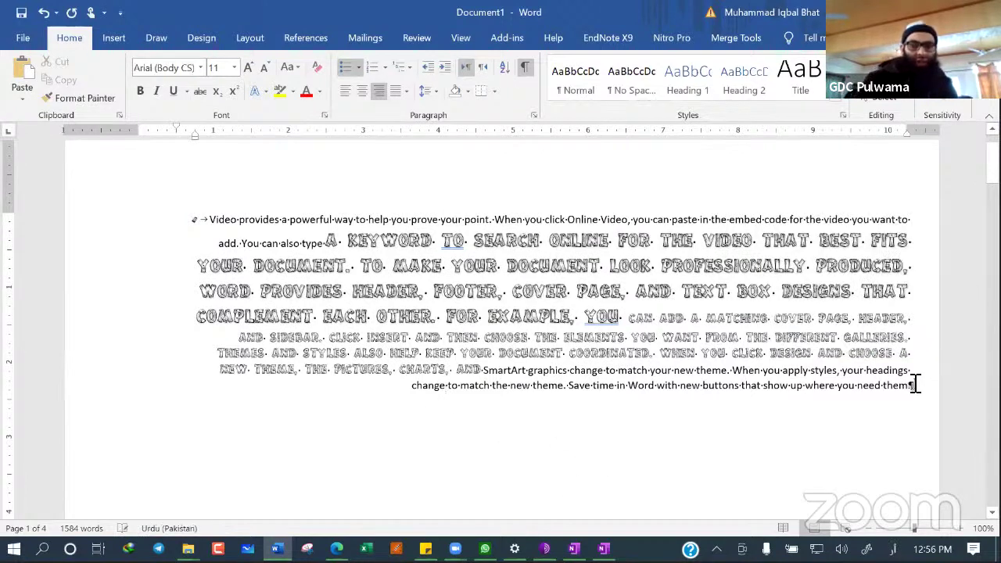
key(Return)
text(کے)
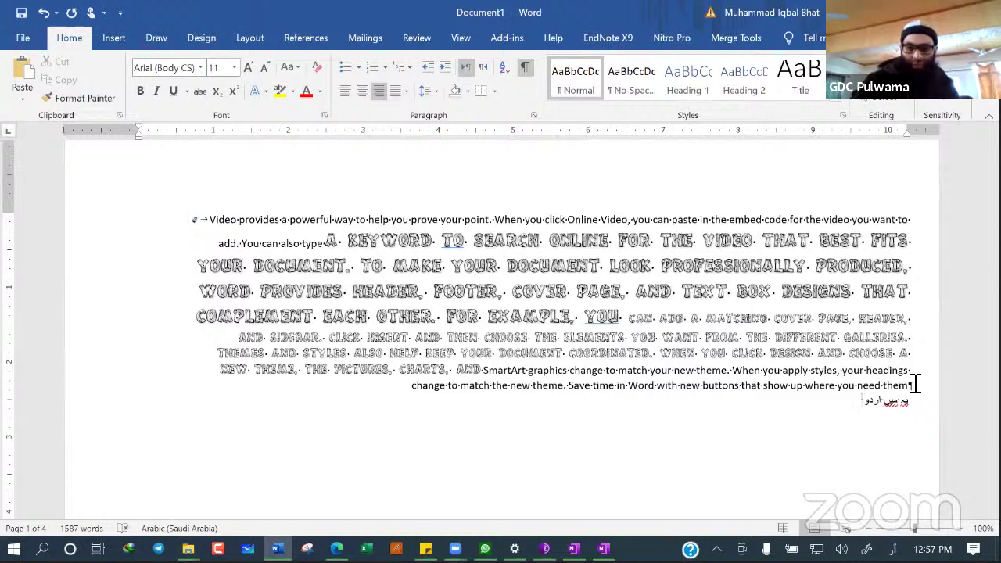
Set the Urdu line to 80 pt, type 'میں لکھ رہا ہون', and switch the keyboard back to English
click(916, 403)
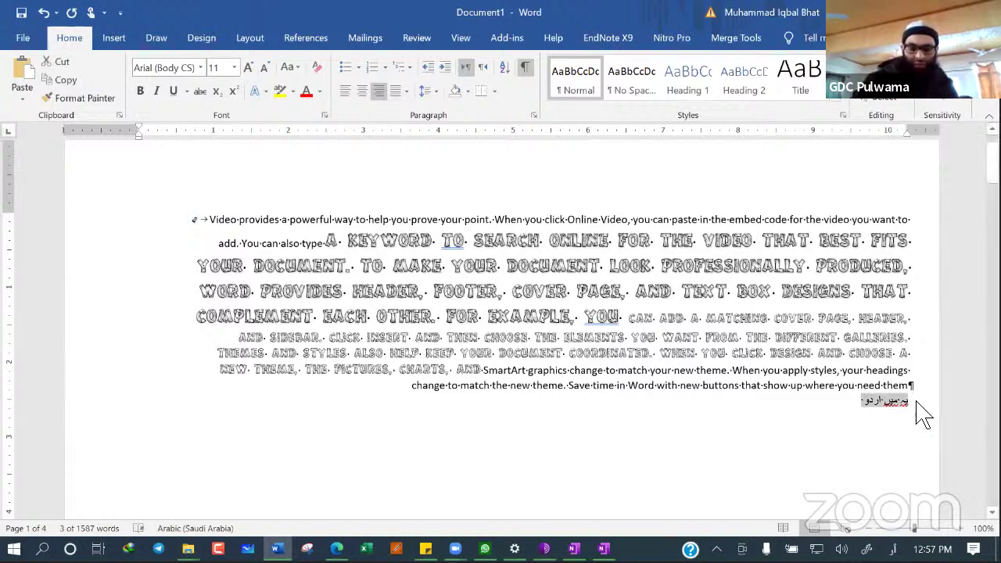
key(ctrl+shift+period)
key(ctrl+shift+period)
key(ctrl+shift+period)
key(ctrl+shift+period)
key(ctrl+shift+period)
key(ctrl+shift+period)
key(ctrl+shift+period)
key(ctrl+shift+period)
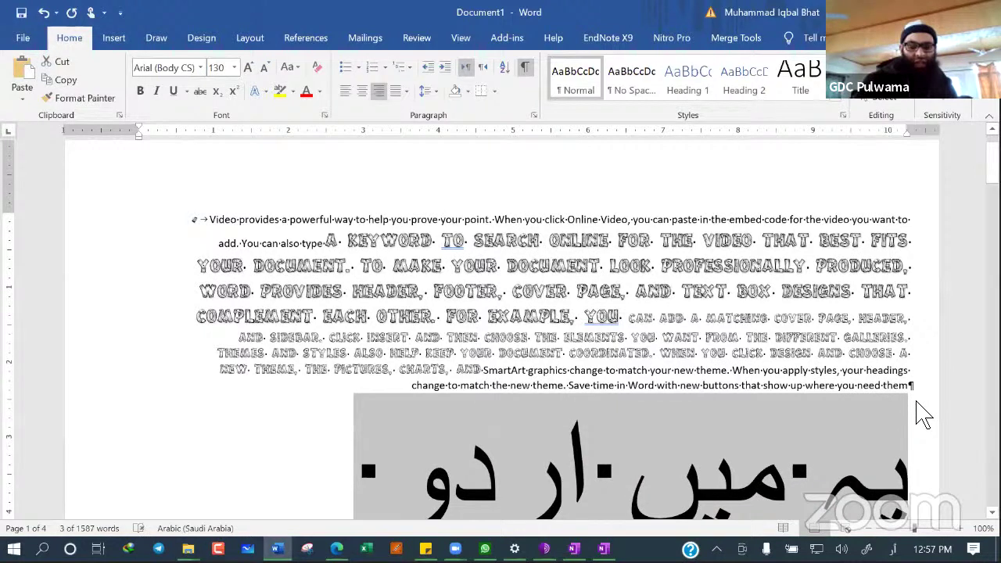
key(ctrl+shift+comma)
key(ctrl+shift+comma)
key(ctrl+shift+comma)
click(560, 447)
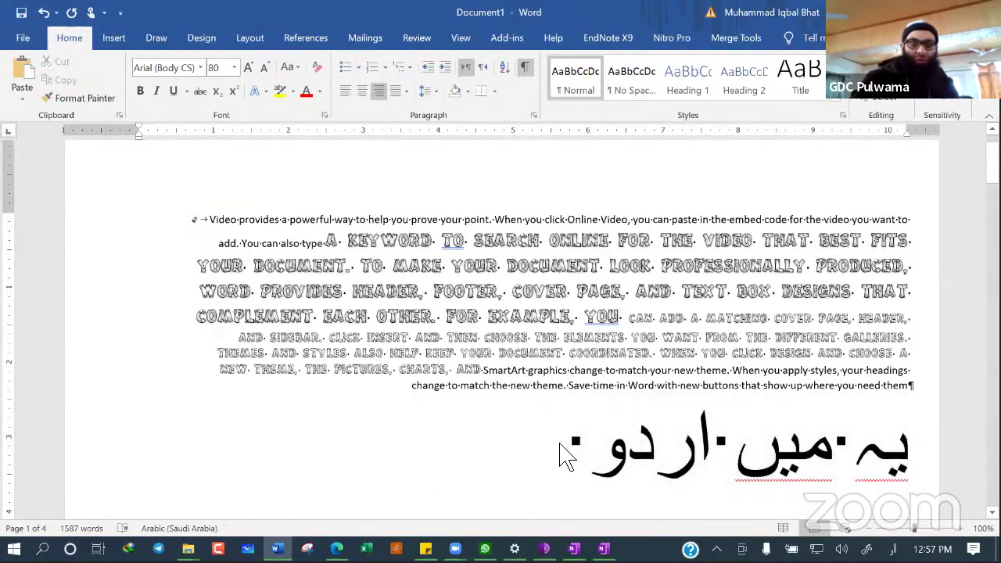
text(میں لکھ)
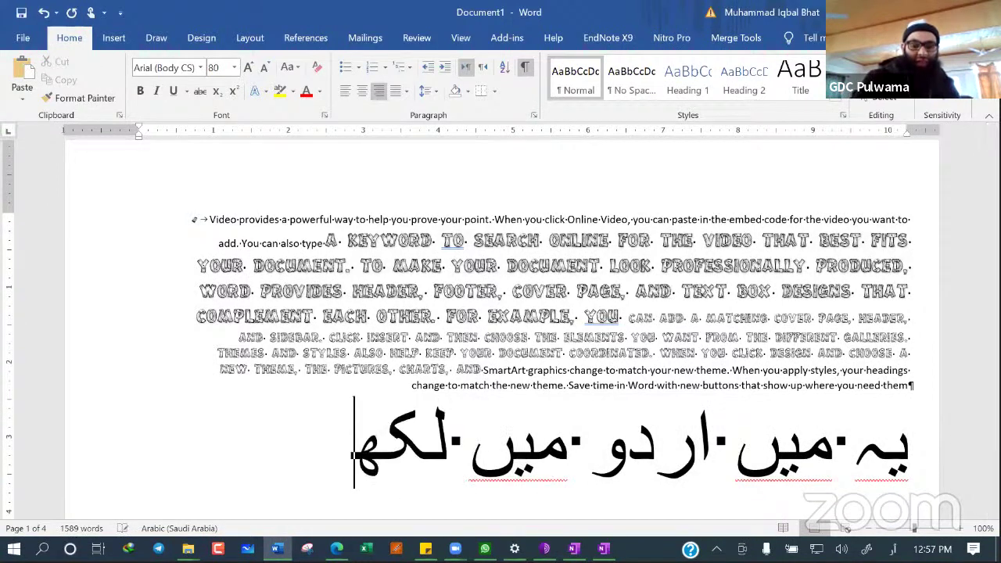
text( رہا ہون)
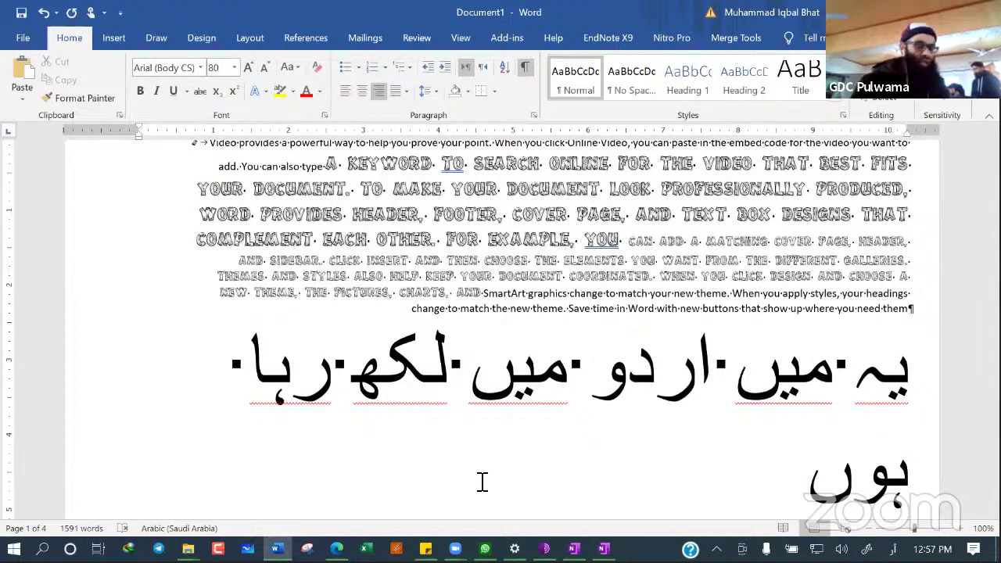
key(super+space)
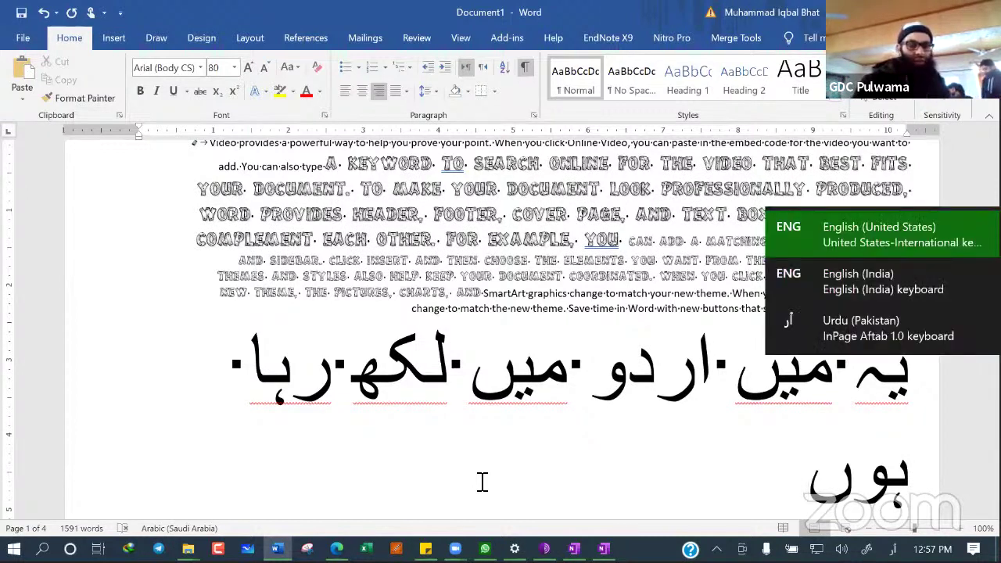
key(super+space)
key(super+space)
key(super+space)
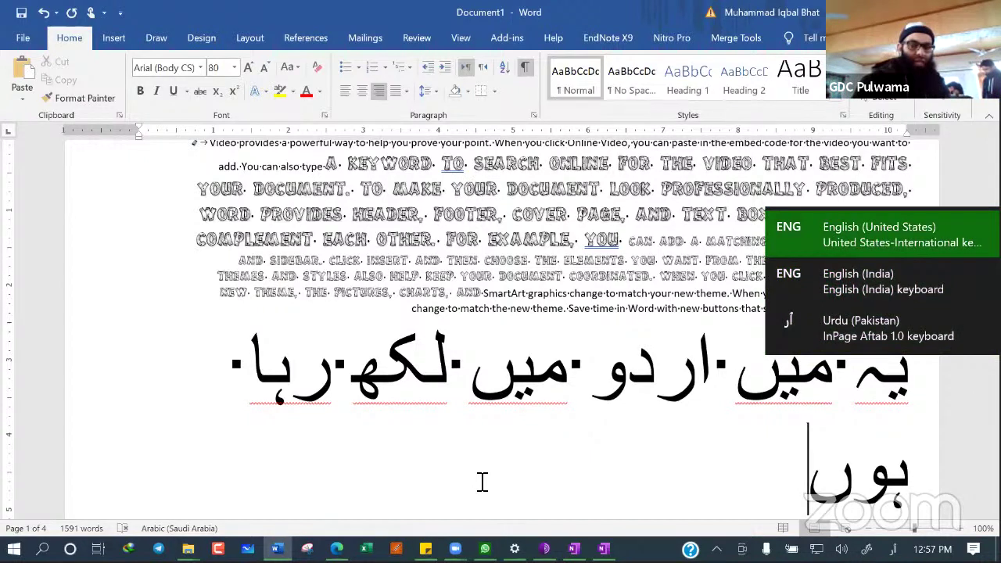
key(super+space)
key(super+space)
key(super+space)
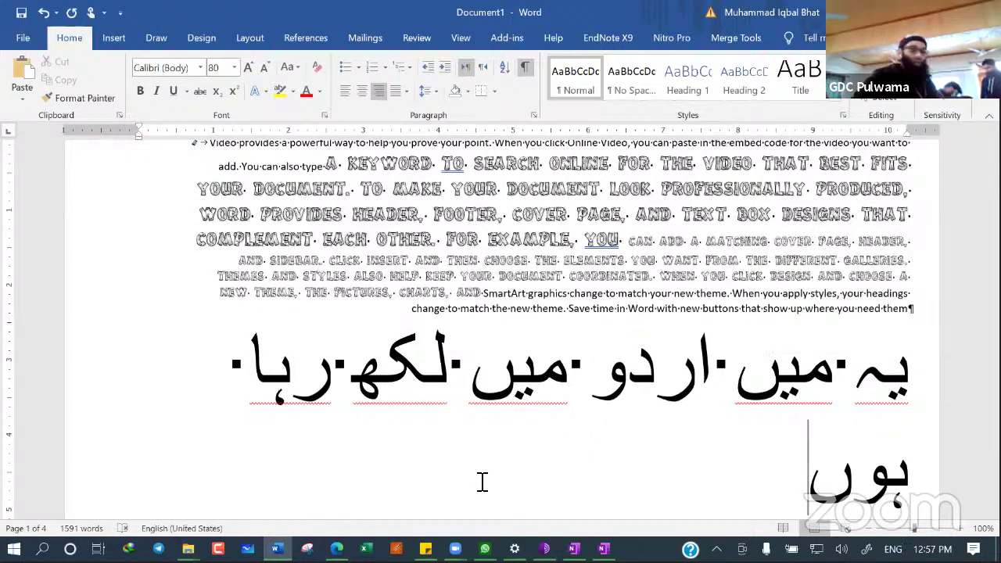
Set the first Urdu words in the Adobe Arabic font
drag(867, 367, 630, 372)
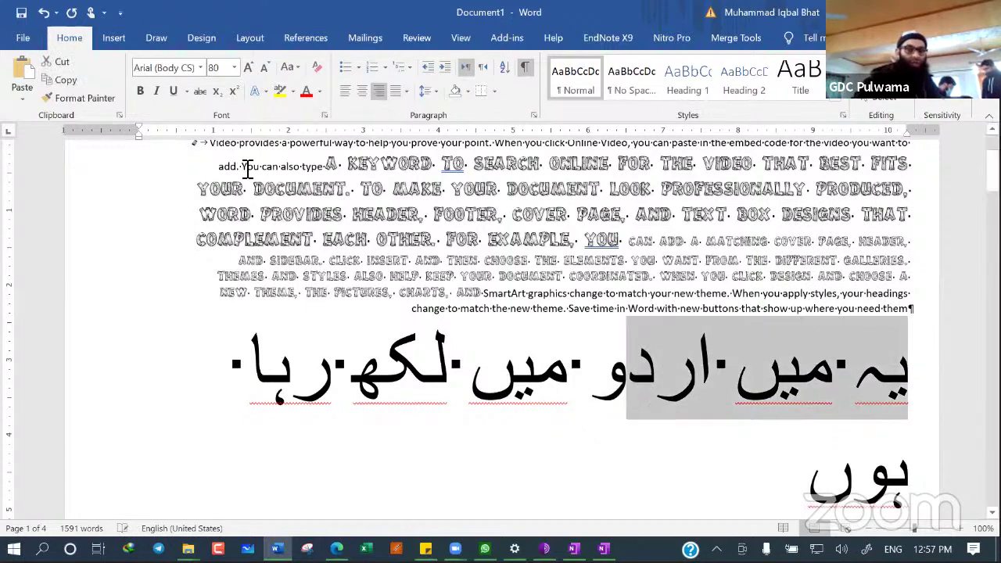
click(202, 67)
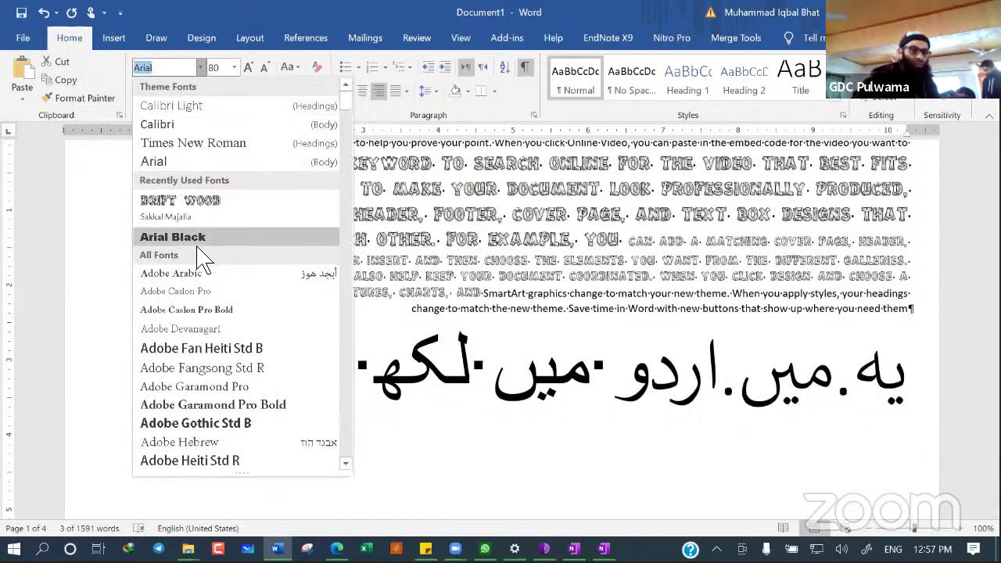
click(196, 275)
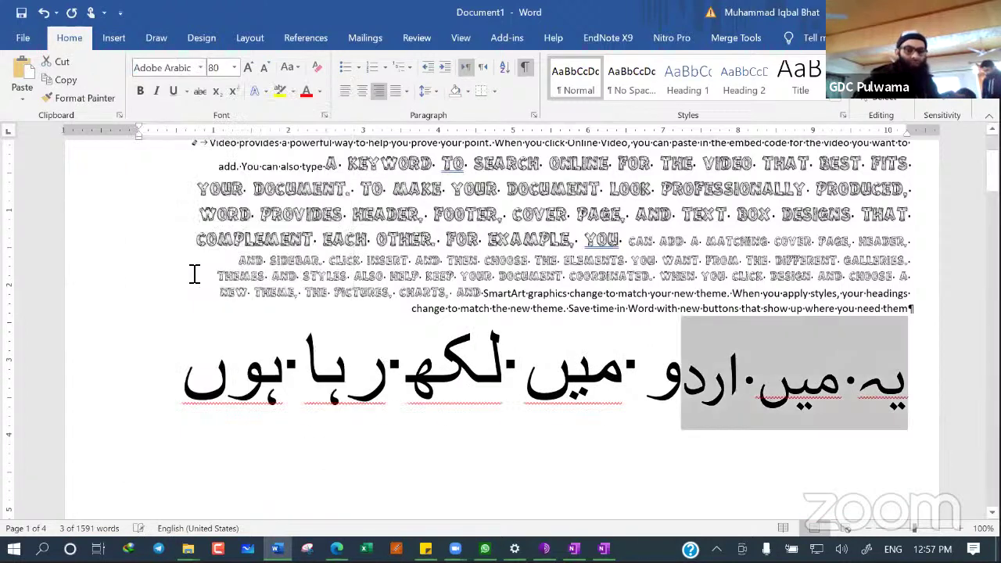
click(528, 288)
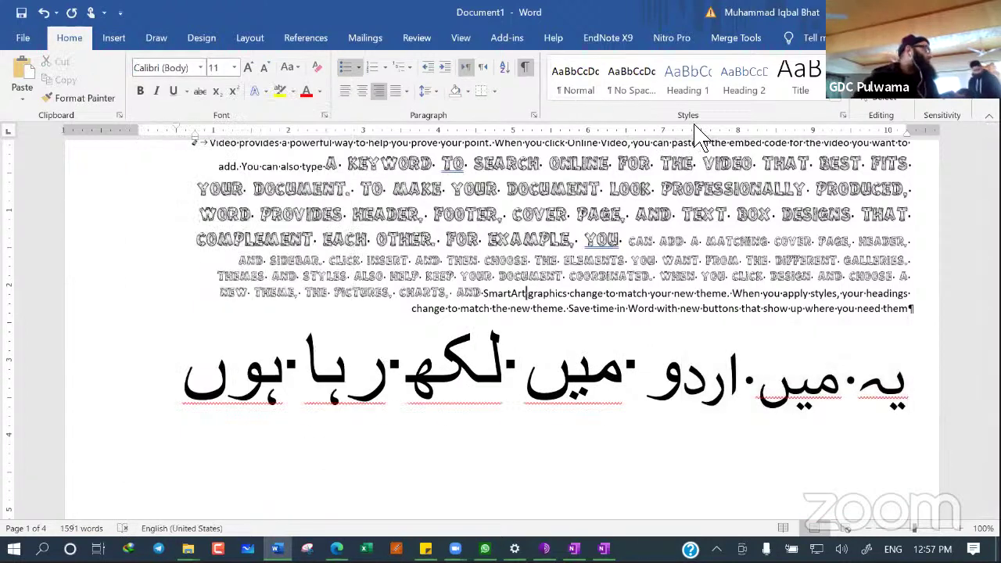
Apply the Heading 1 style to 'Video provides a powerful'
scroll(480, 219, up, 3)
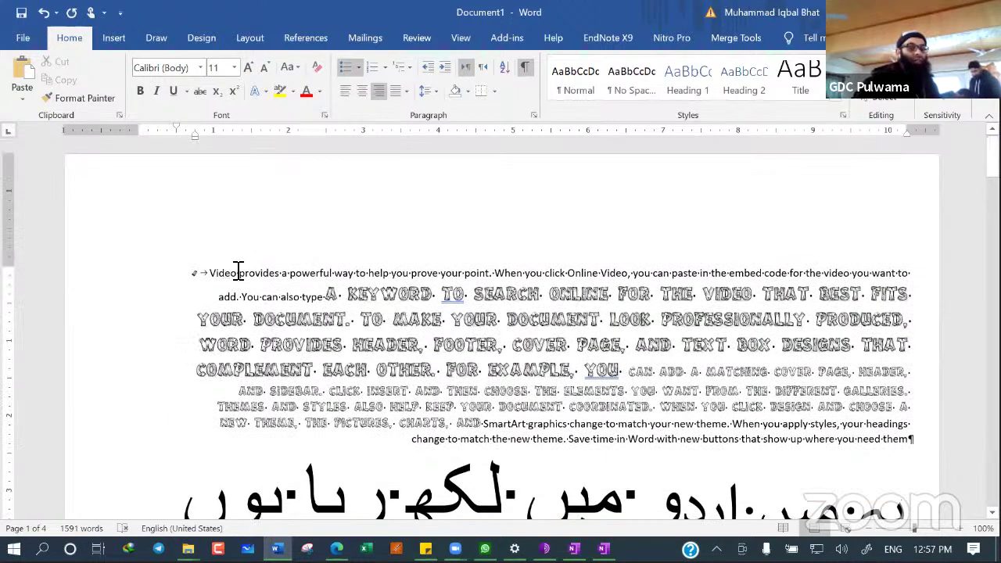
drag(209, 272, 335, 273)
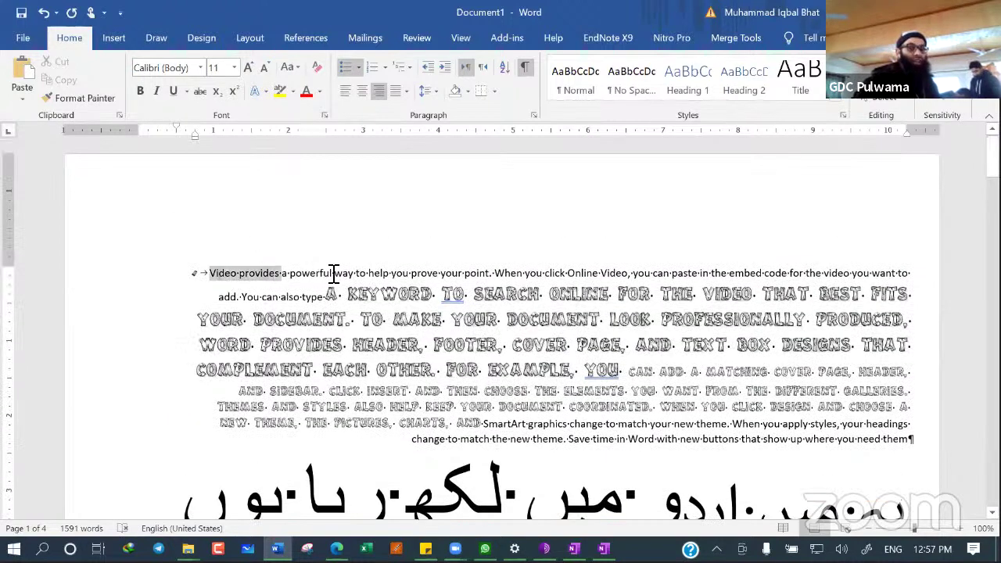
click(688, 86)
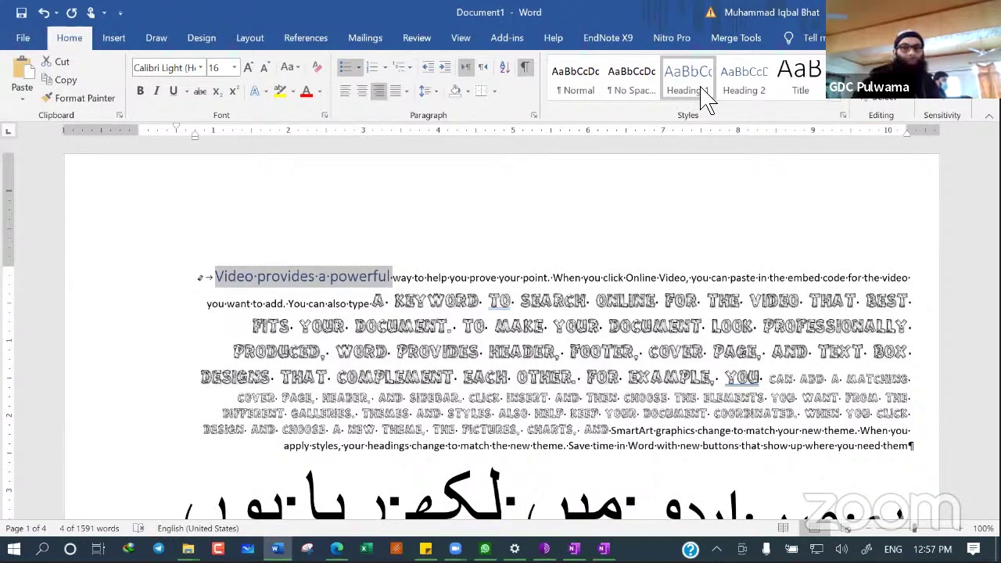
click(127, 41)
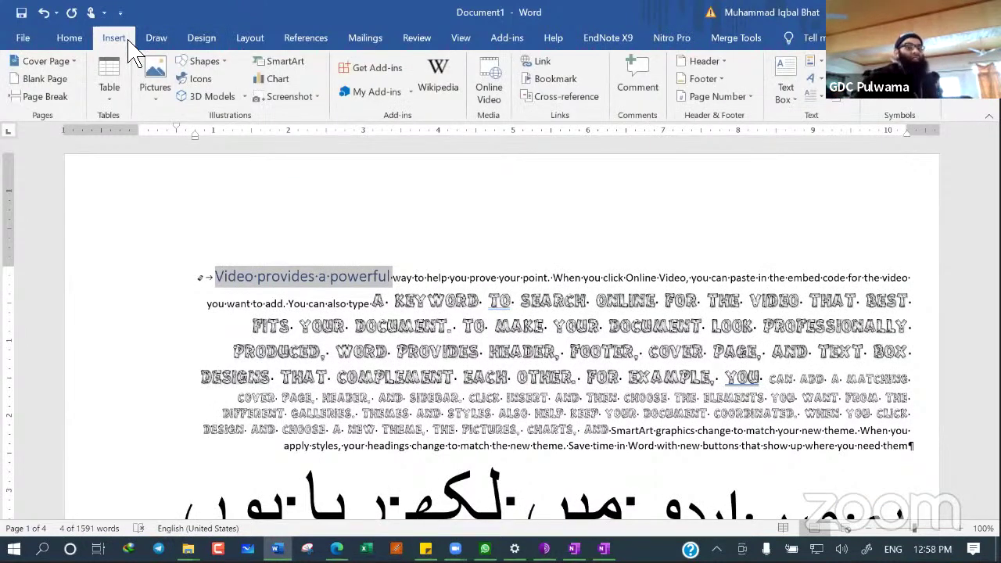
Pick up the formatting of the Drift Wood text from 'A KEYWORD' to 'HEADER' with Format Painter
click(72, 39)
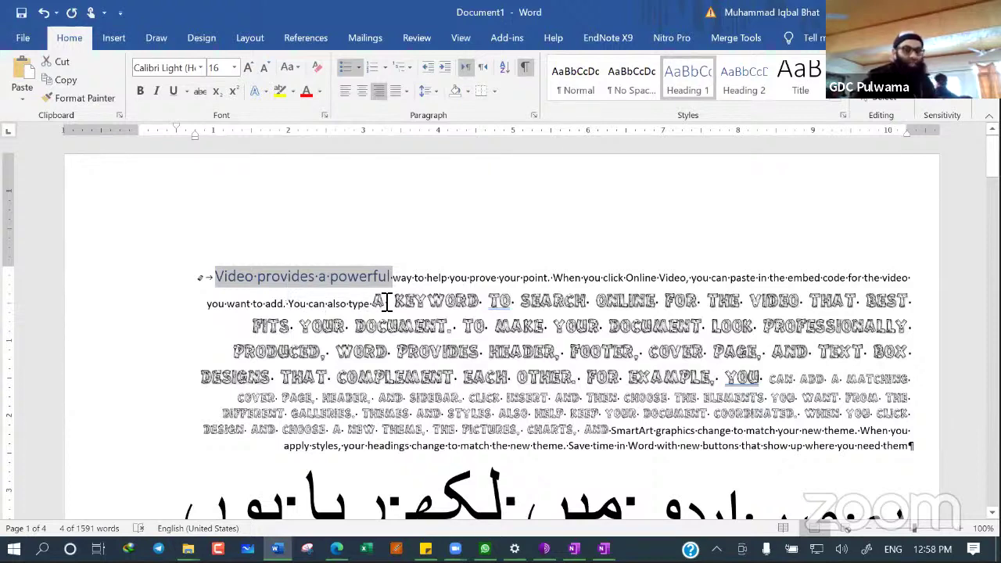
drag(379, 303, 550, 381)
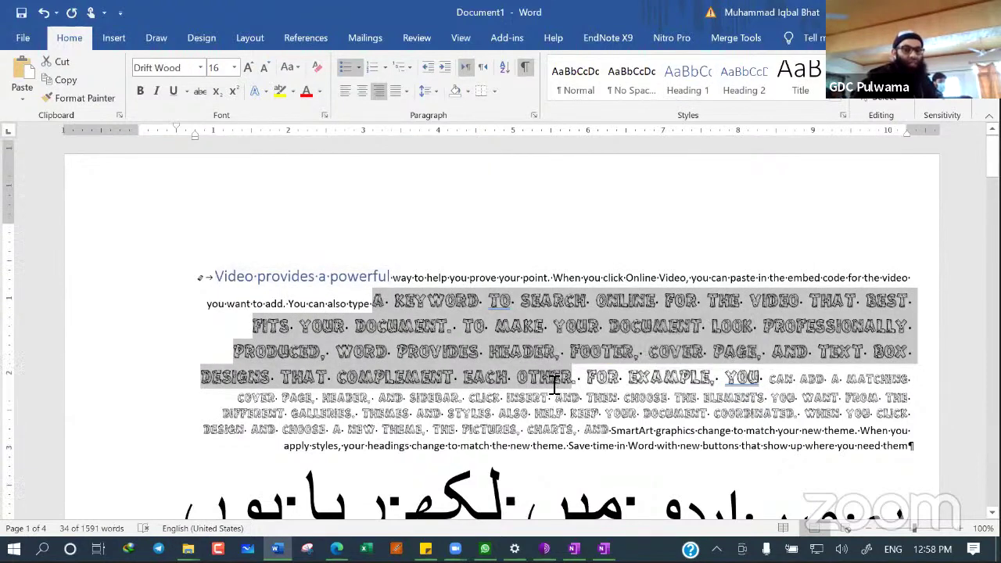
scroll(553, 385, down, 5)
scroll(553, 384, down, 10)
scroll(508, 395, down, 2)
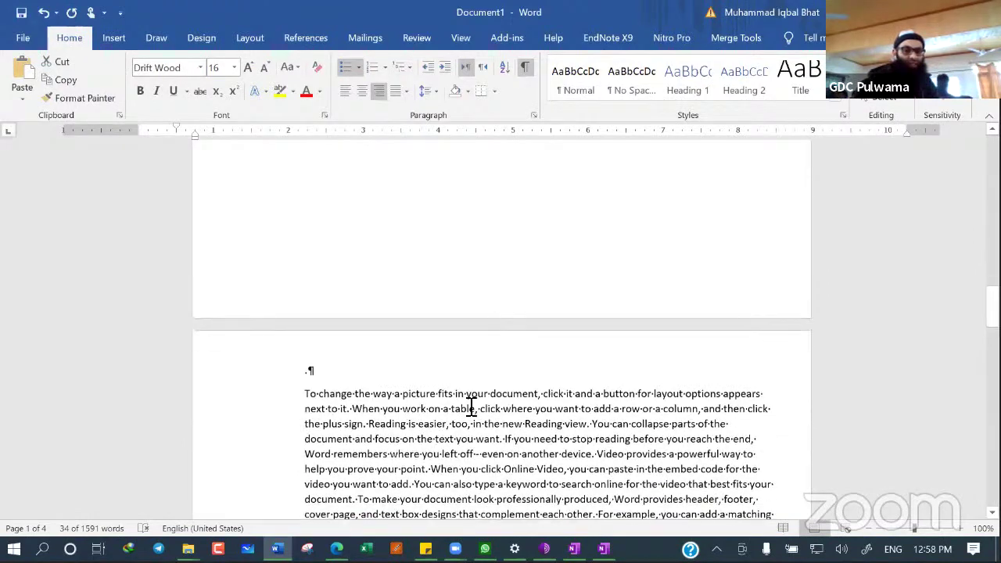
drag(397, 429, 459, 451)
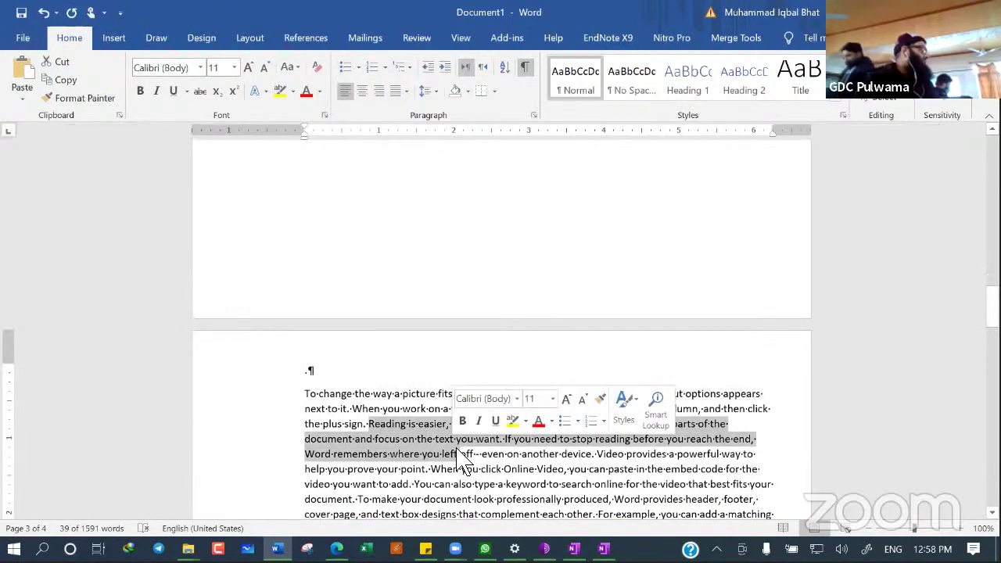
scroll(454, 450, up, 5)
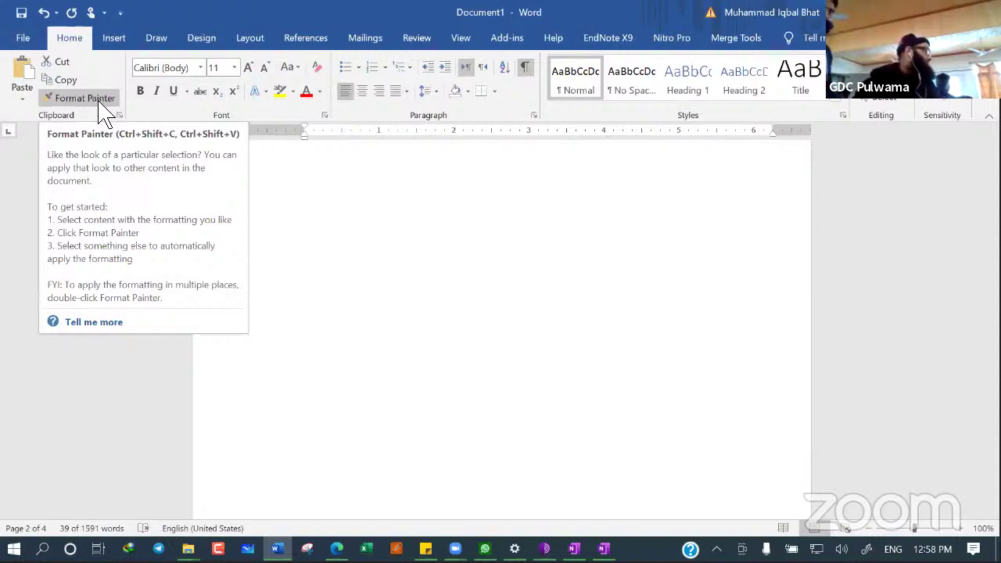
scroll(425, 242, down, 10)
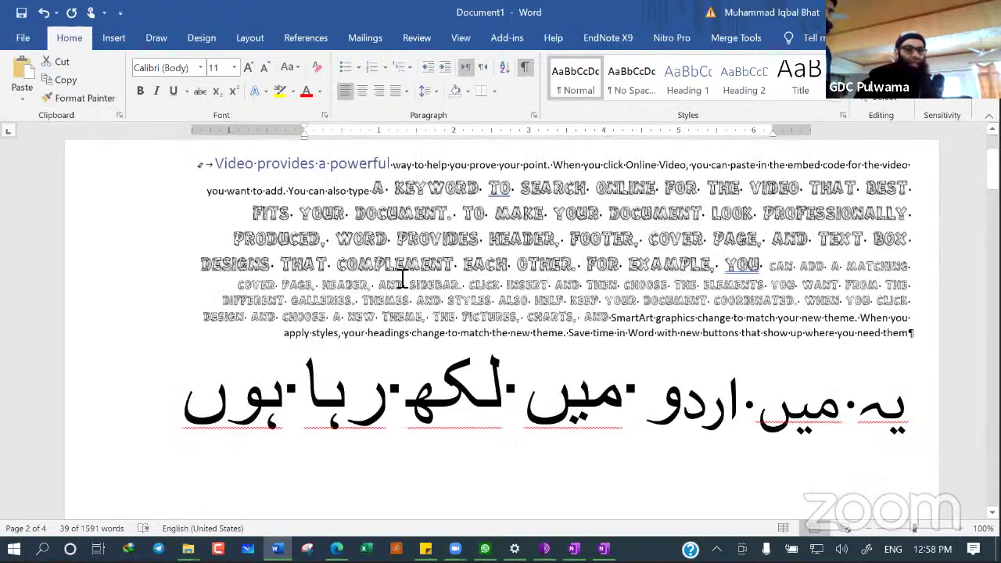
scroll(372, 307, up, 1)
click(386, 305)
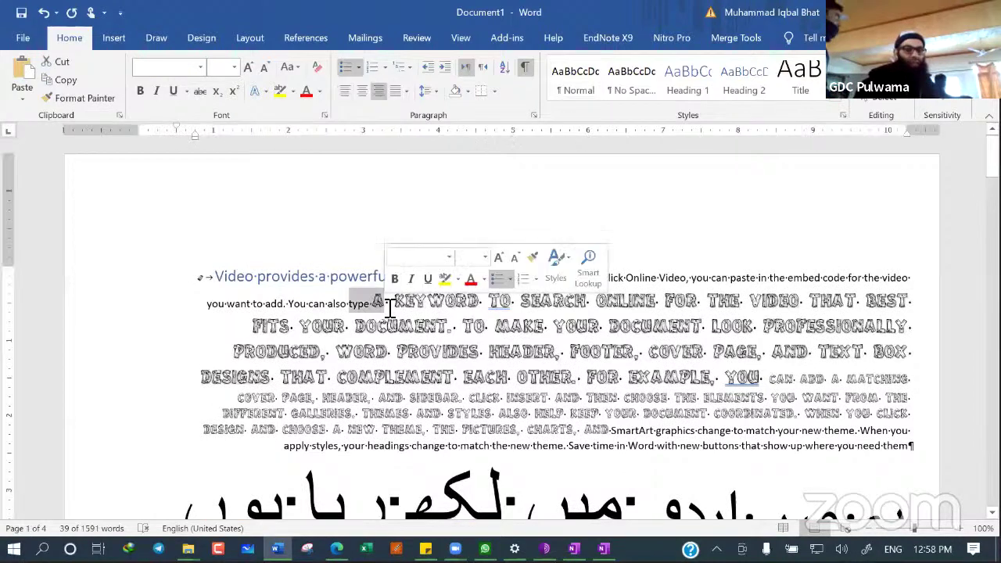
mouse_move(388, 304)
mouse_down()
mouse_move(516, 353)
mouse_move(524, 376)
mouse_up()
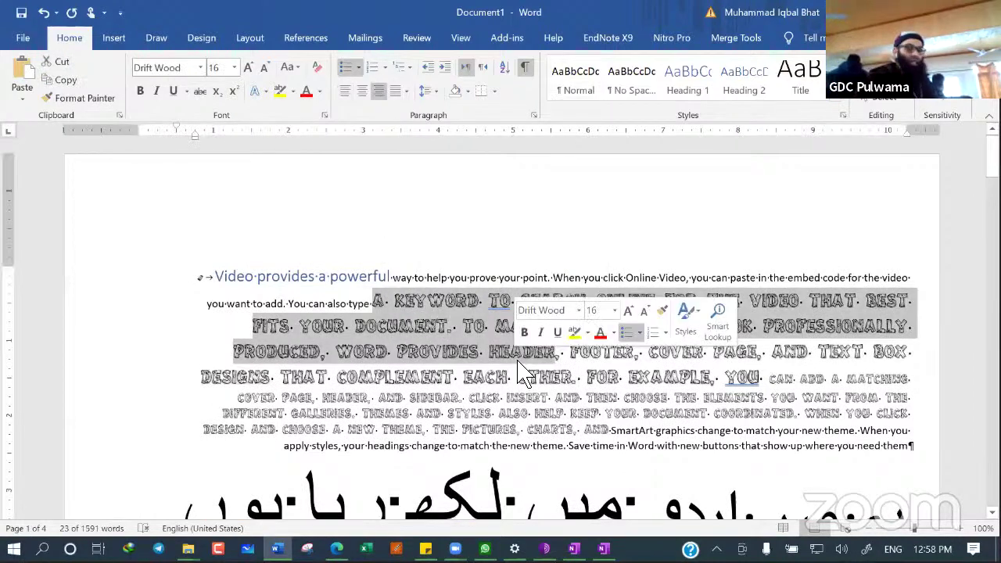
click(78, 98)
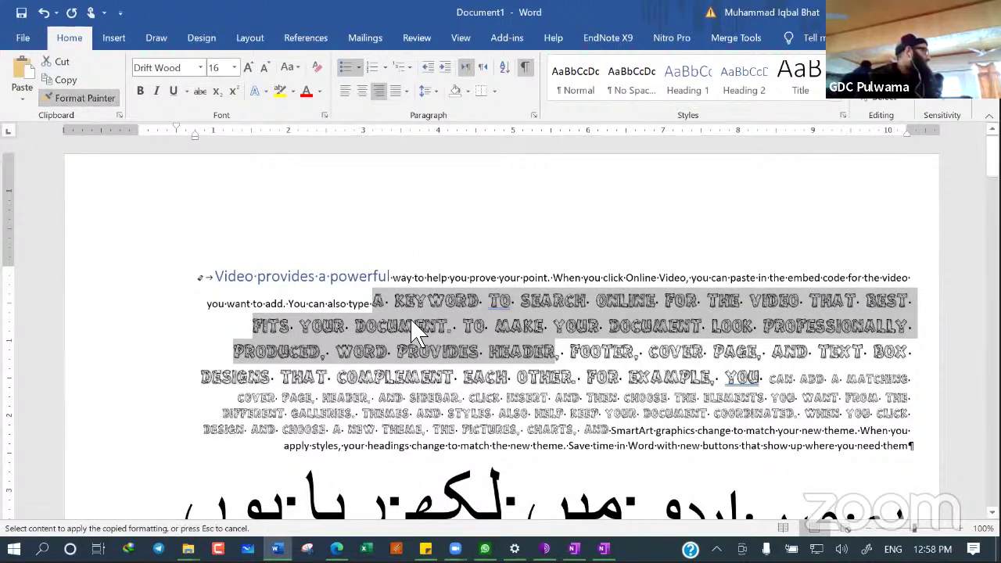
Paint that formatting onto the next page's paragraph opening through 'another device'
scroll(413, 320, down, 4)
scroll(413, 320, down, 4)
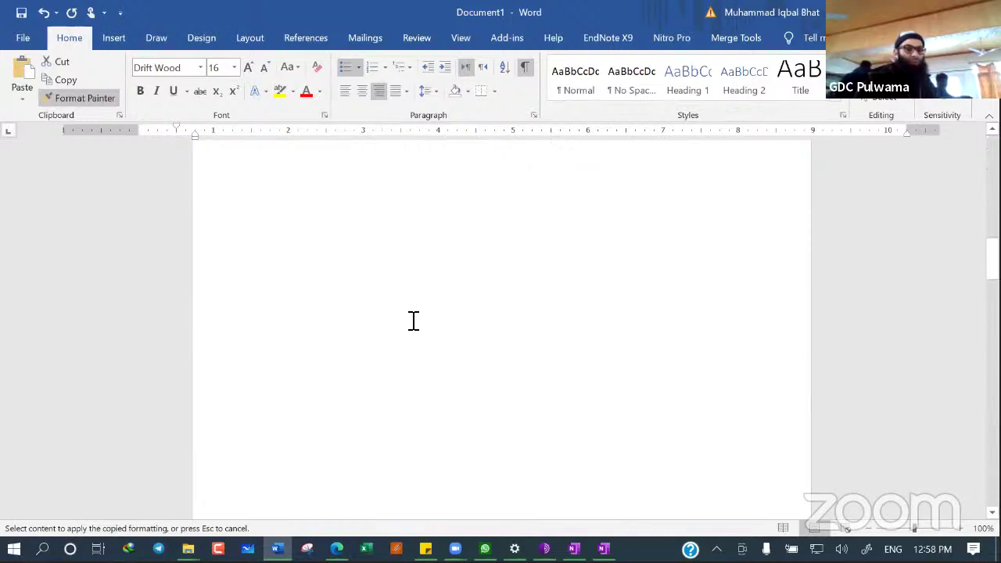
scroll(414, 321, down, 3)
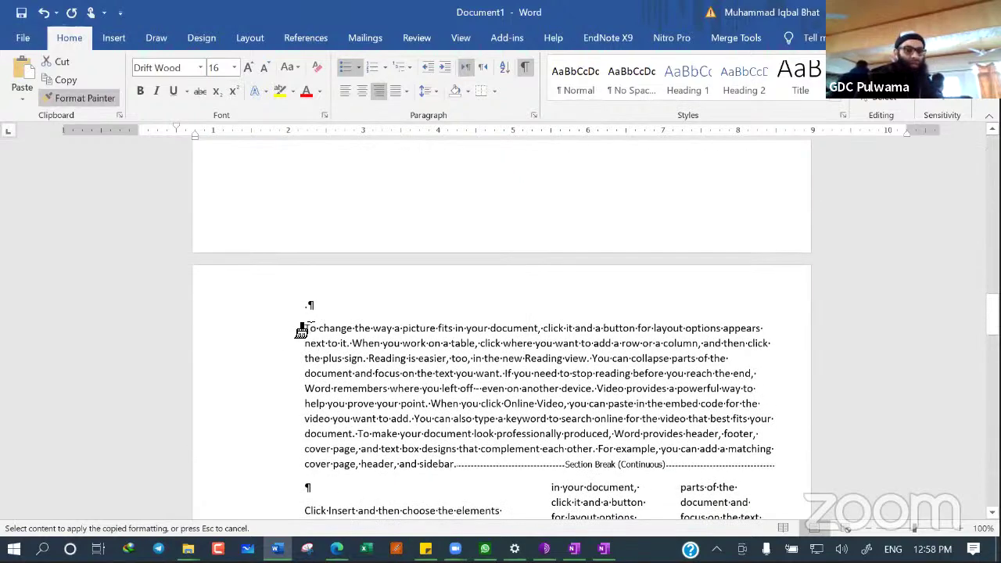
drag(301, 328, 532, 408)
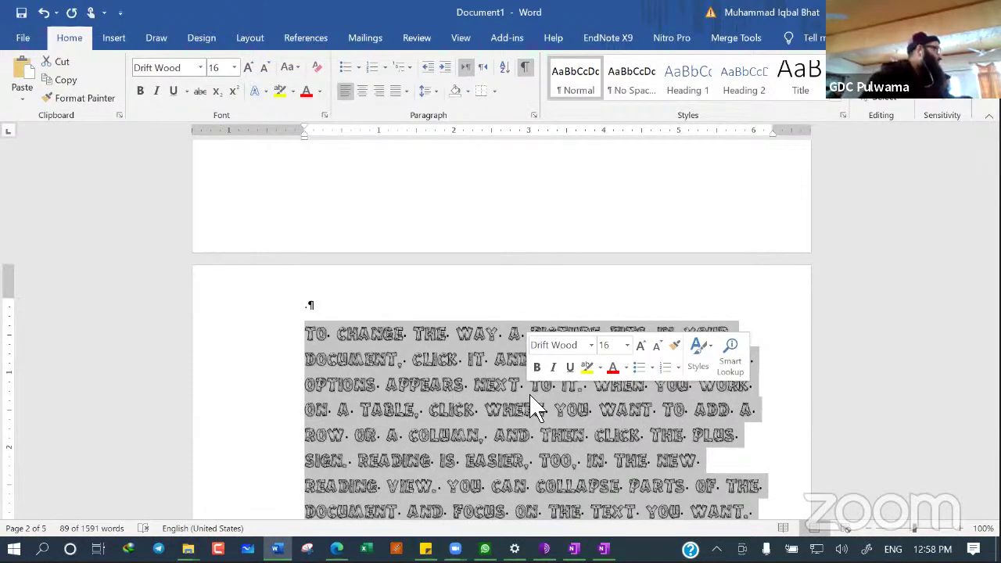
scroll(531, 407, up, 5)
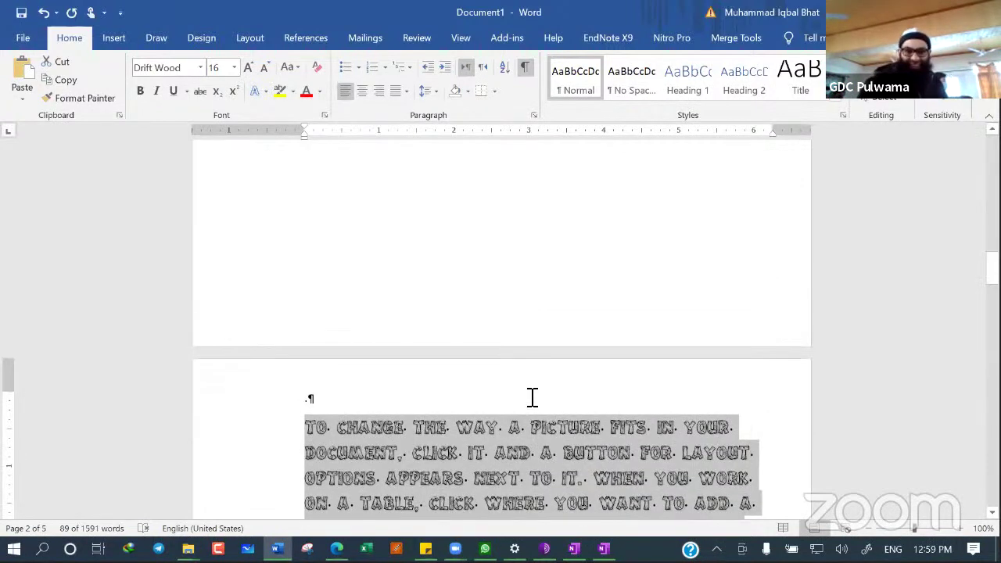
scroll(531, 407, down, 5)
scroll(531, 397, down, 2)
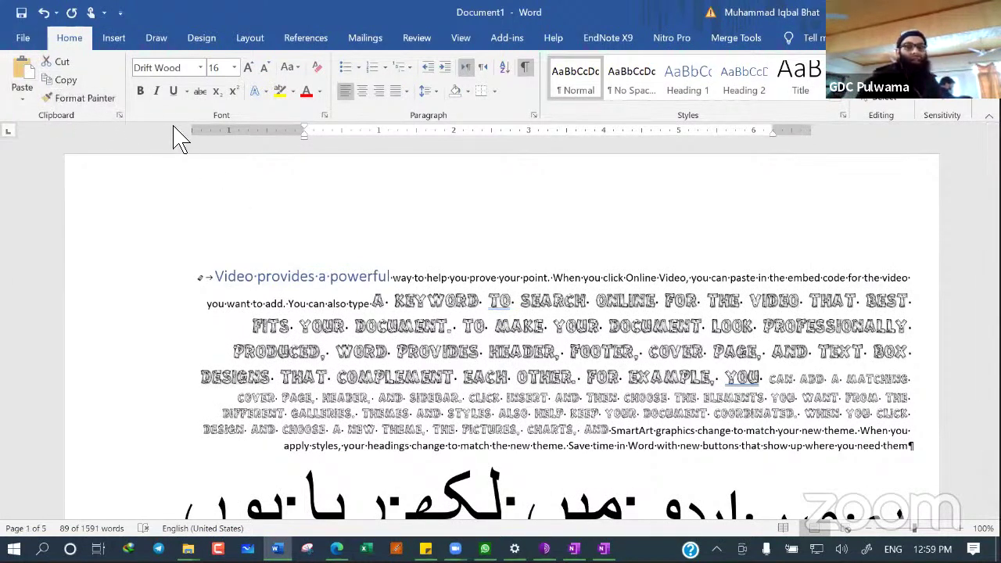
click(119, 39)
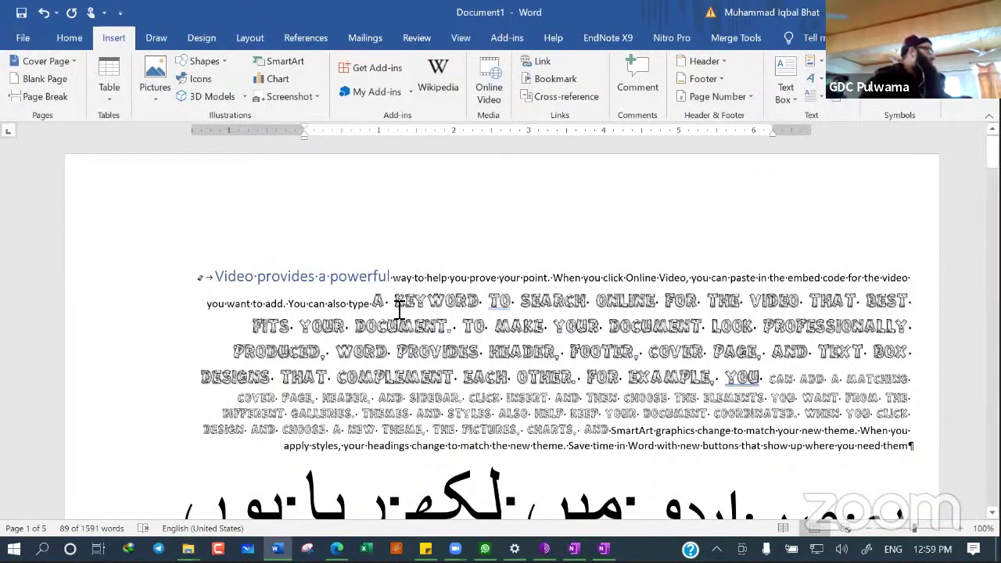
scroll(400, 306, down, 10)
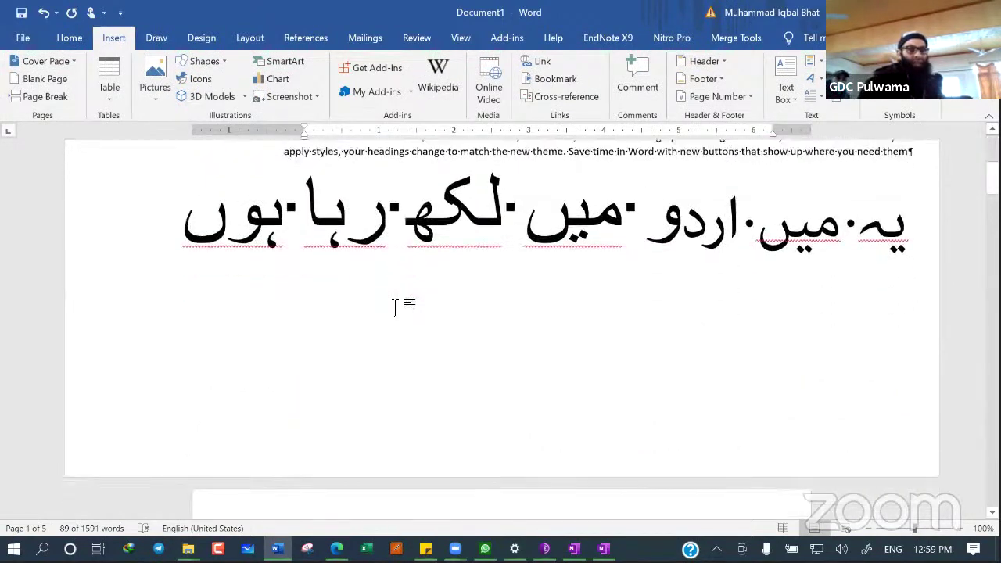
Insert the Whisp cover page at the start of the document
click(327, 249)
scroll(327, 250, up, 4)
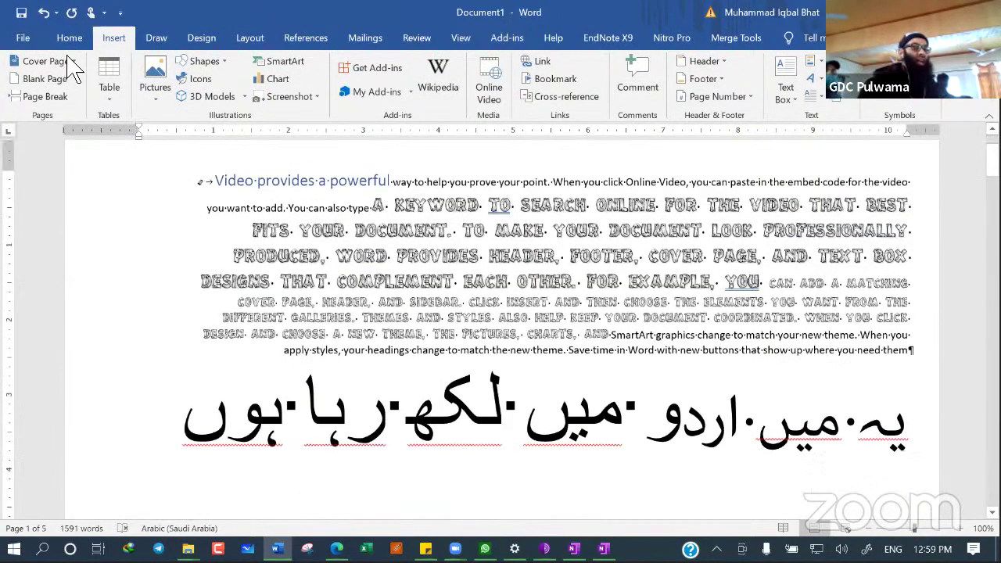
click(64, 61)
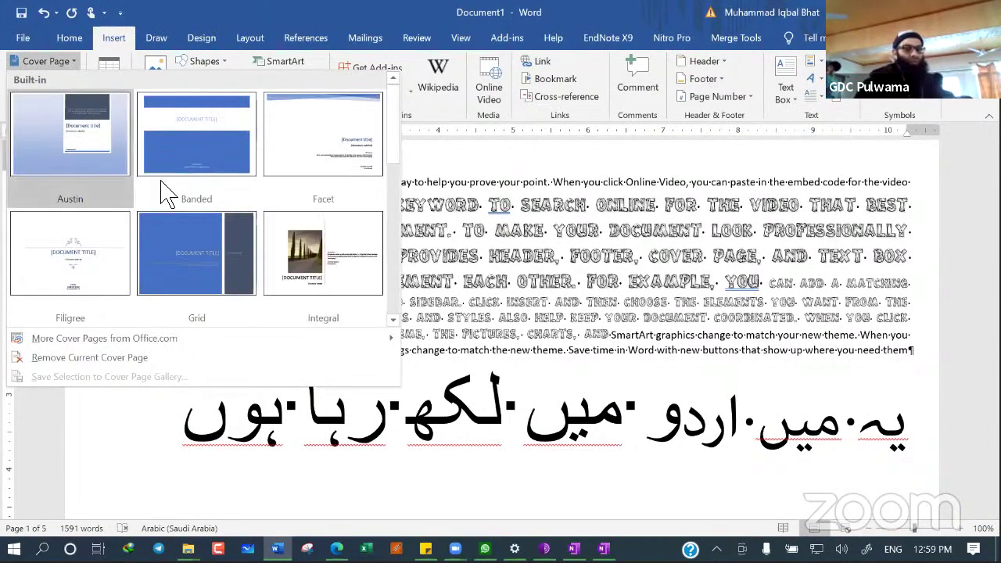
scroll(258, 250, down, 5)
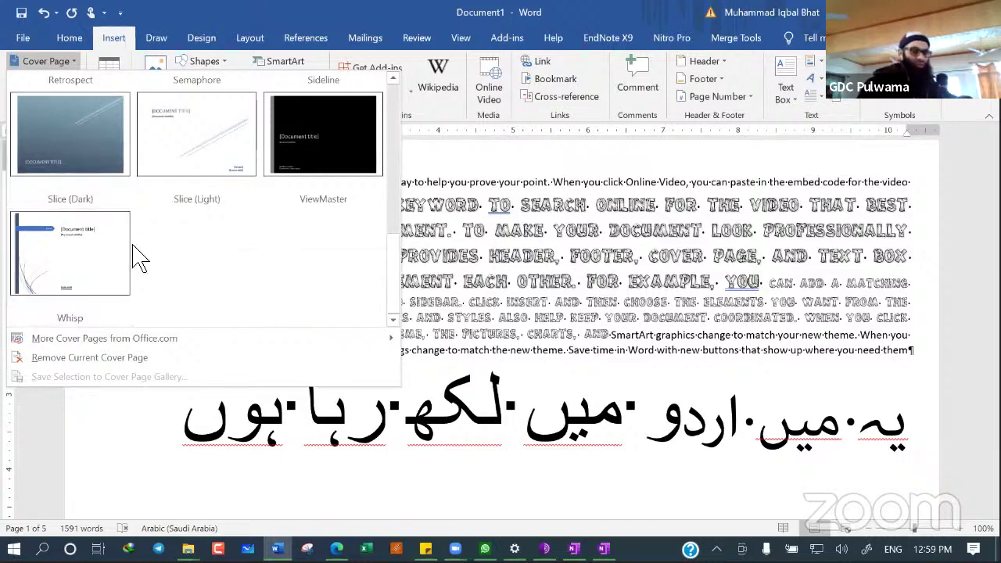
click(96, 251)
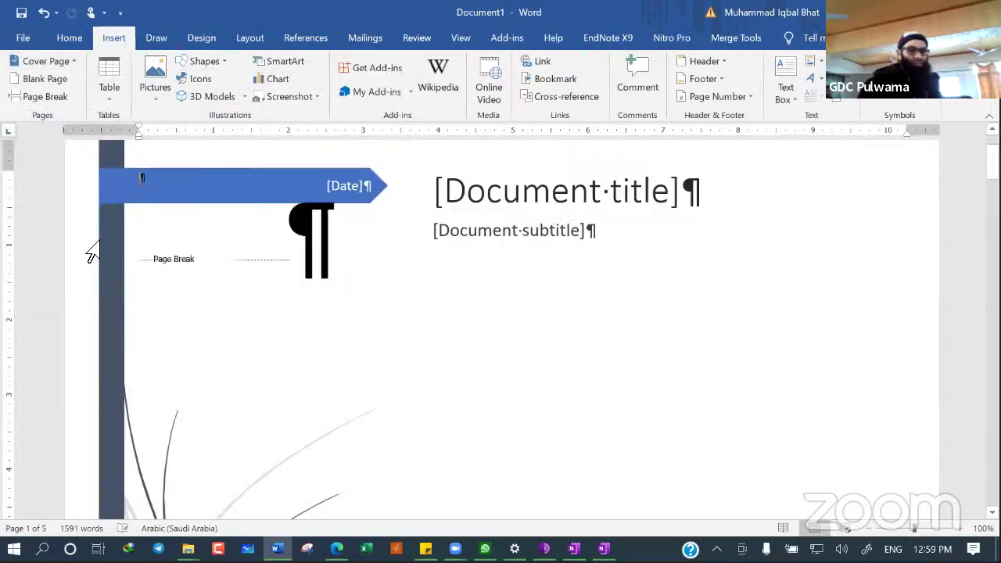
scroll(478, 312, down, 5)
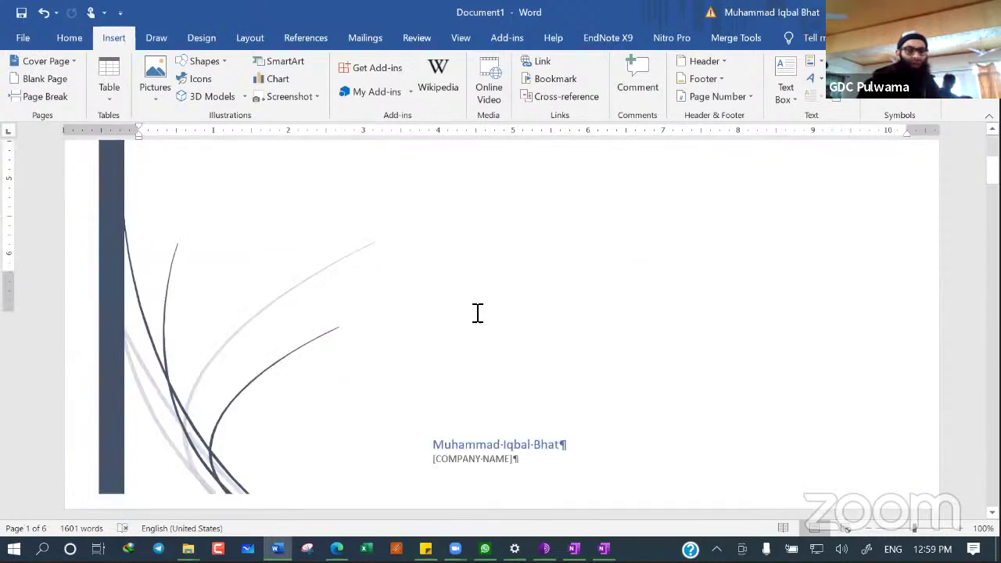
scroll(477, 312, down, 5)
scroll(476, 304, down, 5)
scroll(387, 327, up, 15)
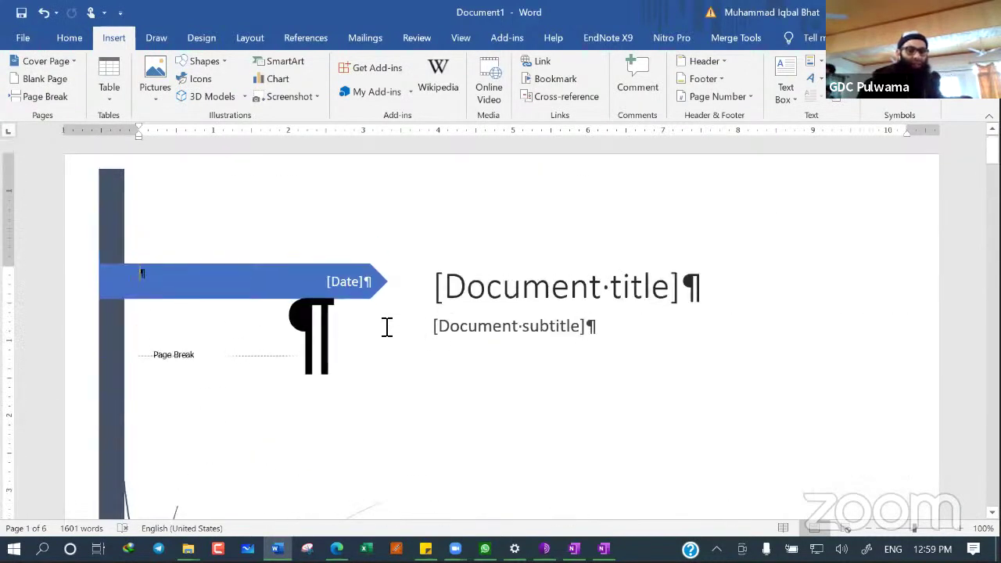
scroll(386, 326, down, 2)
Turn off paragraph marks and formatting symbols, then scroll through the pages
click(542, 216)
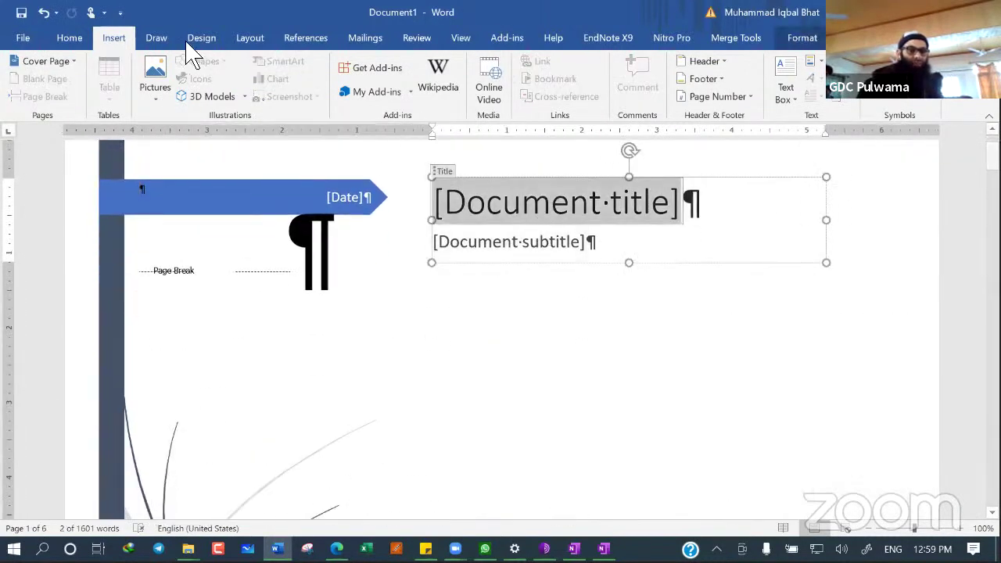
click(72, 39)
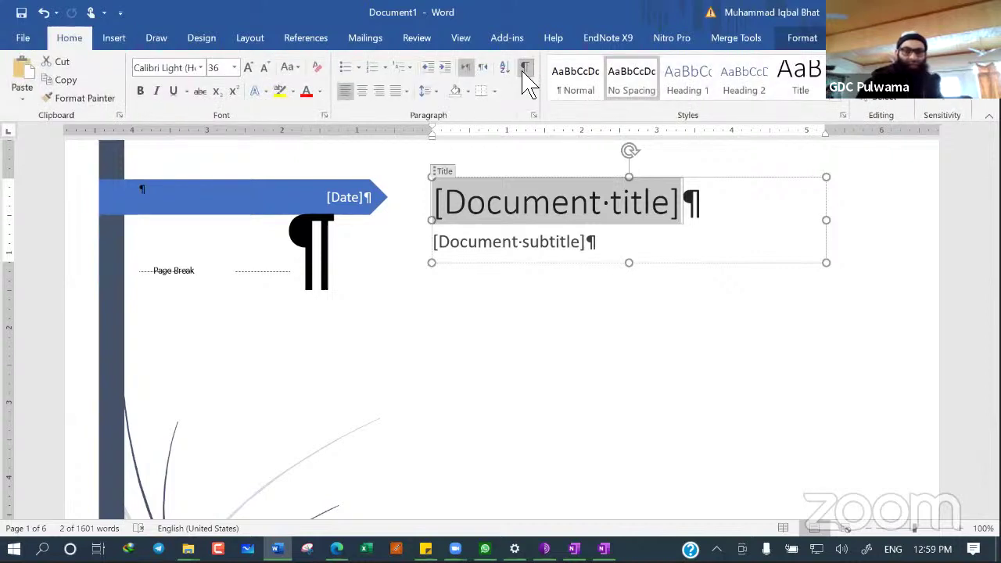
click(524, 69)
scroll(481, 258, up, 2)
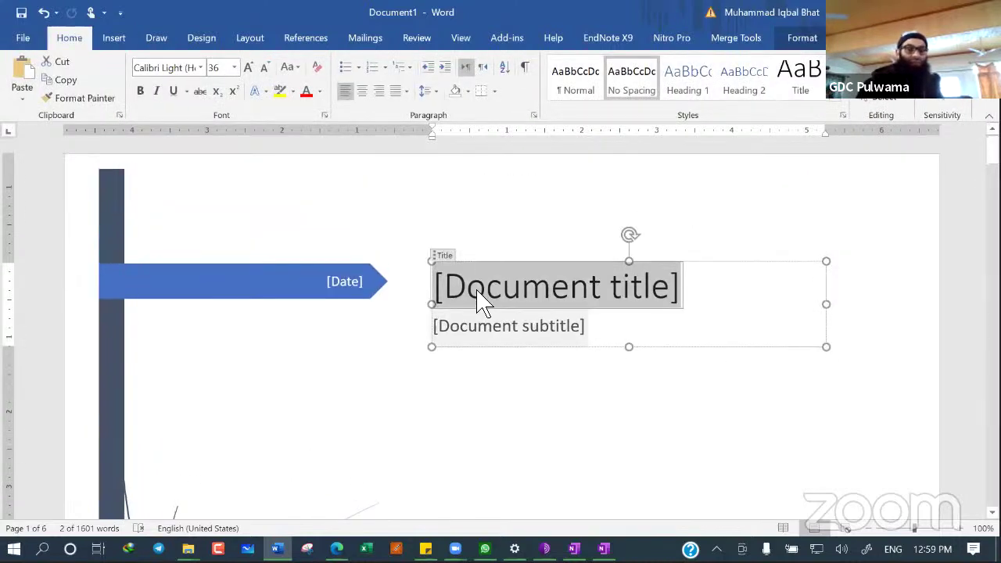
scroll(479, 297, down, 5)
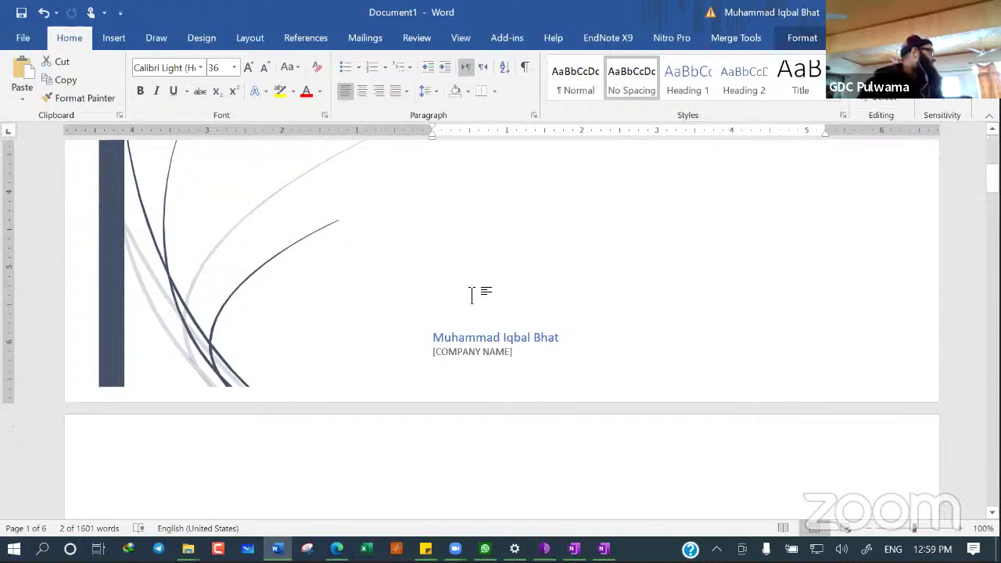
scroll(474, 303, up, 5)
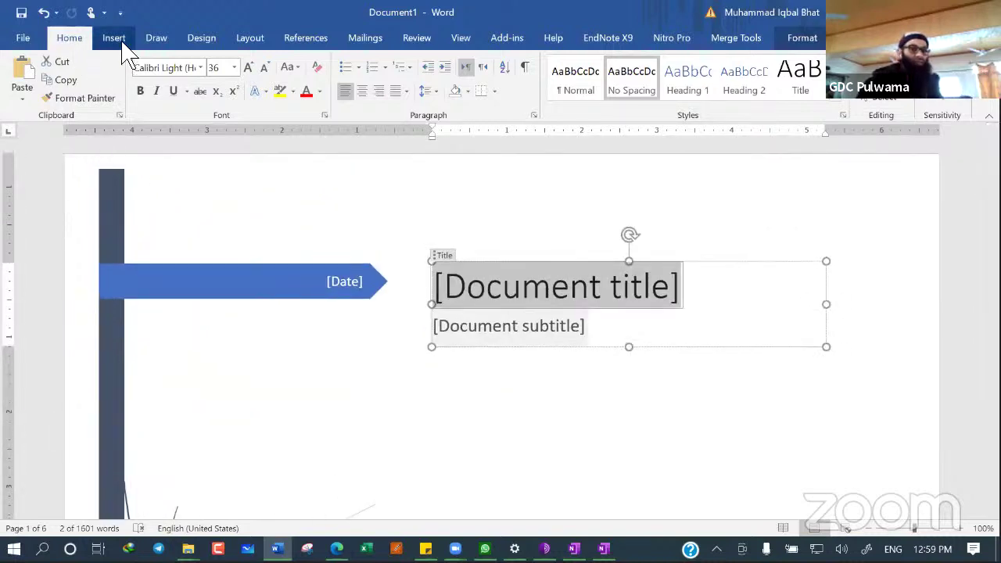
click(119, 41)
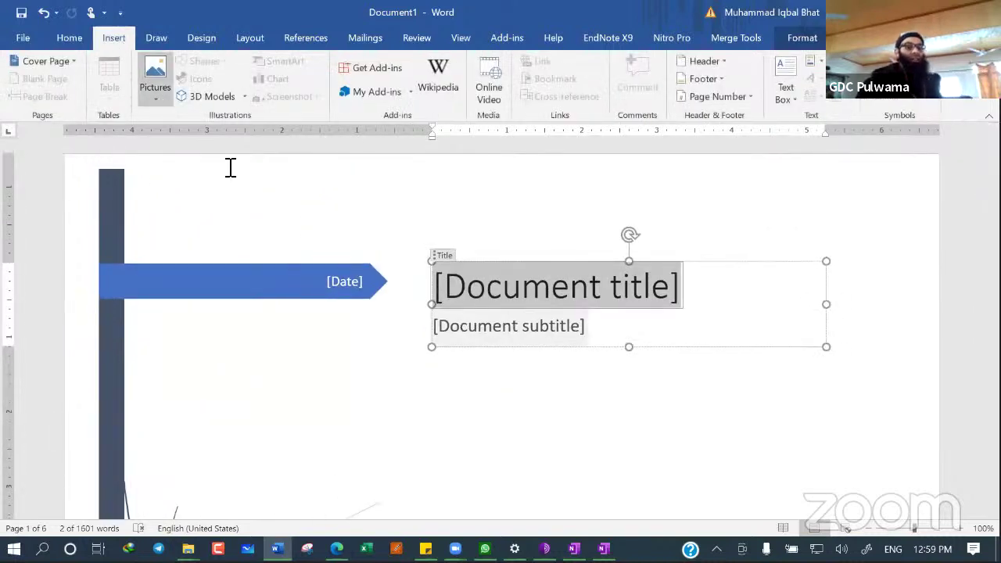
click(329, 351)
scroll(328, 308, down, 5)
scroll(344, 258, down, 5)
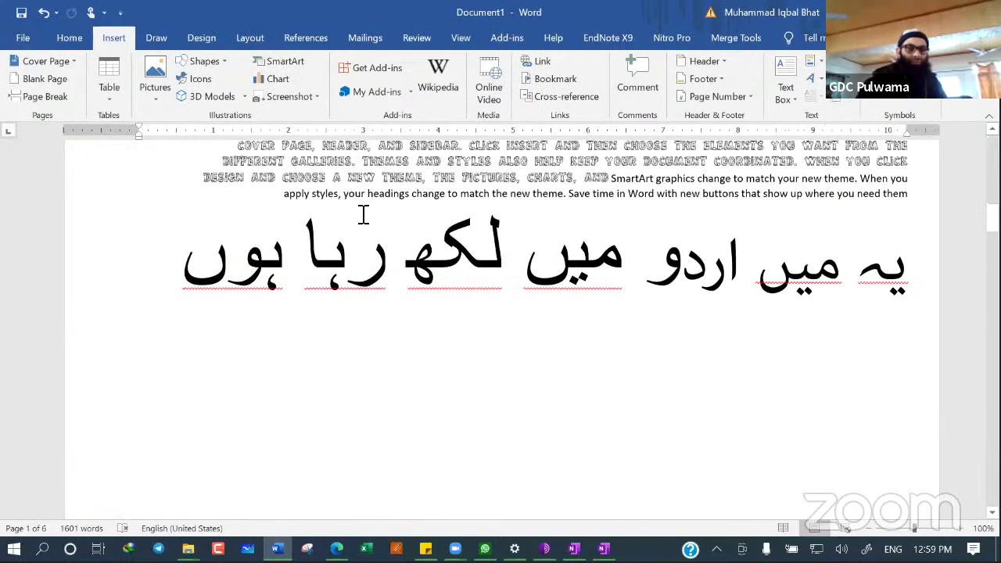
scroll(302, 152, up, 3)
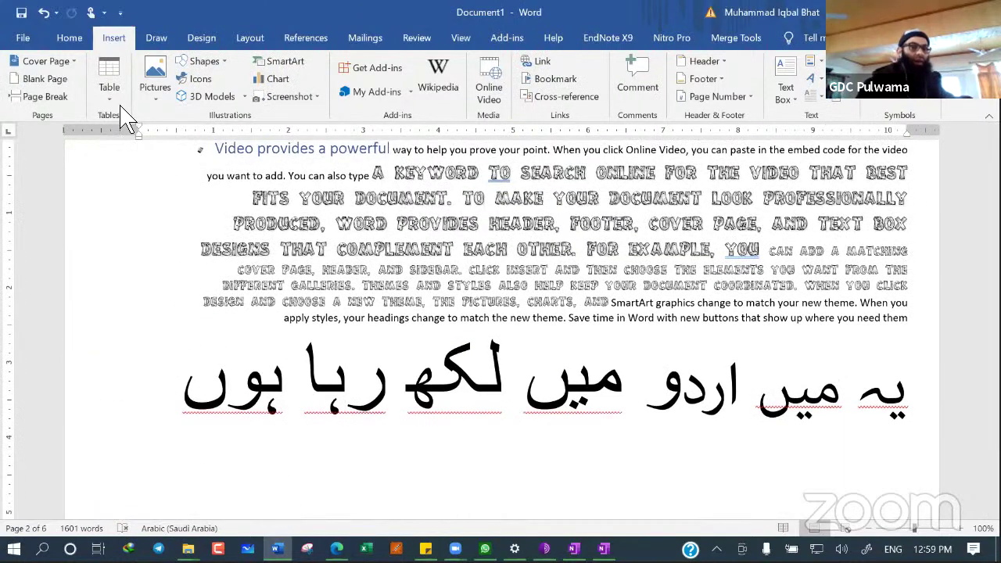
scroll(371, 221, down, 10)
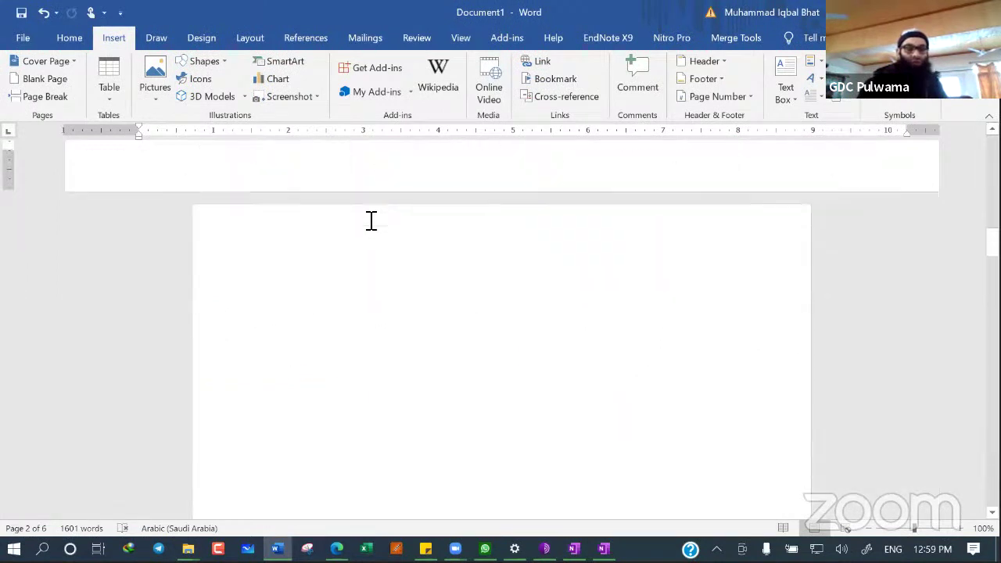
Insert a 10-column, 7-row table on page 3 and type ten sample entries into row 4
click(344, 264)
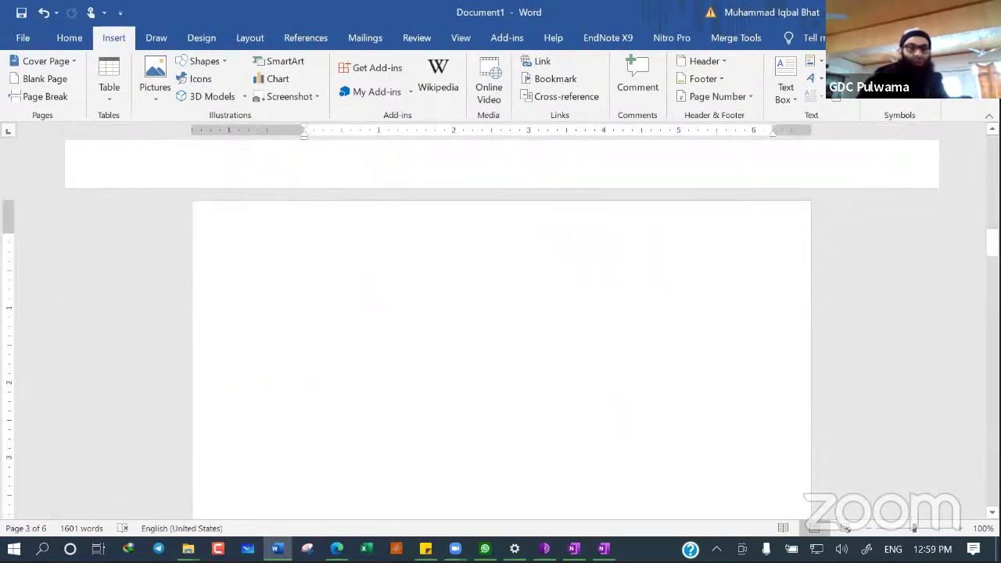
text(kjklj)
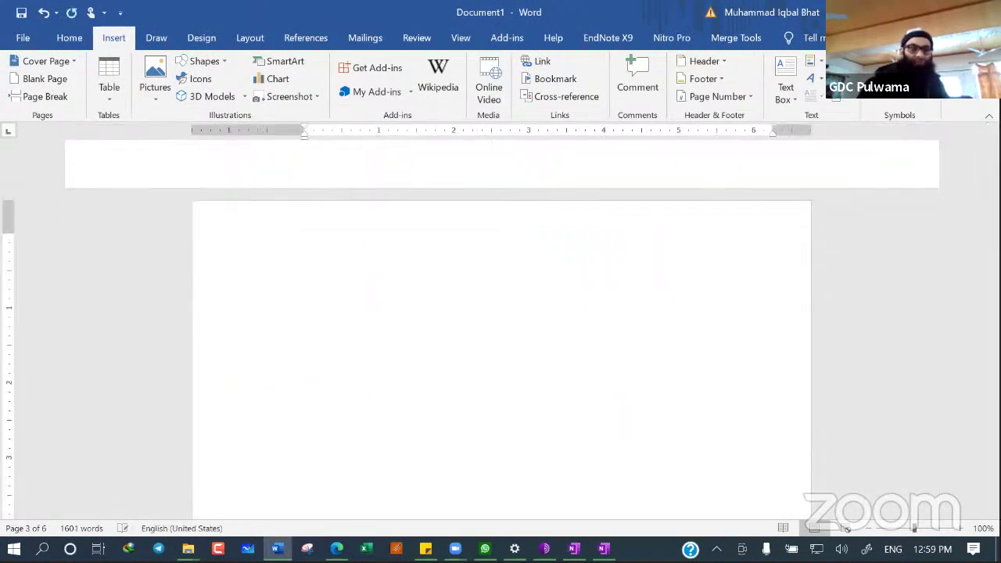
click(117, 95)
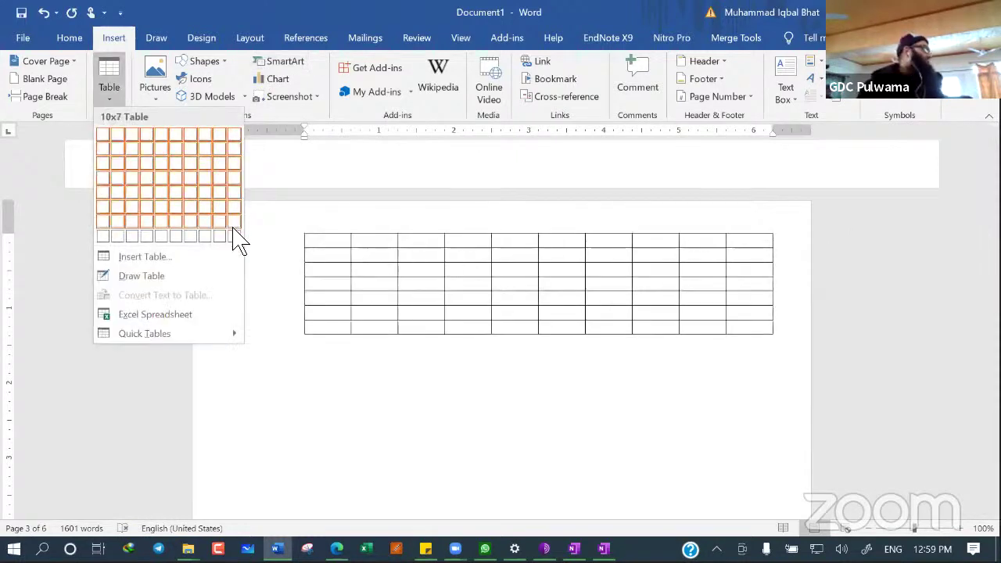
click(233, 227)
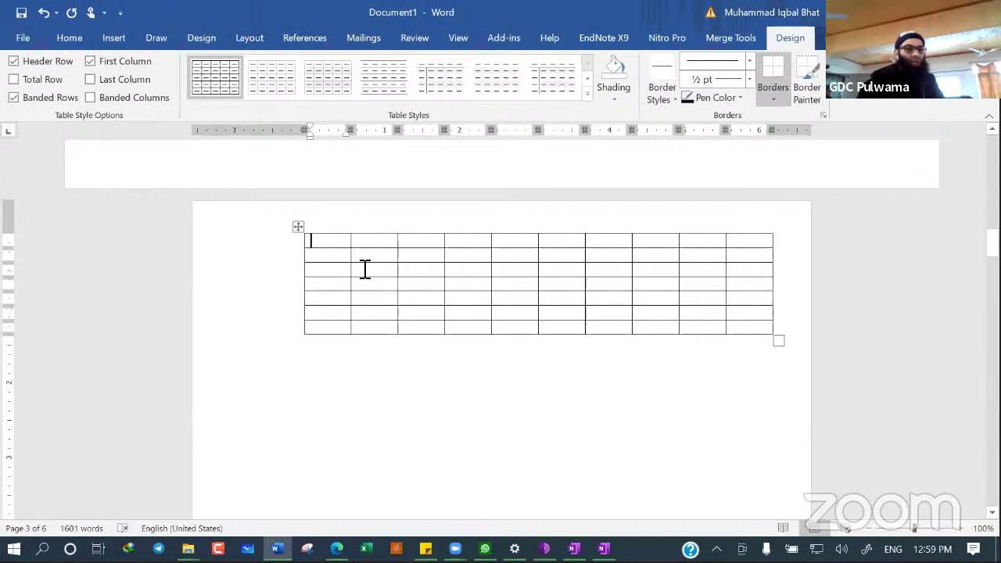
click(341, 281)
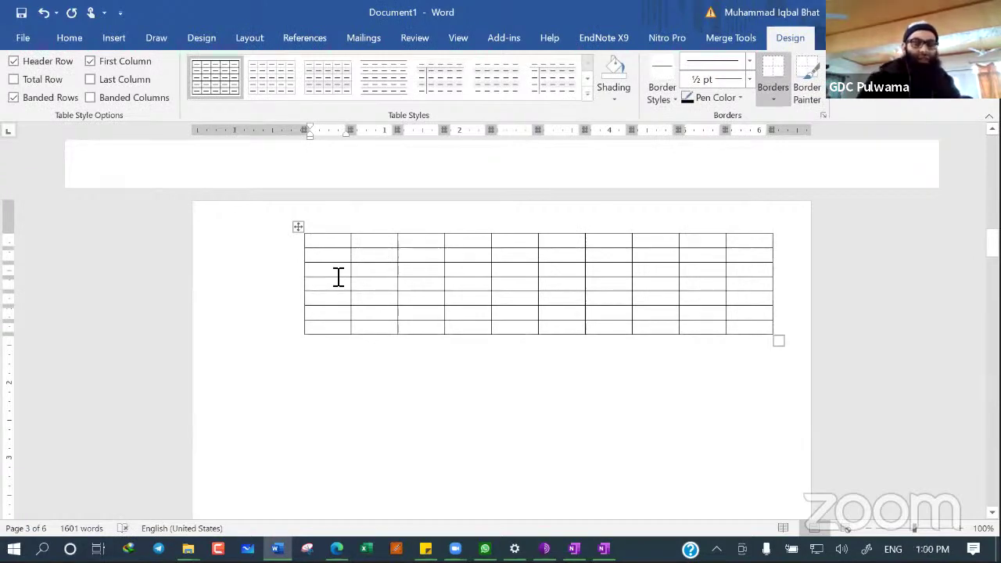
text(ljdlkj	djdklj	dkljdkl	jlkdj)
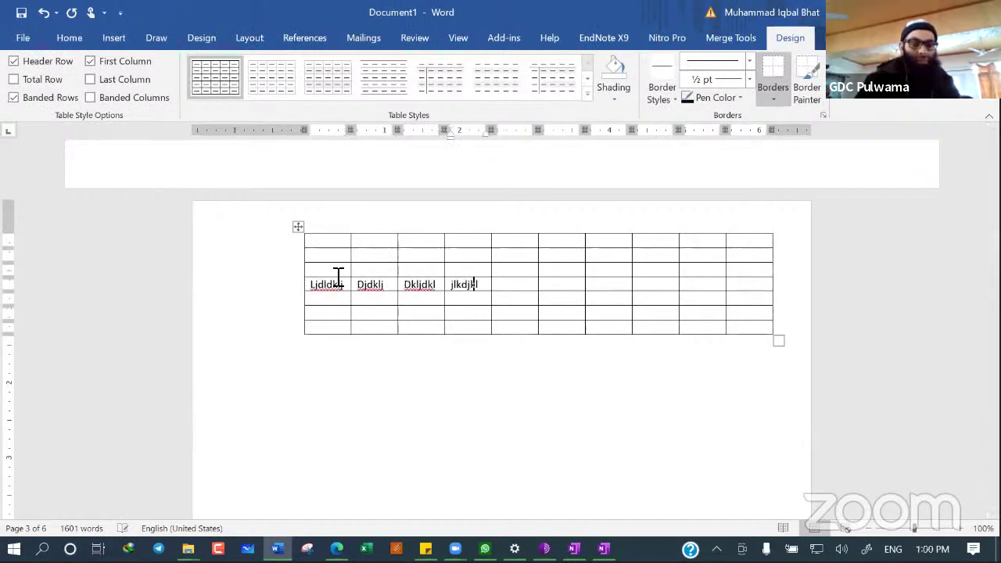
text(klj	lkdjklj	lkdjdklj	lkjdkldjlk	jdlkj	lk)
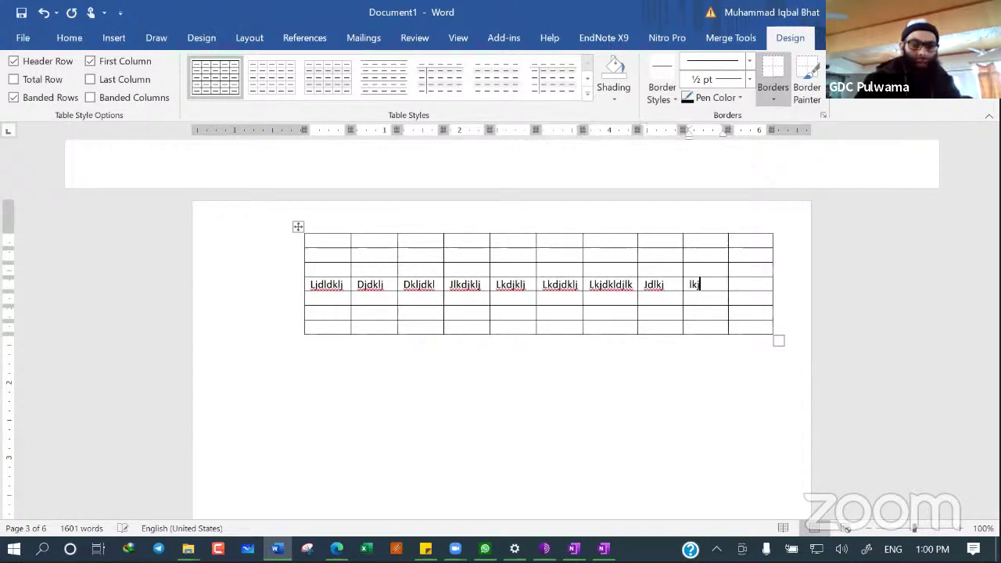
text(jdlkjl	lkjdlkj)
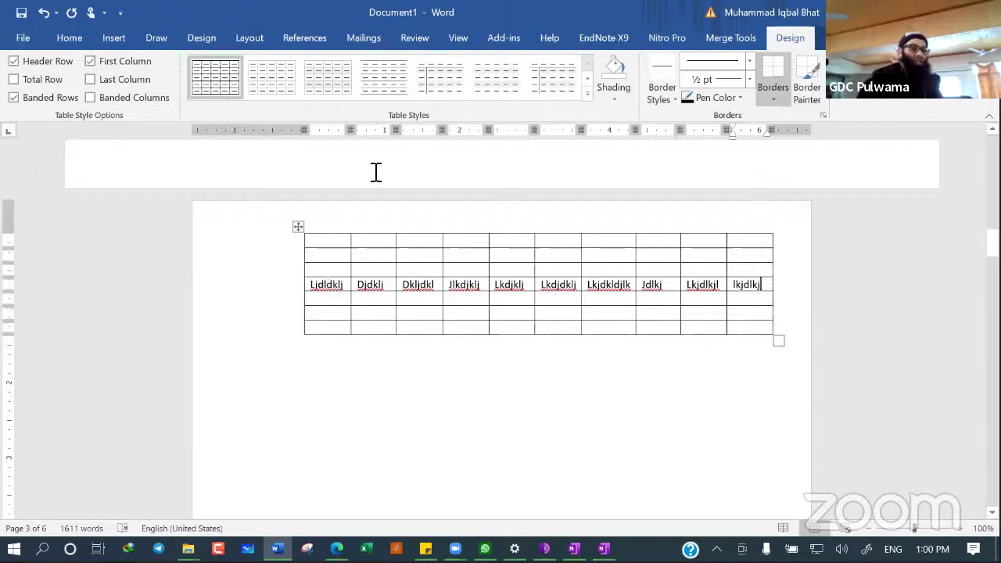
Apply an orange banded Grid Table style, then right-click the Djdklj column's top cell
click(587, 94)
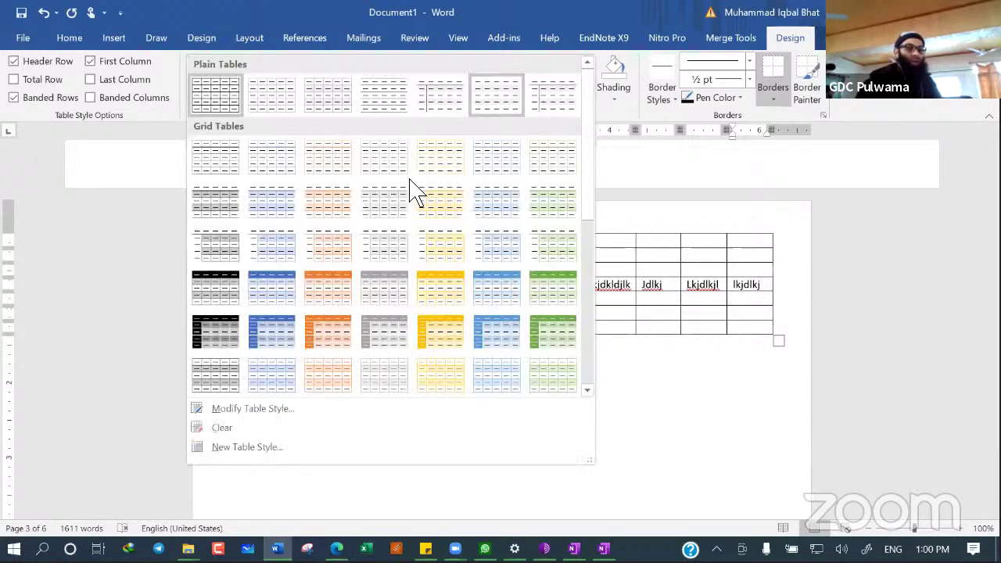
click(323, 250)
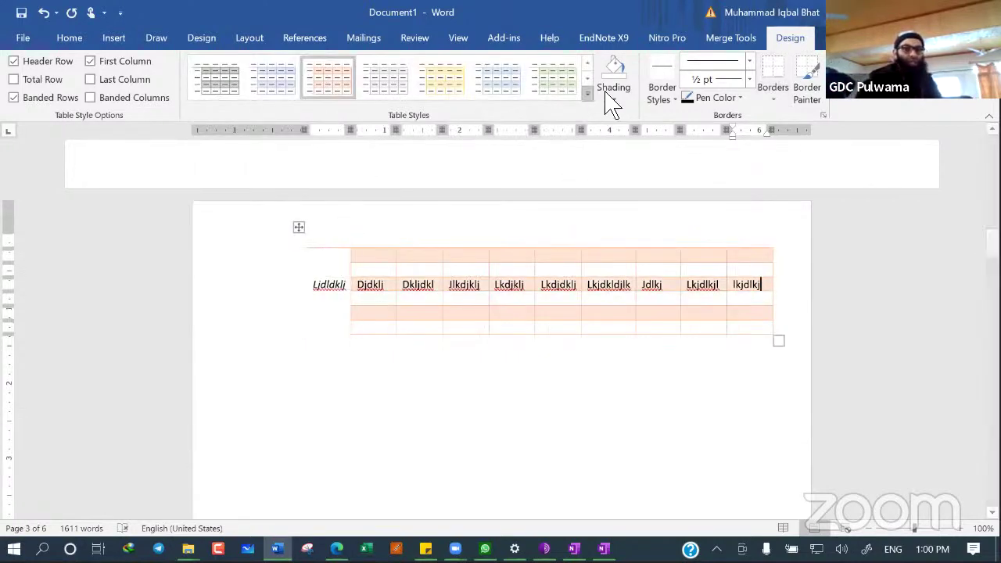
click(383, 254)
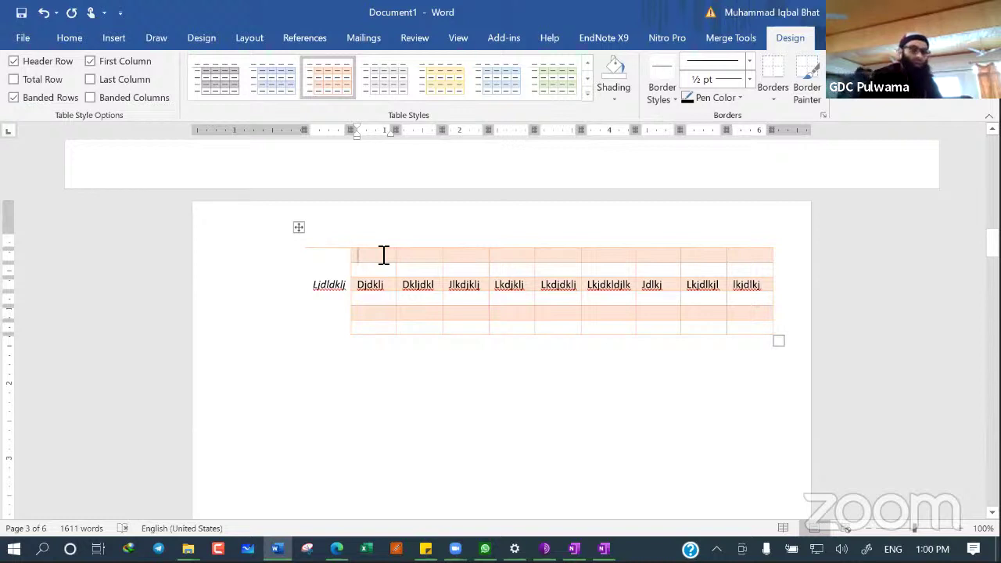
right_click(388, 265)
Insert an empty column left of the Djdklj column, then select the sample-entries row
mouse_move(467, 389)
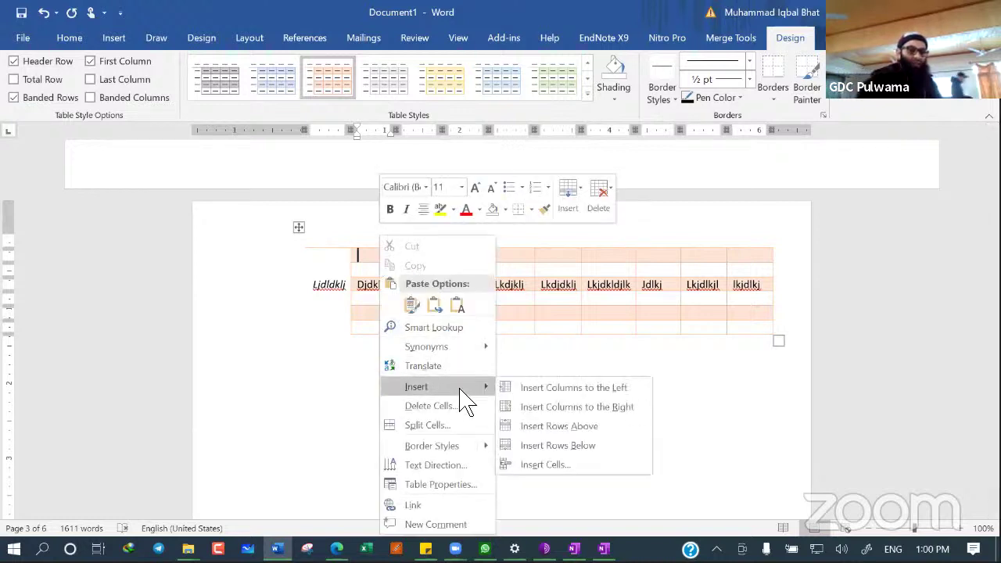
click(571, 389)
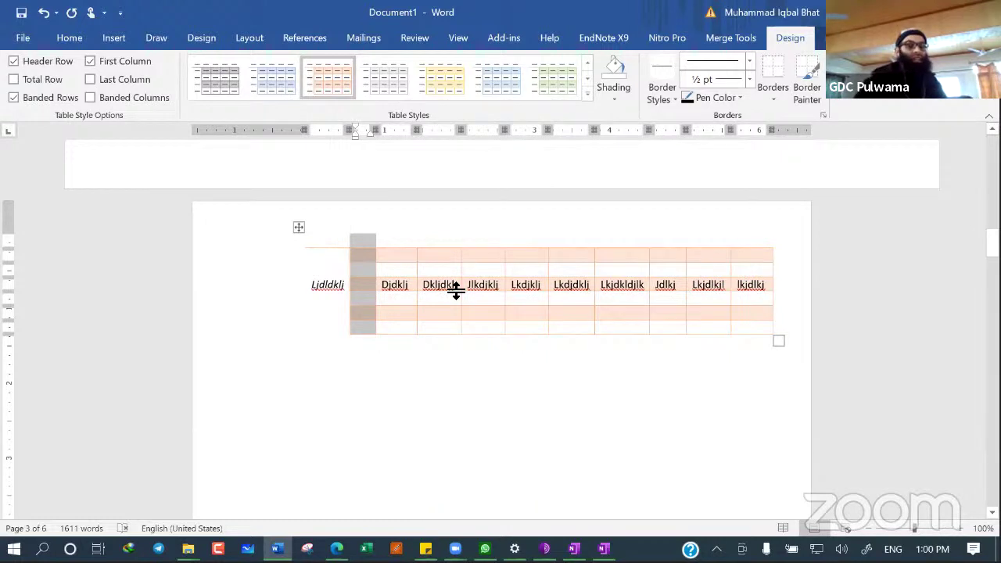
click(364, 285)
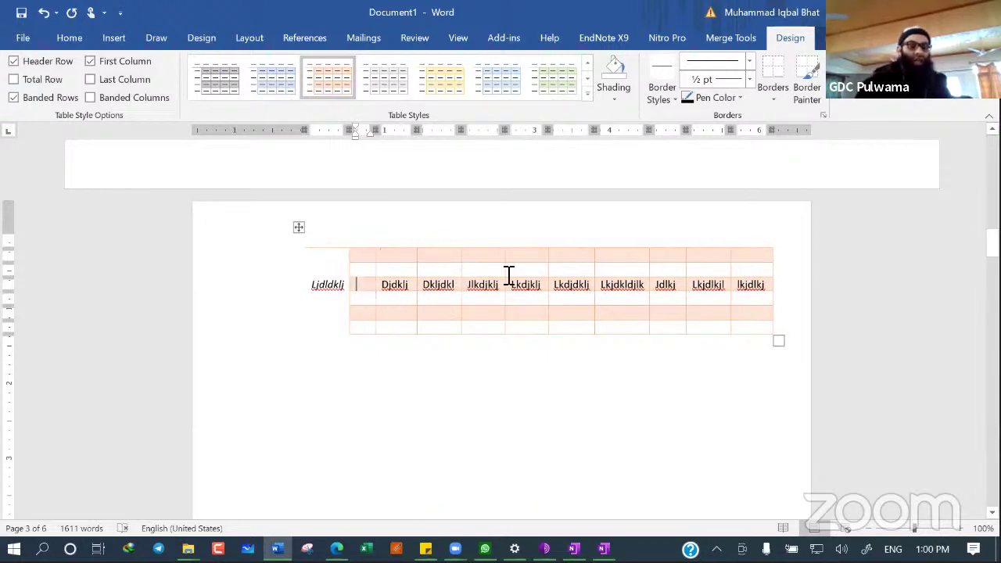
shift+click(762, 286)
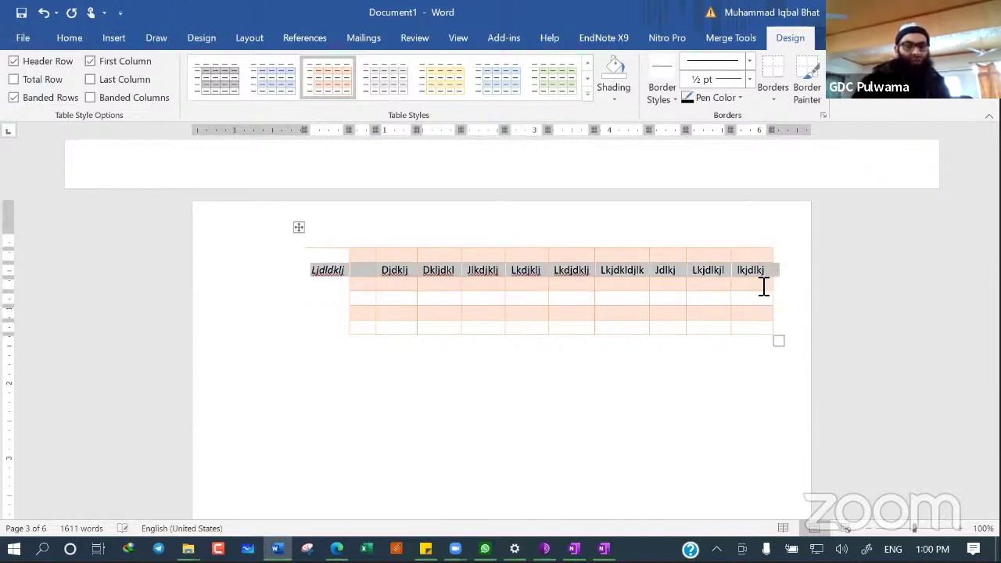
Move the sample-entries row up to the top with Alt+Shift+Up, then back down one
key(alt+shift+Up)
key(alt+shift+Up)
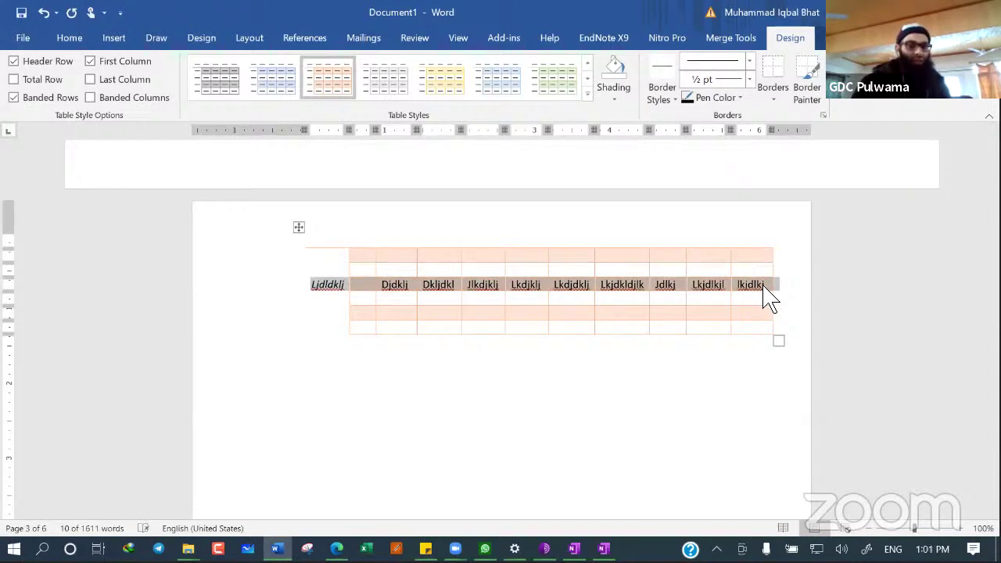
key(alt+shift+Up)
key(alt+shift+Up)
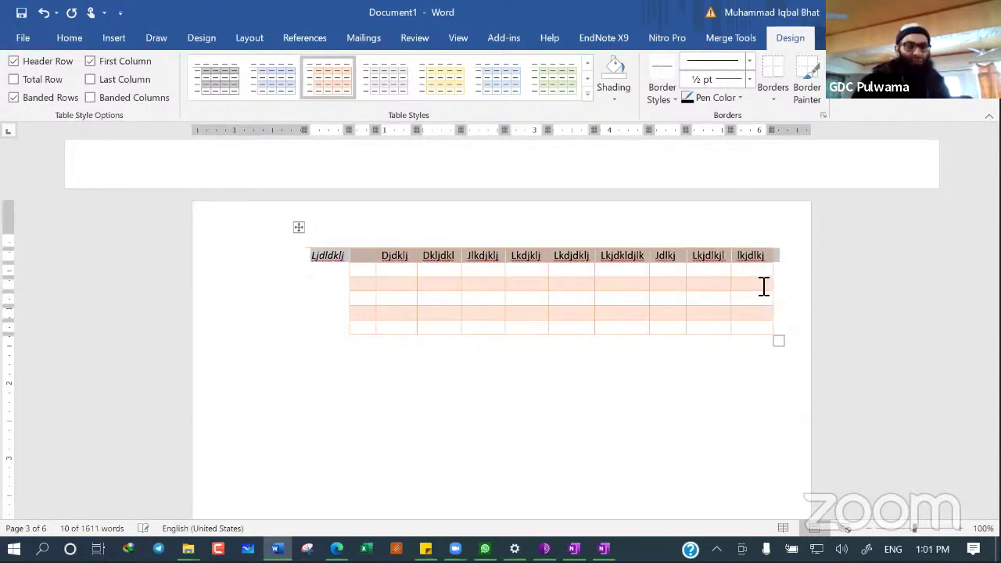
key(alt+shift+Down)
key(alt+shift+Down)
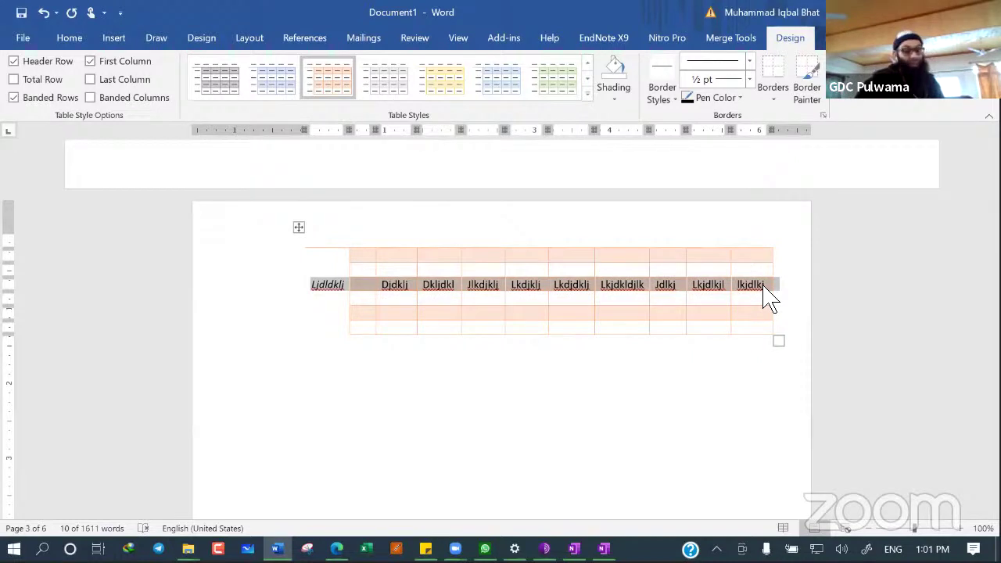
click(371, 285)
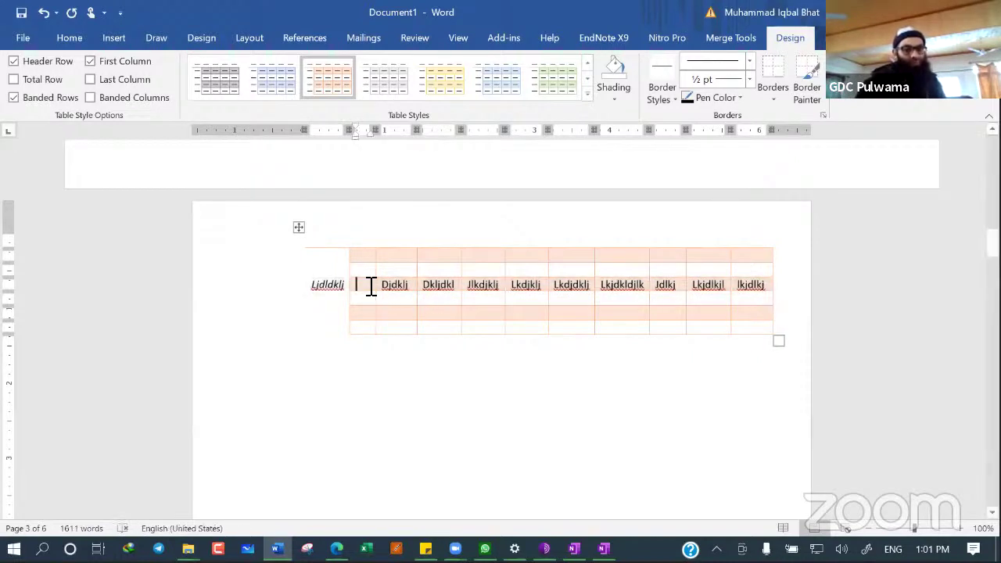
shift+click(772, 289)
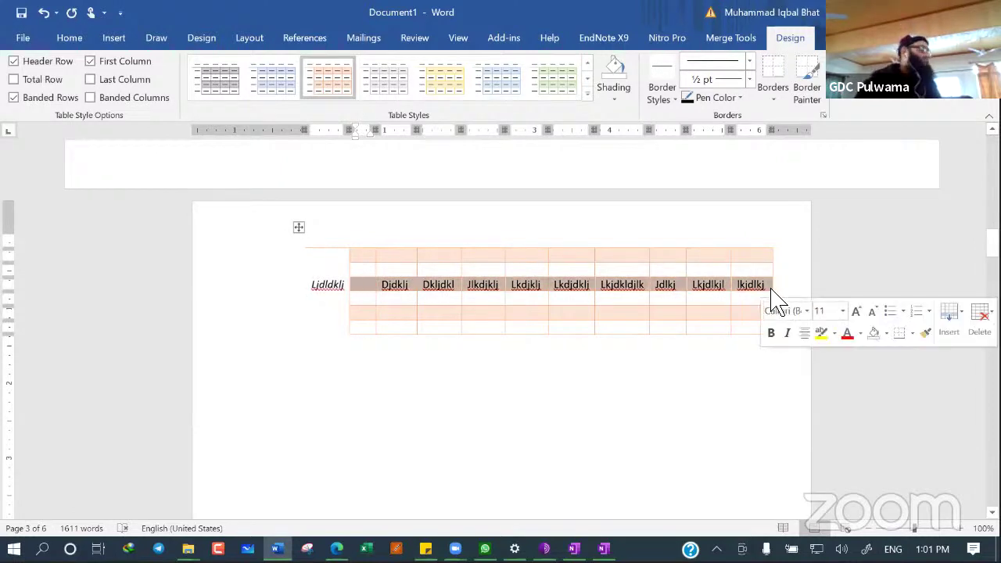
Drag the lower table rows elsewhere, then undo four times to restore the table and paragraph
click(361, 286)
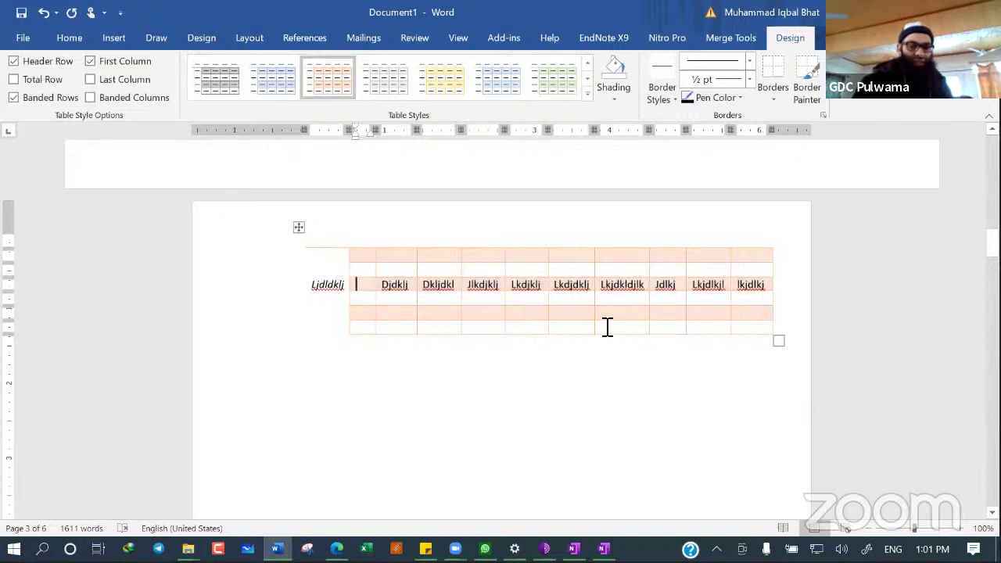
shift+click(757, 330)
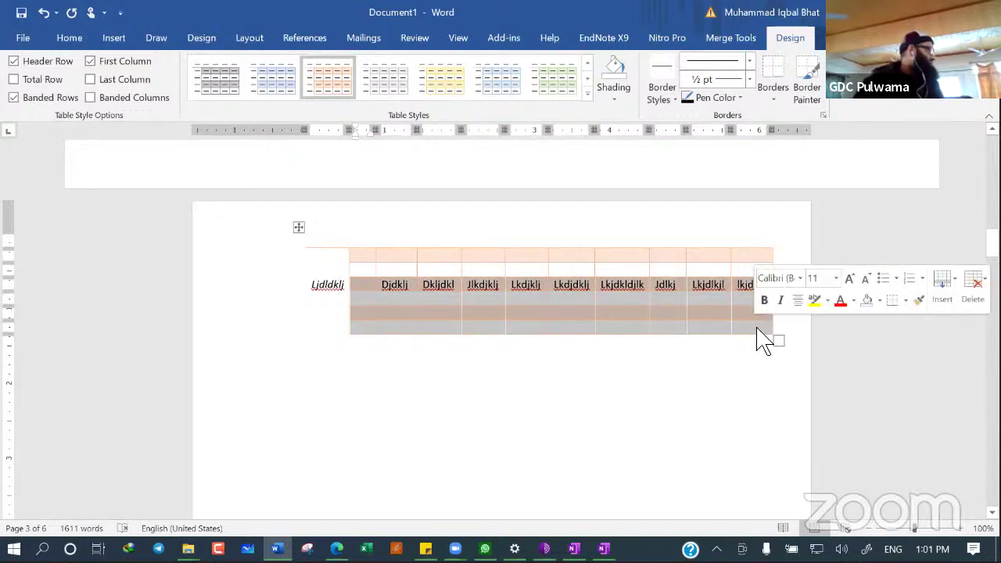
drag(759, 335, 741, 319)
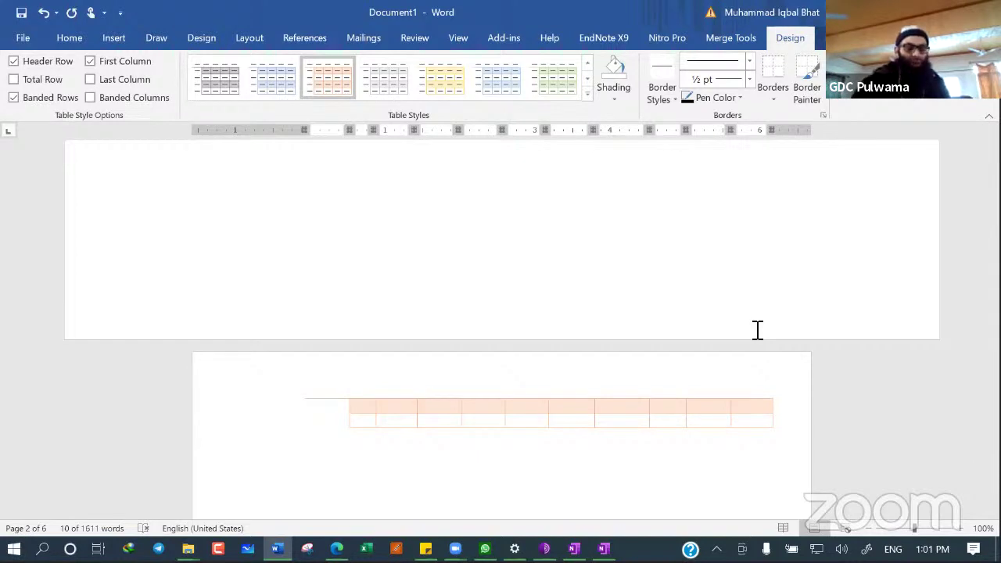
key(ctrl+z)
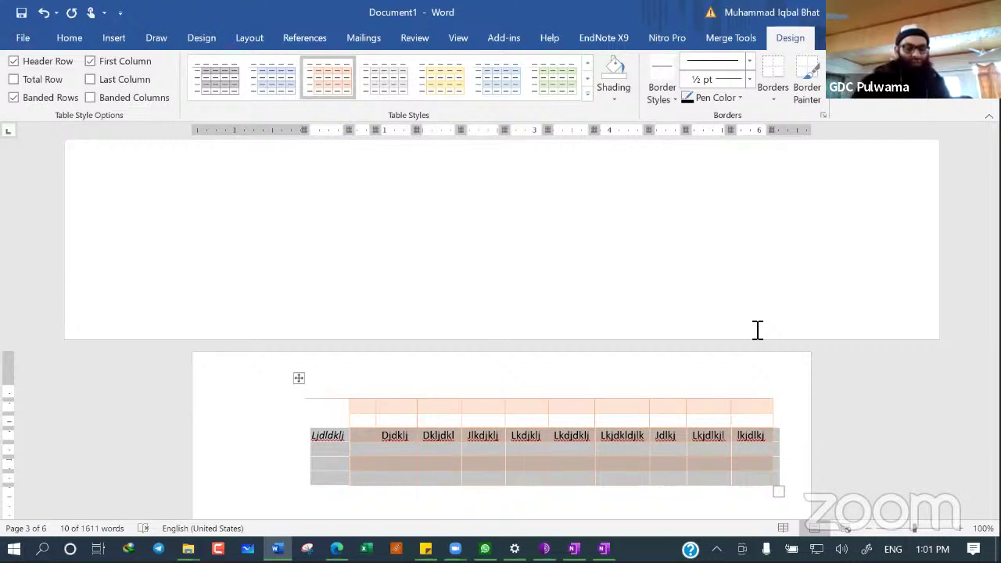
key(ctrl+z)
key(ctrl+z)
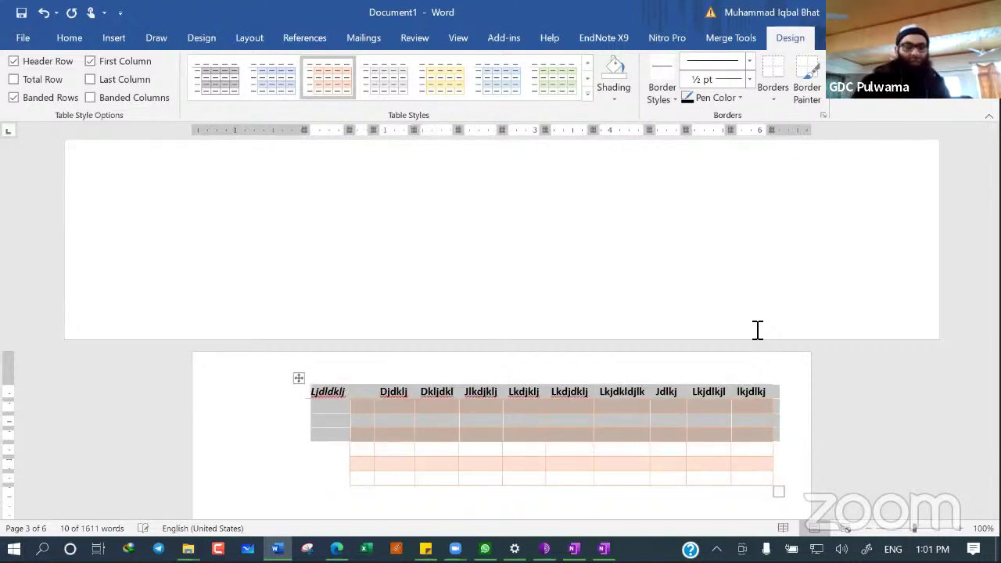
key(ctrl+z)
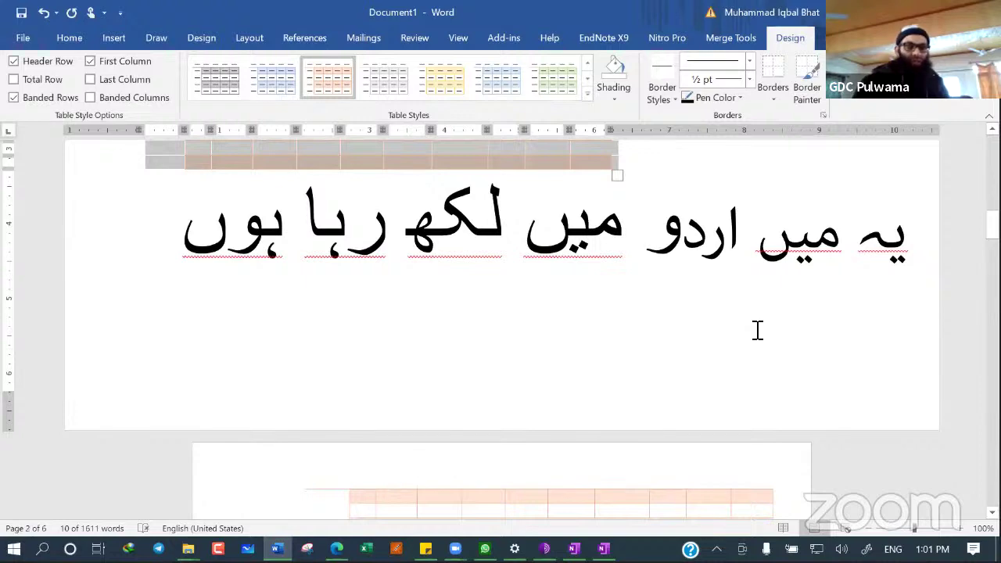
key(ctrl+z)
key(ctrl+z)
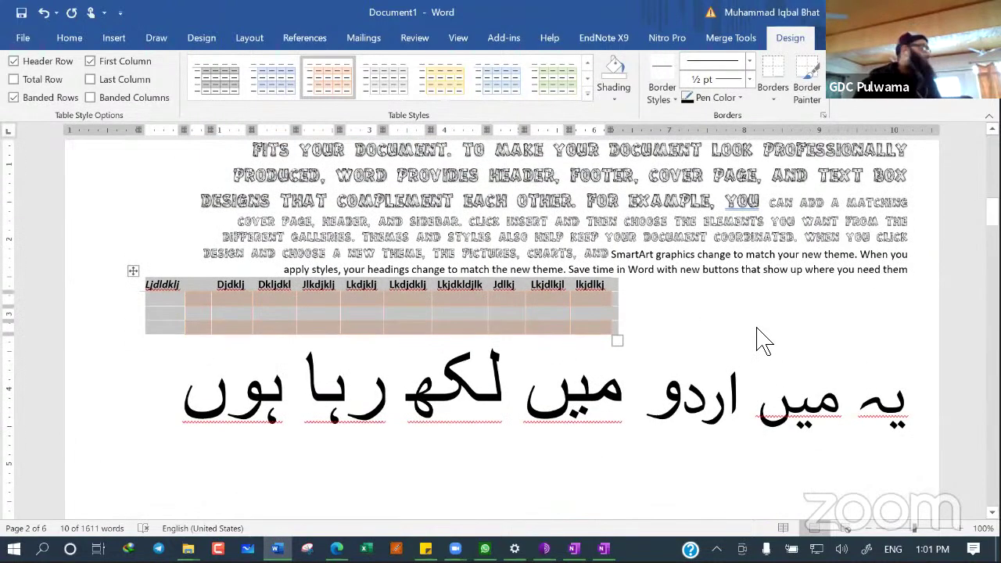
click(413, 202)
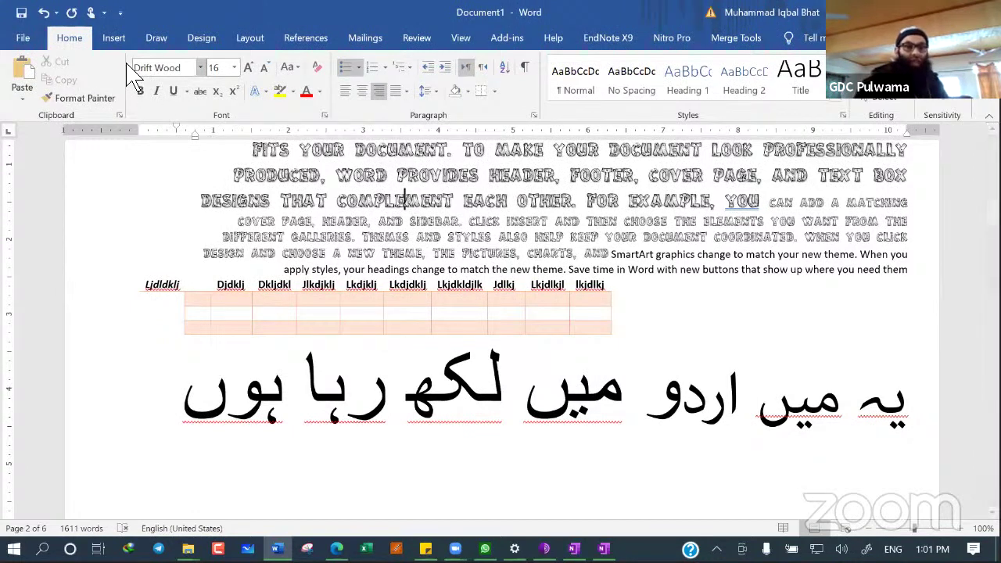
Search Online Pictures for tree images and select the green-leaved tree
click(111, 39)
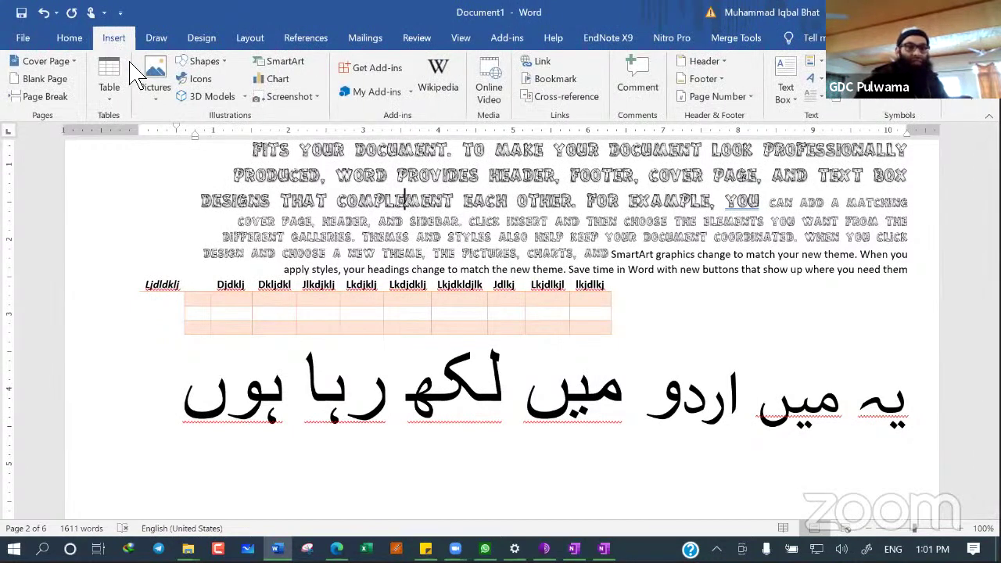
click(155, 98)
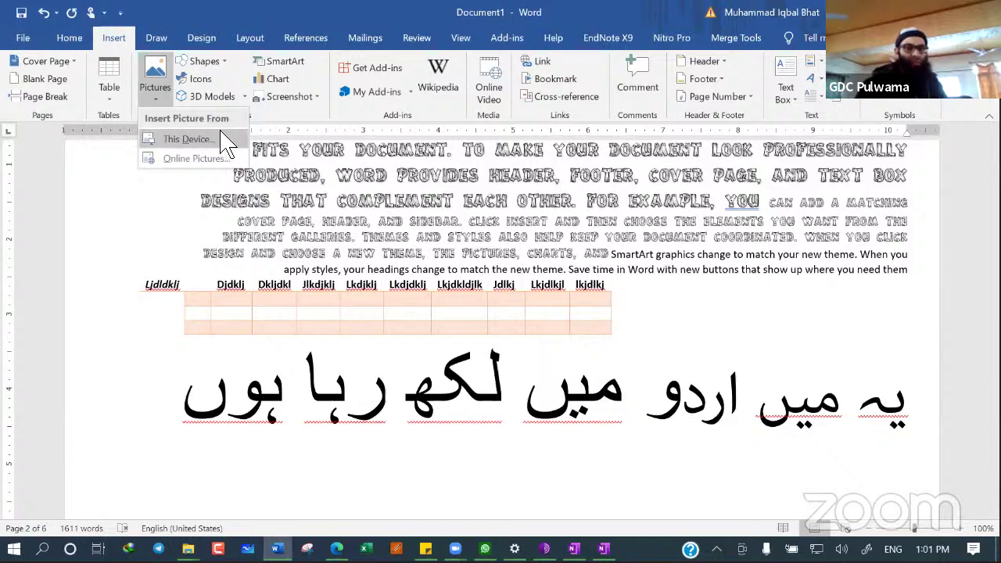
click(199, 159)
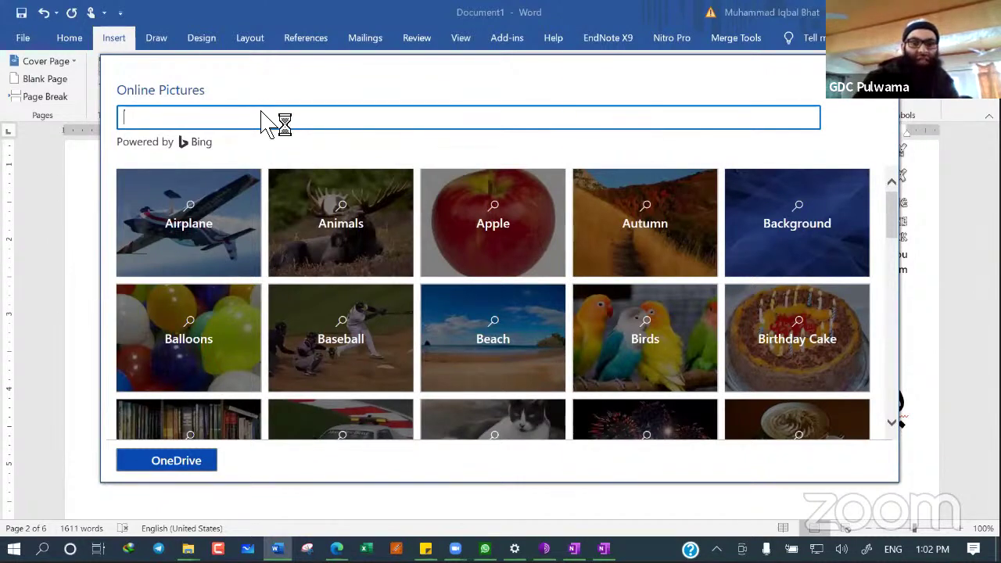
text(tree structure)
key(Return)
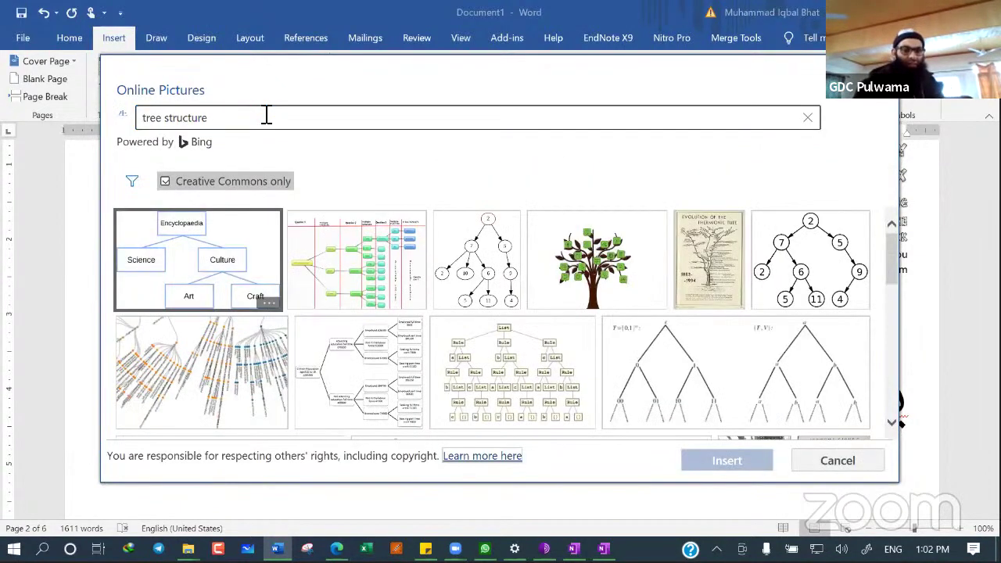
click(602, 281)
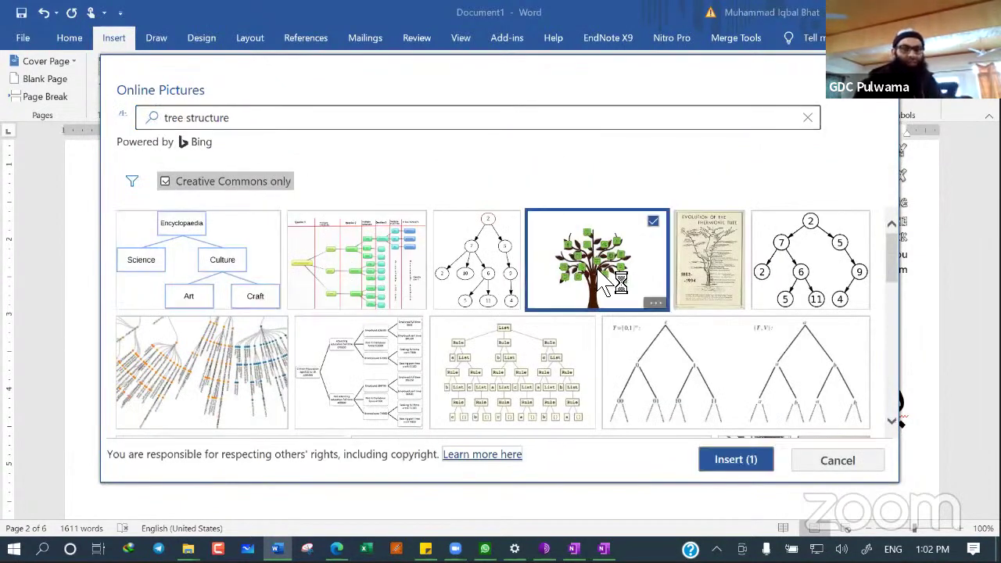
Insert the tree image and drag its corner to shrink it within the page-2 text
click(739, 466)
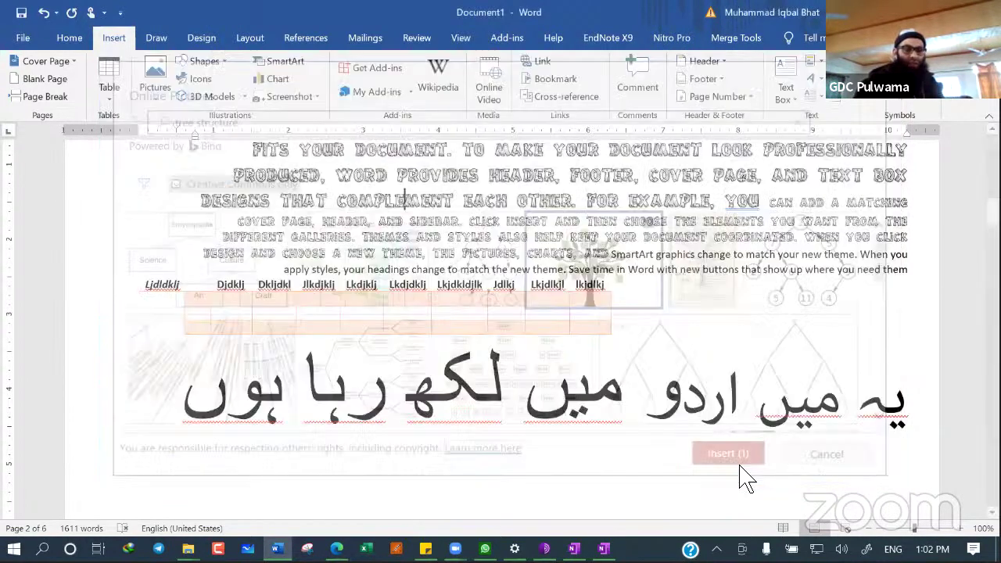
scroll(740, 466, down, 2)
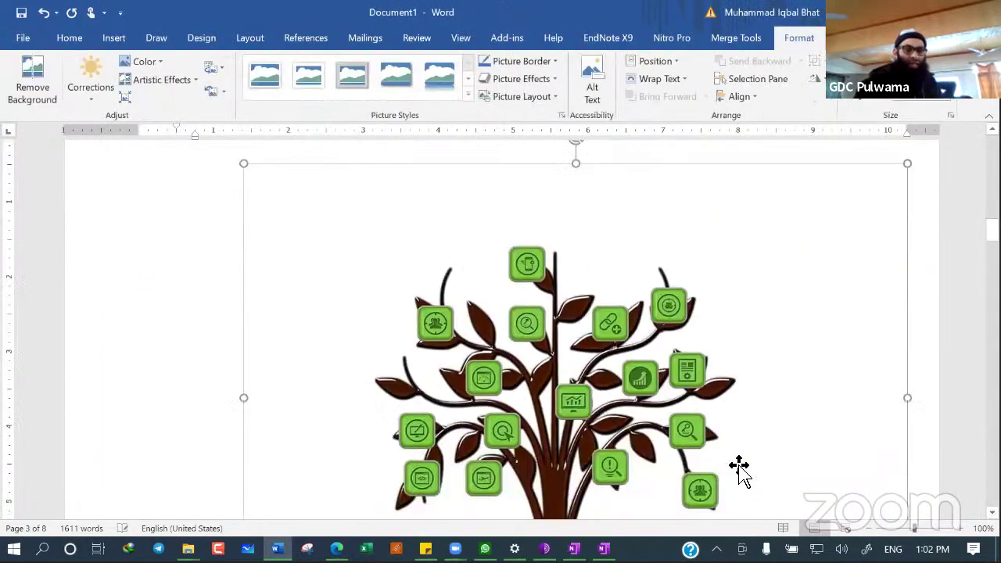
scroll(740, 466, down, 3)
scroll(740, 466, down, 2)
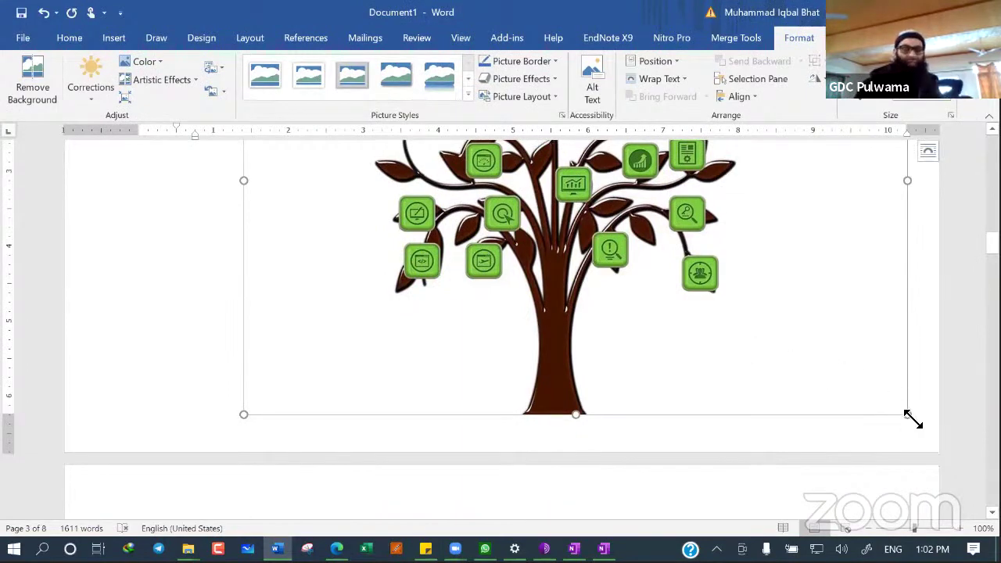
drag(907, 414, 590, 288)
scroll(588, 283, up, 3)
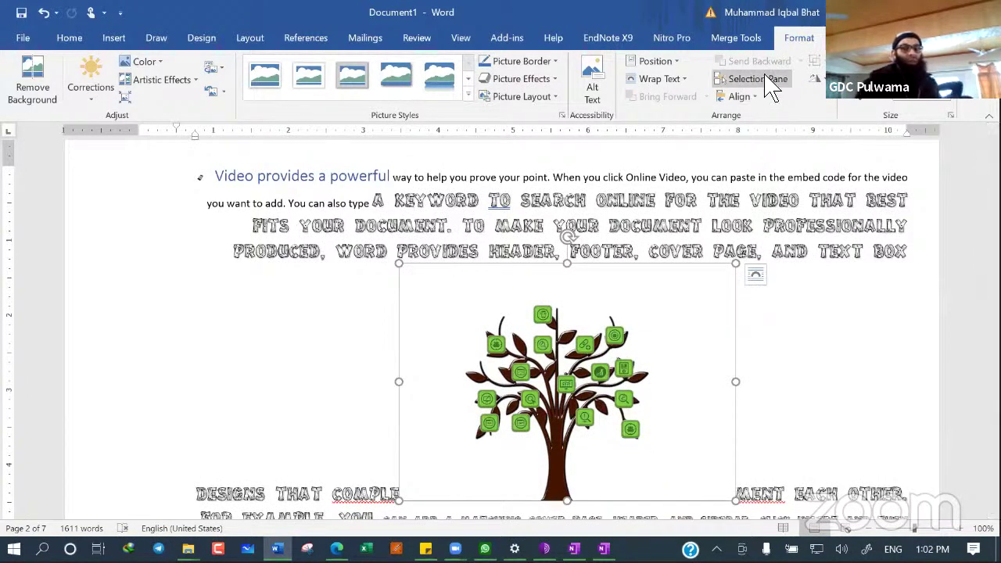
Set the tree picture's text wrapping to In Front of Text
click(677, 63)
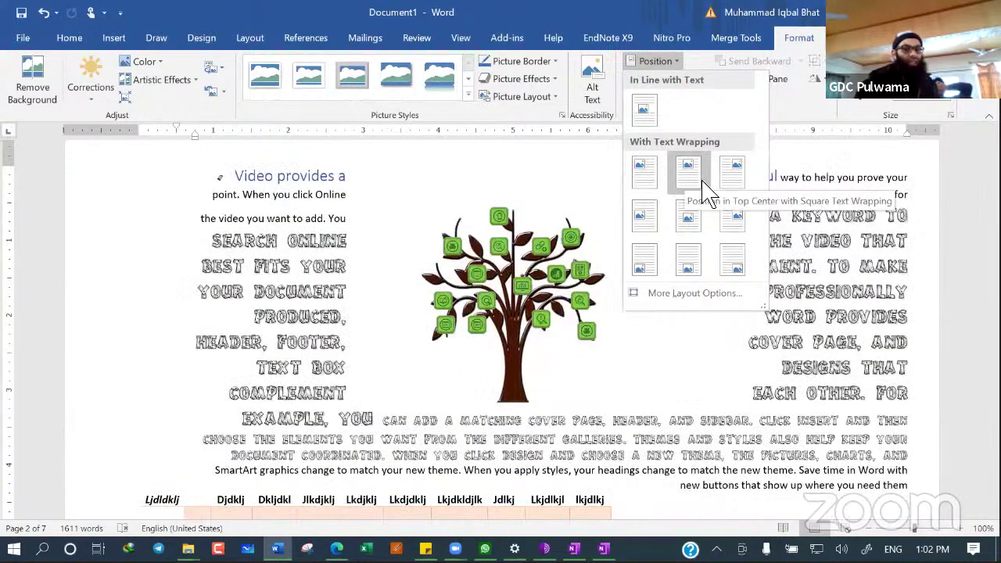
click(655, 64)
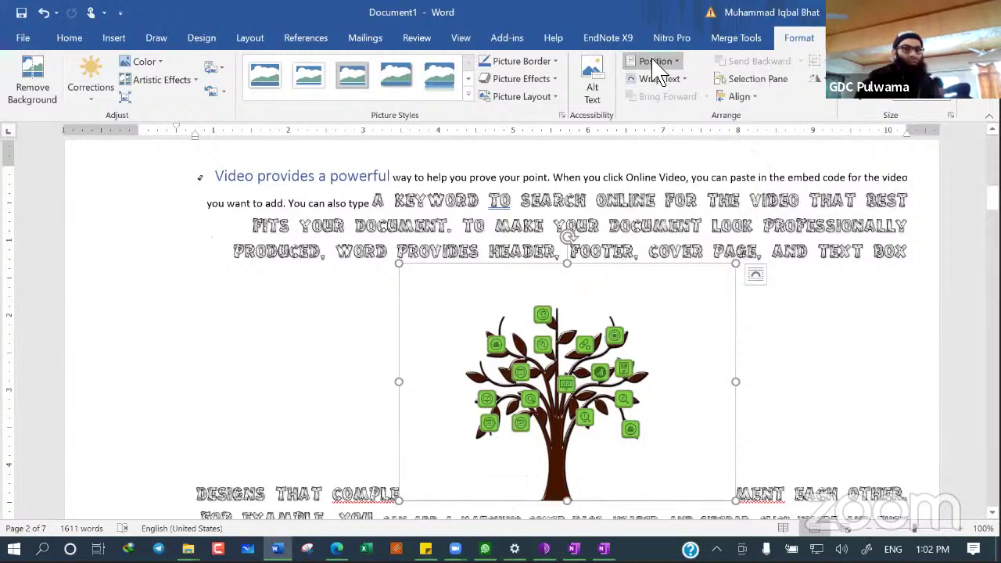
click(680, 81)
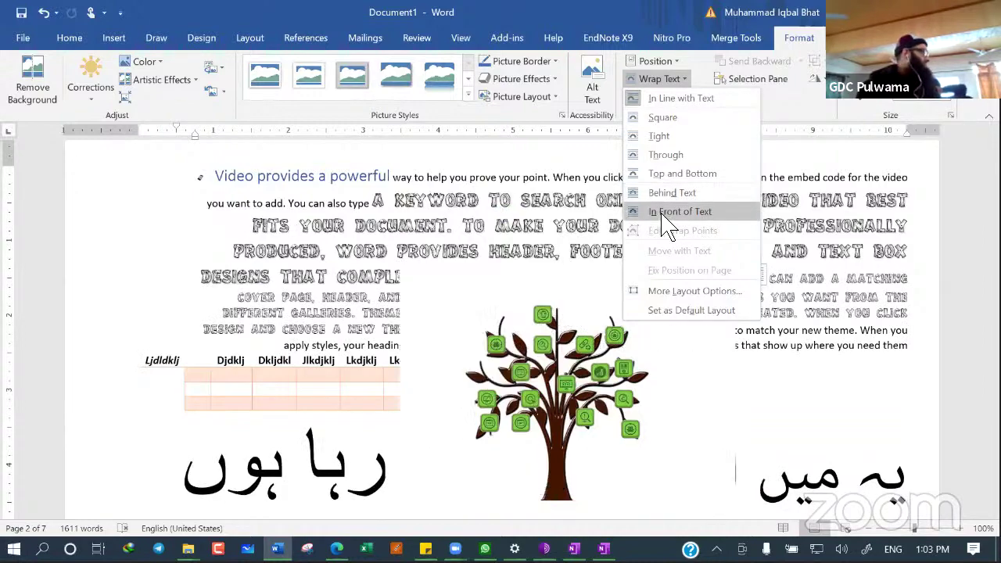
click(665, 223)
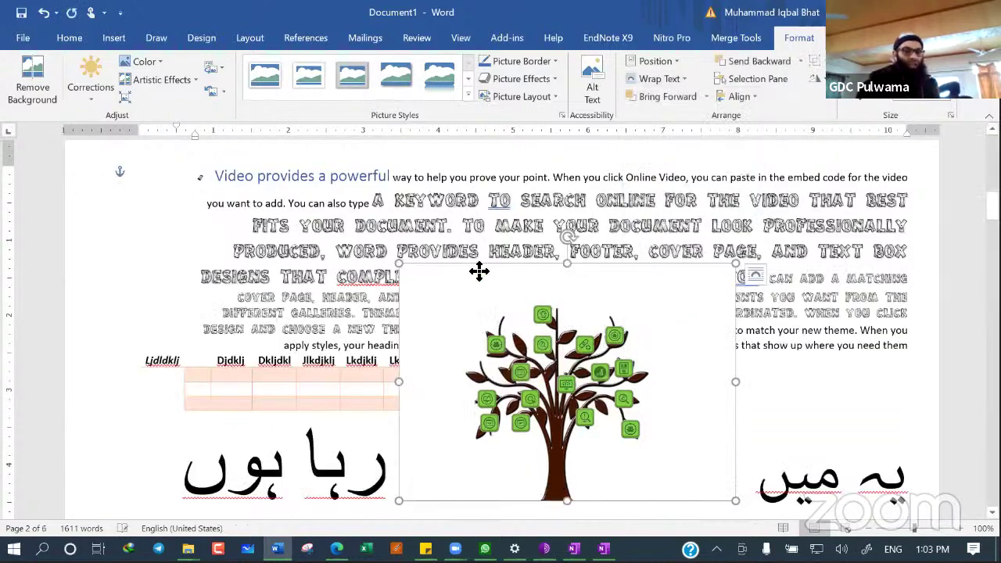
Drag the tree picture over the paragraph, table and Urdu line, then send it back one layer
drag(477, 271, 346, 208)
drag(568, 326, 476, 307)
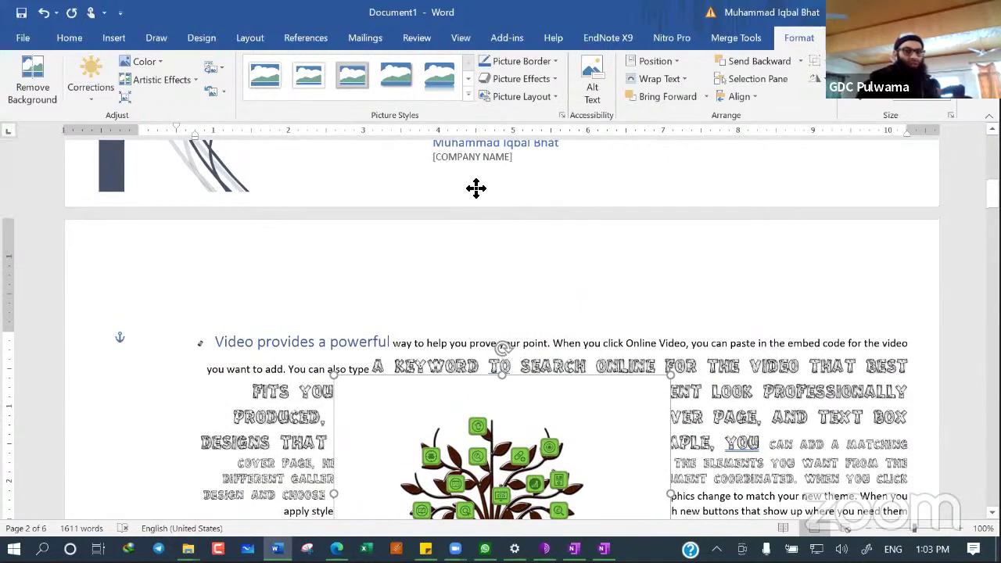
drag(476, 307, 475, 187)
mouse_move(471, 349)
mouse_down()
mouse_move(530, 318)
mouse_move(526, 356)
mouse_up()
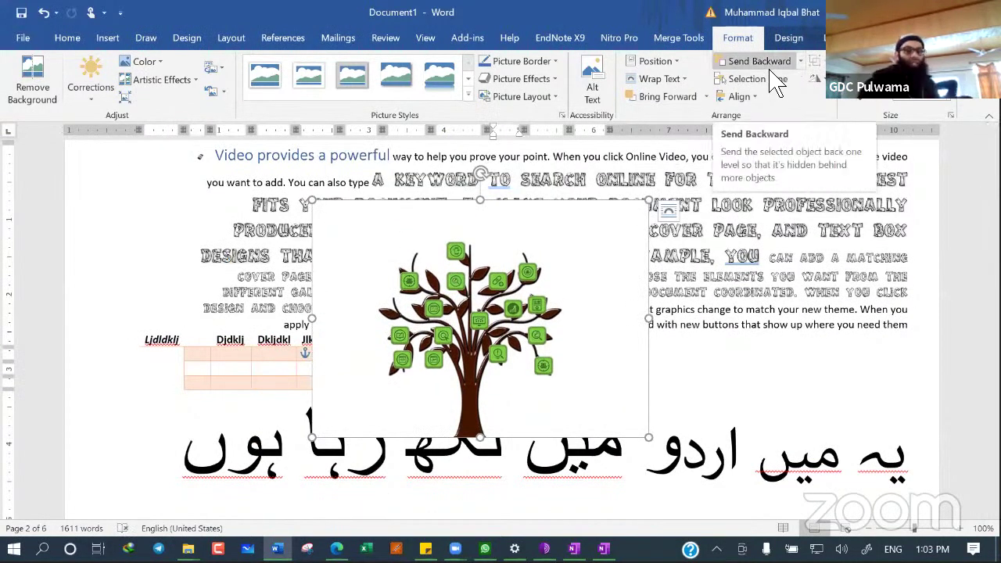
click(770, 67)
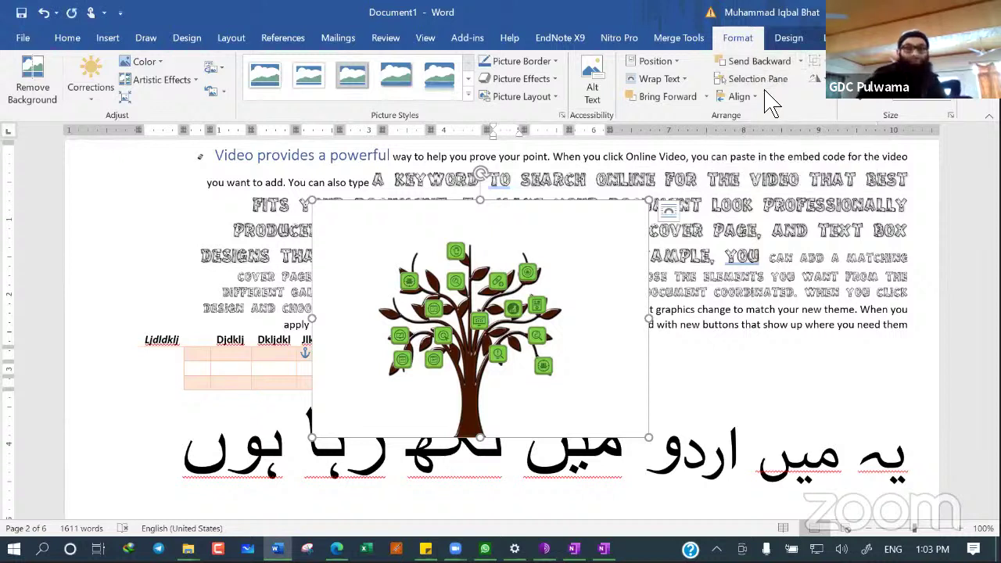
click(873, 109)
Crop blank space off the tree picture's left, right and top edges
click(869, 122)
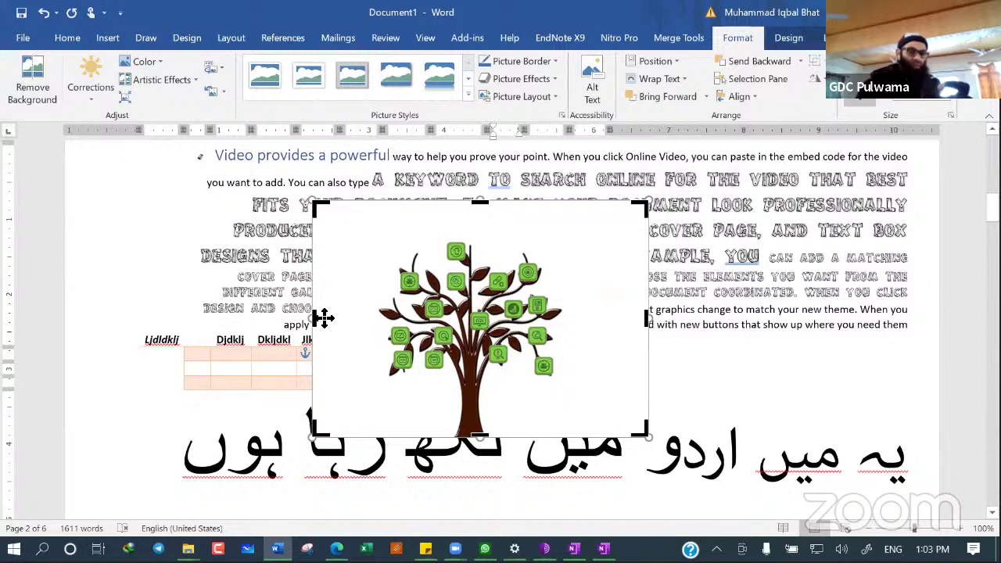
drag(314, 321, 372, 322)
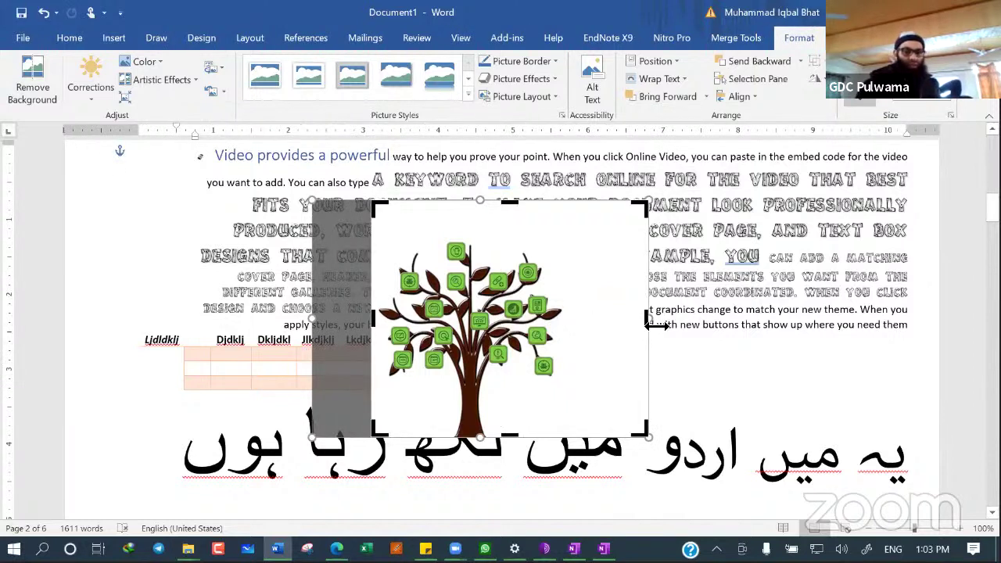
drag(649, 324, 565, 324)
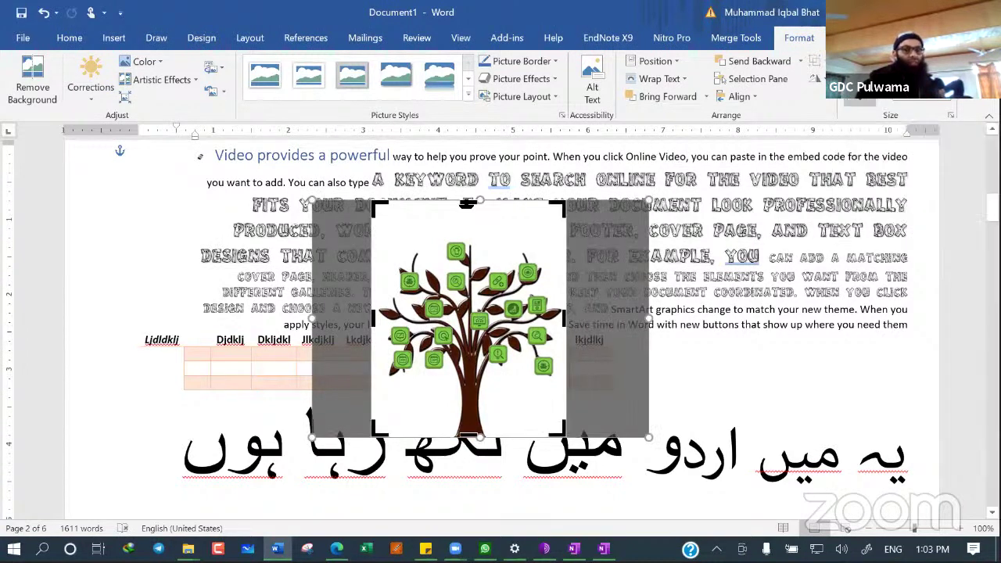
drag(468, 209, 468, 244)
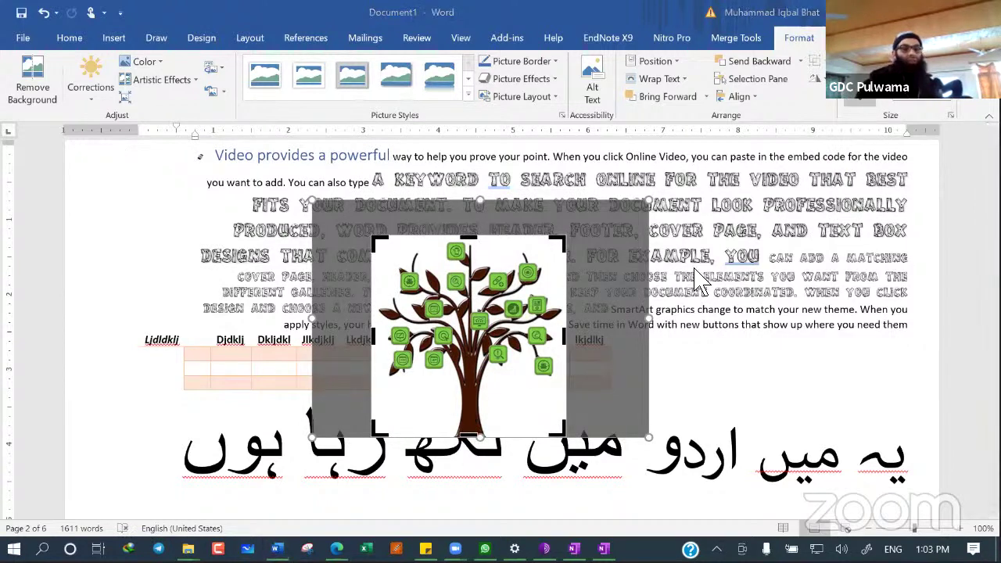
Apply the crop to the tree picture and open the Insert Icons library
click(762, 346)
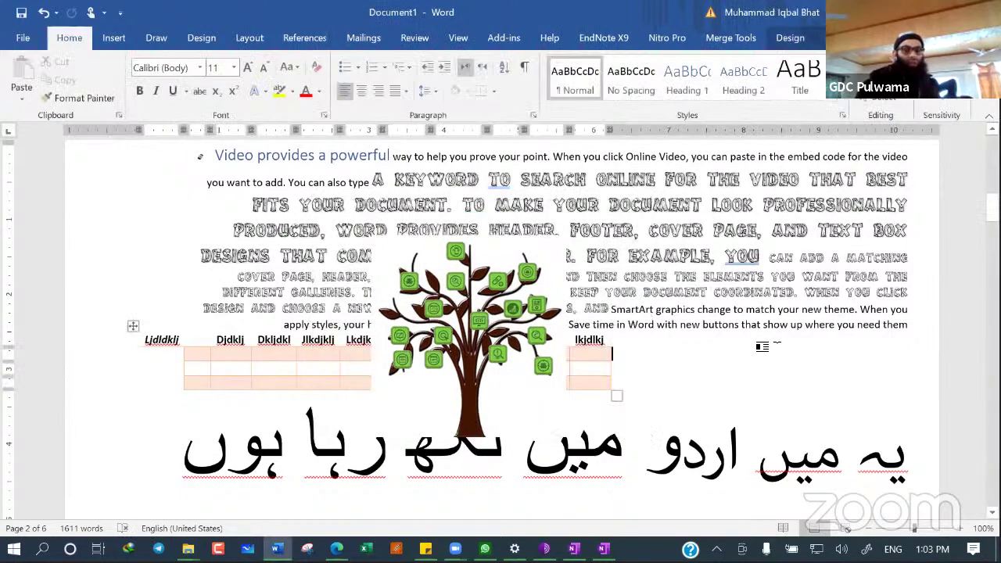
click(516, 347)
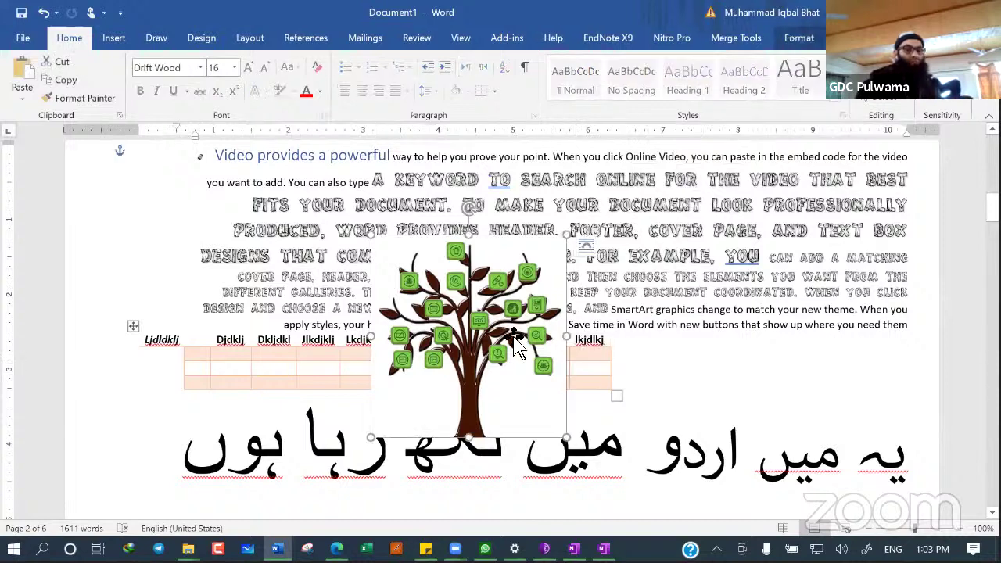
click(107, 37)
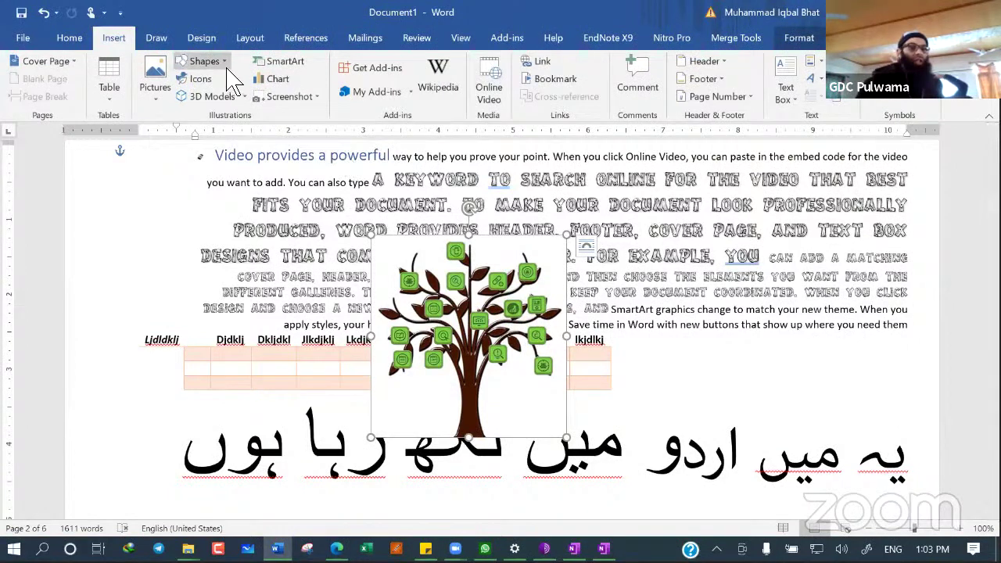
click(223, 63)
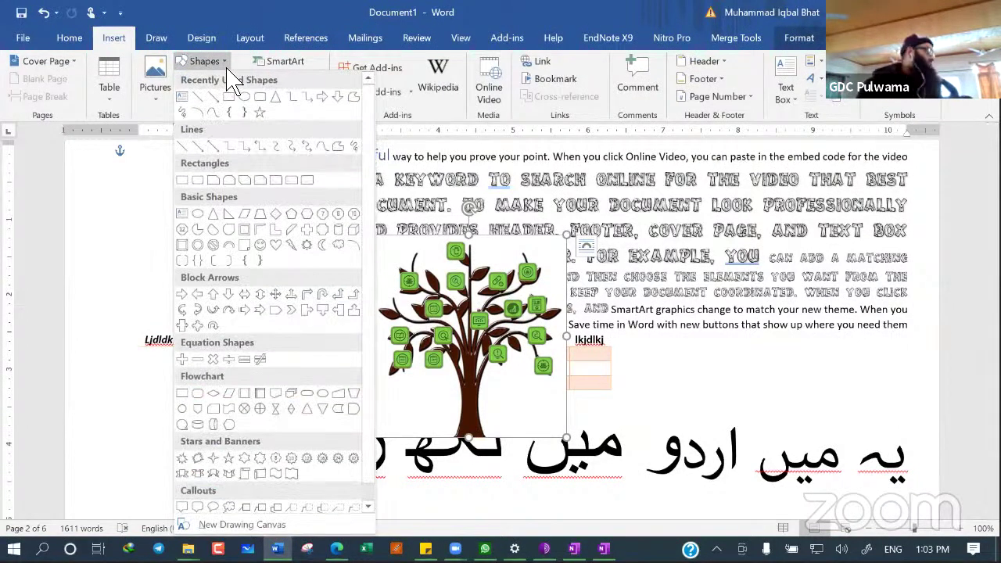
scroll(245, 344, down, 1)
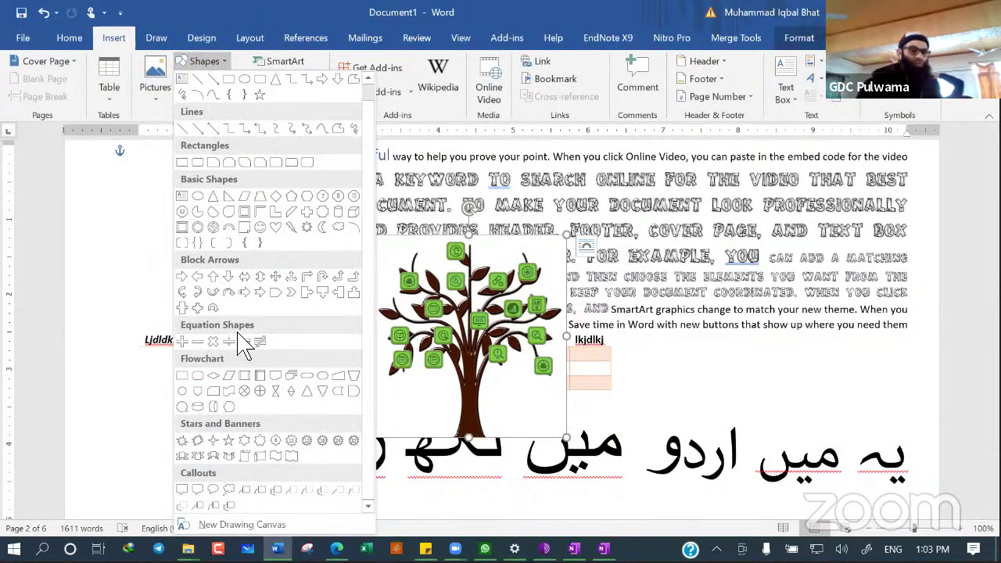
click(478, 178)
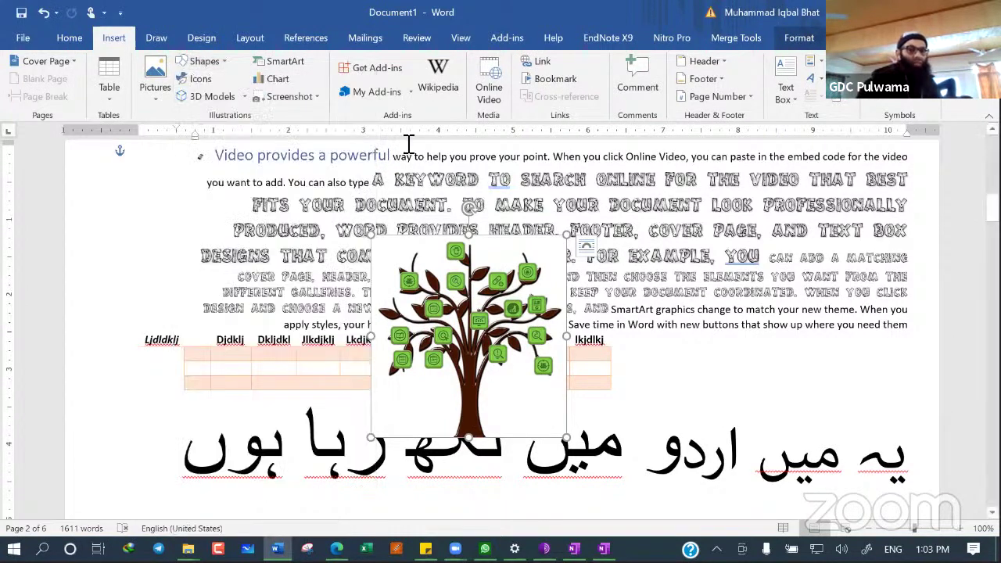
click(207, 81)
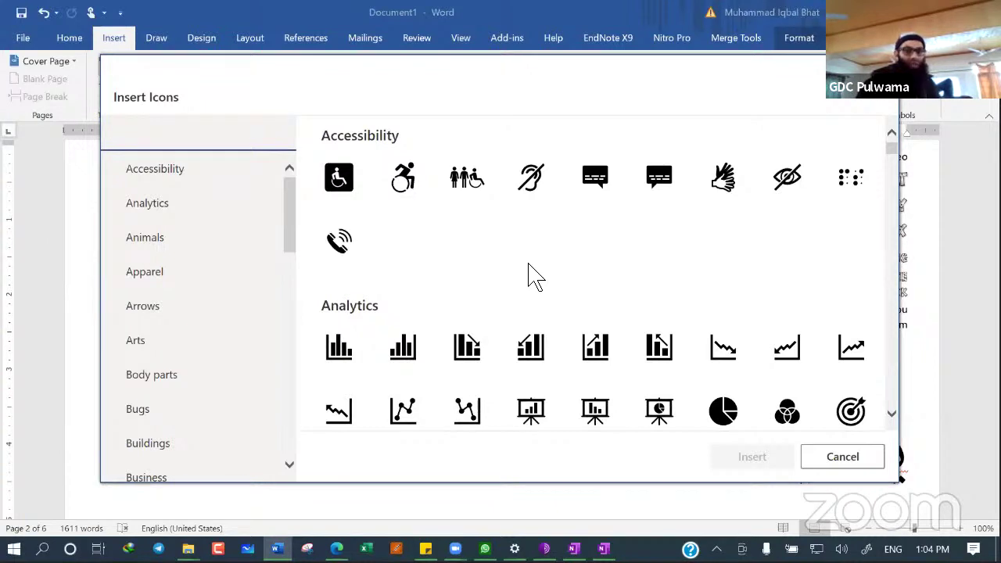
Insert the black bird icon from the Animals category
scroll(530, 275, down, 5)
click(480, 254)
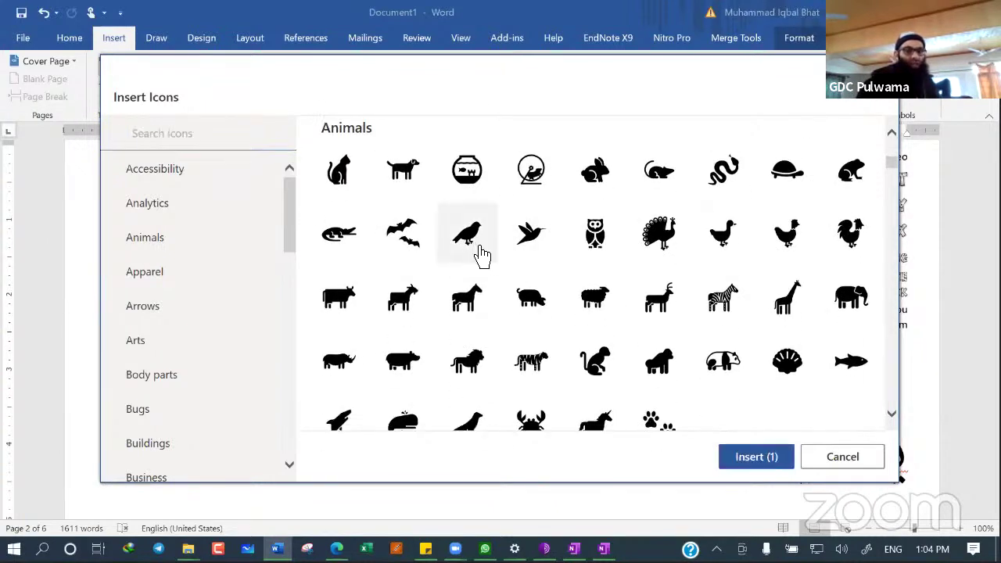
click(744, 467)
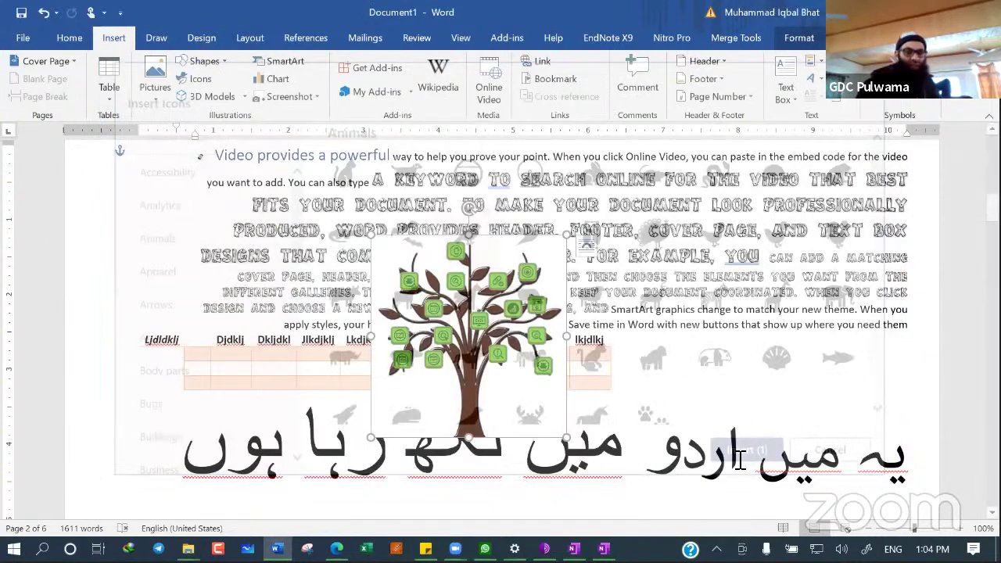
click(114, 40)
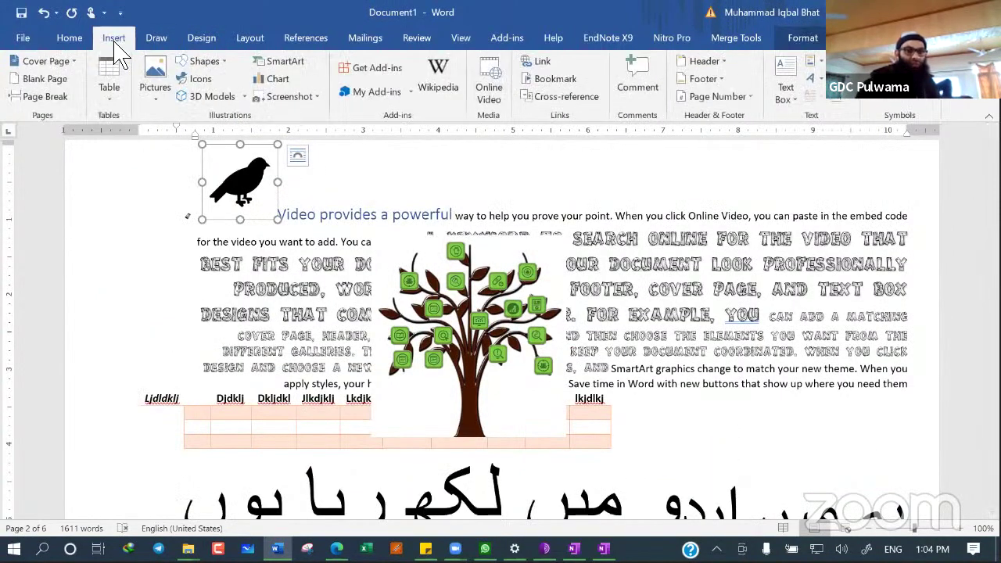
click(244, 97)
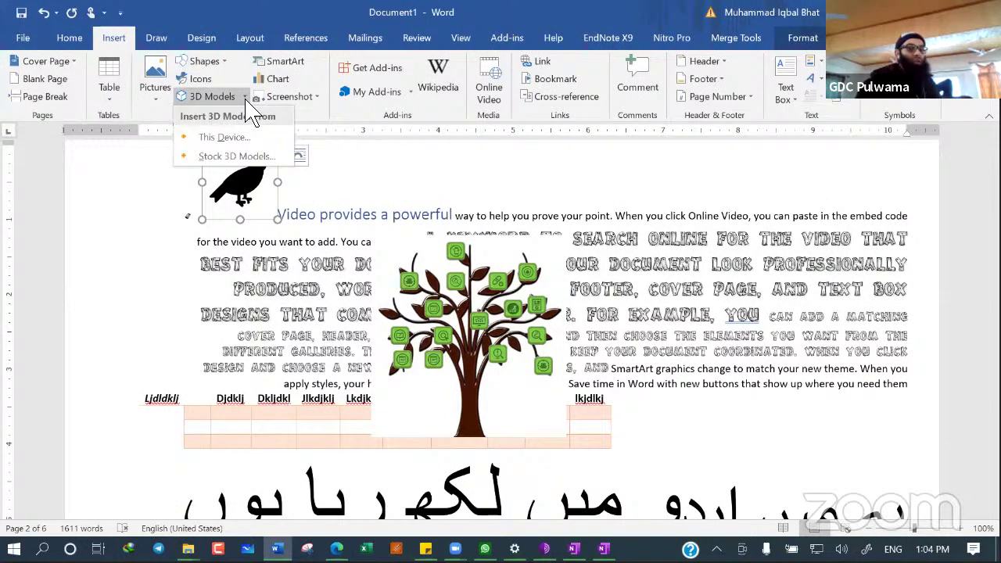
click(245, 98)
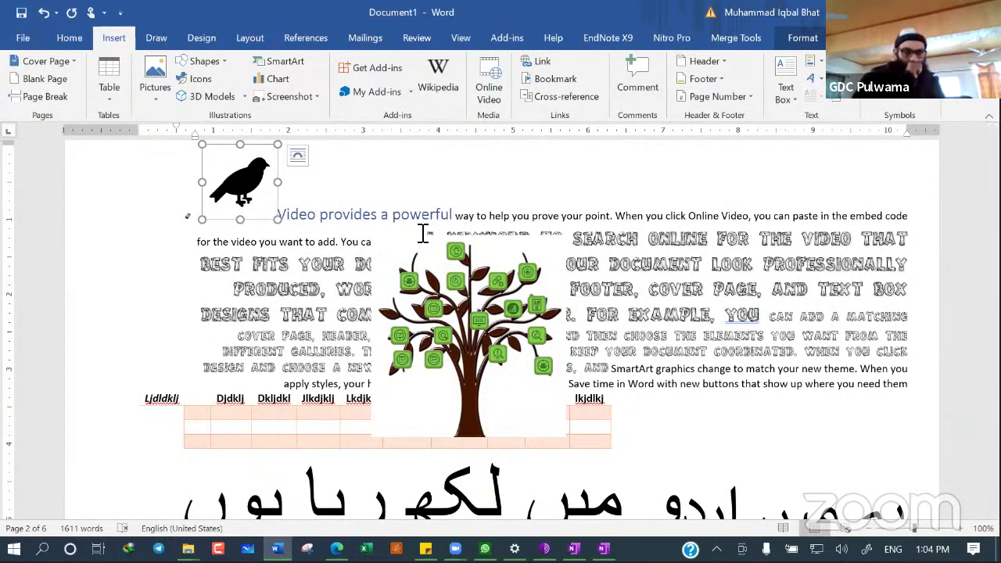
scroll(422, 233, down, 2)
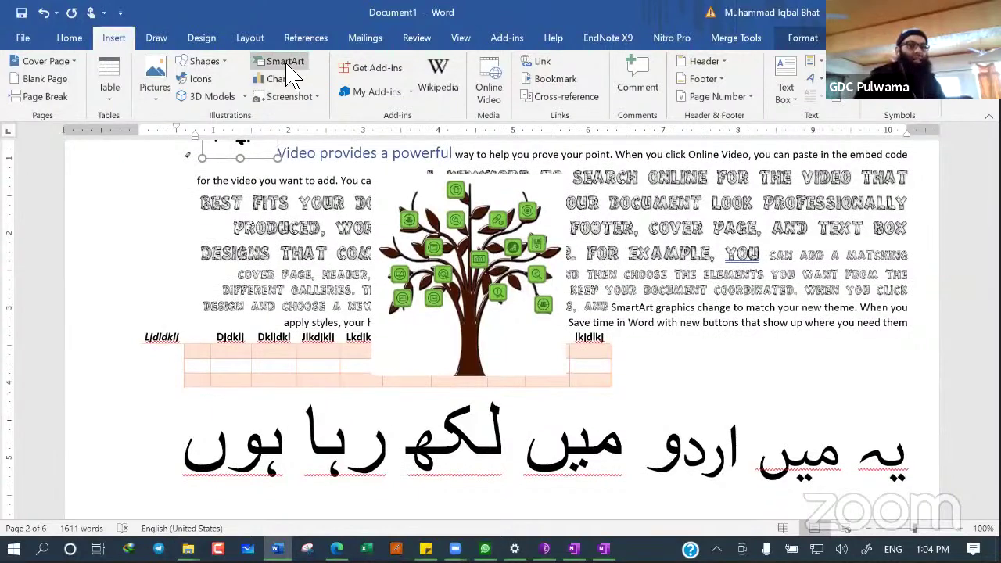
click(286, 63)
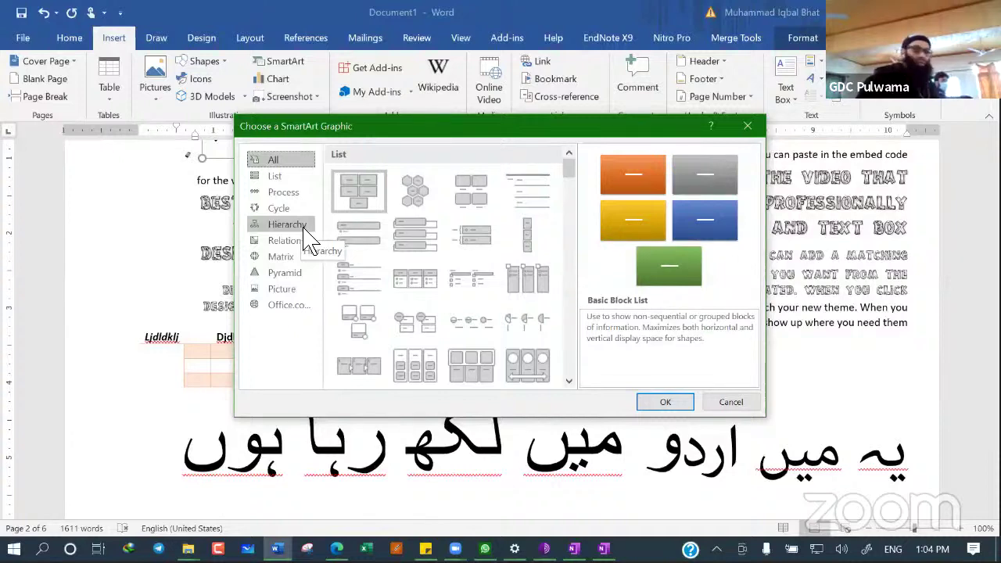
Dismiss the SmartArt gallery without inserting anything and scroll to review the page
click(732, 402)
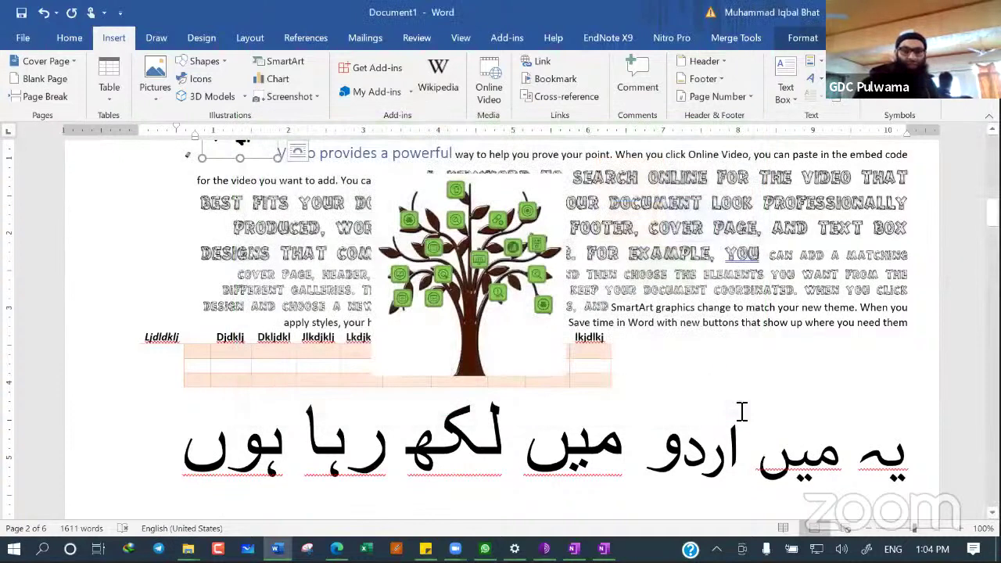
scroll(741, 412, up, 15)
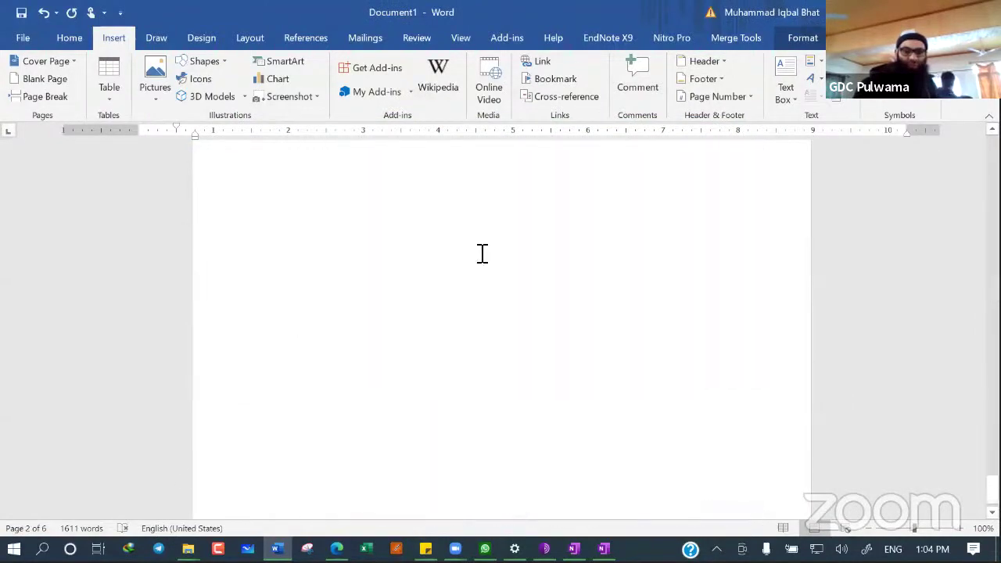
scroll(482, 253, up, 2)
scroll(481, 252, up, 3)
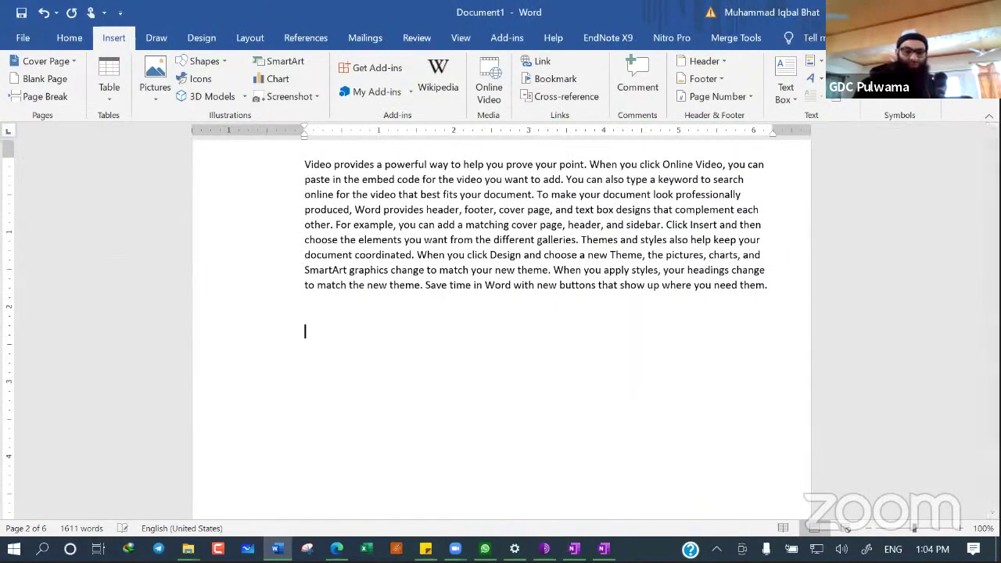
scroll(304, 469, down, 3)
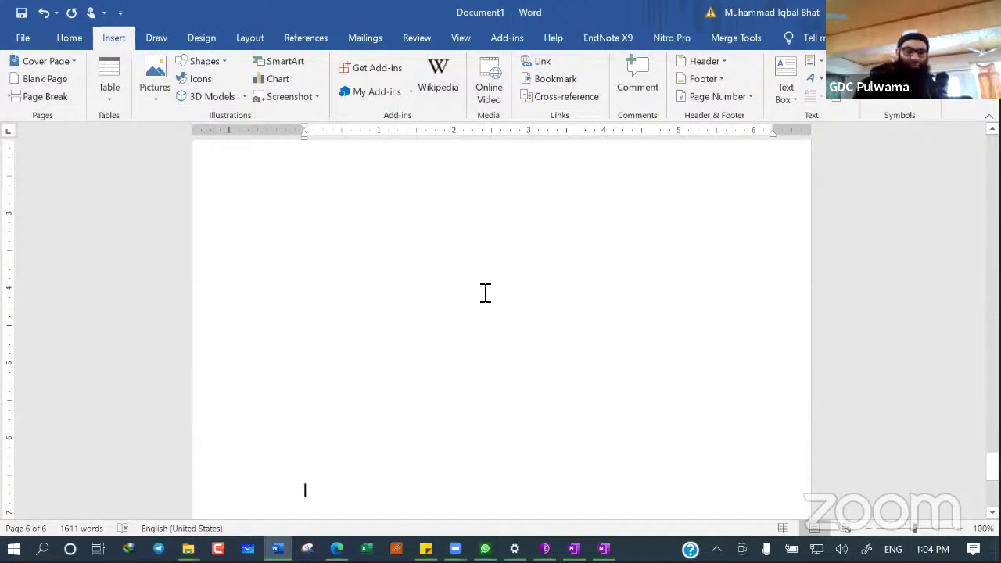
scroll(485, 293, down, 5)
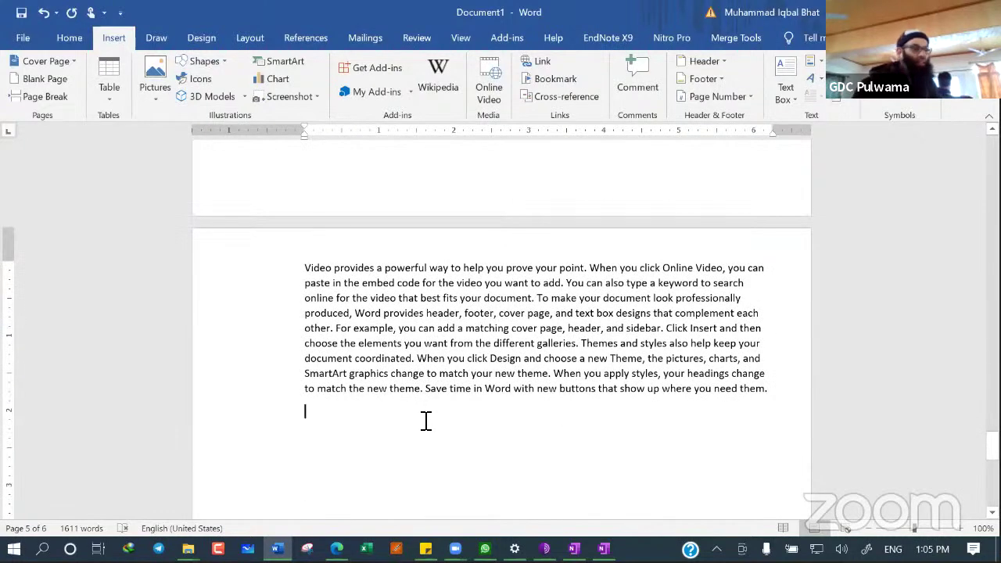
scroll(422, 418, up, 4)
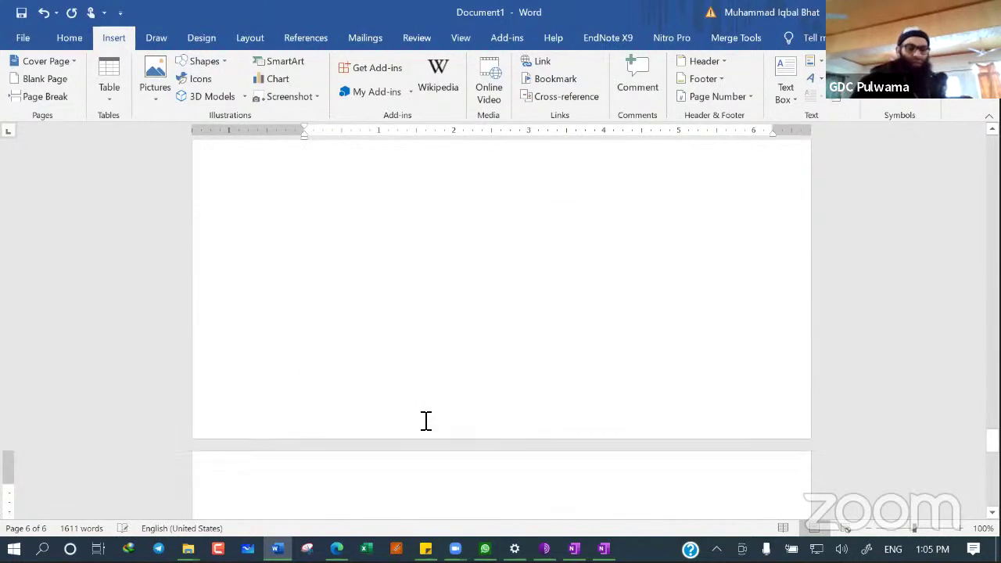
scroll(426, 420, down, 5)
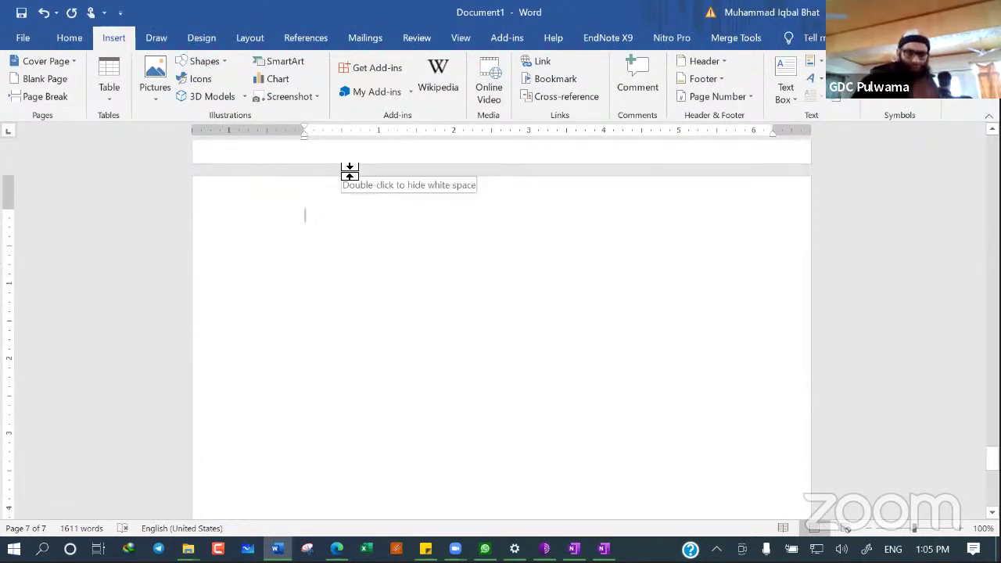
Insert a Continuous Block Process SmartArt graphic from the Process layouts
click(295, 64)
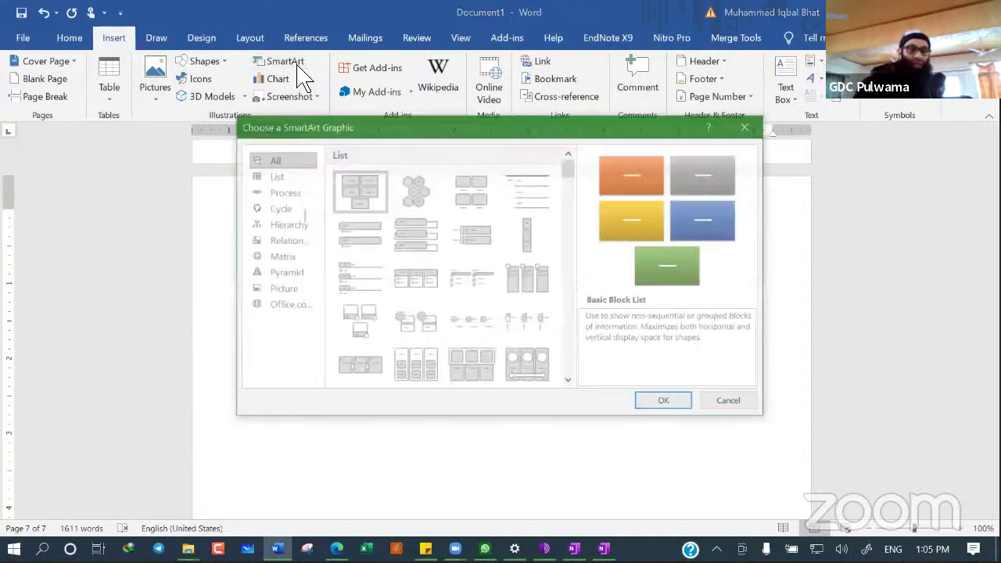
click(285, 194)
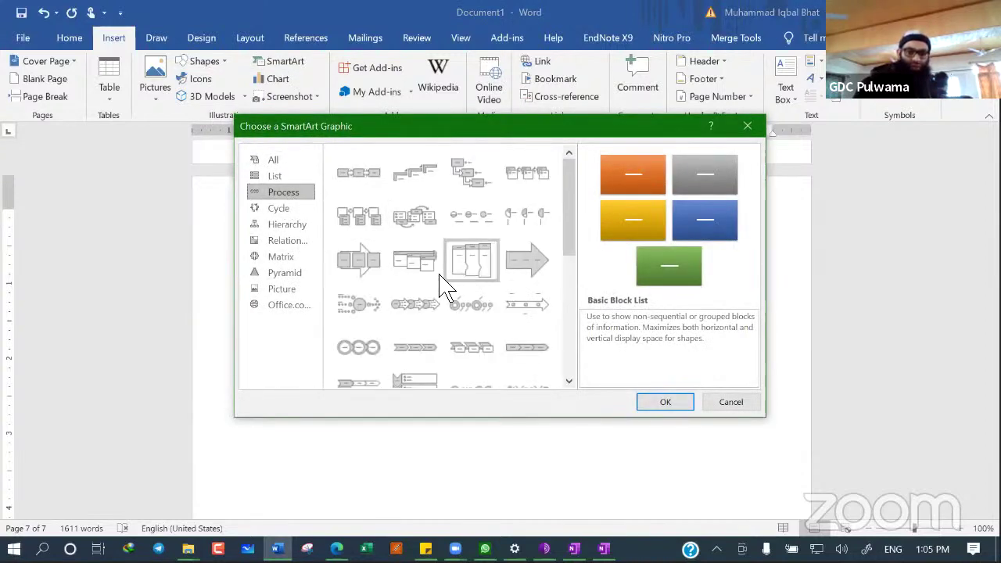
click(360, 266)
click(664, 404)
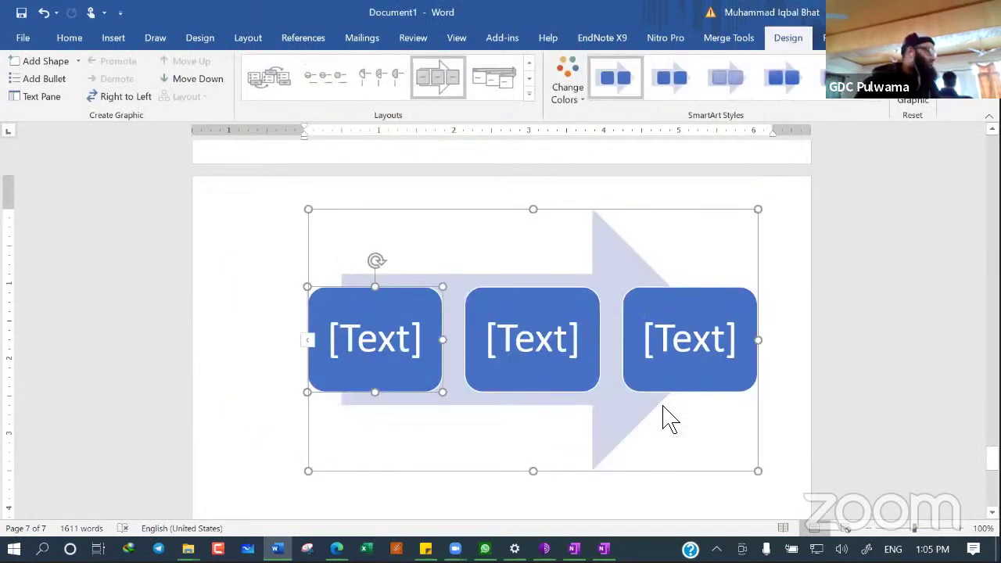
Label the three process boxes step1, step2 and step3
click(382, 349)
text(jkhjk)
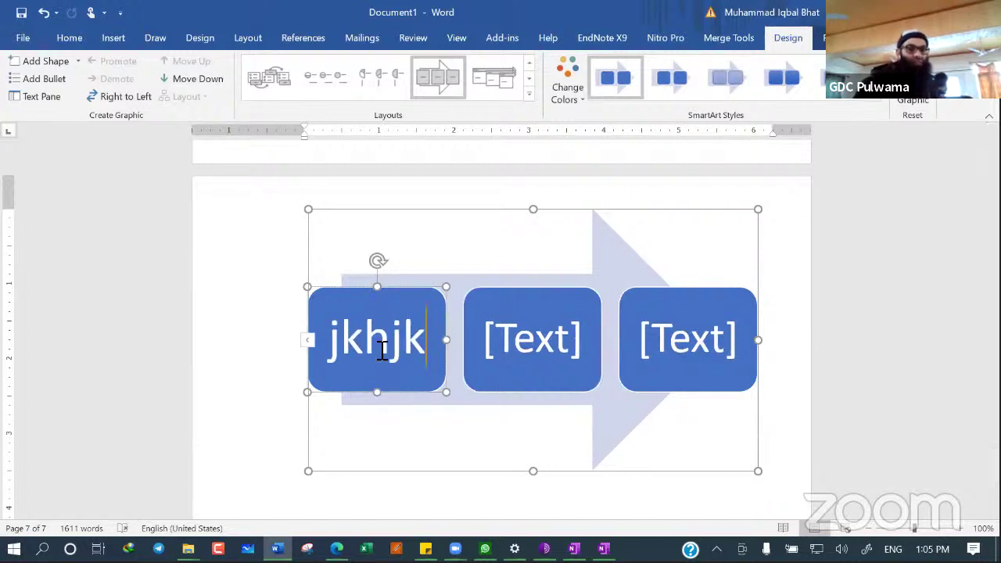
click(526, 348)
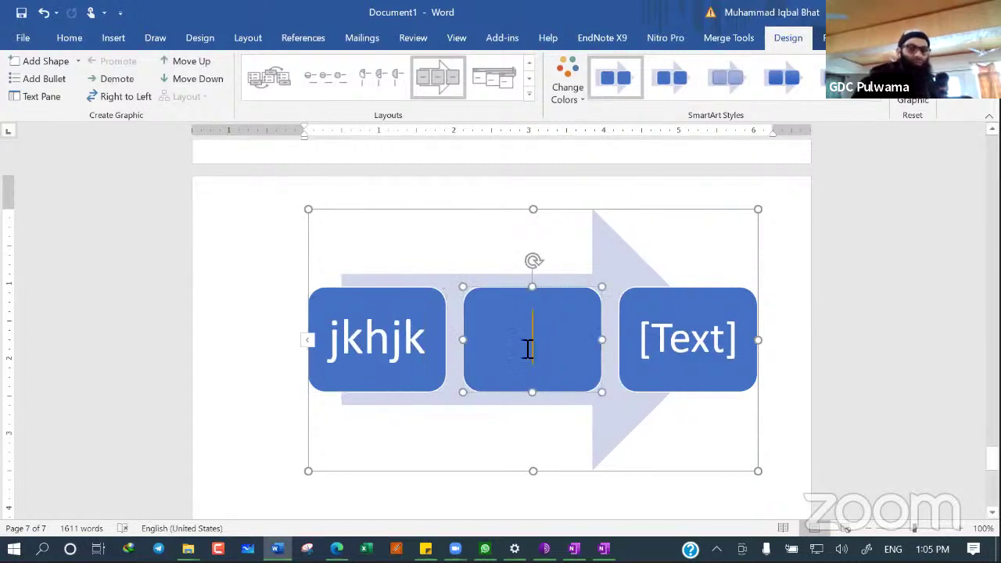
double_click(375, 345)
text(st)
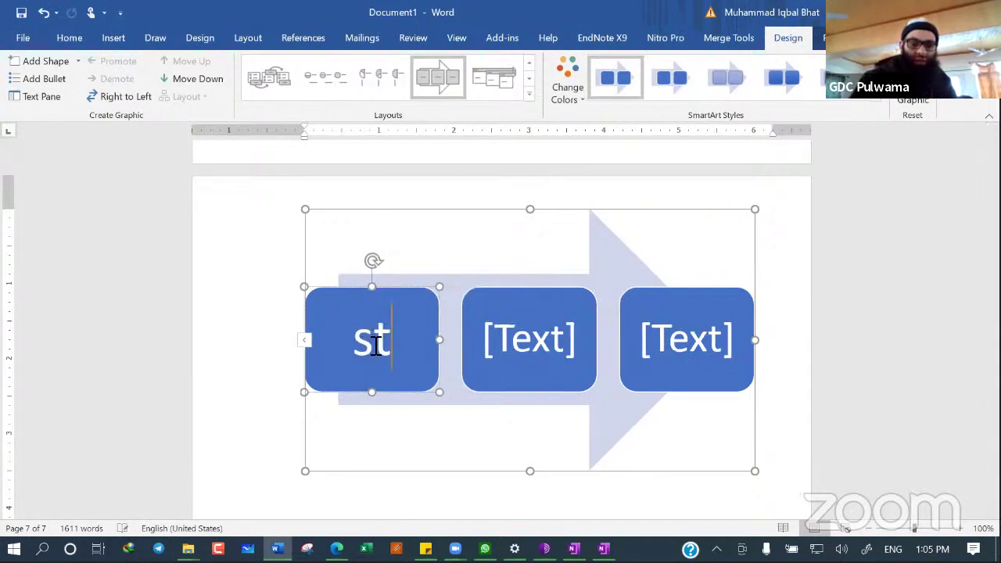
text(ep1)
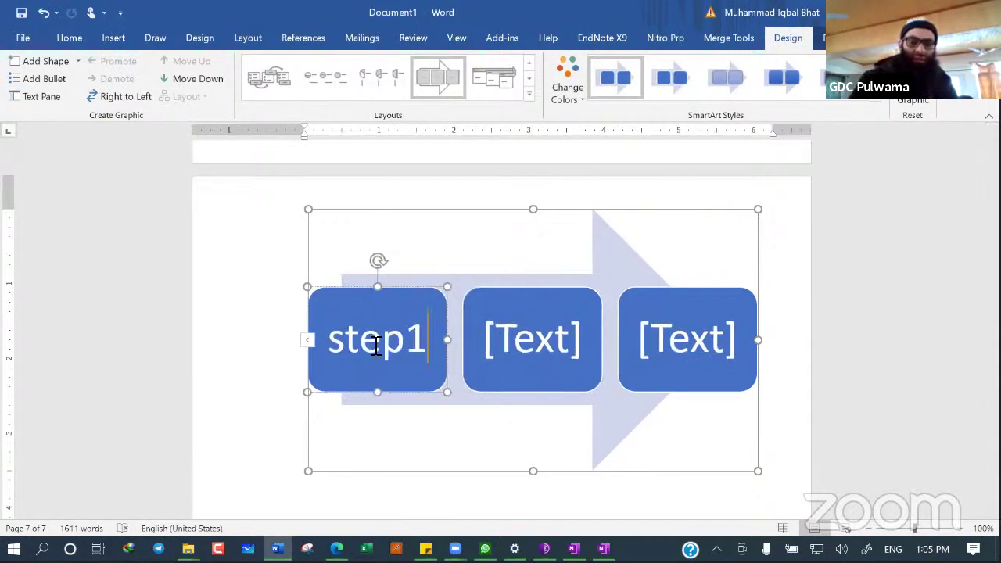
click(522, 347)
text(step2)
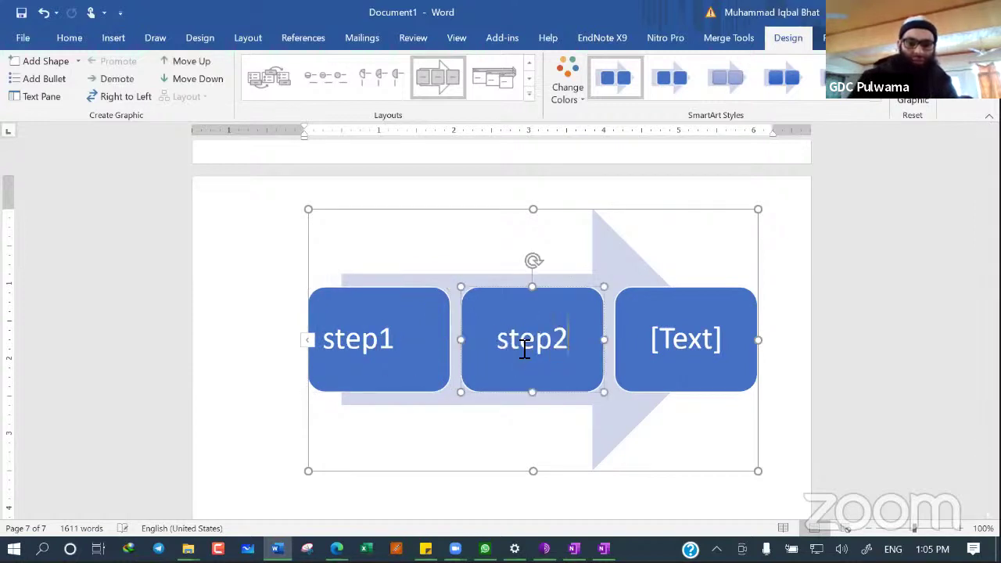
click(703, 344)
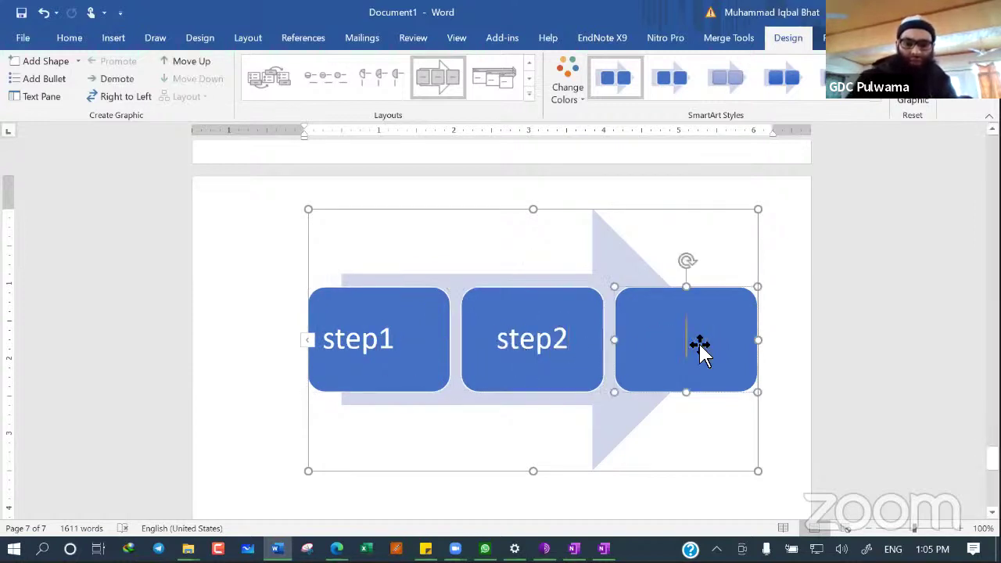
text(stp)
key(BackSpace)
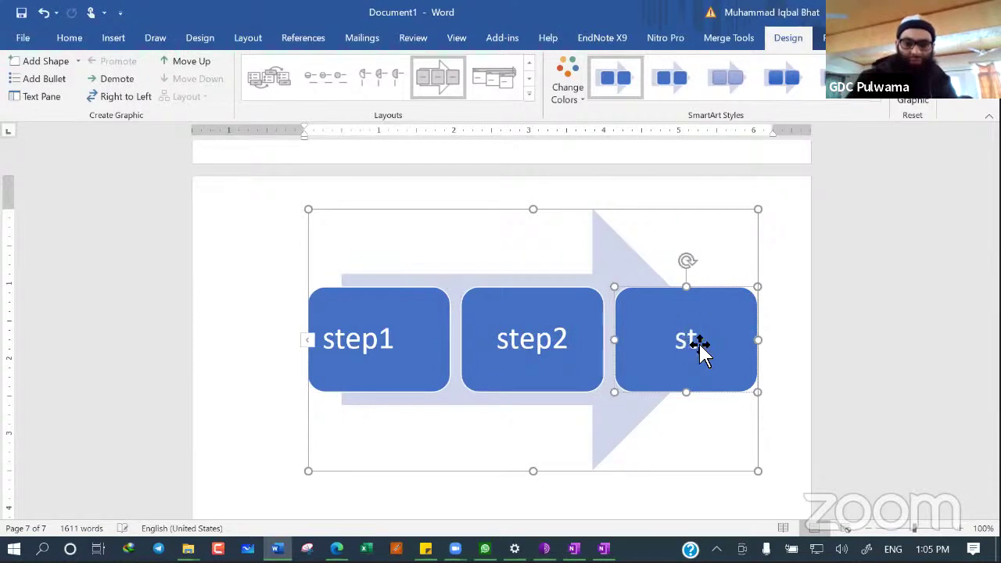
text(ep2)
key(BackSpace)
text(3)
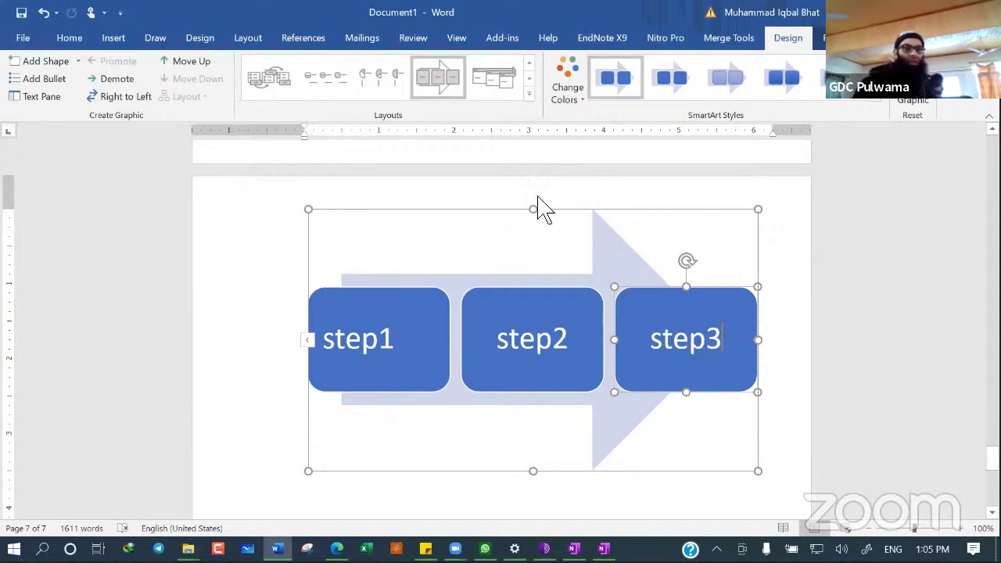
Apply the Colorful orange, brown and grey colour scheme to the process graphic
click(581, 97)
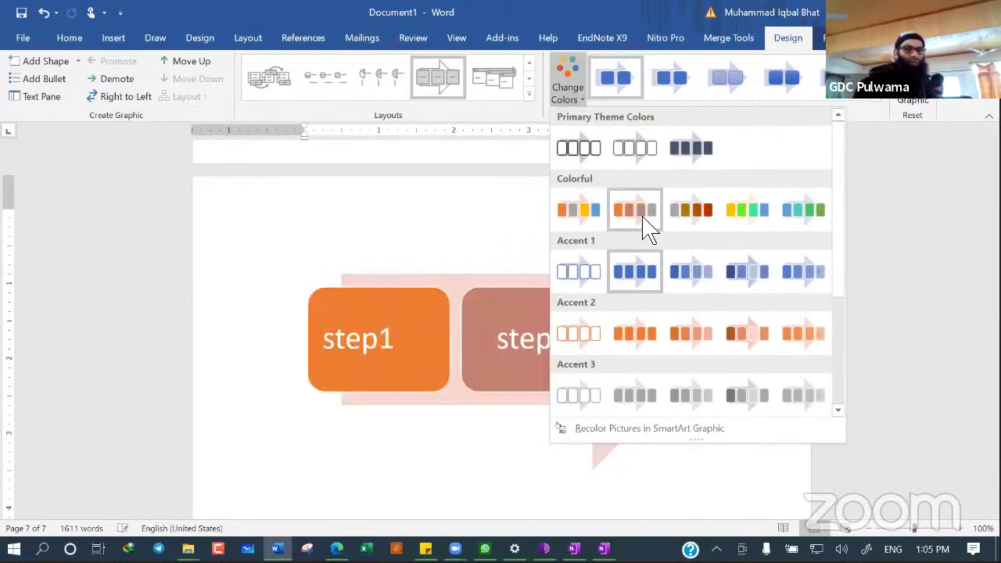
click(639, 212)
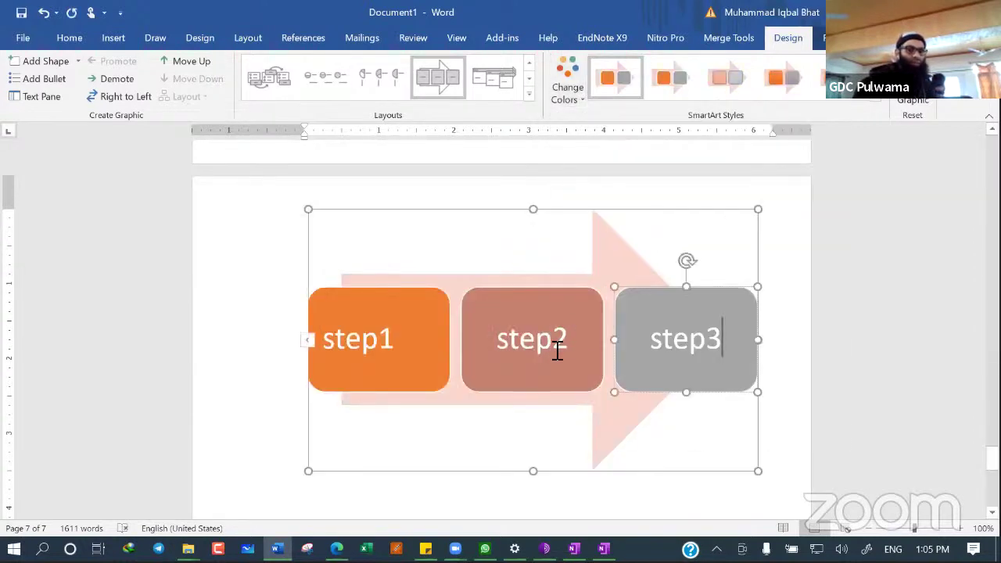
click(240, 305)
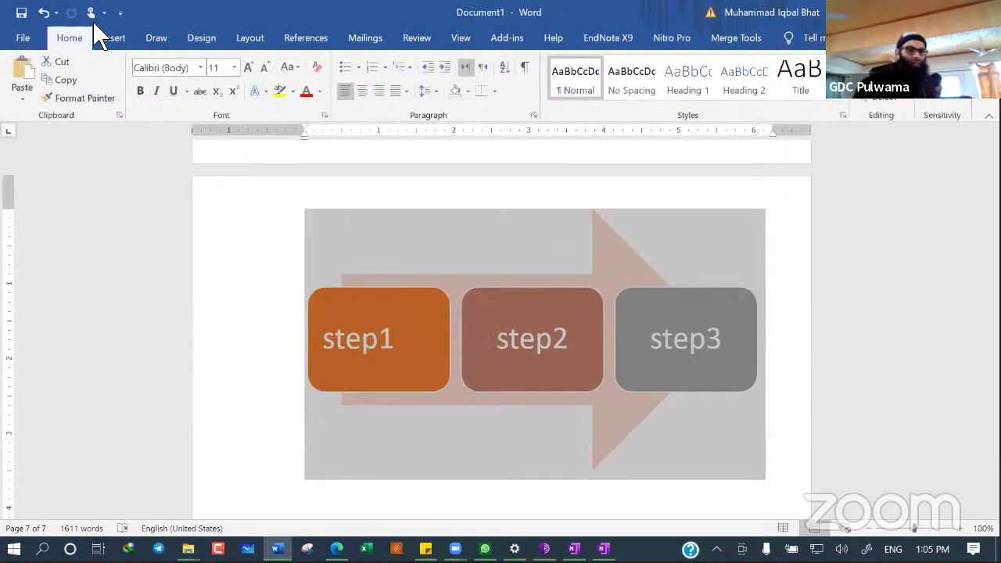
Insert a Simple Text Box, set it In Front of Text, and drag it over step1
click(109, 37)
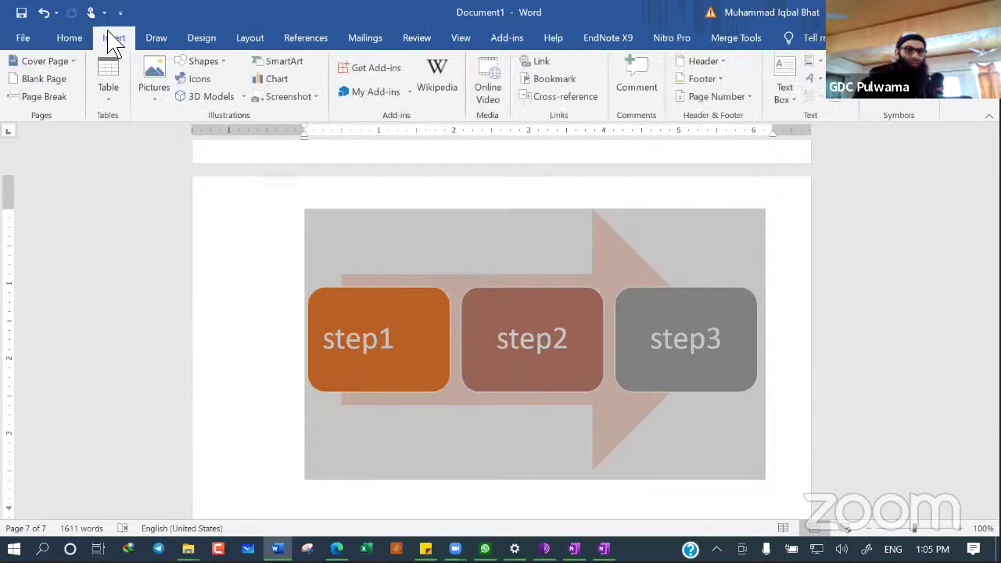
click(796, 101)
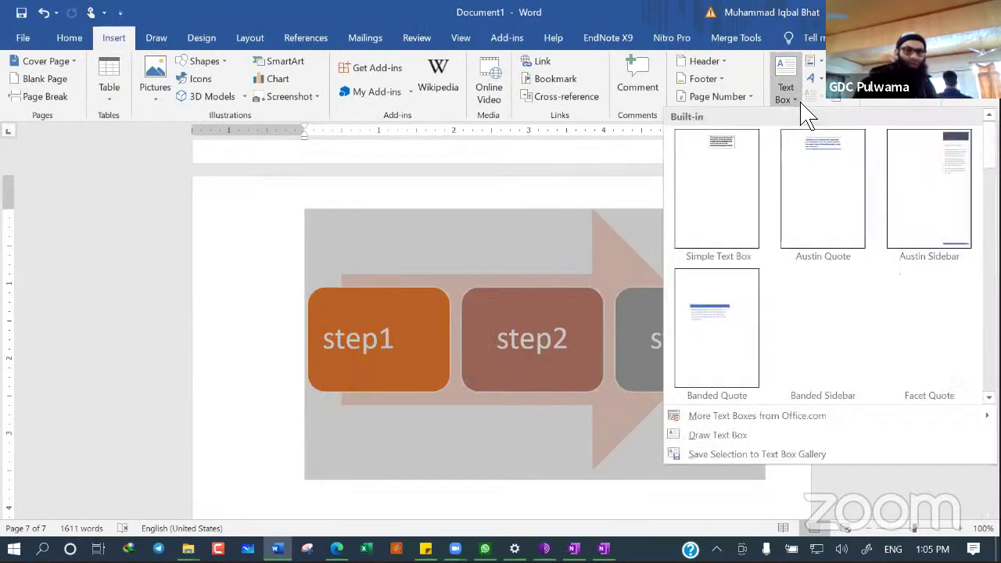
click(729, 174)
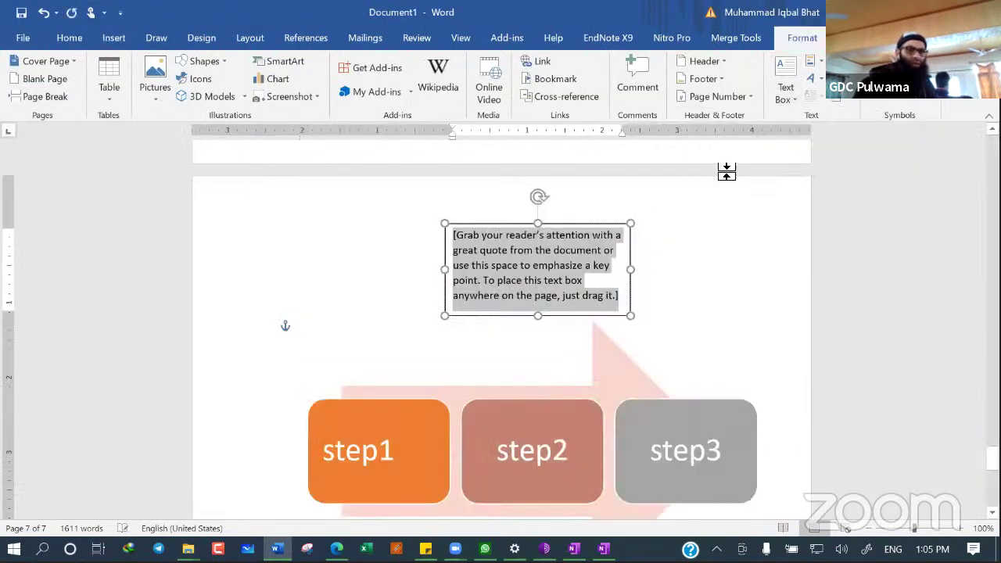
click(558, 318)
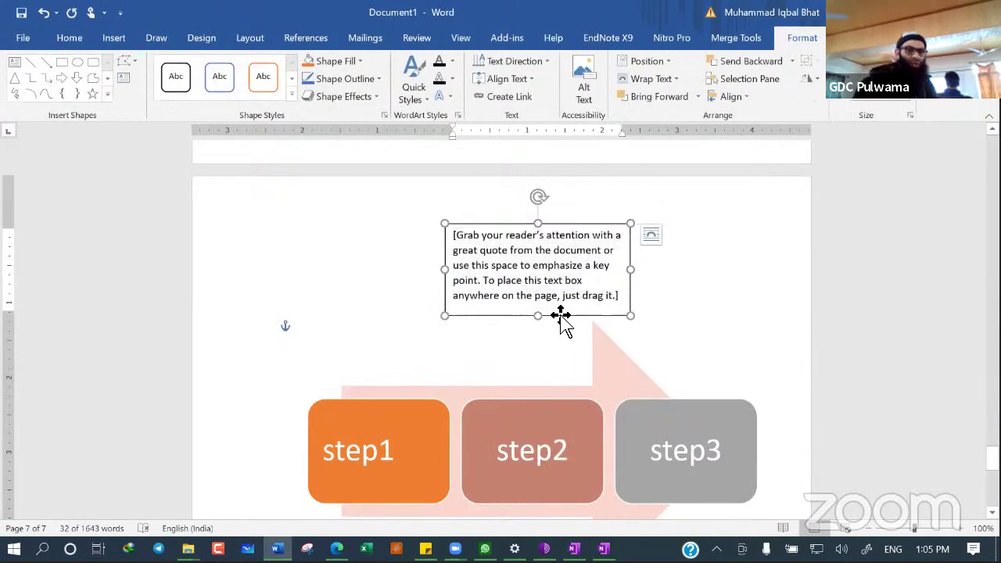
click(666, 80)
click(685, 217)
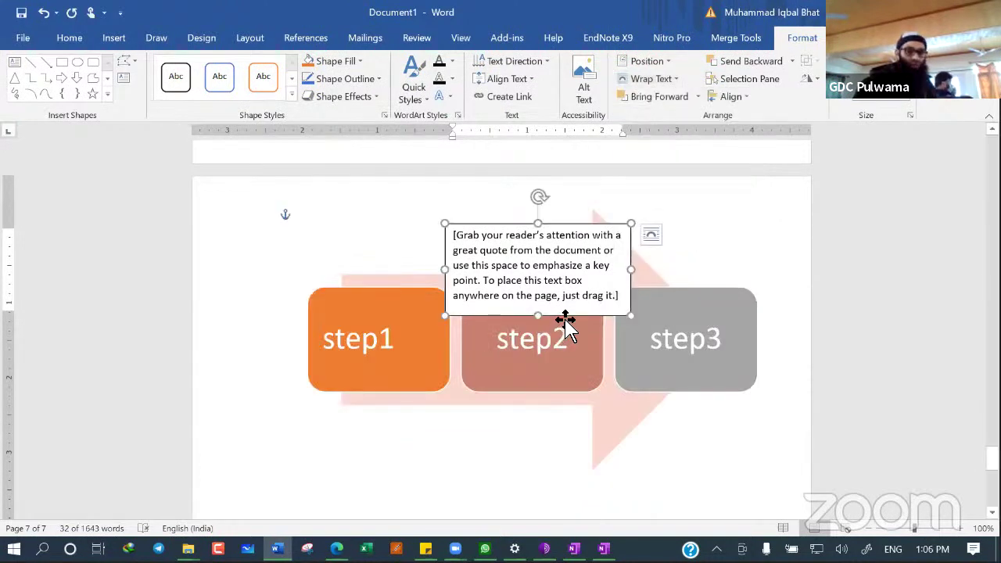
drag(563, 317, 444, 466)
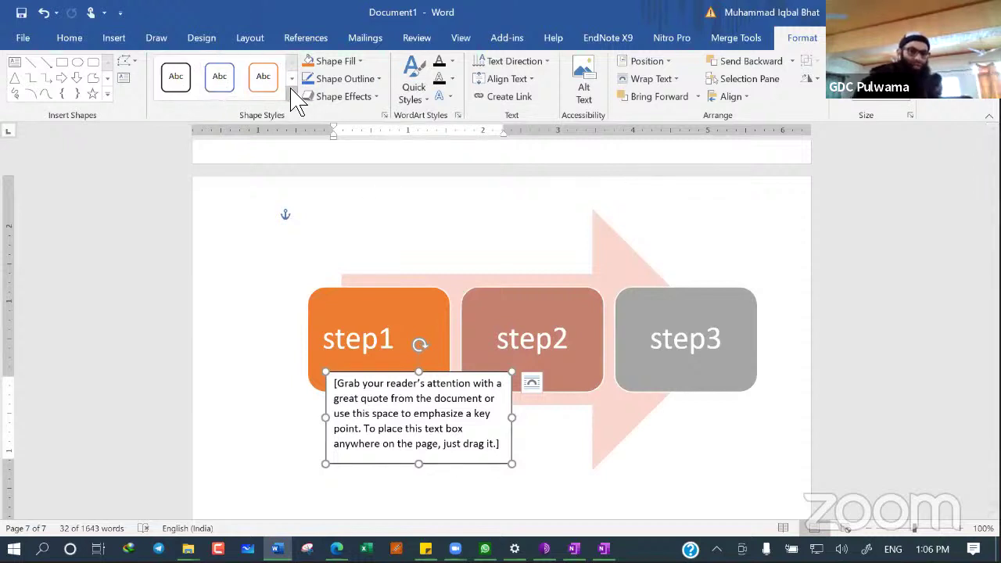
Give the text box No Fill, replace its text with signup, and set No Outline
click(364, 63)
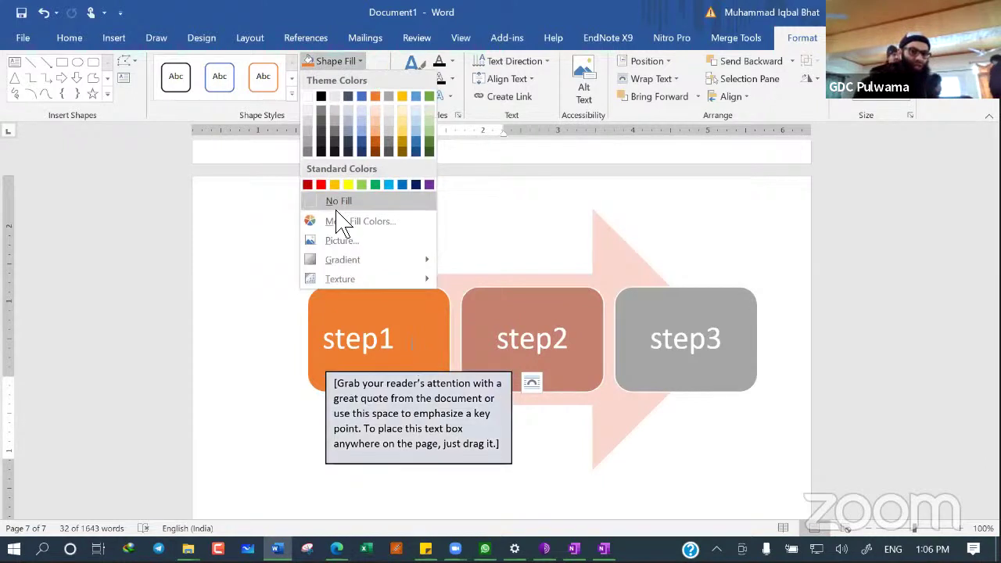
click(382, 200)
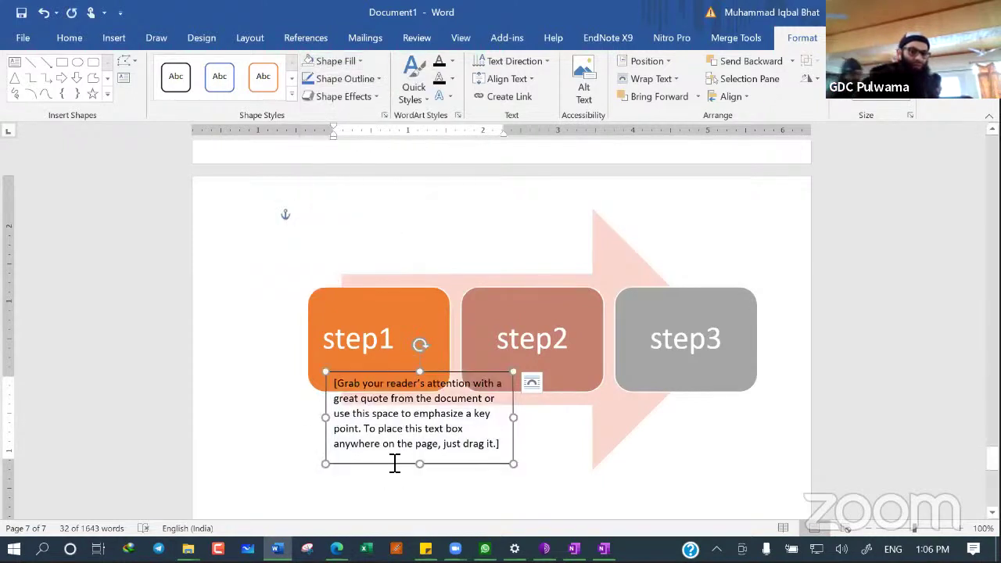
drag(390, 462, 381, 443)
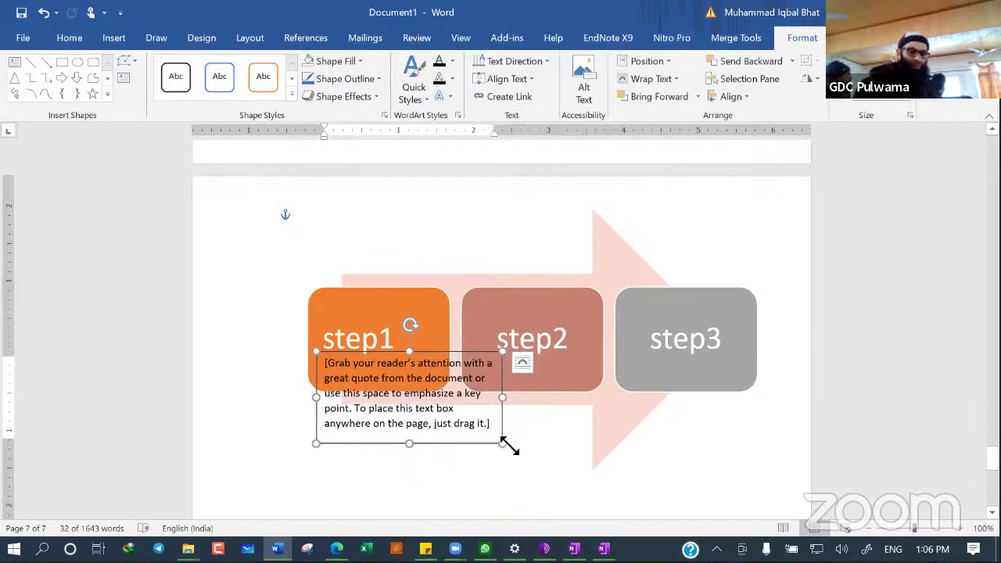
triple_click(458, 434)
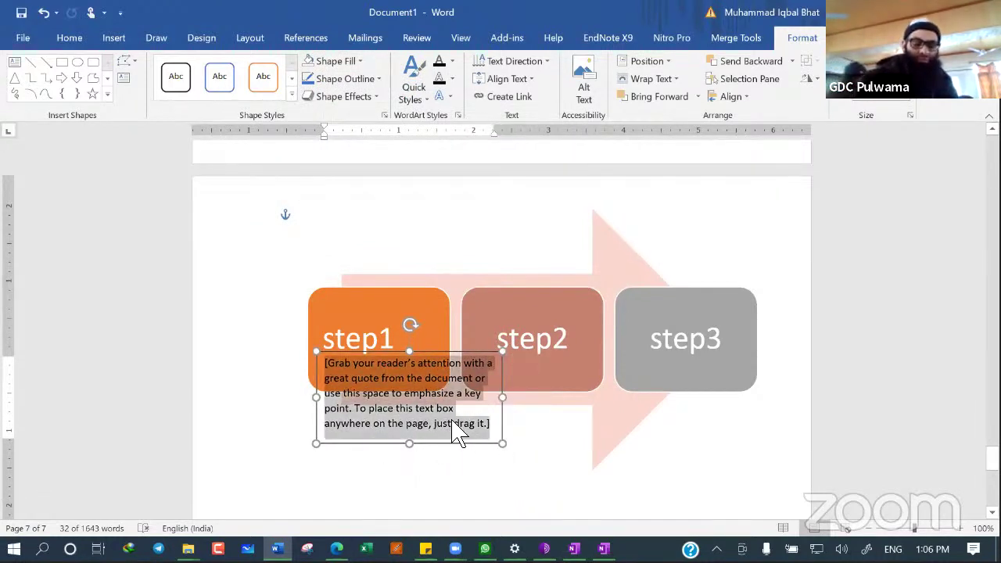
text(signup)
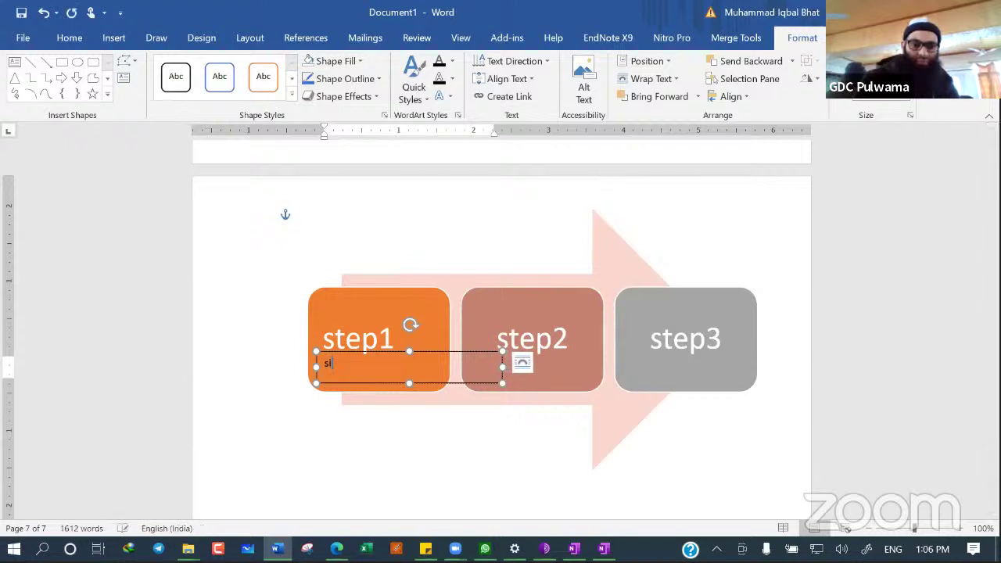
click(551, 394)
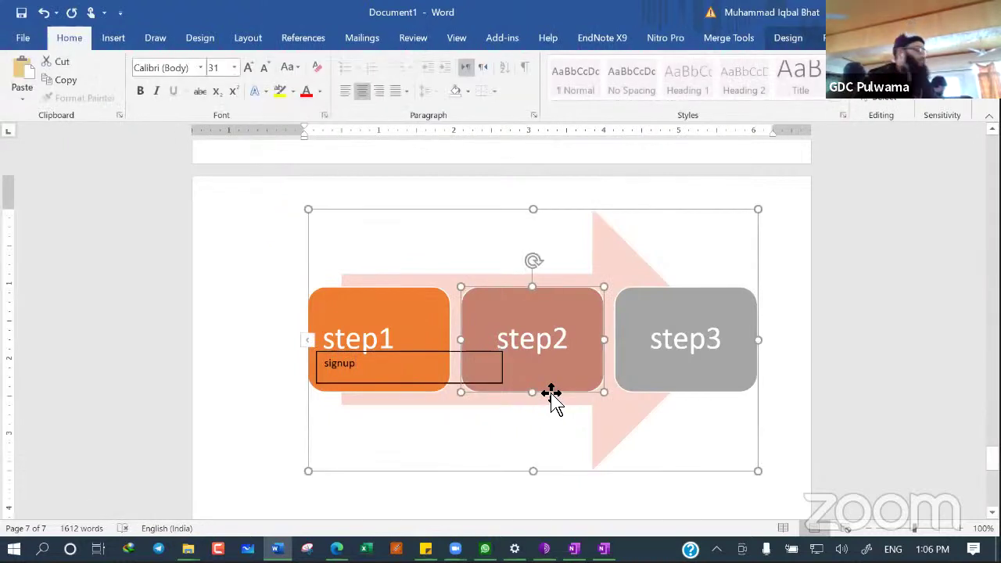
click(480, 385)
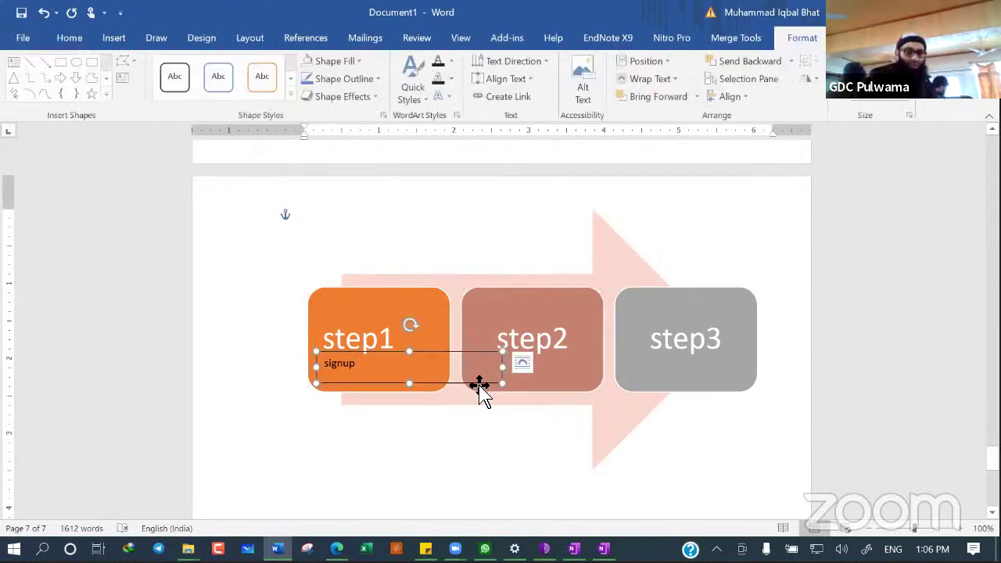
click(376, 83)
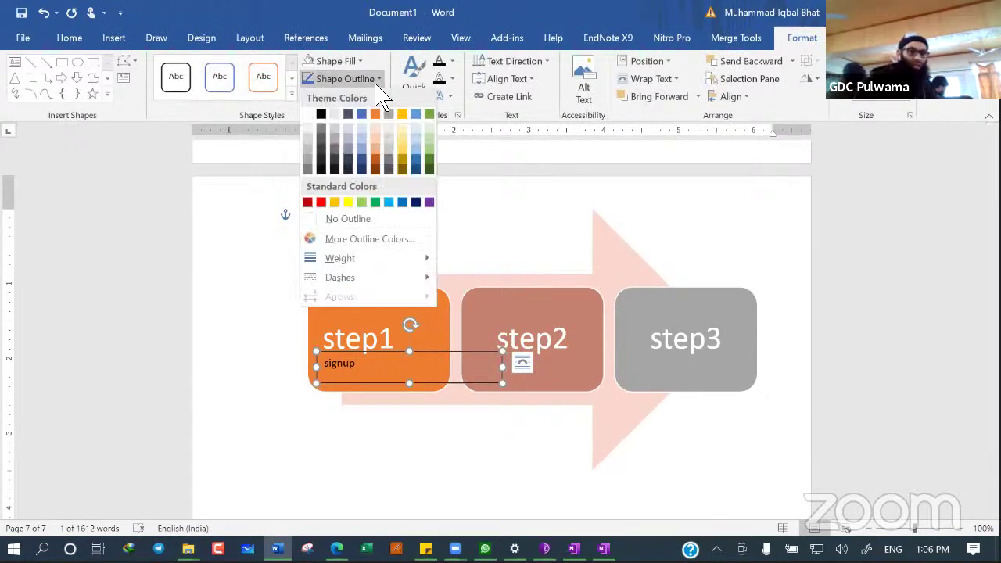
click(358, 221)
Select the process graphic and browse its SmartArt Styles gallery, closing it without any change
click(405, 468)
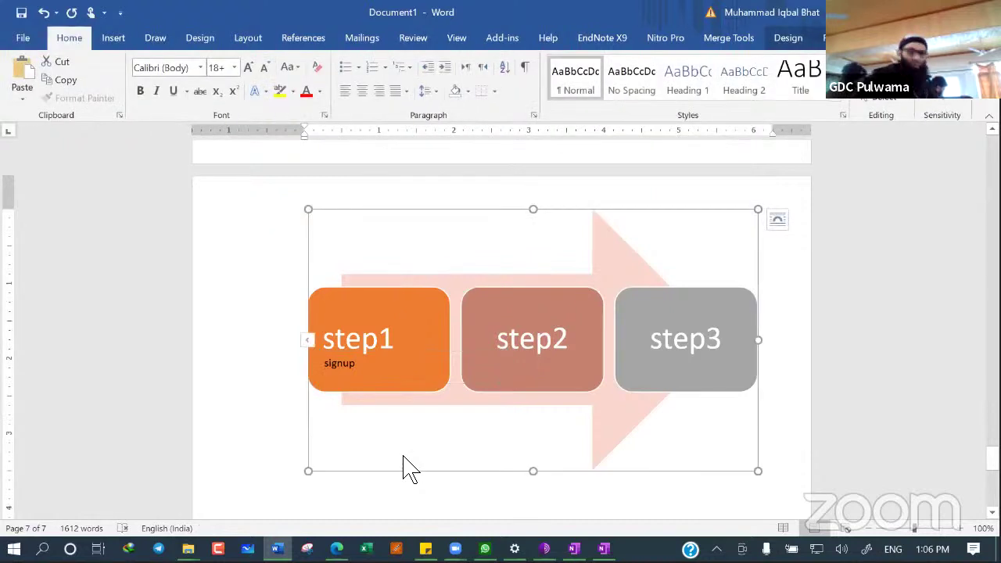
click(599, 309)
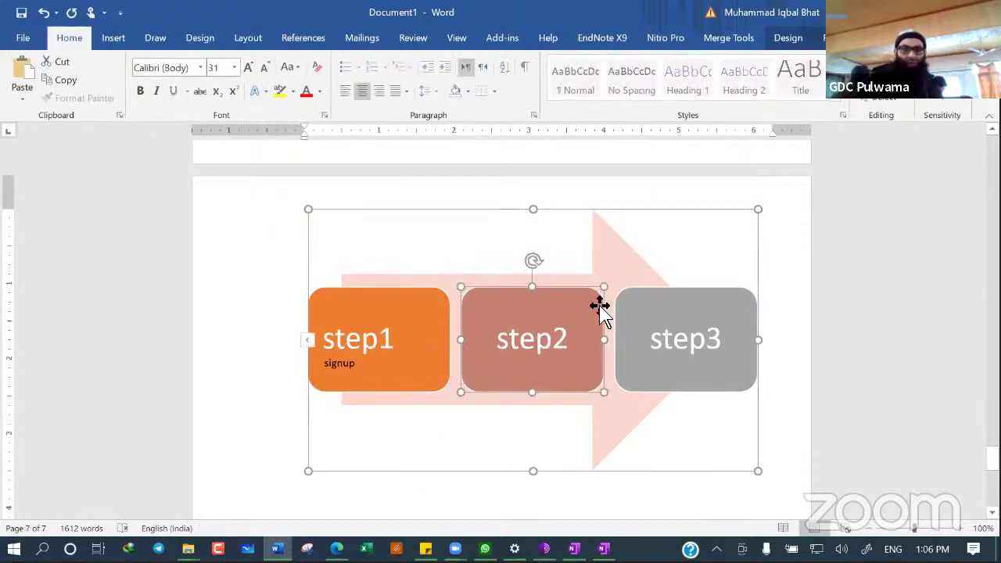
click(628, 279)
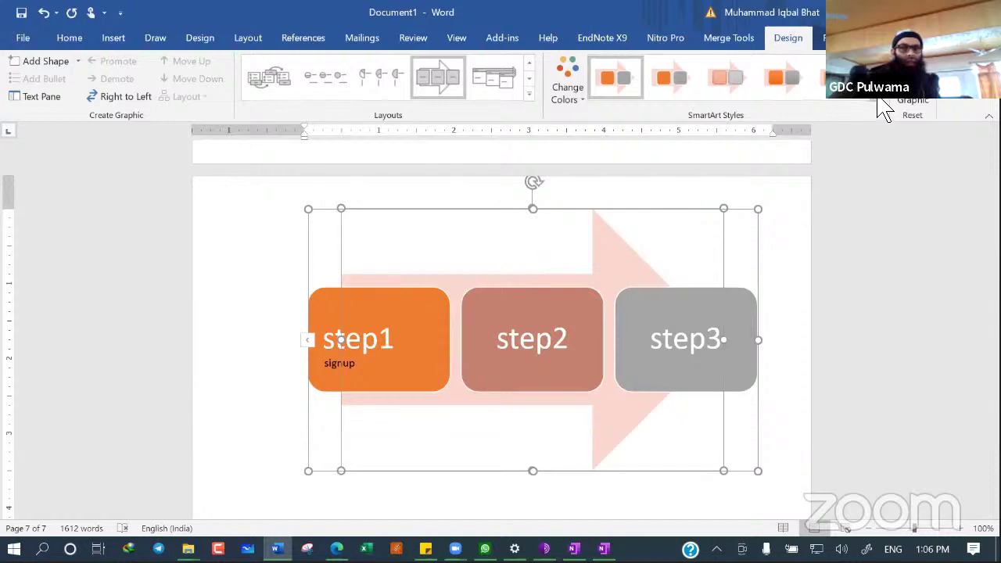
click(883, 110)
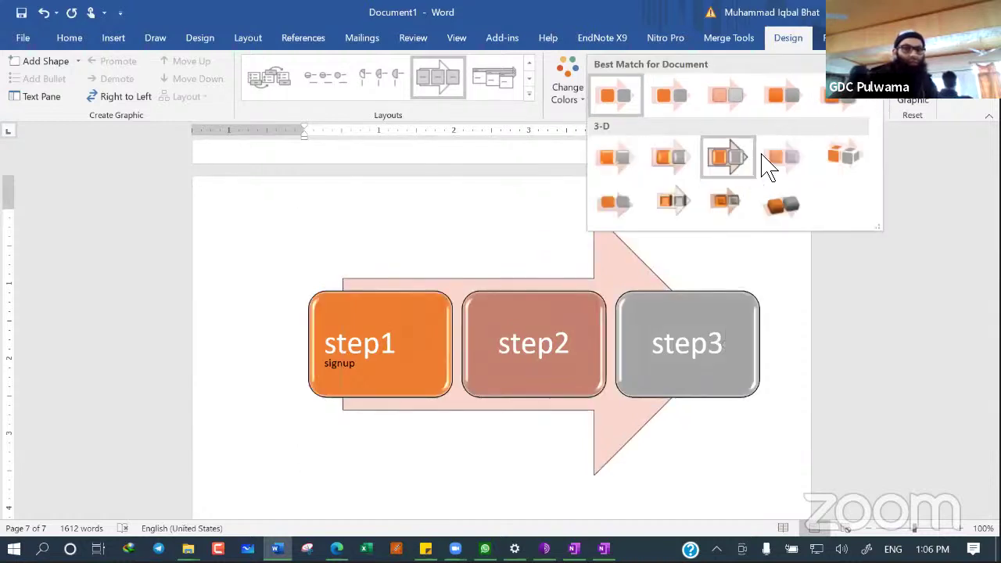
click(426, 264)
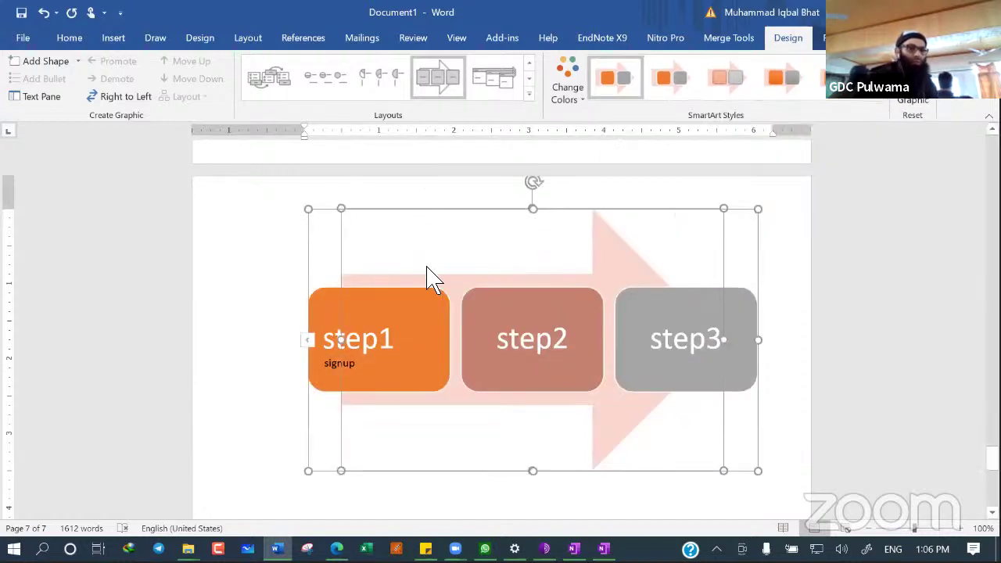
click(117, 41)
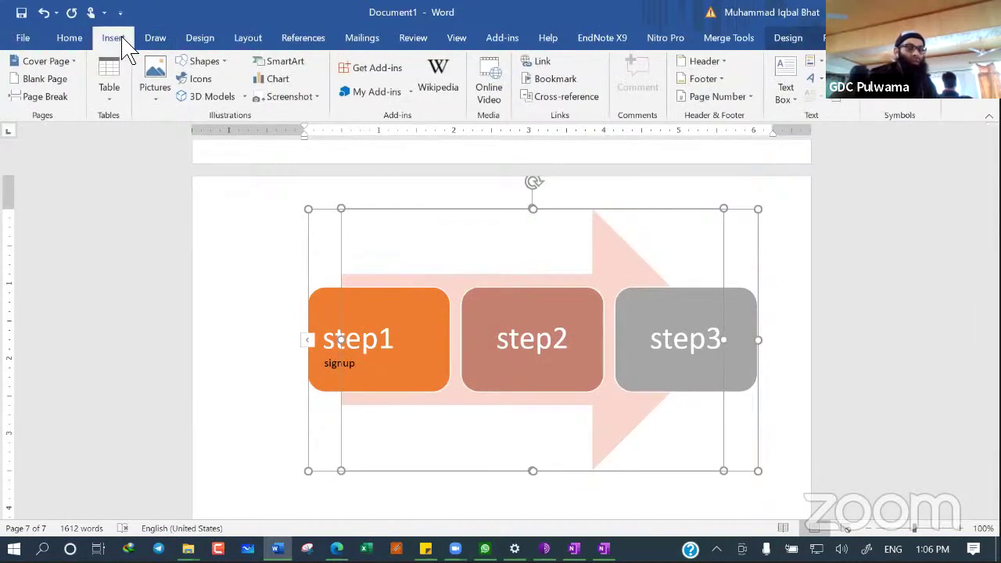
Insert a Clustered Column chart with the default Category 1–4, Series 1–3 data and close its data sheet
click(290, 84)
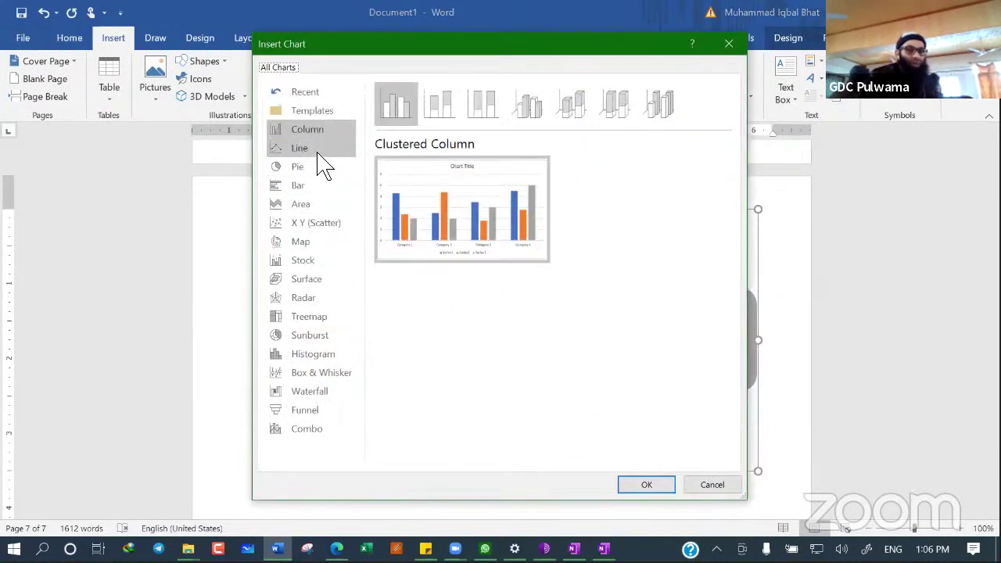
click(319, 152)
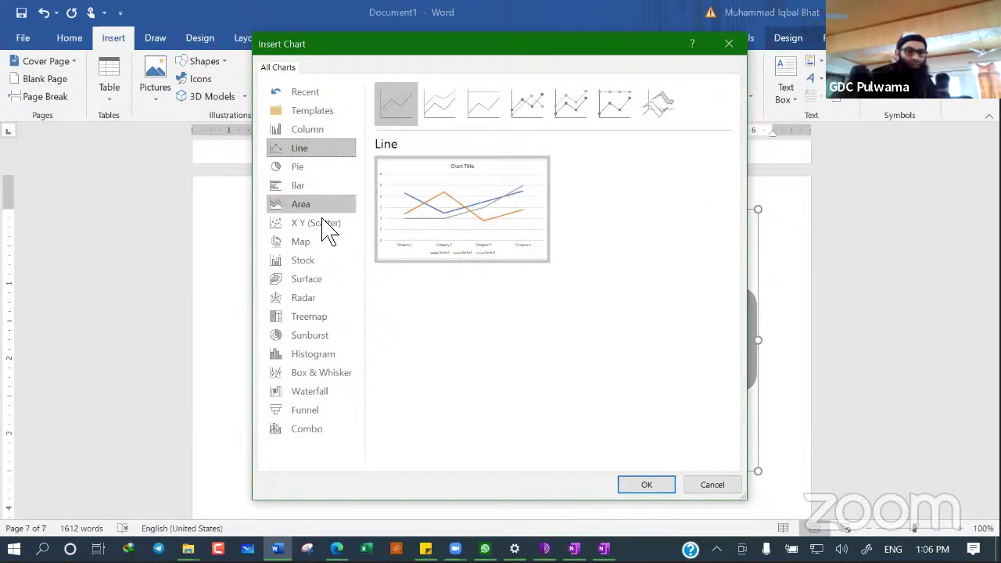
click(313, 131)
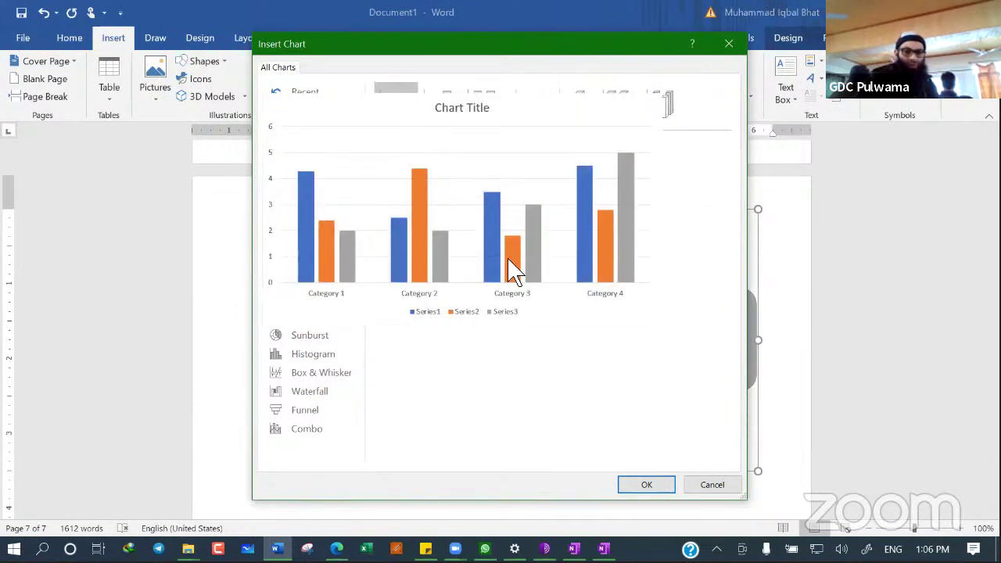
click(644, 484)
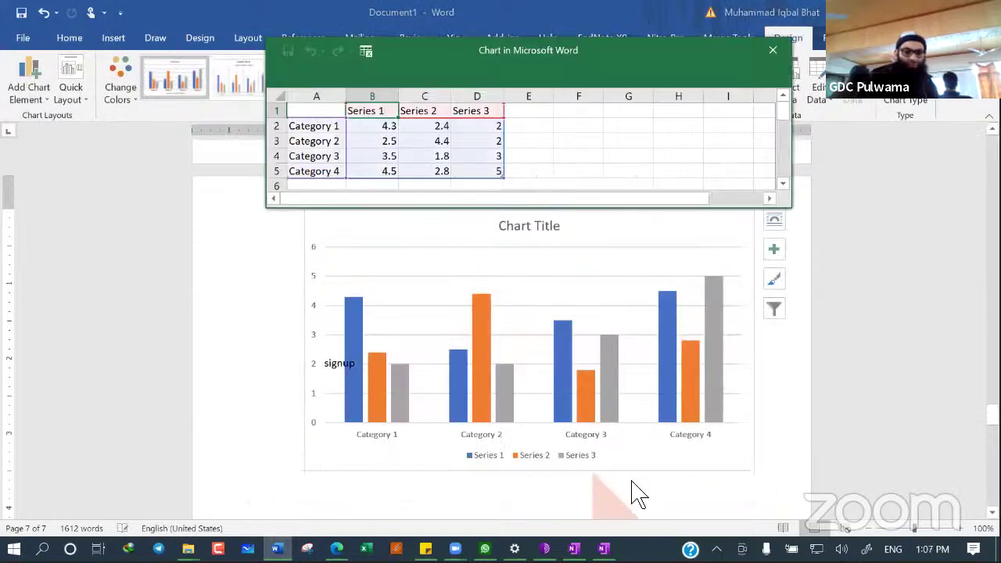
click(382, 127)
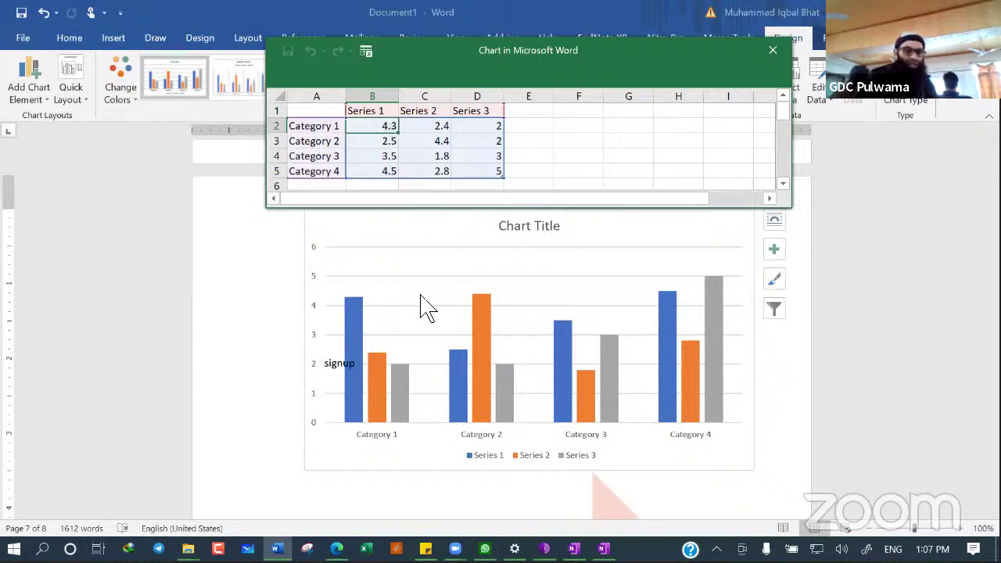
click(332, 130)
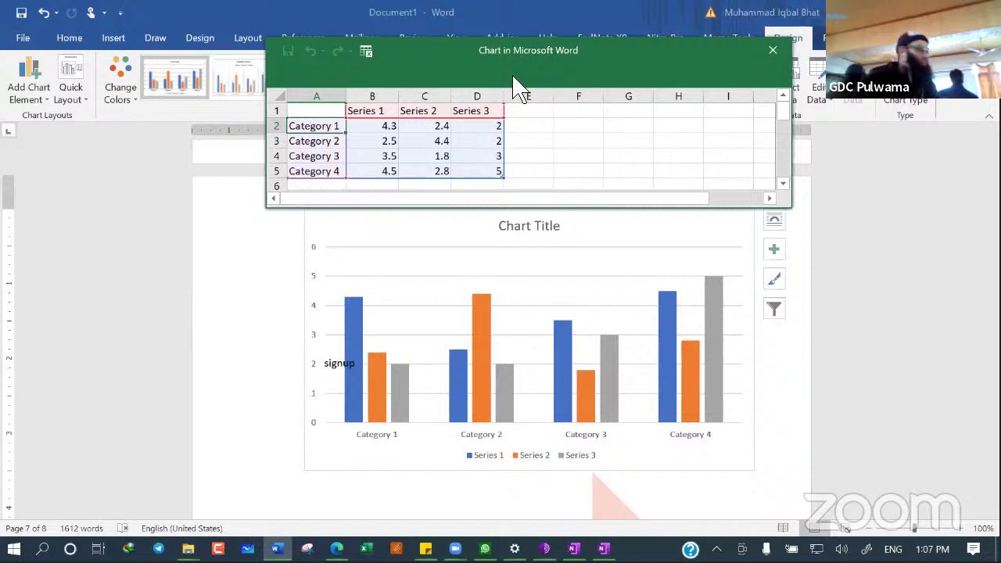
click(774, 53)
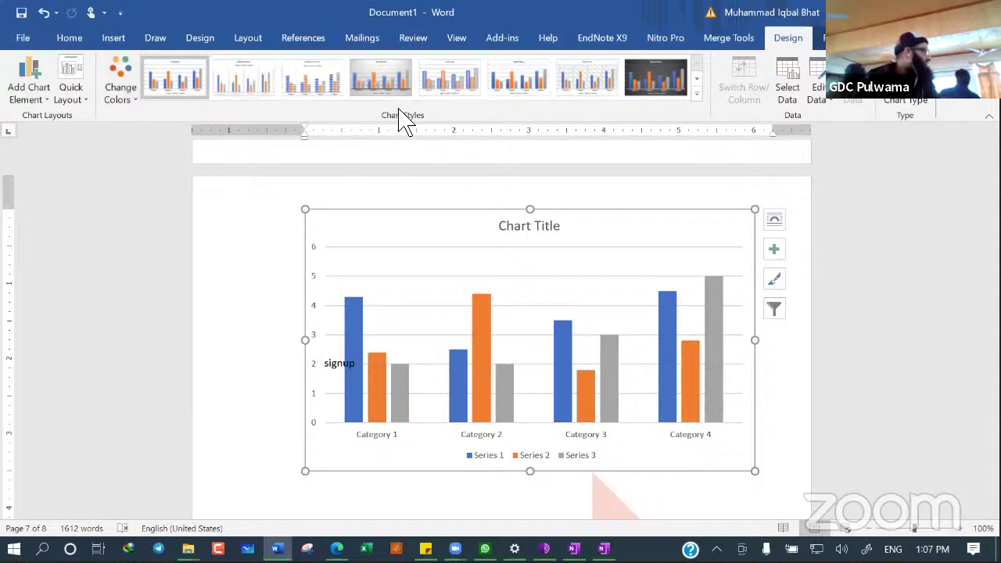
Capture a rectangular Win+Shift+S snip of the whole column chart to the clipboard
click(114, 37)
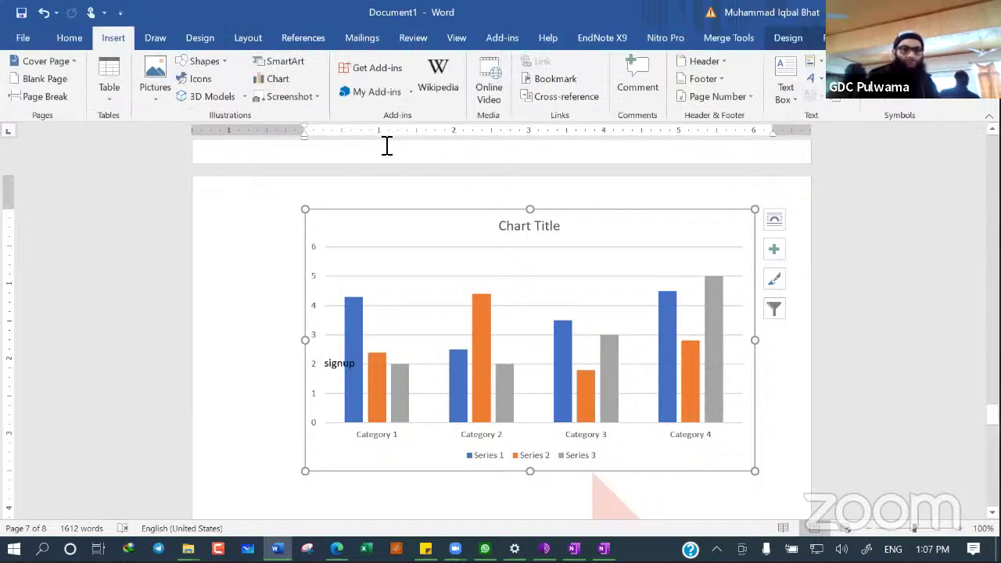
click(316, 97)
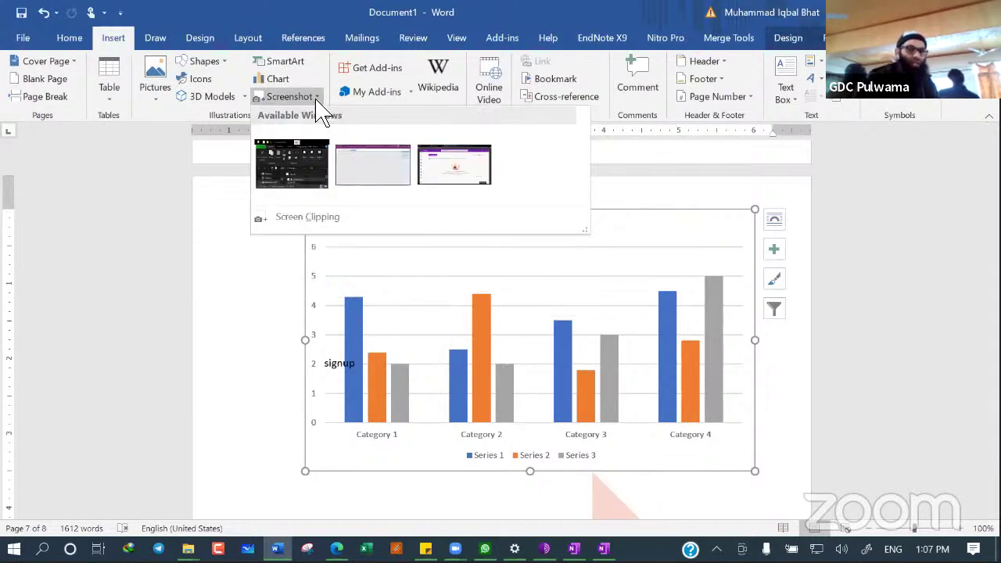
click(423, 496)
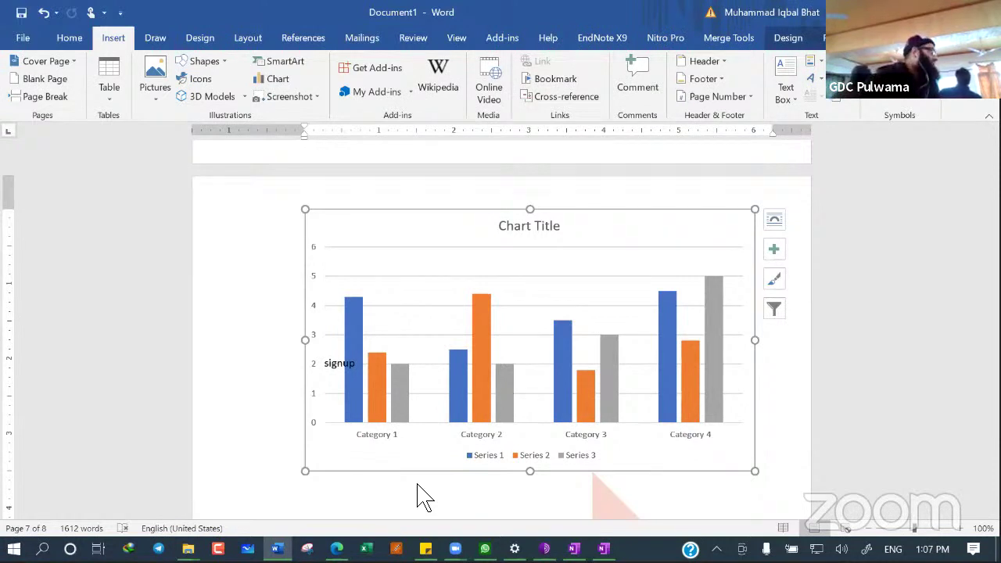
key(super+shift+s)
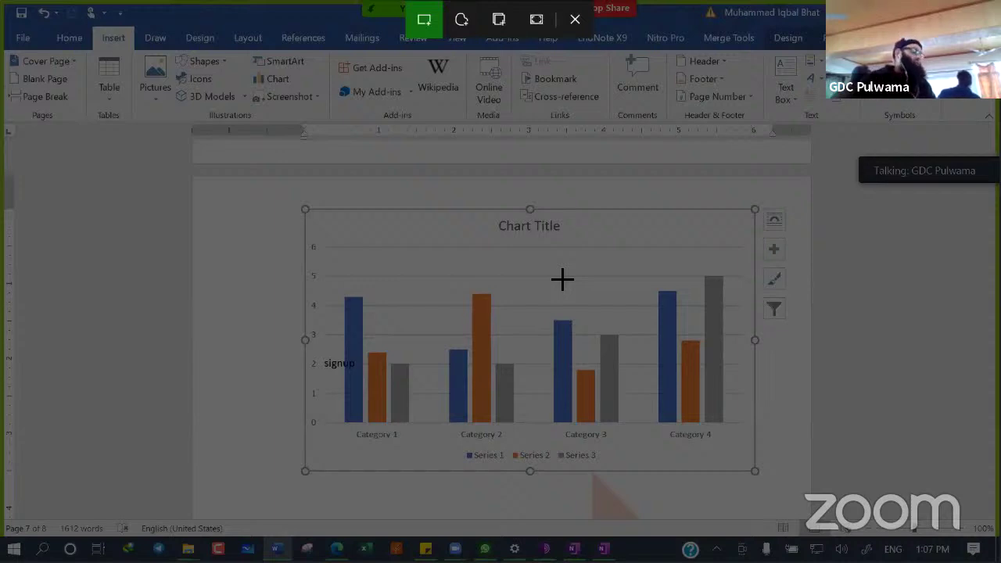
key(Escape)
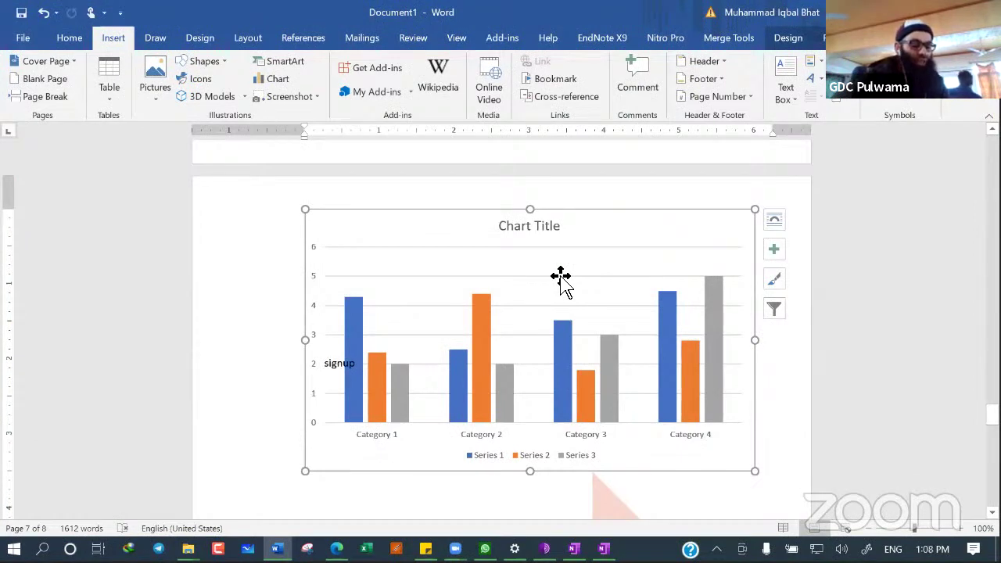
key(super+shift+s)
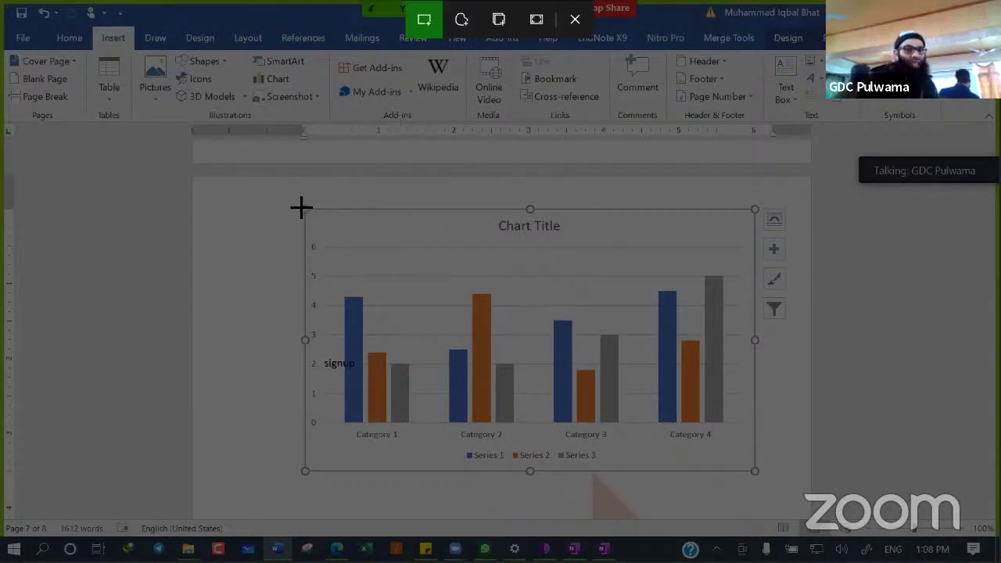
mouse_move(300, 207)
mouse_down()
mouse_move(779, 488)
mouse_move(794, 482)
mouse_up()
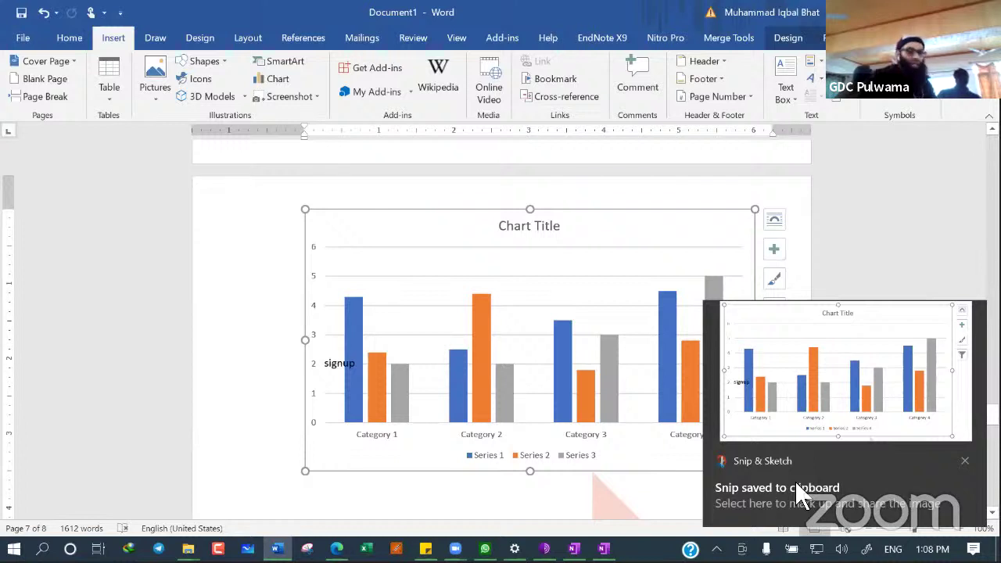
click(435, 497)
On a new page, paste the chart snip, then paste a freeform snip of the chart's left bars
key(ctrl+Return)
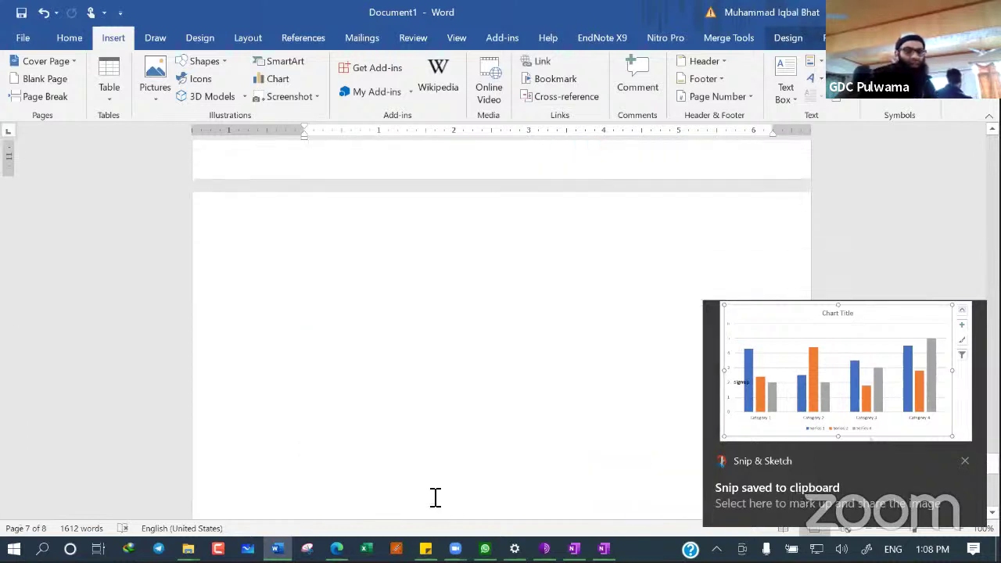
key(ctrl+v)
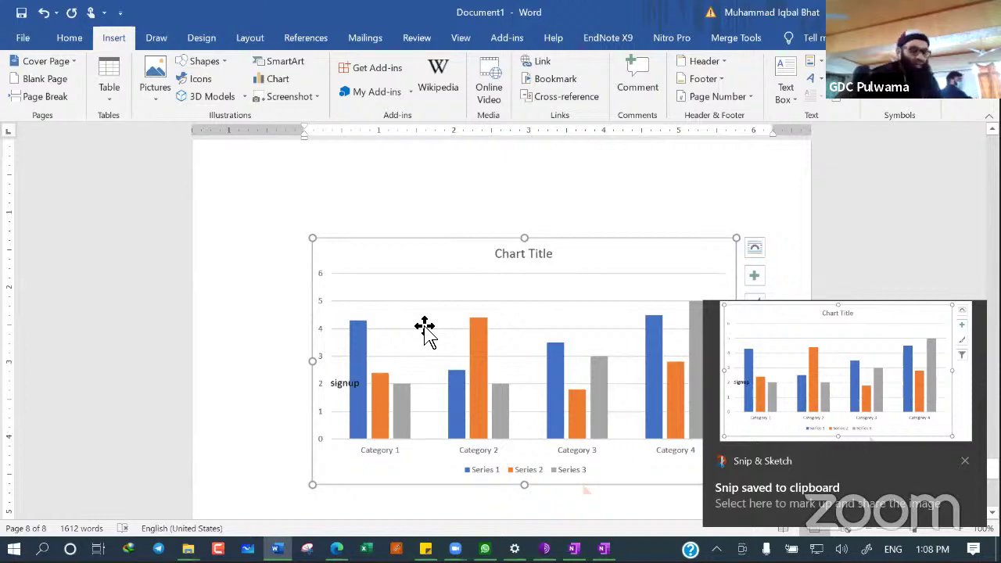
key(super+shift+s)
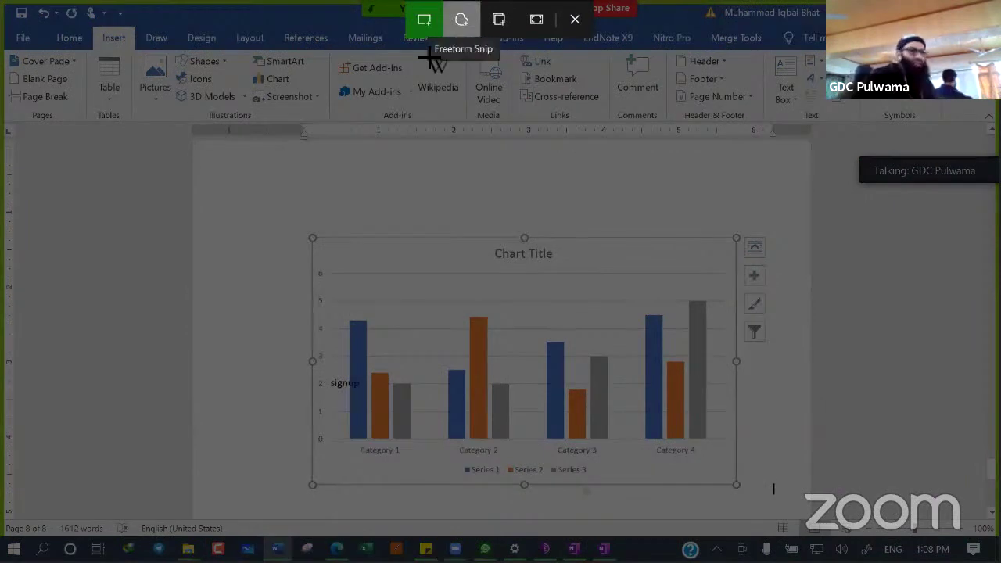
click(461, 19)
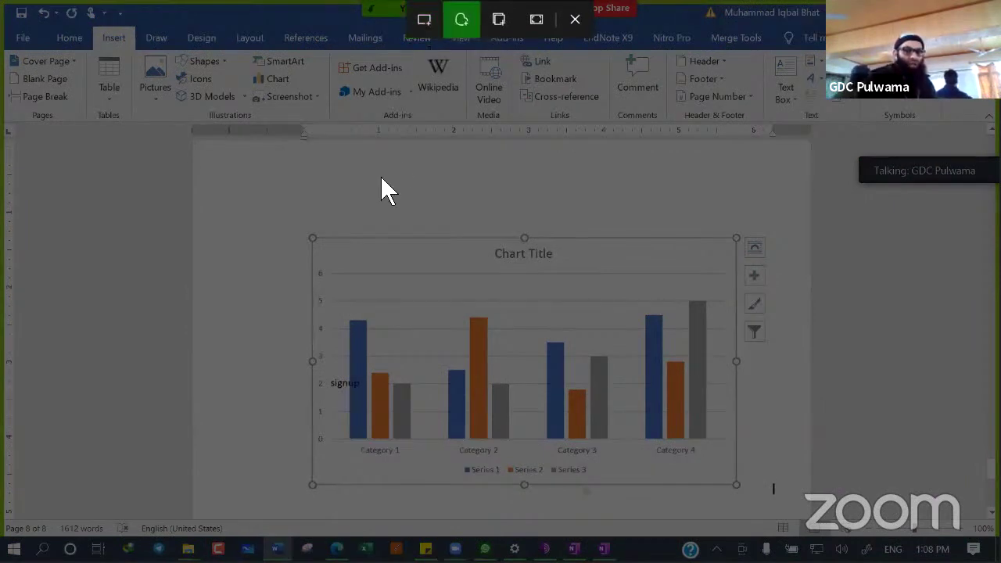
mouse_move(408, 255)
mouse_down()
mouse_move(436, 256)
mouse_move(410, 254)
mouse_up()
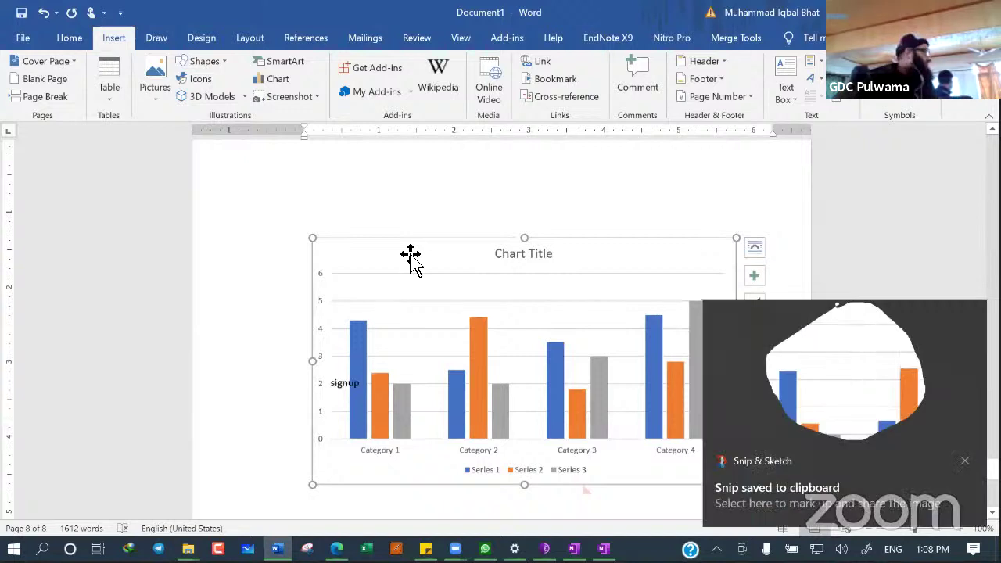
click(397, 496)
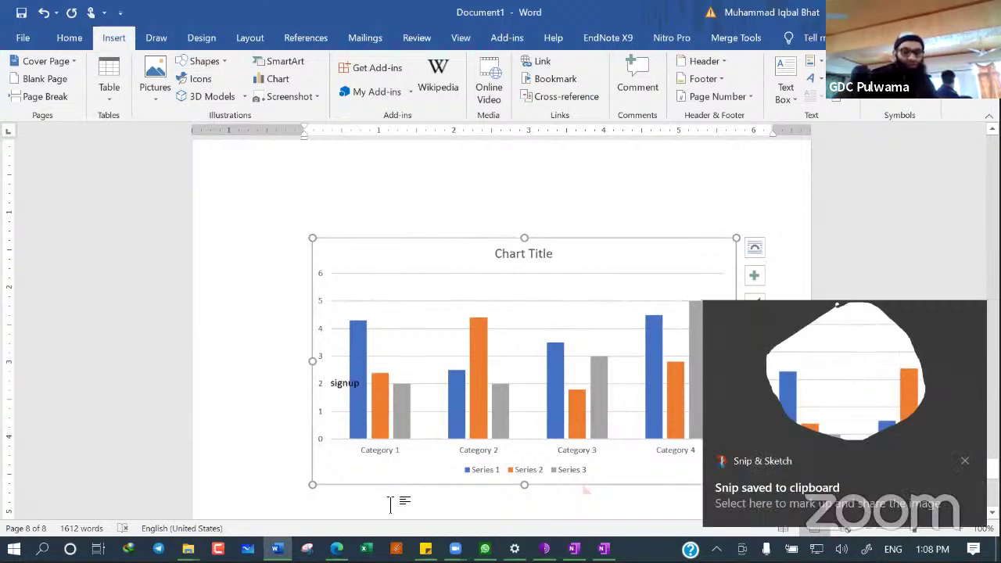
key(ctrl+v)
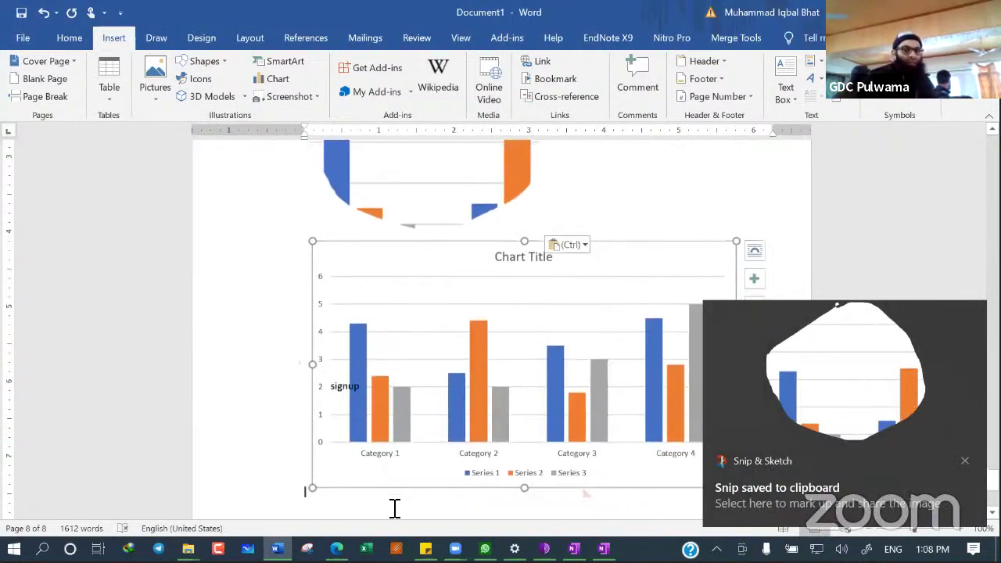
click(464, 163)
scroll(466, 163, up, 5)
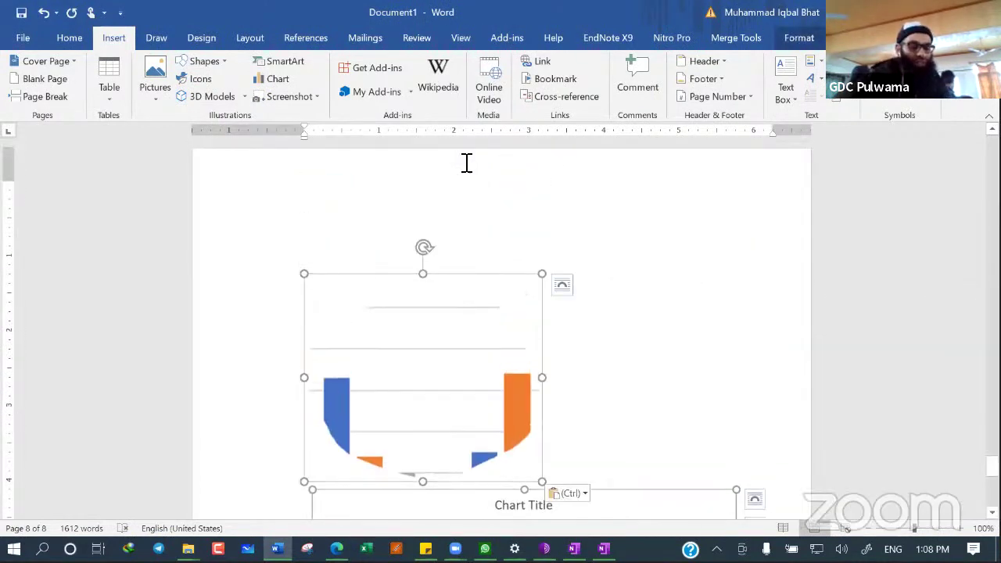
Take a Full Screen Snip to the clipboard
key(super+shift+s)
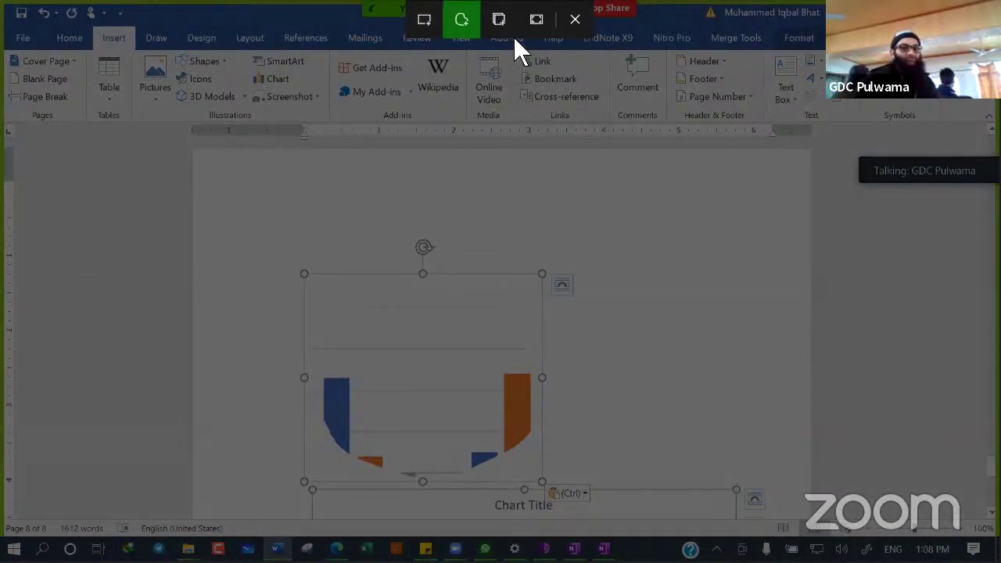
key(Right)
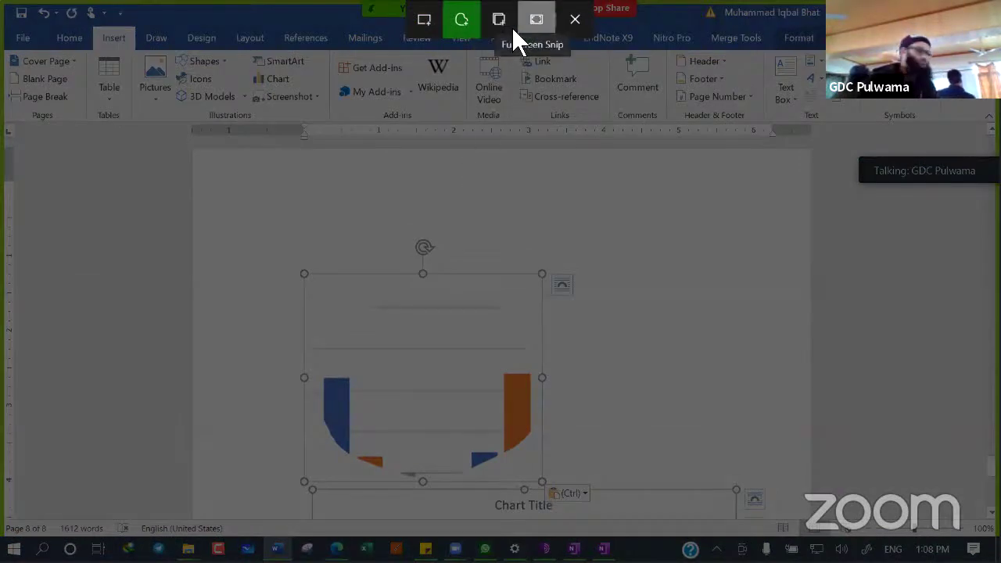
key(Return)
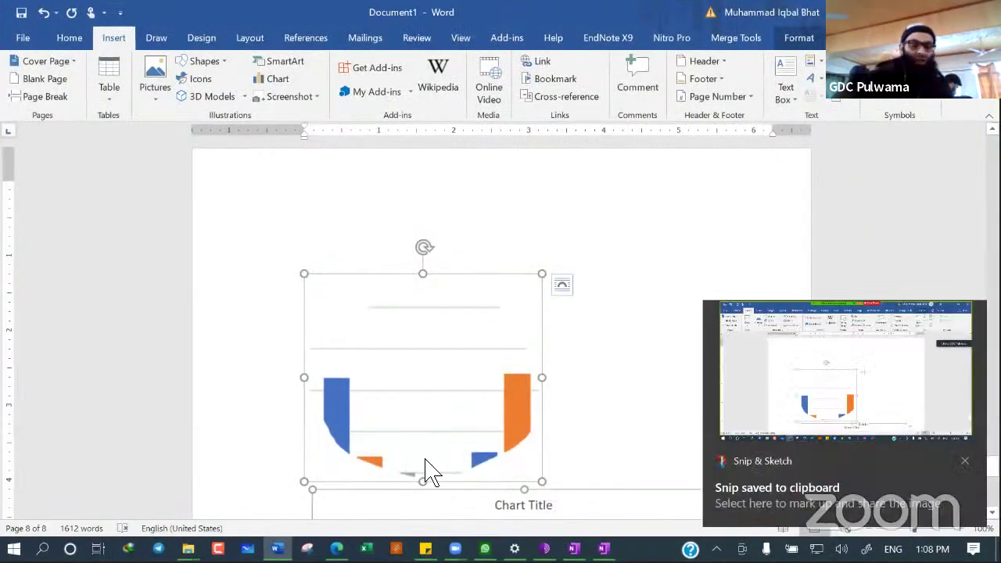
Launch Paint from the Start search and paste the full-screen capture onto its canvas
key(super)
text(pahi)
key(BackSpace)
key(BackSpace)
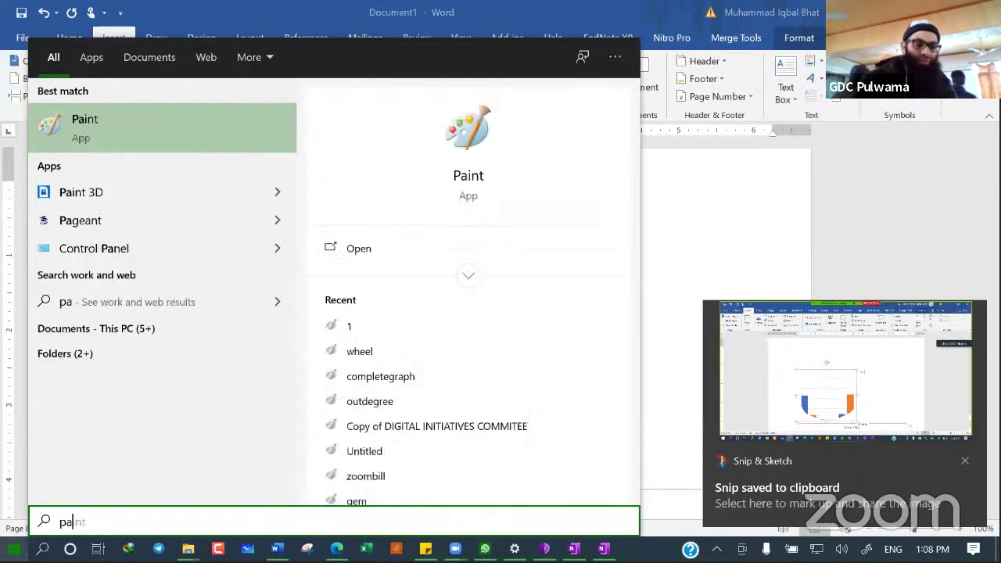
text(int)
key(Return)
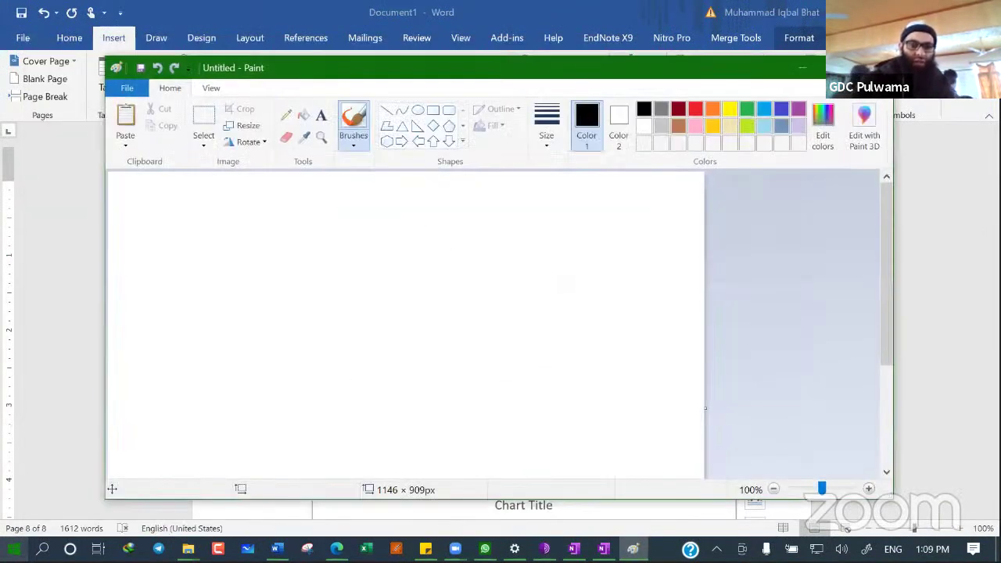
key(ctrl+v)
Cancel Paint's Save as dialog and close Paint without saving
click(131, 88)
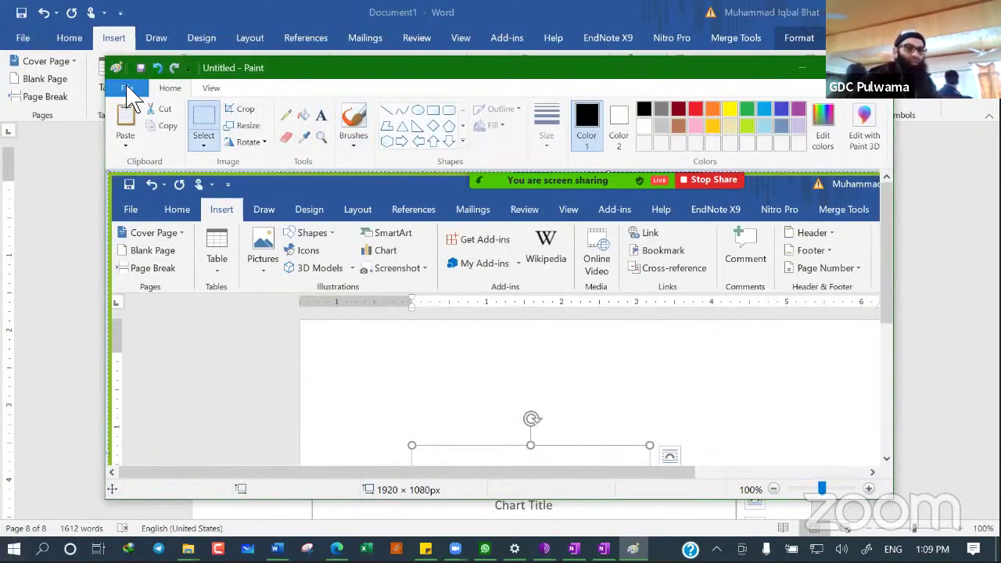
click(167, 216)
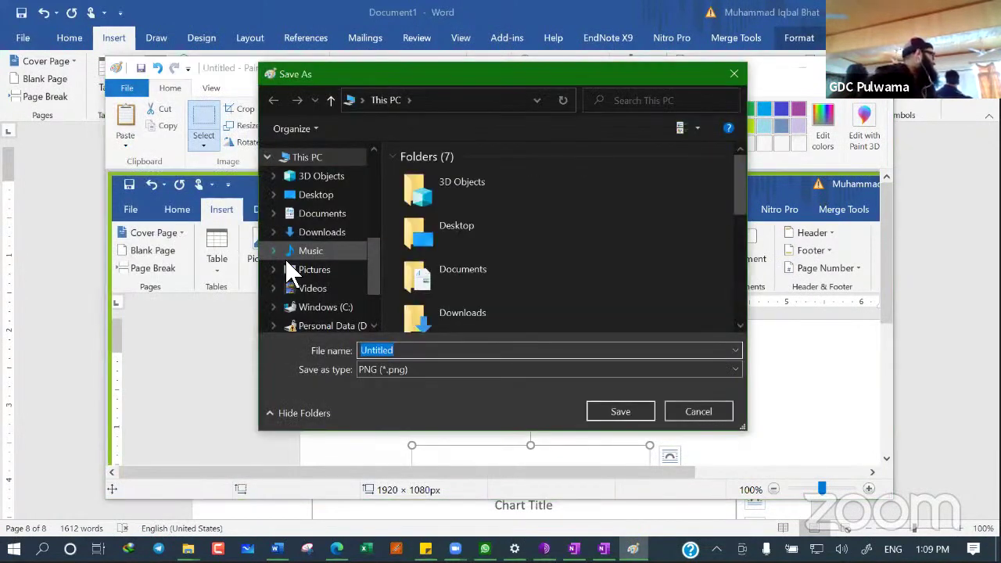
click(698, 411)
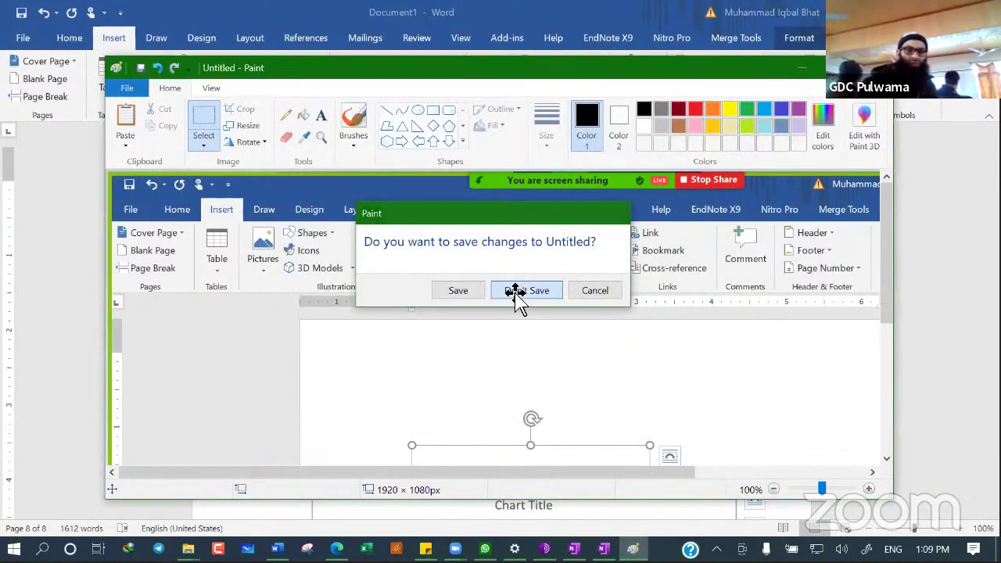
click(522, 291)
click(305, 98)
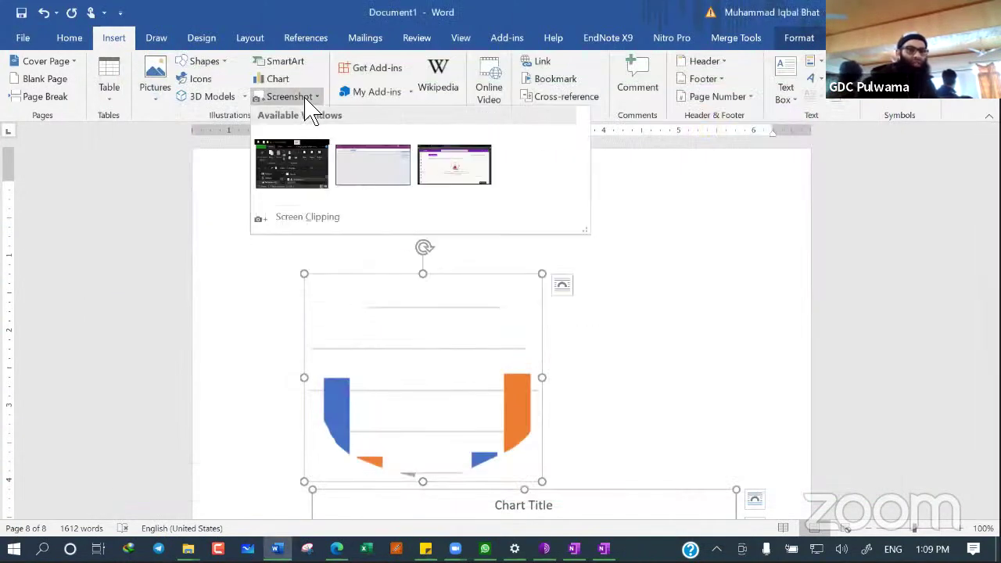
Insert a screenshot of the File Explorer Compressed folder window above the chart
click(319, 166)
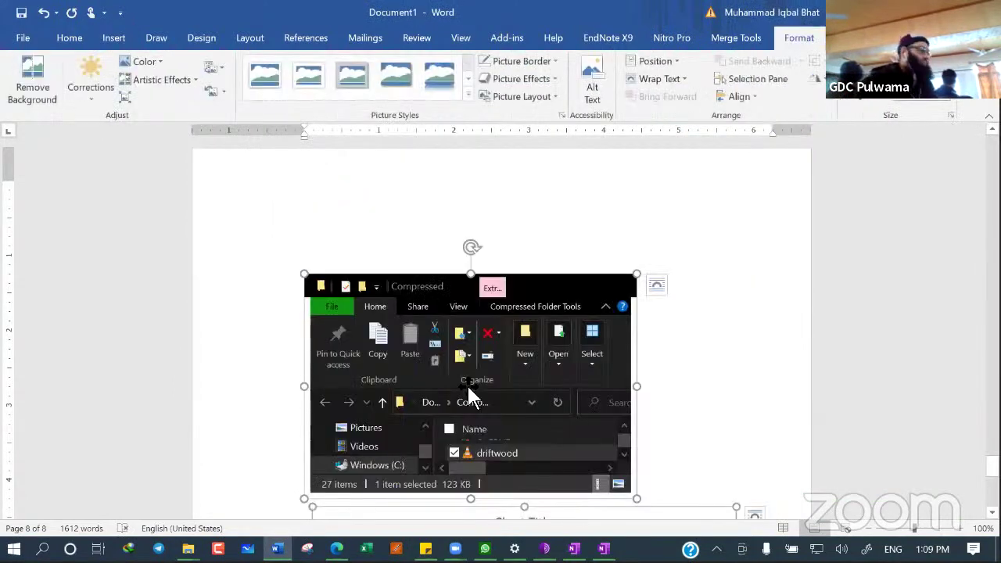
click(688, 444)
scroll(687, 459, down, 2)
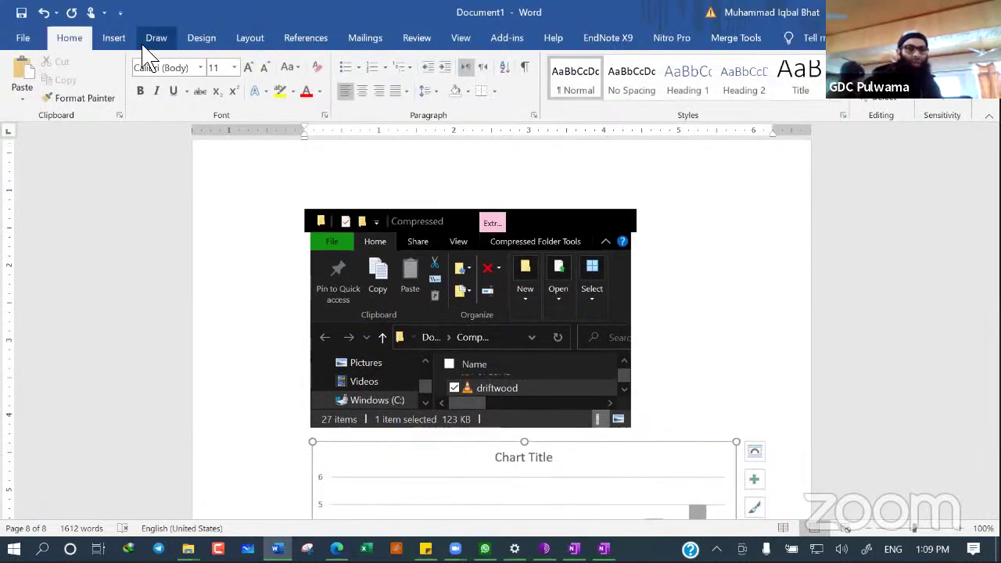
click(113, 37)
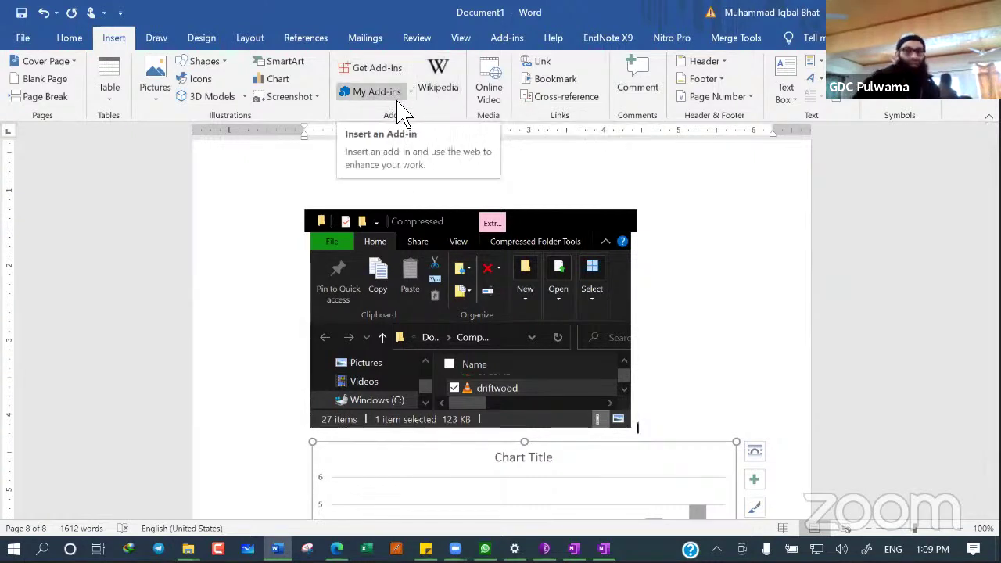
click(489, 80)
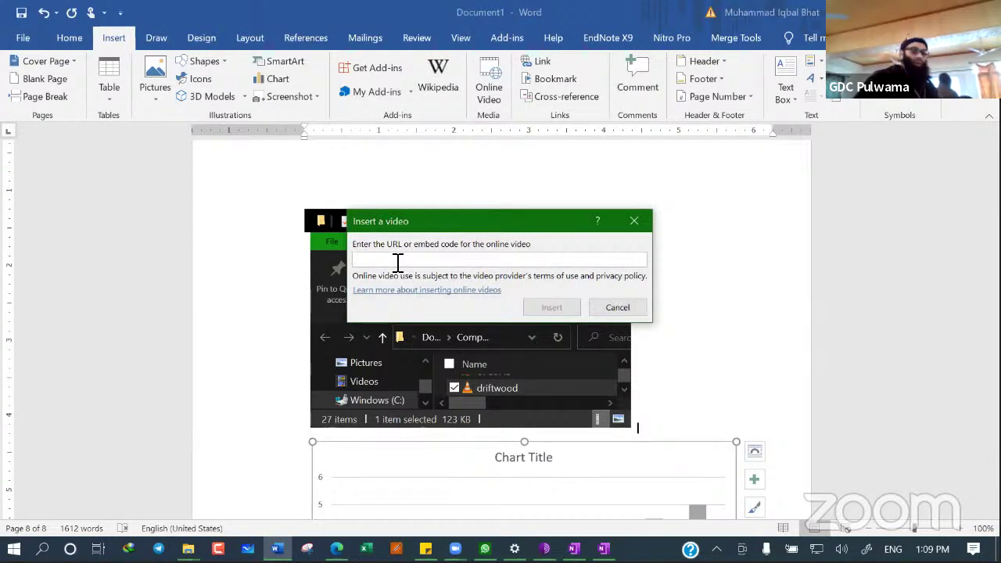
click(614, 307)
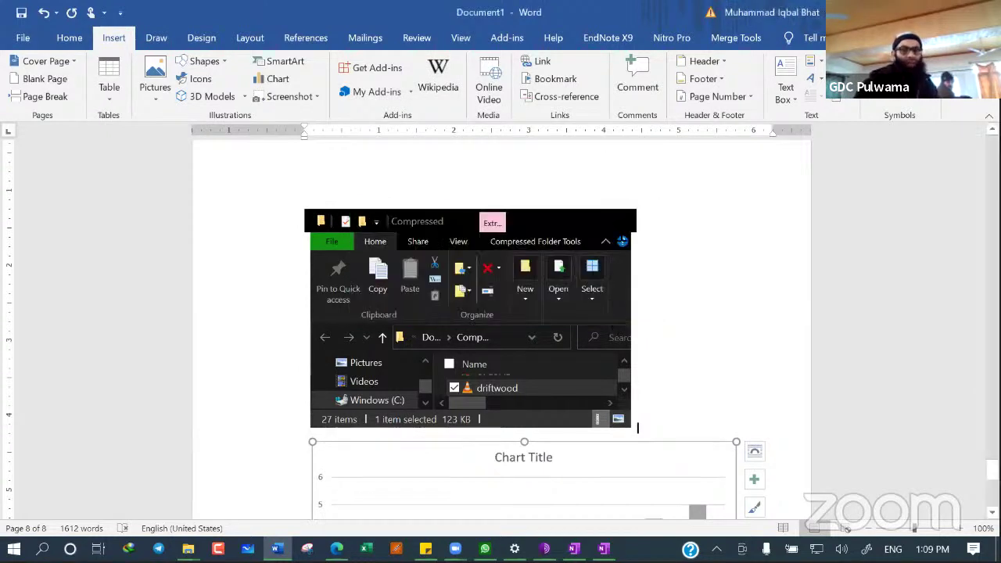
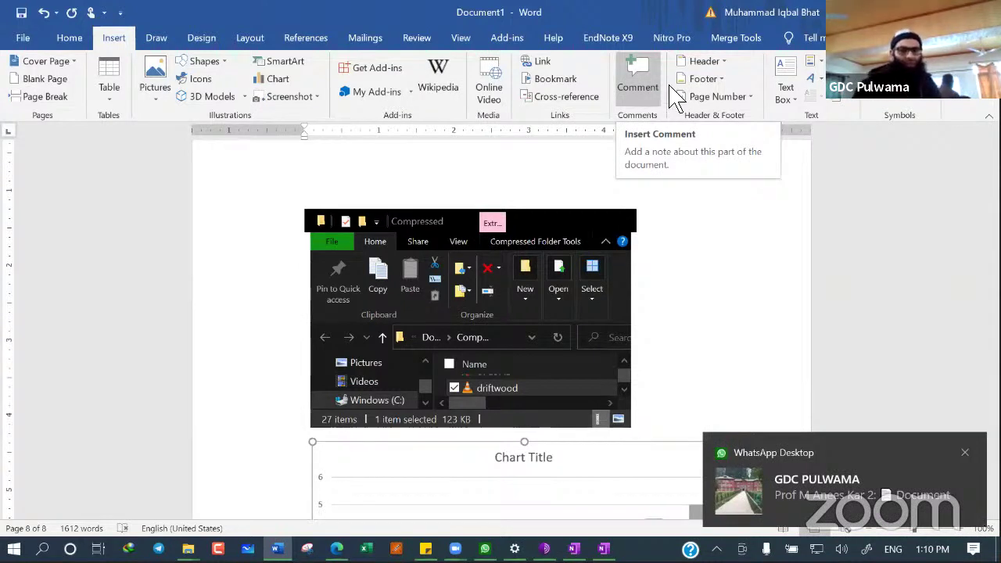
Browse the built-in header and text box designs without choosing any
click(724, 63)
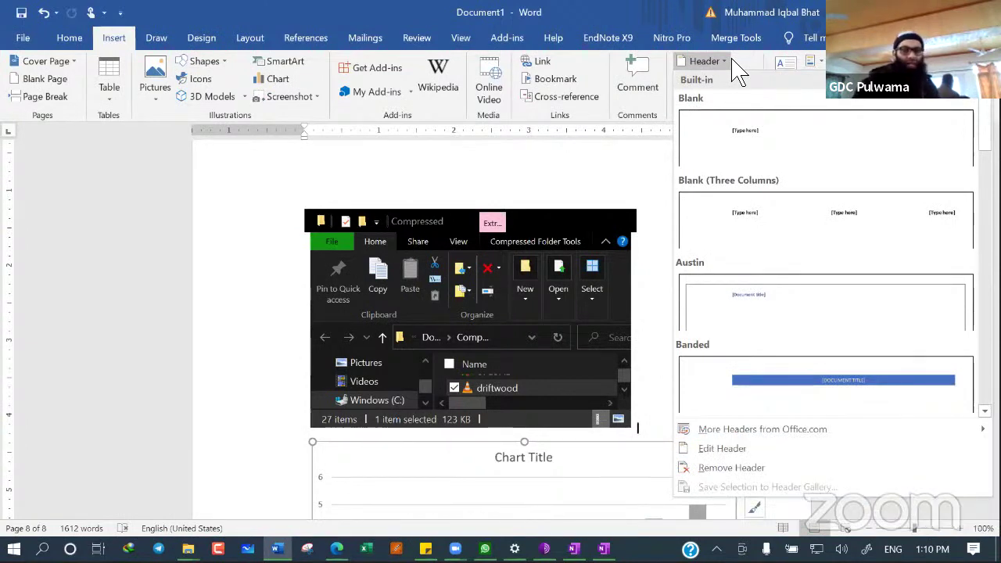
click(649, 161)
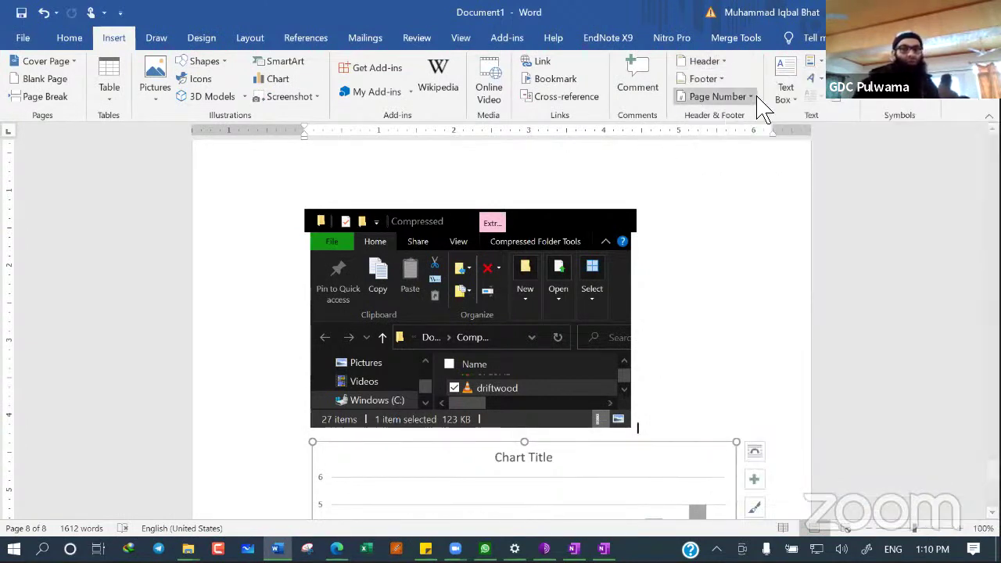
click(785, 94)
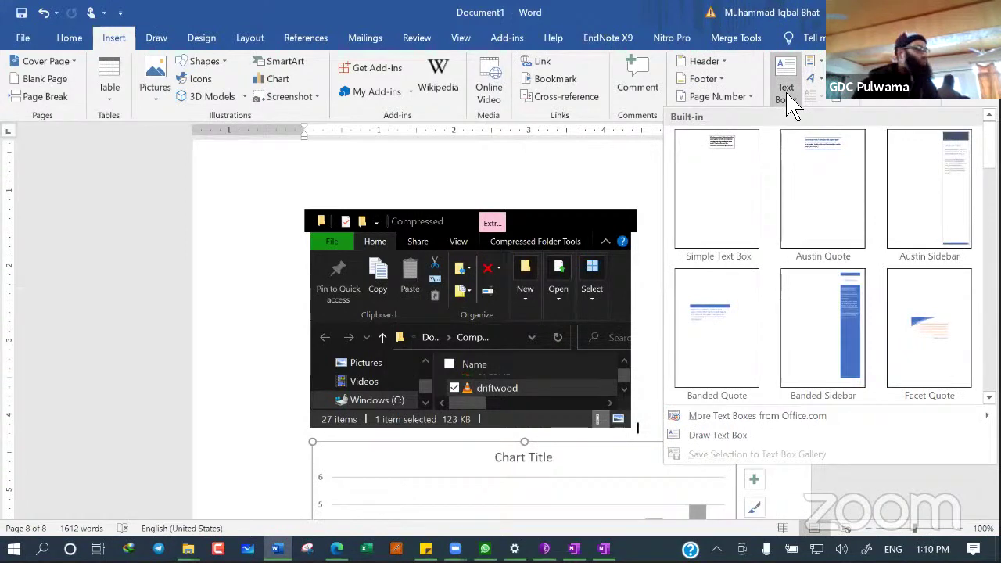
click(789, 100)
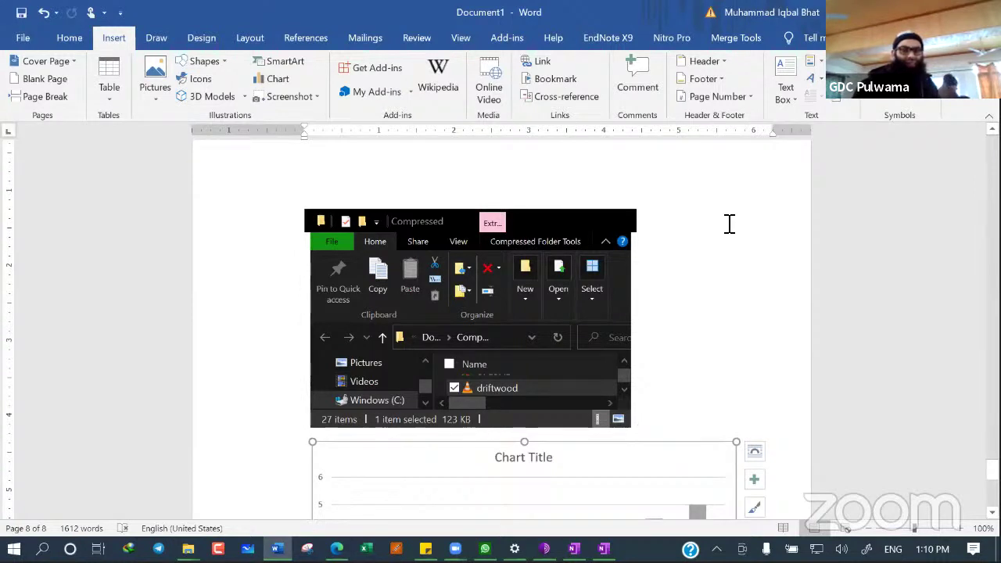
click(725, 67)
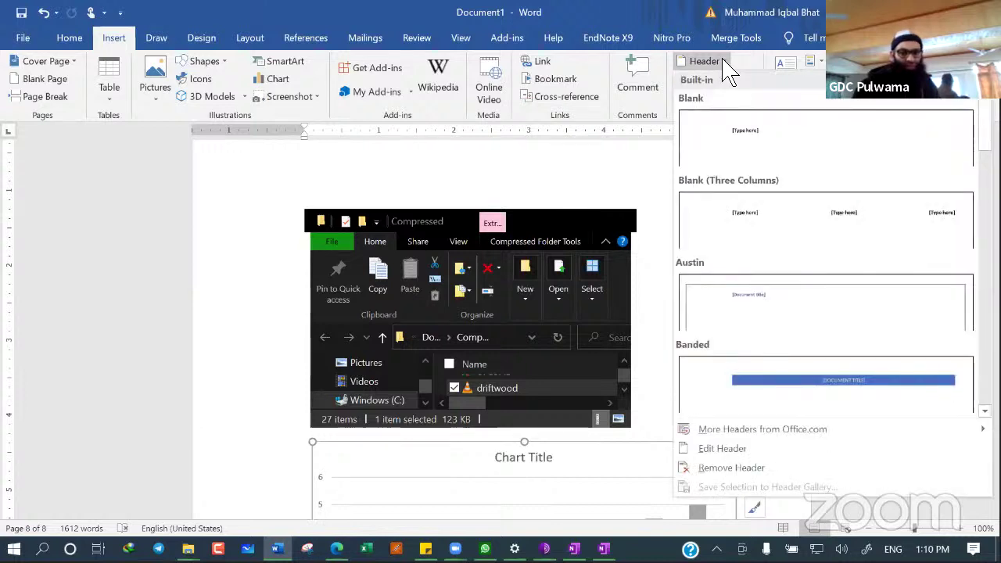
click(544, 299)
Delete the Explorer screenshot and the chart so the page is blank
click(479, 360)
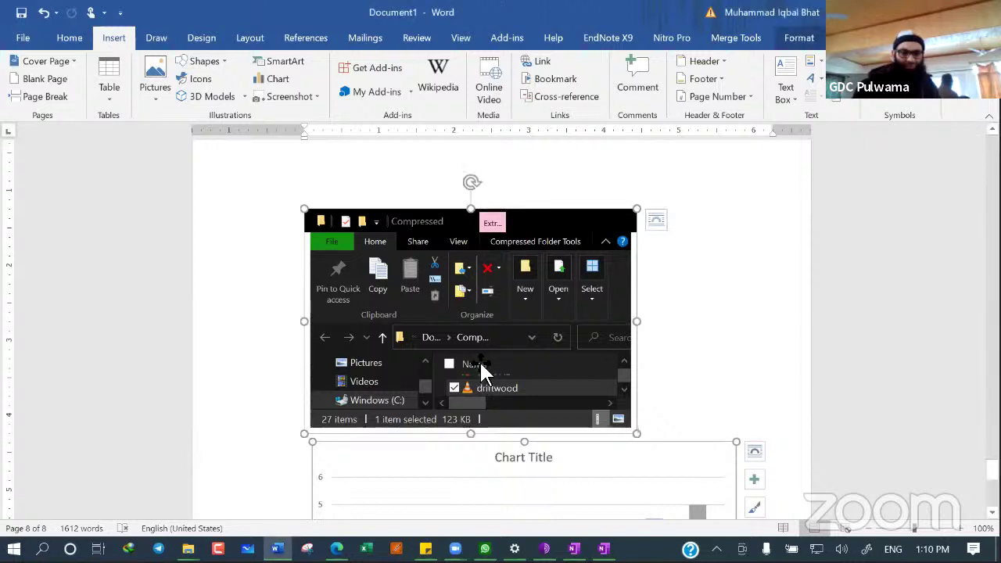
key(Delete)
click(479, 363)
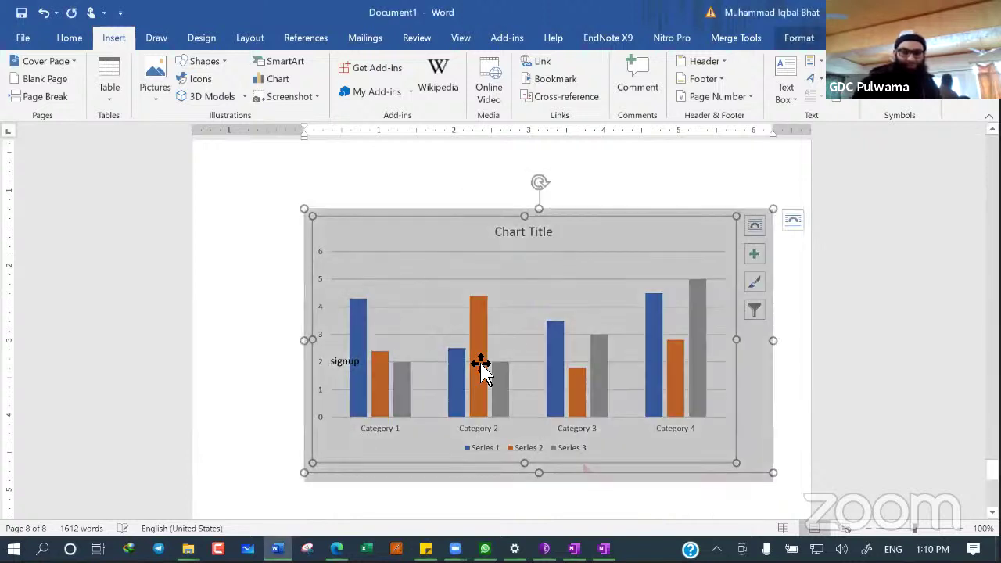
key(Delete)
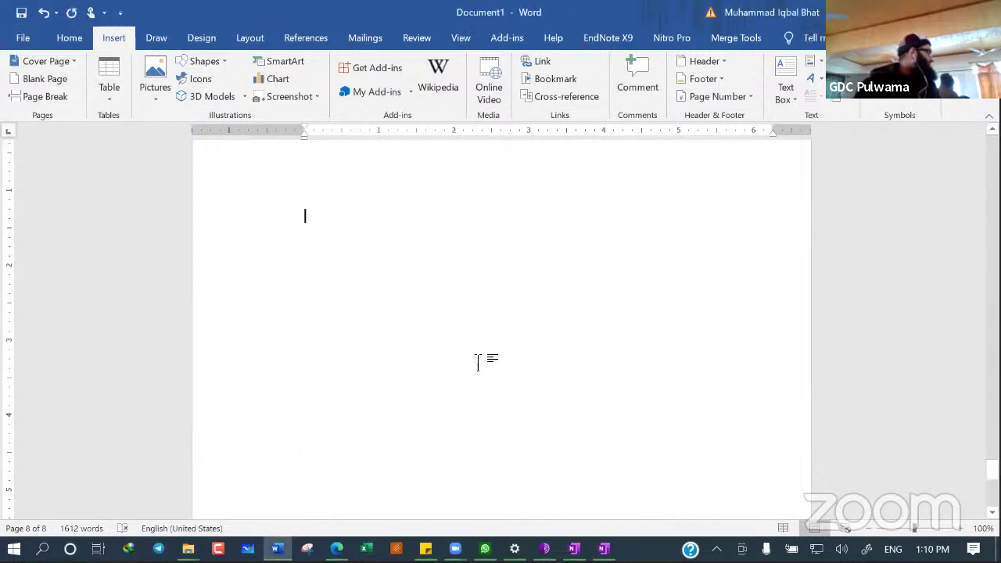
key(BackSpace)
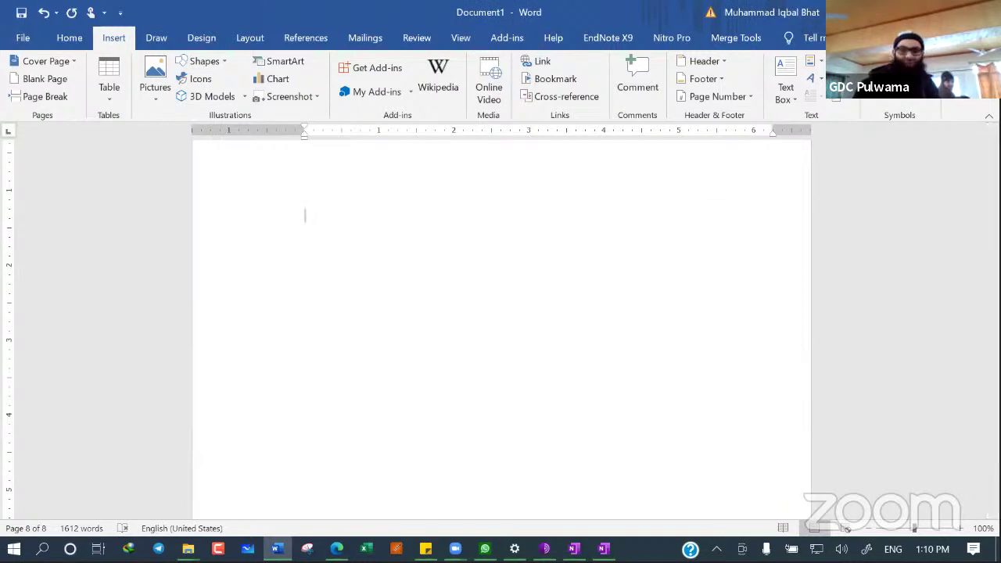
Show the built-in equations gallery and scroll through it
click(887, 98)
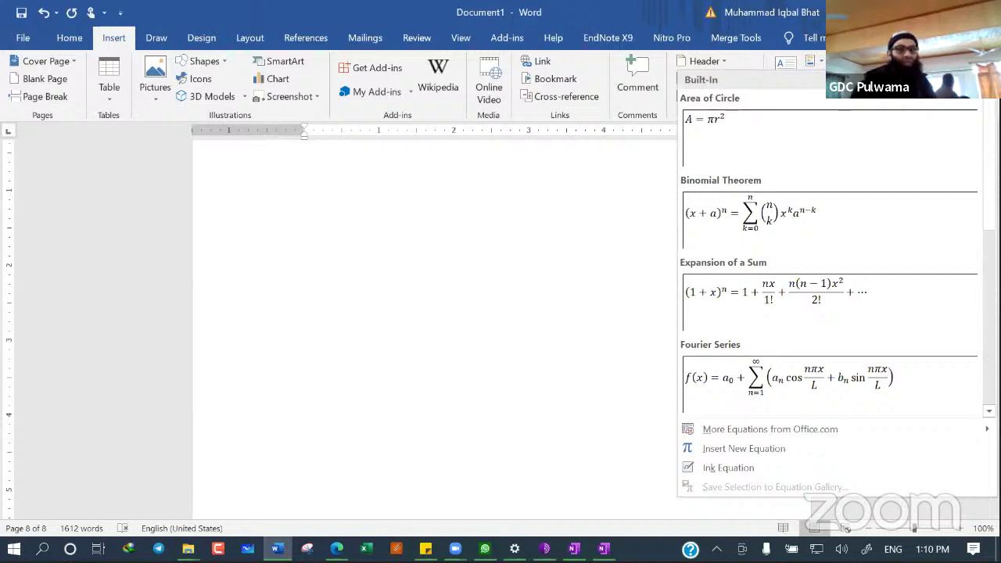
scroll(770, 311, down, 3)
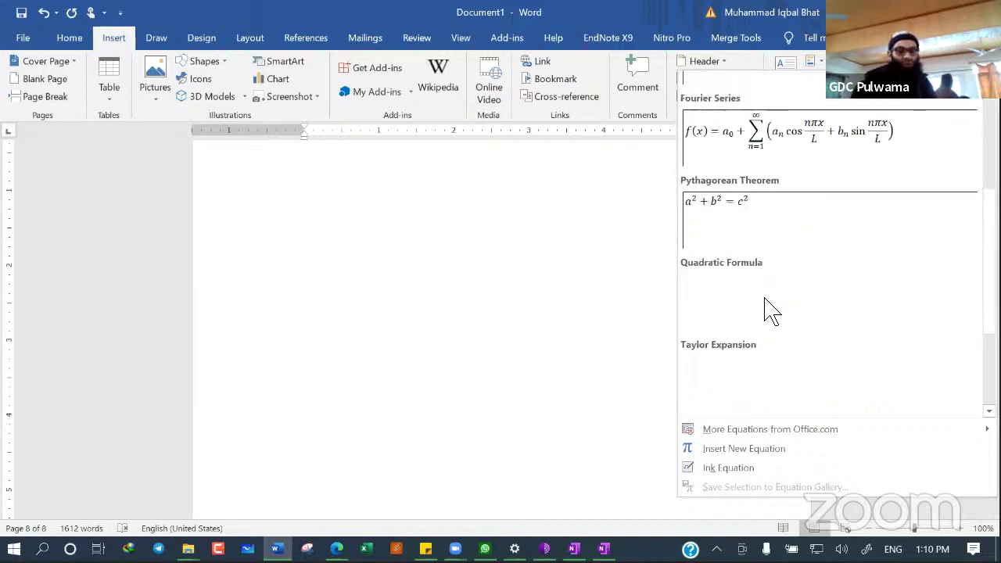
scroll(769, 311, down, 3)
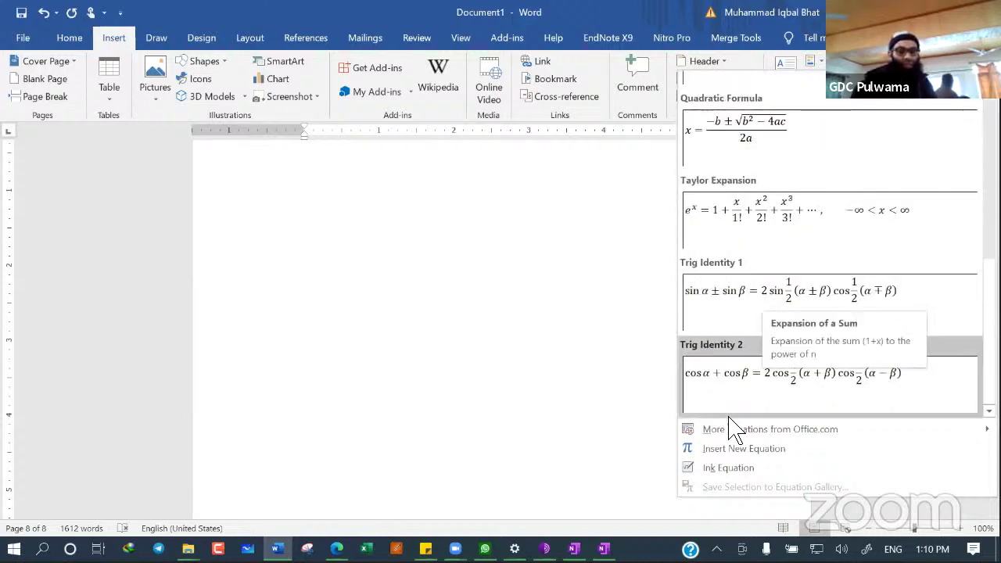
Handwrite the ℒ expression with ∞ and ax as an Ink Equation and insert it
click(732, 475)
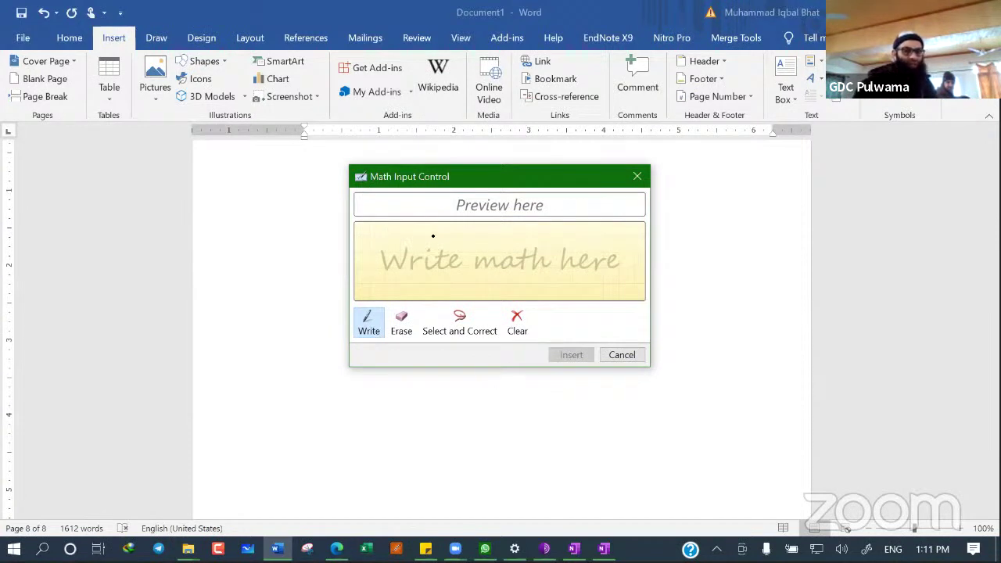
drag(432, 235, 361, 297)
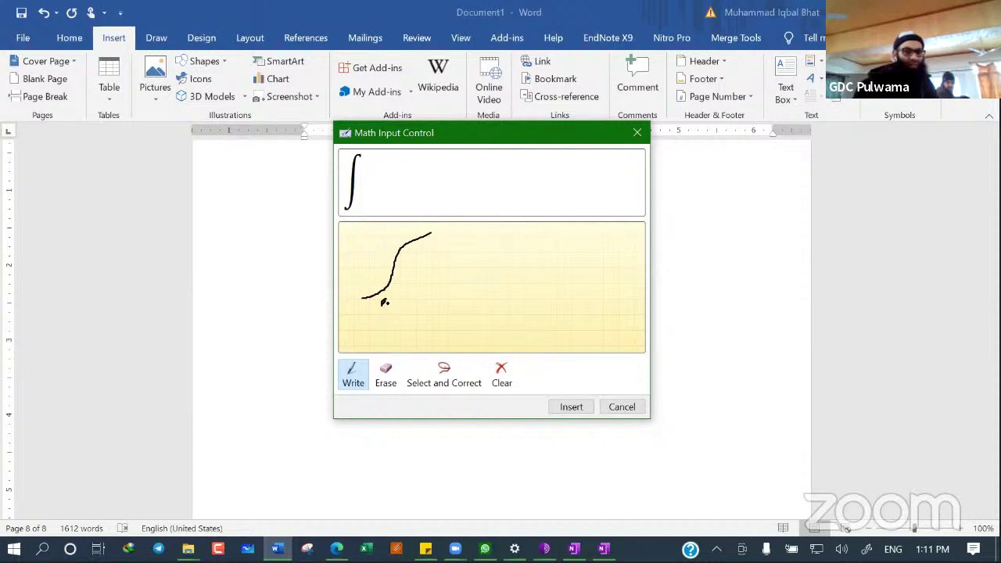
drag(390, 307, 395, 303)
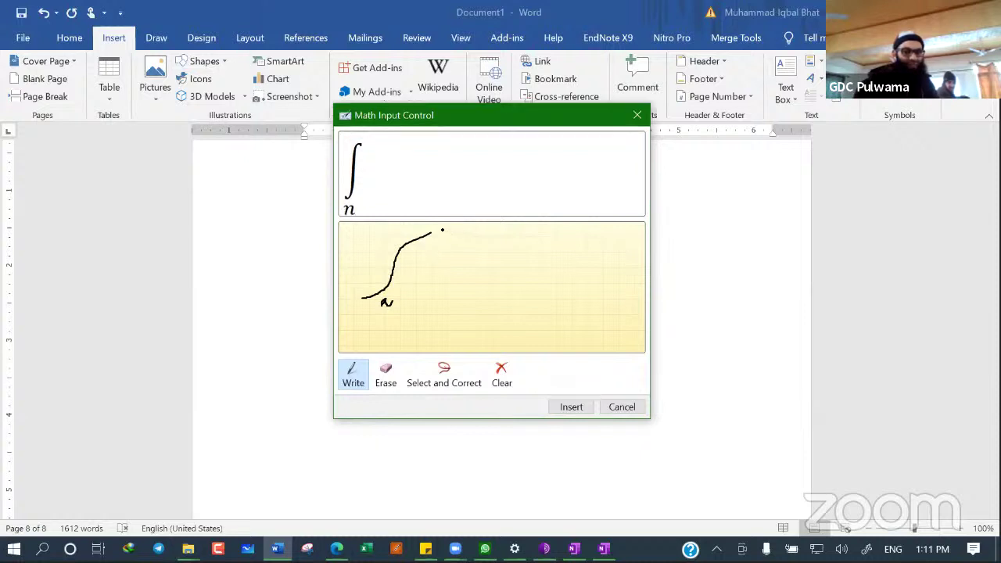
drag(440, 226, 439, 233)
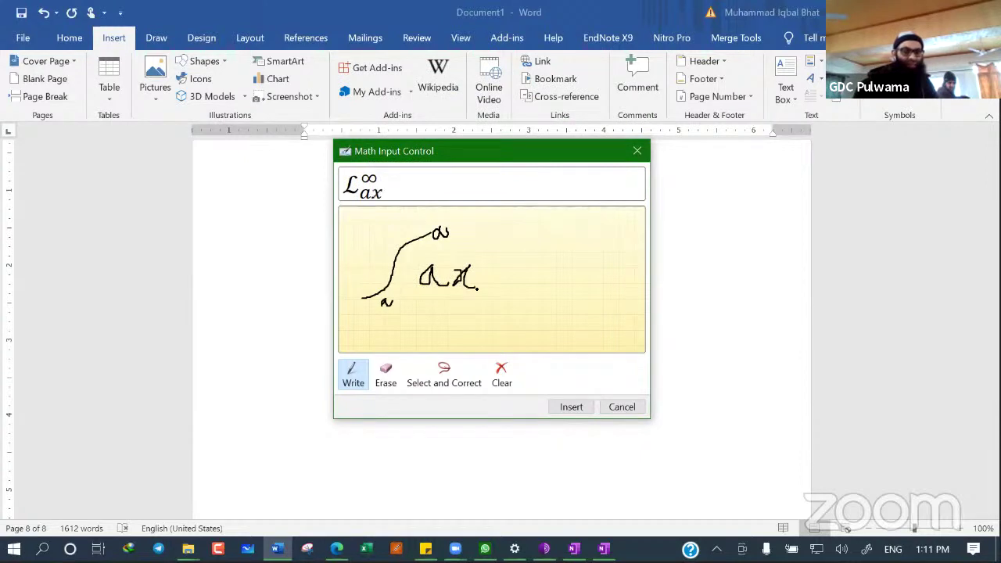
click(579, 407)
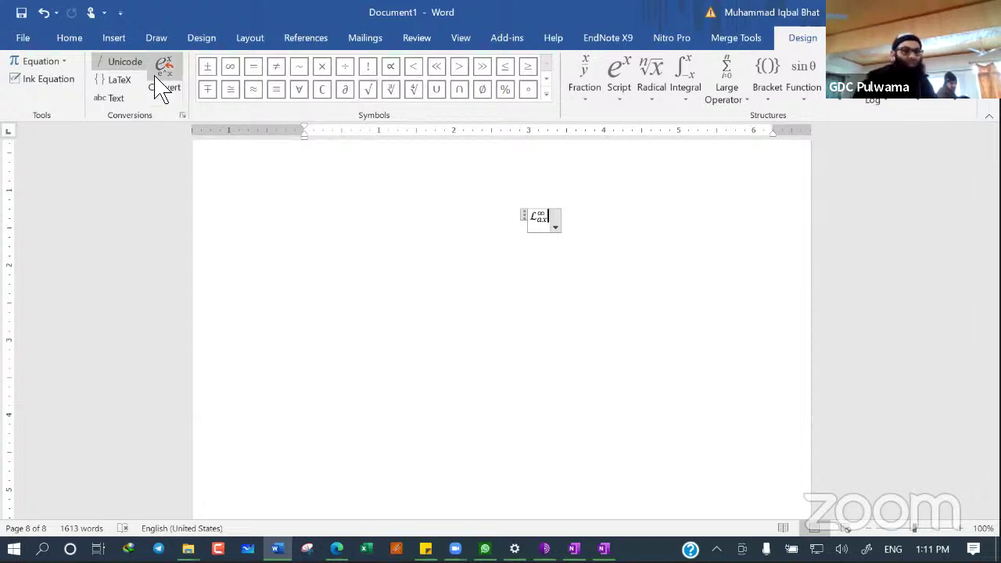
Look over the fraction templates, then step out of and back into the equation
click(595, 106)
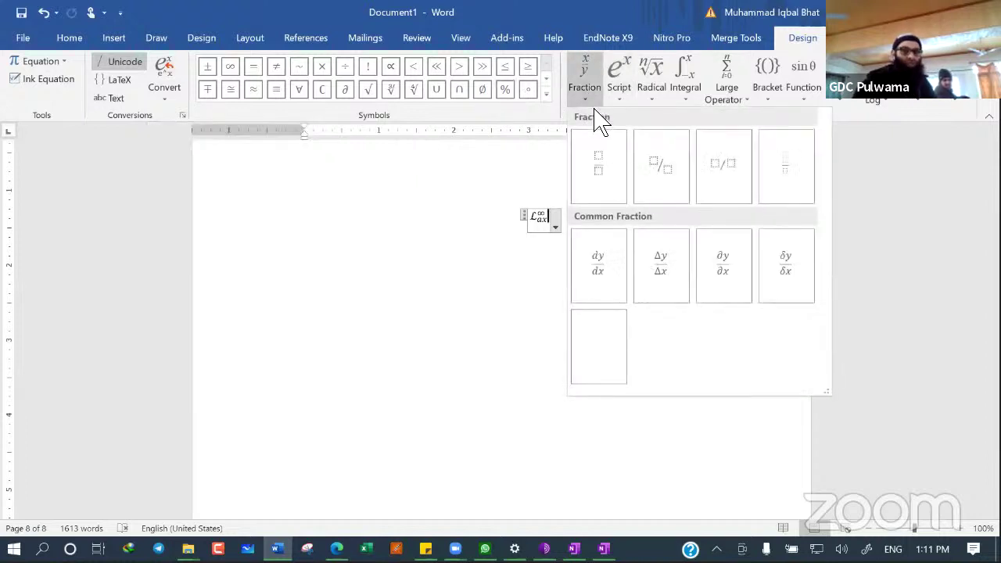
click(479, 269)
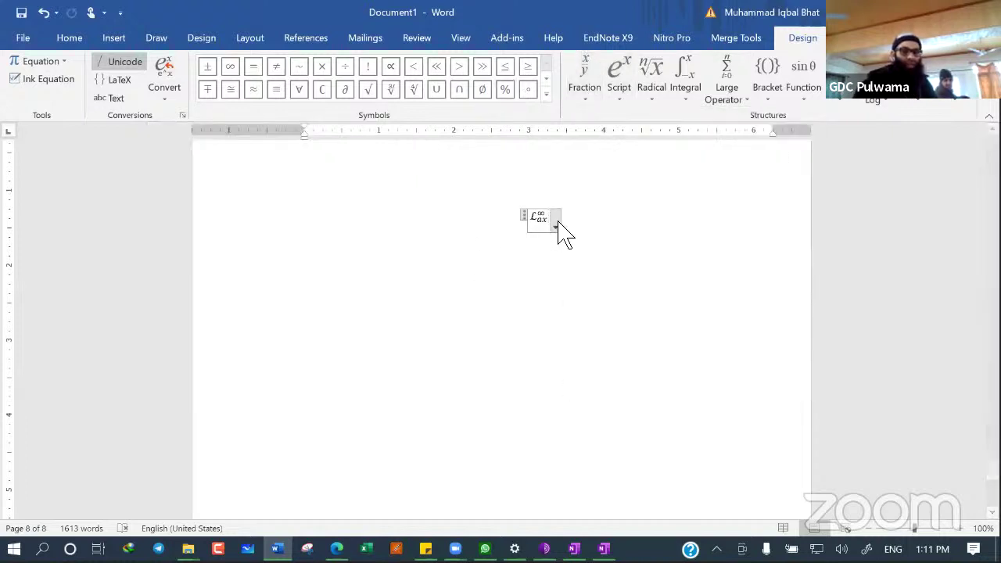
key(Return)
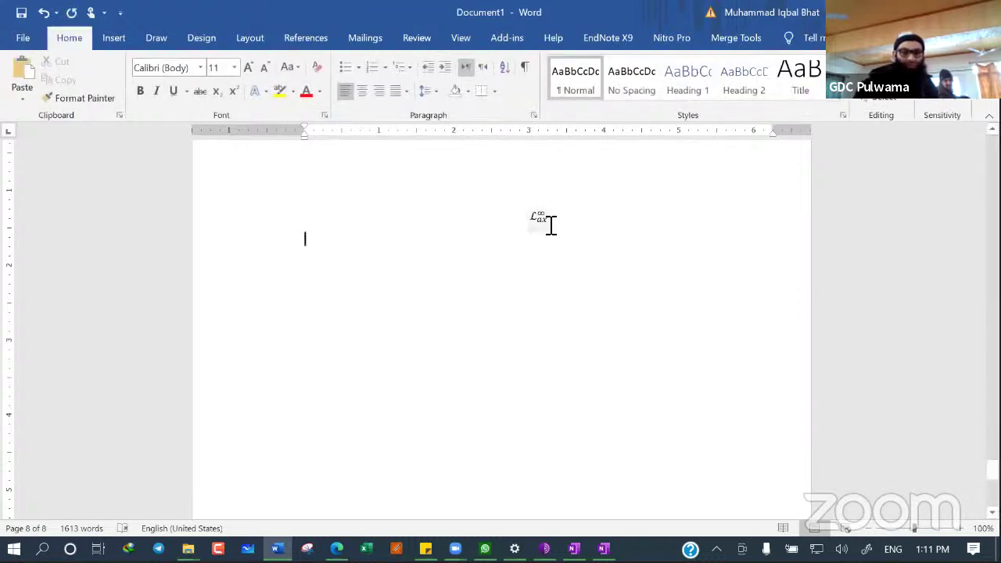
click(550, 225)
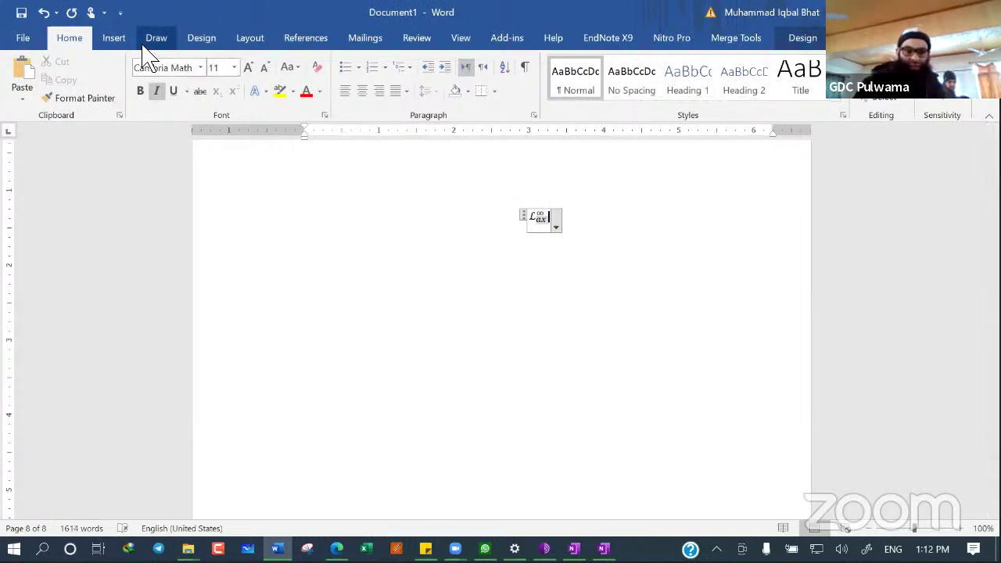
click(116, 39)
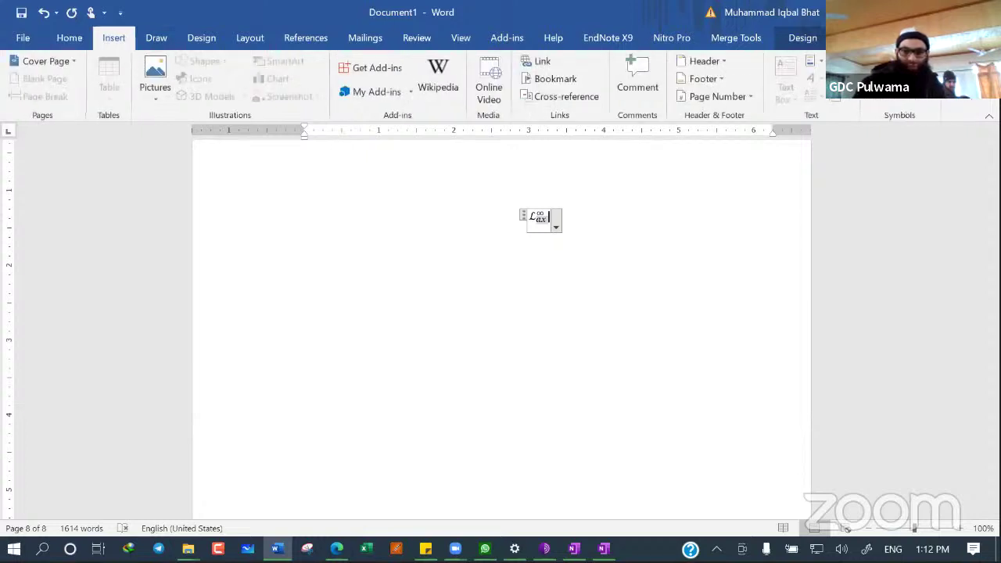
click(802, 38)
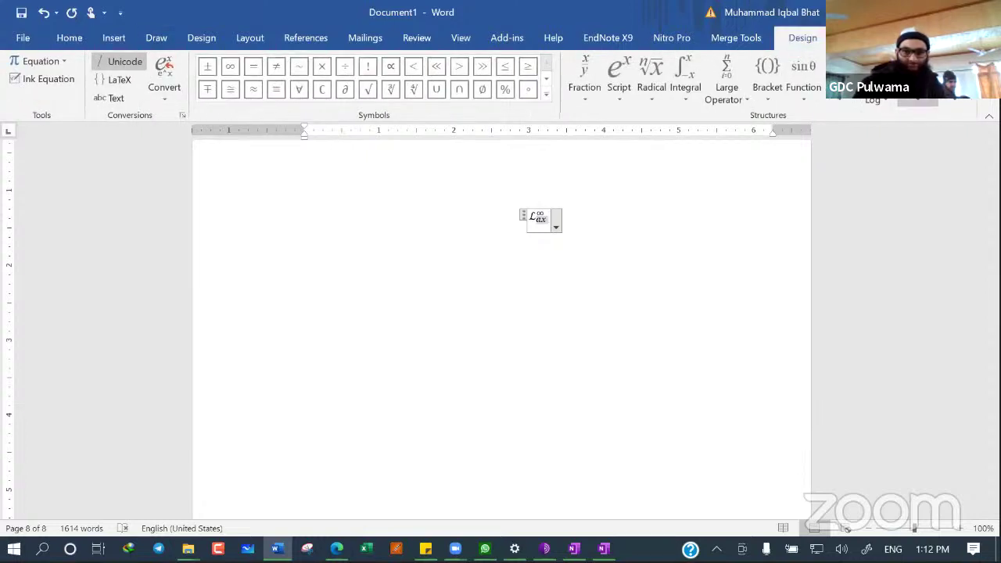
Add a stacked fraction after ax, enter 3/a, and nest another stacked fraction below
click(598, 101)
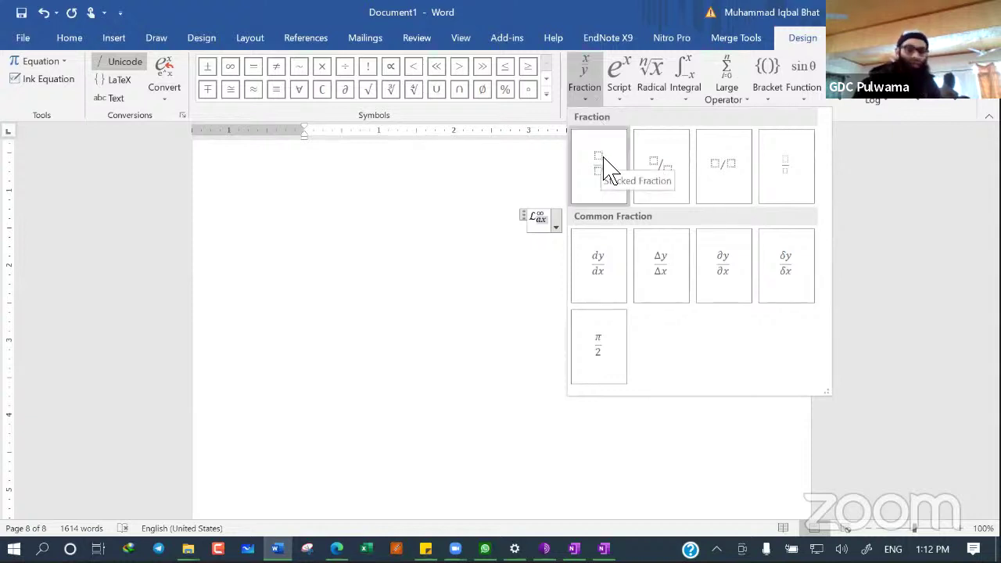
click(603, 170)
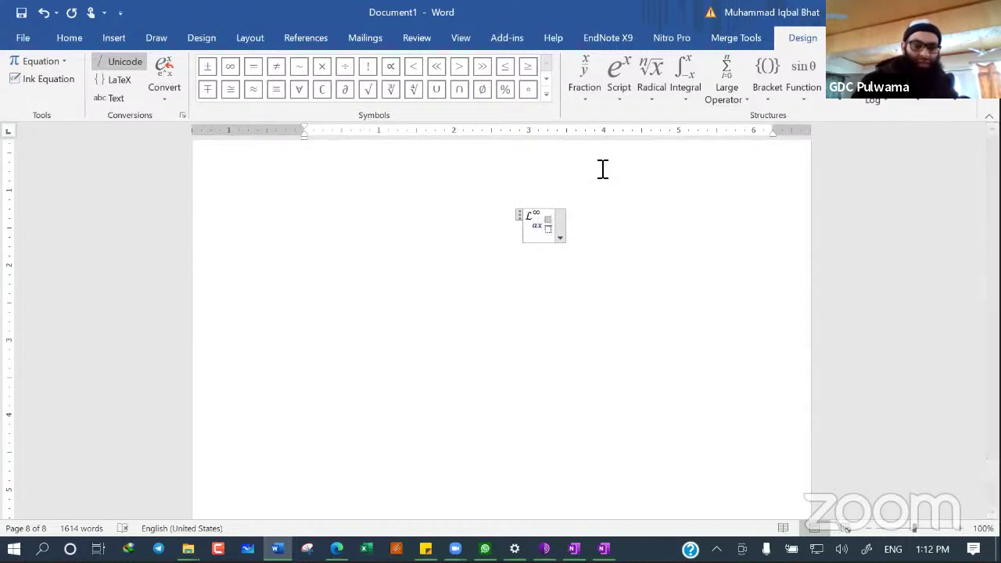
key(Right)
text(3/)
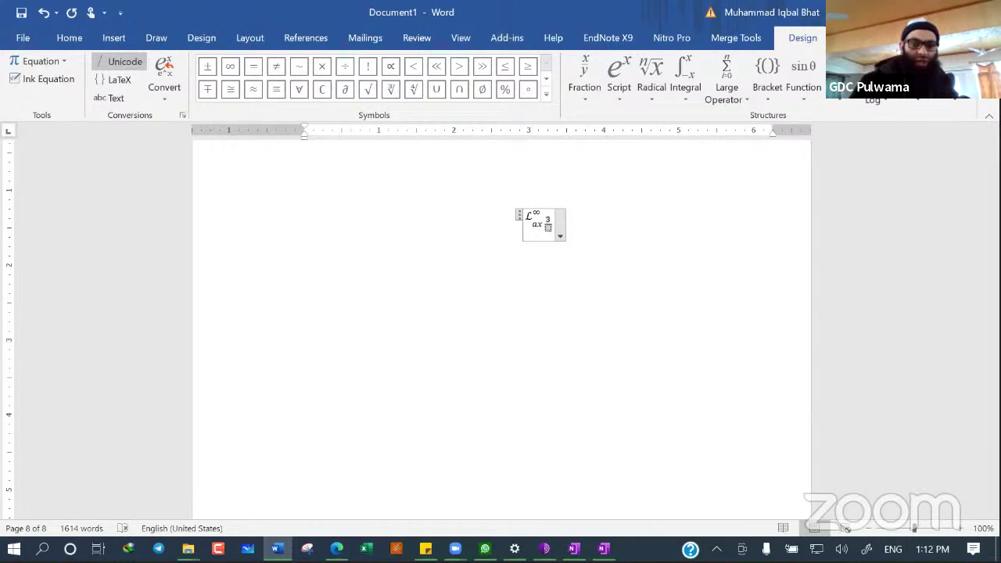
text(a)
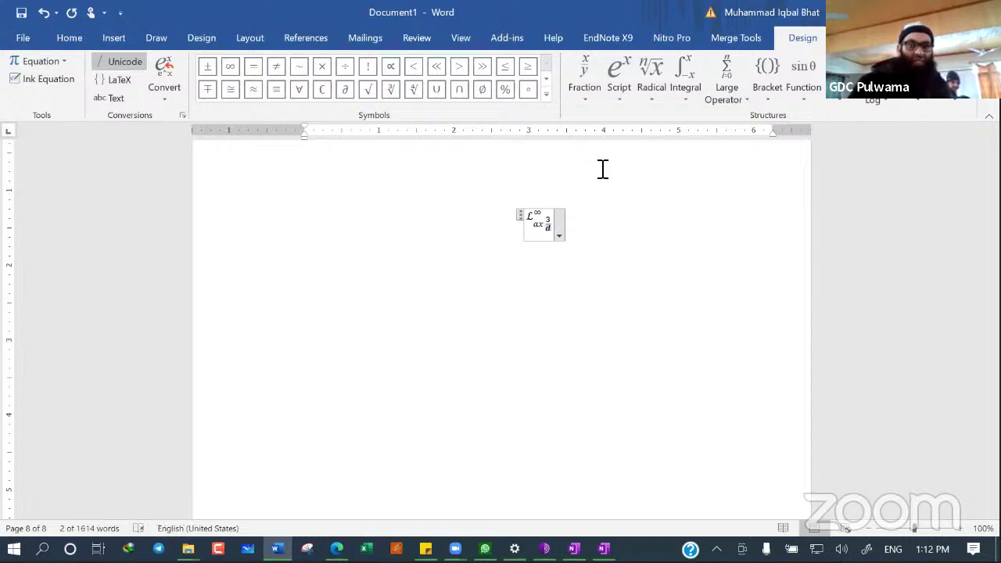
click(593, 103)
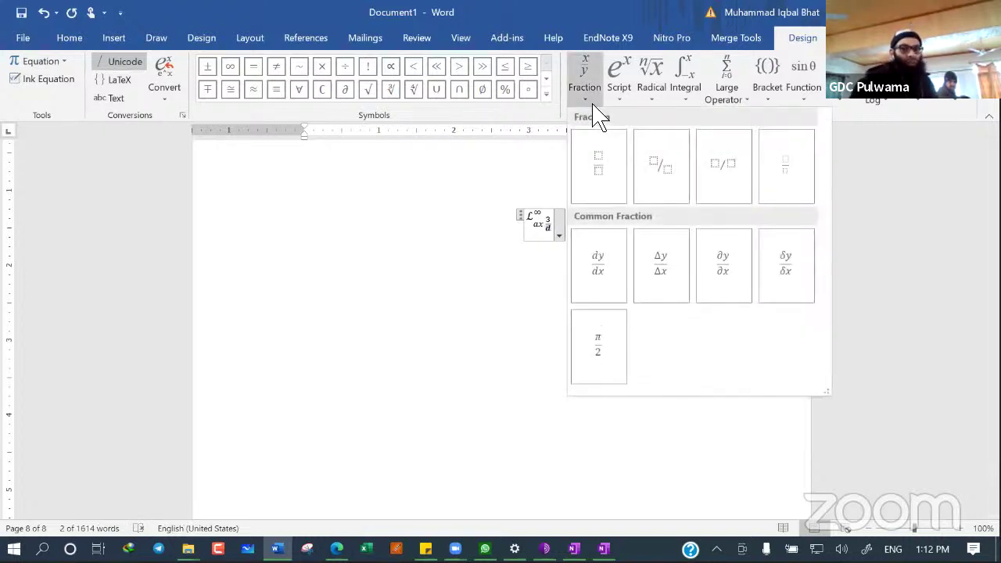
click(604, 168)
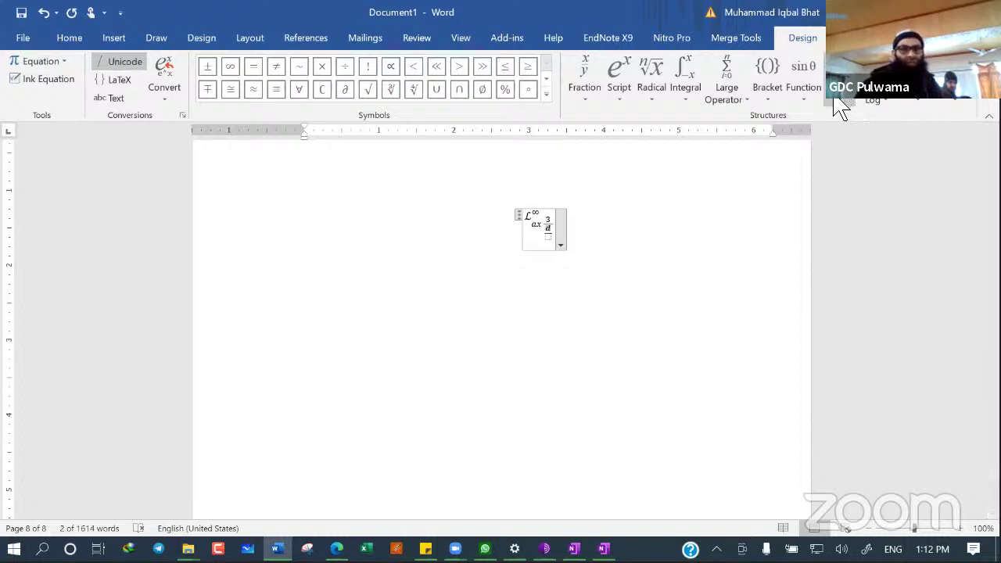
Look over the subscript/superscript templates, then bring up the radical templates
click(626, 102)
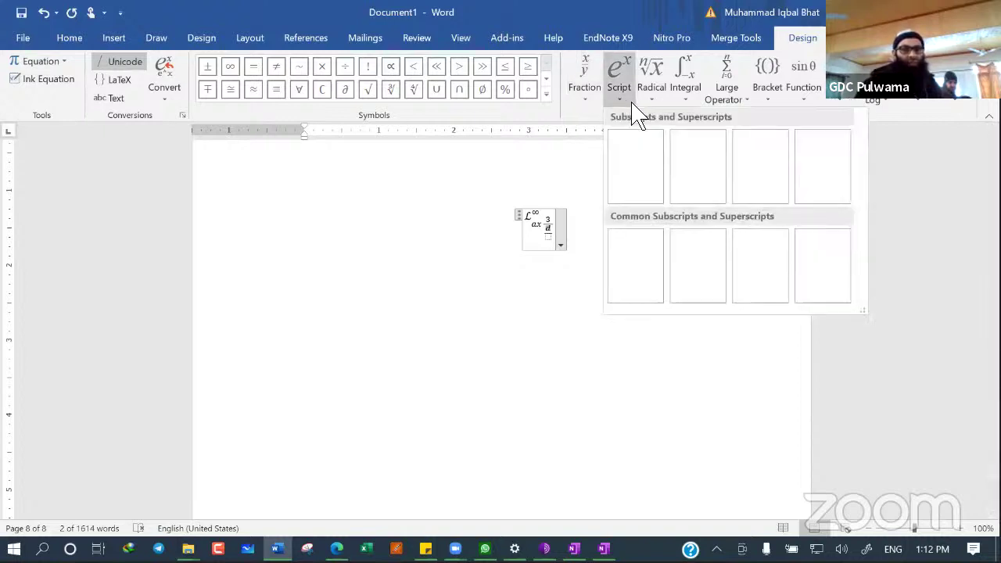
key(Escape)
click(655, 104)
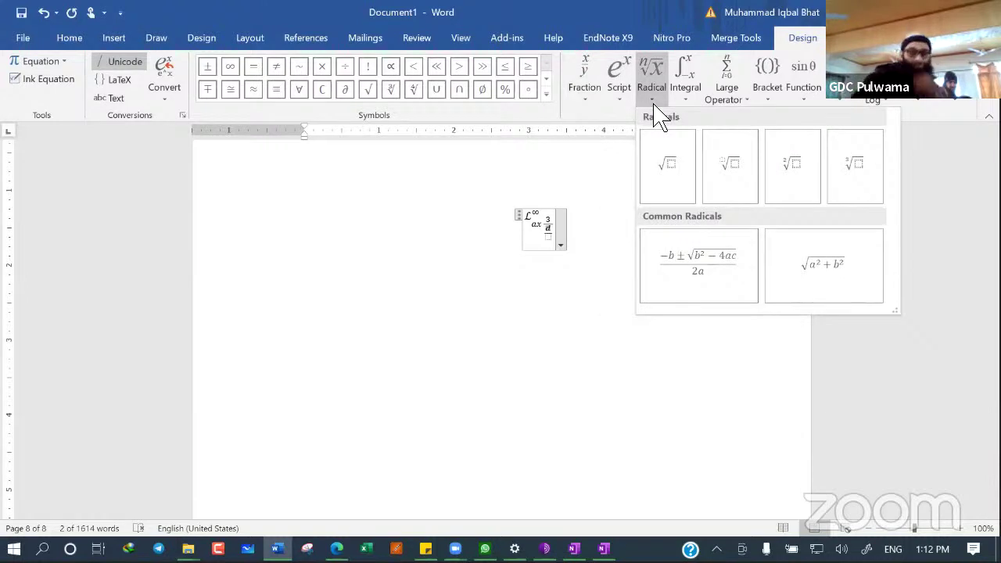
Browse More Symbols down to Basic Latin and cancel without inserting anything
click(119, 39)
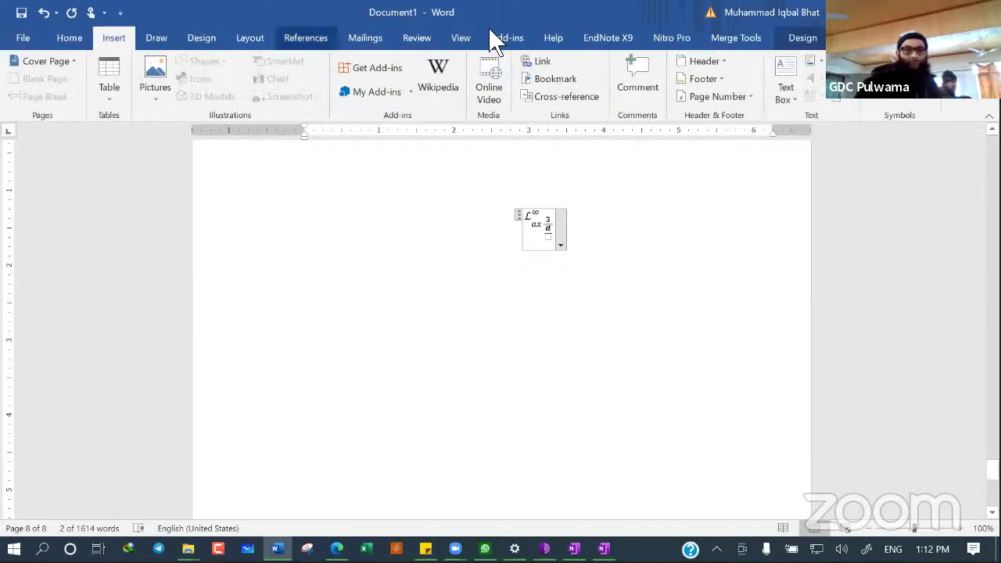
click(924, 100)
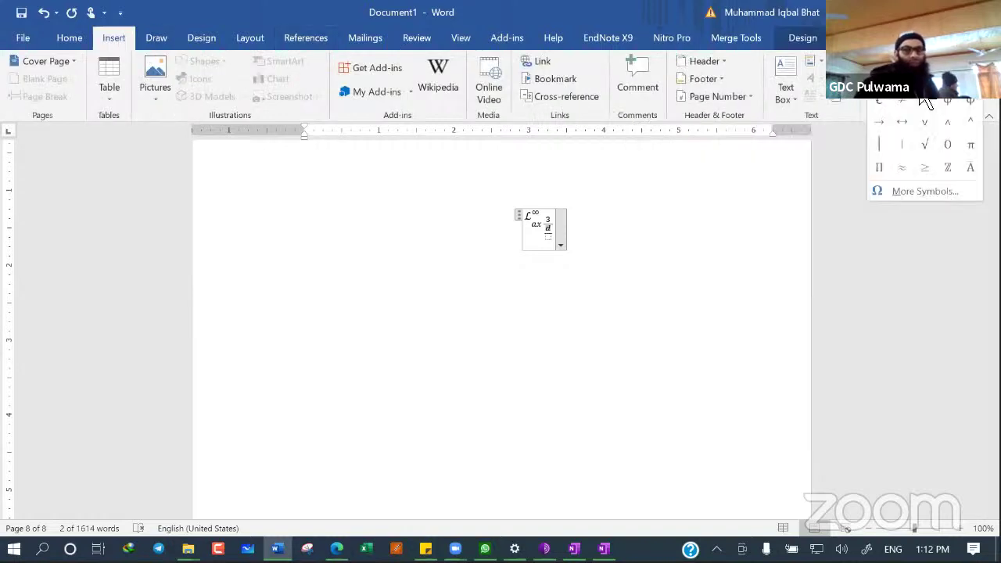
click(923, 192)
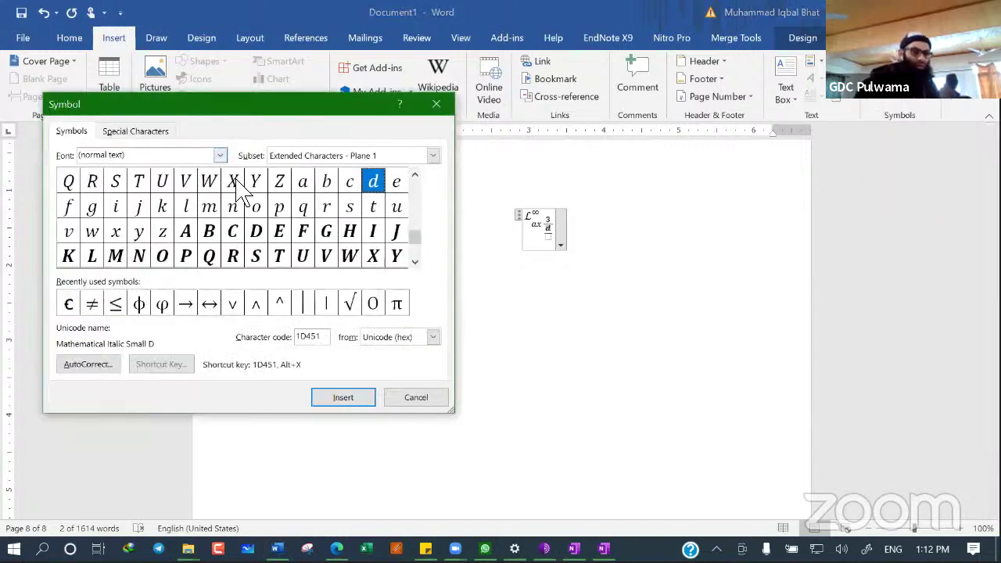
drag(415, 238, 415, 186)
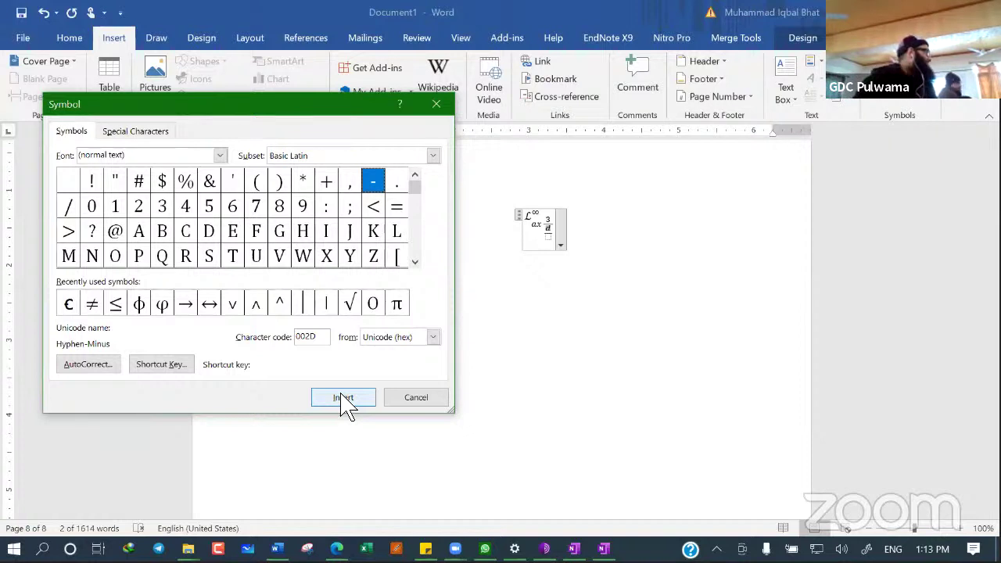
click(422, 399)
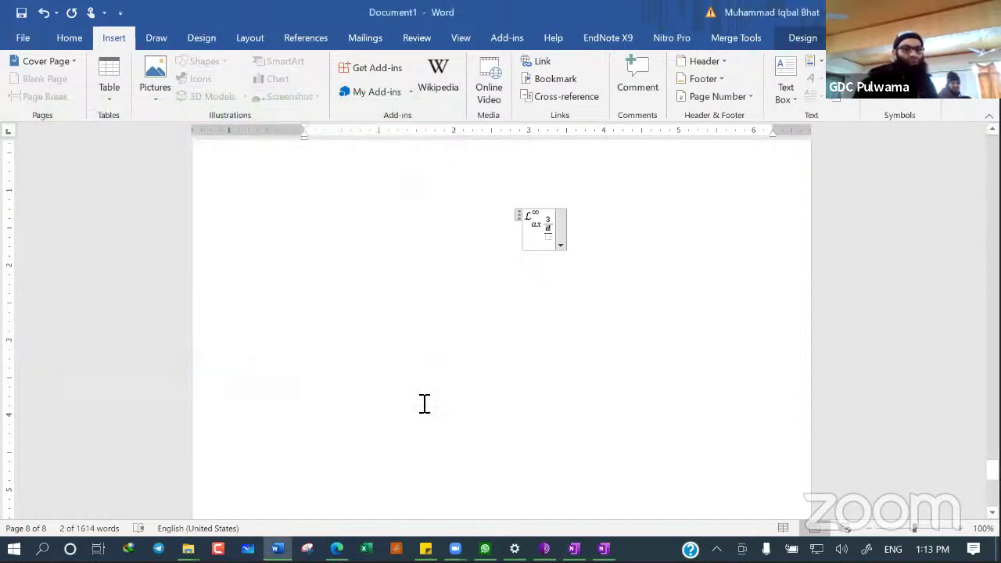
Draw a freehand black-pen ink line across the page below the equation
click(156, 39)
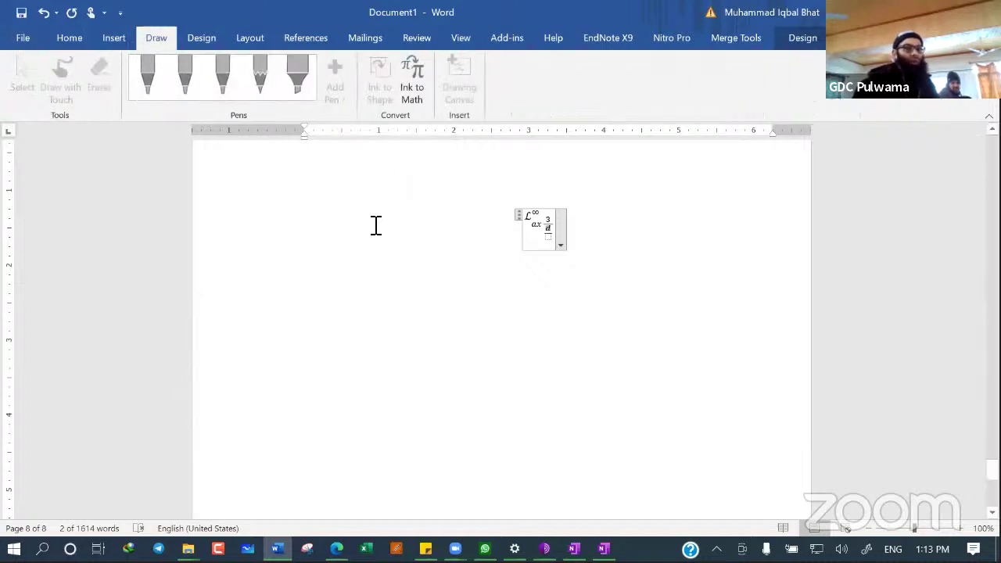
click(359, 264)
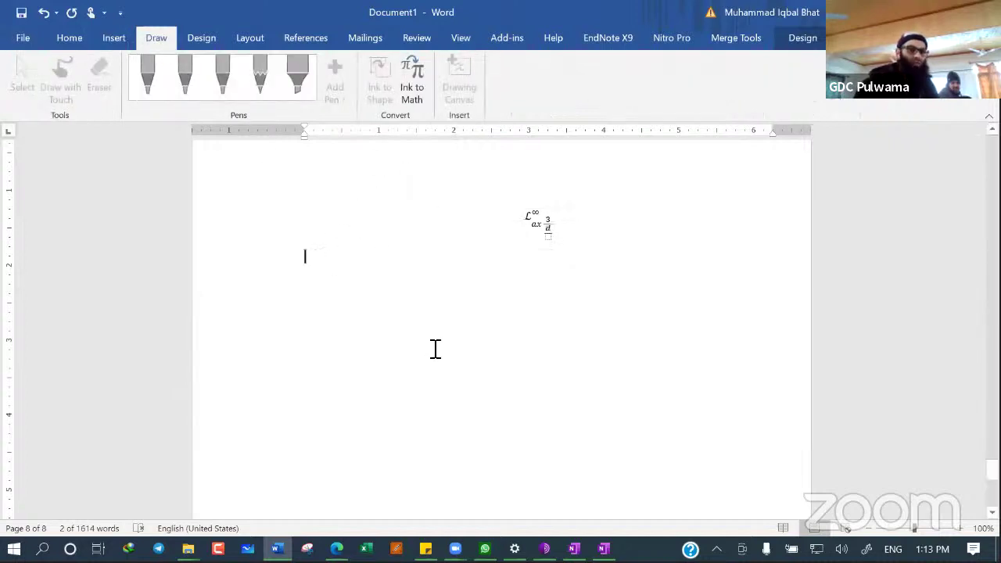
click(147, 75)
mouse_move(286, 222)
mouse_down()
mouse_move(489, 304)
mouse_move(580, 281)
mouse_up()
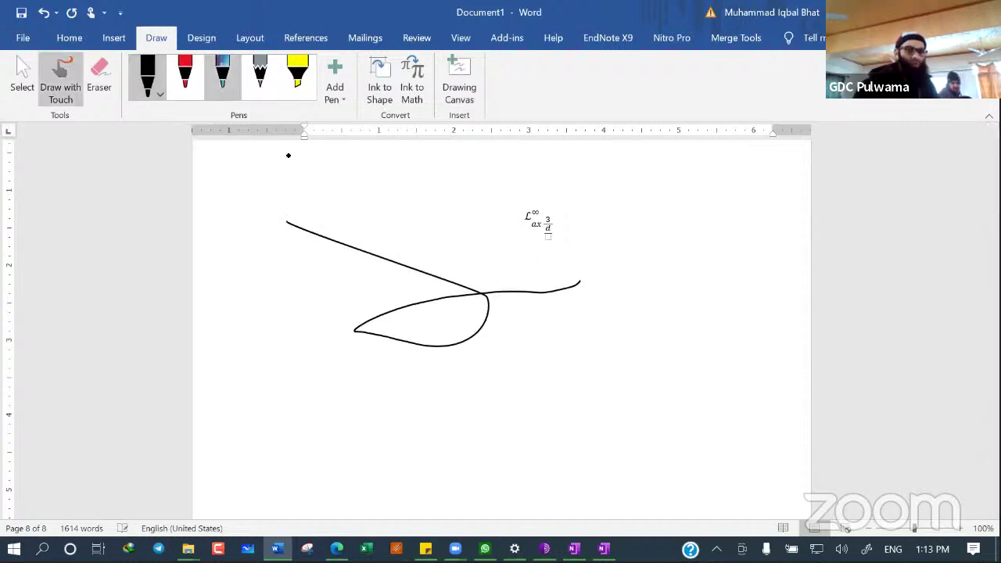
click(201, 39)
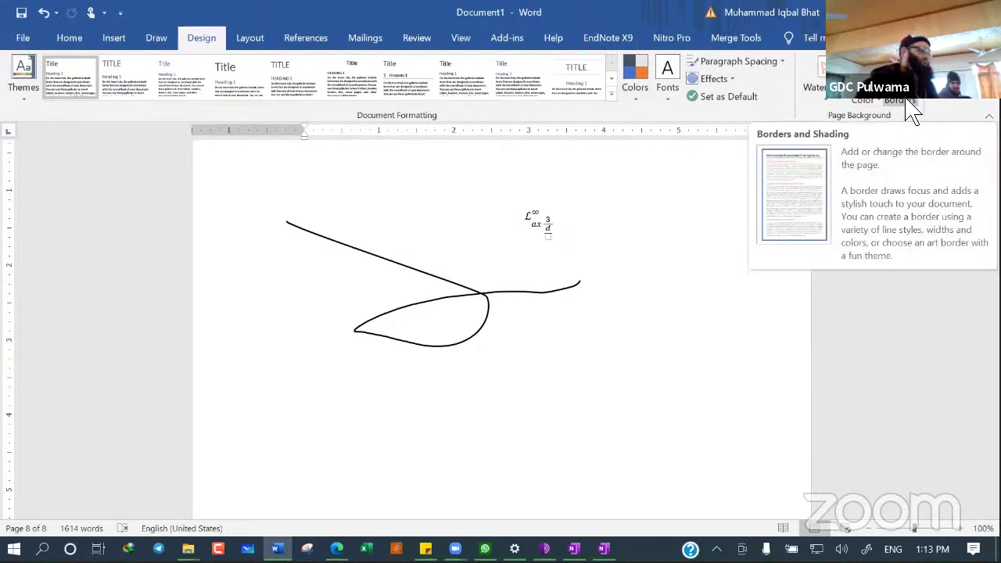
click(258, 44)
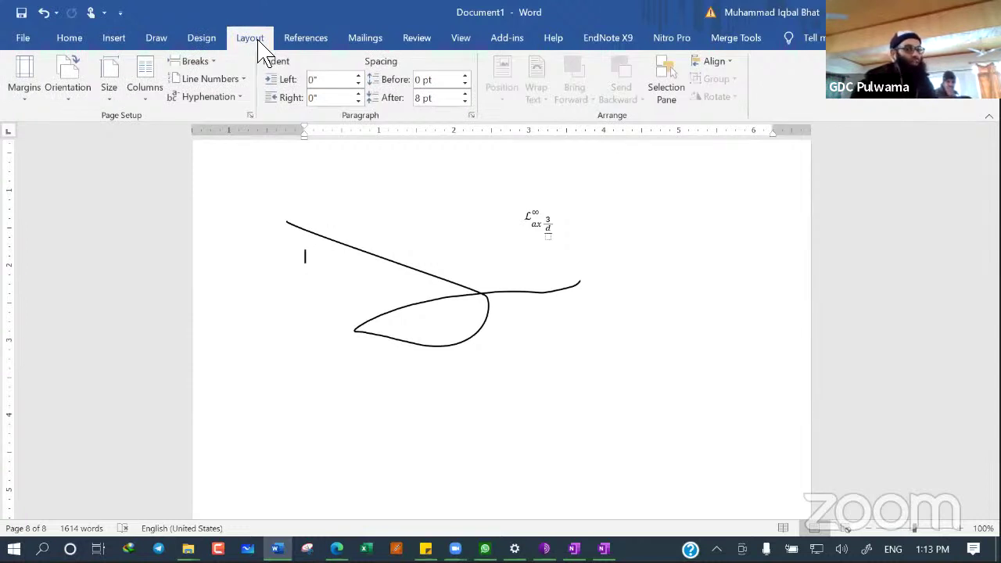
Type 'kljdj;djj', attach an endnote reading 'kdjkjkldjkldj', and start a new line below
click(309, 43)
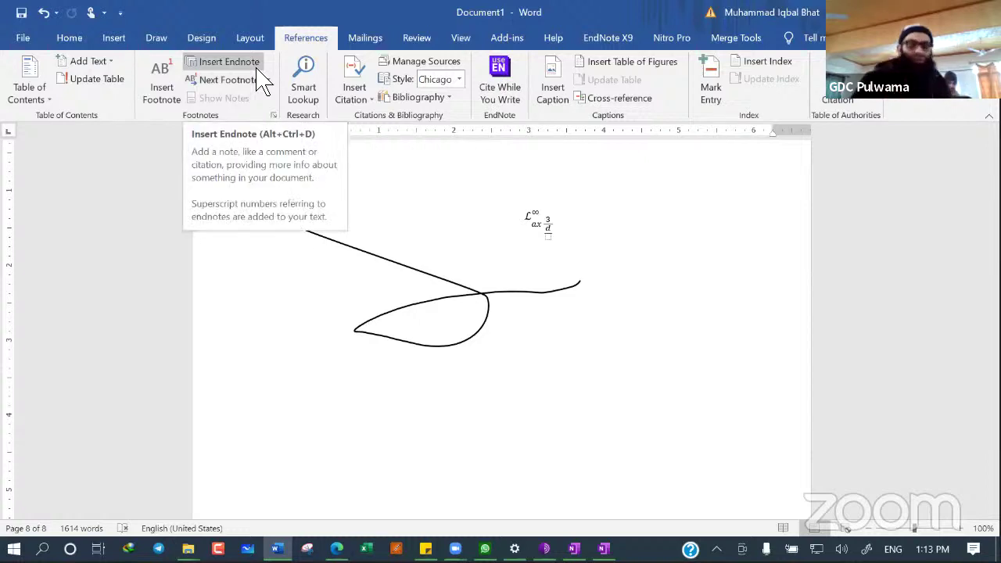
text(kljdj;djj)
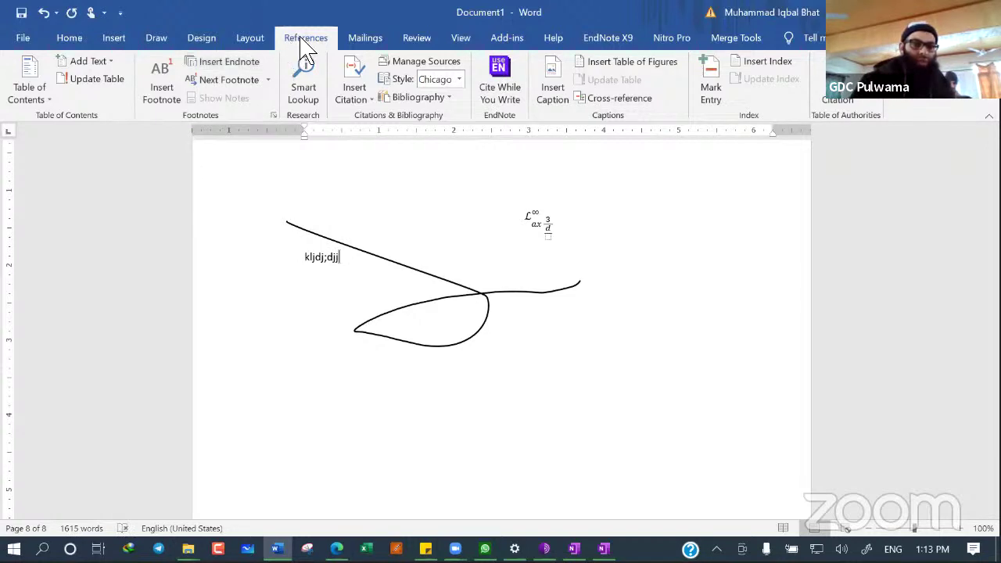
click(237, 66)
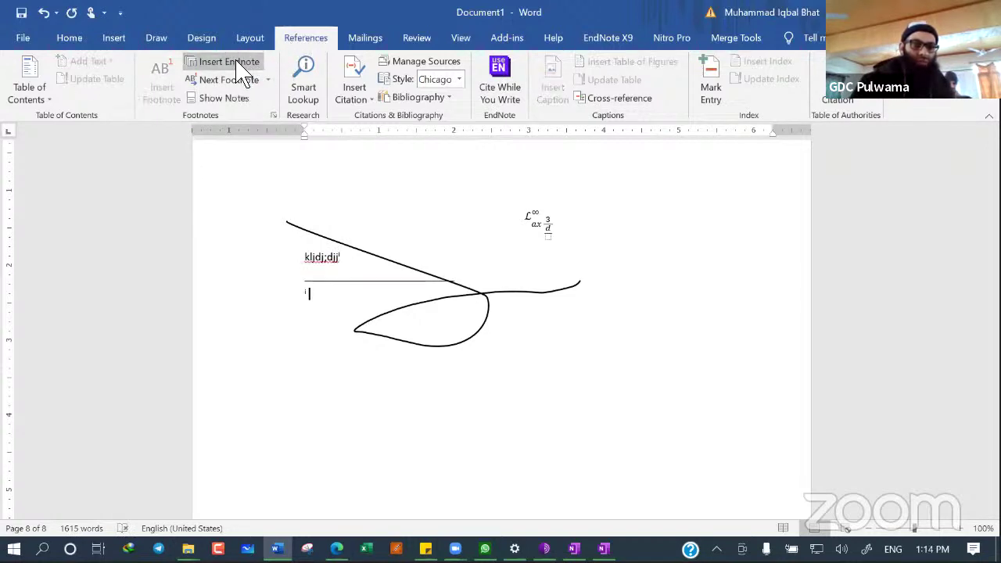
drag(304, 292, 105, 520)
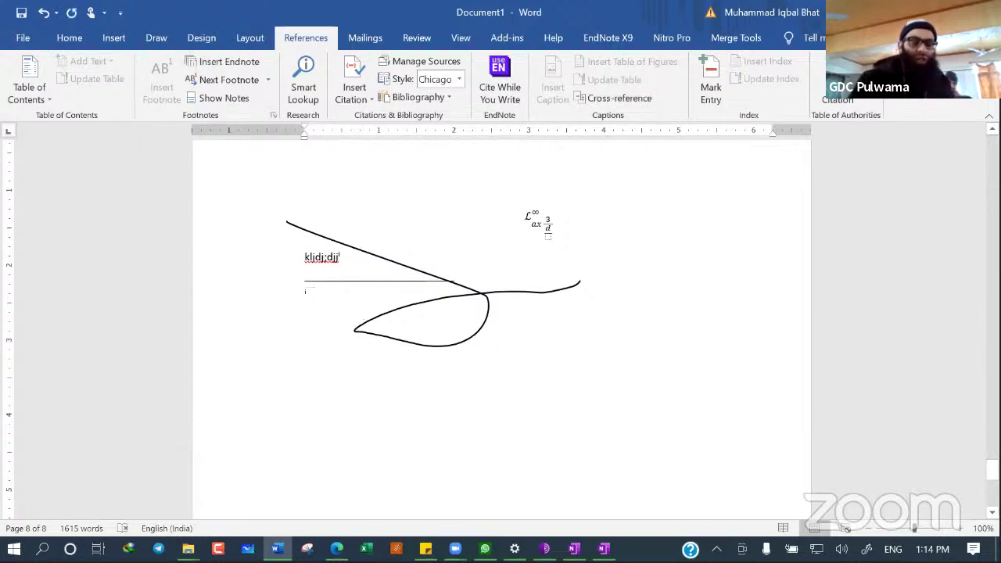
text(kdjkjkldjkldj)
click(350, 259)
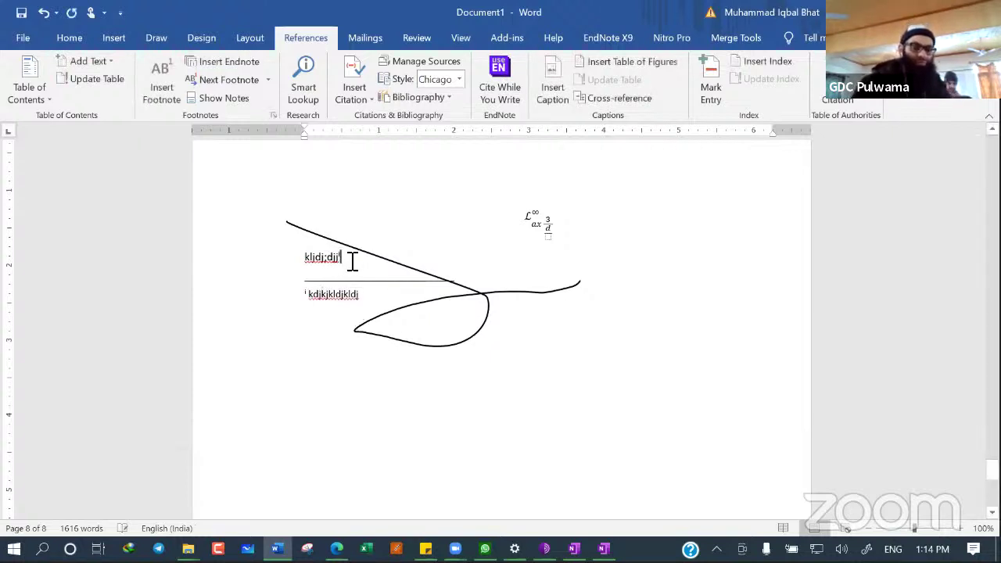
key(Return)
text(kjkl)
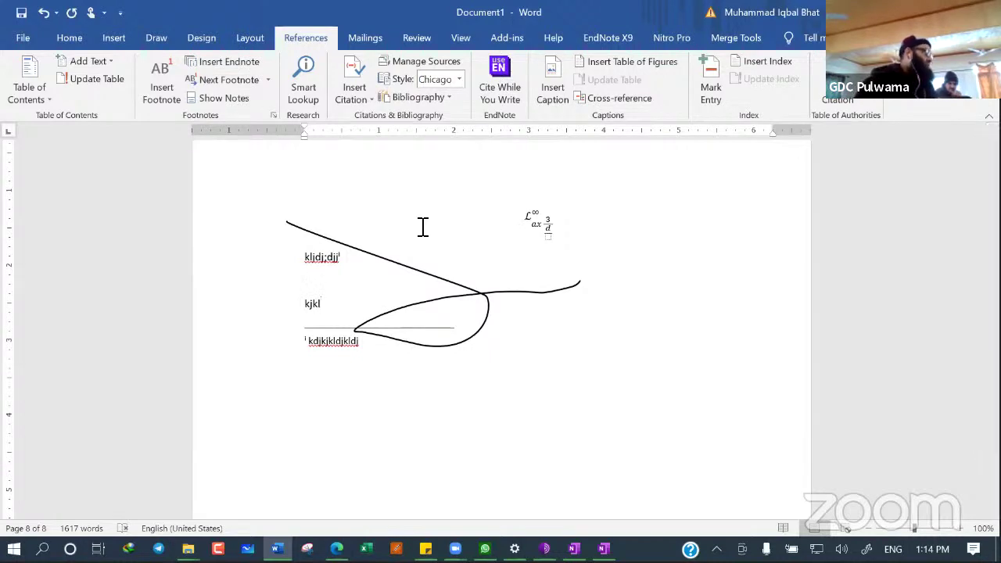
click(613, 41)
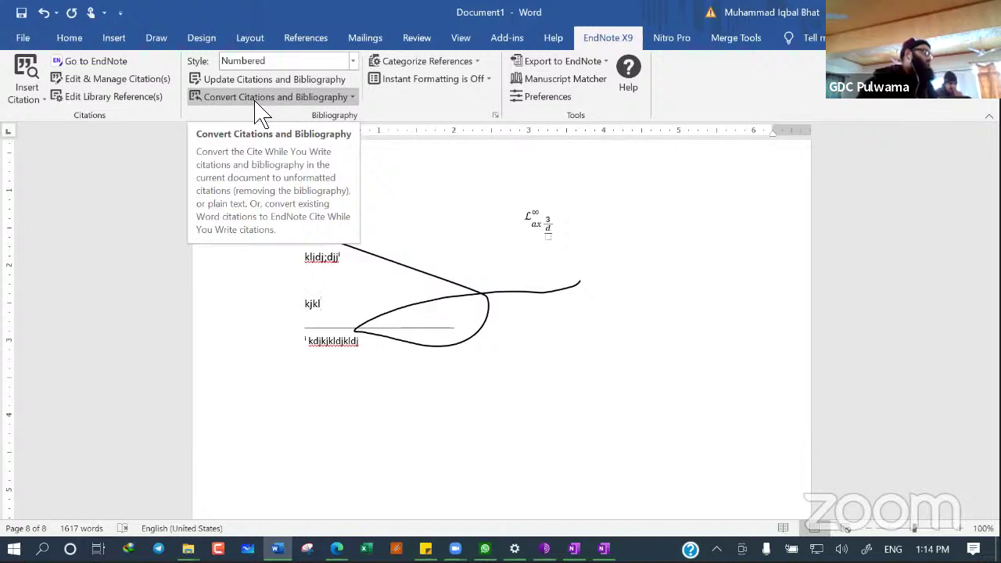
Review the EndNote citation styles, keeping Numbered, and move on to the Mailings tools
click(353, 61)
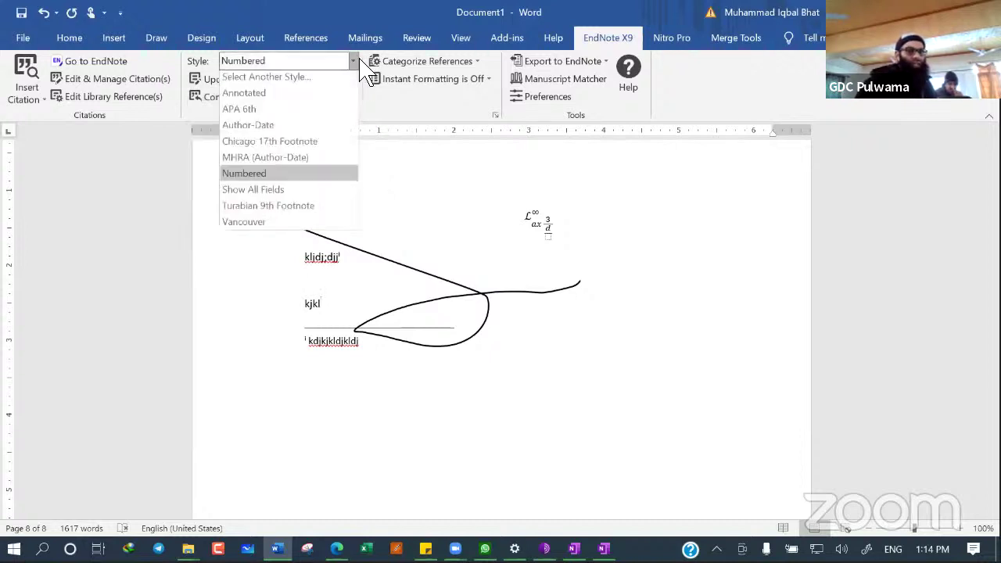
click(507, 280)
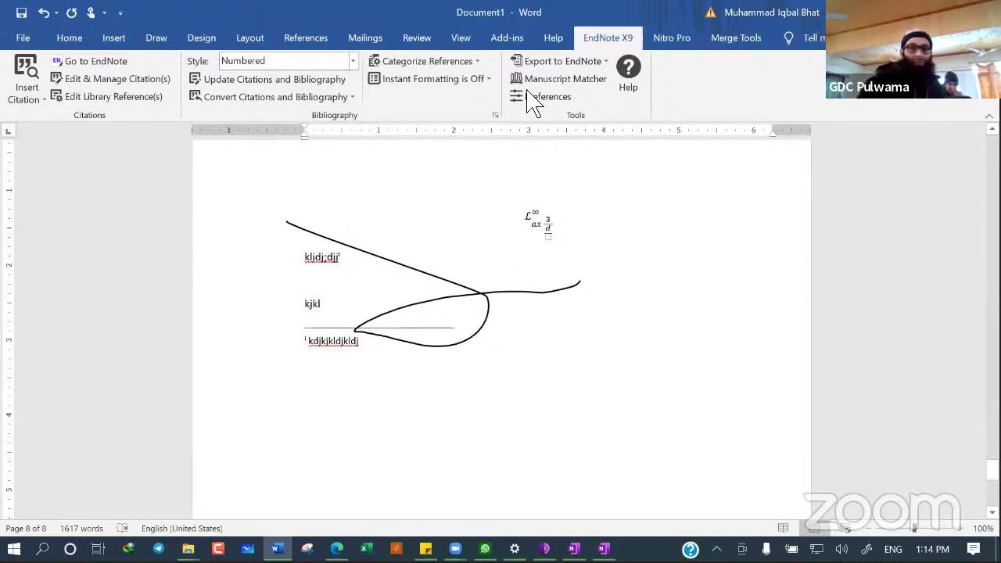
click(366, 38)
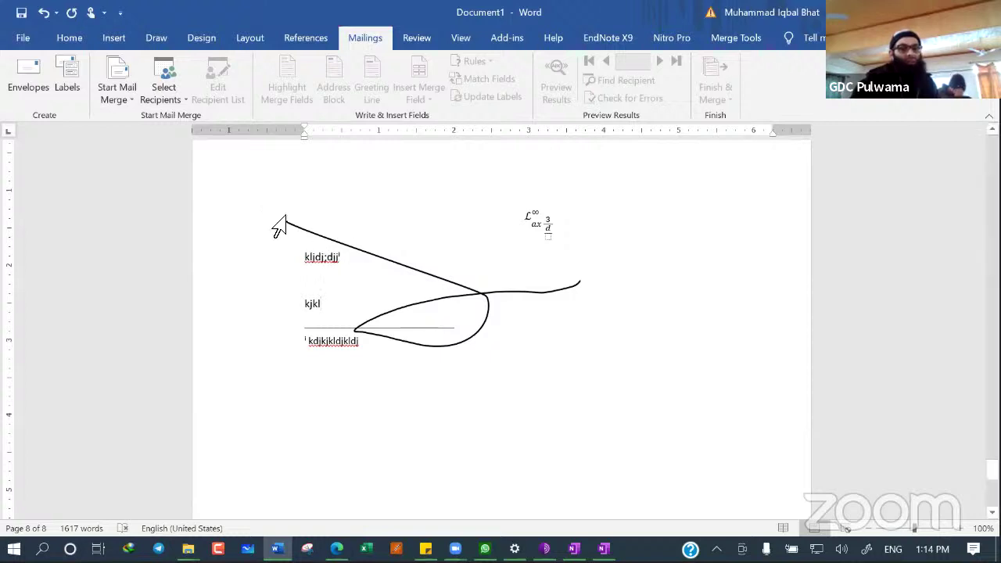
Delete everything on the page and insert the commerce & management Classes image from Downloads
drag(258, 214, 558, 411)
key(Delete)
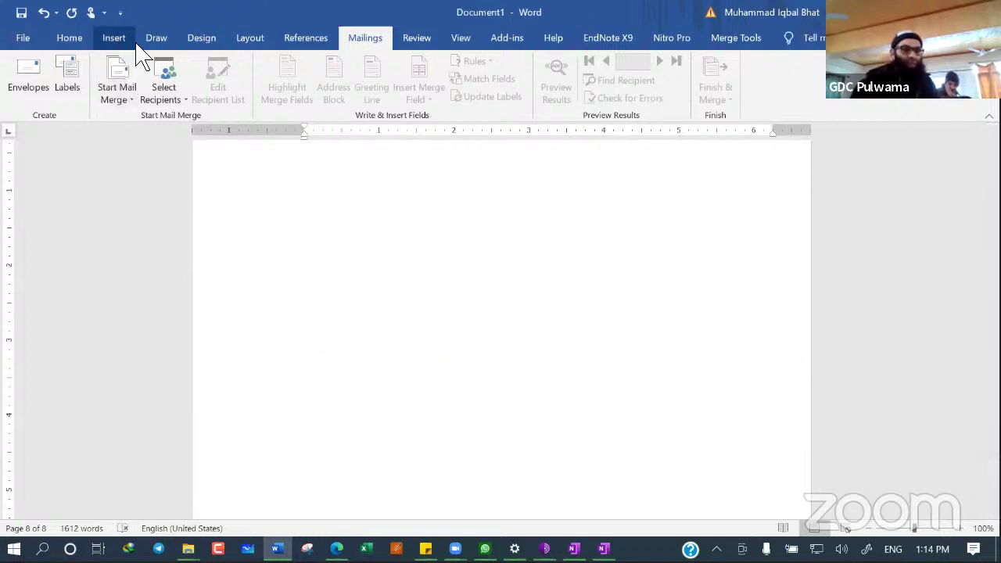
click(113, 37)
click(154, 98)
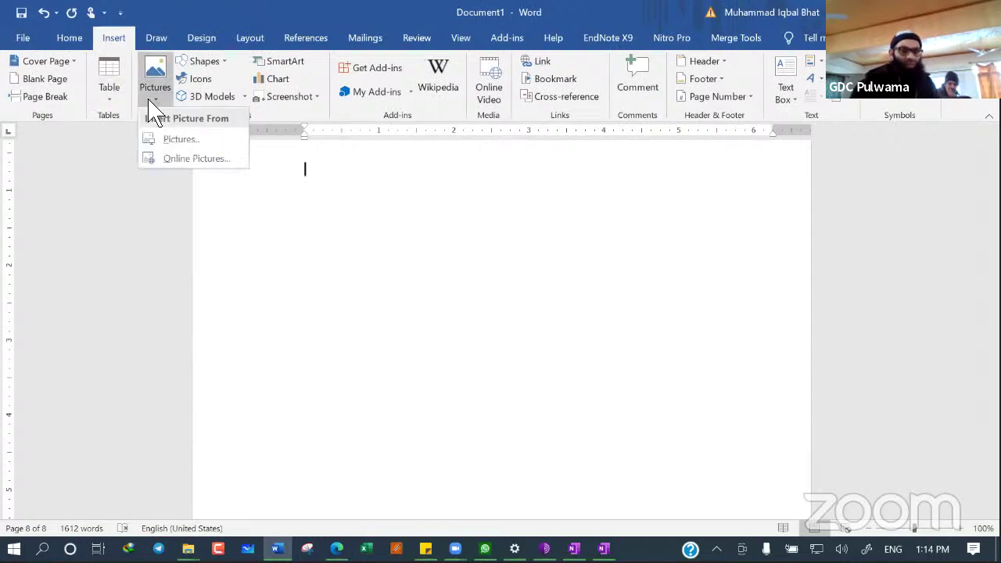
click(183, 142)
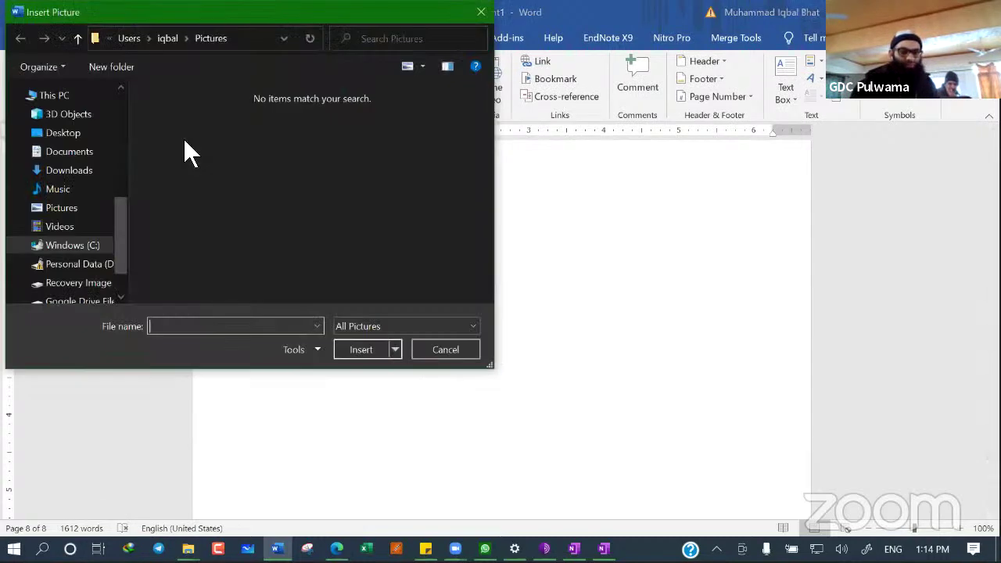
click(76, 176)
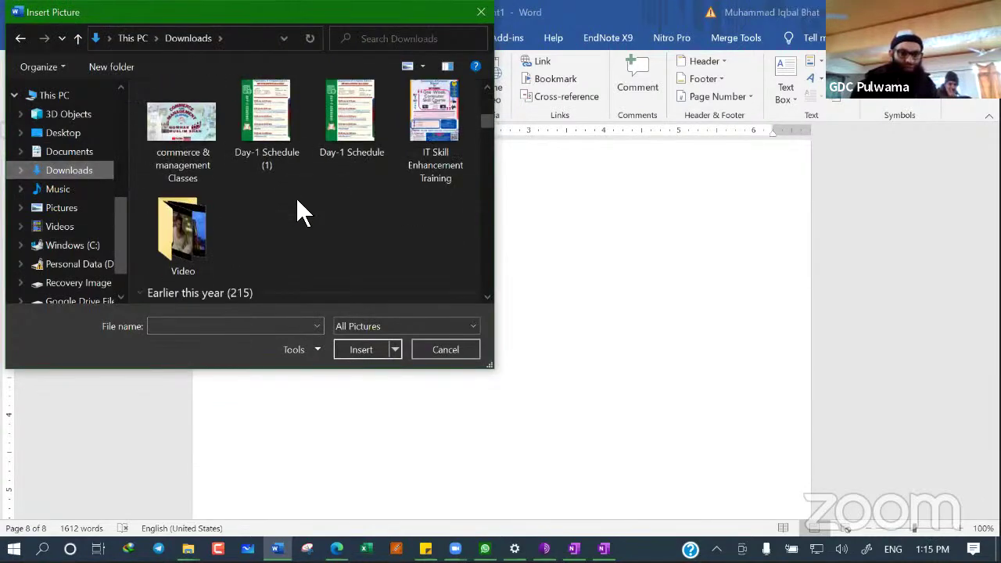
double_click(196, 144)
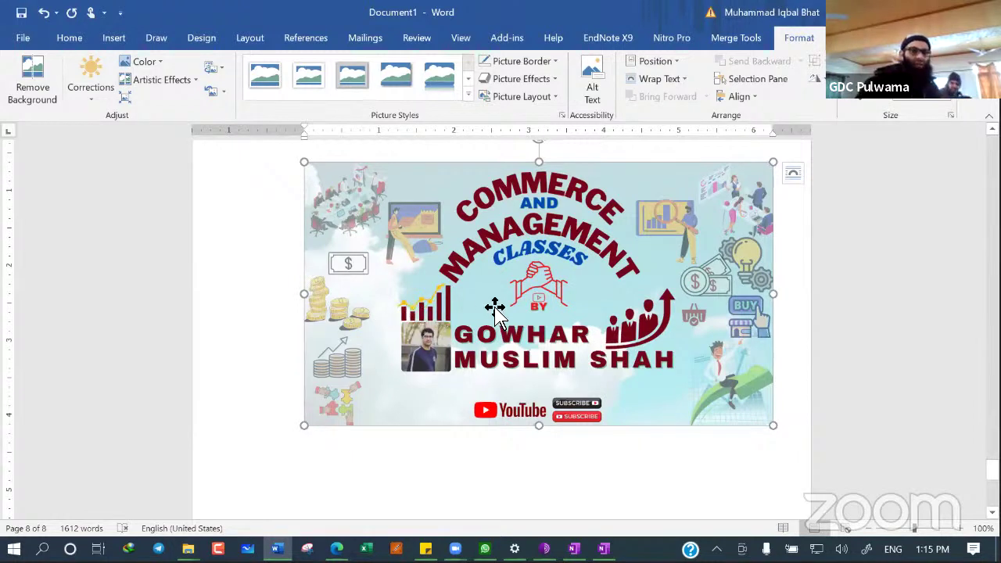
click(364, 41)
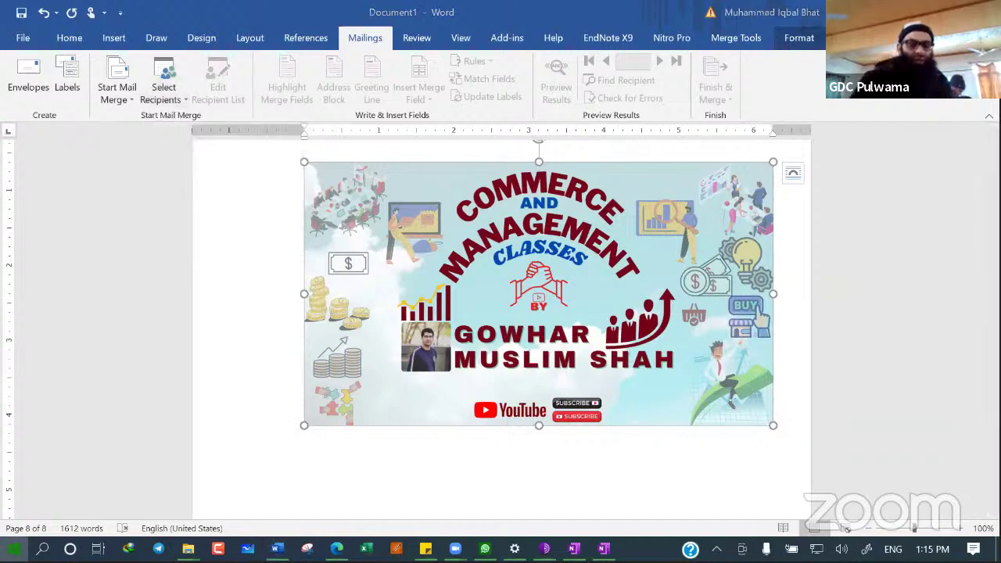
Launch Excel and create a new blank workbook
click(14, 549)
text(excel)
key(Return)
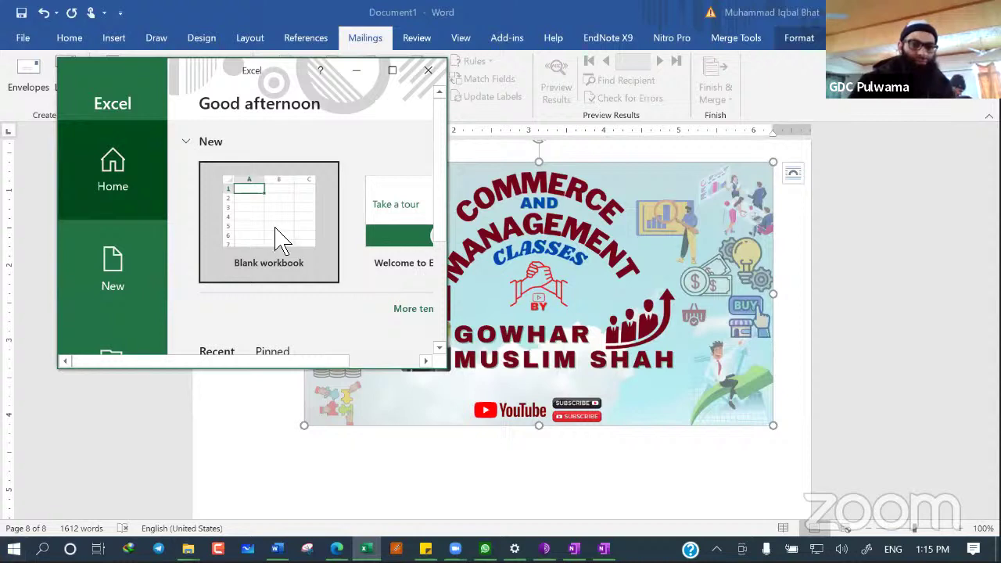
click(397, 73)
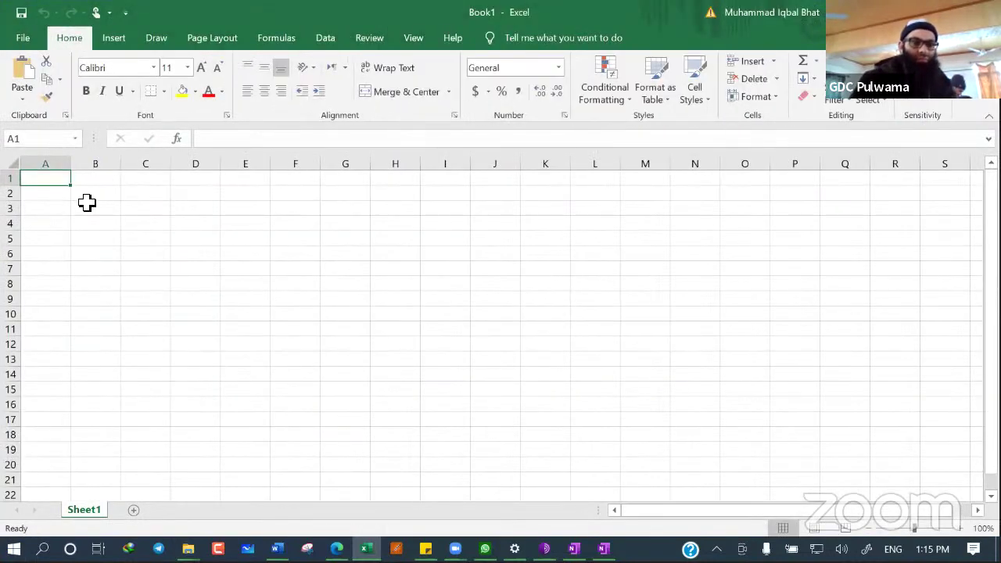
Enter the headers Name of the Participant, Instutution and Grade in A1:C1
text(Name of the Participant)
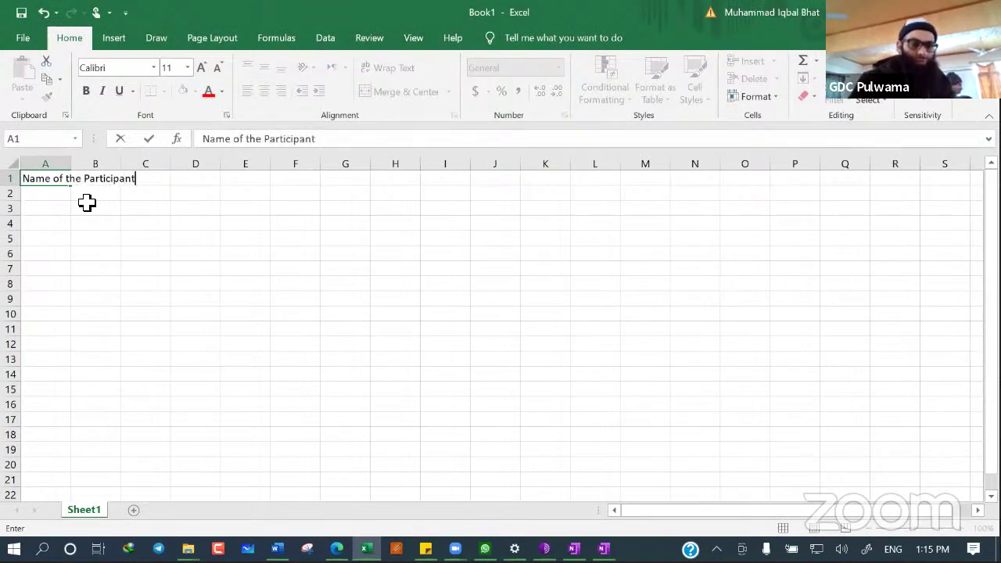
key(Tab)
text(IN)
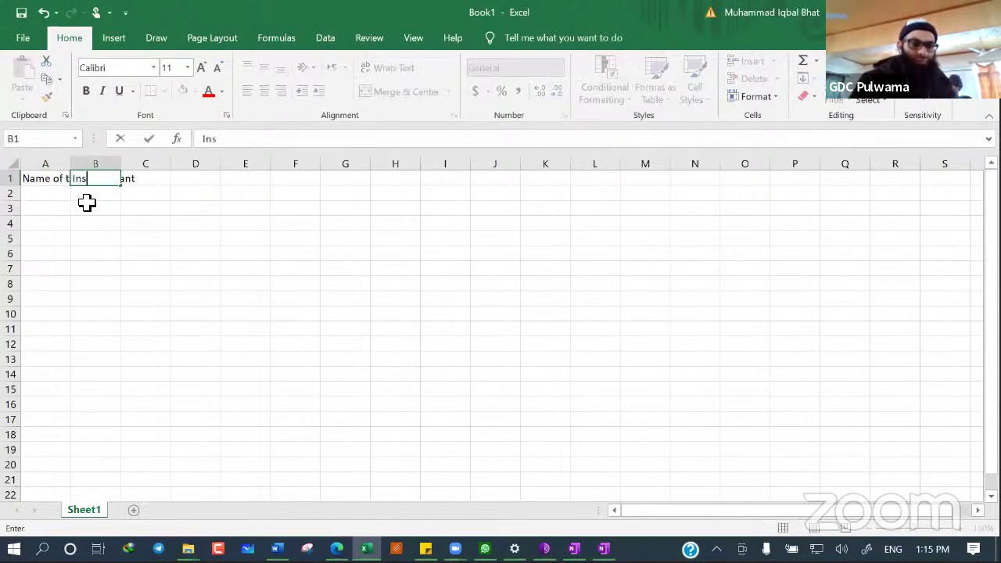
text(ion)
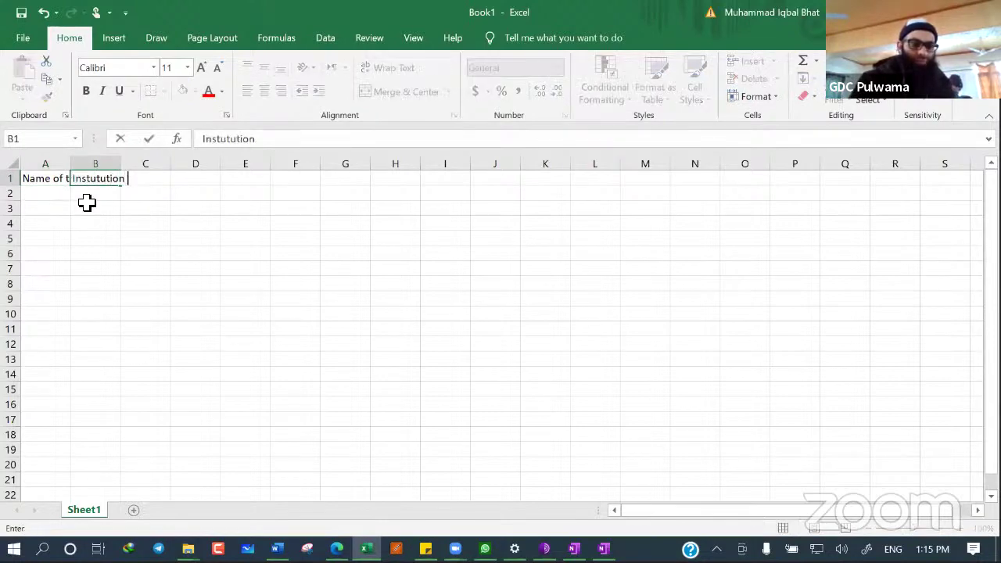
key(Tab)
text(Gra)
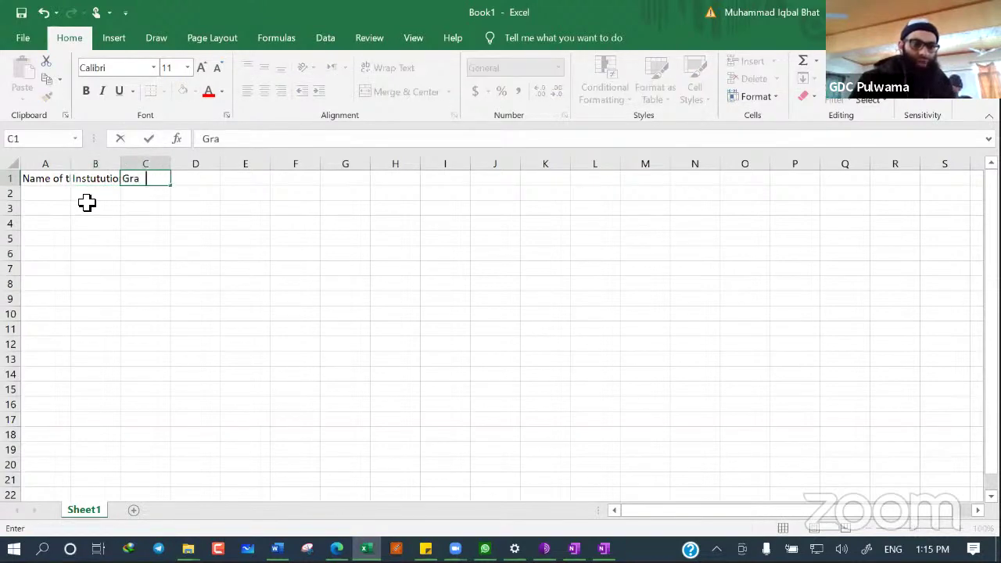
text(de)
key(Return)
Fill in placeholder names and institutions for three rows, grading the first two A and B
text(kdjkl)
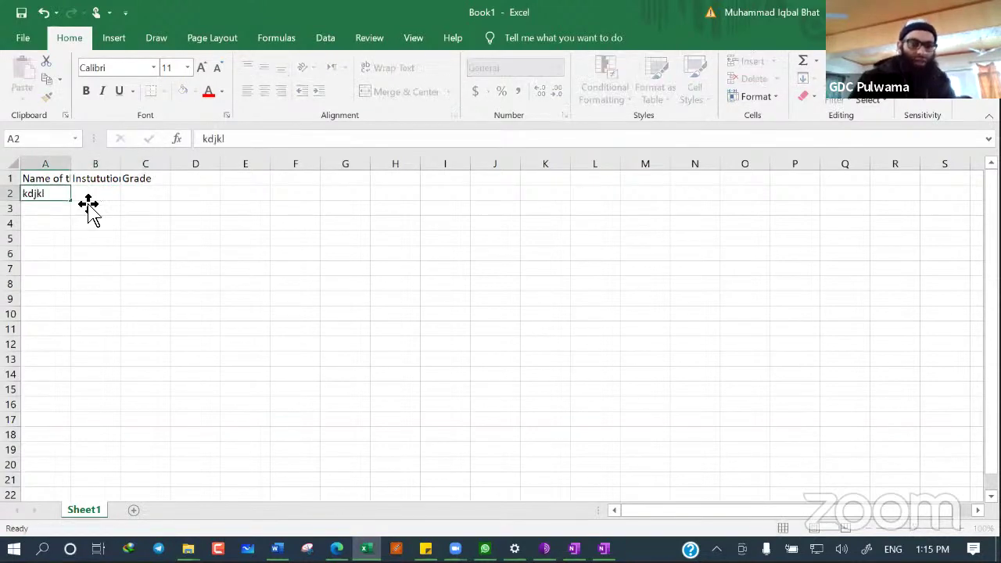
key(Tab)
text(dlkjdklj)
key(Tab)
text(A)
key(Return)
key(Tab)
text(ld)
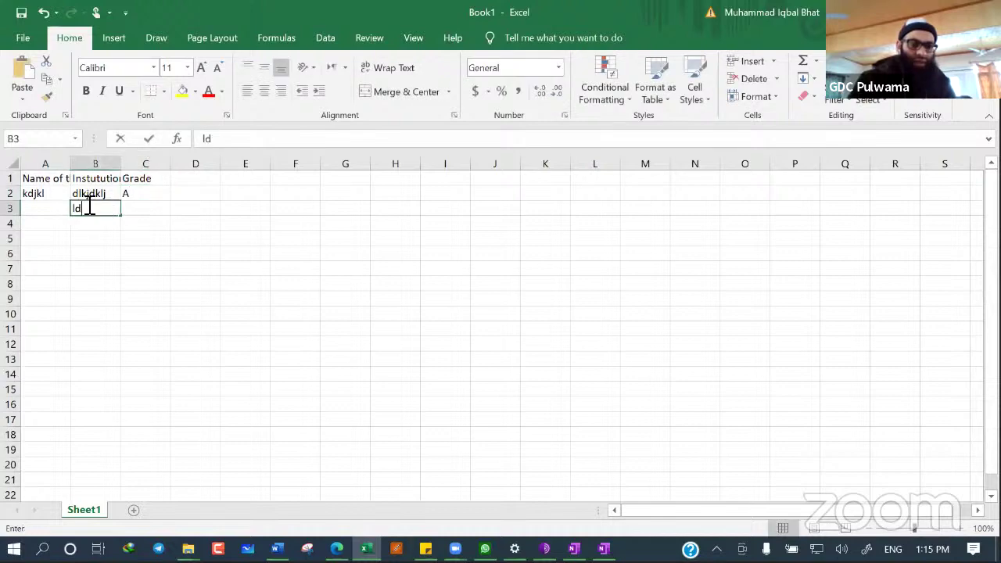
text(jlkj)
key(shift+Tab)
text(dkjl)
key(Tab)
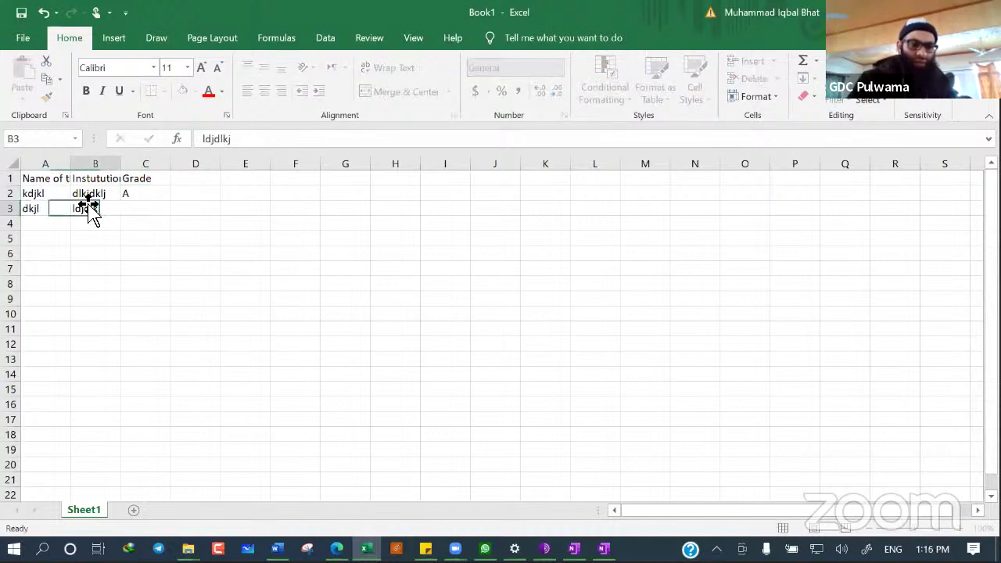
key(Tab)
text(B)
key(Return)
text(lkdjklj)
key(Tab)
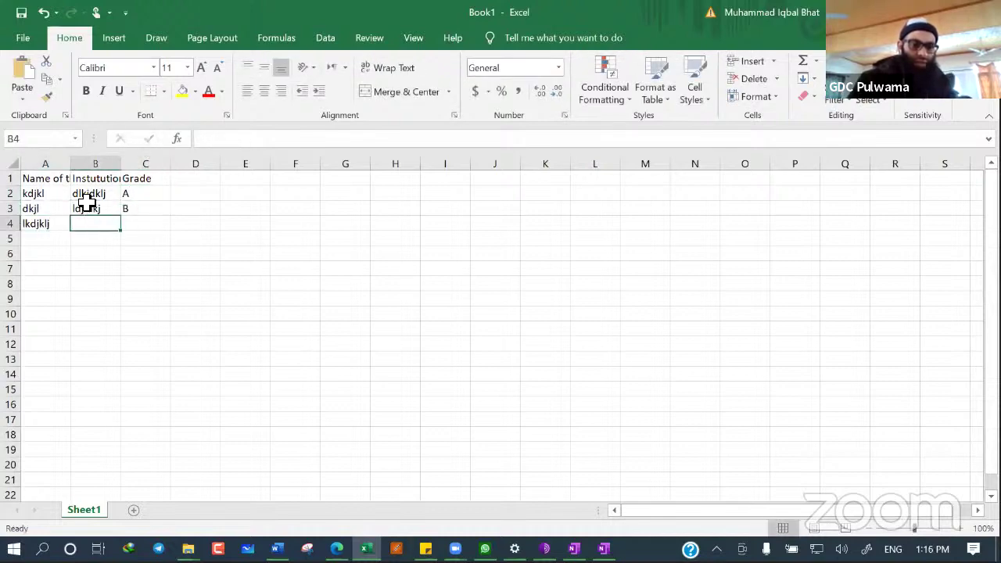
text(ljdkldj)
key(Tab)
Grade the third row C, save the workbook to the Desktop as 'source', and select A2:C4
text(C)
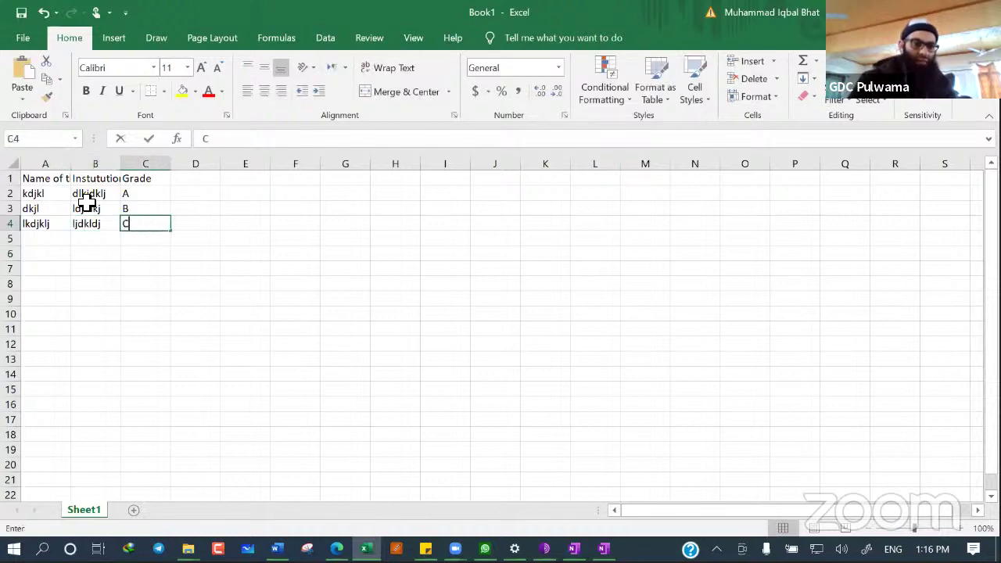
click(23, 38)
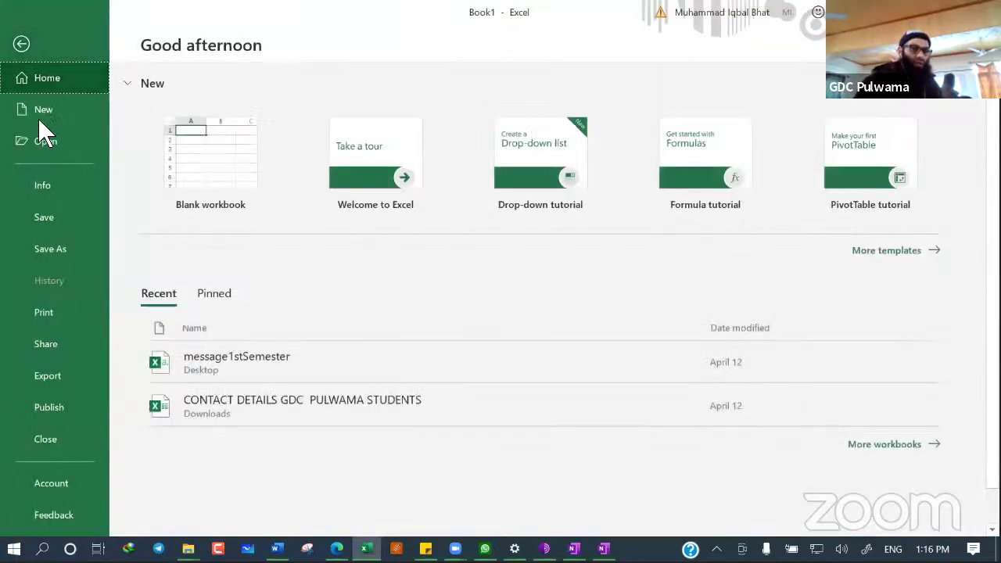
click(60, 221)
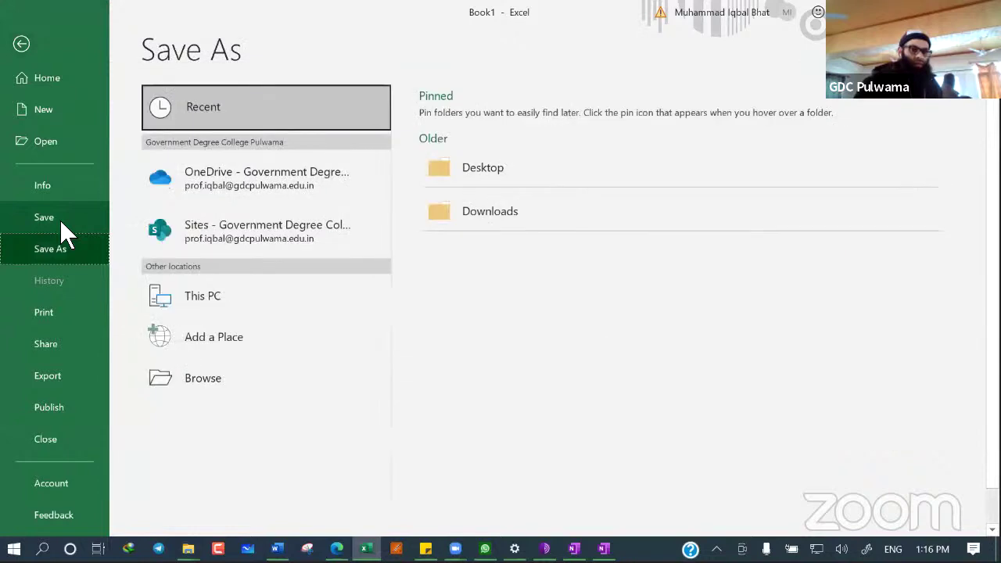
click(248, 293)
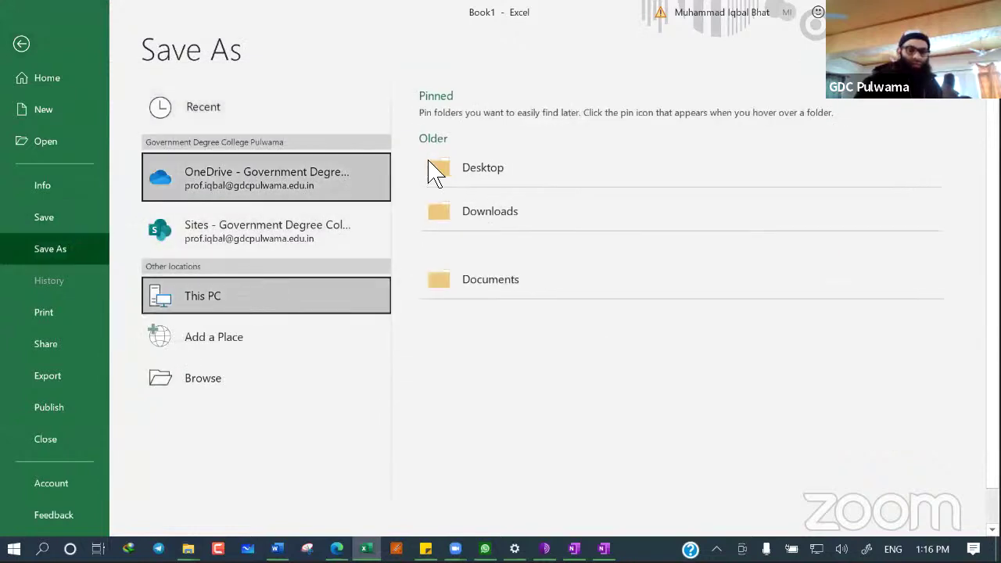
click(482, 160)
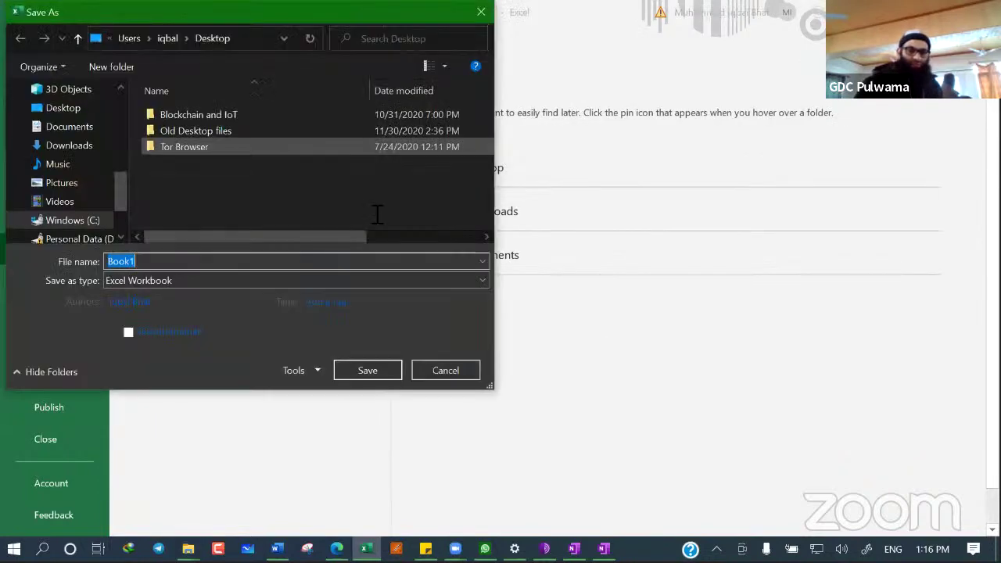
text(s)
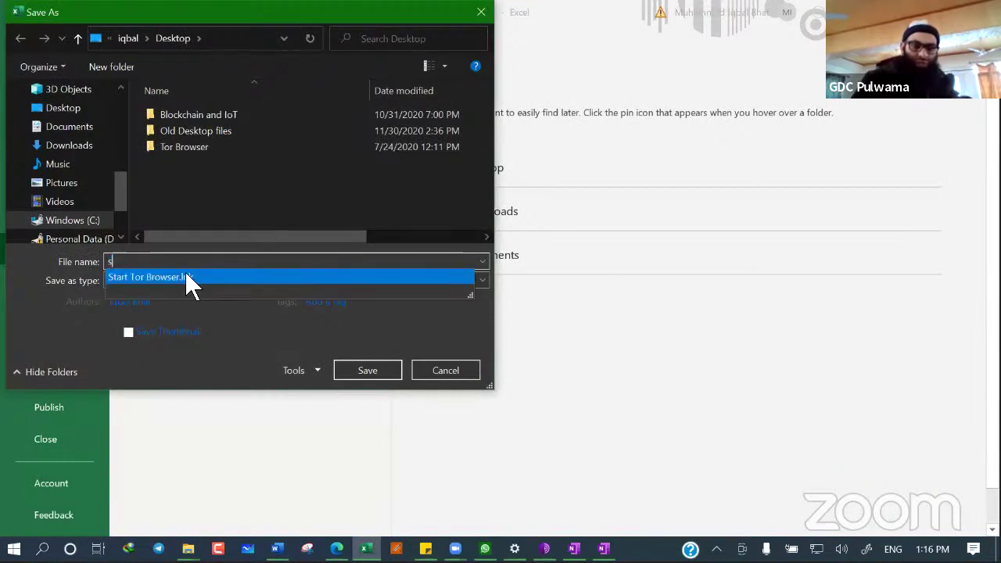
text(oruce)
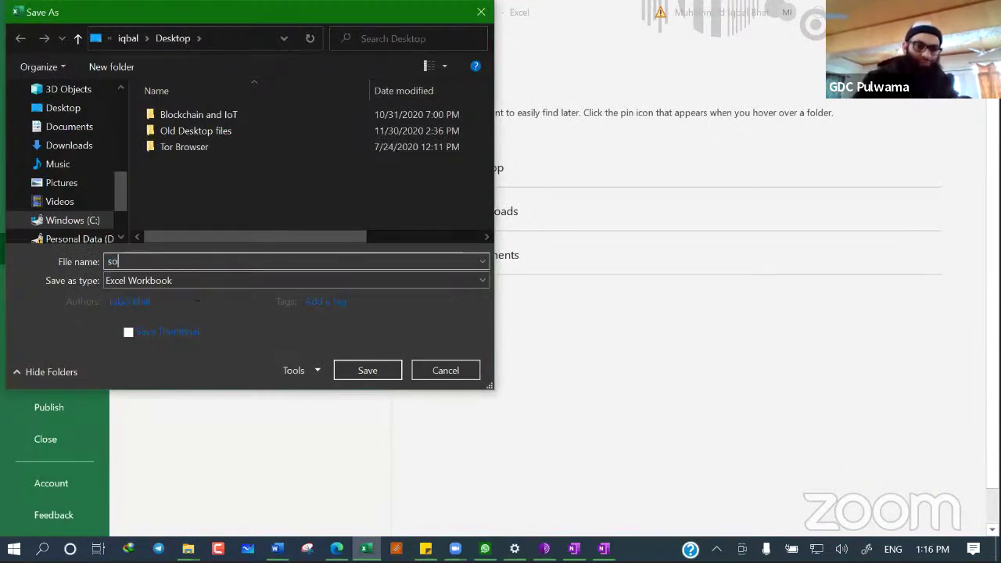
key(Return)
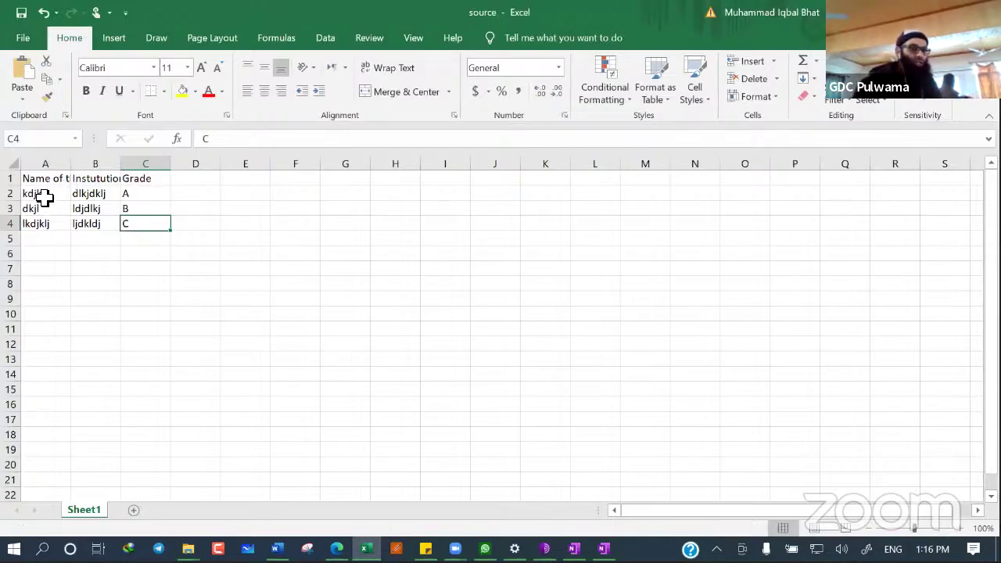
drag(43, 195, 151, 227)
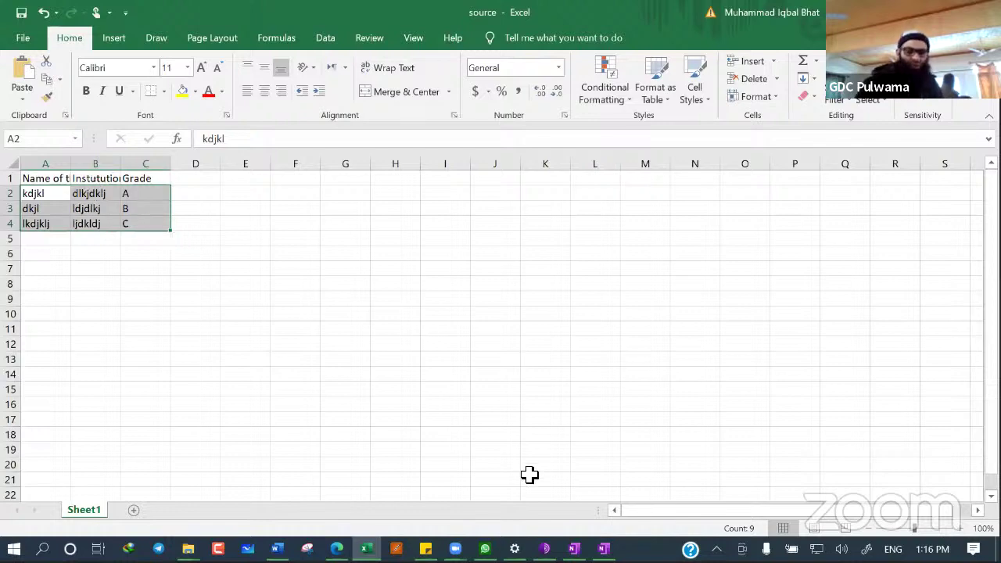
Use Sheet1$ of the Desktop 'source' workbook, with header row, as the mail merge recipient list
click(365, 548)
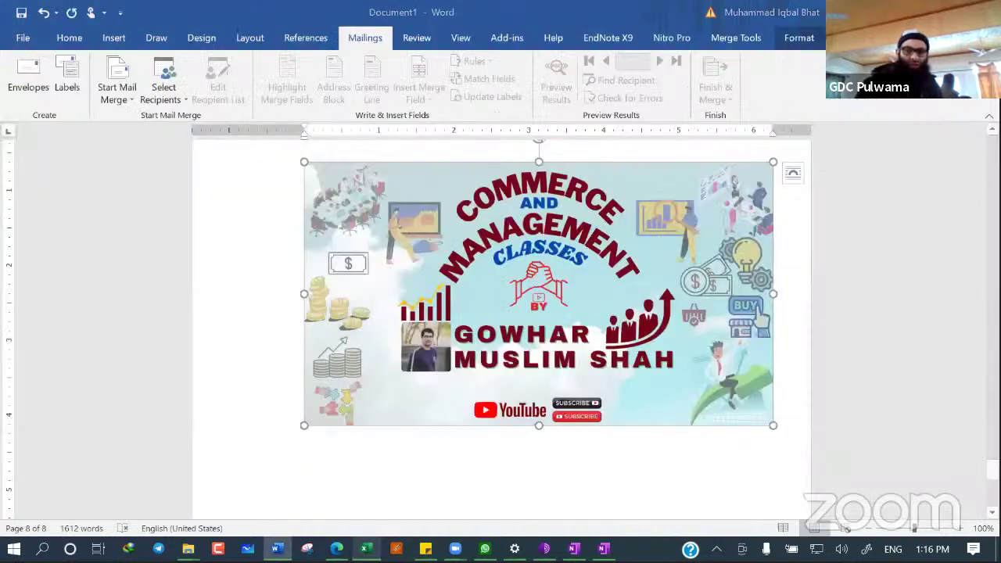
key(alt+Tab)
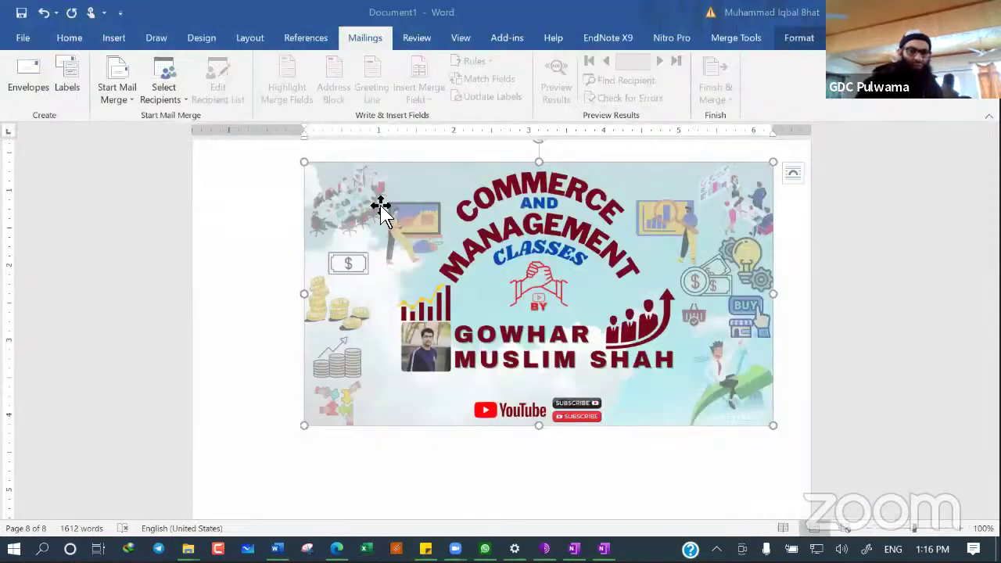
click(179, 115)
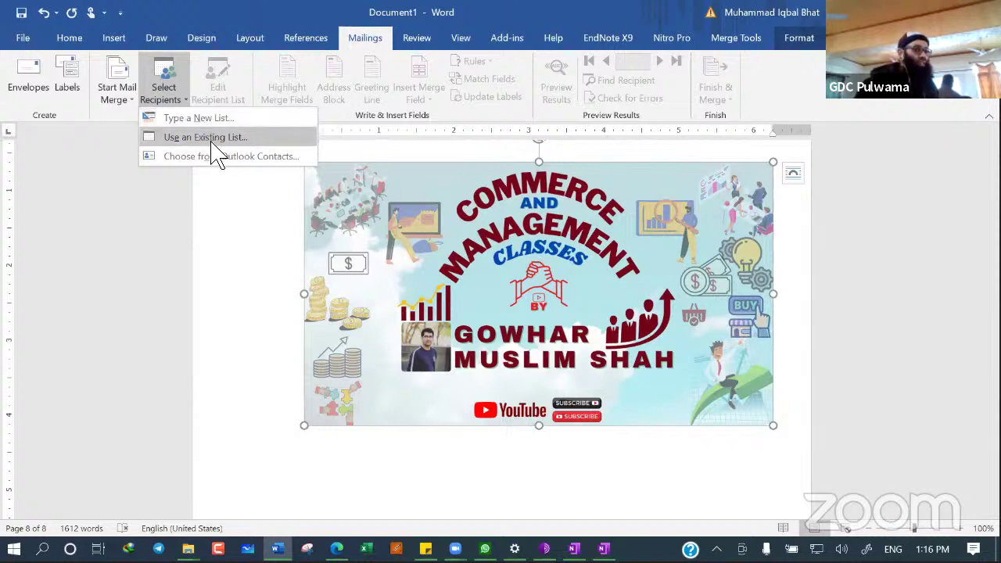
click(211, 139)
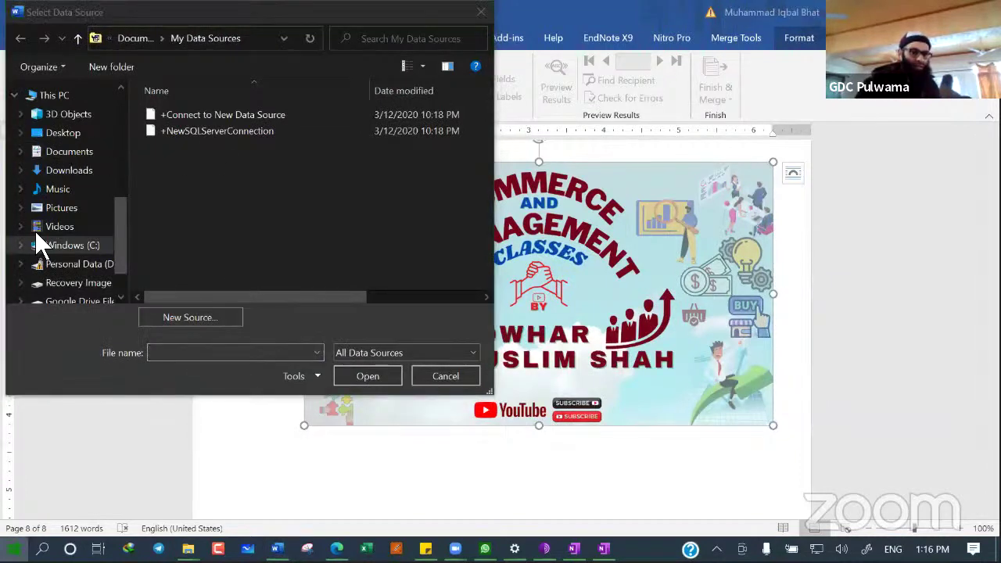
key(super)
key(Escape)
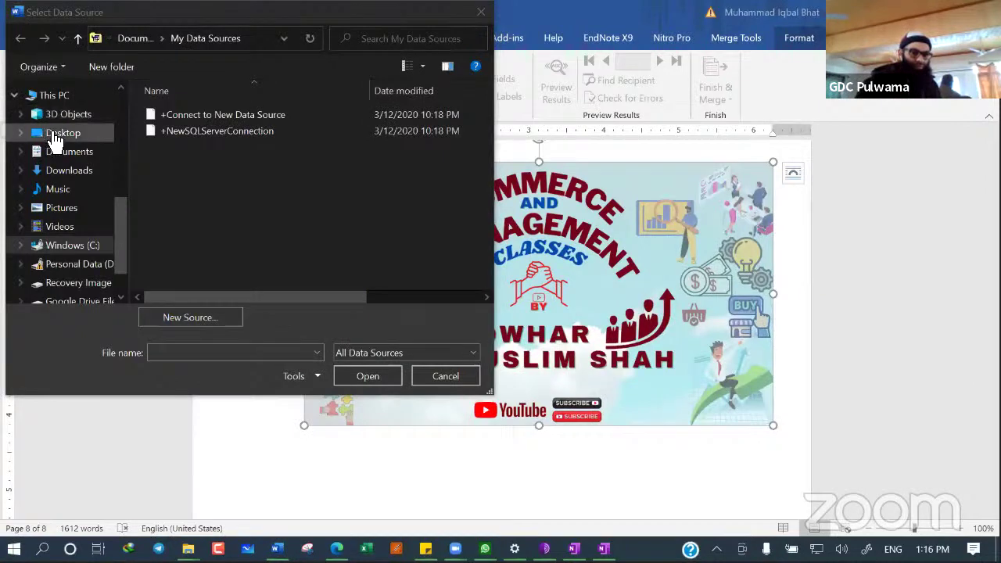
click(54, 133)
click(174, 211)
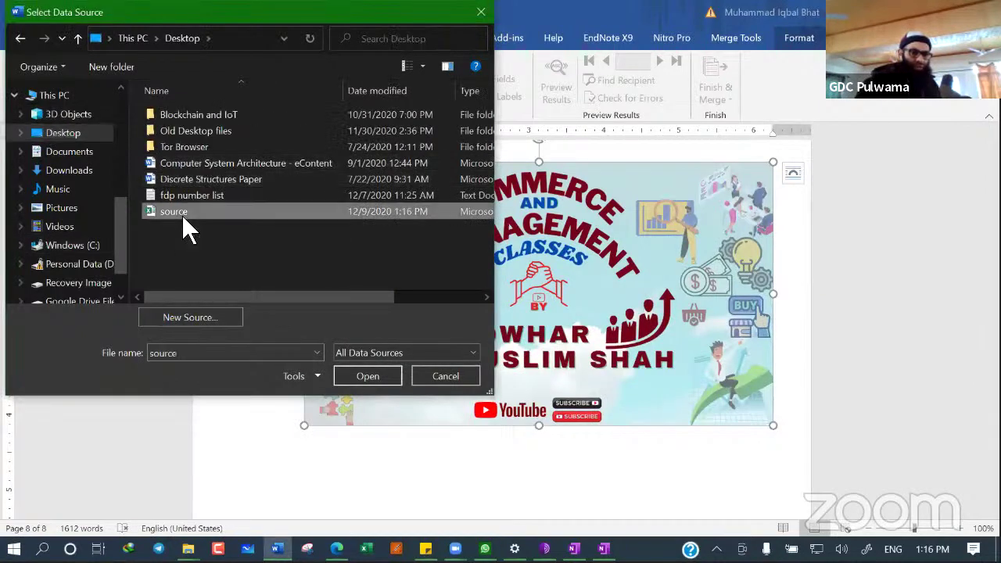
click(367, 375)
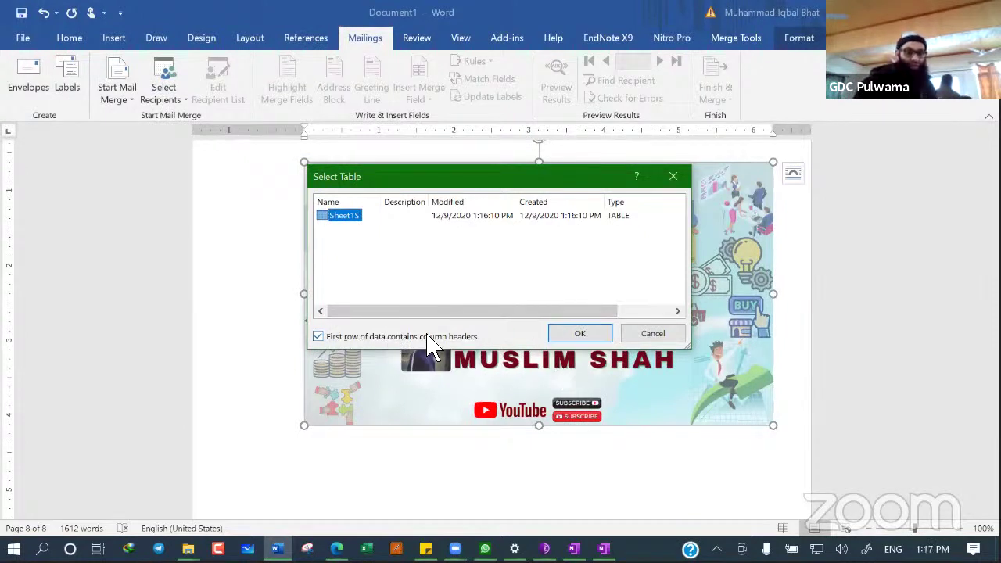
click(561, 334)
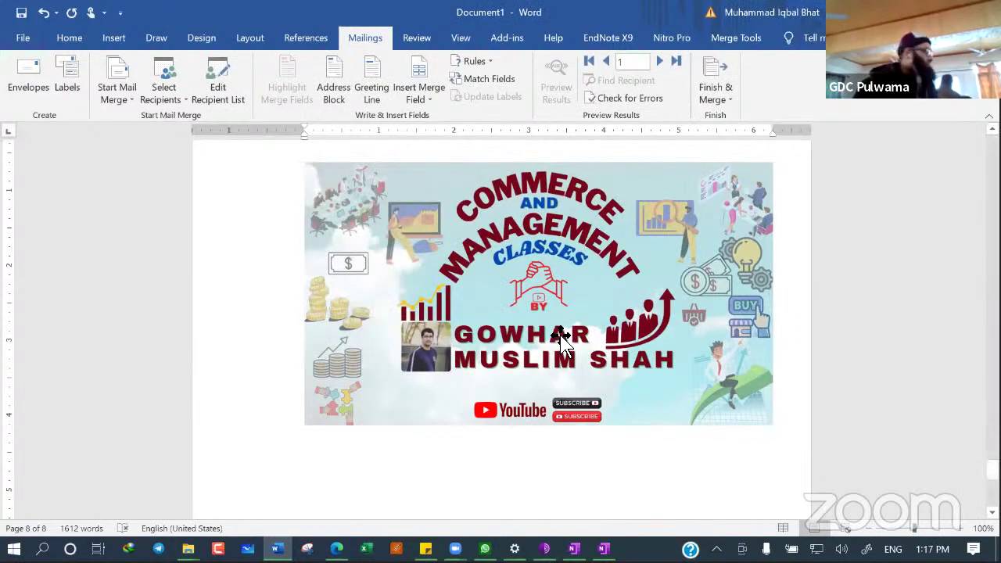
Check the available merge fields, then insert a simple text box into the page
click(431, 98)
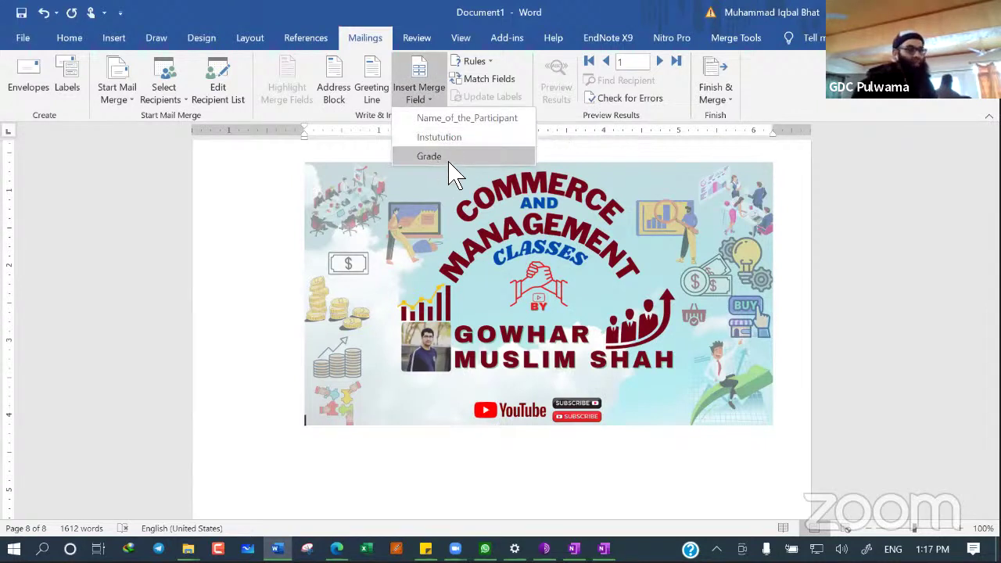
key(Escape)
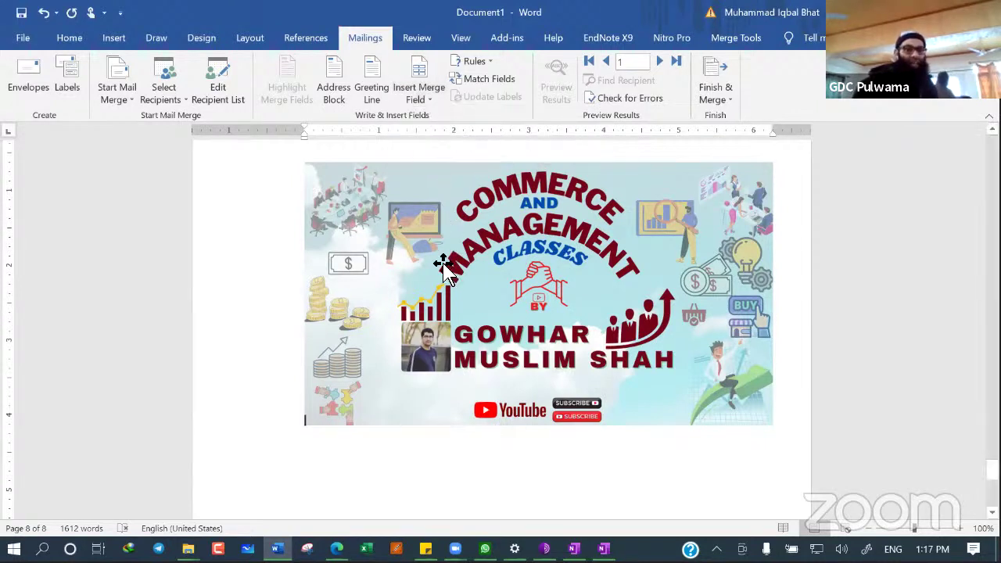
click(69, 38)
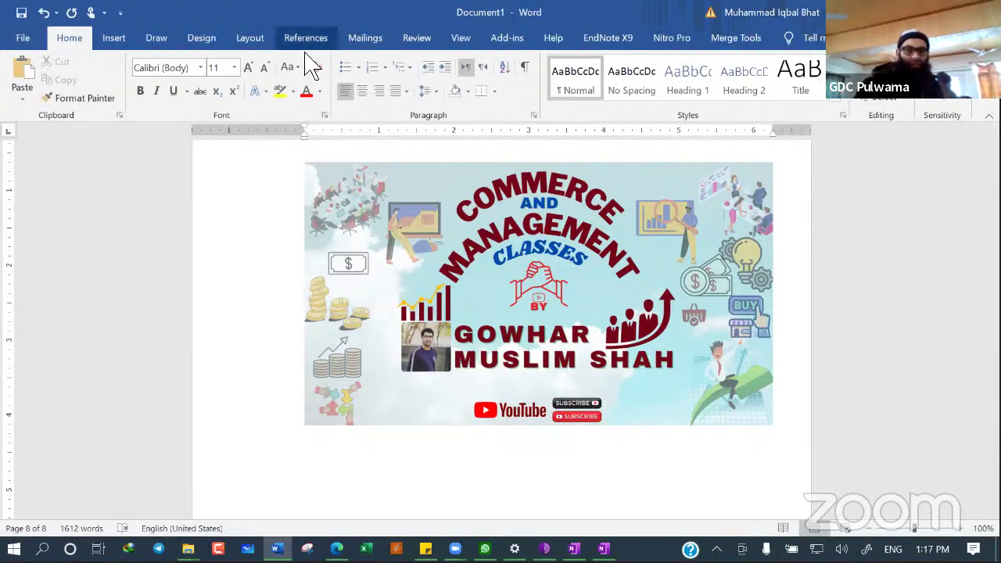
click(116, 40)
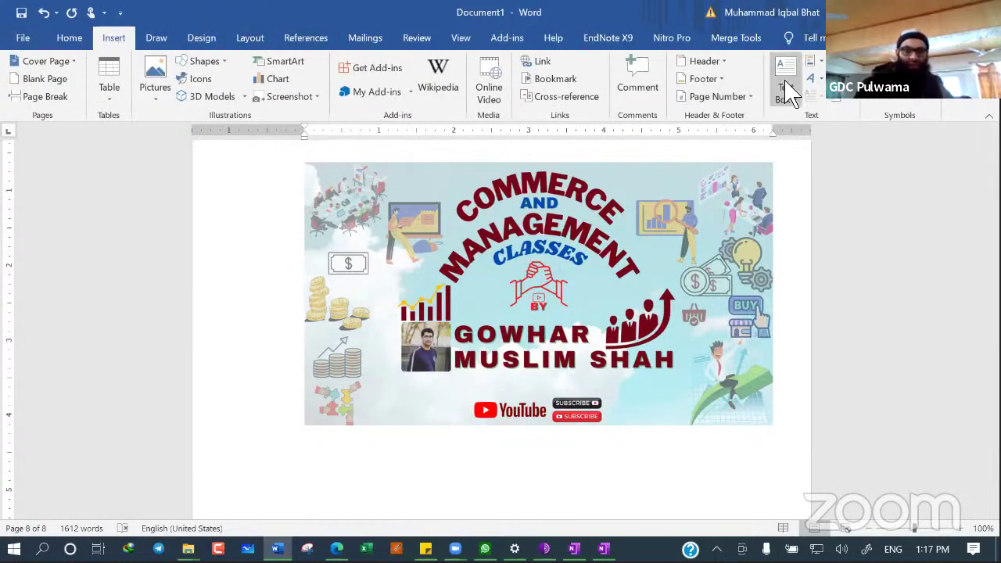
click(784, 88)
click(719, 172)
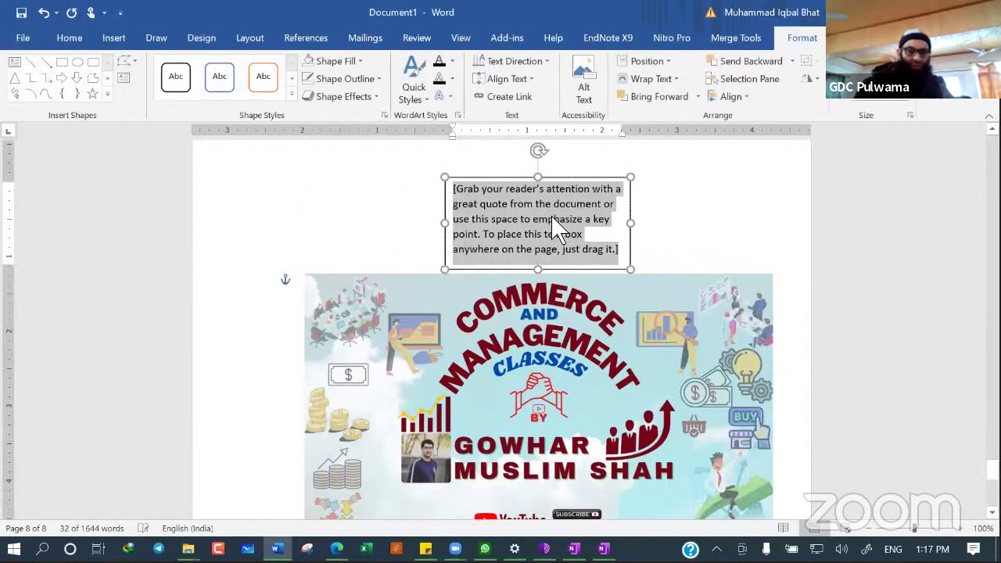
Place the text box in front of the banner picture, over the title area, reading 'Name:'
click(568, 178)
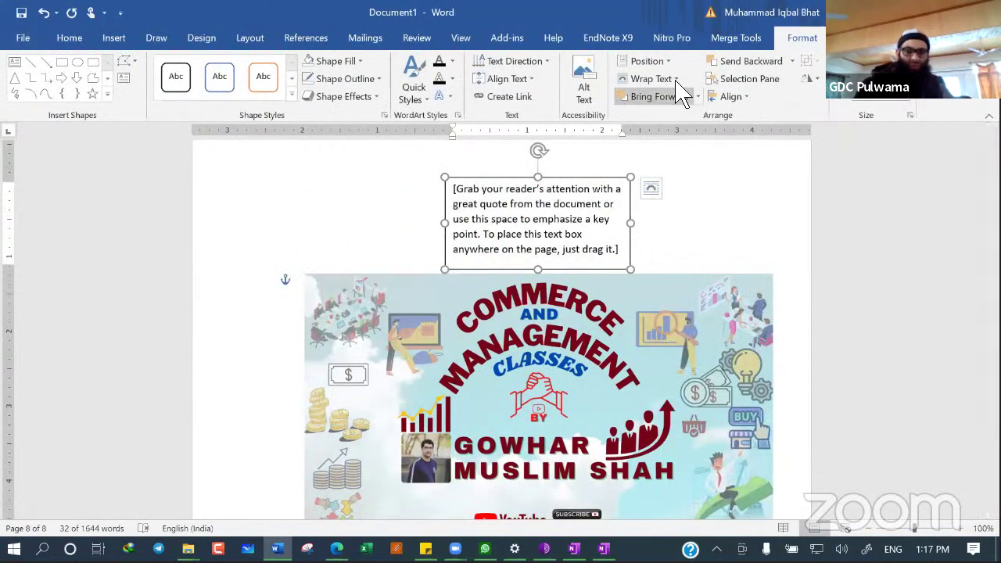
click(674, 81)
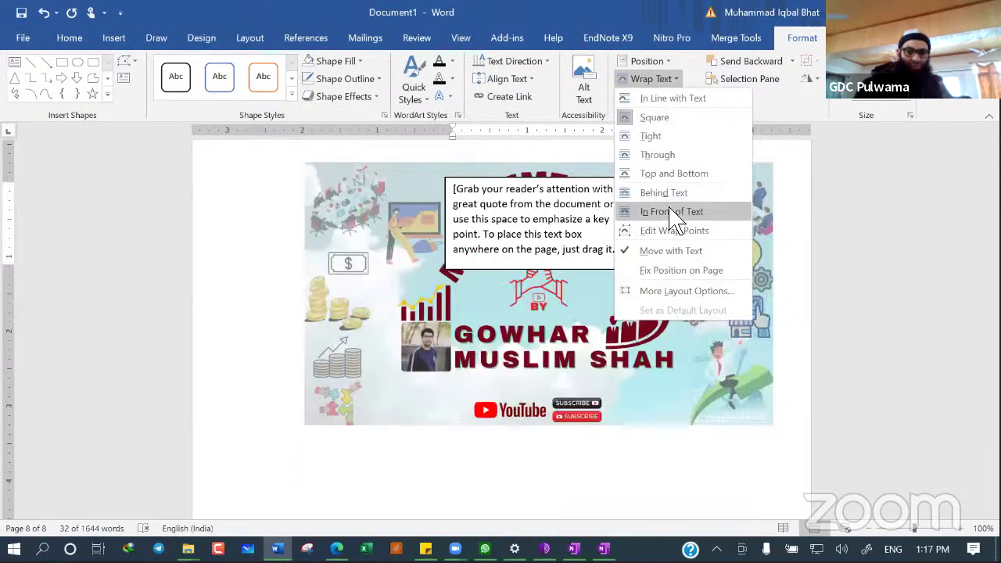
click(670, 211)
drag(506, 269, 470, 312)
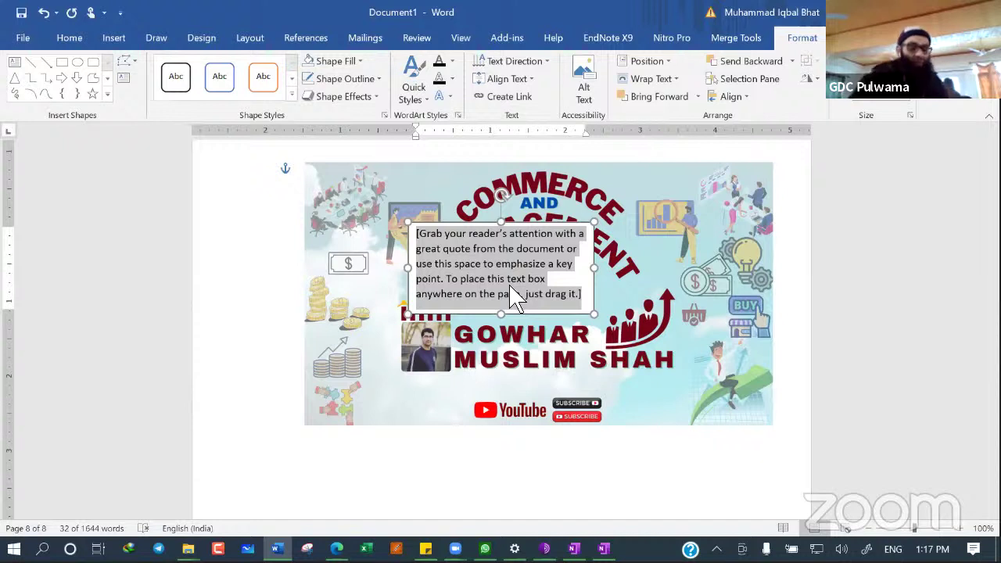
text(Na)
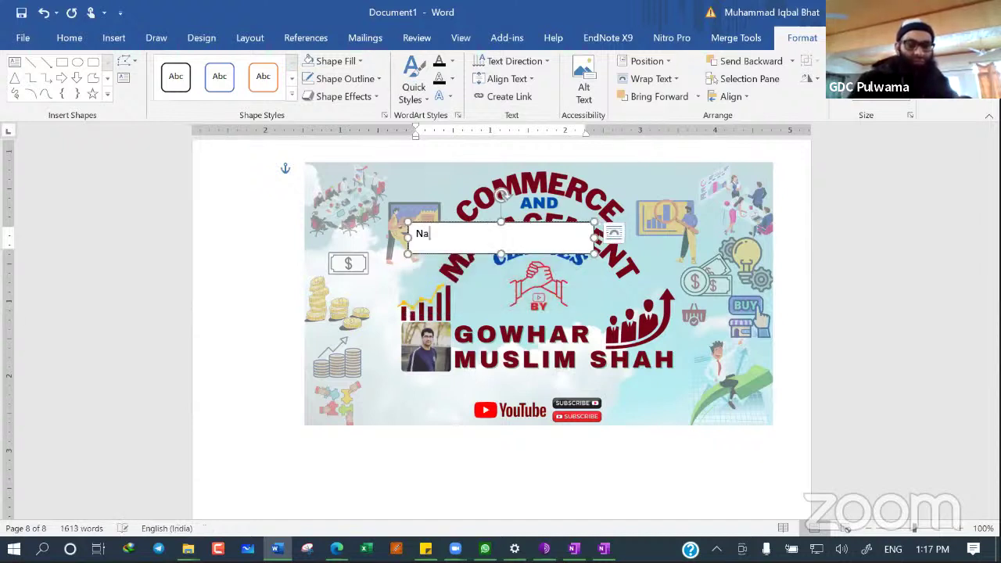
text(me:)
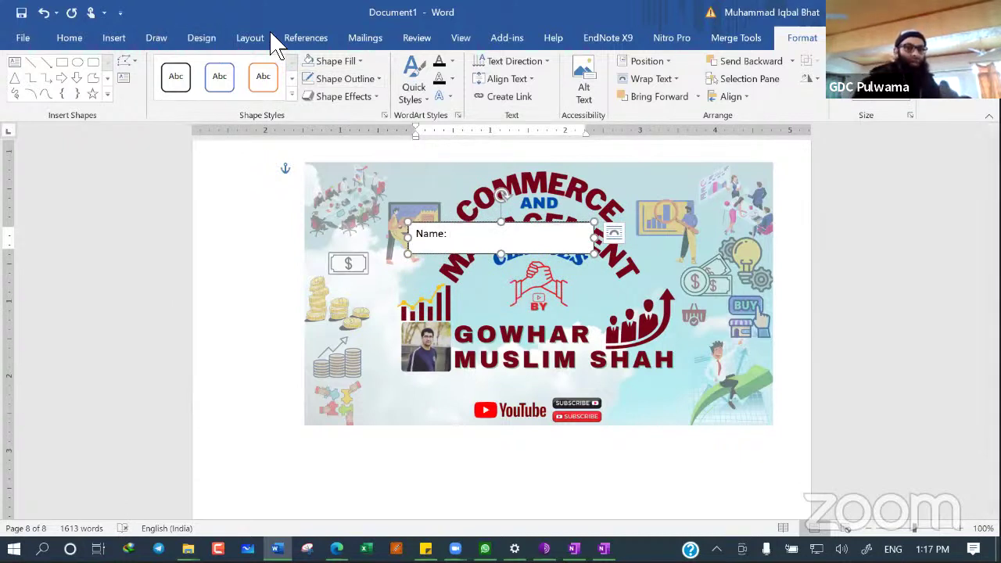
click(361, 41)
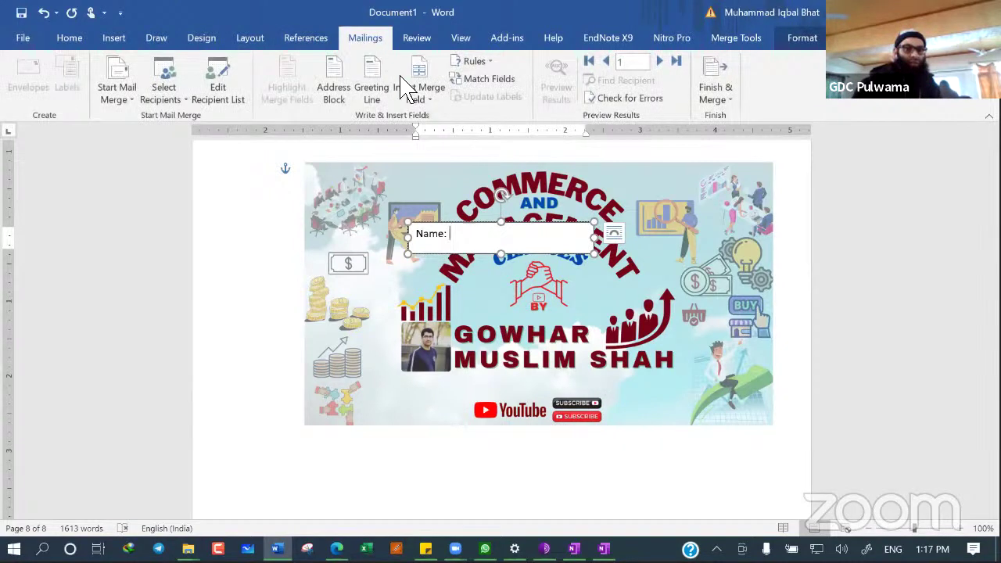
Insert the «Name_of_the_Participant» merge field after 'Name:'
click(422, 100)
click(478, 119)
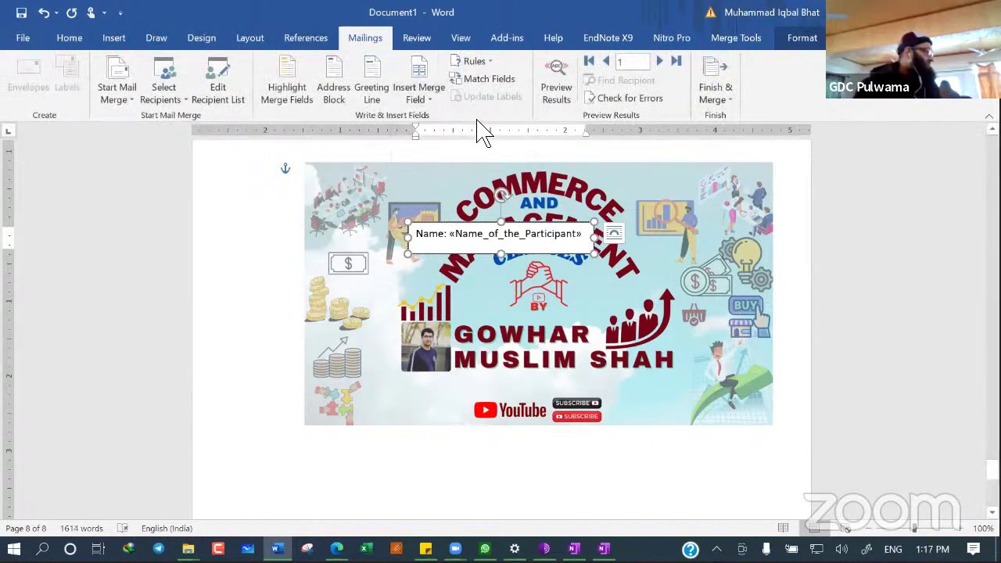
click(462, 258)
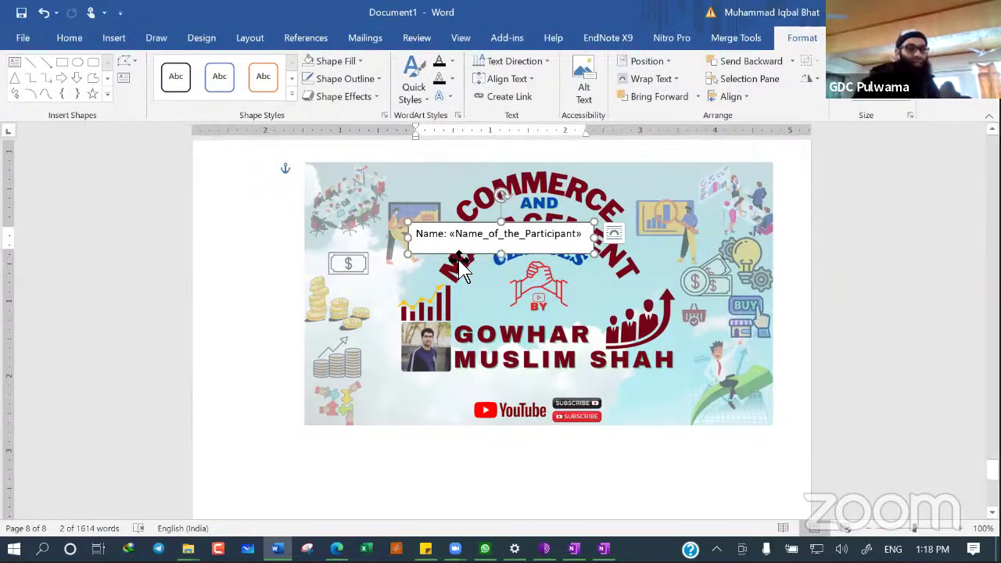
click(461, 254)
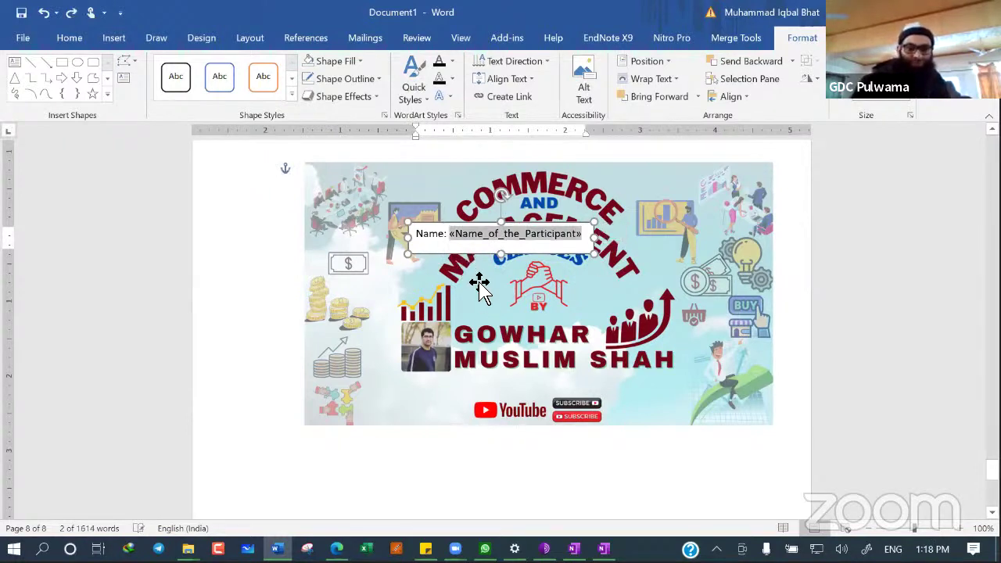
Paste a copy of the Name box just below it, relabel it 'Instituion', and widen it
click(474, 266)
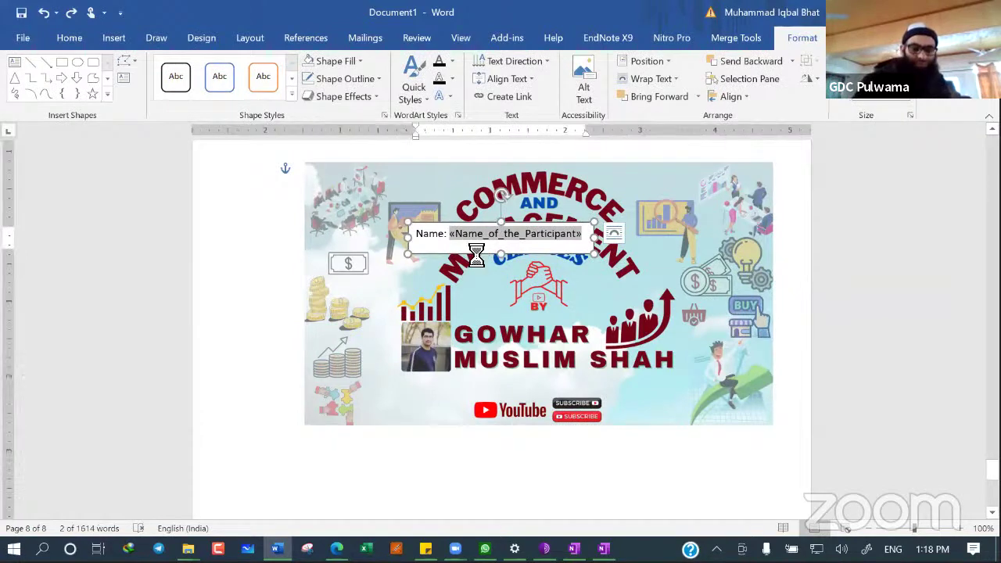
click(465, 307)
key(ctrl+v)
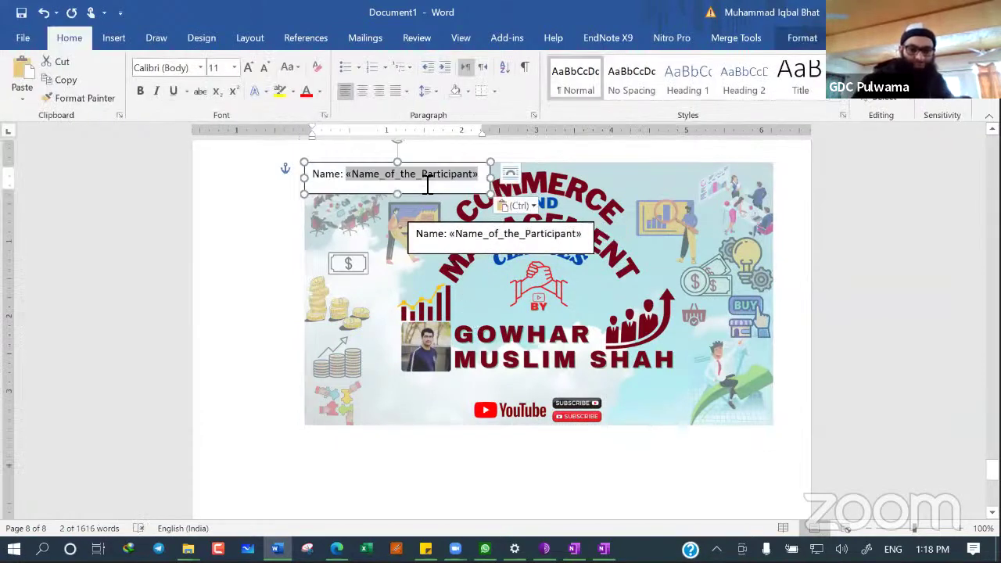
drag(385, 185, 486, 314)
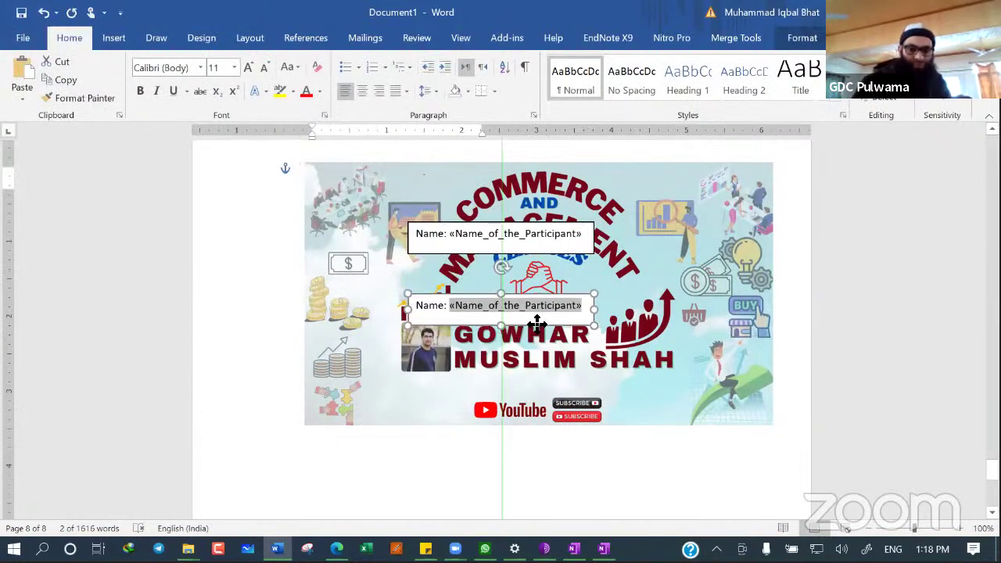
double_click(430, 305)
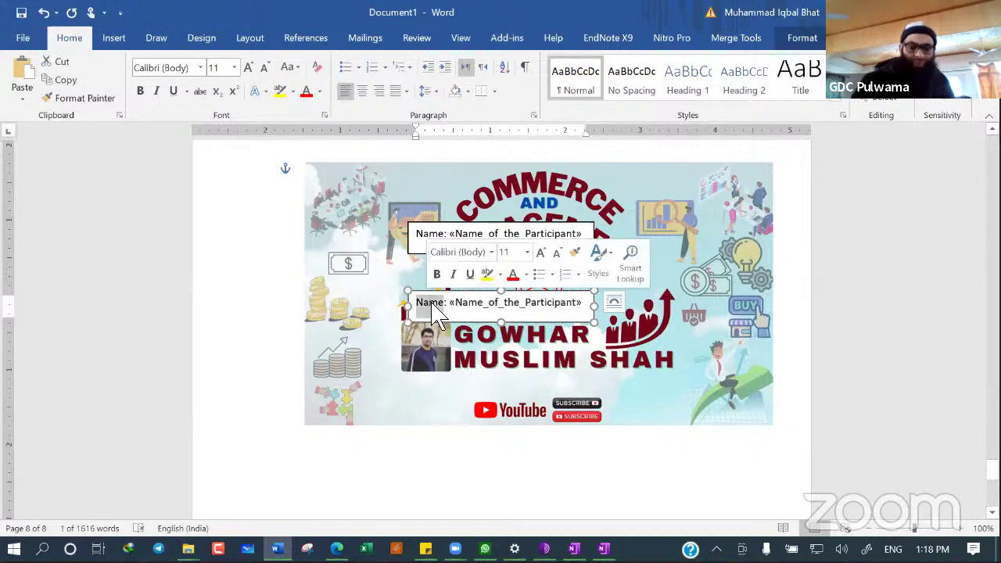
text(Ins)
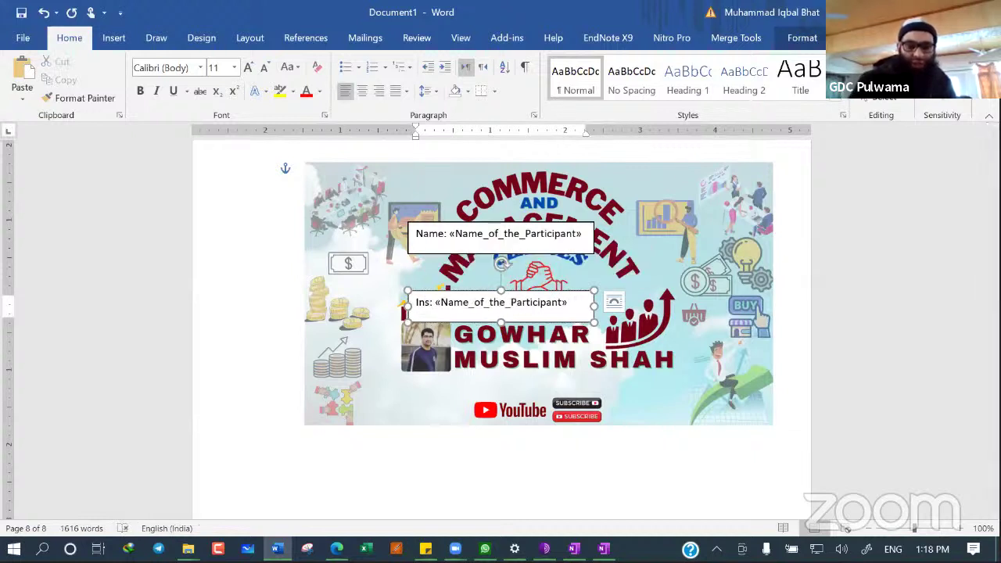
text(tituion)
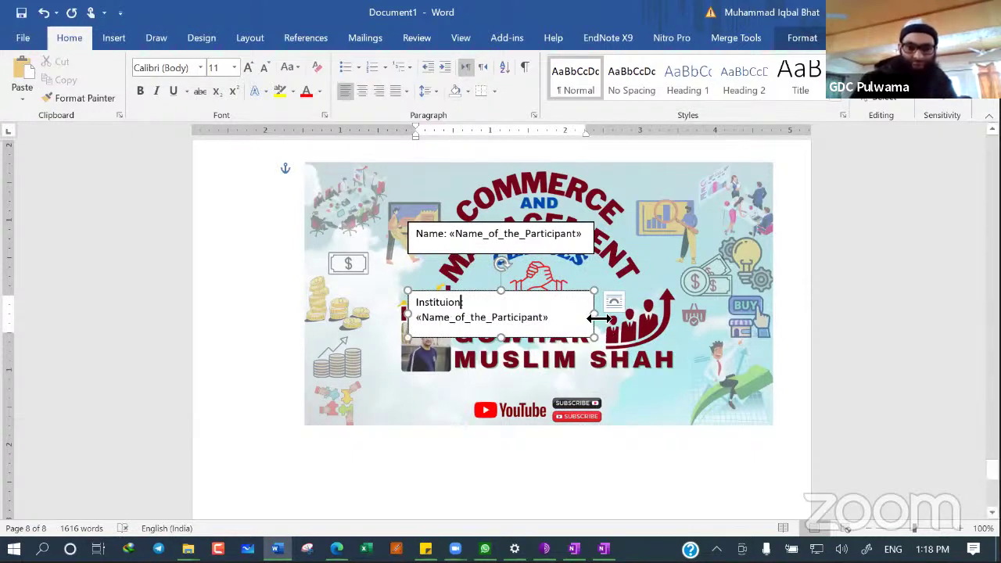
drag(595, 314, 762, 336)
Replace the lower box's participant-name field with the «Instutution» merge field
click(501, 303)
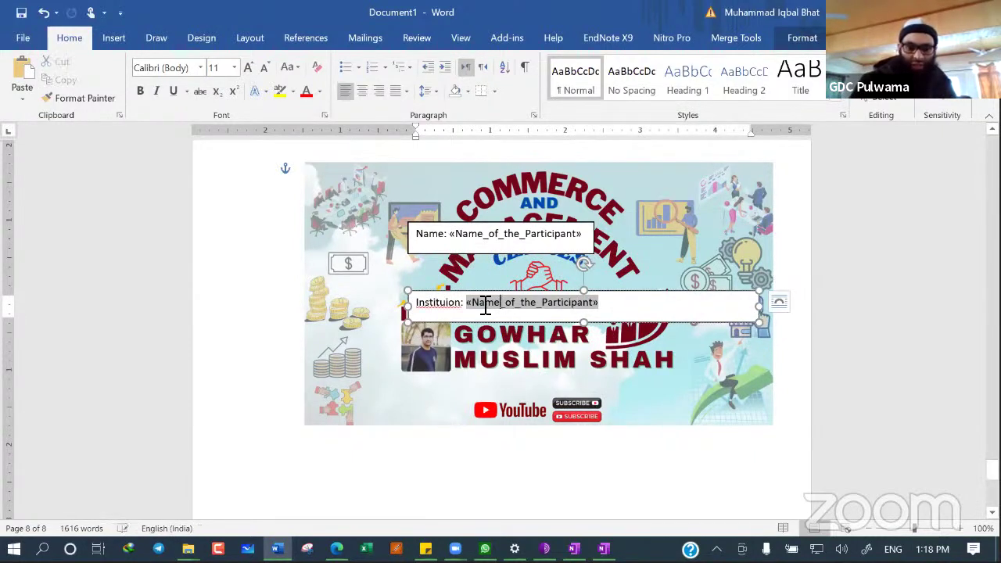
click(466, 304)
double_click(468, 305)
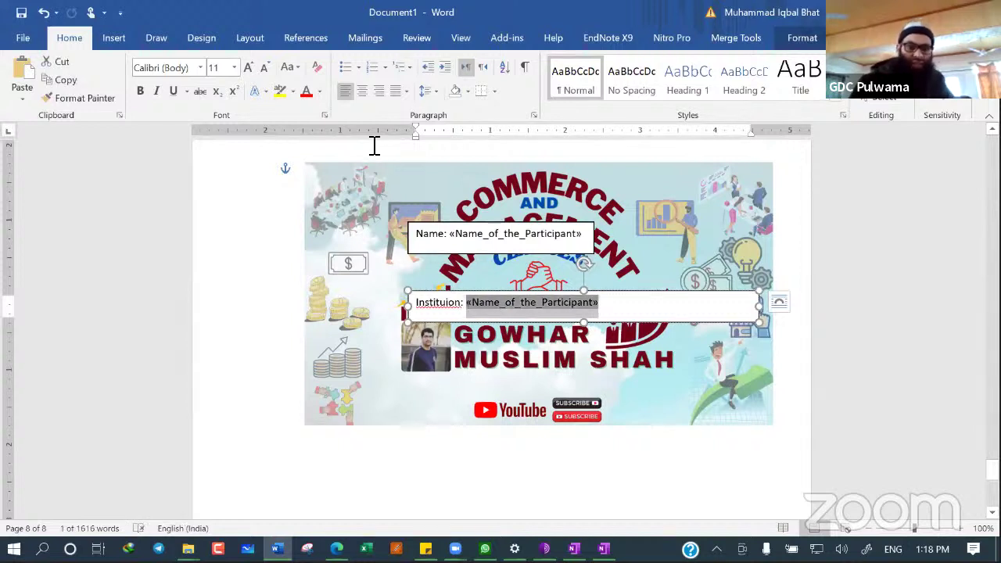
click(310, 39)
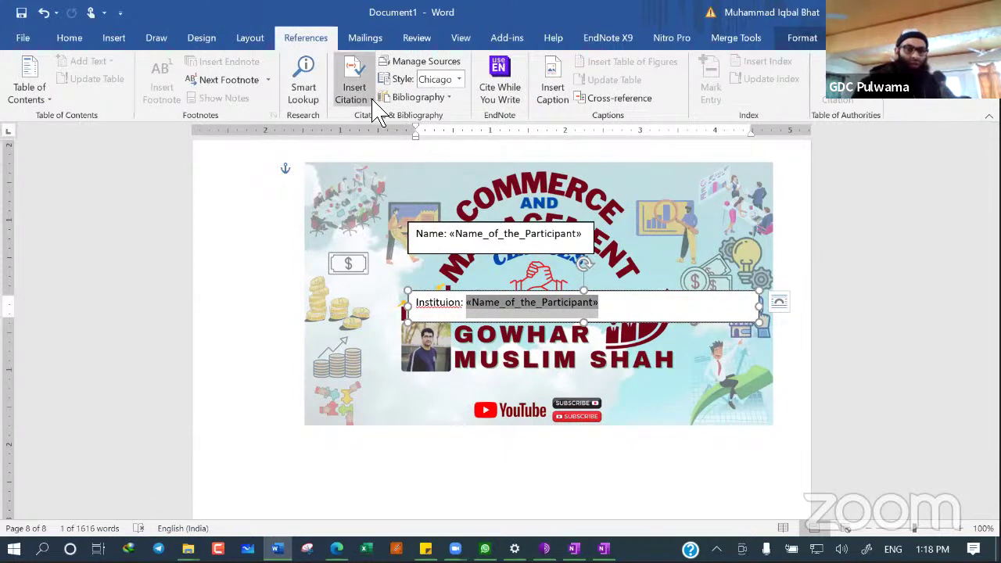
click(367, 39)
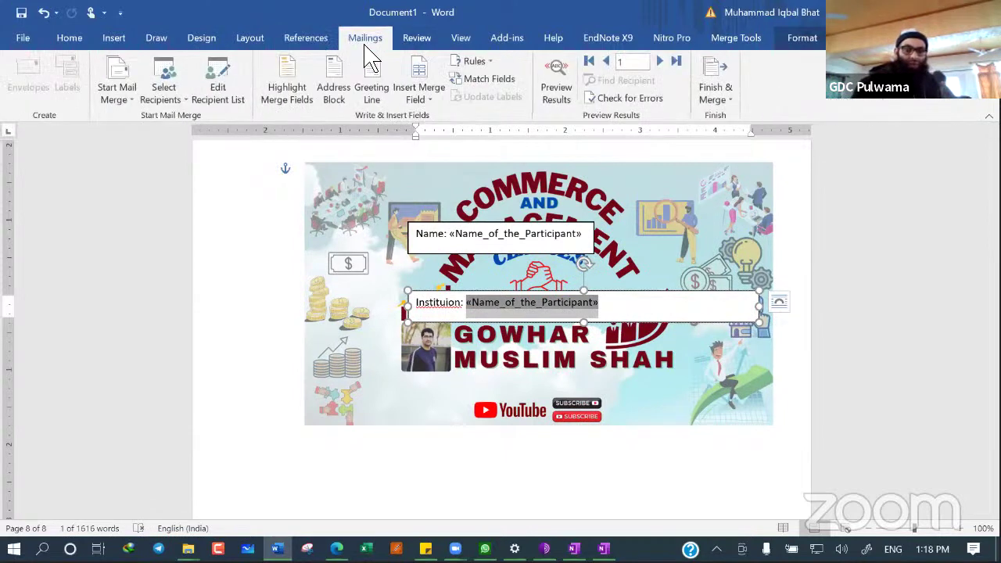
click(418, 92)
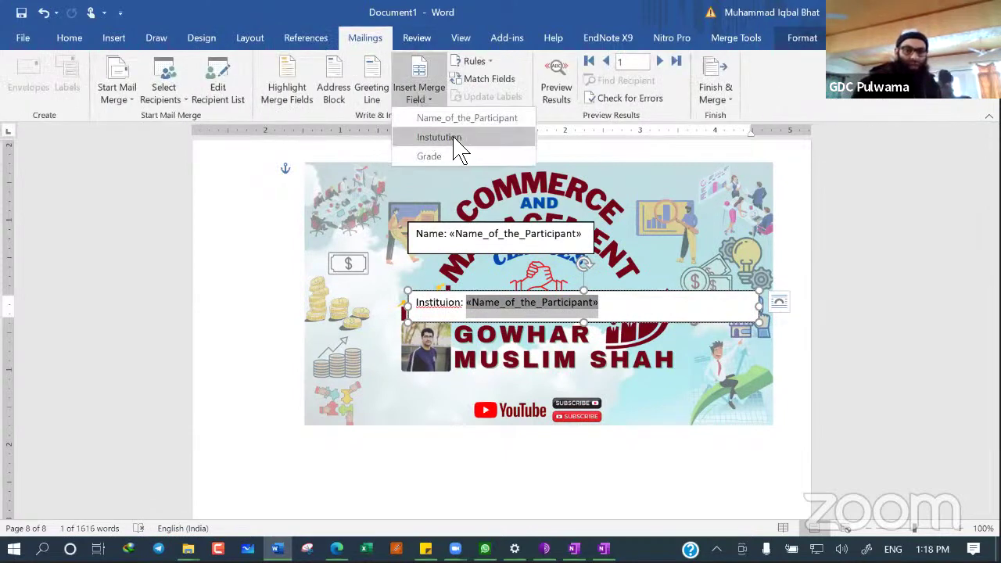
click(452, 139)
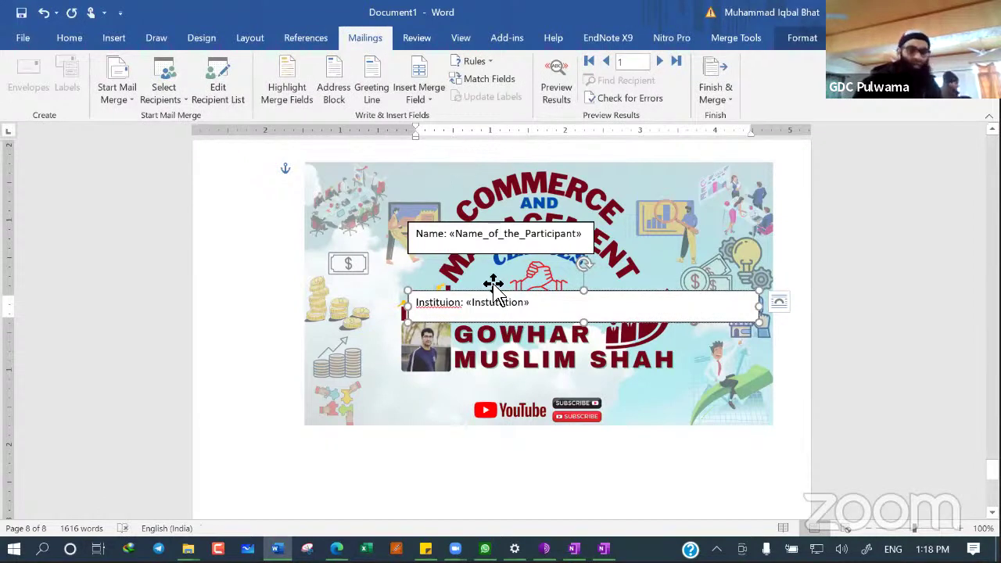
click(485, 352)
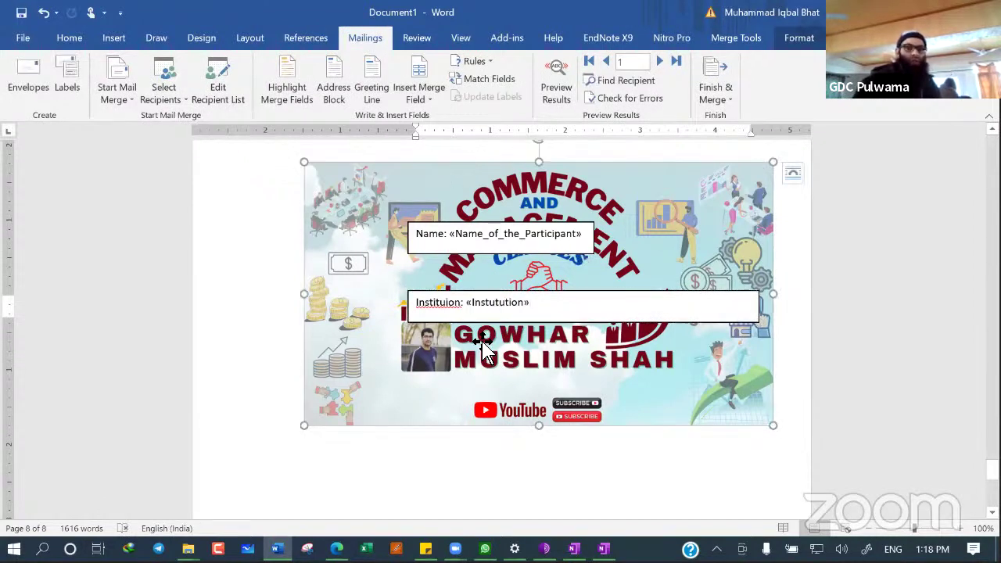
Preview real participant values, stepping to records 2 and 3, then back to record 2
click(557, 93)
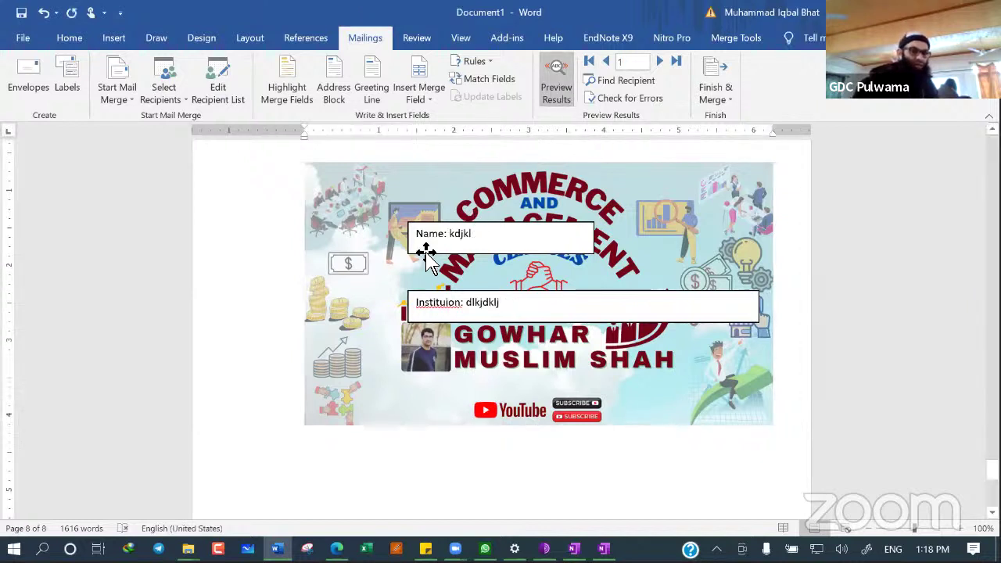
click(661, 66)
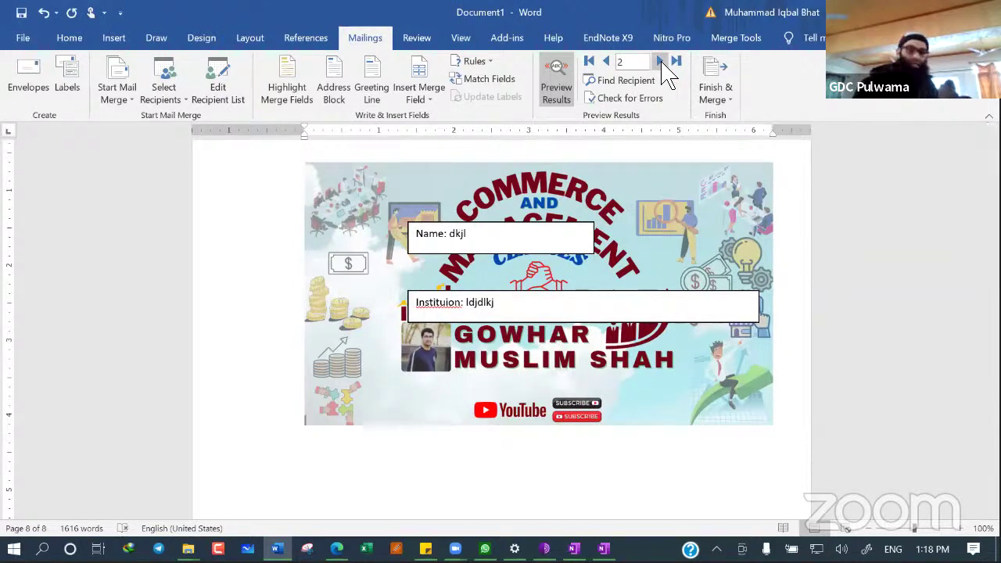
click(662, 65)
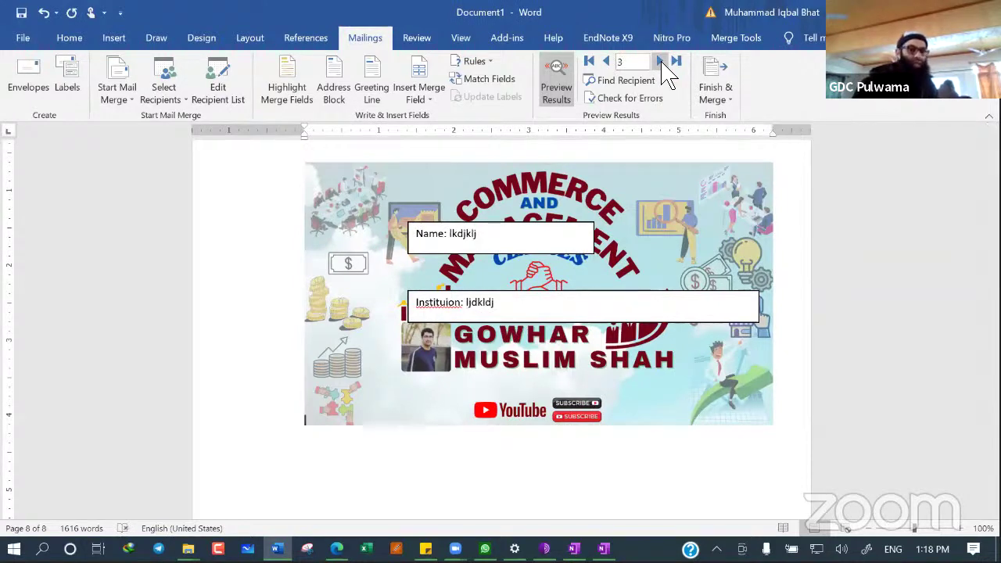
click(607, 62)
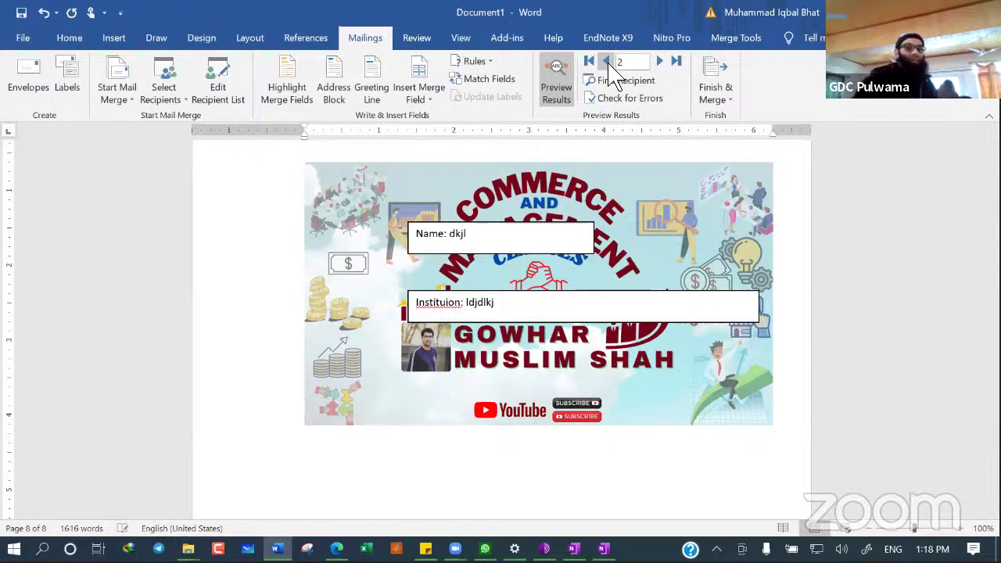
Merge all records into individual editable documents in a new file, Letters1
click(726, 111)
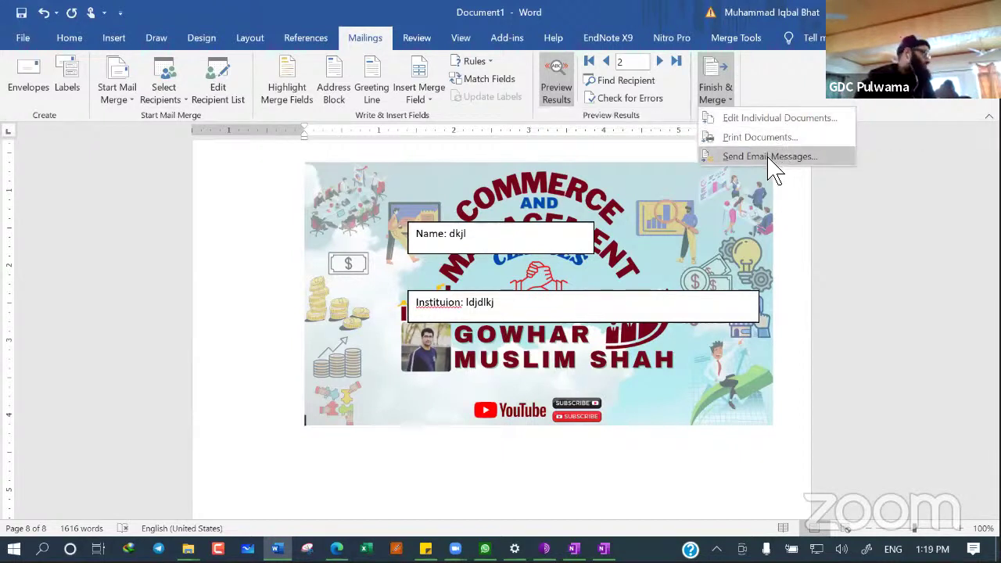
click(797, 119)
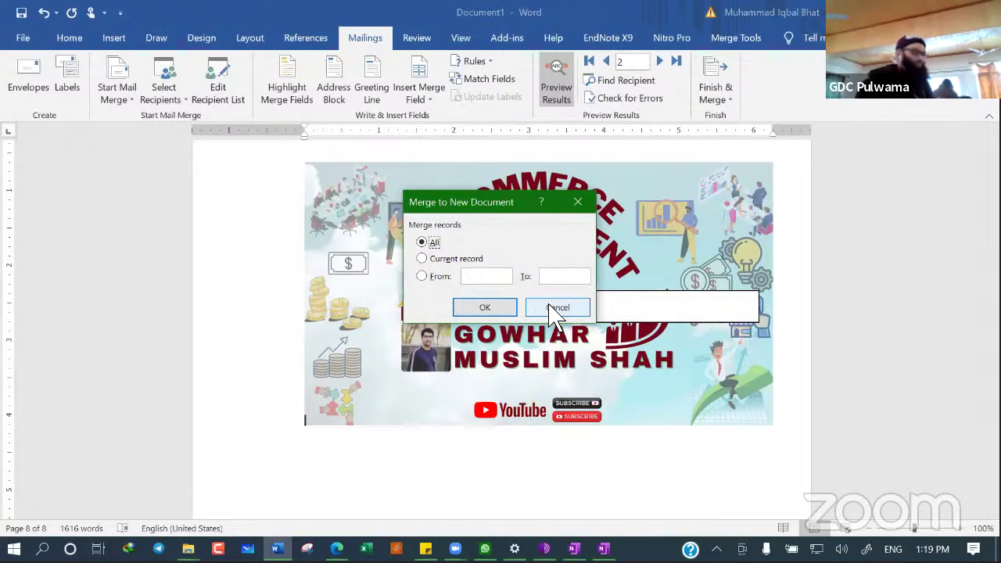
click(485, 311)
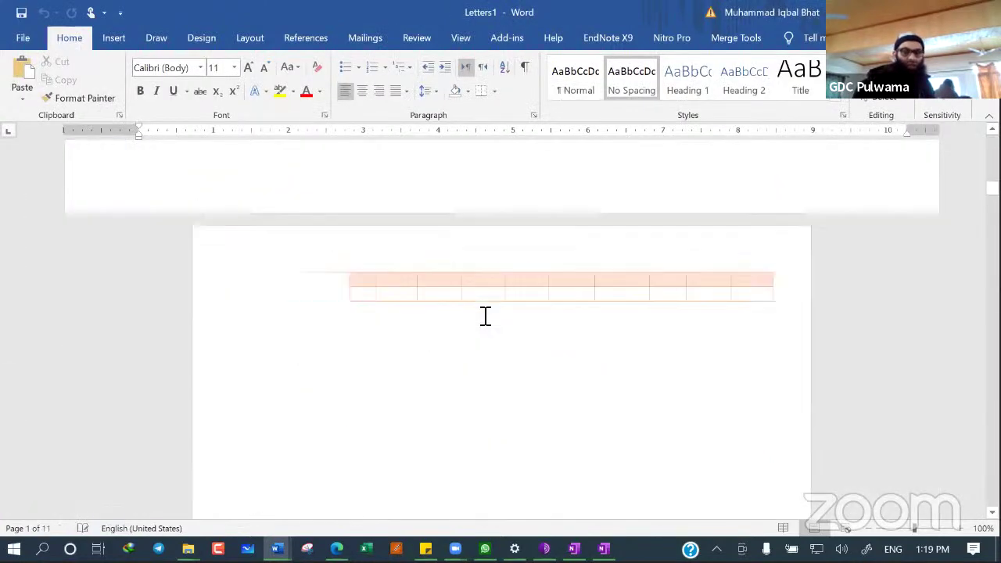
Scroll through the merged Letters1 pages and select the Name box on a banner
scroll(485, 315, down, 5)
scroll(485, 316, down, 5)
scroll(485, 315, down, 5)
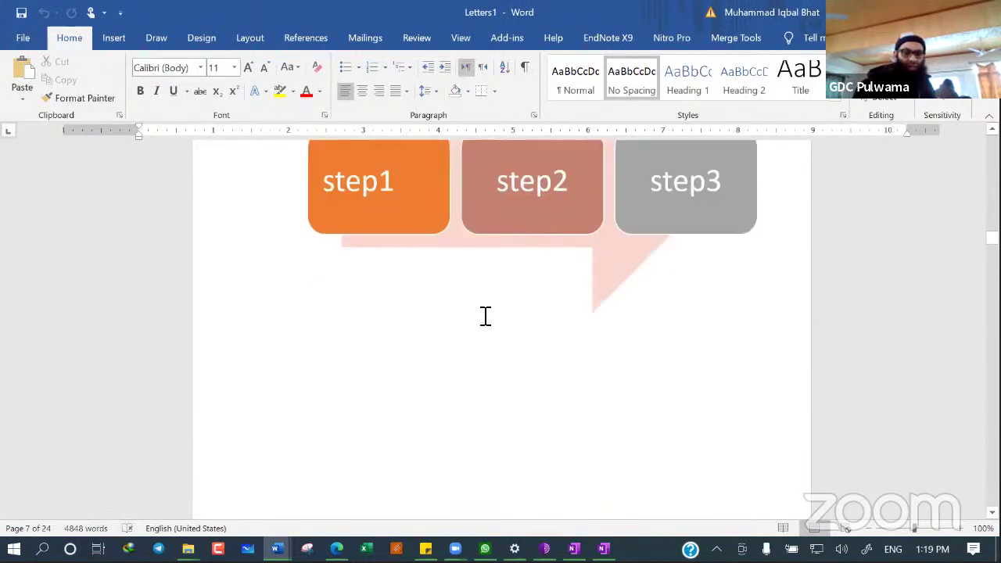
scroll(485, 315, down, 5)
scroll(485, 316, down, 5)
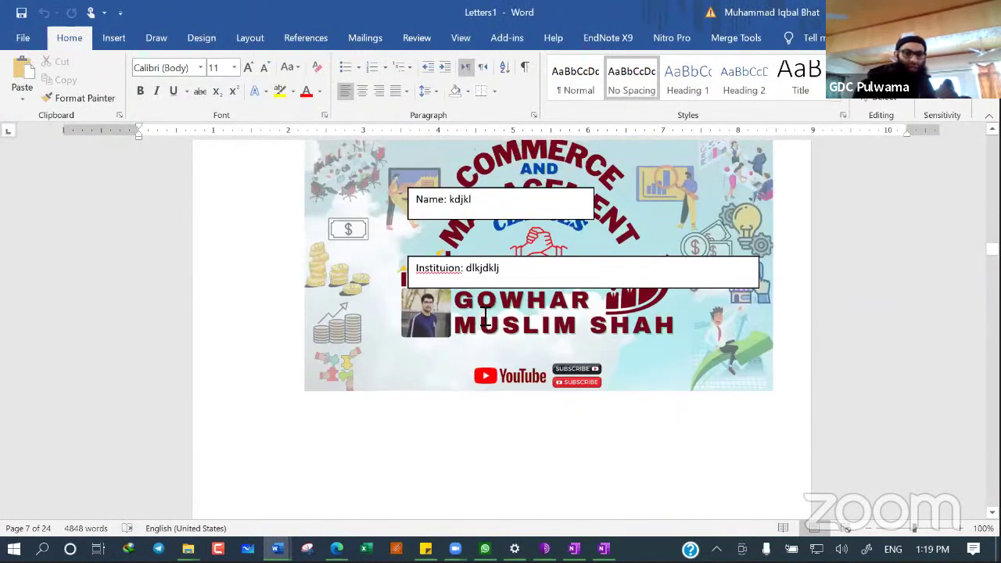
scroll(484, 315, down, 5)
scroll(485, 316, down, 5)
scroll(485, 316, down, 5)
scroll(485, 316, down, 5)
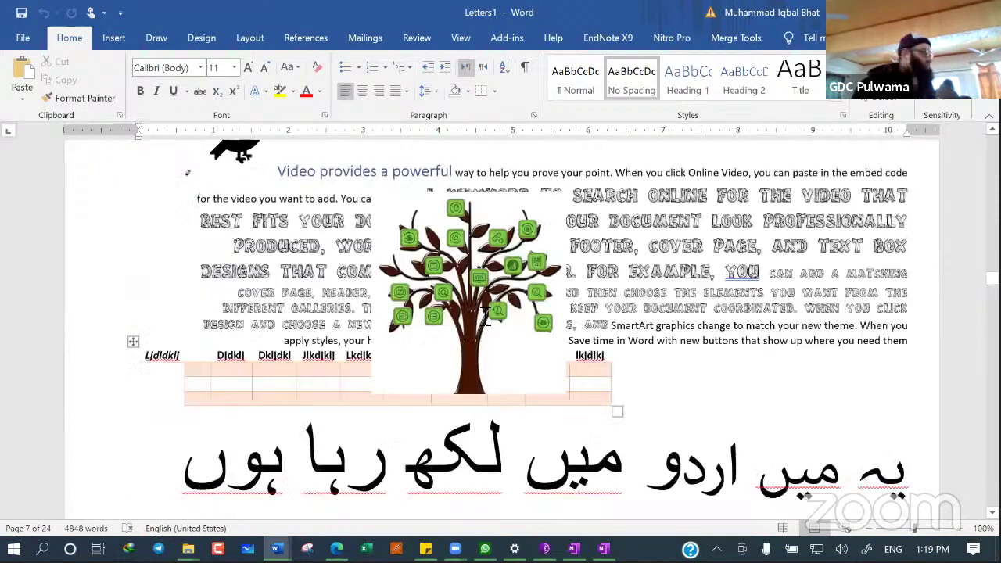
scroll(485, 315, down, 5)
scroll(485, 316, down, 4)
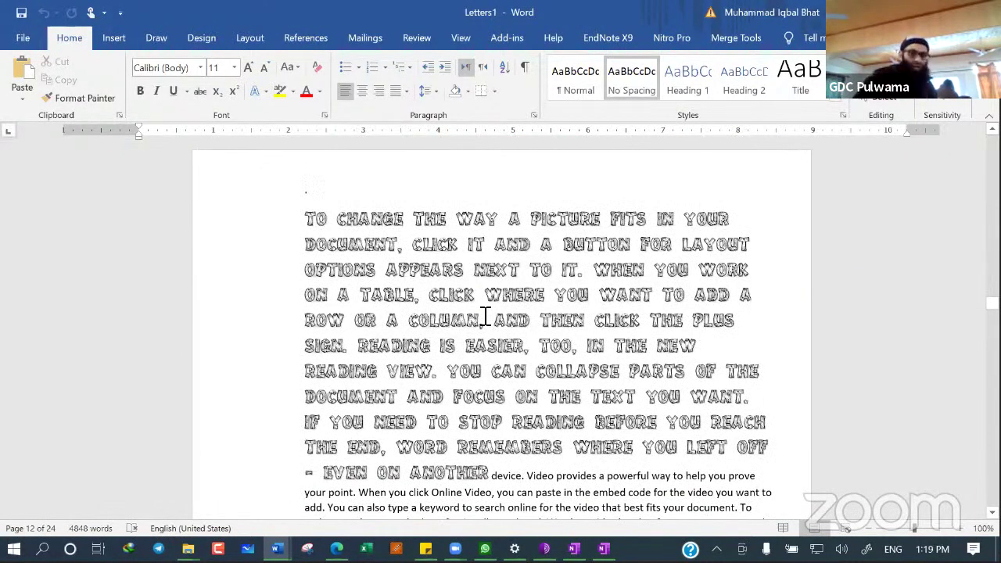
scroll(485, 316, down, 5)
scroll(485, 316, down, 5)
scroll(484, 316, down, 5)
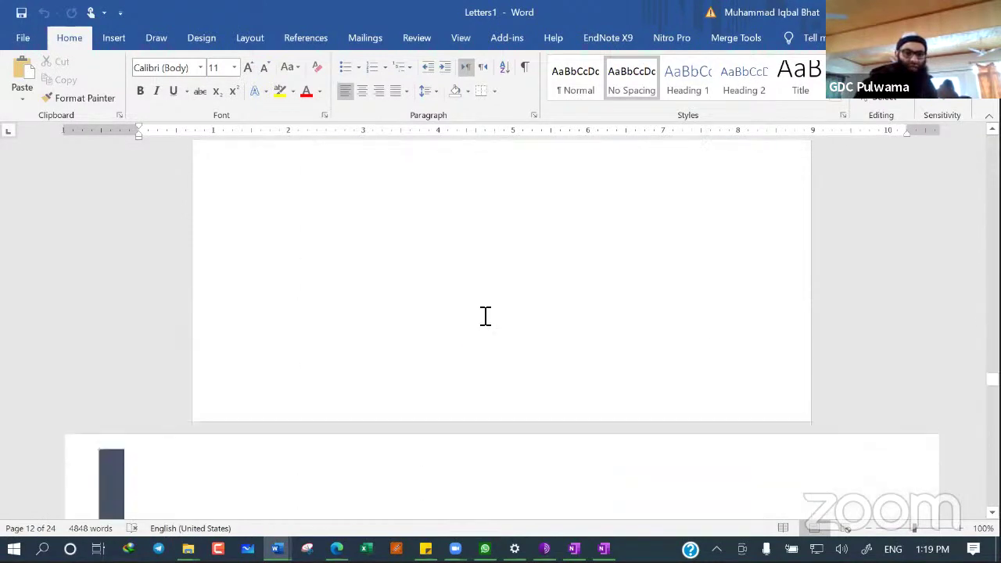
scroll(484, 316, down, 4)
scroll(485, 316, up, 5)
scroll(461, 242, up, 1)
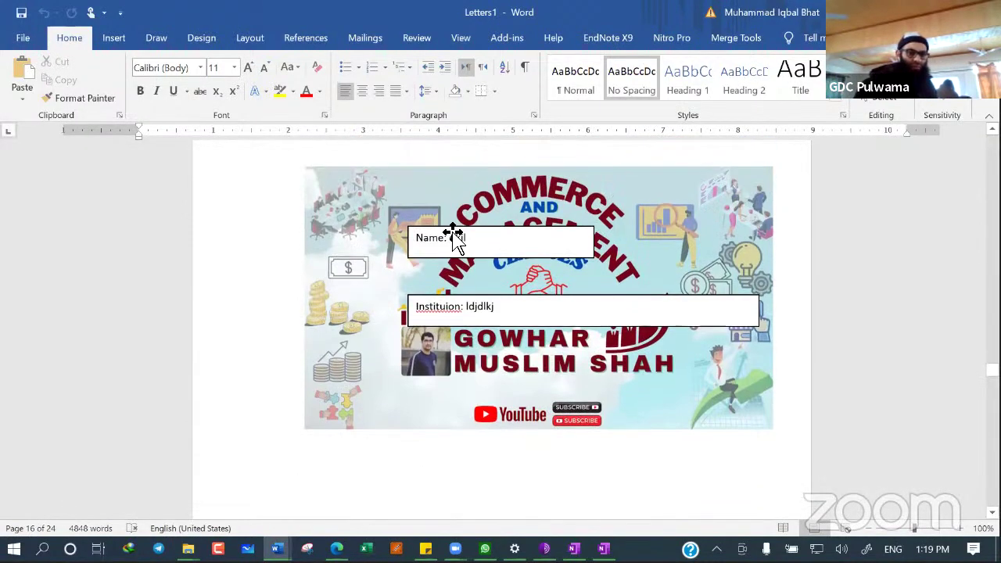
click(455, 237)
Scroll on to the final banner page of Letters1 and open the File backstage
scroll(455, 237, down, 10)
scroll(455, 237, down, 5)
scroll(455, 237, down, 5)
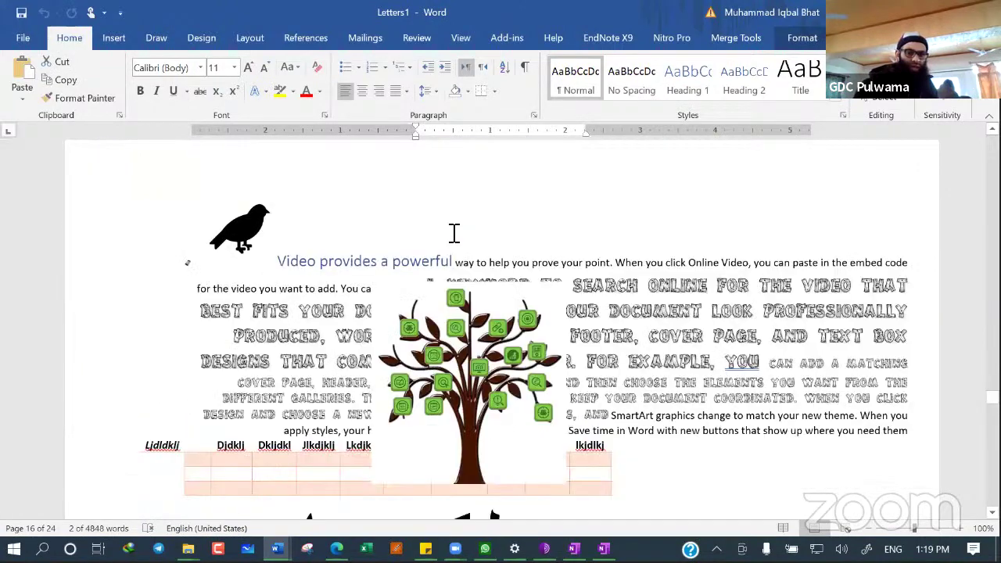
scroll(455, 237, down, 5)
scroll(453, 235, down, 5)
scroll(453, 235, down, 5)
scroll(453, 234, down, 5)
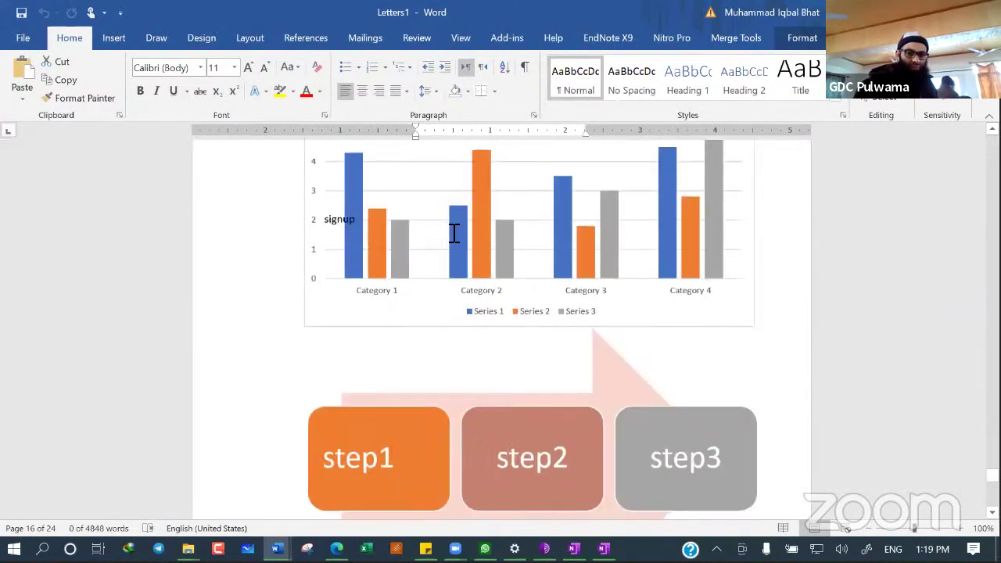
scroll(453, 234, down, 5)
scroll(453, 233, up, 3)
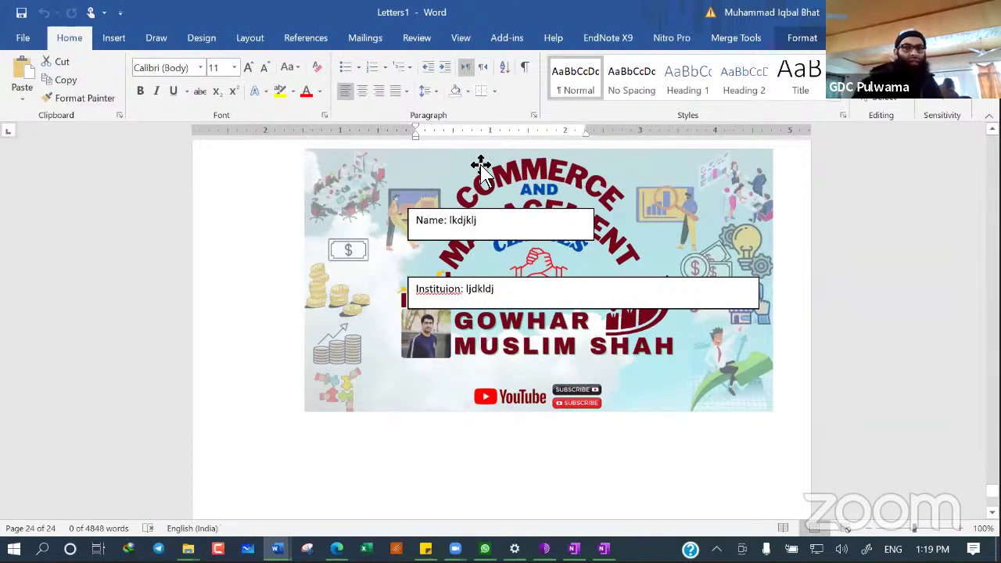
click(25, 39)
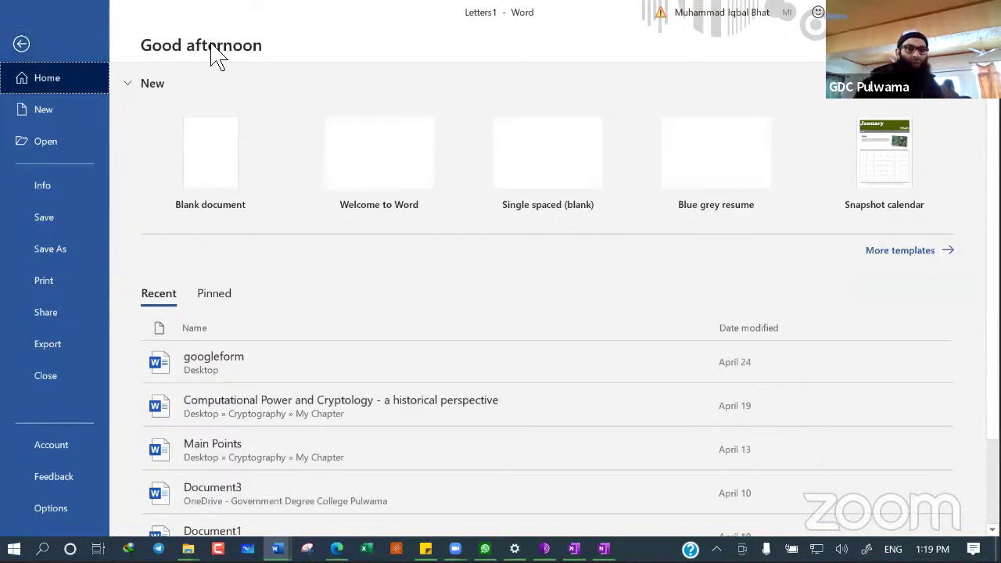
Discard Letters1 with Don't Save, returning to Document1 showing the second record's values
key(Escape)
click(363, 41)
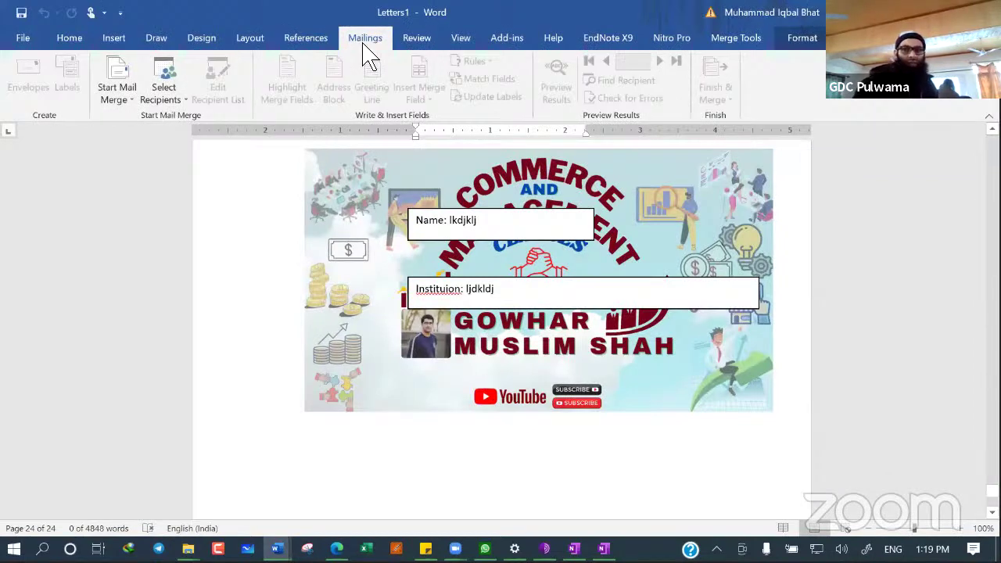
click(986, 12)
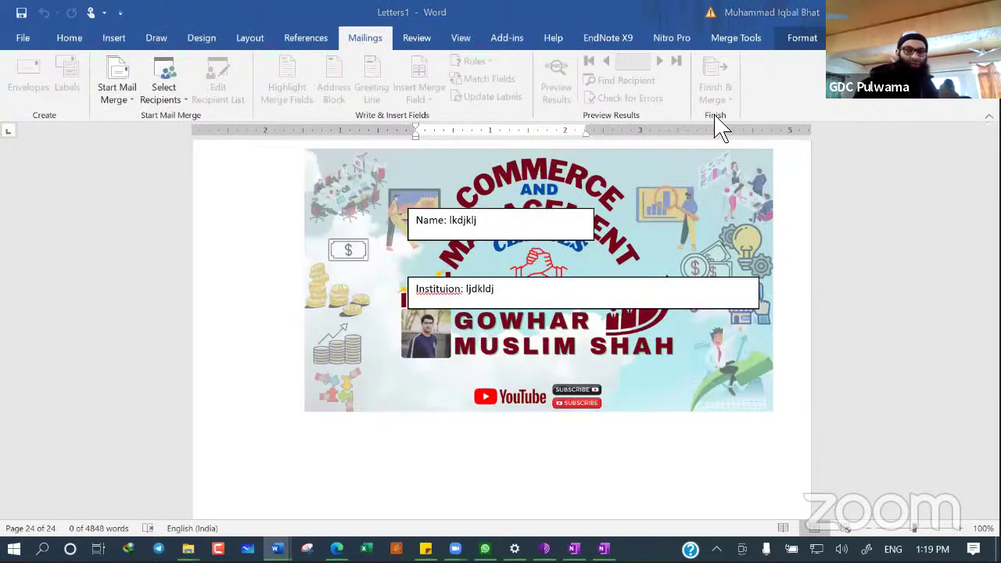
click(642, 374)
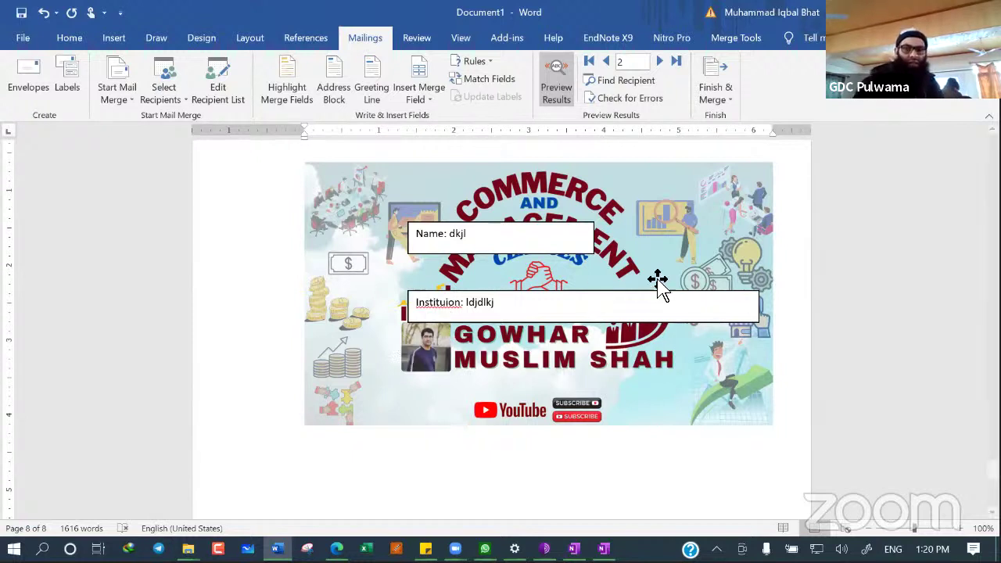
Try Document1 in Read Mode and Web Layout, then return to Print Layout
click(417, 39)
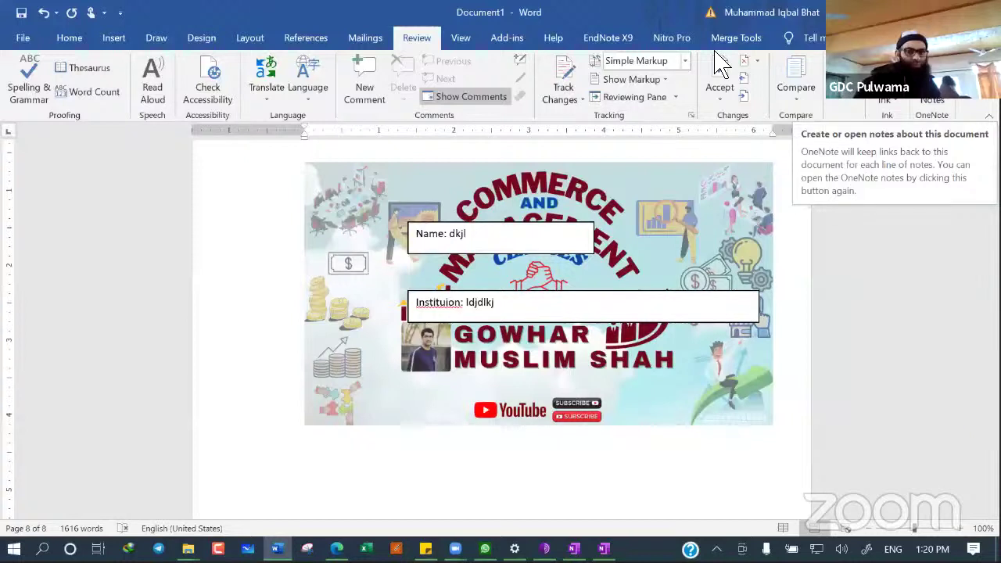
click(460, 37)
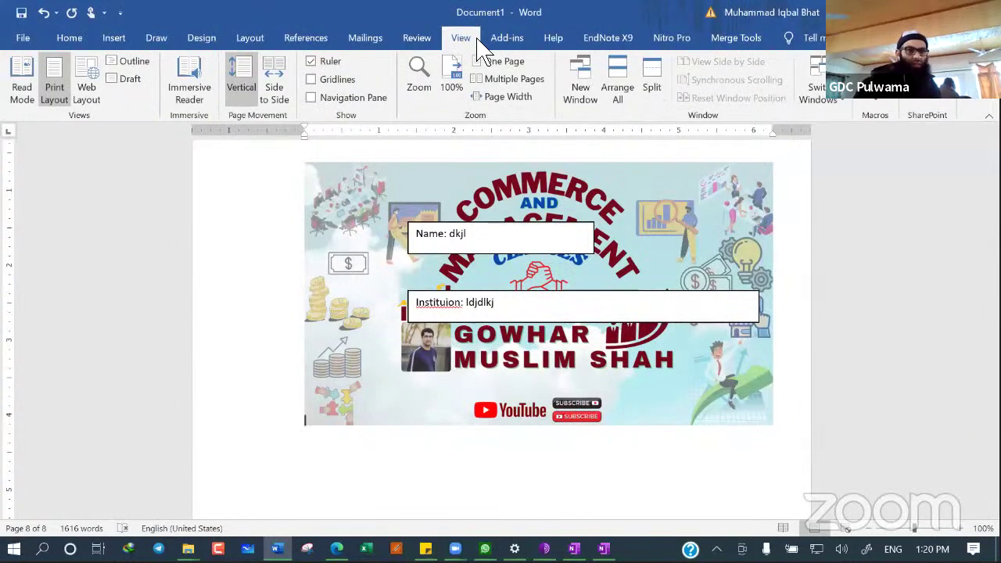
click(23, 97)
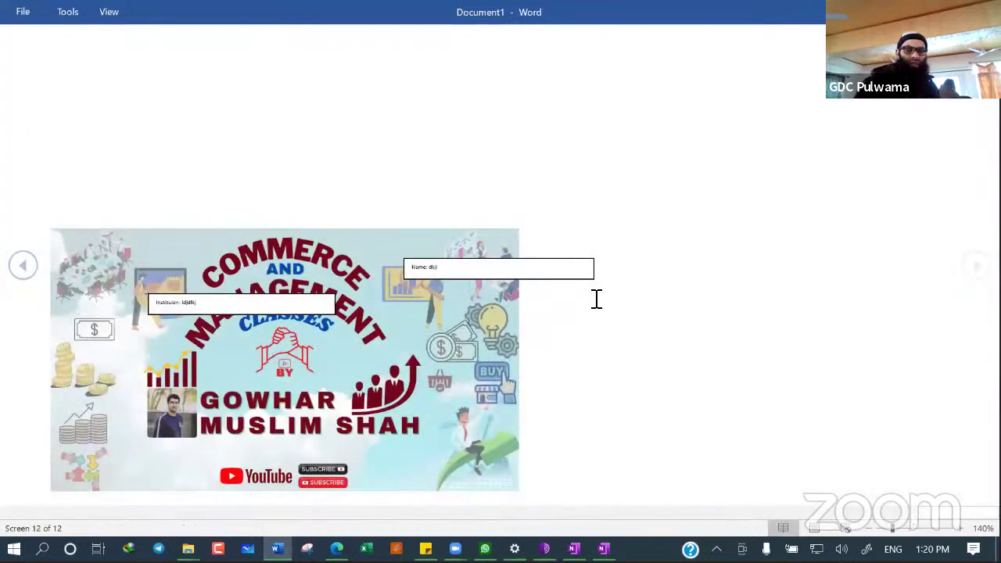
key(Escape)
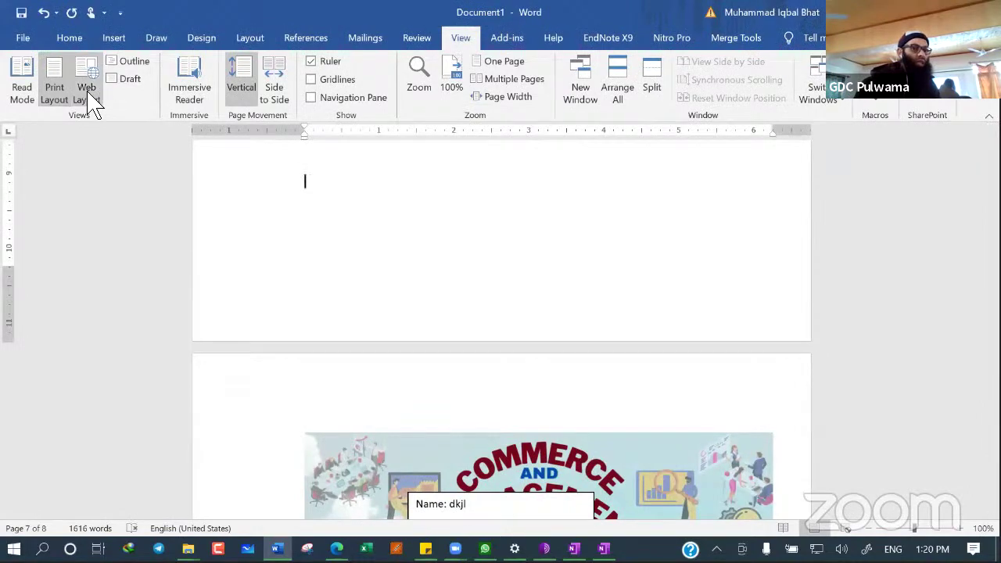
click(90, 94)
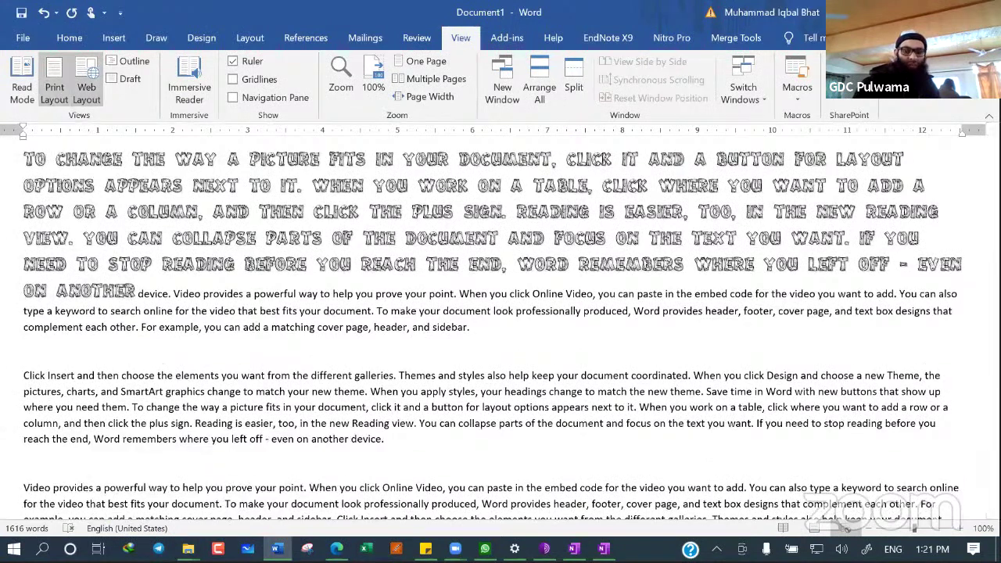
click(54, 90)
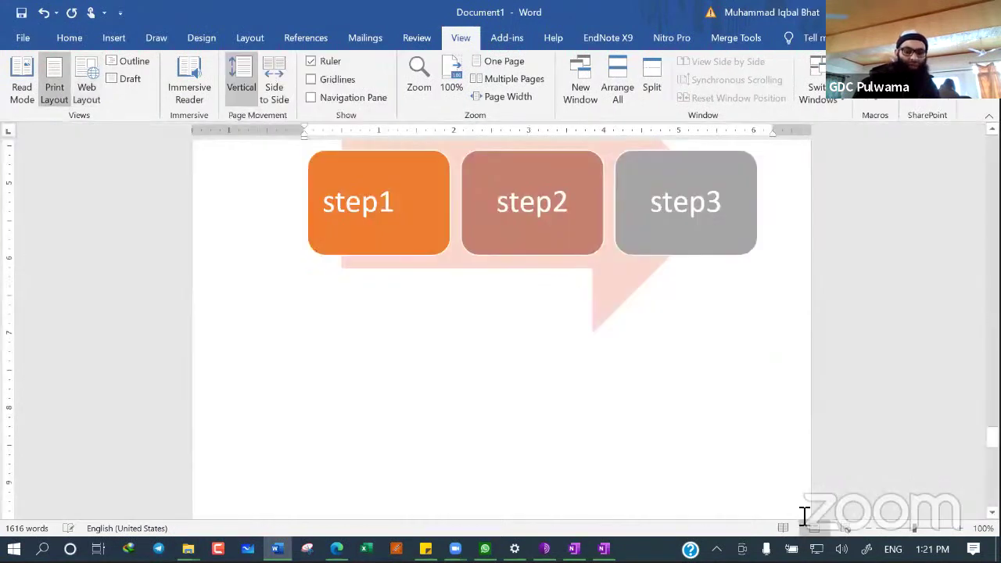
Zoom to 212% on the step1, step2 and step3 process graphic
click(926, 529)
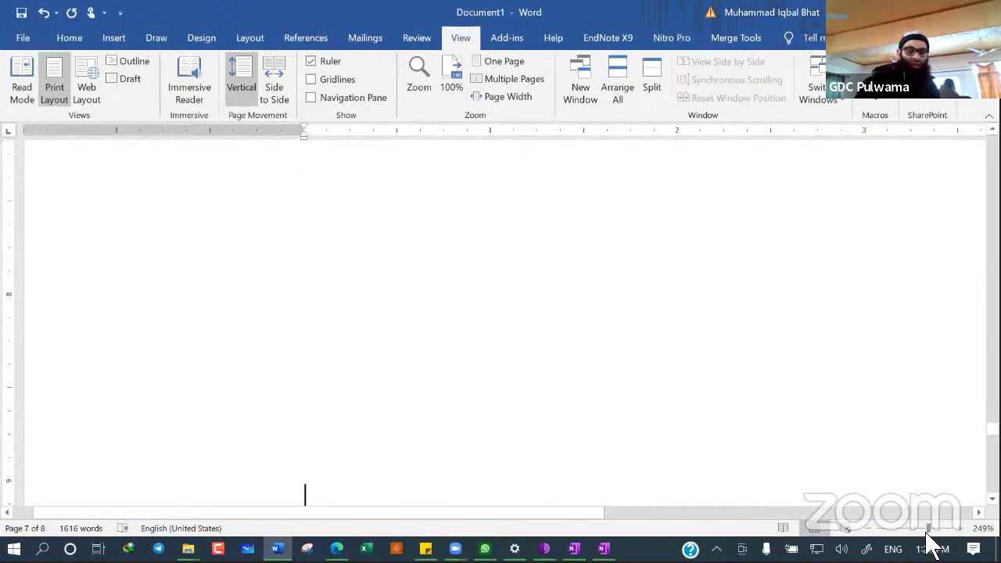
click(916, 533)
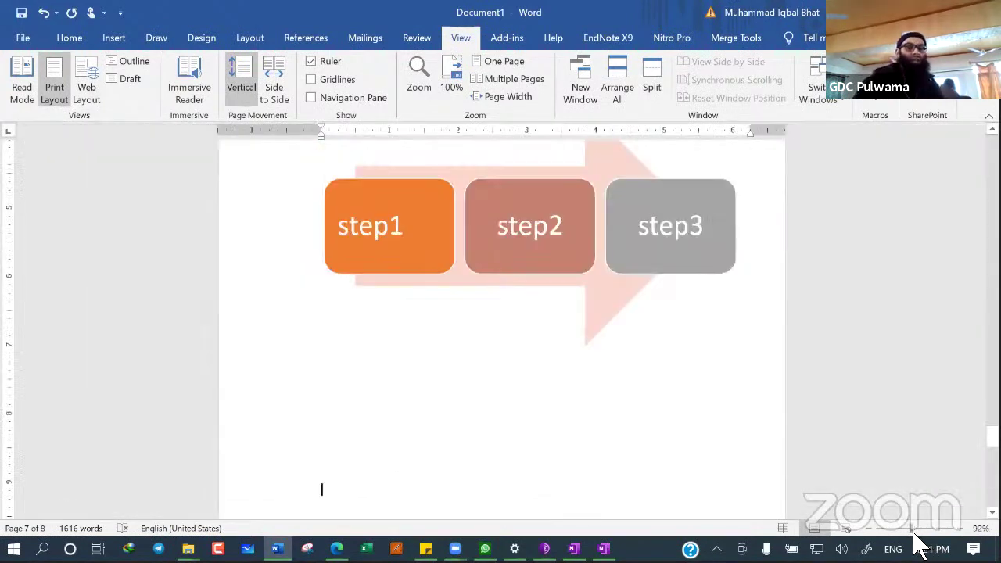
scroll(620, 360, up, 5)
scroll(620, 360, up, 3)
scroll(619, 360, up, 3)
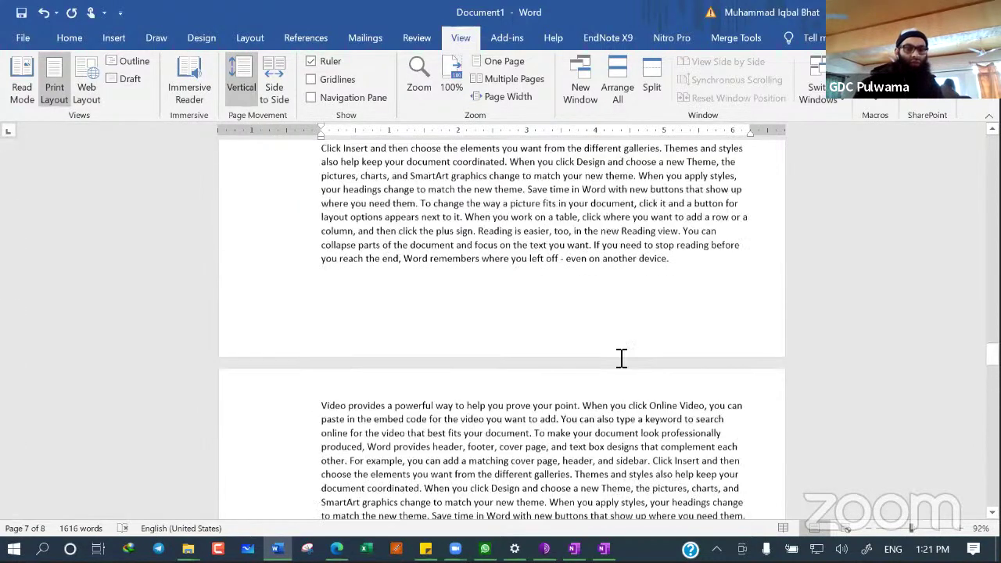
scroll(547, 313, up, 3)
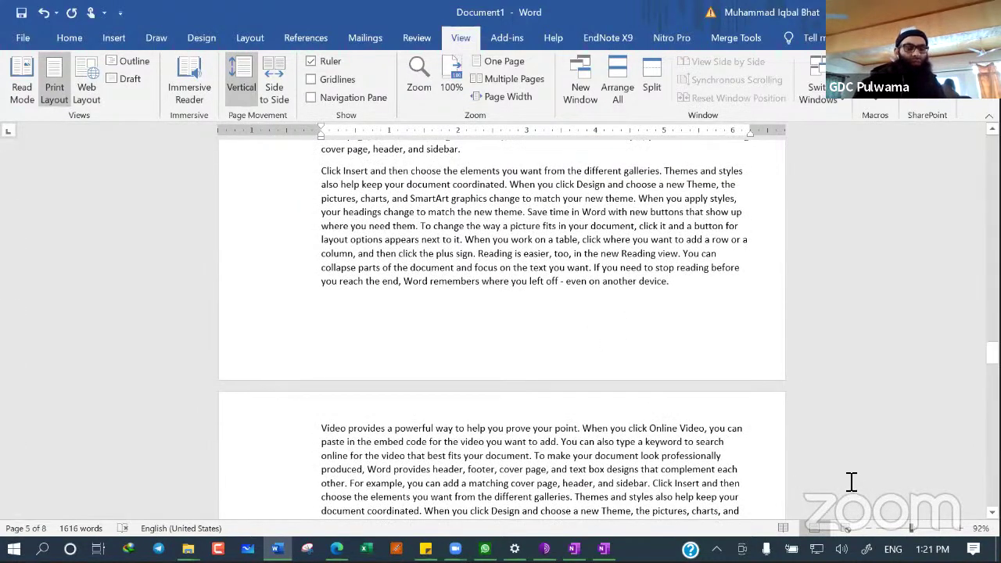
scroll(852, 481, down, 8)
scroll(851, 481, down, 6)
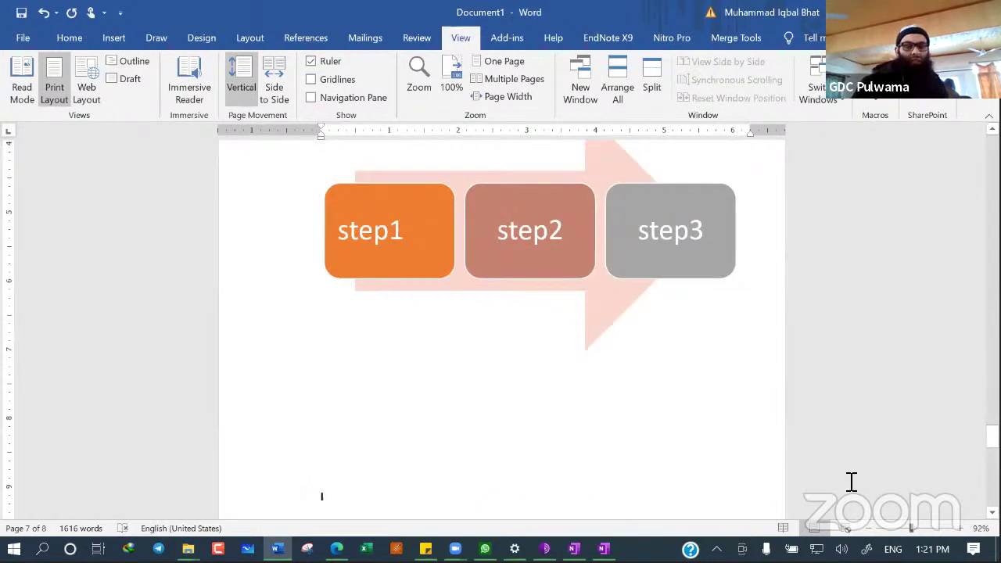
click(924, 527)
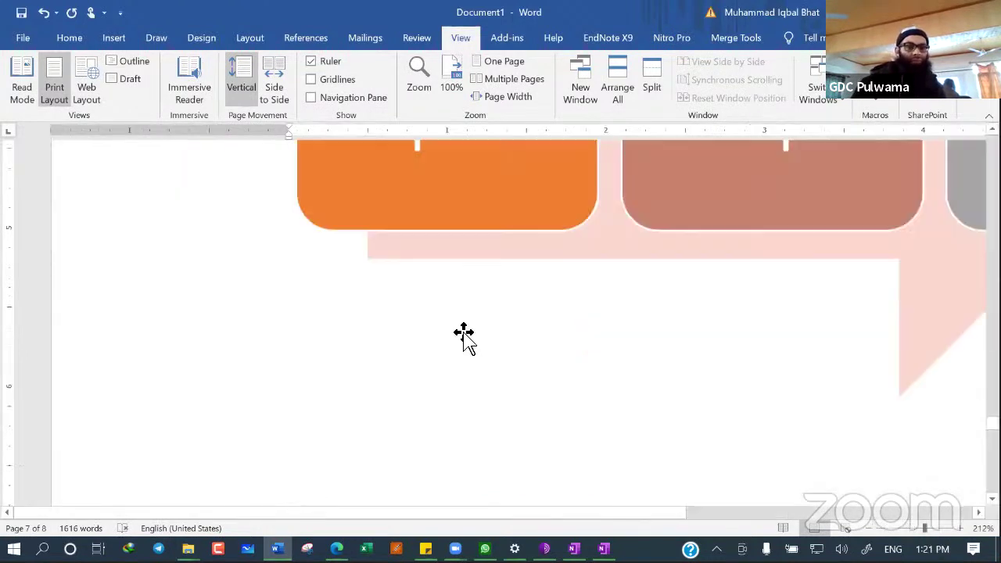
Show gridlines, hide and restore the ruler, zoom to 132%, and toggle the navigation pane
scroll(464, 337, up, 3)
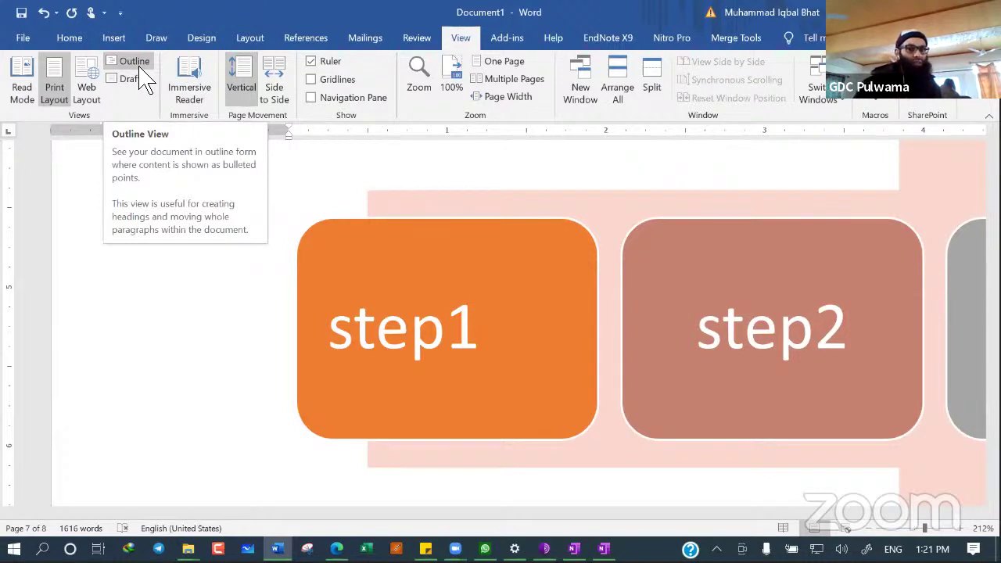
click(334, 92)
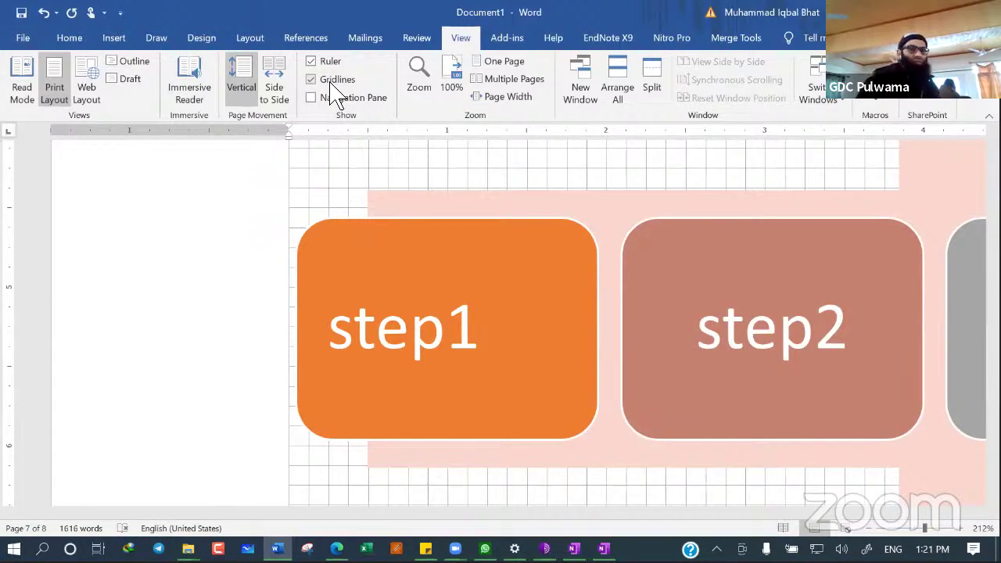
click(313, 62)
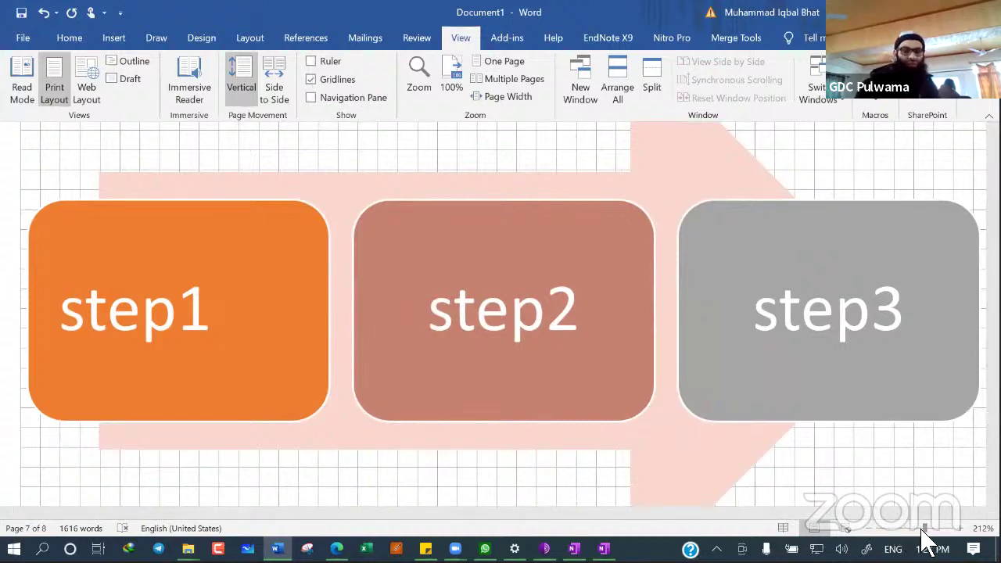
drag(922, 528, 916, 528)
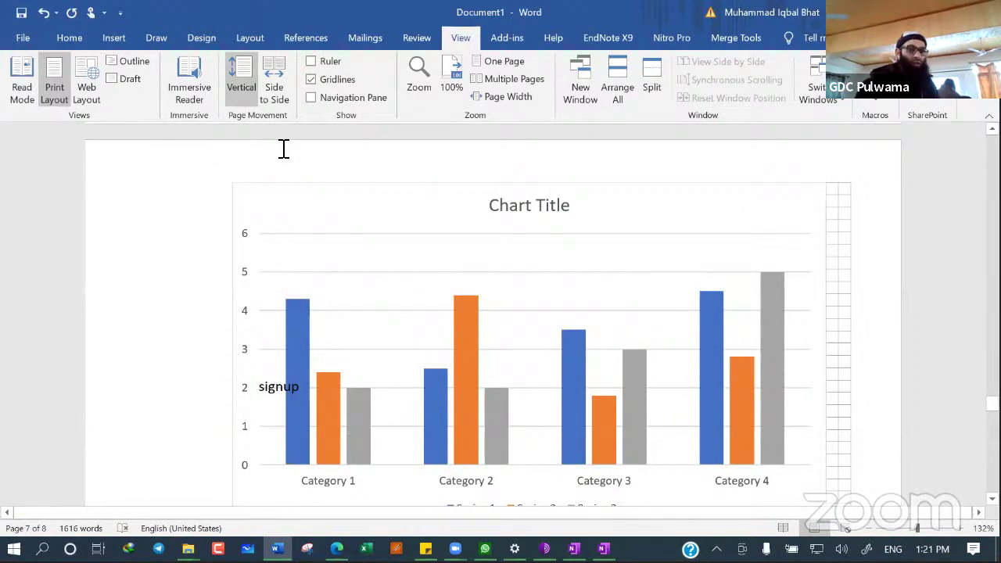
click(312, 61)
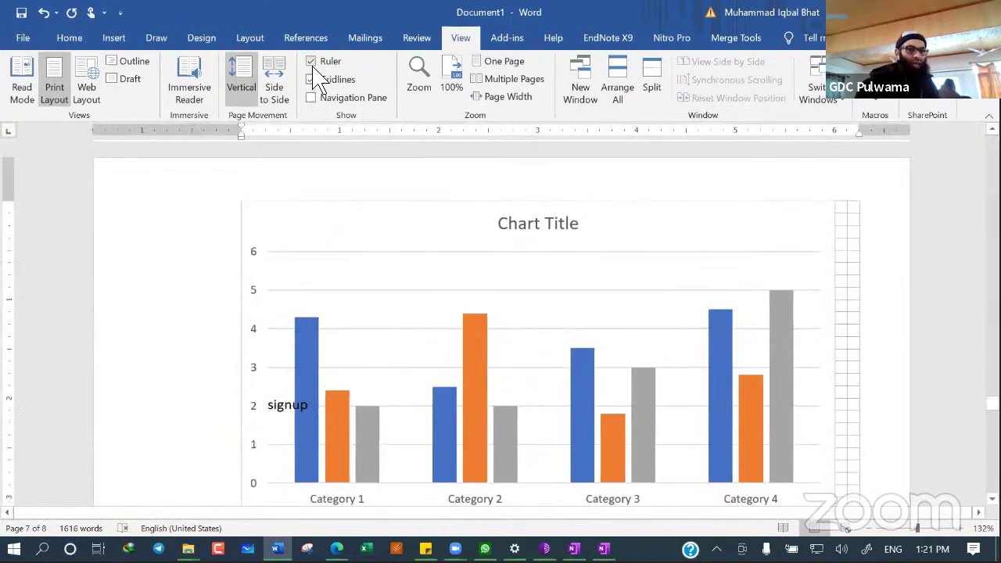
click(365, 105)
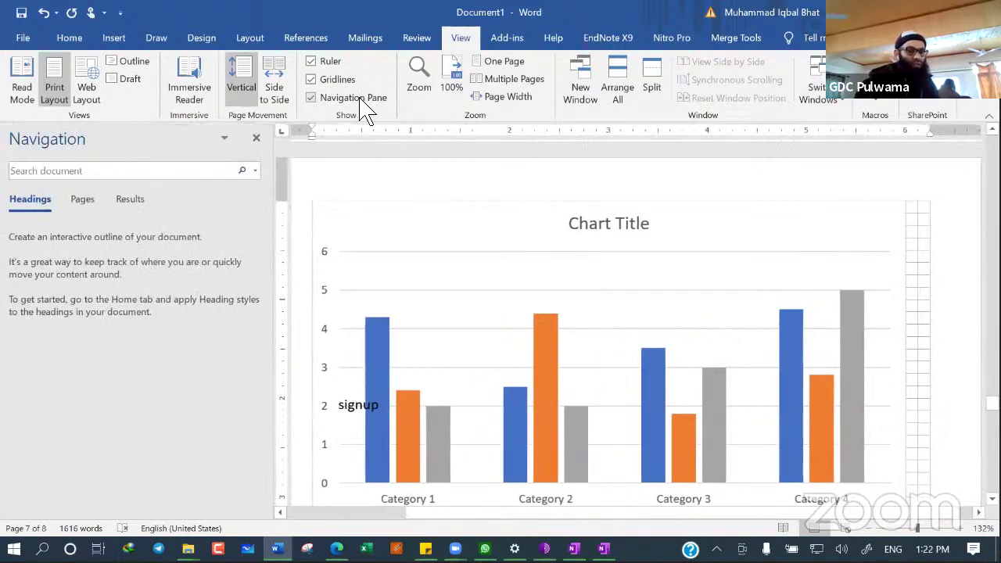
click(360, 99)
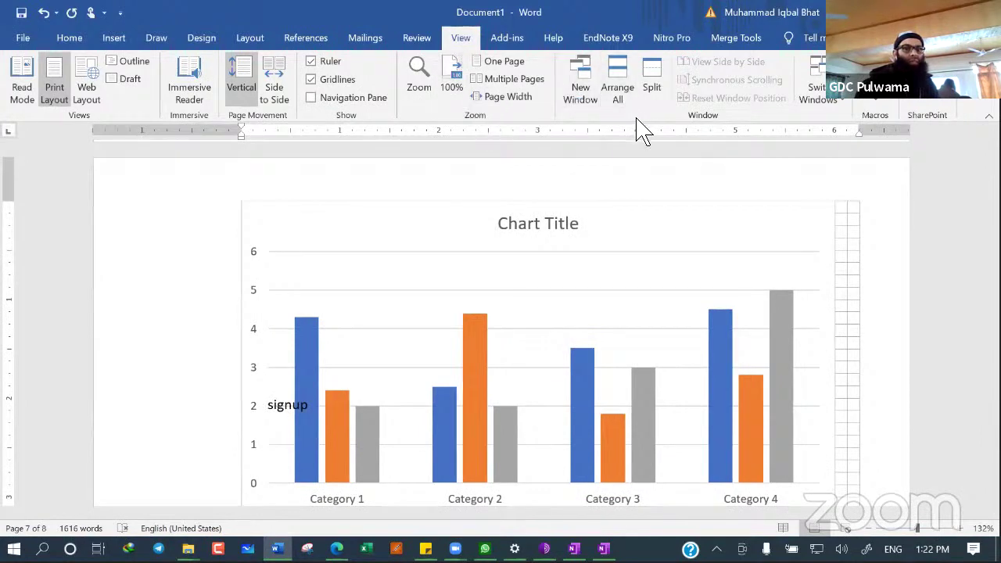
Look over the Add-ins, Help and Merge Tools commands, then switch to the 1001freefonts browser page
click(504, 40)
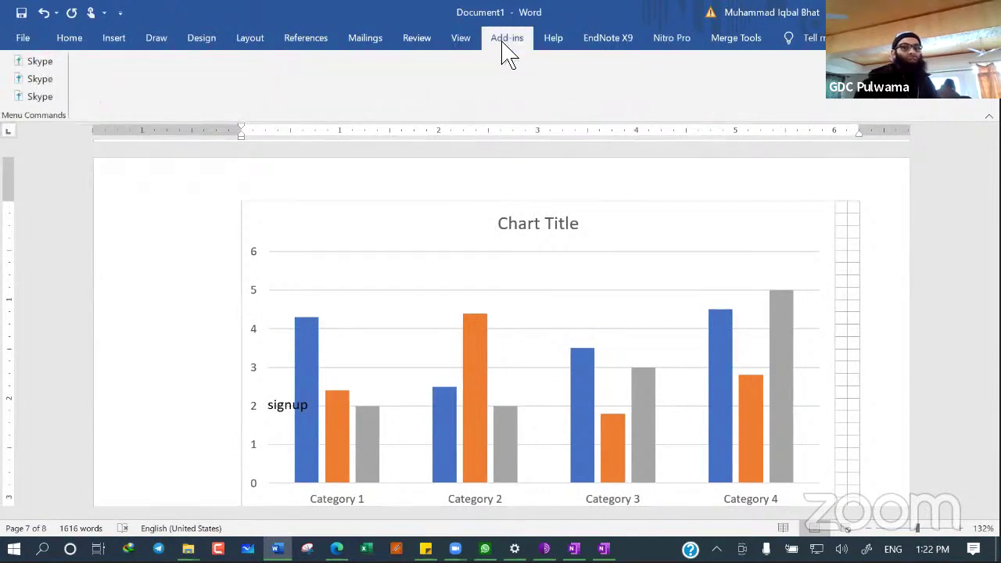
click(542, 46)
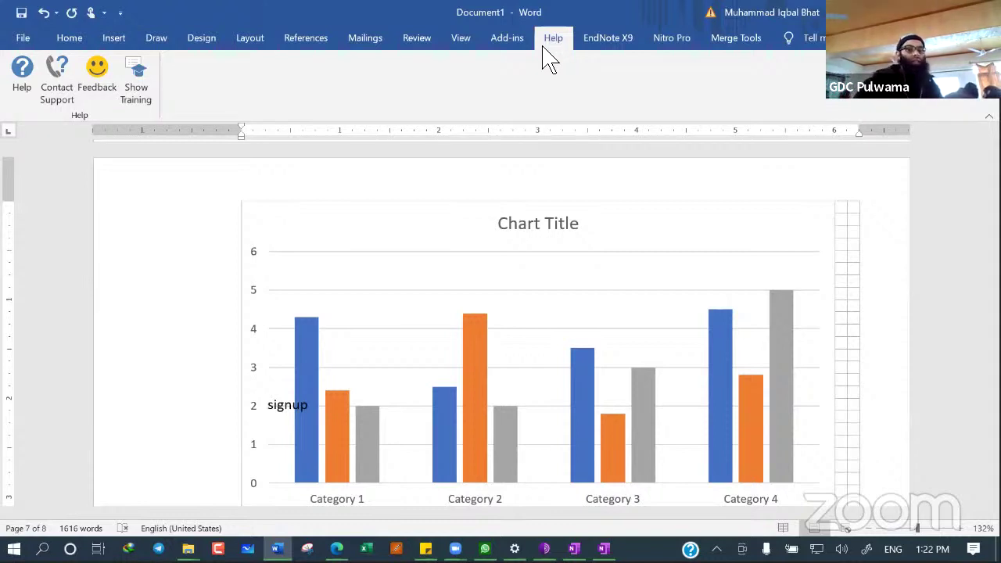
click(741, 49)
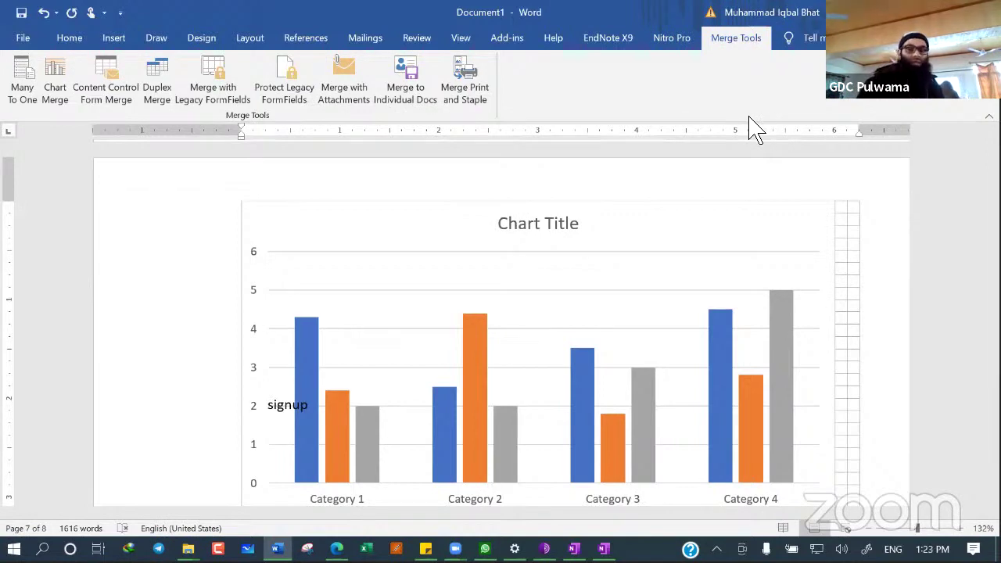
key(alt+Tab)
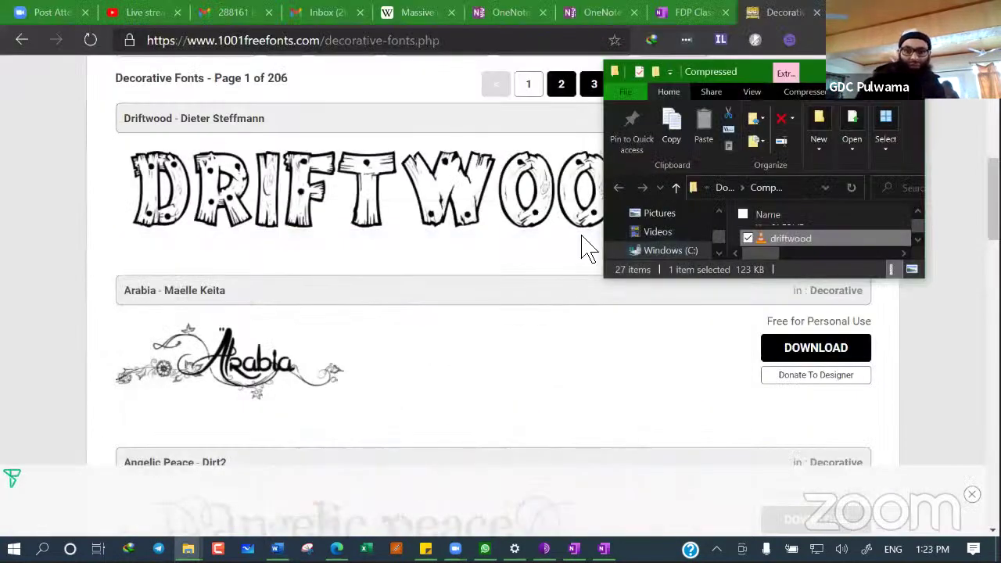
Return from the Decorative Fonts page to Word's Document1, passing through the OneNote notebook
key(alt+Tab)
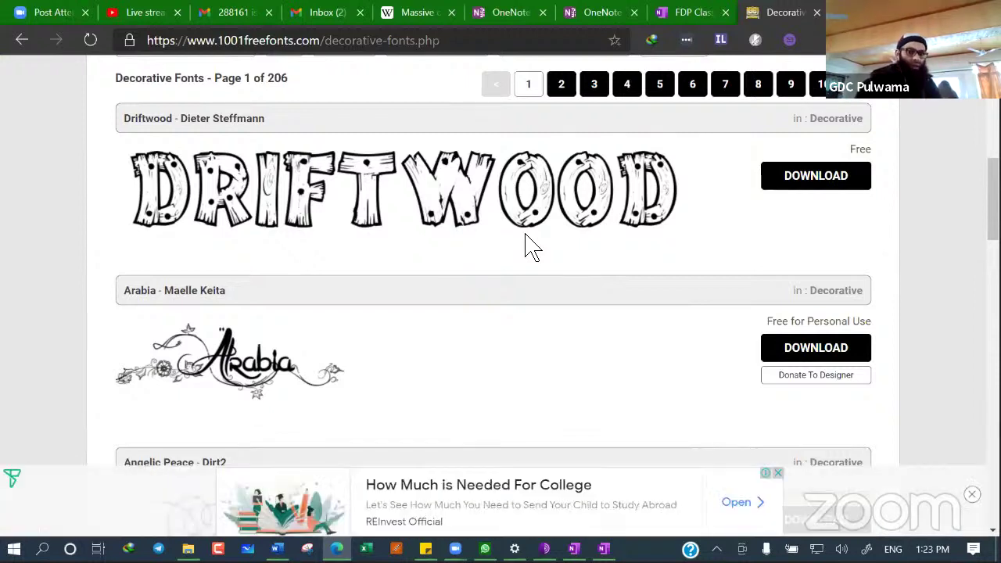
click(573, 548)
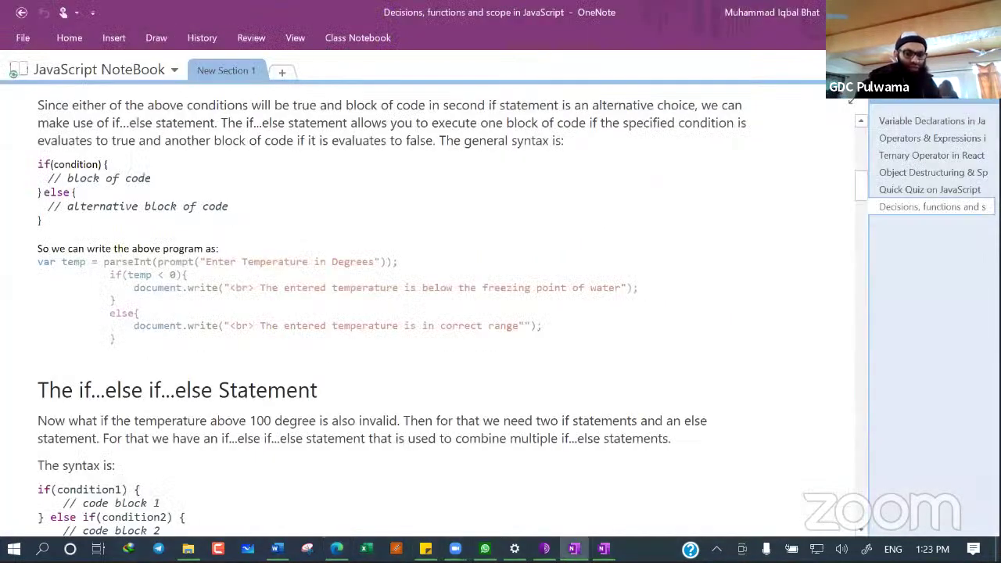
click(276, 548)
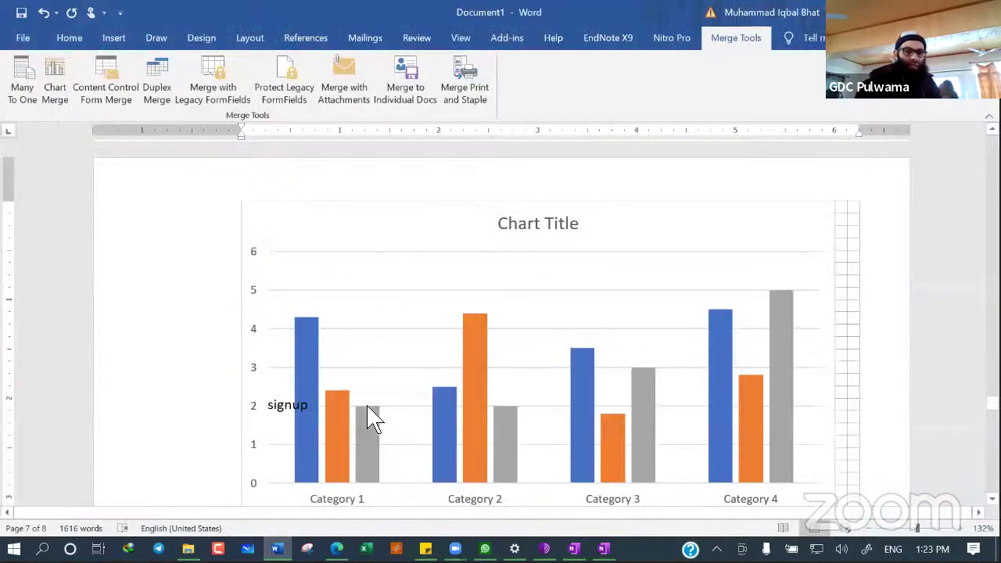
Undo the last two edits and turn off Gridlines on the View tab
scroll(383, 363, down, 5)
scroll(386, 371, down, 5)
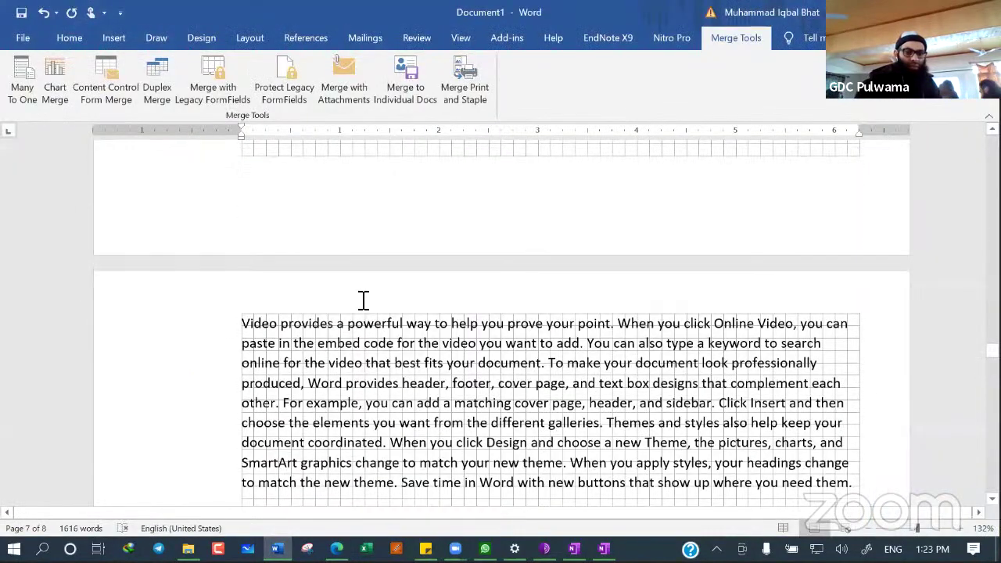
scroll(362, 299, down, 5)
key(ctrl+z)
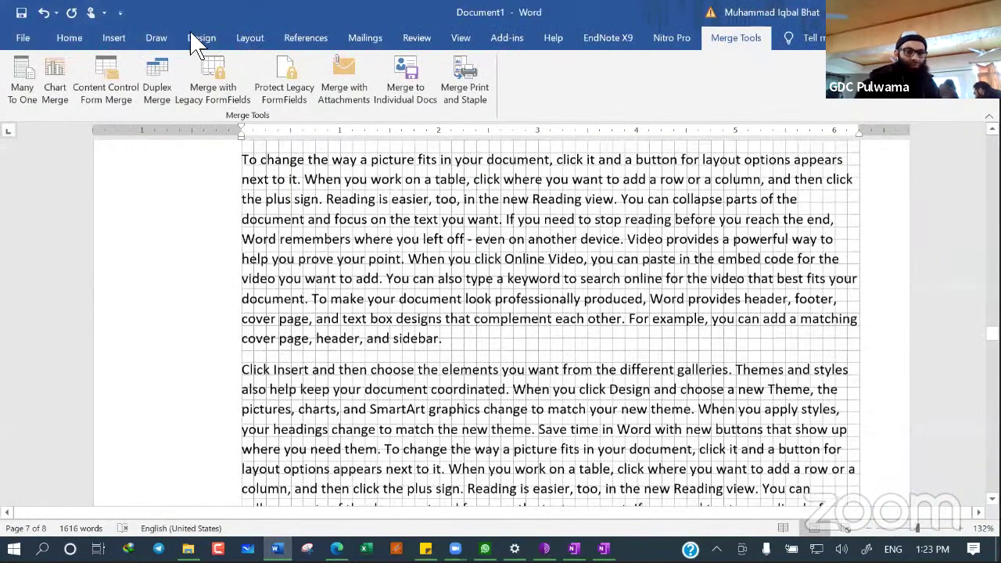
key(ctrl+z)
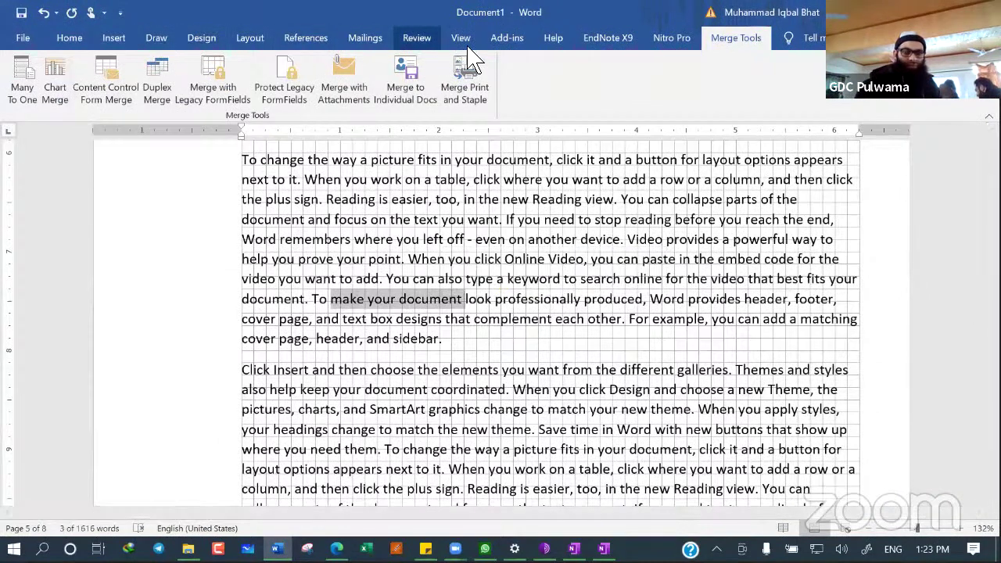
click(461, 37)
click(334, 79)
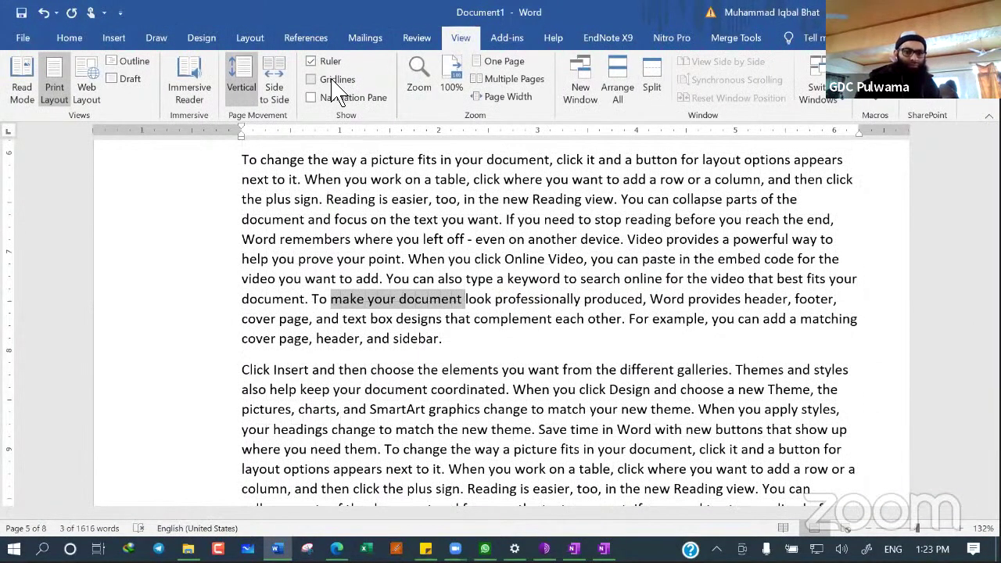
Look through the Home tab's highlight colours and the text shortcut menu without applying anything
click(69, 37)
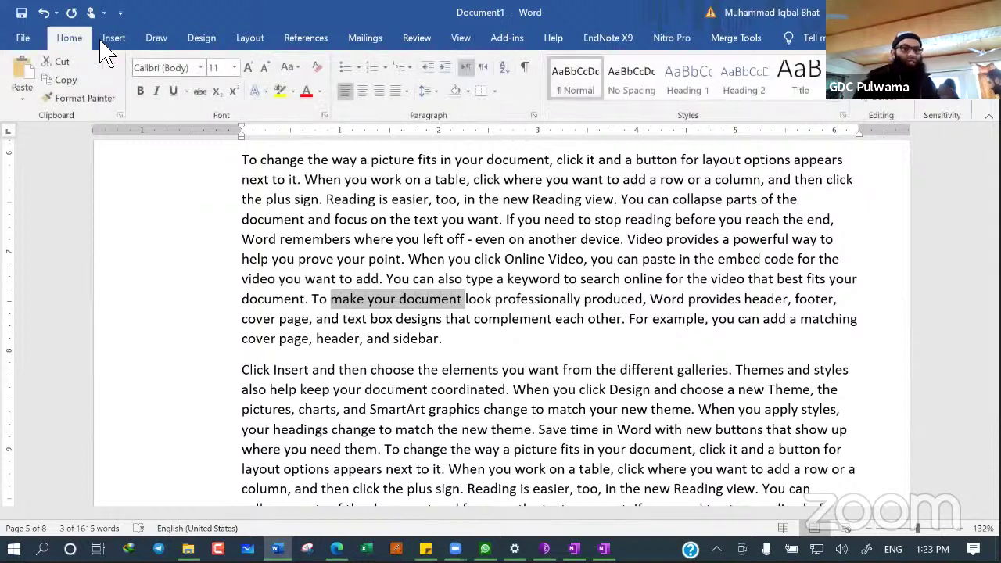
click(293, 92)
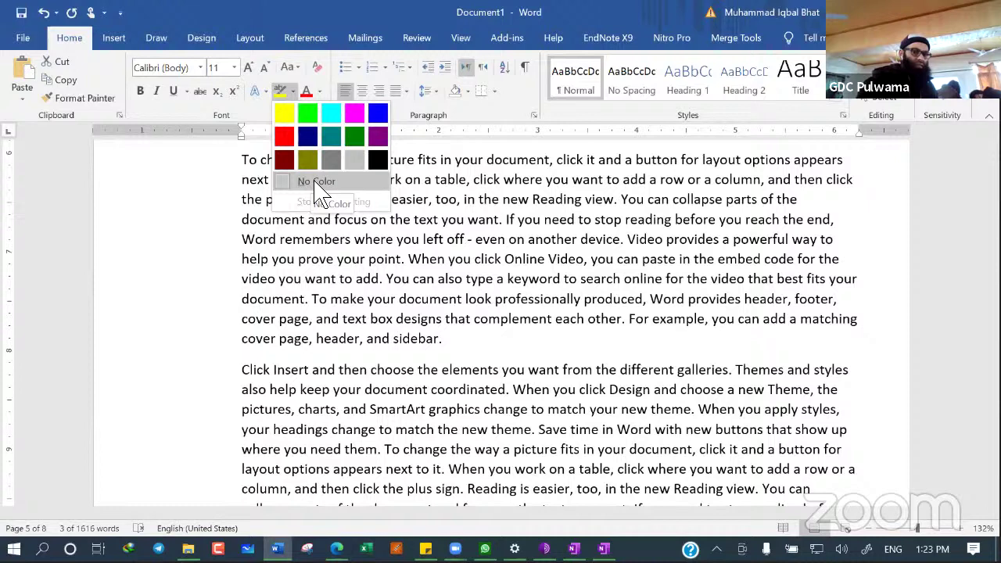
click(465, 342)
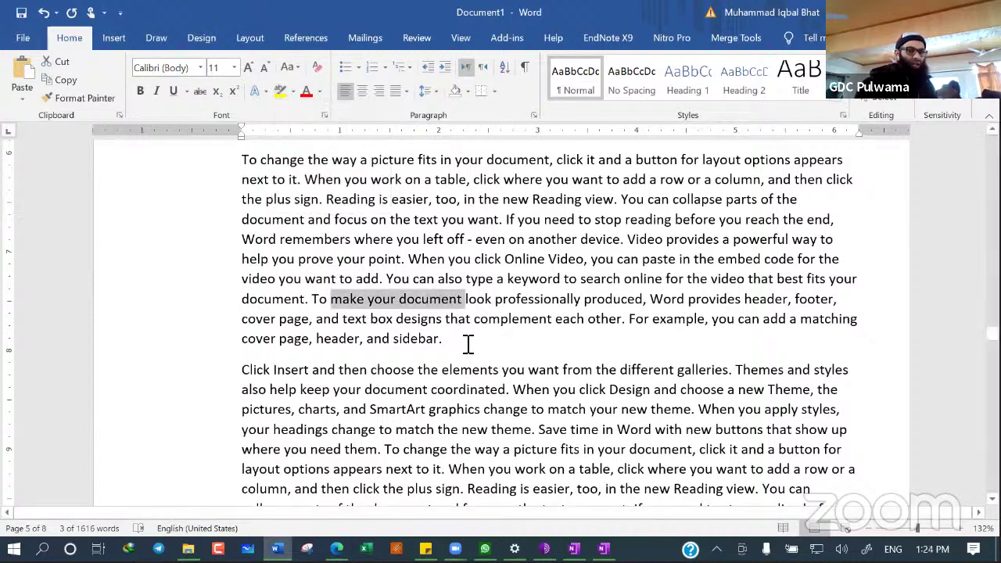
right_click(469, 356)
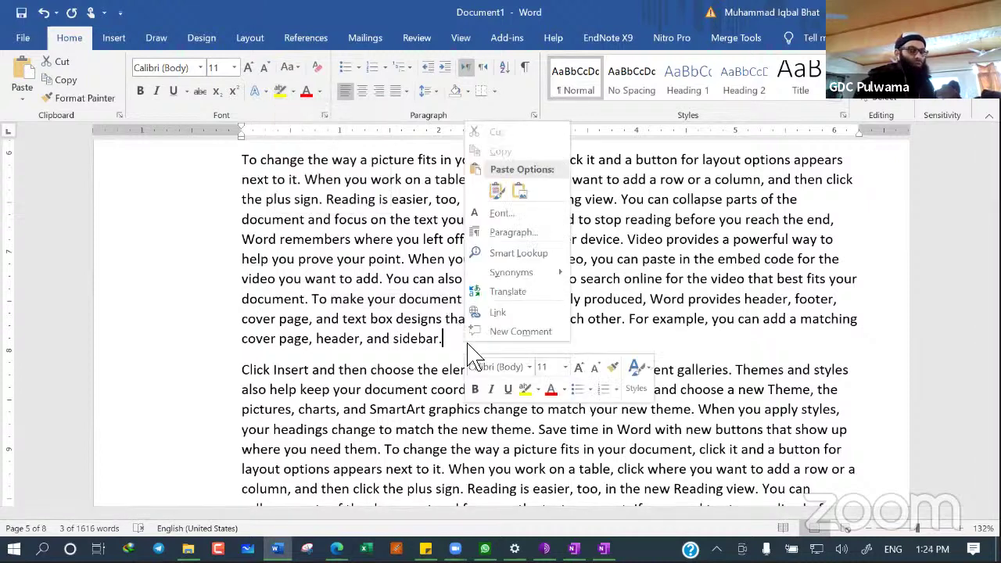
click(446, 341)
Select 'add. You', then view the paste options after 'sidebar.' without changing anything
drag(363, 280, 420, 289)
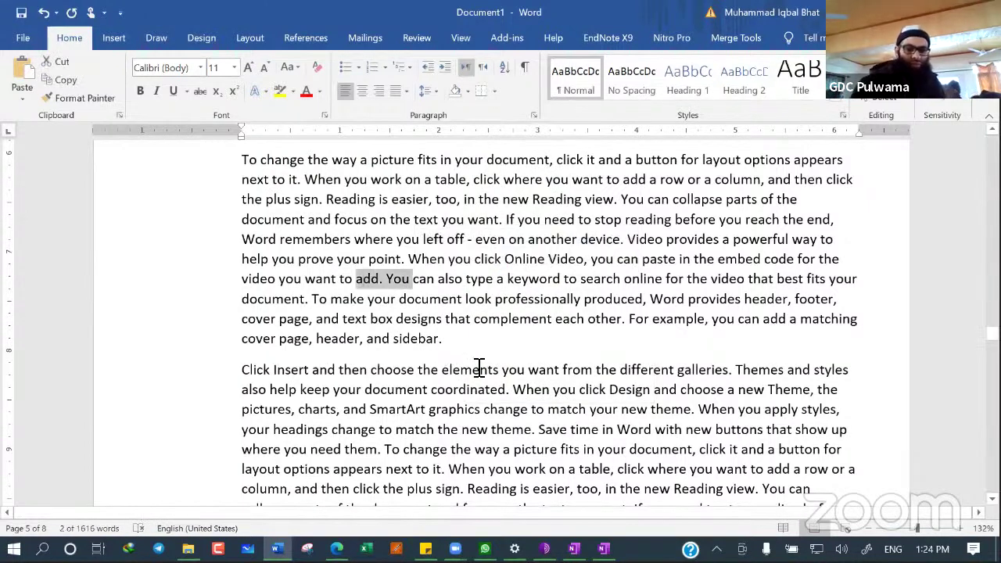
click(504, 336)
right_click(507, 343)
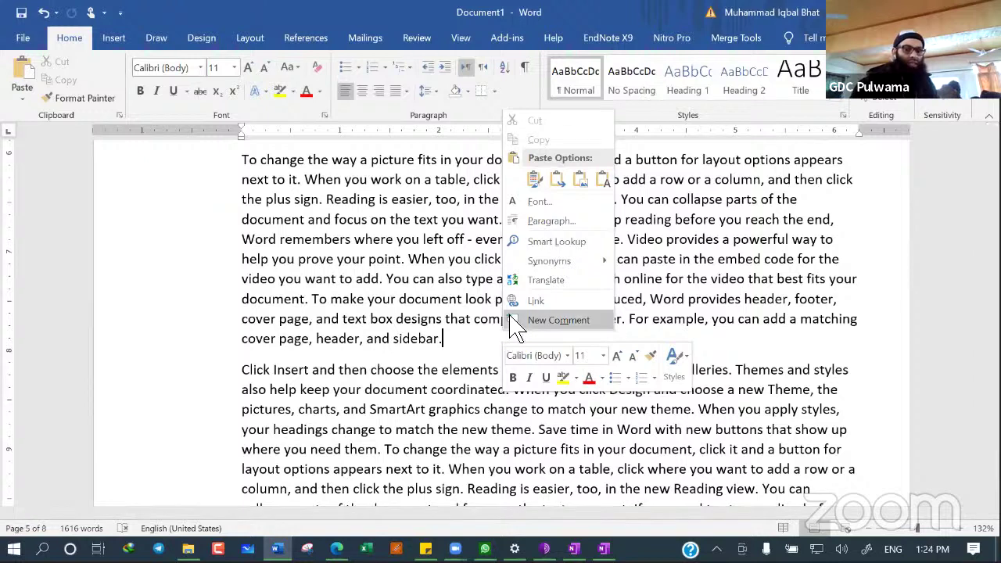
click(533, 182)
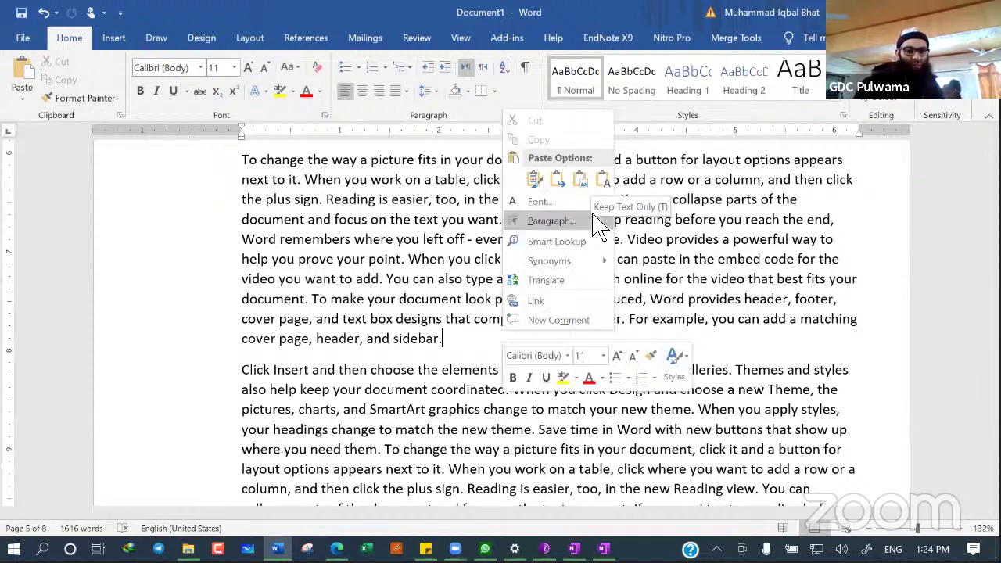
click(453, 341)
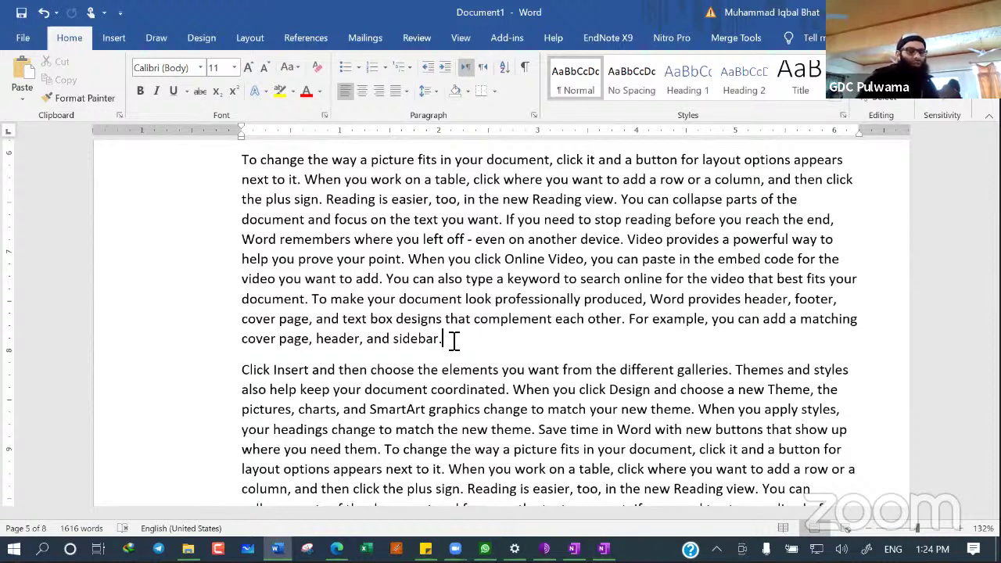
Select and delete all the document's text, then switch to the browser's OneNote window
key(ctrl+a)
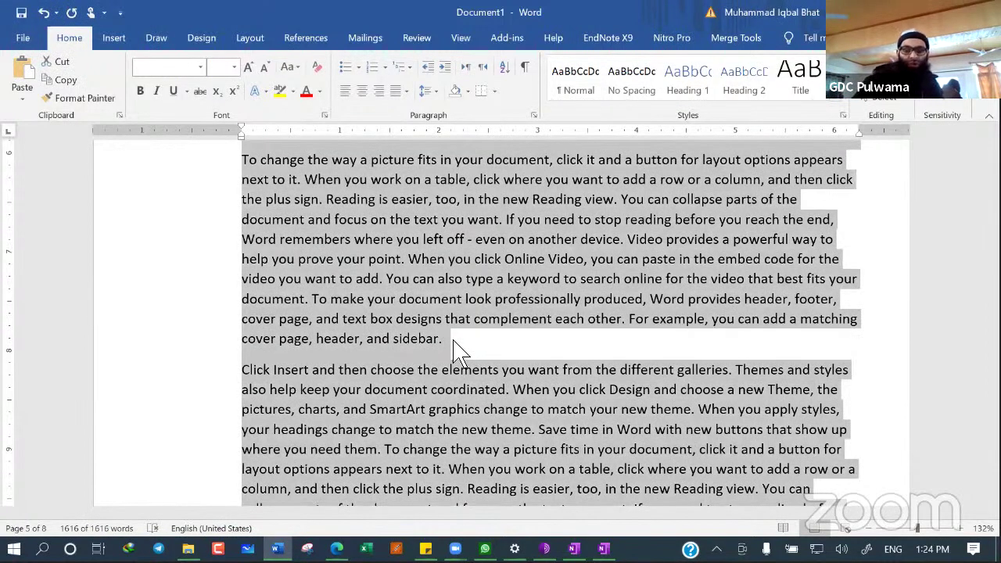
key(Delete)
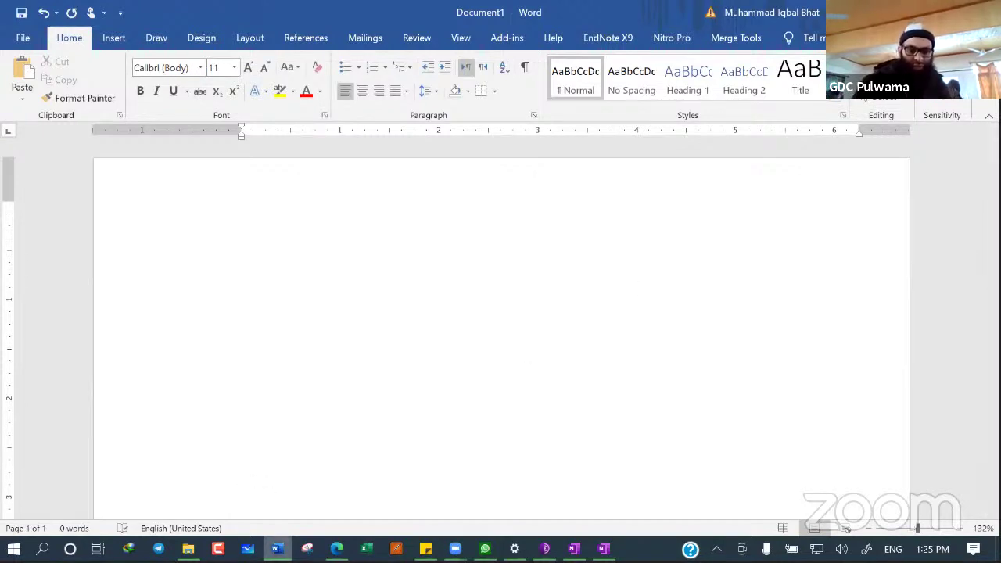
click(574, 548)
Open 'fdp number list' in Notepad, select its numbers, then open the 'source' workbook
click(544, 548)
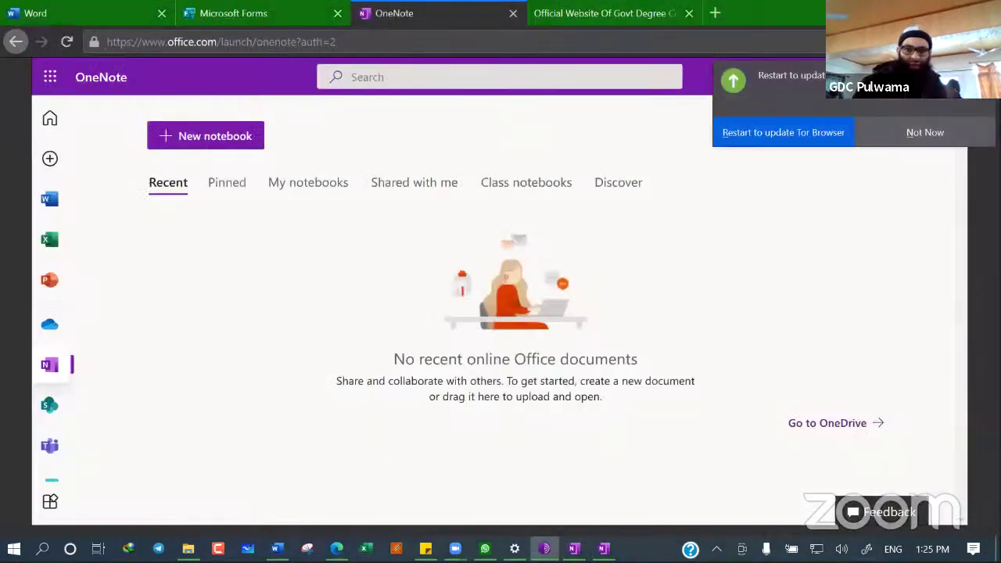
click(544, 548)
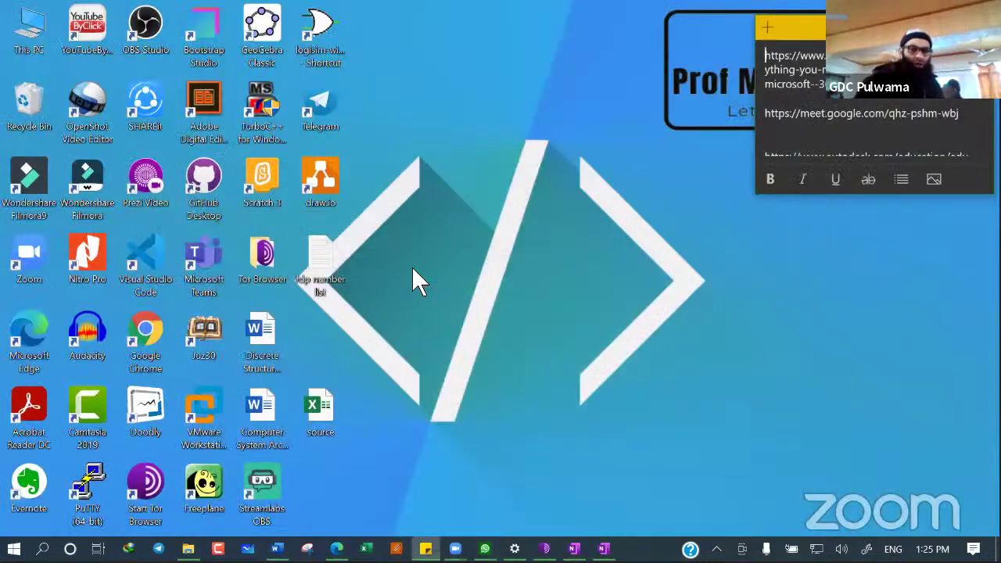
click(318, 261)
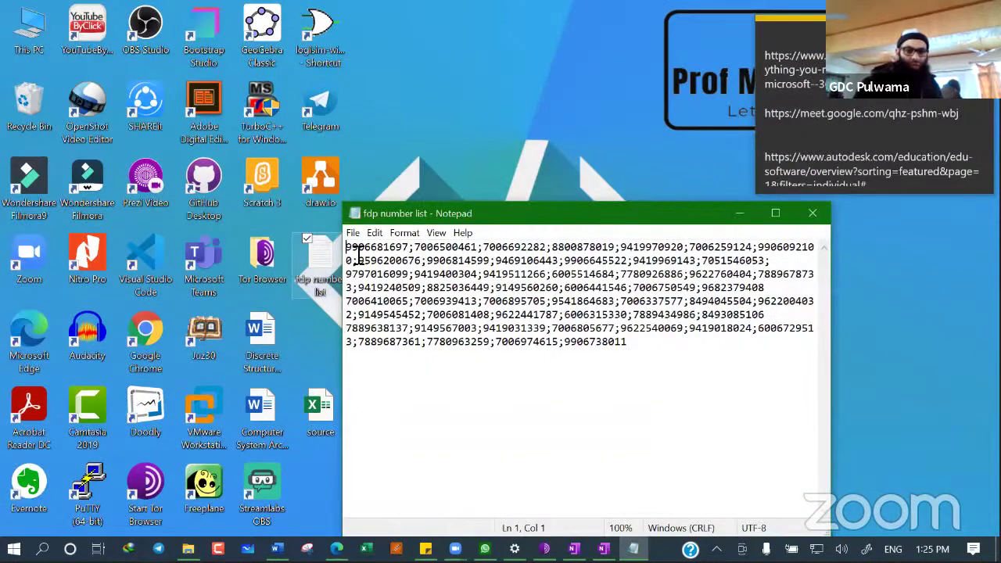
drag(348, 247, 644, 346)
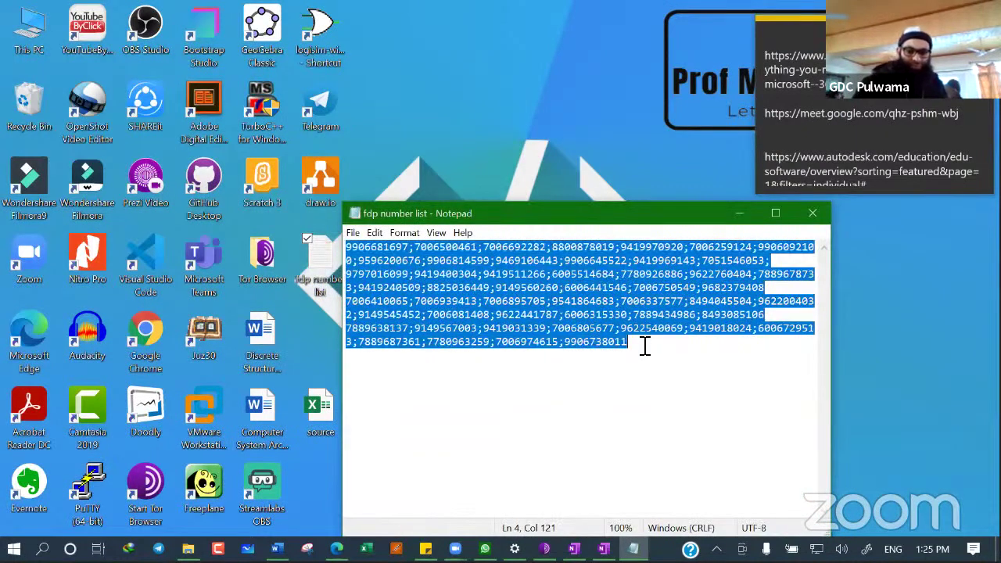
click(738, 212)
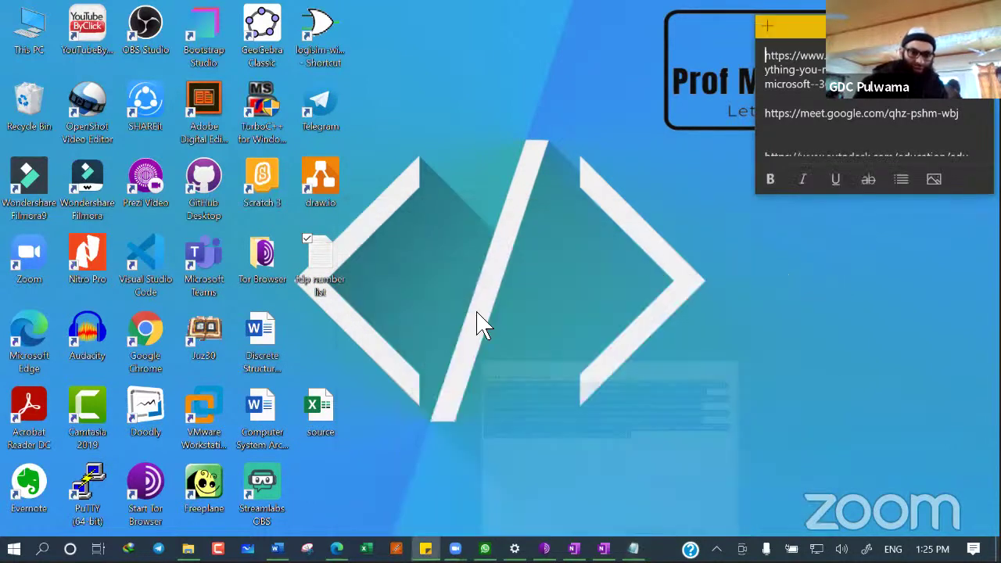
double_click(322, 428)
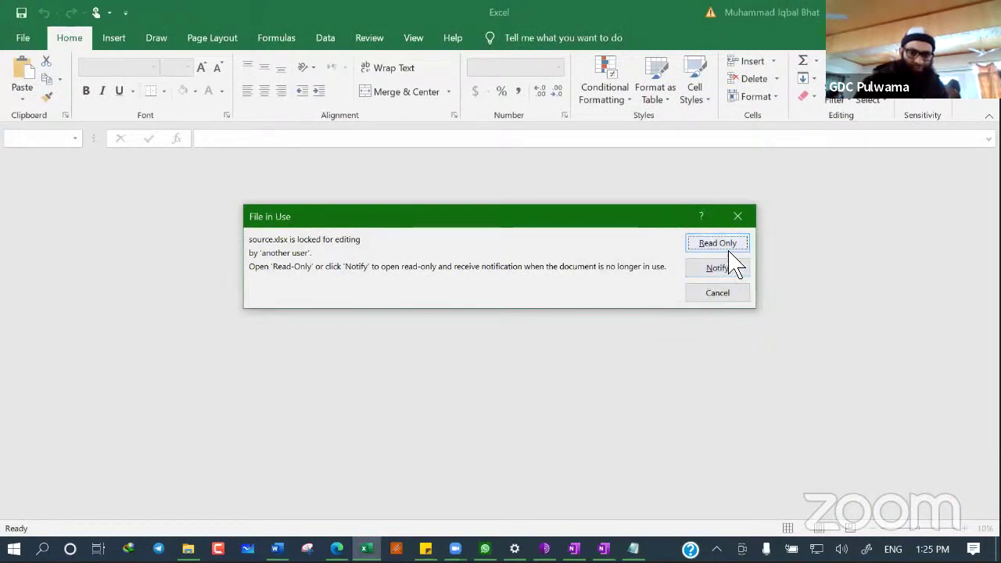
click(718, 244)
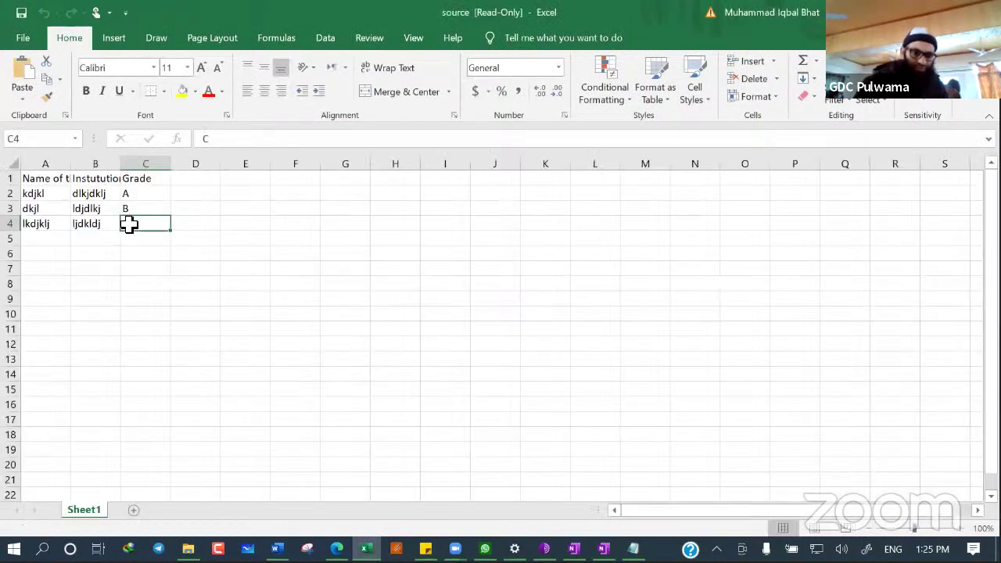
click(159, 192)
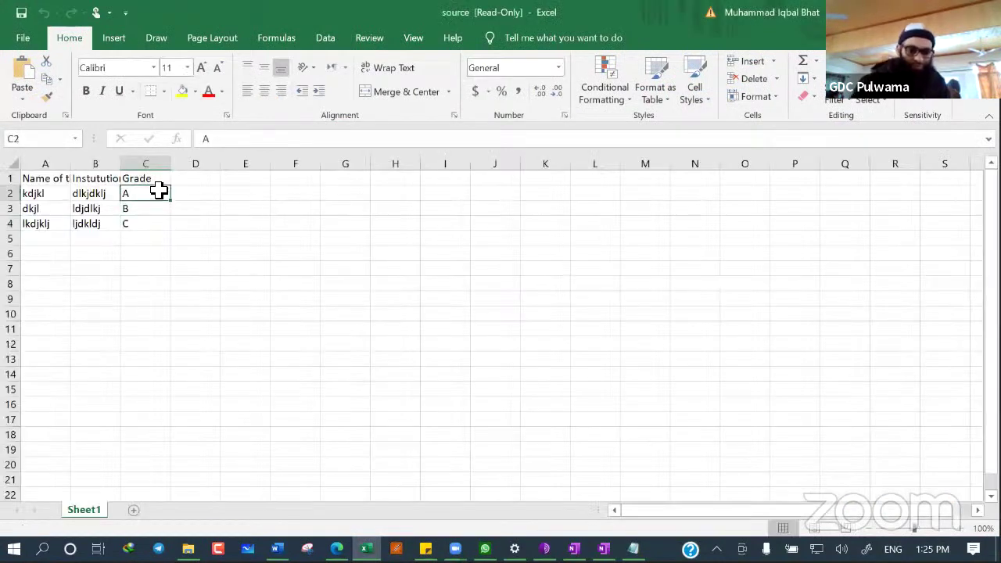
text(20u83098309)
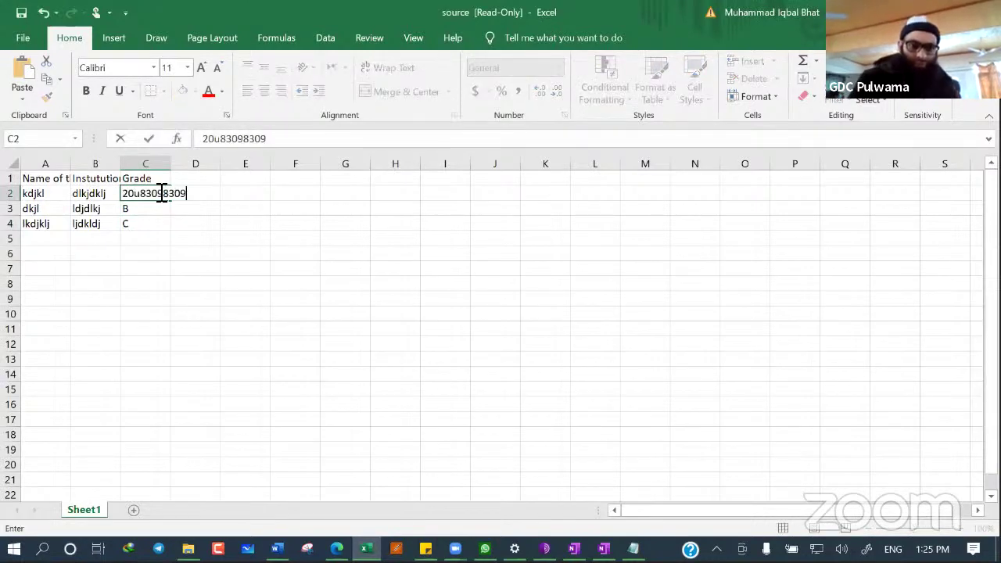
text(8309)
key(Return)
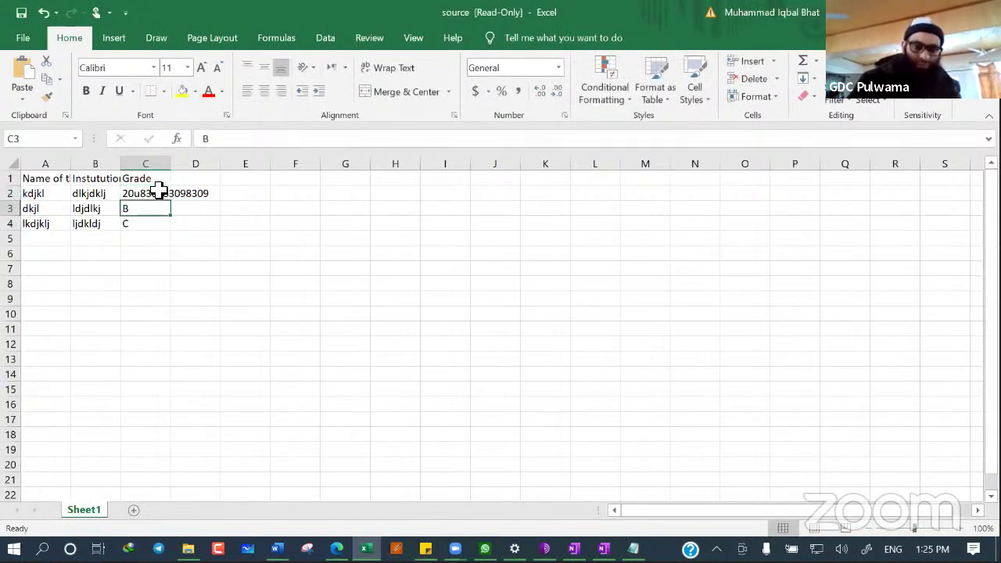
click(159, 191)
key(Return)
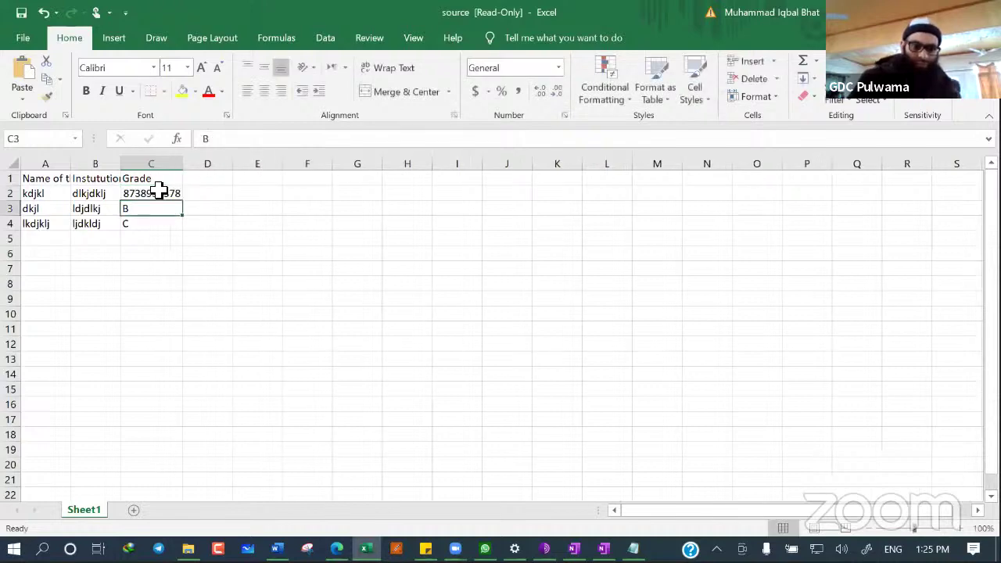
click(168, 192)
mouse_move(186, 204)
mouse_down()
mouse_move(201, 305)
mouse_move(201, 475)
mouse_up()
key(ctrl+c)
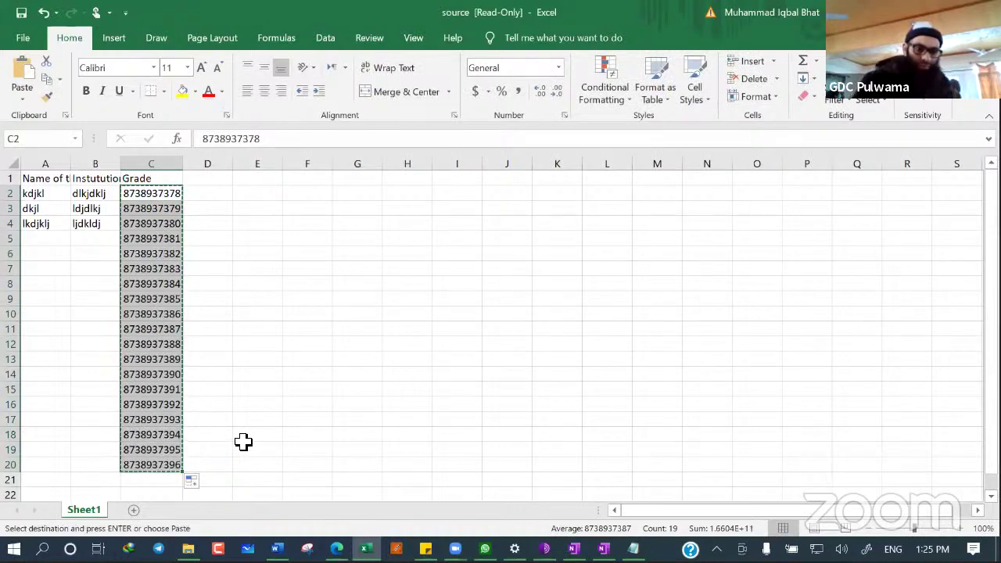
Paste the copied numbers into a new Notepad file, copy them back out, and return to Word
key(super)
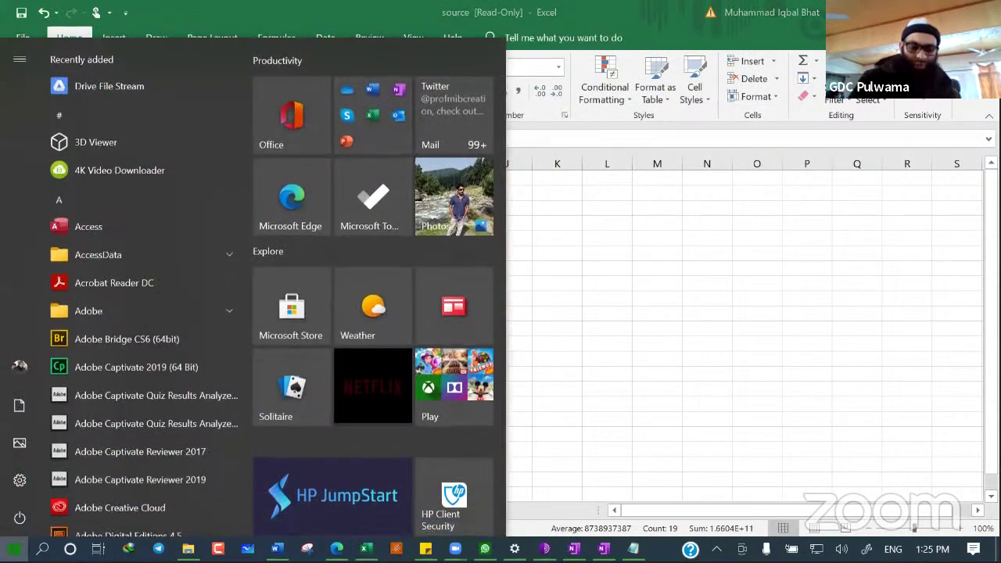
text(note)
key(Return)
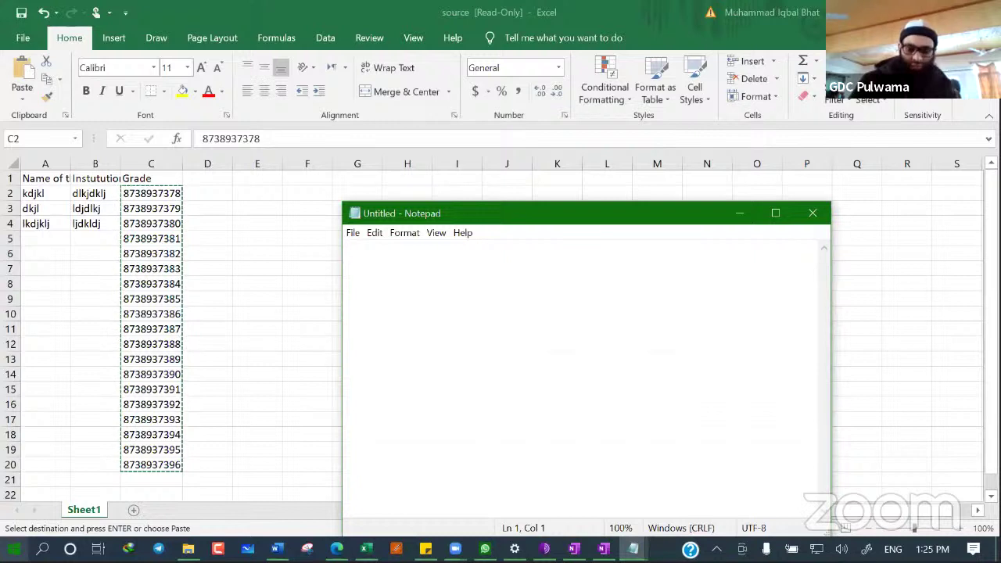
key(ctrl+v)
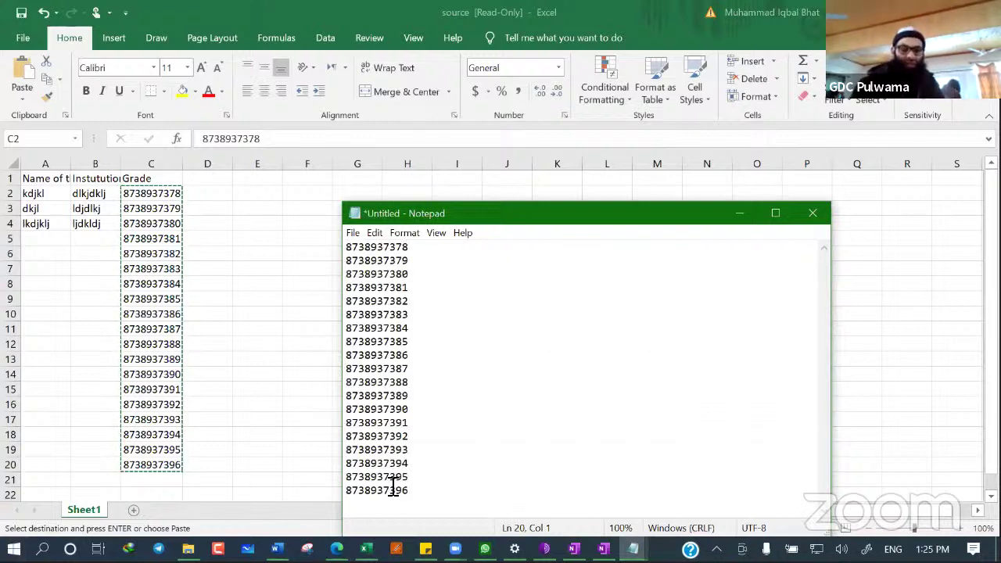
drag(409, 490, 328, 261)
key(ctrl+c)
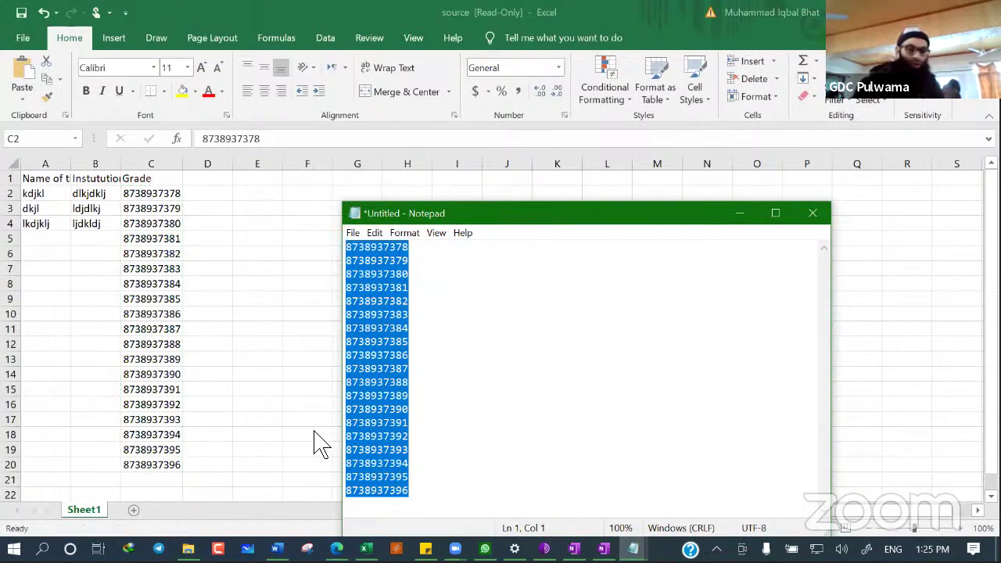
mouse_move(336, 549)
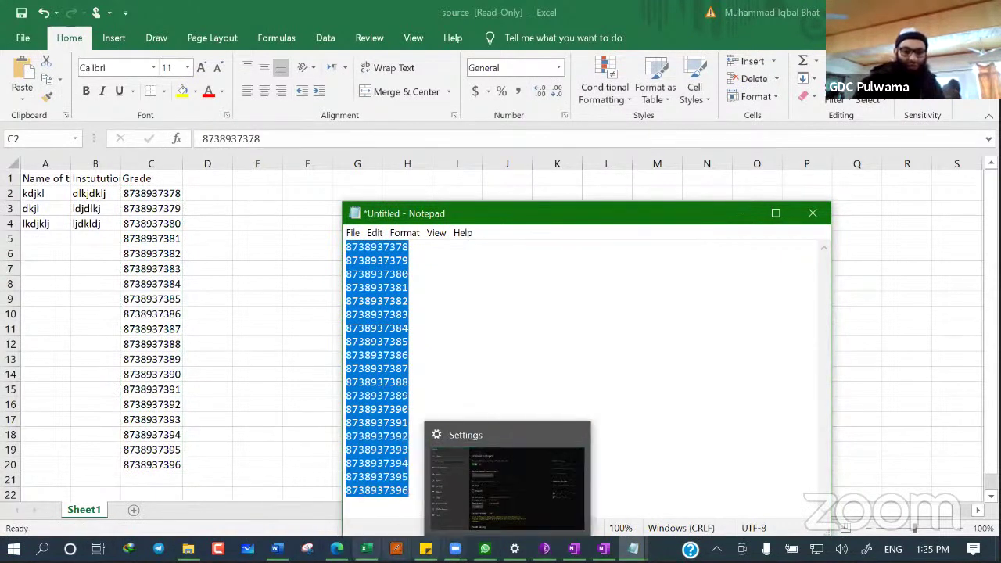
click(276, 549)
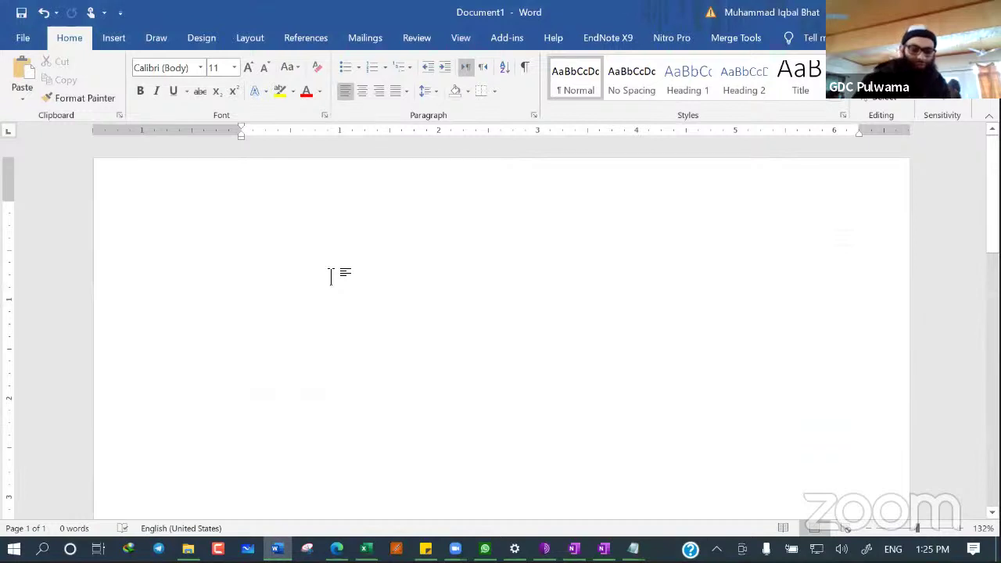
Paste the 19 phone numbers into Word's Document1
key(ctrl+v)
scroll(335, 279, up, 3)
scroll(334, 279, up, 1)
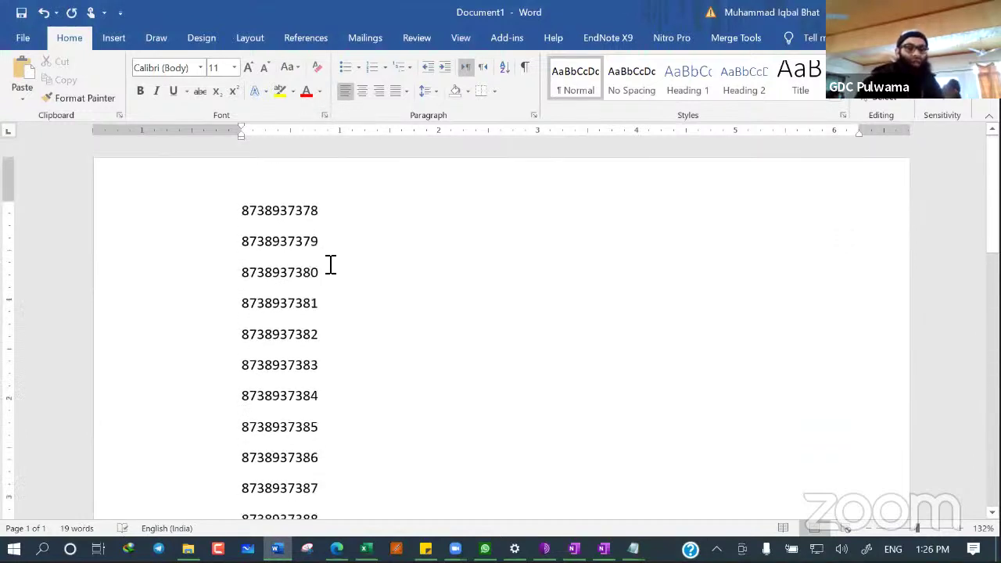
Test adding a comma and joining the second number onto the first line, then revert it
click(245, 213)
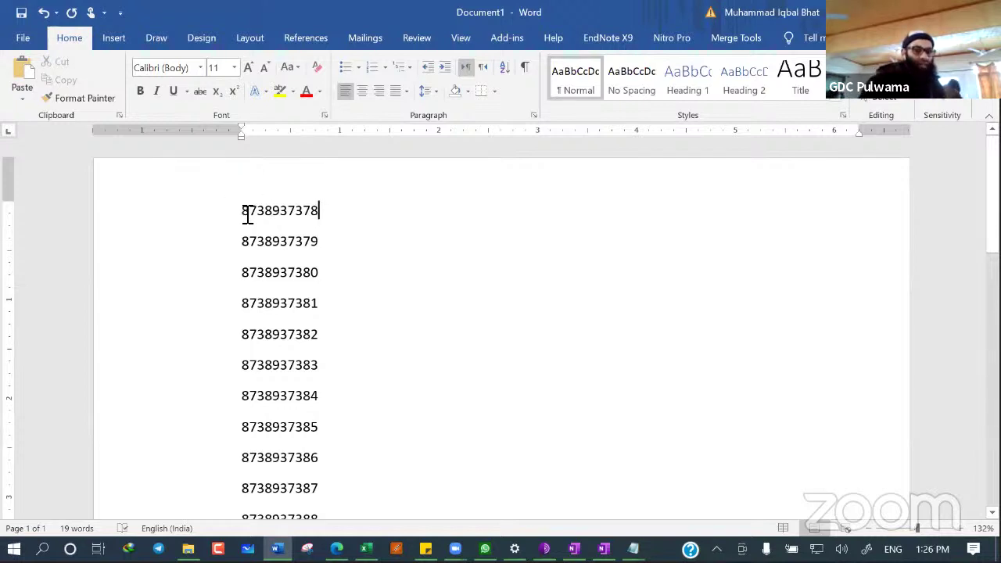
click(319, 213)
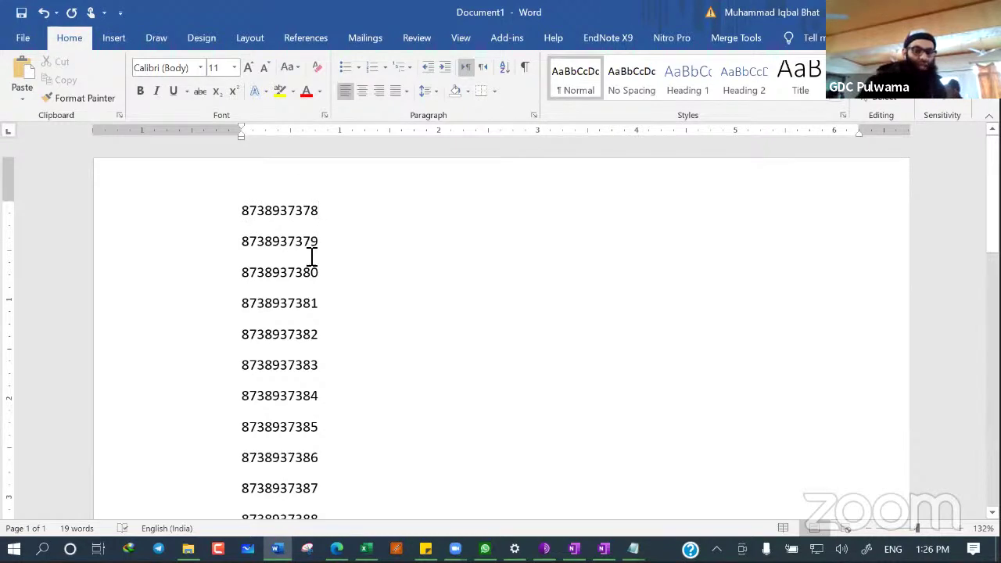
text(,)
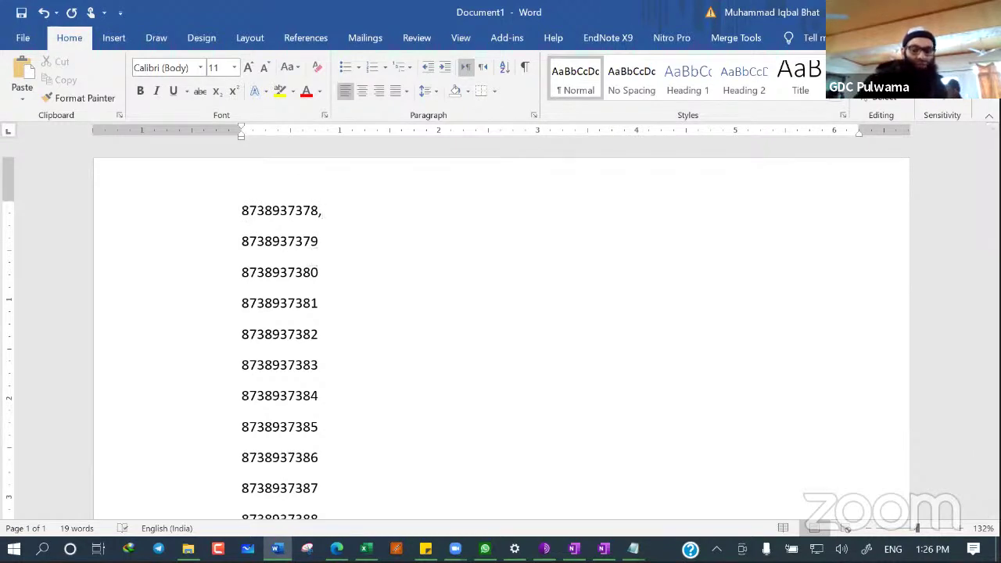
key(Delete)
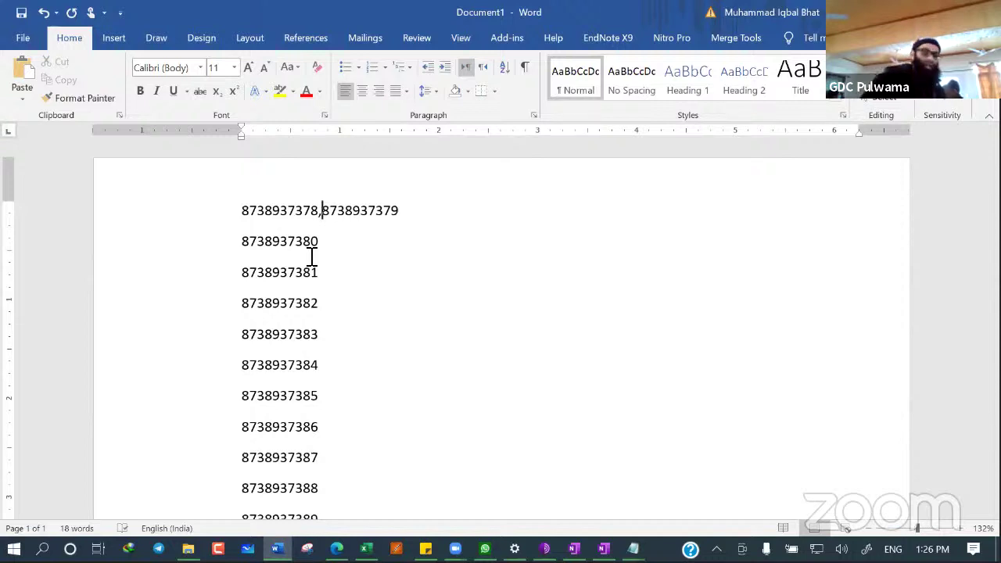
key(BackSpace)
key(Return)
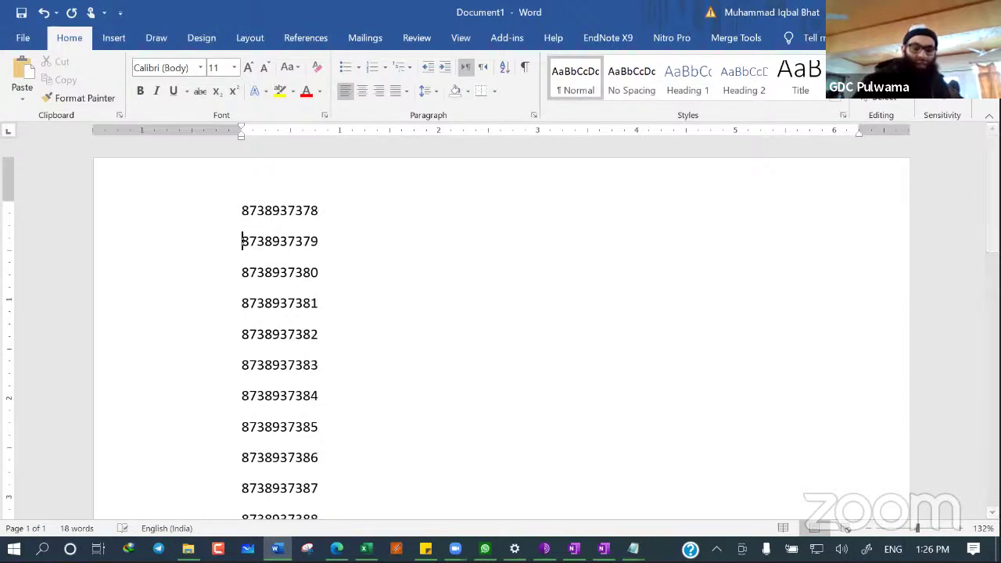
click(242, 210)
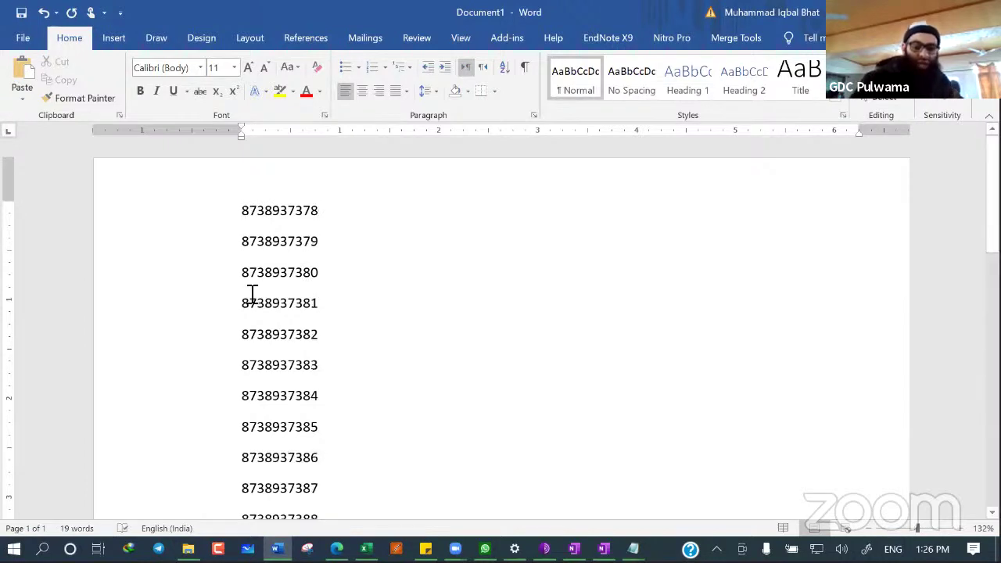
Try bracketing the first numbers and pulling the next two onto line one, then back the edits out
text(()
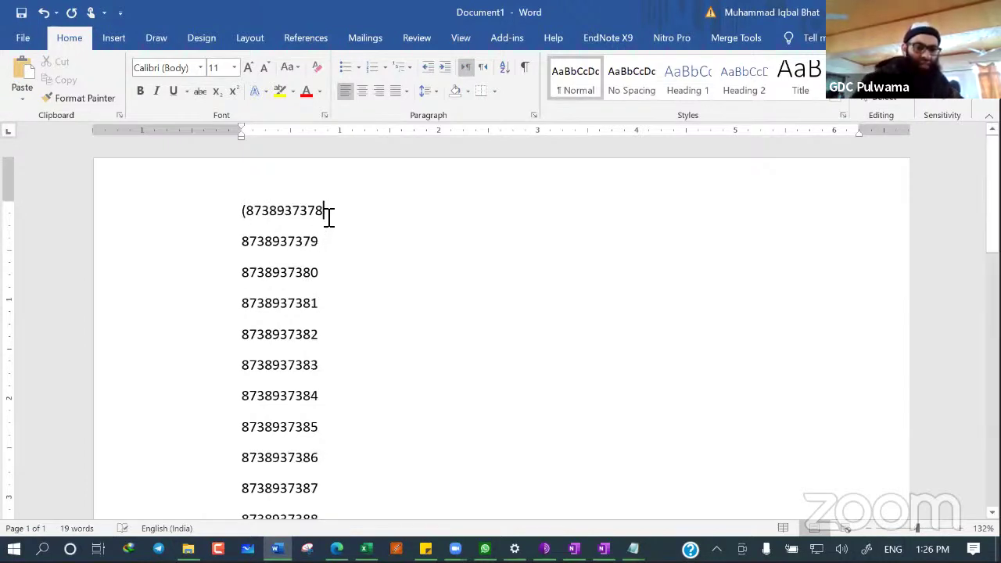
text();)
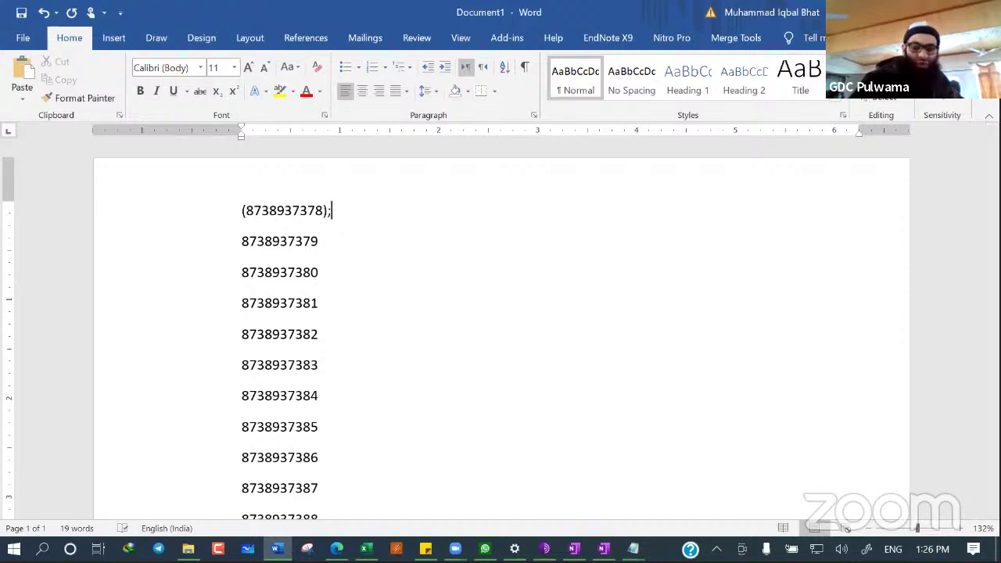
key(Delete)
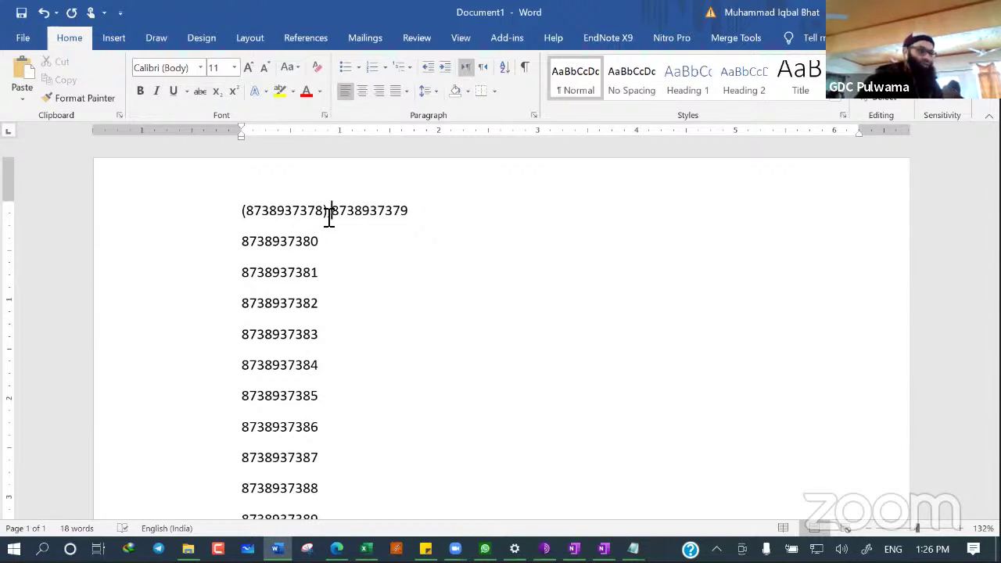
text(()
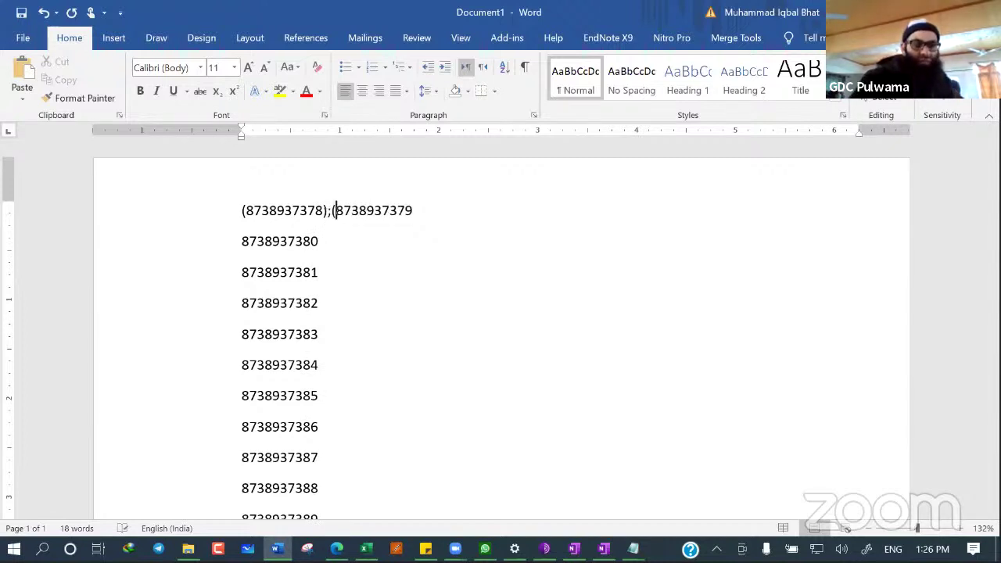
text())
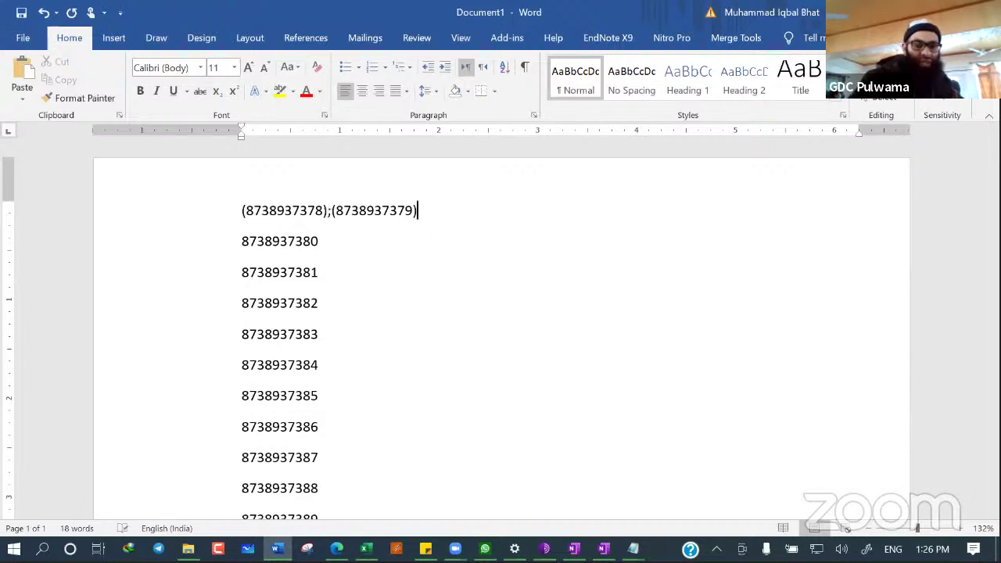
key(Delete)
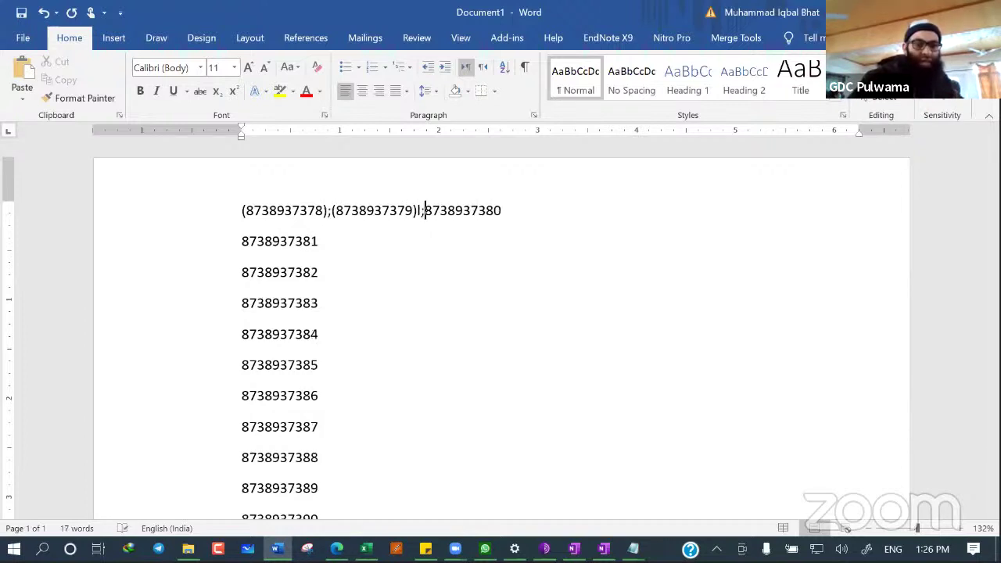
key(BackSpace)
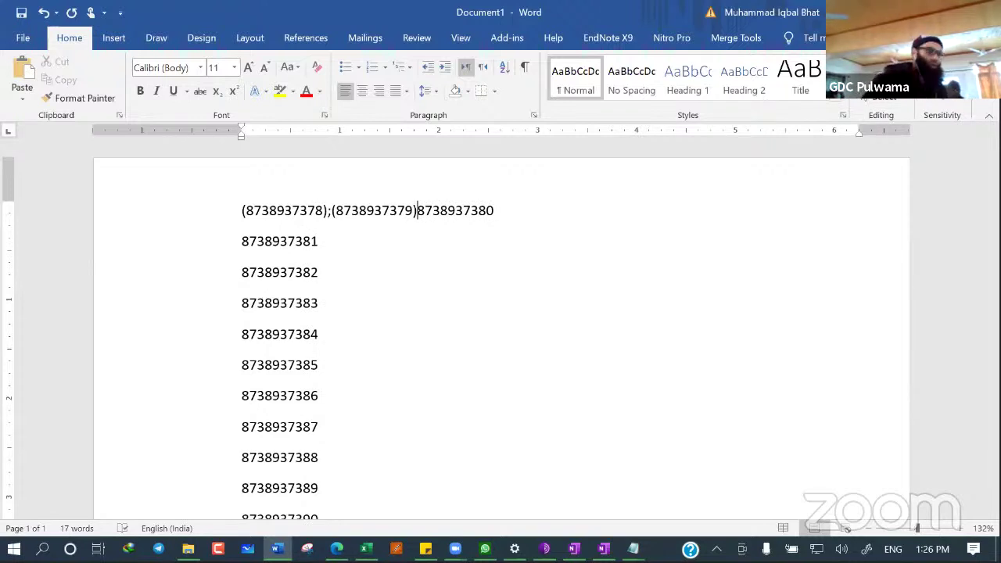
key(BackSpace)
text(;)
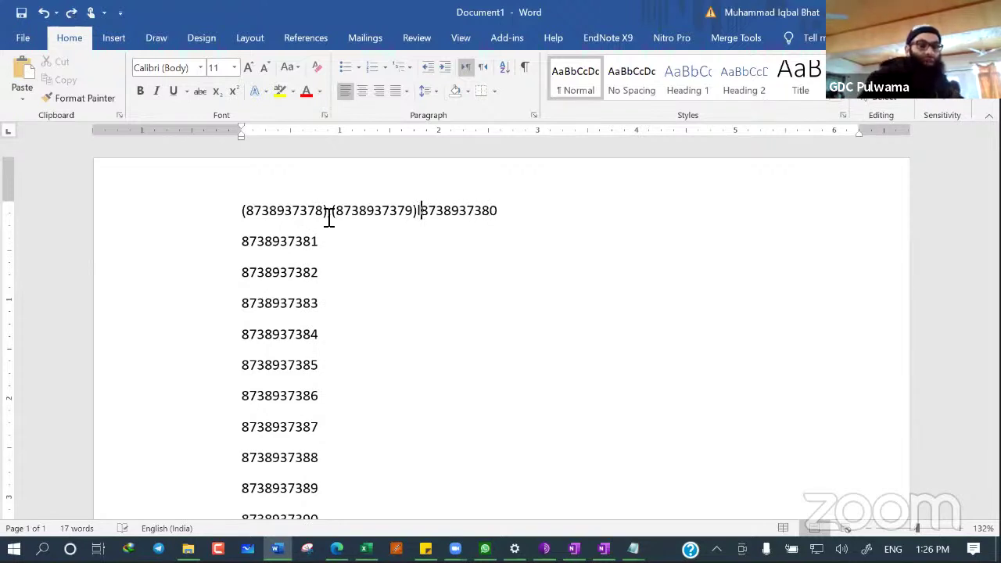
key(Return)
click(329, 218)
key(Delete)
key(Return)
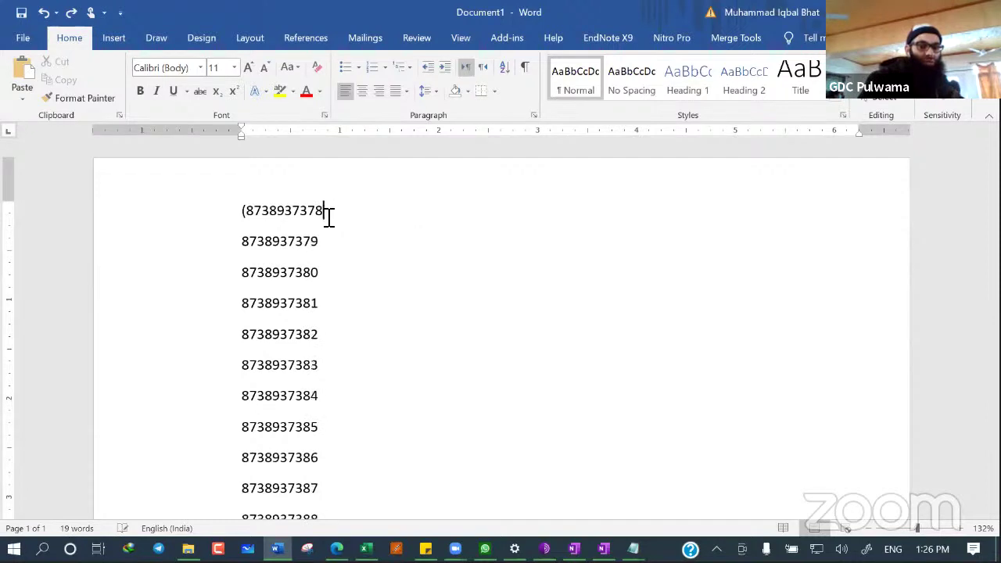
Remove the leftover opening bracket and search the commands for 'mac' to find Record Macro
key(Home)
key(Delete)
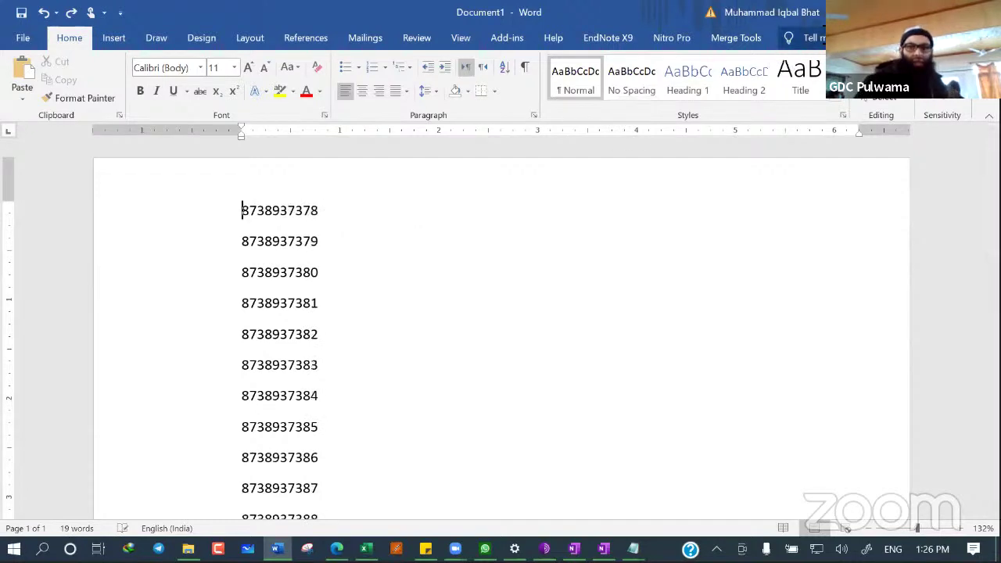
key(alt+q)
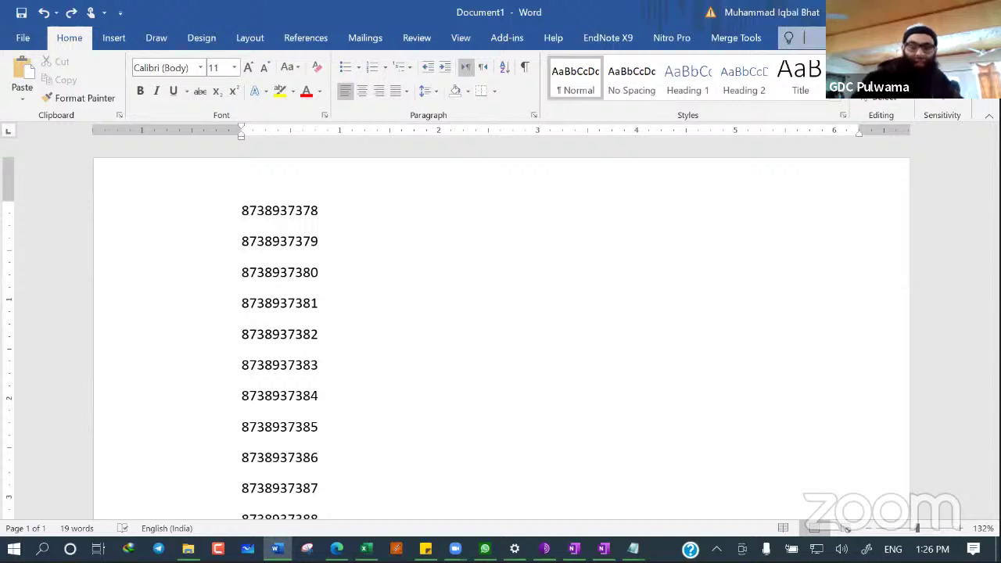
text(mac)
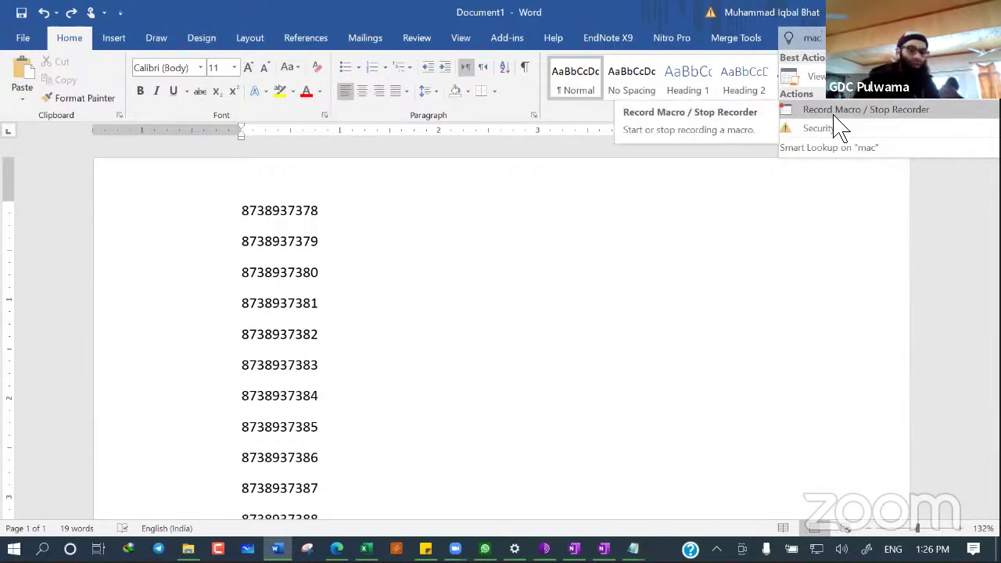
click(243, 211)
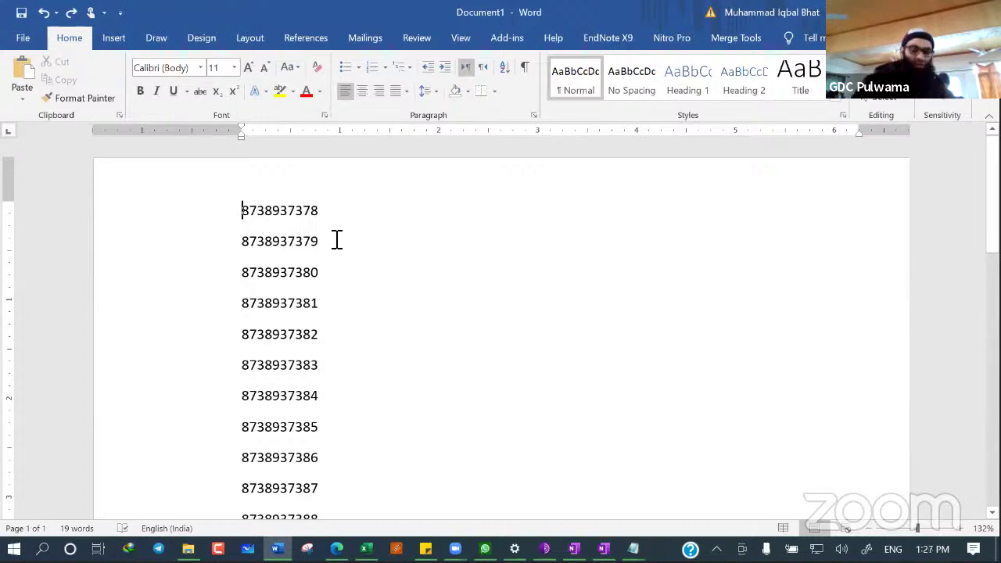
Toggle subscript formatting with Ctrl+= and return to the start of the document
key(ctrl+equal)
key(ctrl+equal)
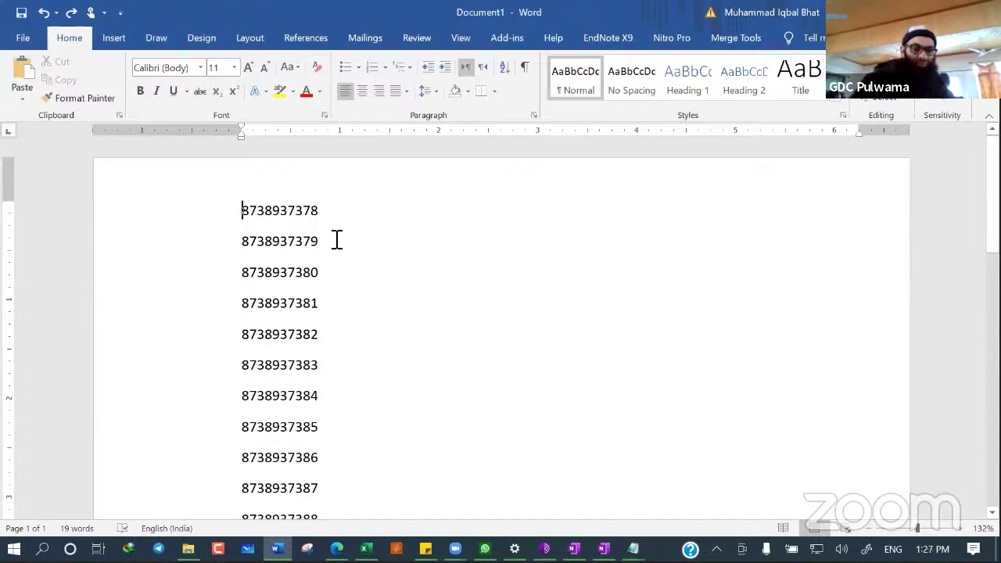
key(ctrl+equal)
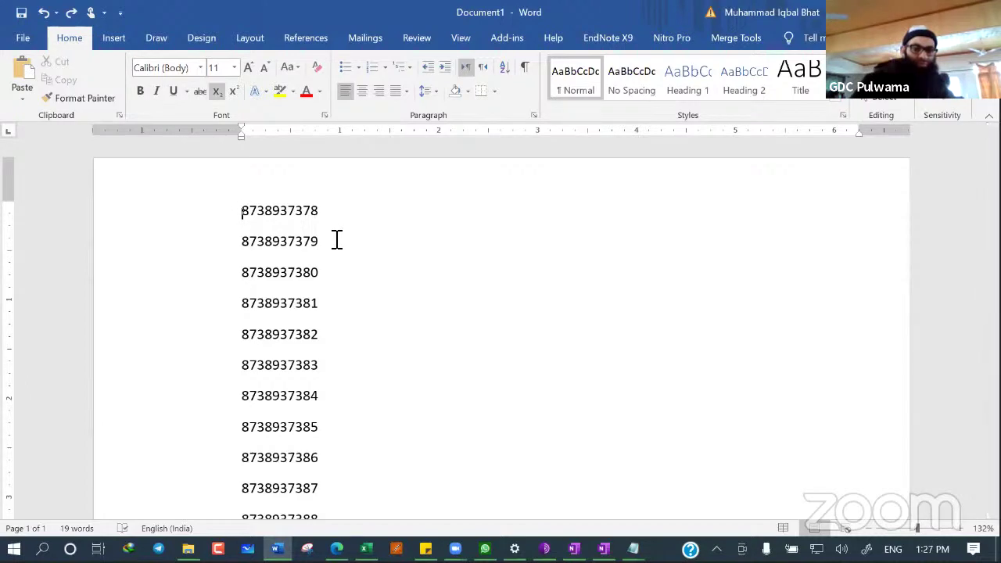
key(ctrl+equal)
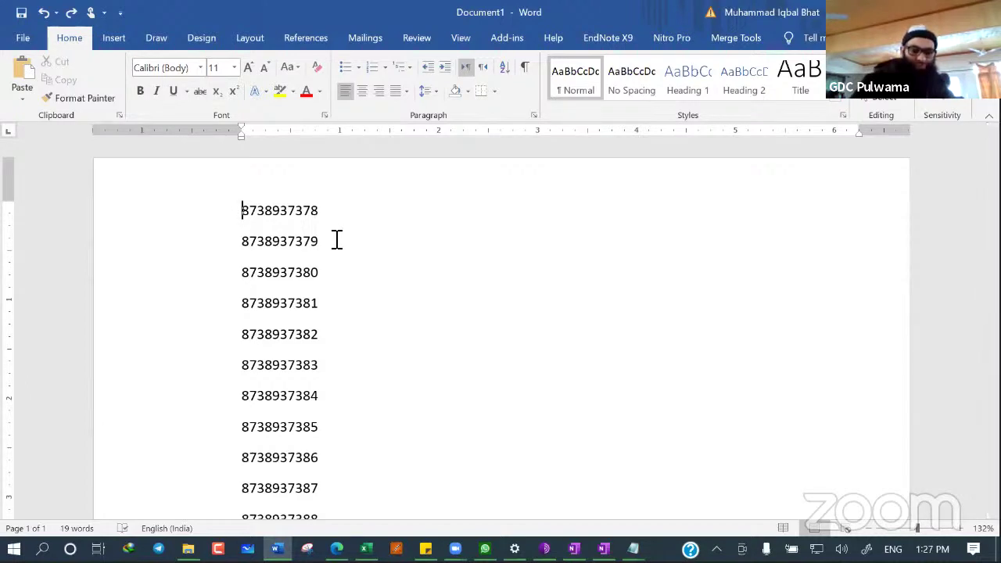
key(ctrl+Home)
key(alt+q)
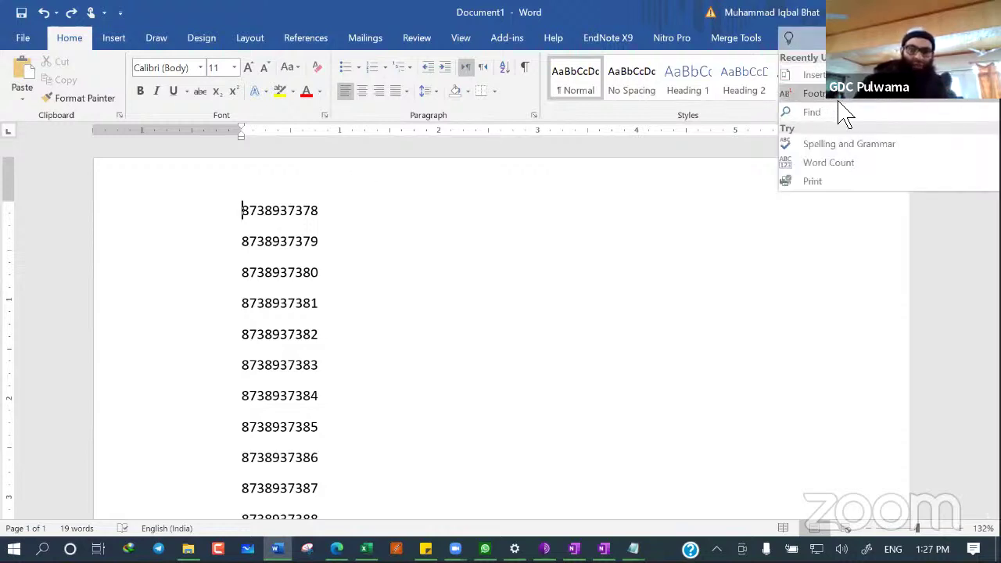
Start recording a new macro and assign it the Ctrl+Home keyboard shortcut
text(mac)
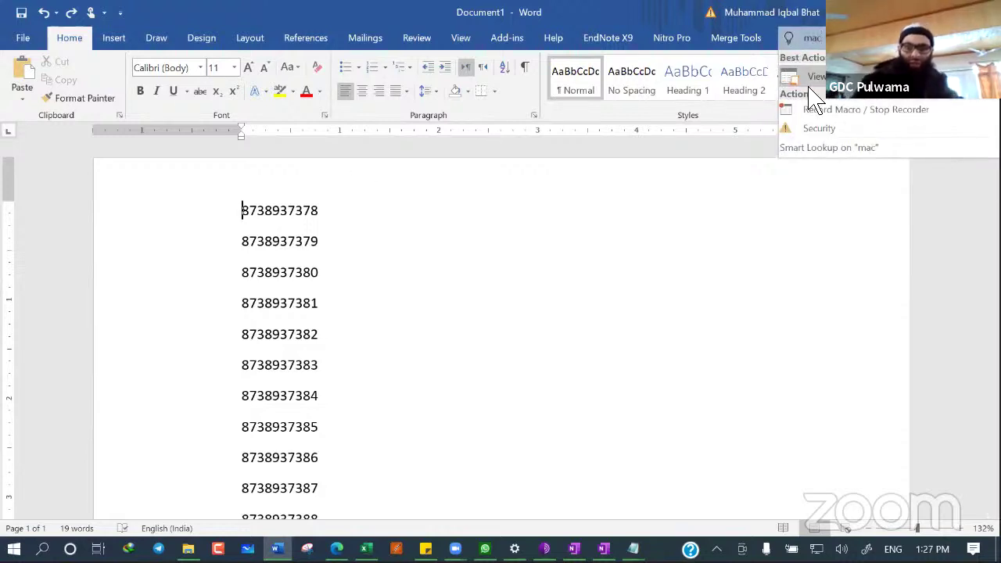
click(844, 110)
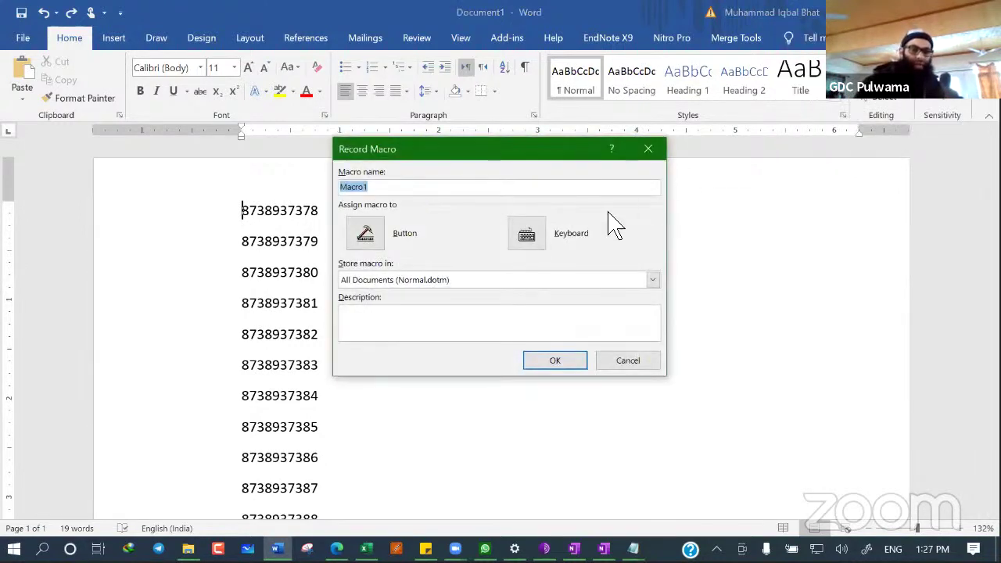
click(527, 238)
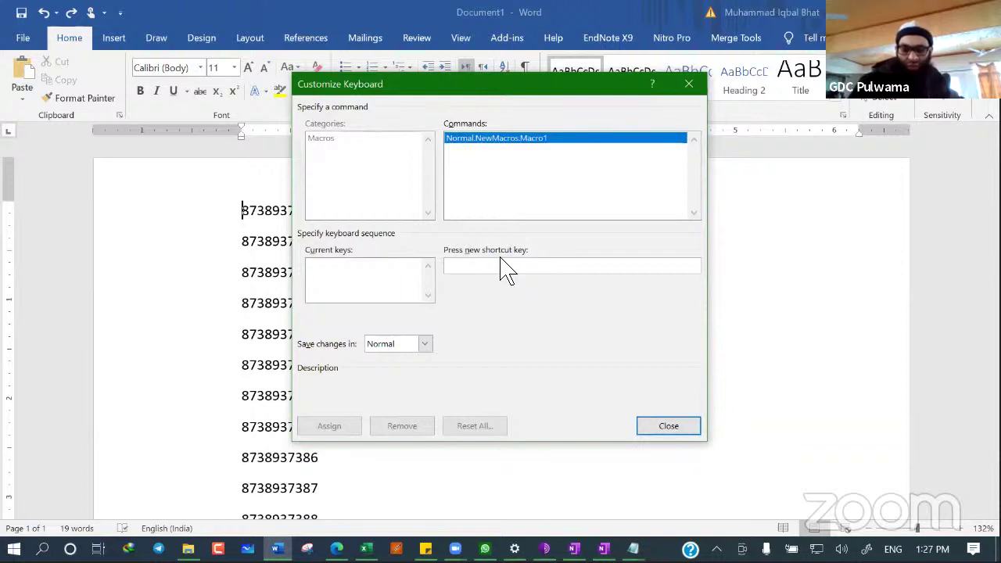
key(ctrl+Home)
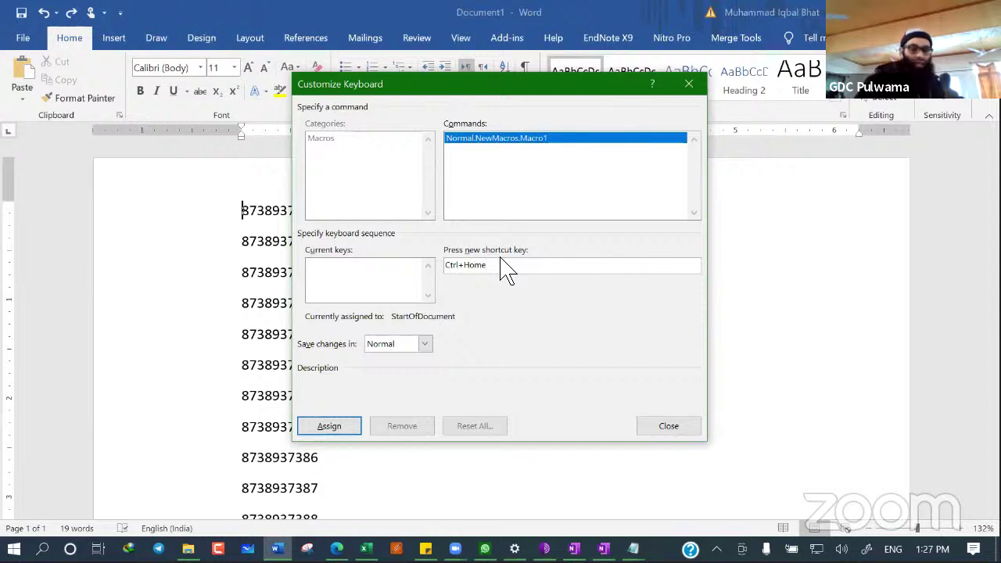
click(320, 427)
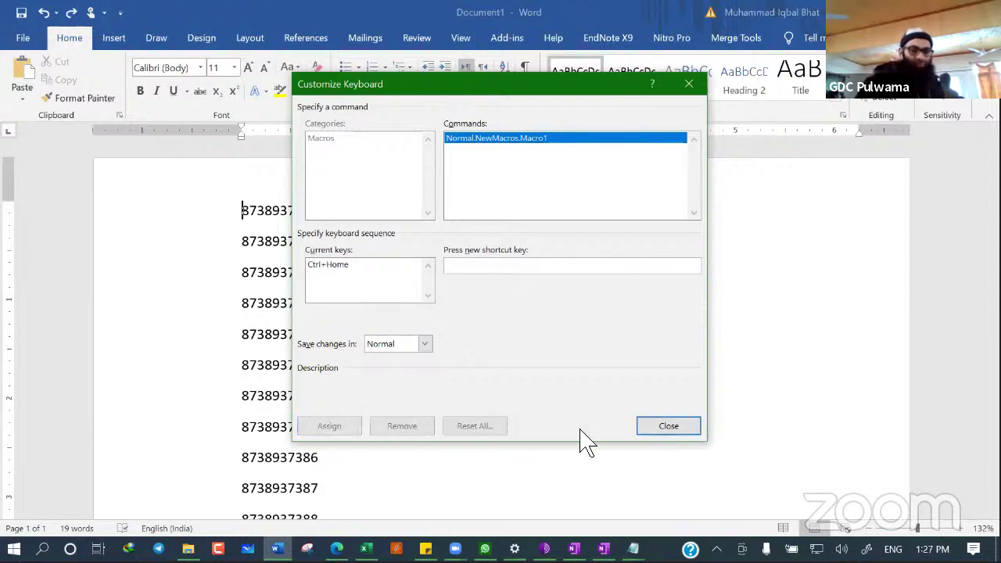
click(666, 429)
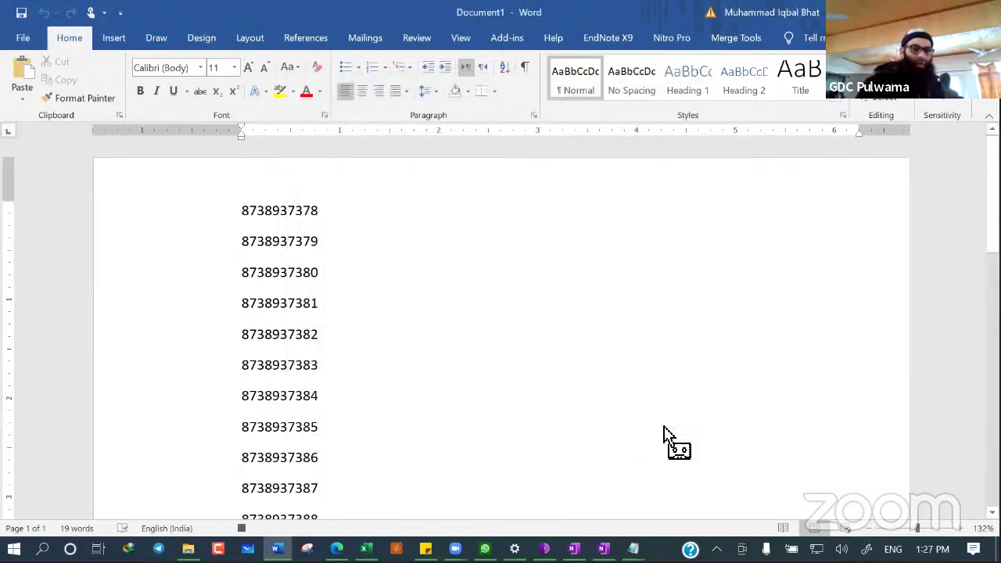
key(ctrl+Home)
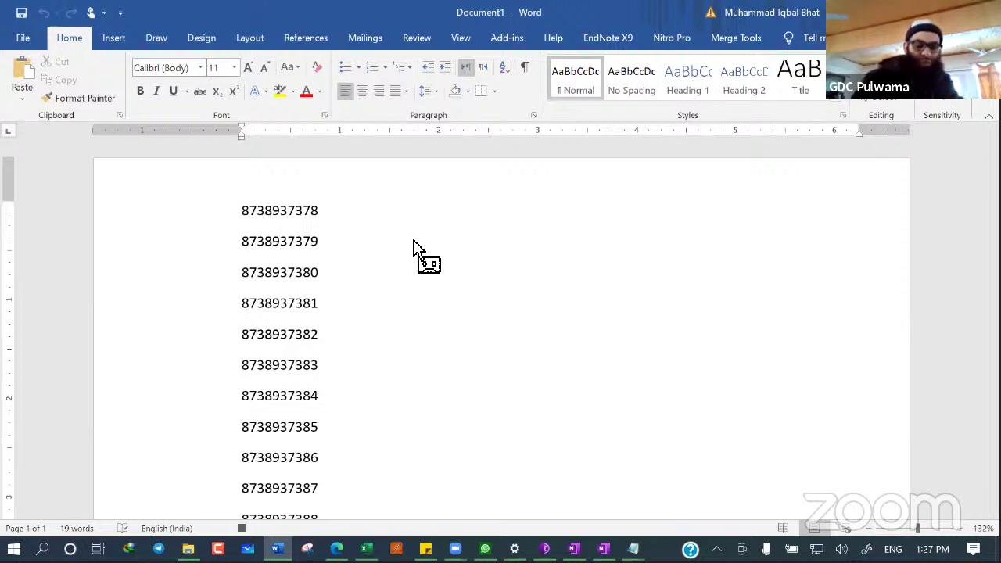
text(()
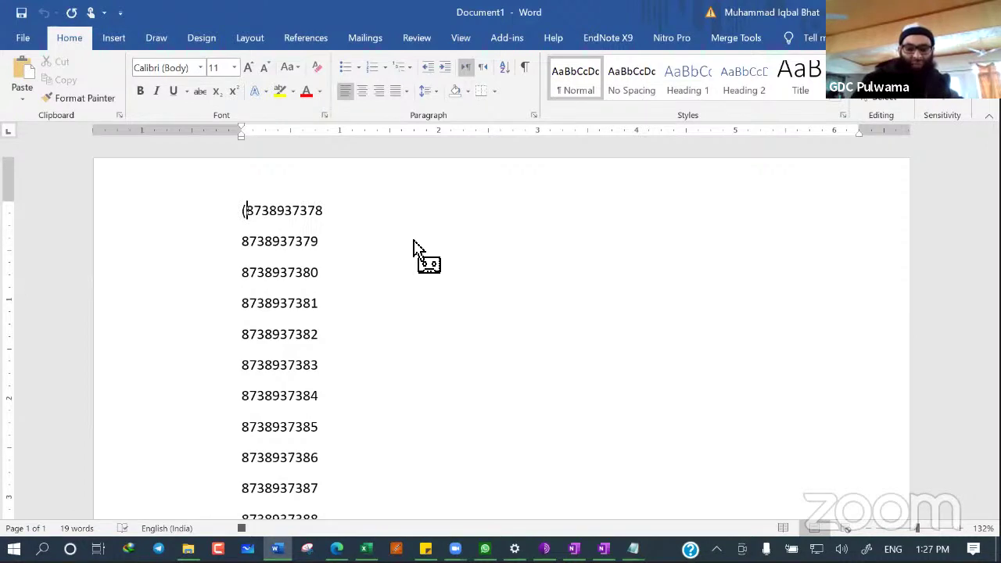
key(End)
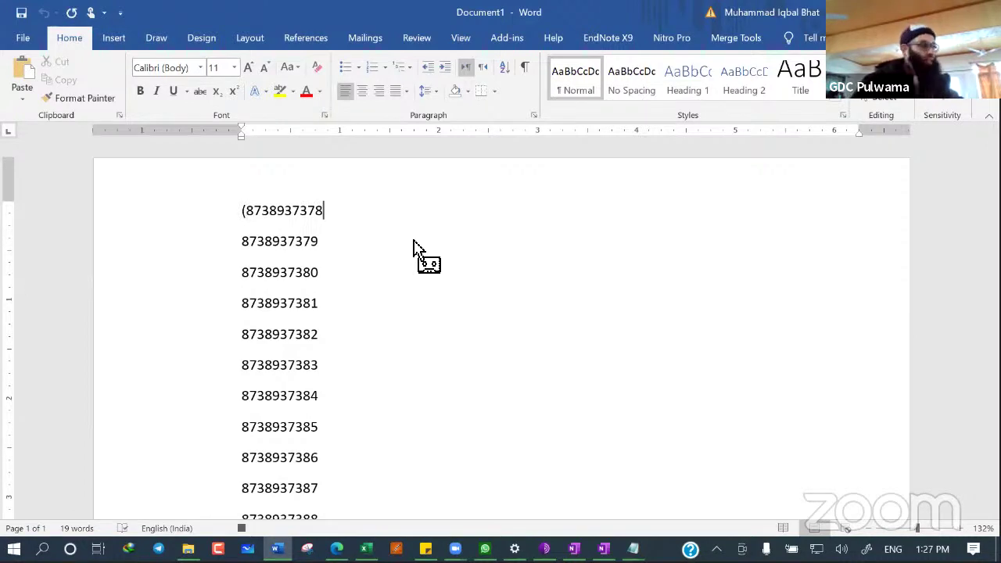
text())
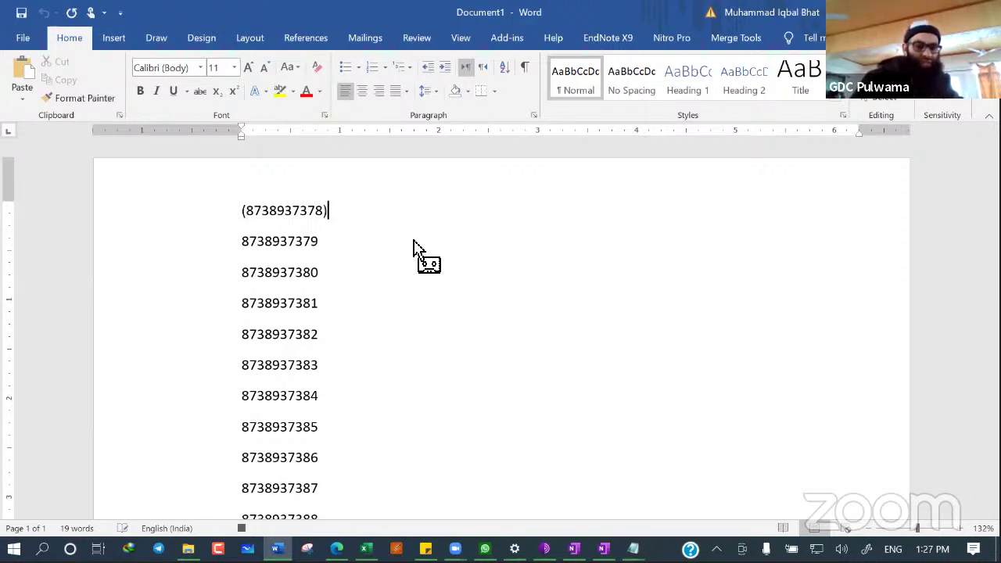
text(;)
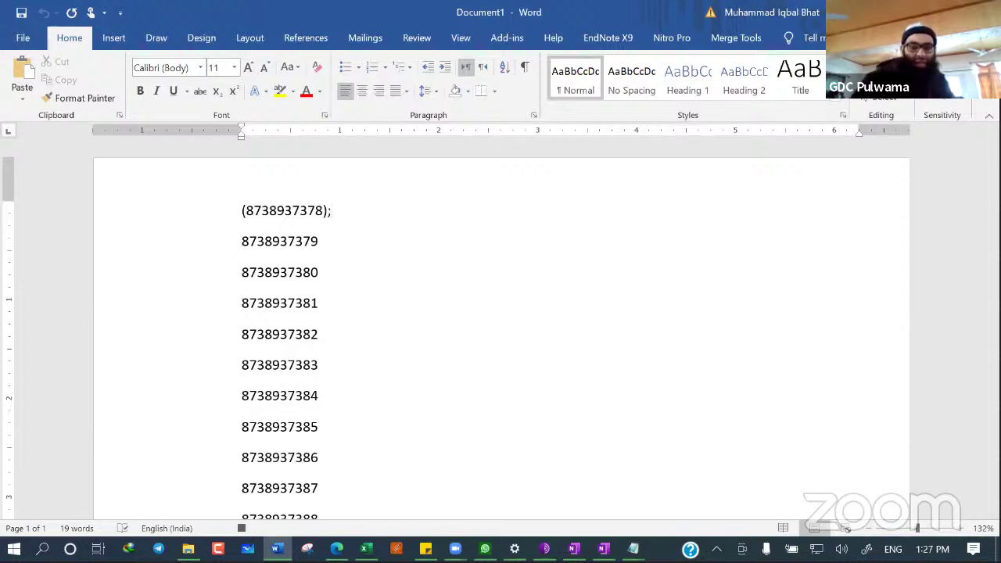
key(Delete)
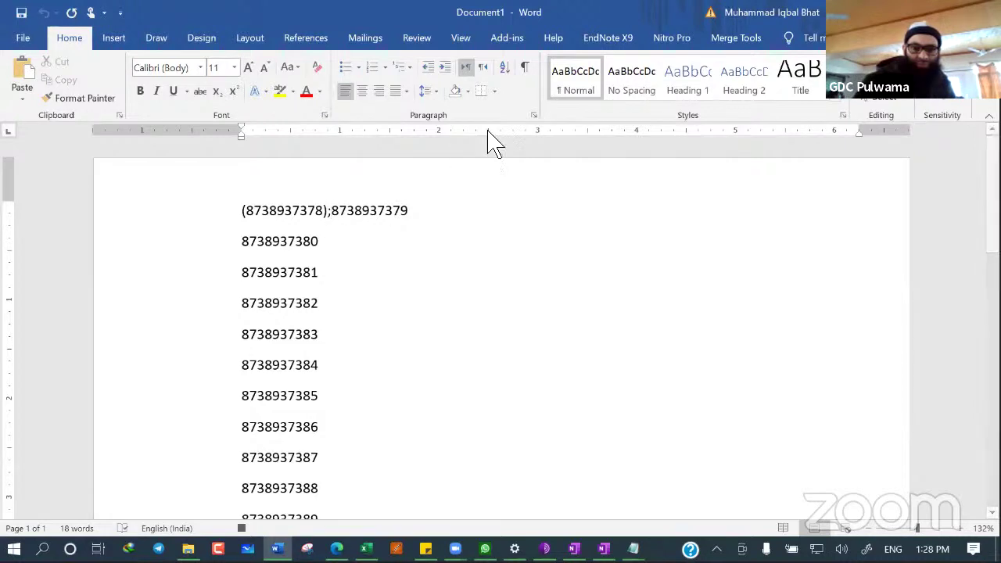
click(804, 37)
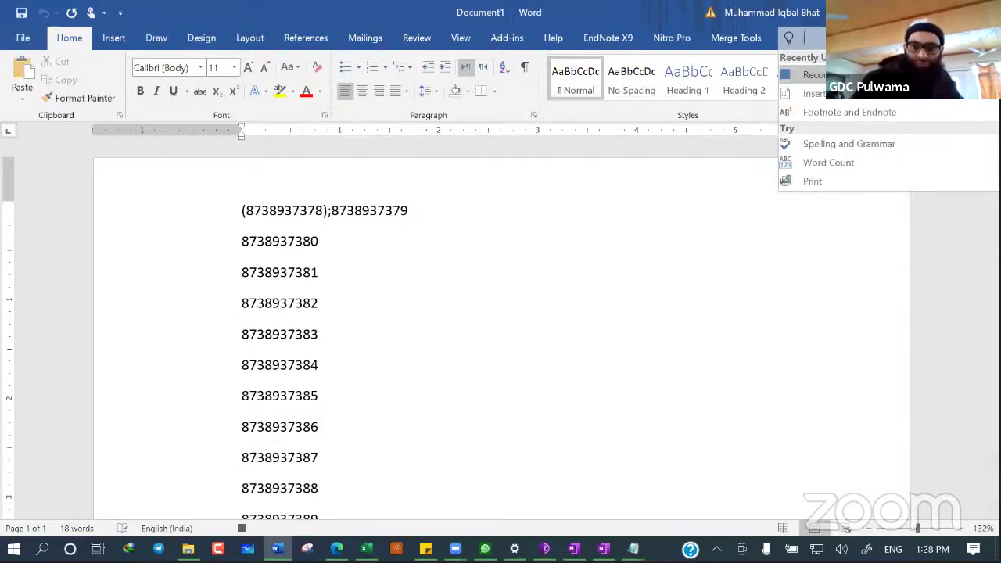
key(Escape)
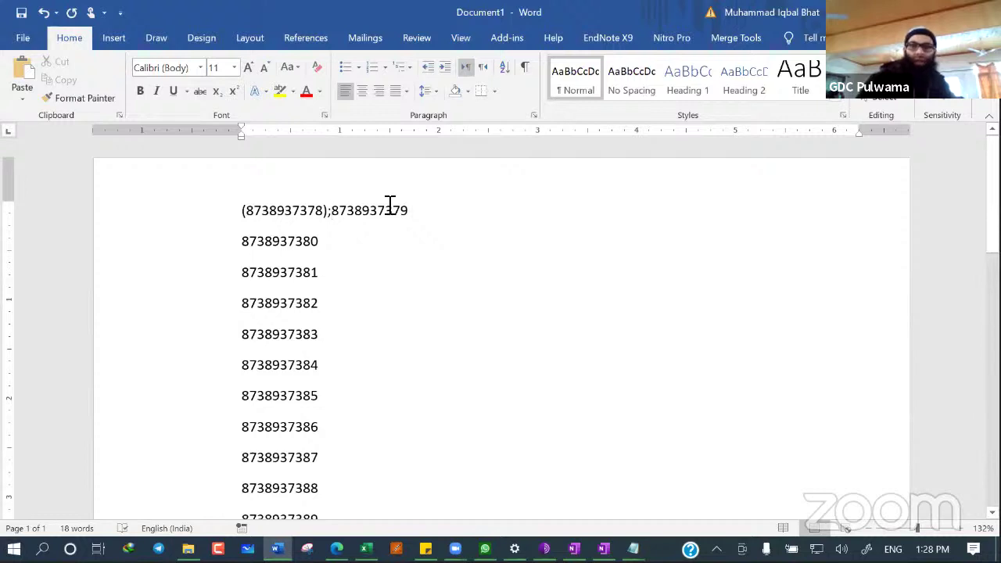
key(alt+q)
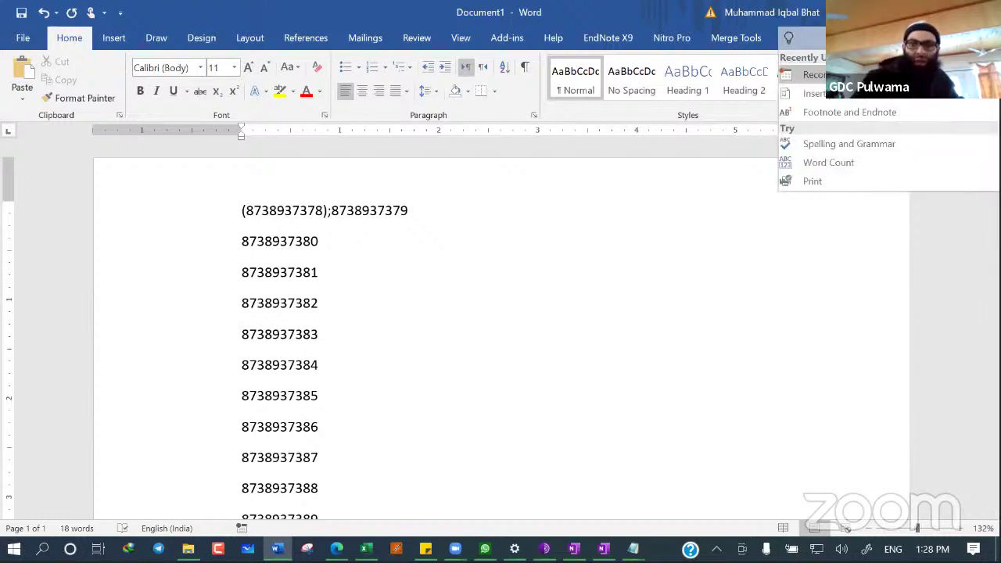
text(mac)
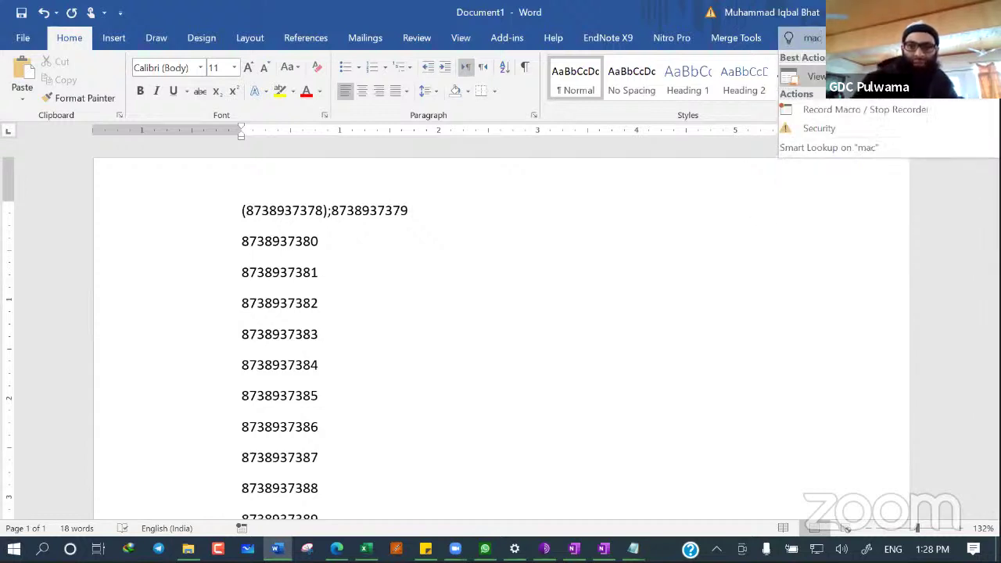
key(Return)
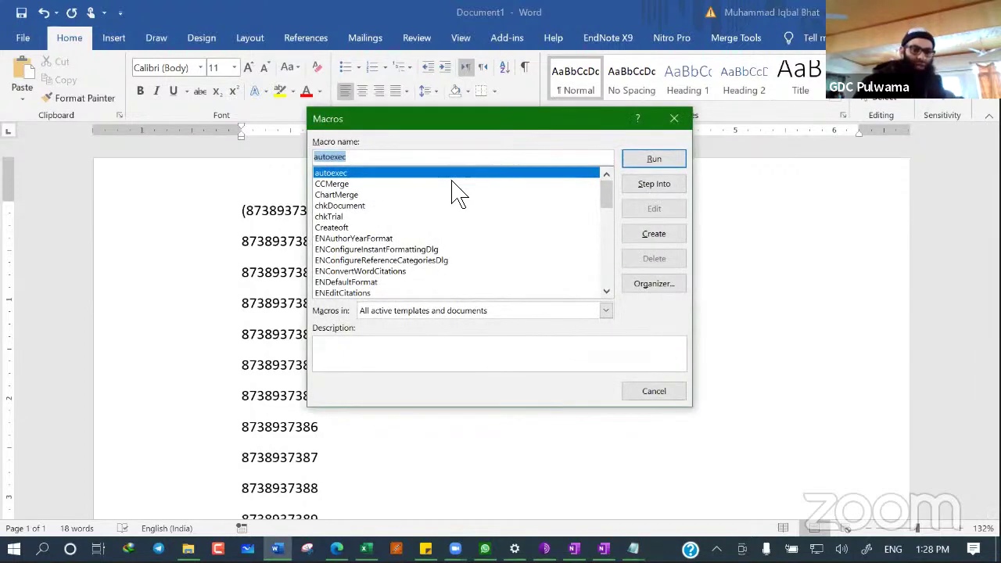
click(674, 119)
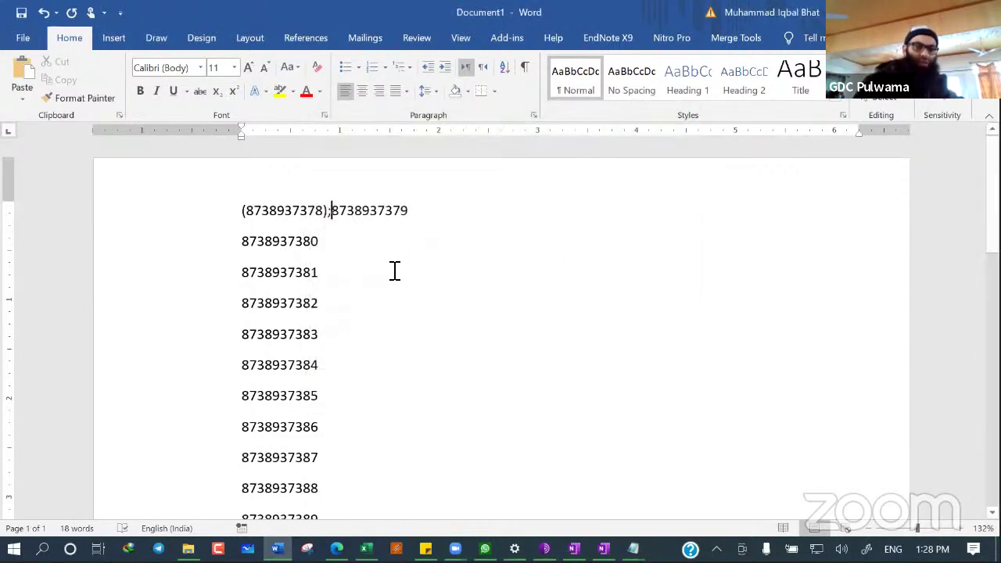
click(244, 242)
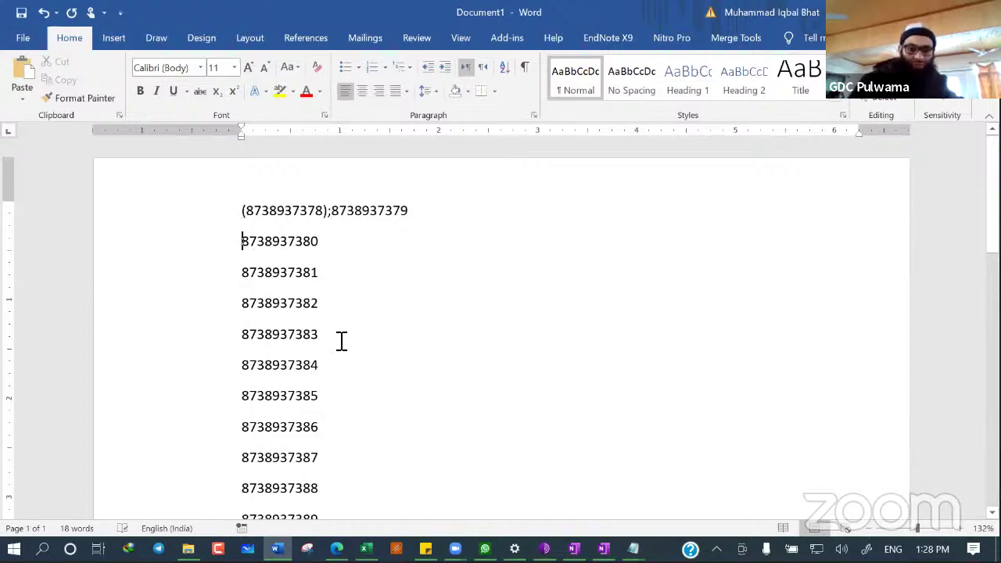
key(ctrl+shift+m)
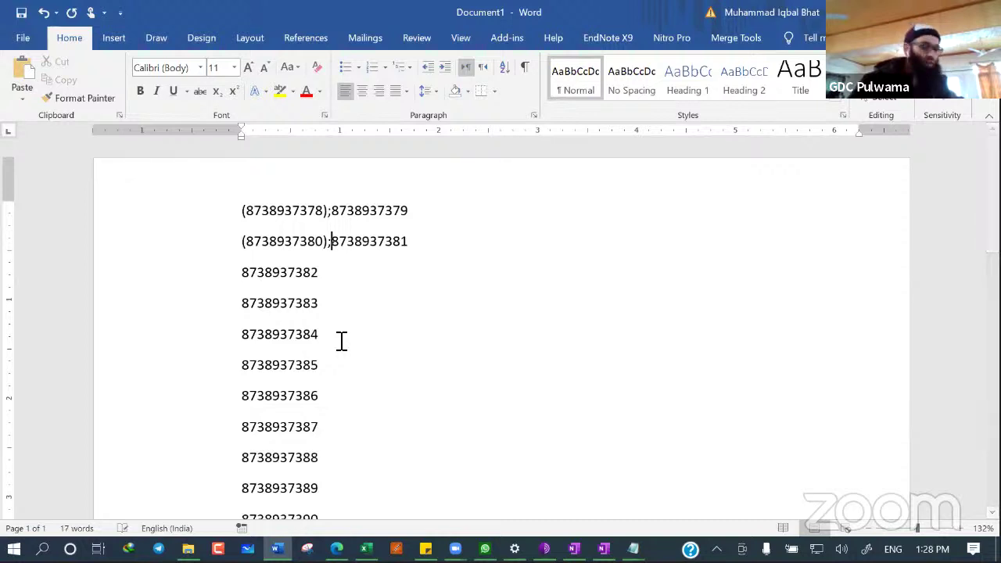
key(ctrl+shift+m)
key(ctrl+shift+m)
key(ctrl+shift+m)
key(ctrl+shift+m)
key(ctrl+shift+m)
key(ctrl+shift+m)
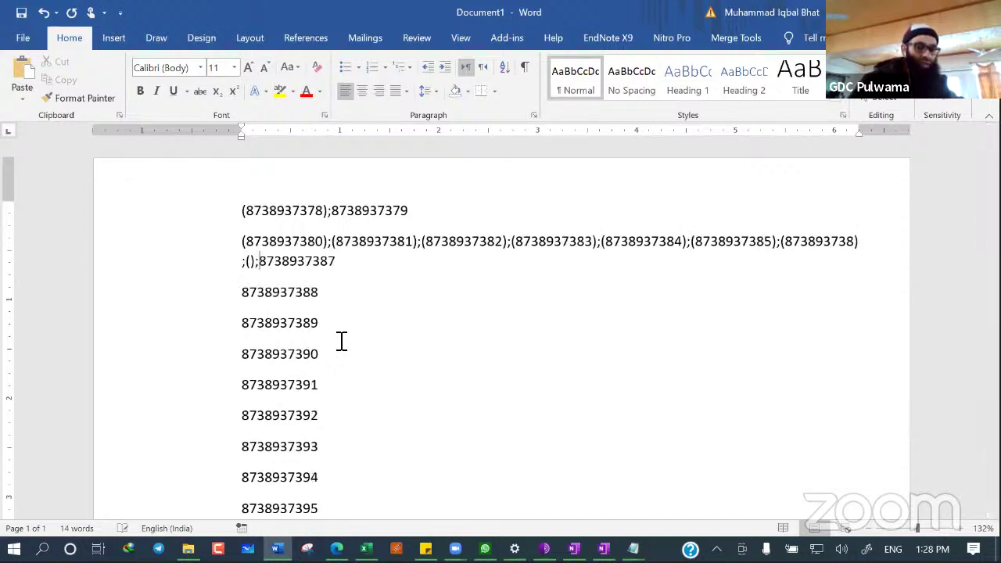
key(ctrl+shift+m)
key(ctrl+shift+m)
key(ctrl+shift+m)
key(ctrl+shift+m)
key(ctrl+shift+m)
key(ctrl+shift+m)
text();()
key(Delete)
key(End)
text();();()
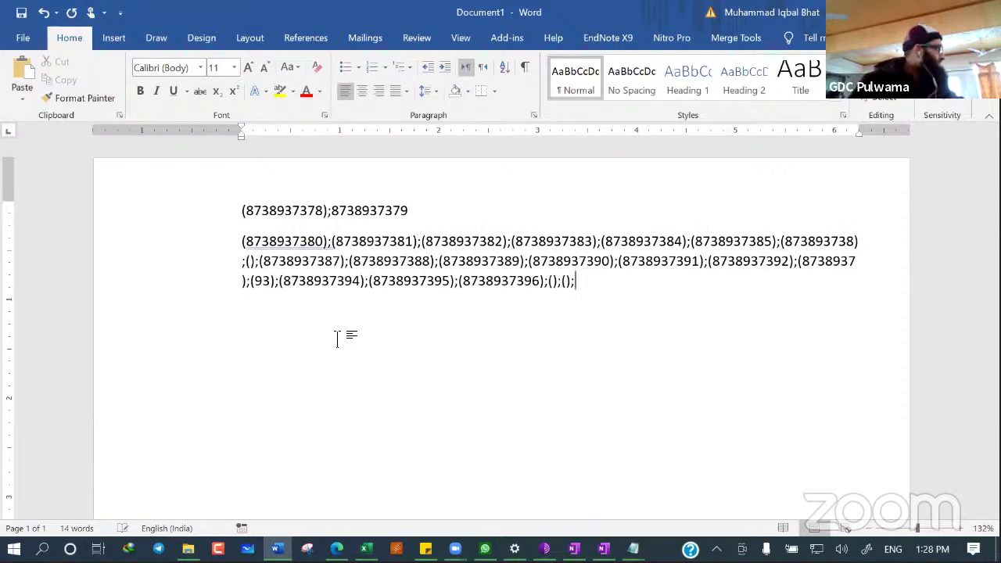
text();();();();();)
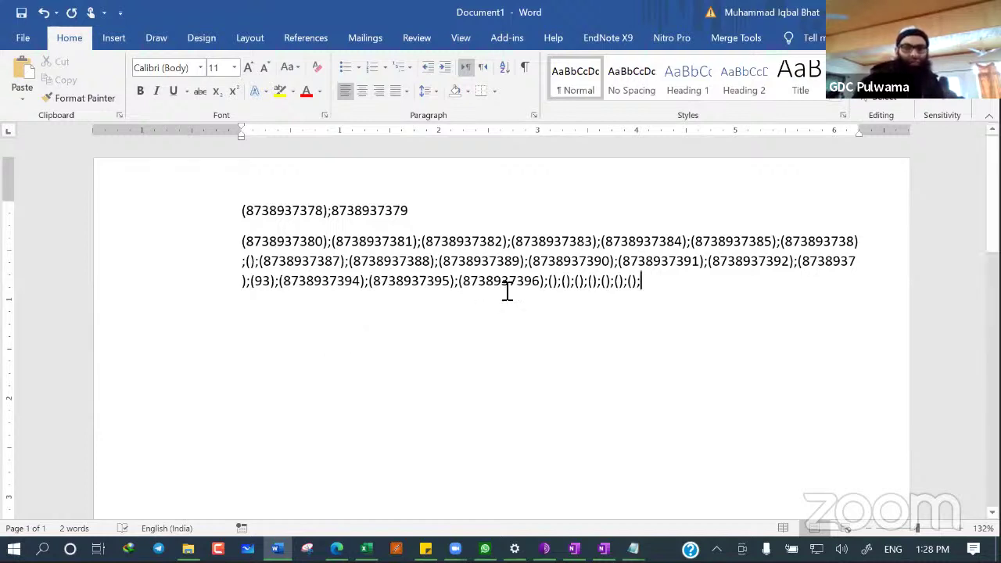
Delete the joined number lines, close Document1 without saving, and leave Word
mouse_move(244, 211)
mouse_down()
mouse_move(523, 281)
mouse_move(701, 301)
mouse_up()
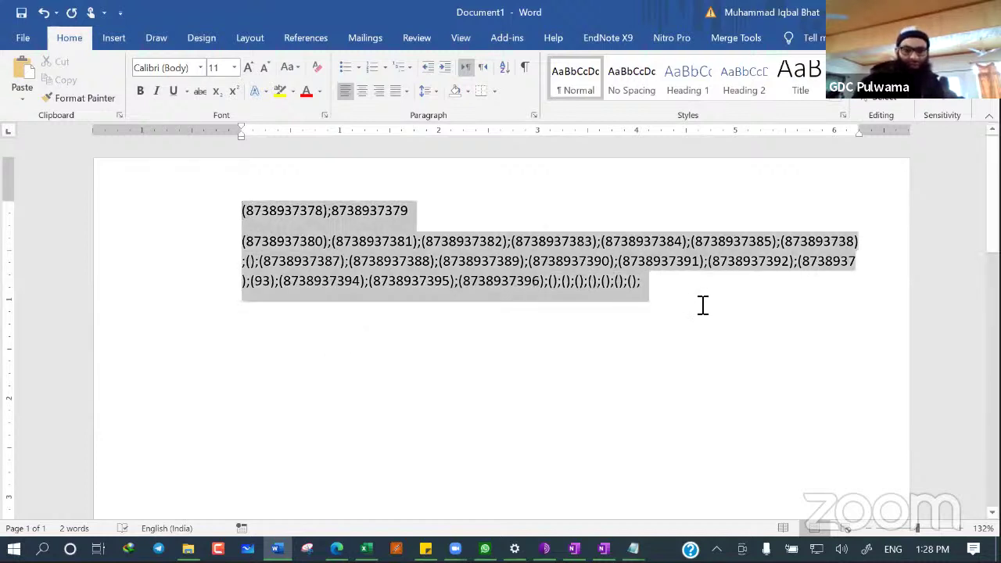
key(Delete)
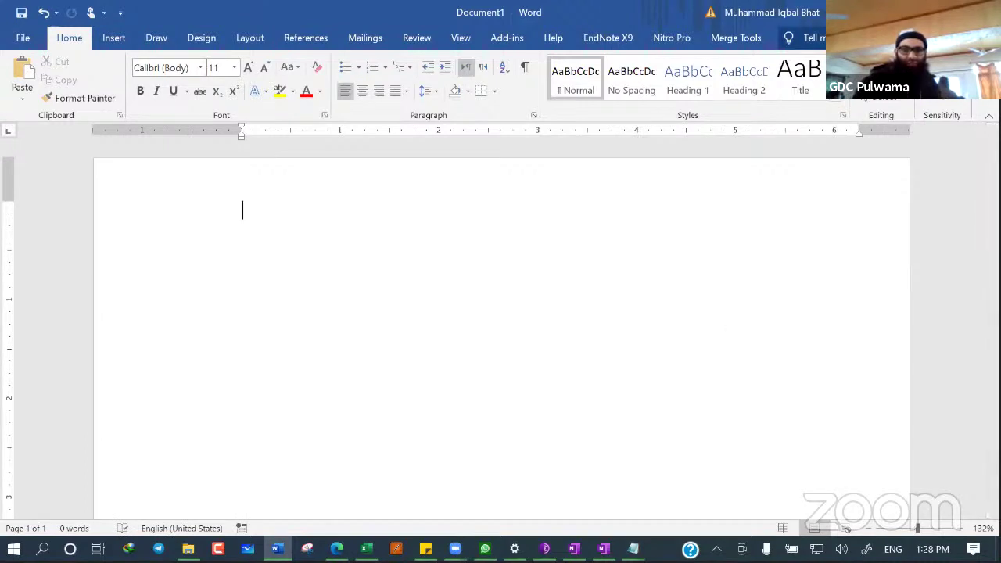
key(ctrl+w)
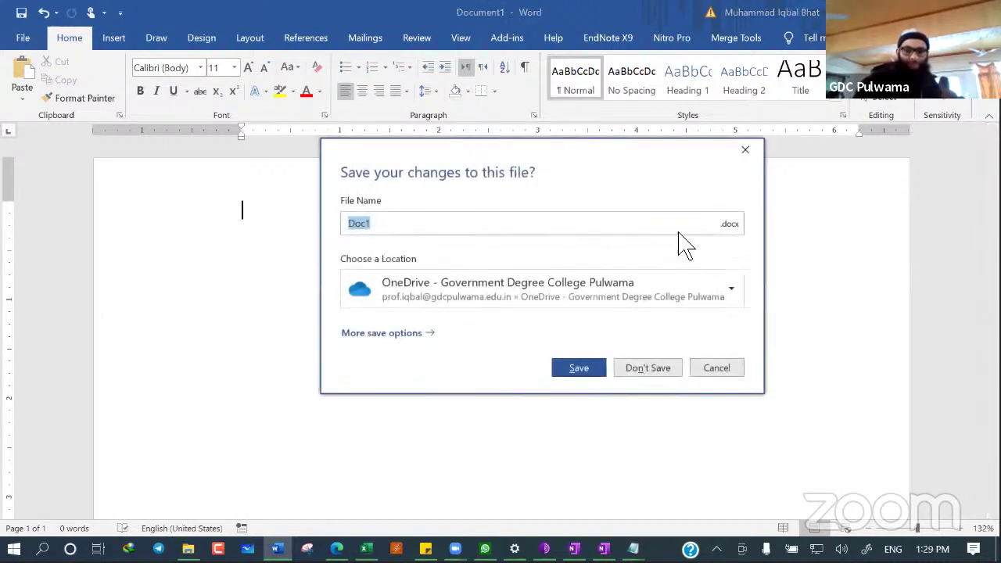
click(653, 368)
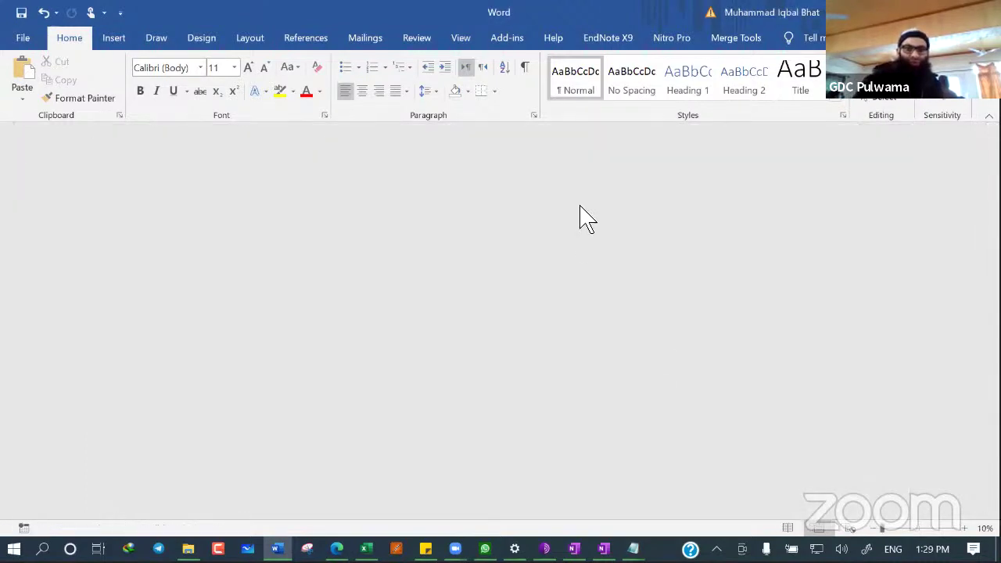
key(alt+Tab)
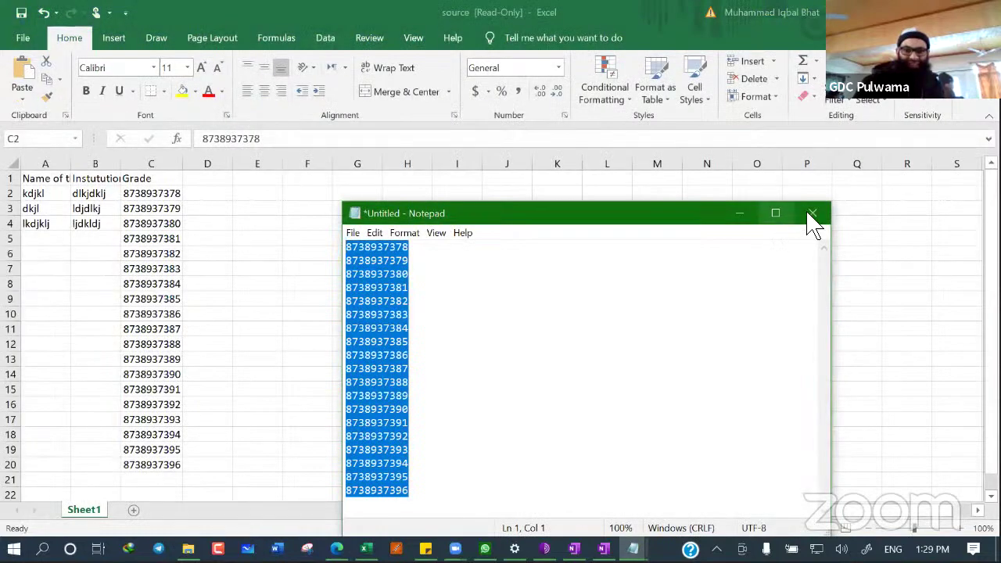
Close Notepad and then Excel, discarding changes to both the Notepad text and source.xlsx
click(811, 216)
click(528, 282)
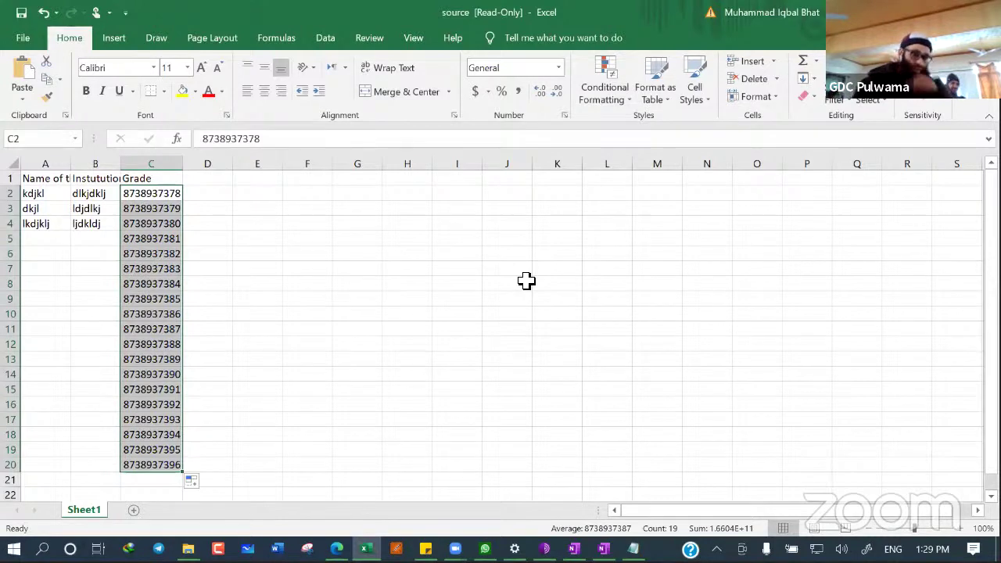
key(alt+F4)
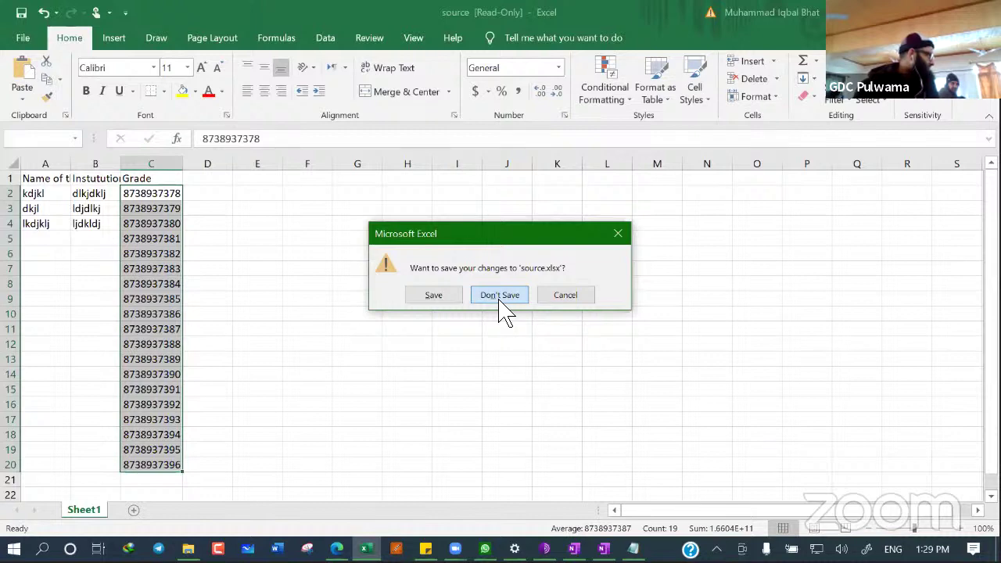
click(499, 297)
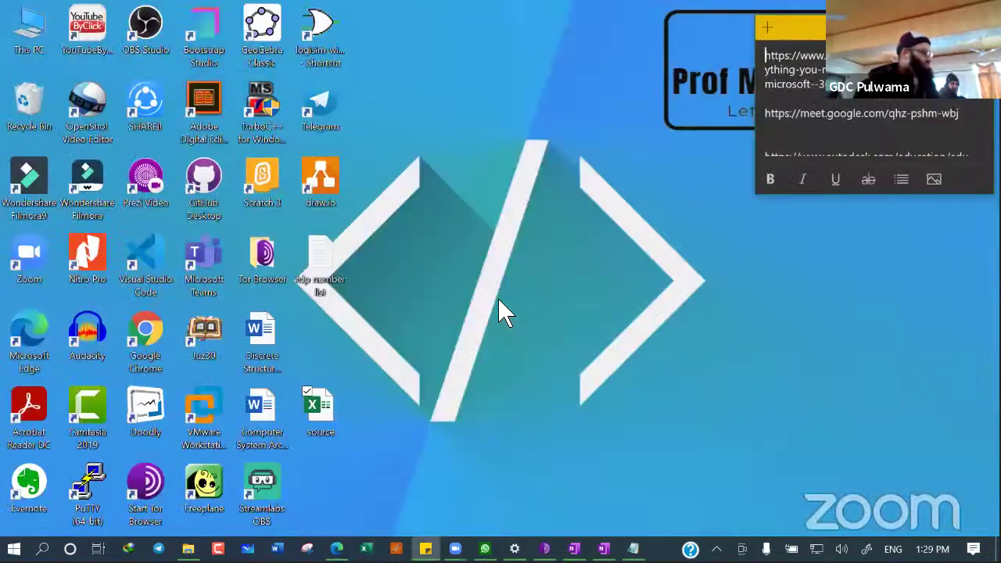
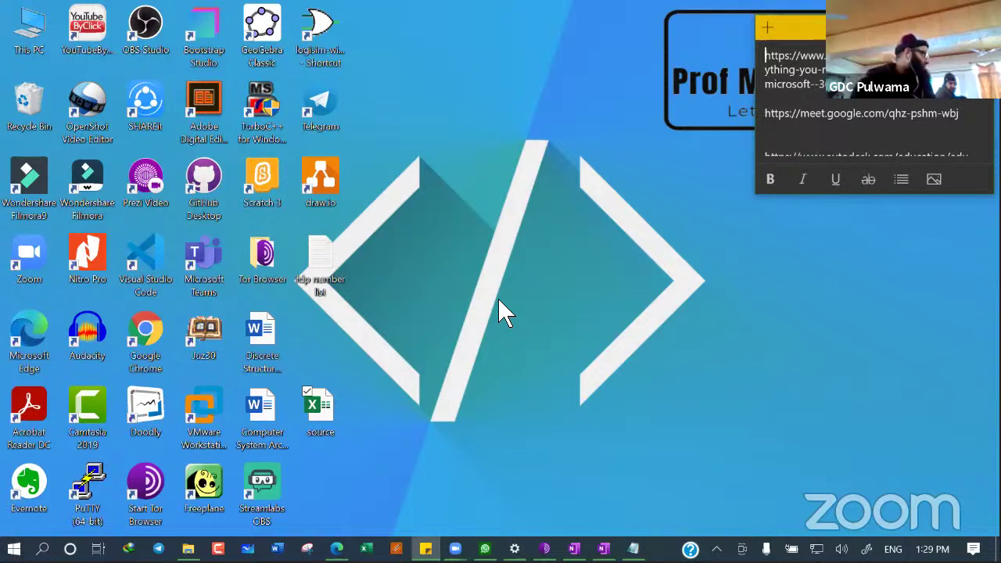
Open D: > InPage Professional Demo > InPage Keyboards > InPage Kashmiri Keyboard in a maximized This PC window
double_click(24, 30)
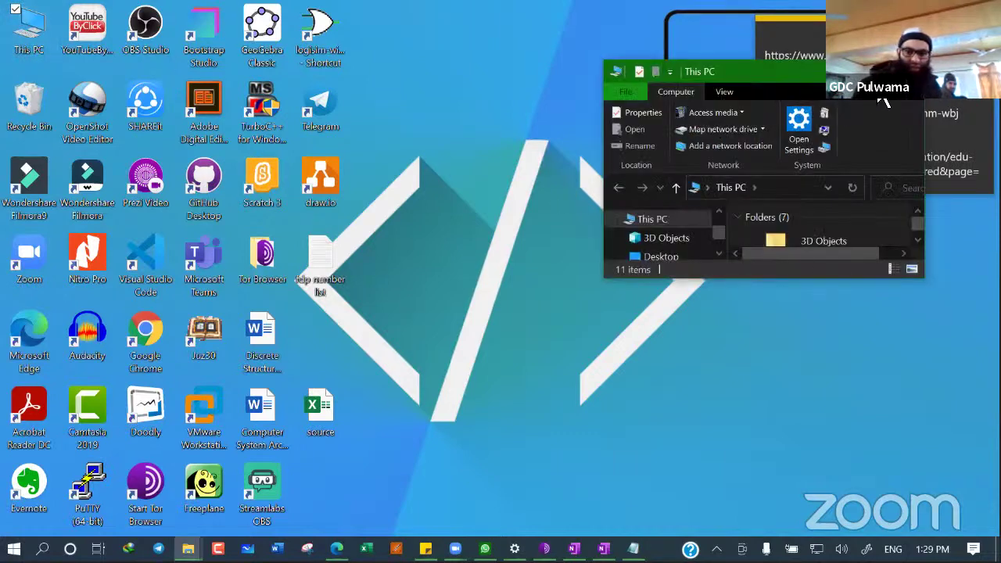
click(876, 71)
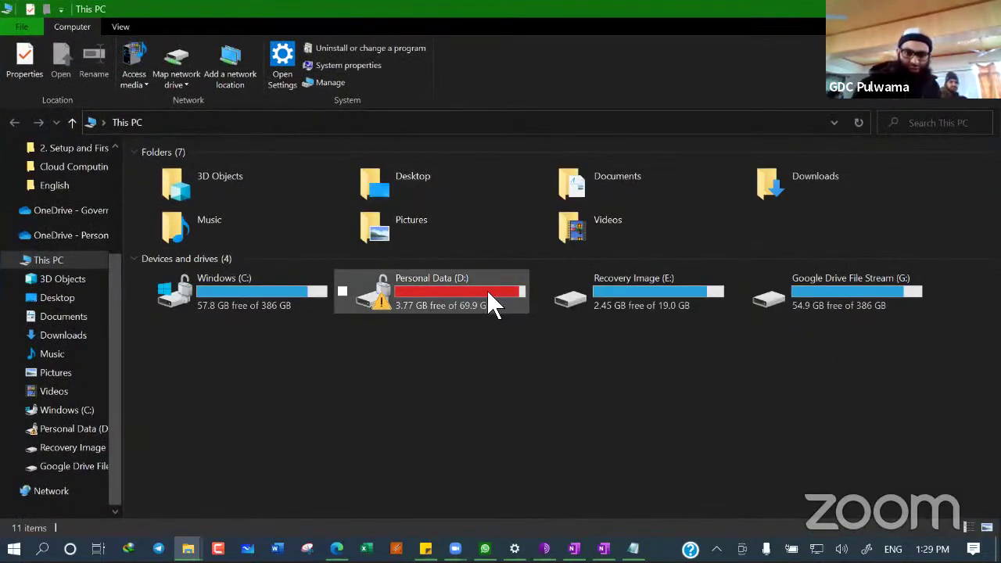
double_click(488, 295)
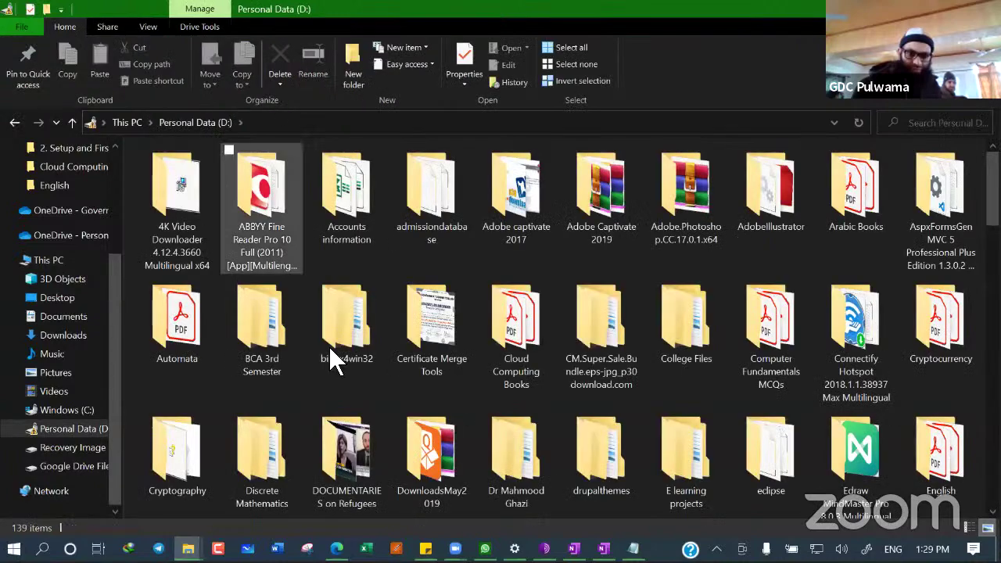
click(330, 353)
key(i)
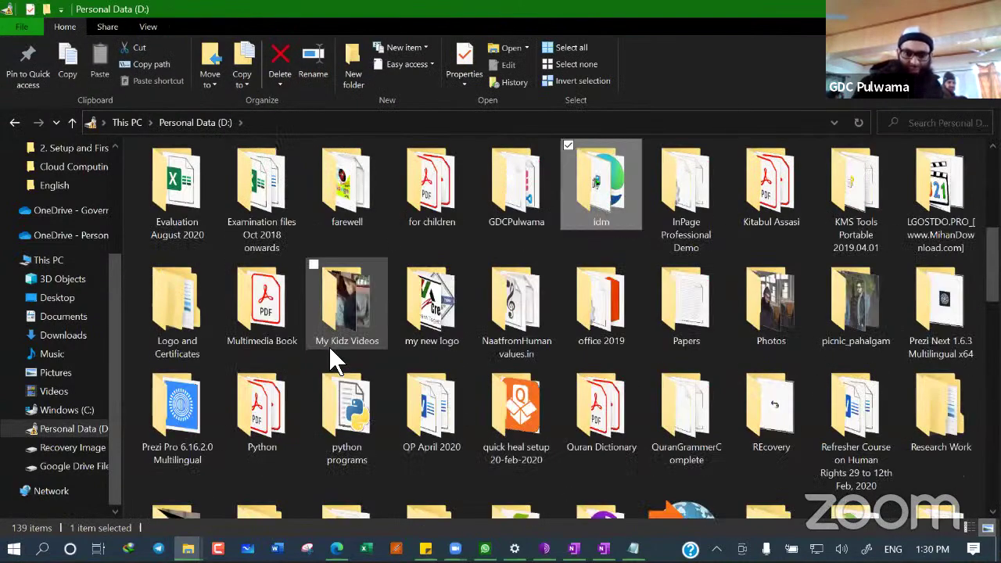
key(n)
key(Return)
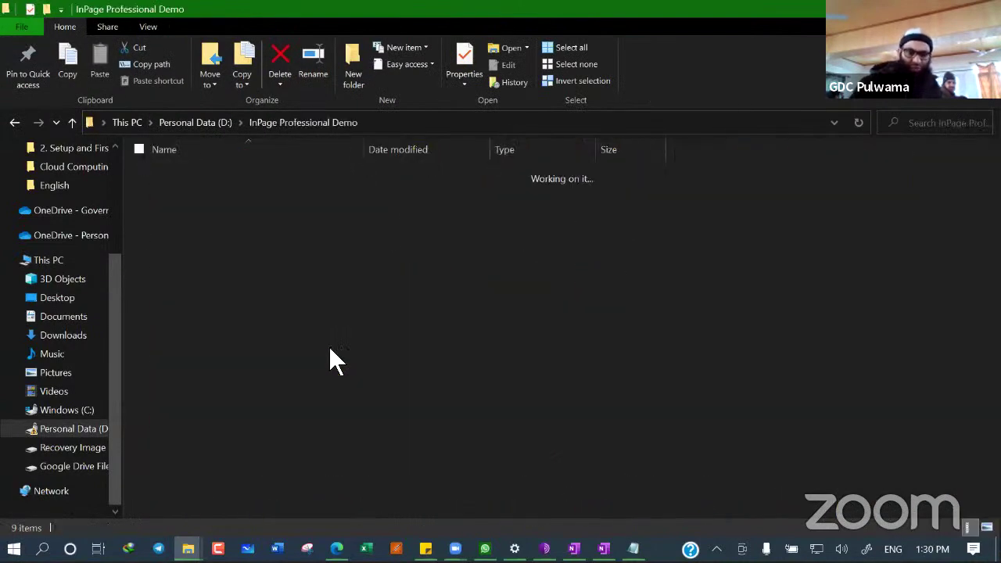
key(Up)
key(Return)
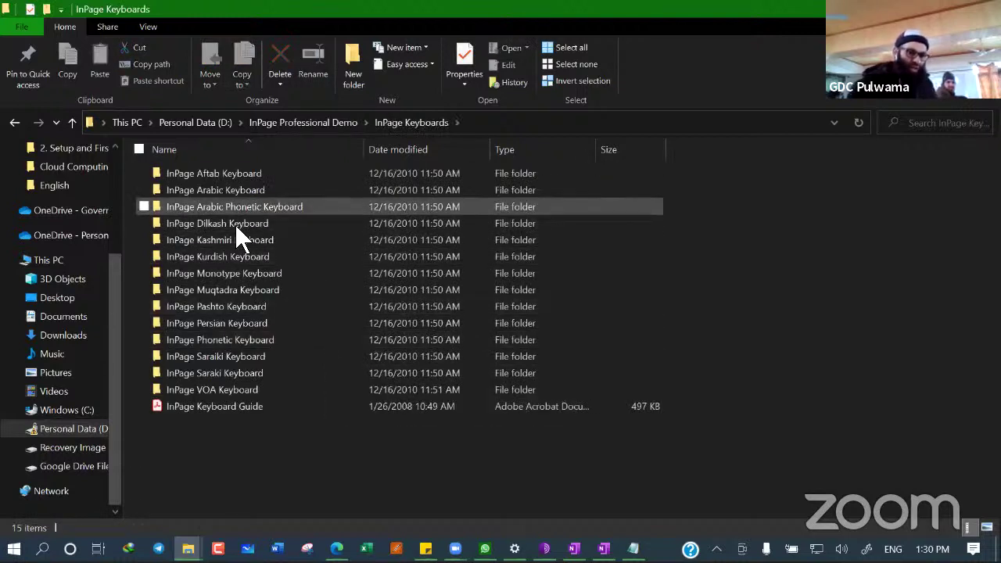
double_click(248, 242)
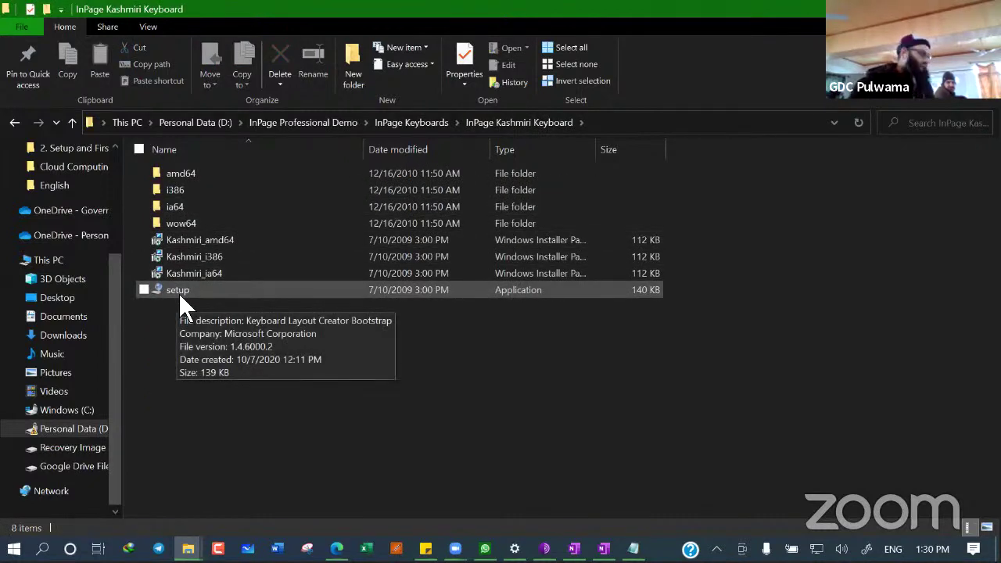
Try running setup and the Kashmiri_ia64 installer, dismissing the unsupported processor error
double_click(178, 292)
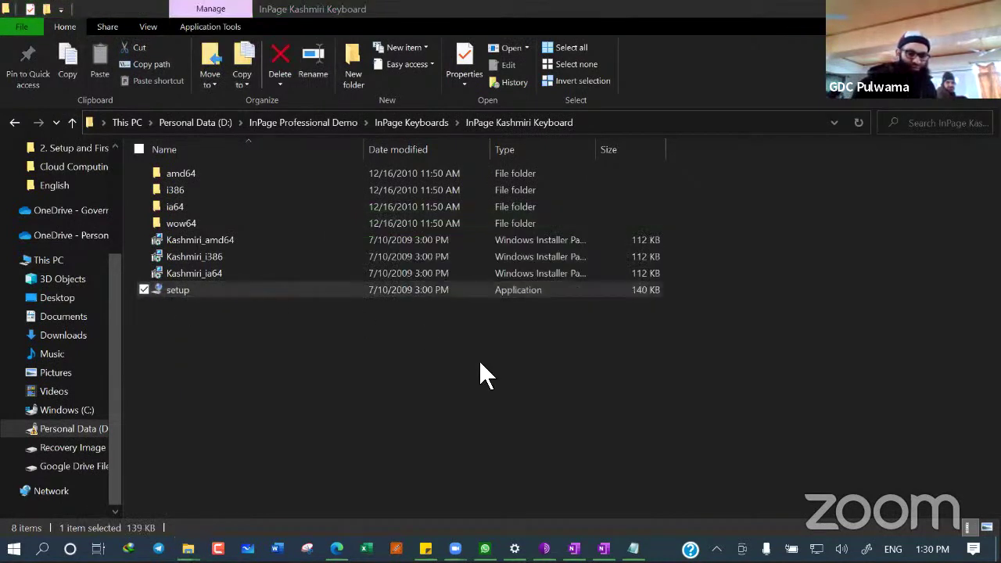
double_click(199, 275)
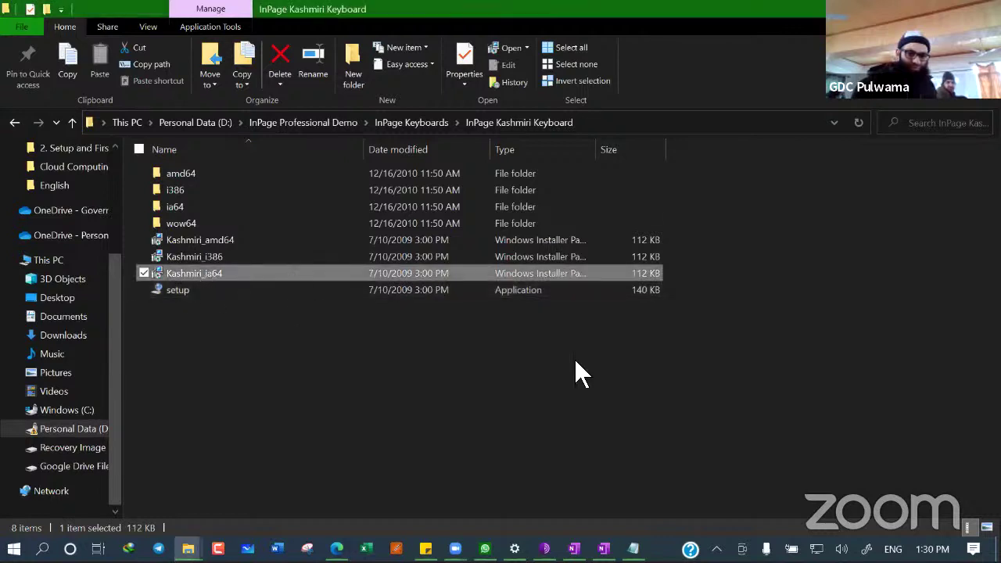
click(602, 301)
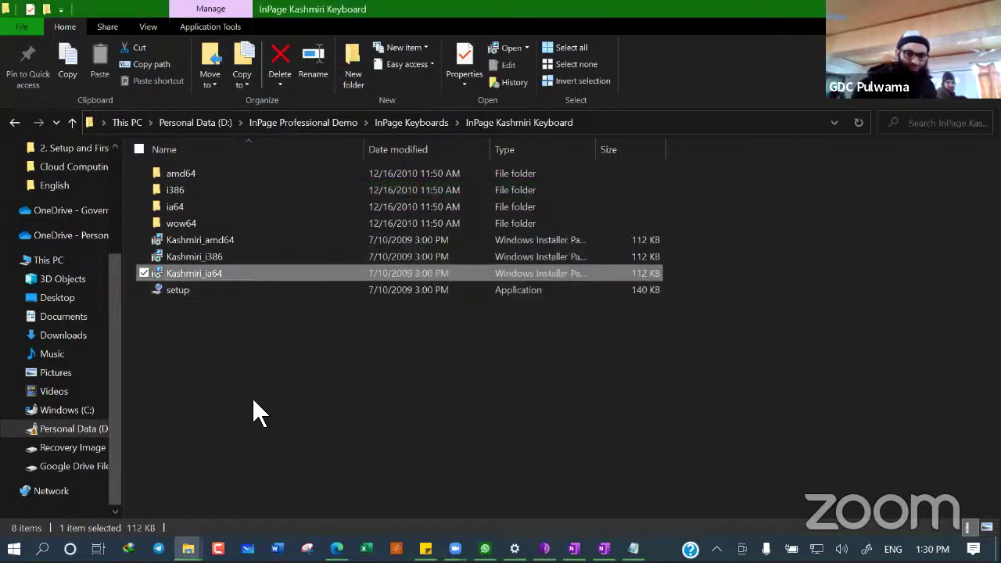
Install InPage Kashmiri 1.0 by running setup as administrator, then show the desktop
right_click(177, 292)
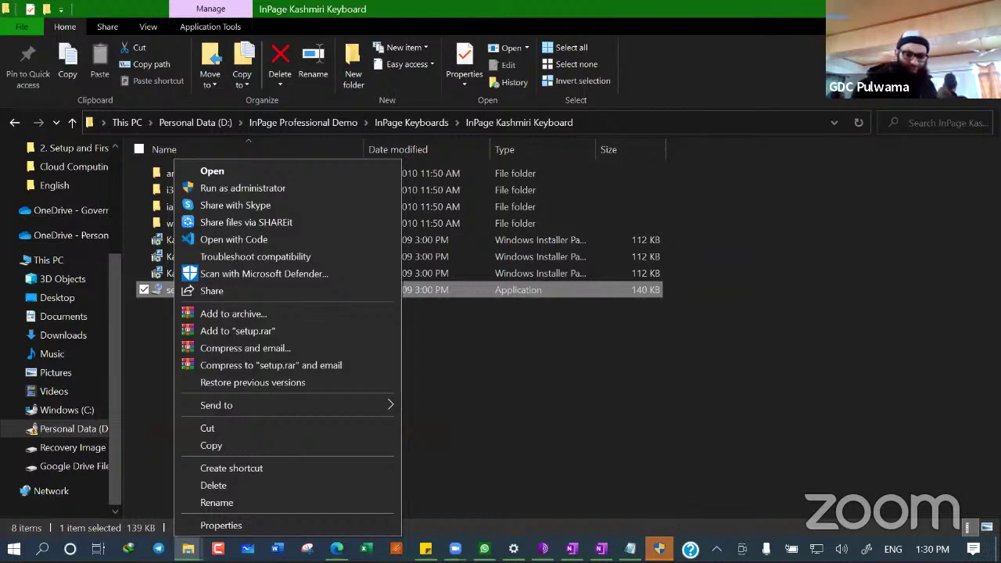
click(242, 188)
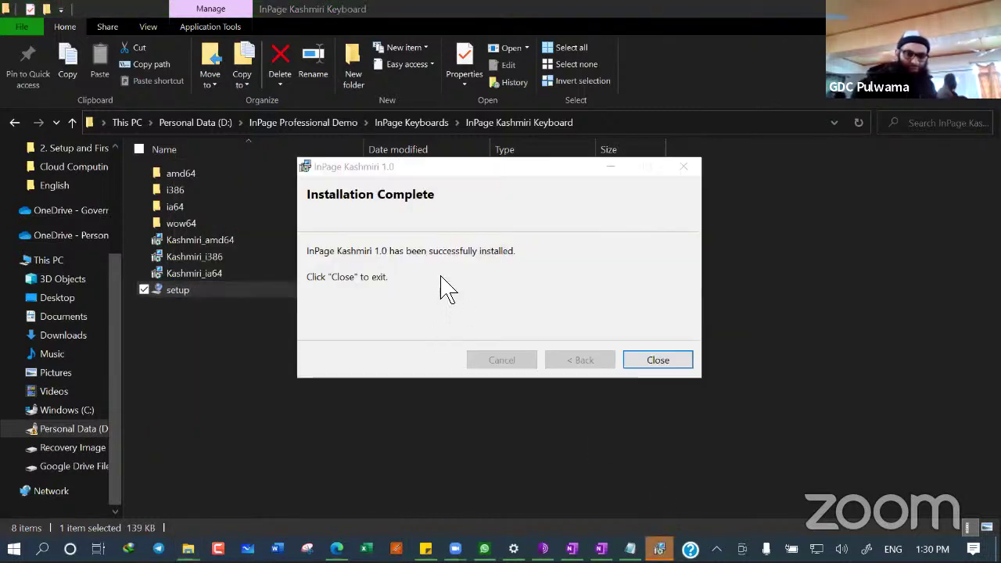
click(658, 361)
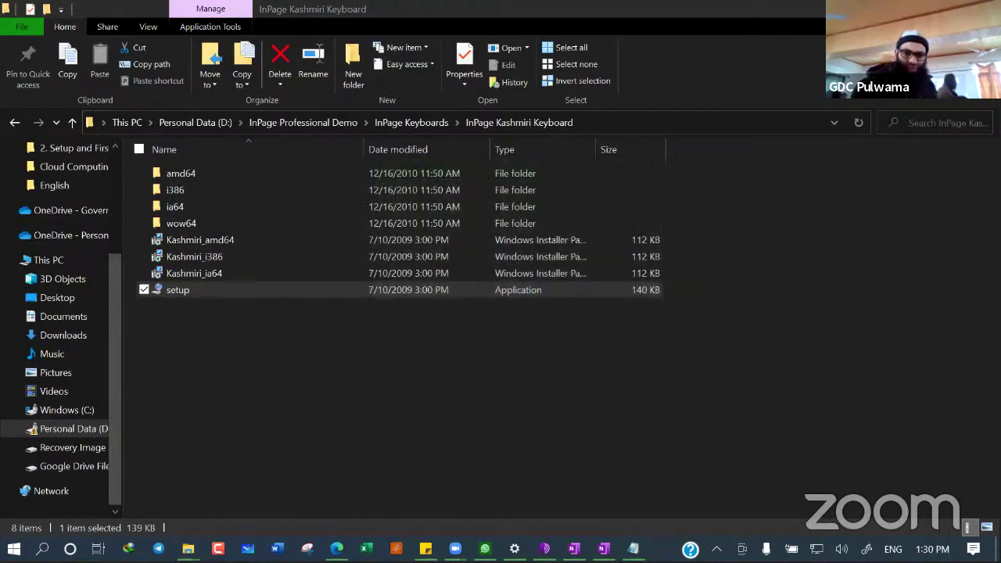
key(super+d)
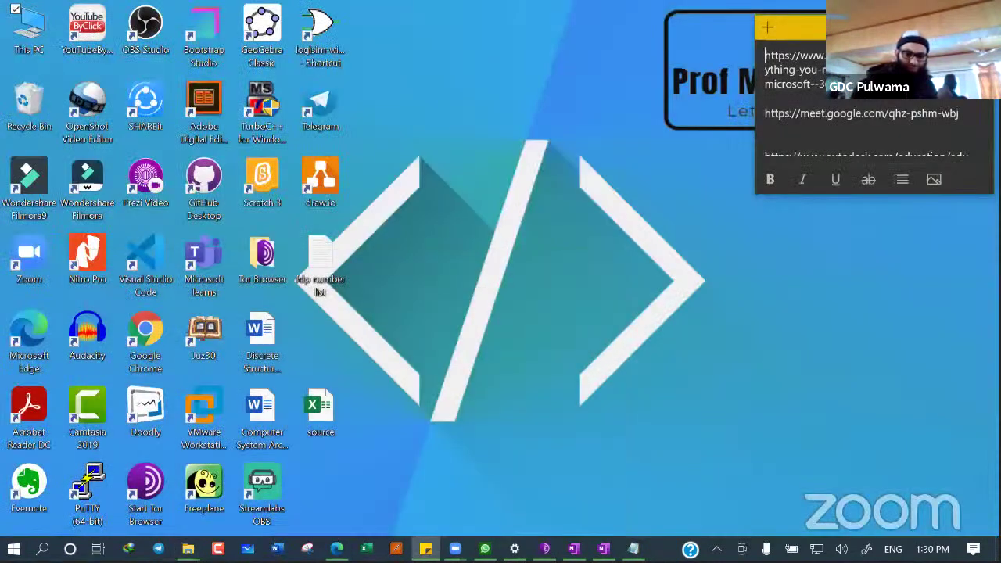
Start a blank Word document and open Language preferences down to the preferred languages list
click(276, 548)
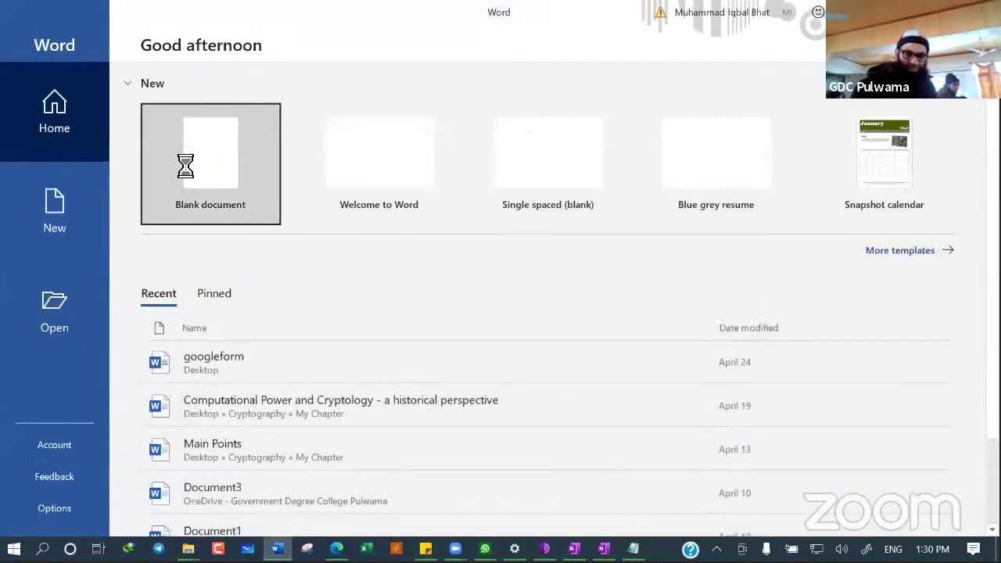
click(190, 174)
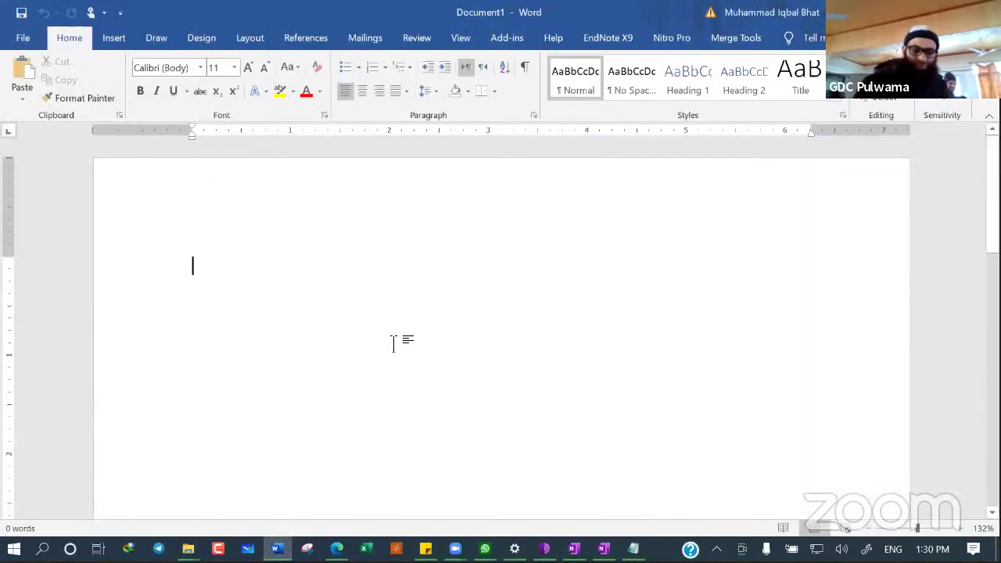
key(super+space)
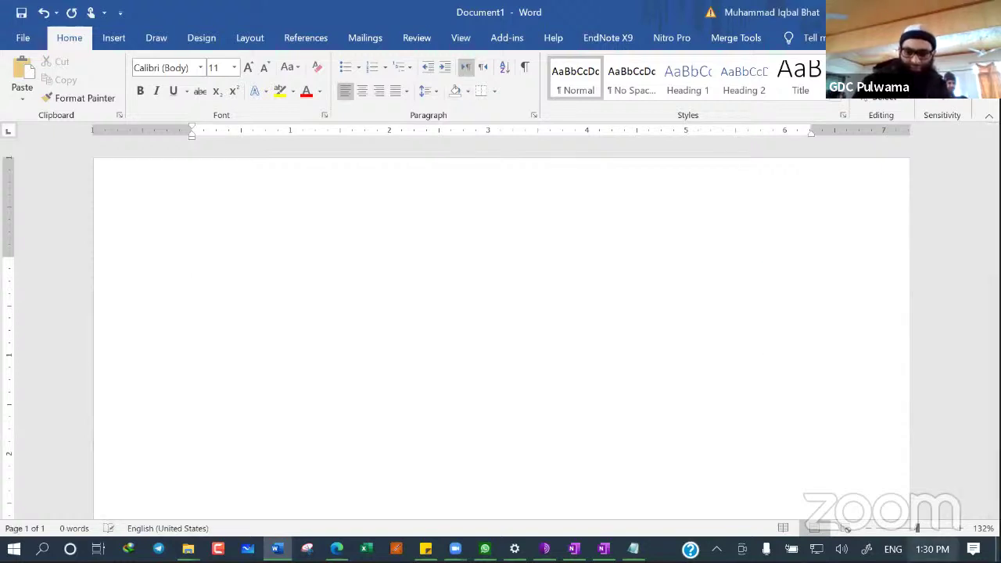
click(892, 549)
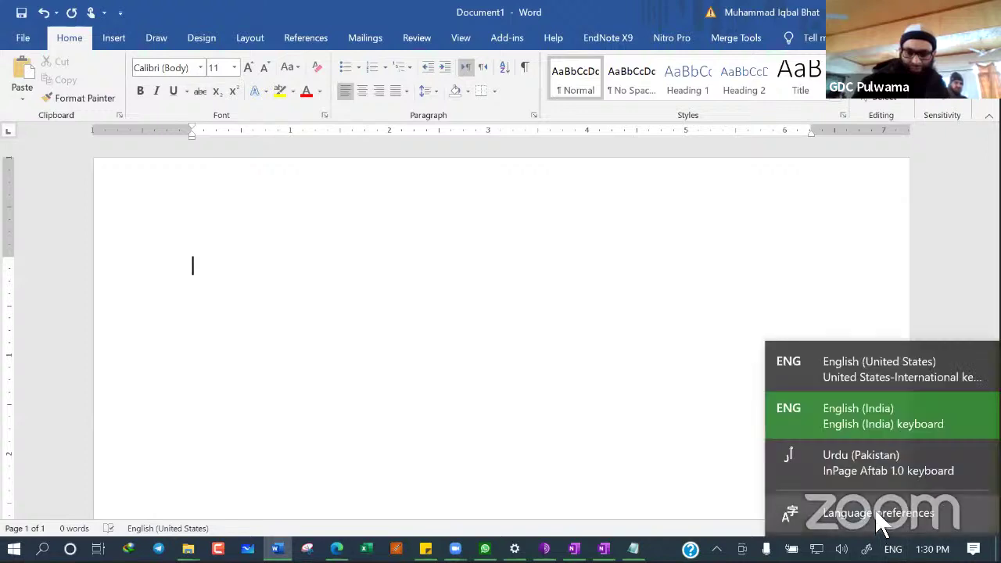
click(877, 513)
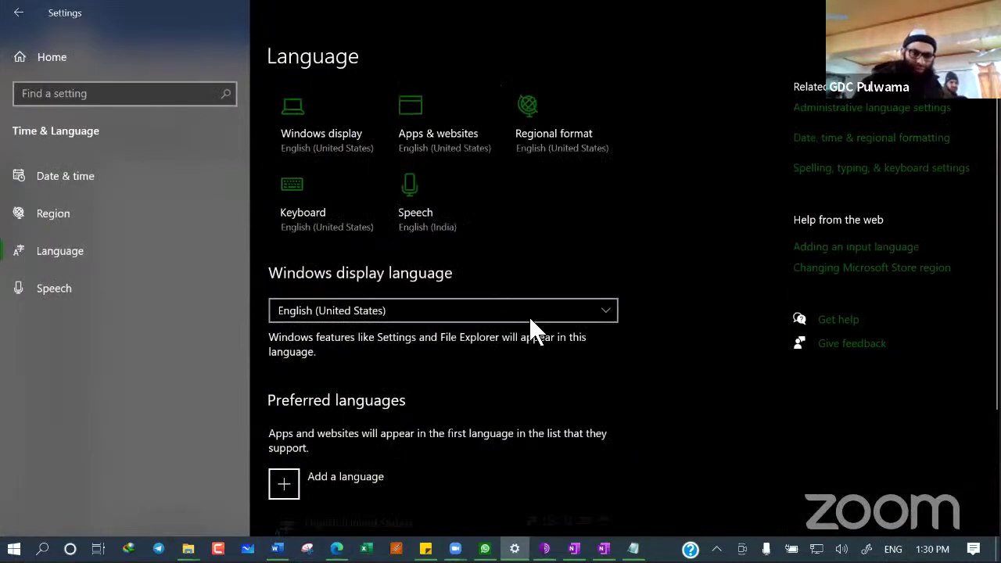
scroll(459, 353, down, 3)
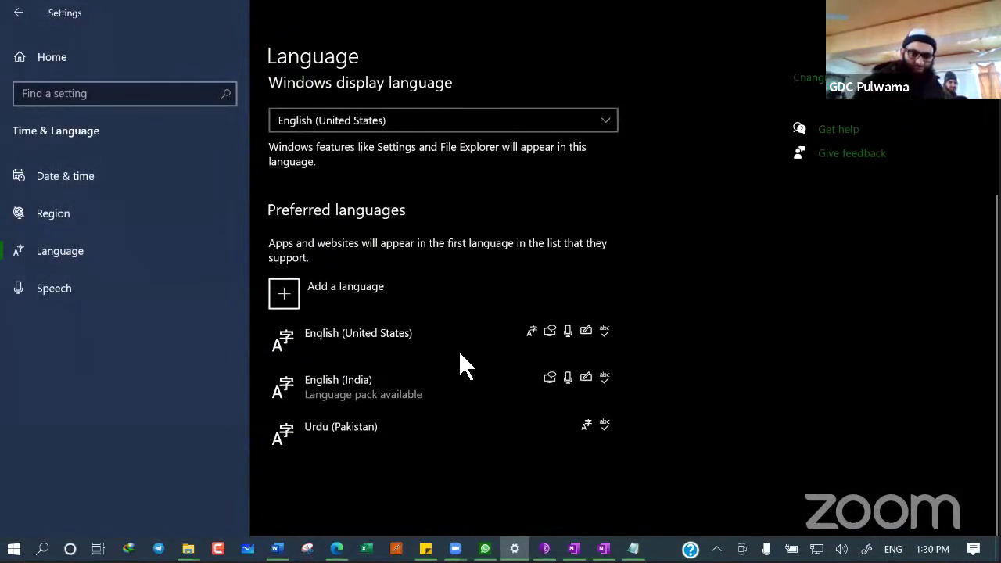
Search 'kash' and install Kashmiri (Arabic) as a preferred language
click(289, 295)
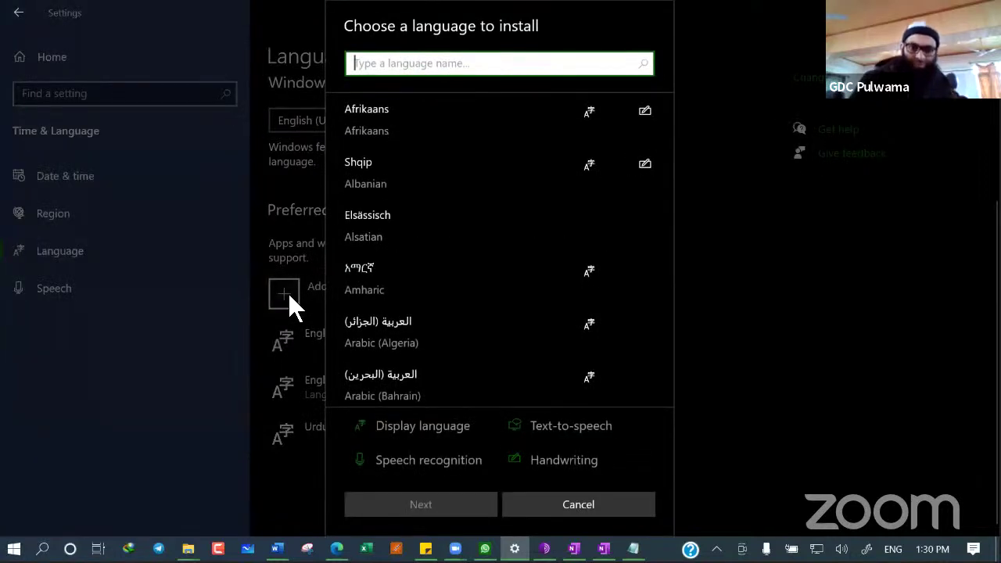
text(kash)
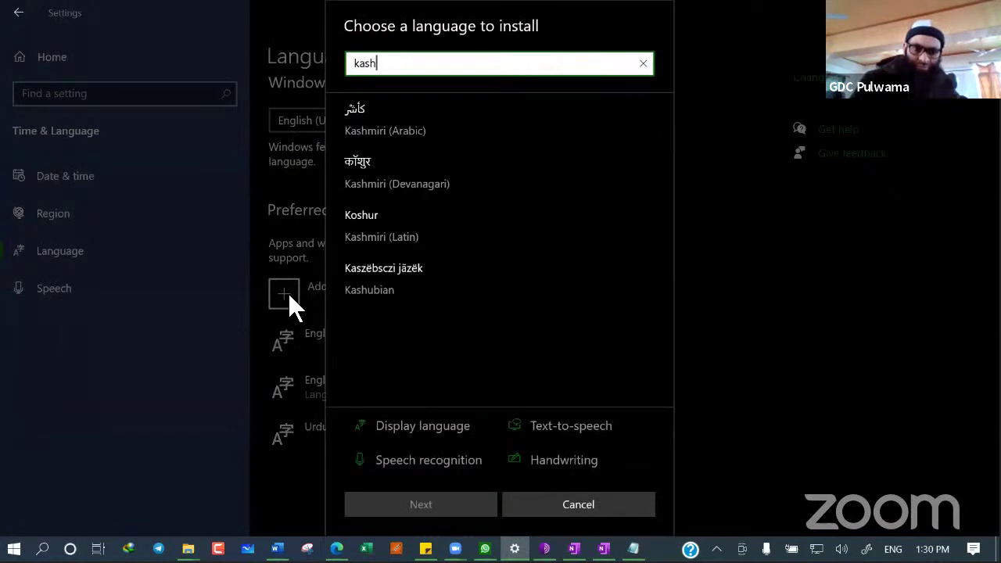
click(436, 117)
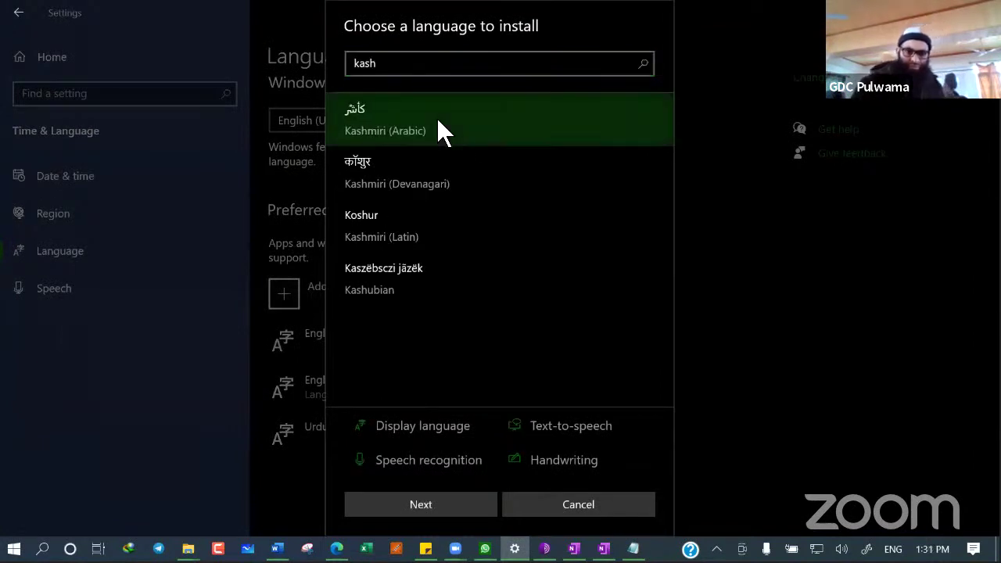
click(411, 506)
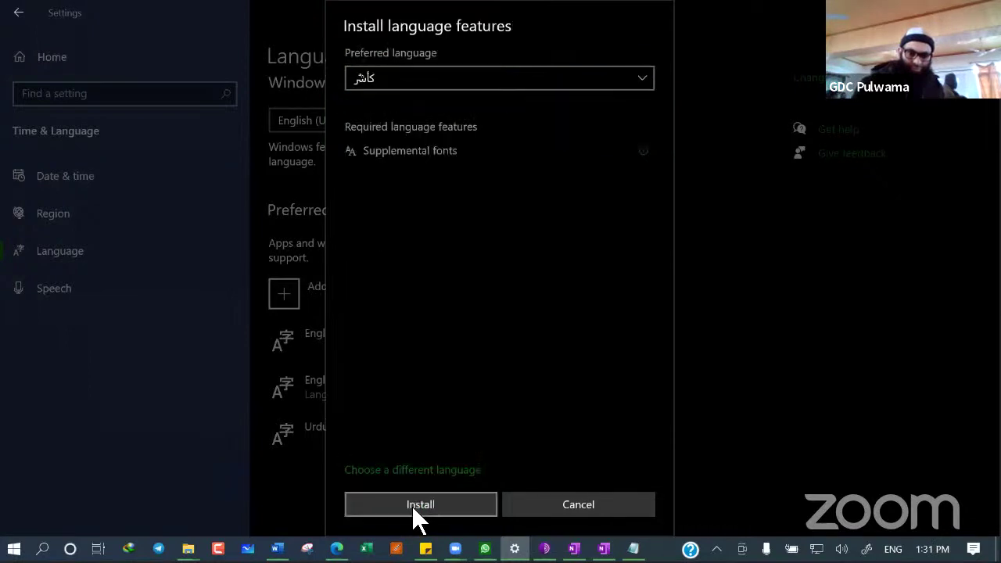
click(458, 507)
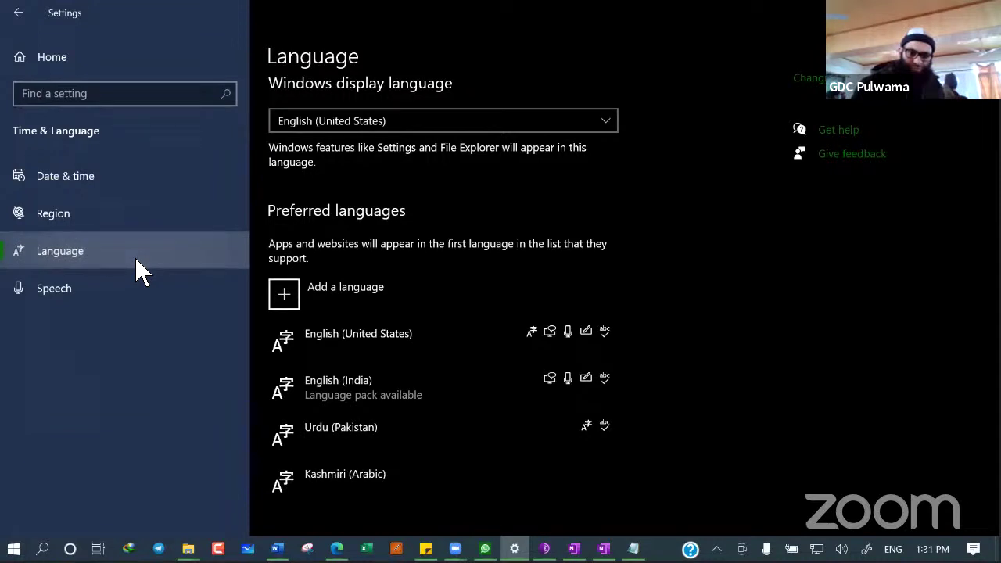
Review the keyboard settings, then return to the Language page
scroll(442, 374, down, 1)
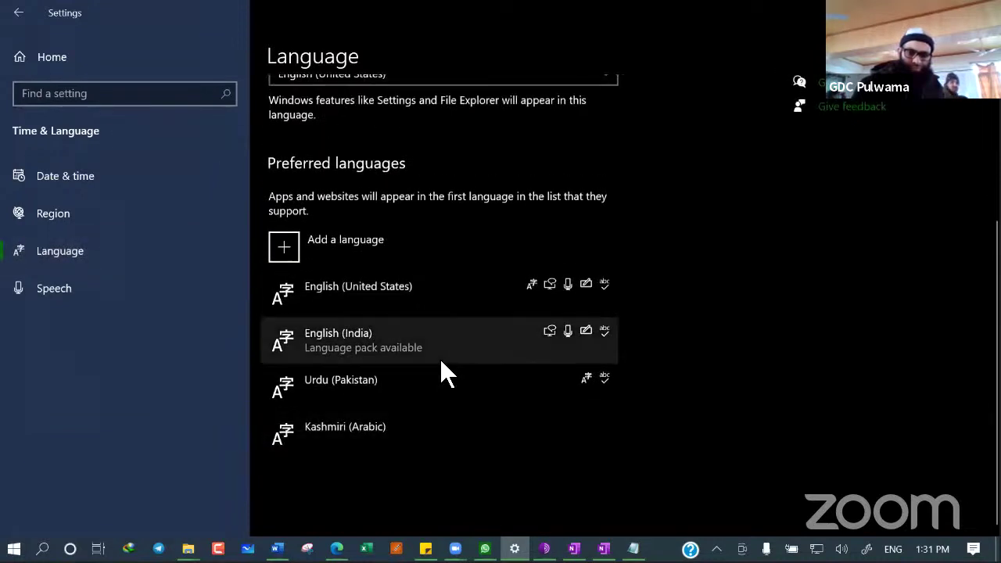
scroll(442, 363, up, 3)
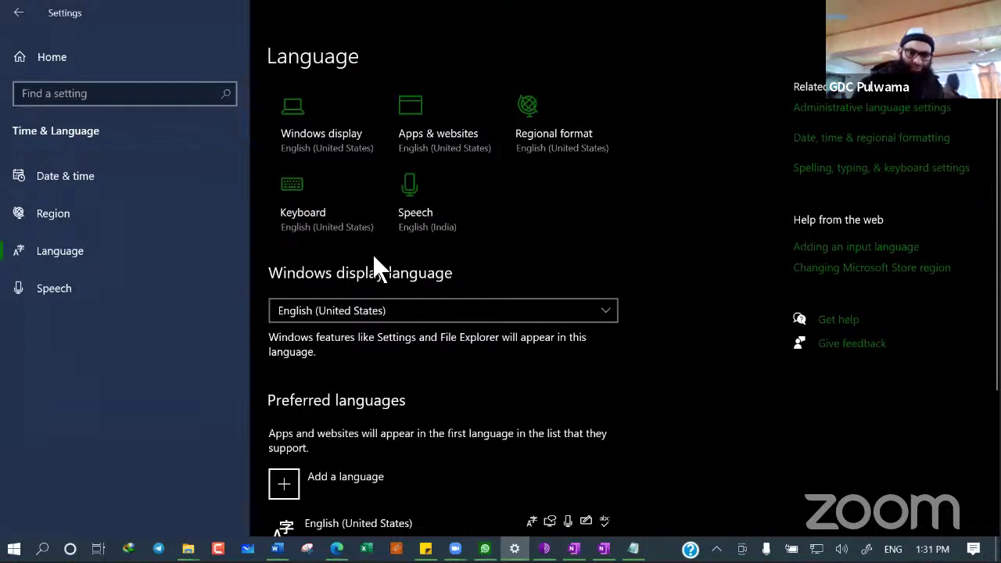
click(310, 199)
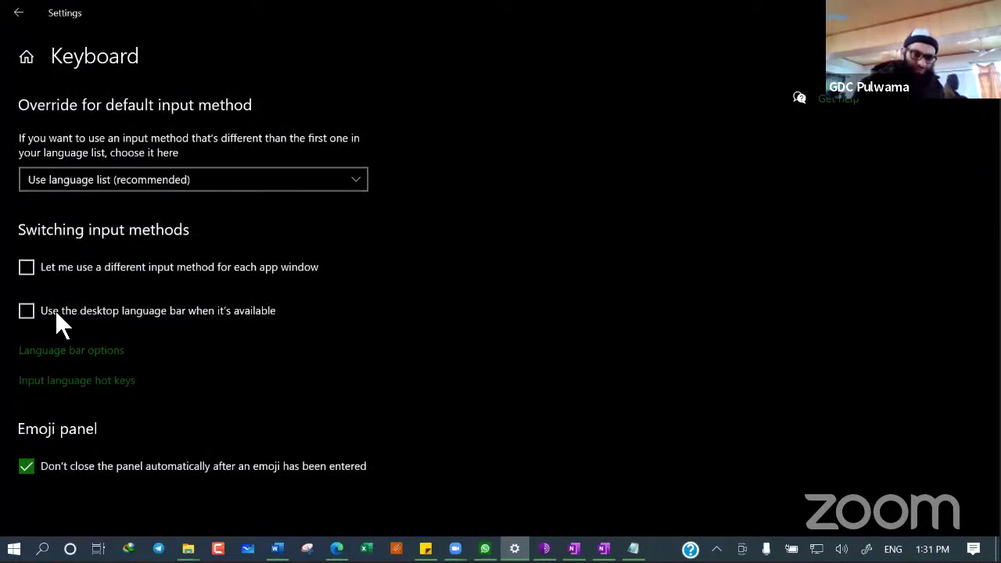
click(19, 14)
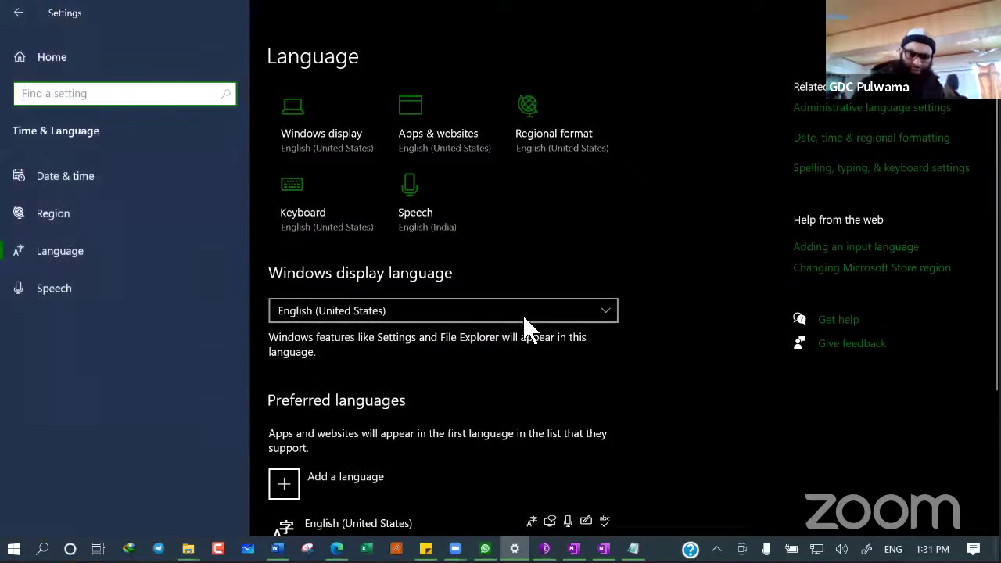
scroll(524, 318, down, 3)
scroll(524, 318, up, 2)
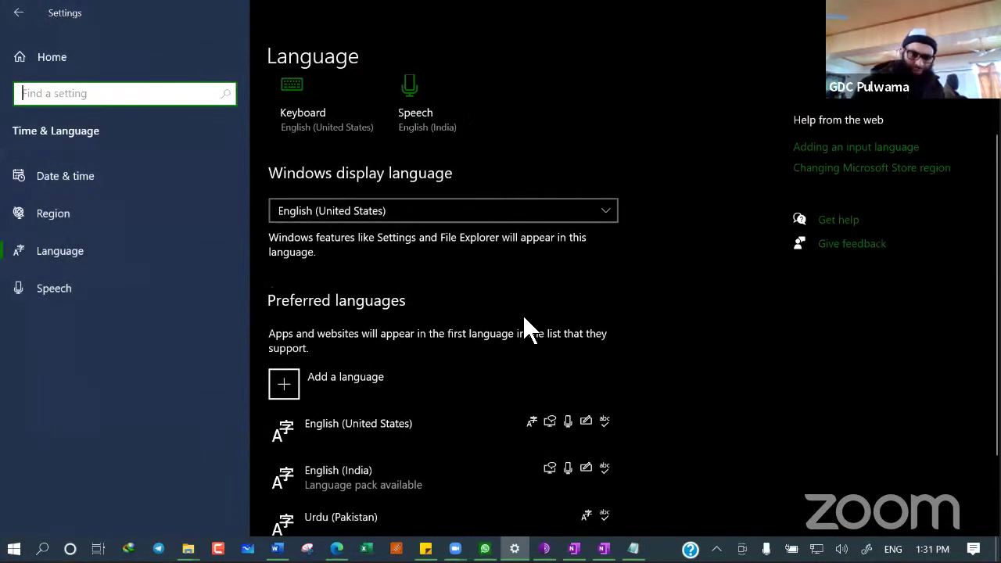
scroll(524, 318, up, 1)
click(106, 259)
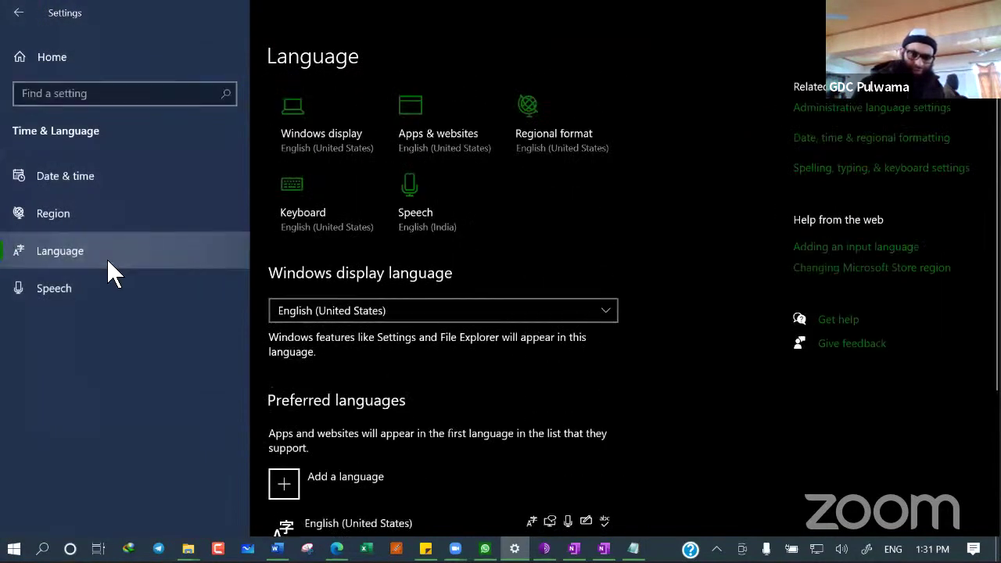
Check the regional format (India), view Kashmiri (Arabic) options, and close Settings
click(550, 124)
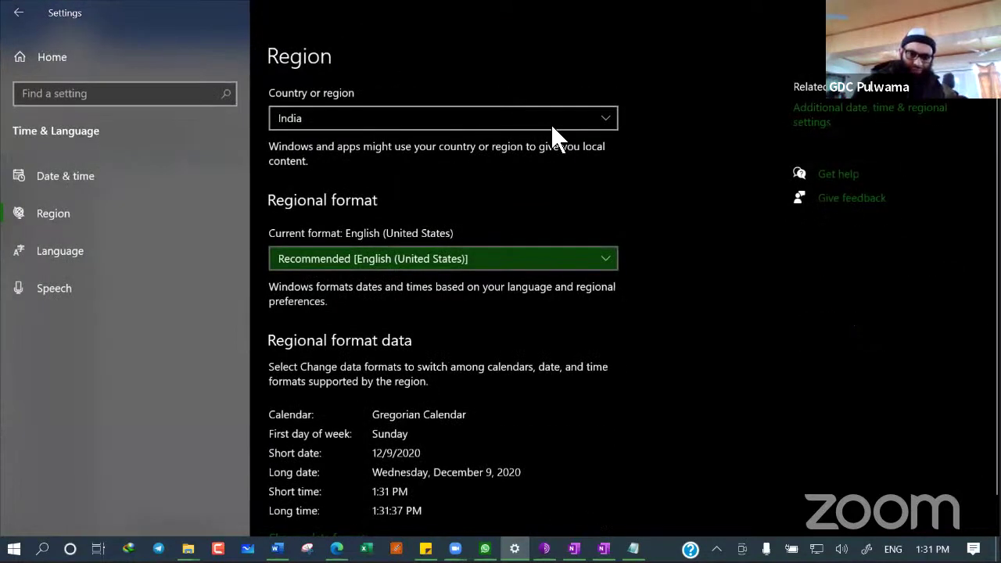
click(19, 13)
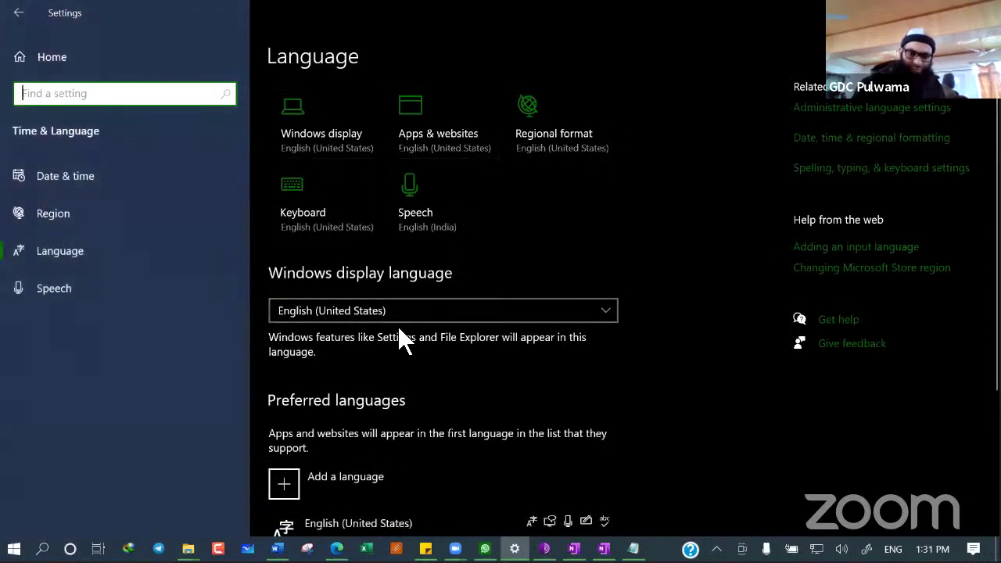
scroll(397, 325, down, 3)
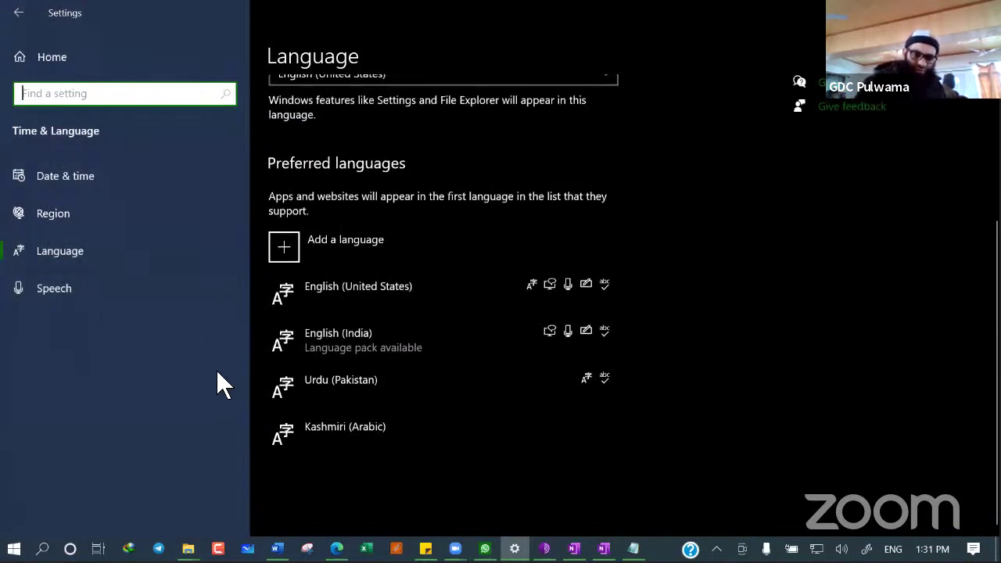
click(350, 438)
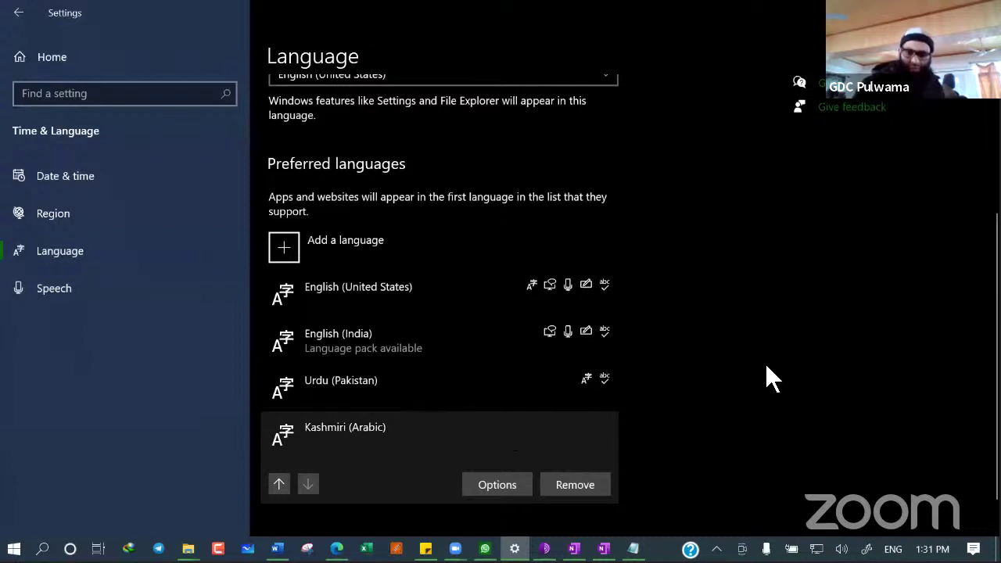
key(alt+F4)
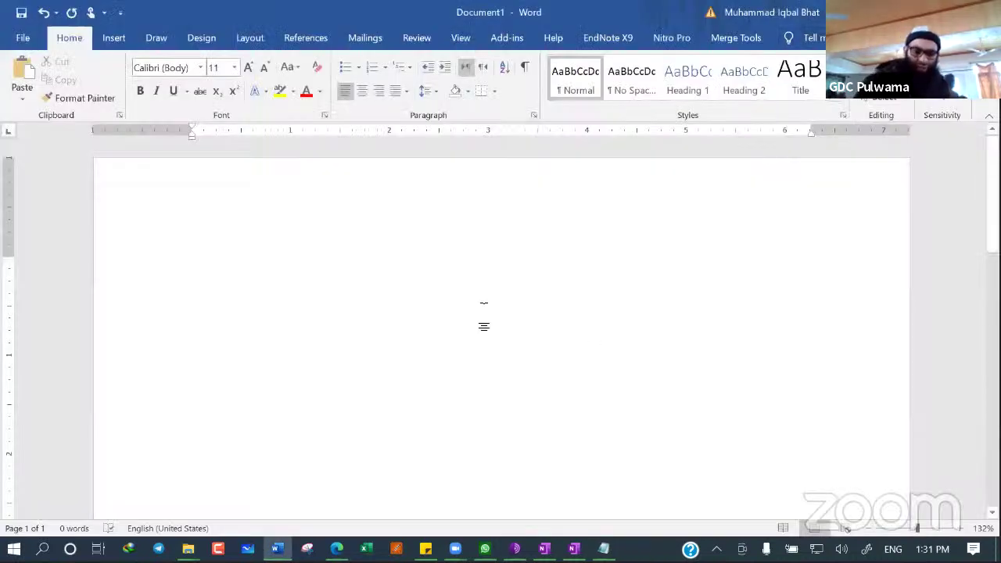
Switch to the Kashmiri keyboard and type 'یاکیرایکا کیرایا که' into the Word document
key(super+space)
key(super+space)
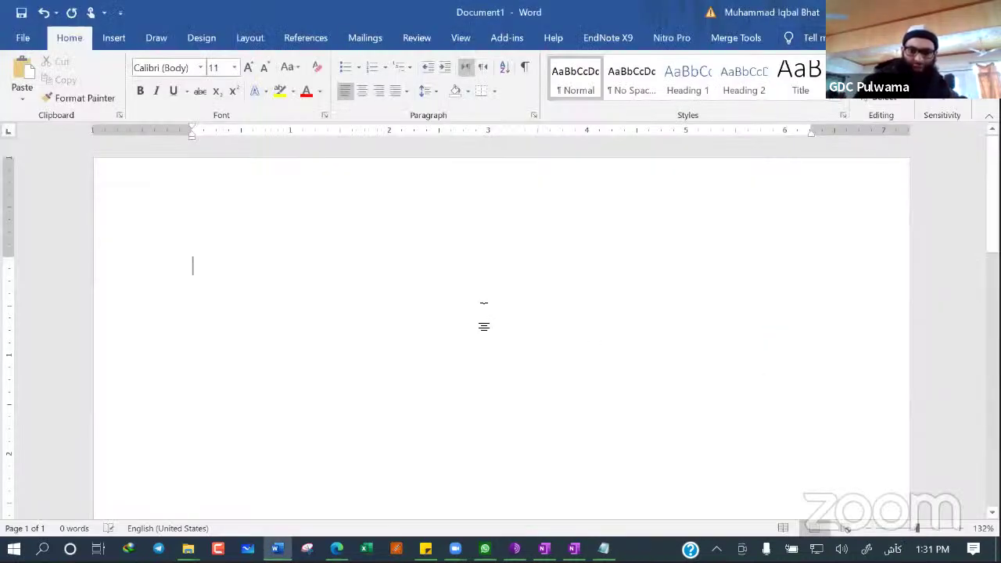
text(یاکیرایکا کی)
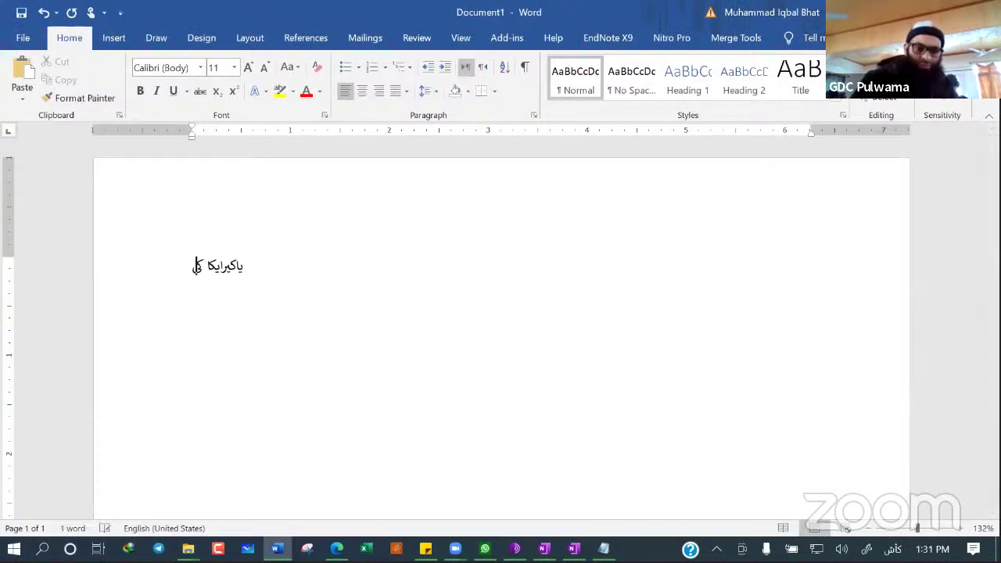
text(رایا ک)
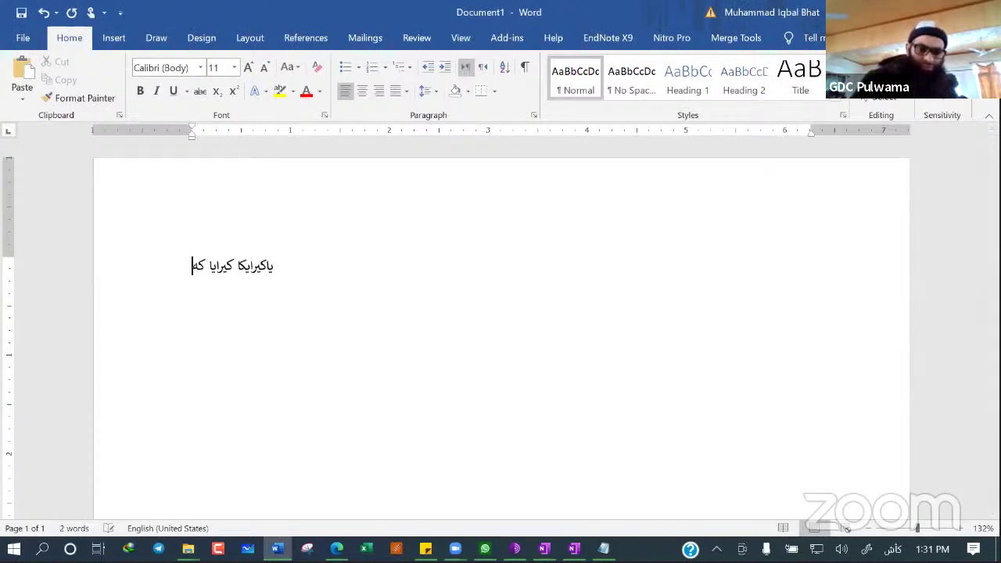
text(ه)
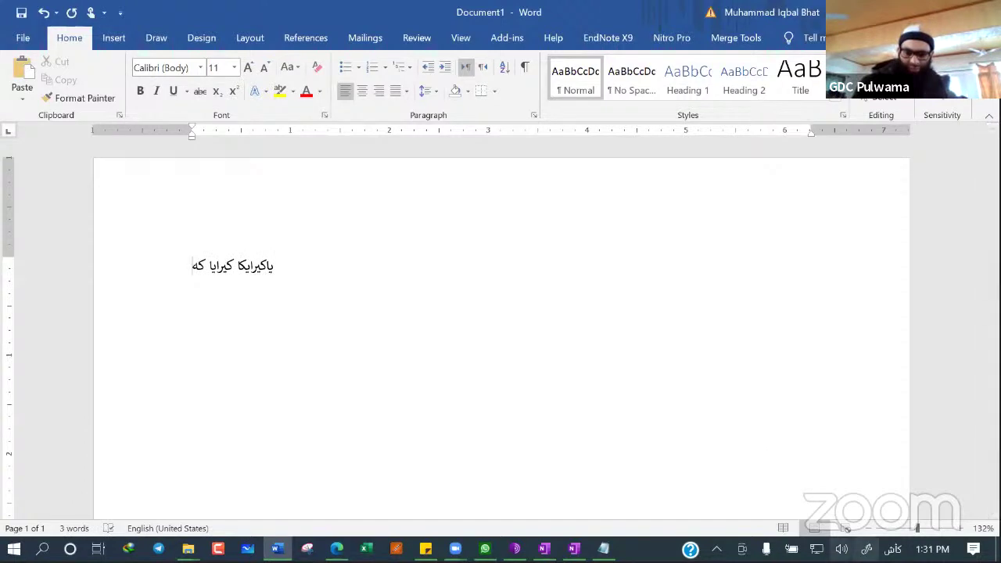
click(891, 549)
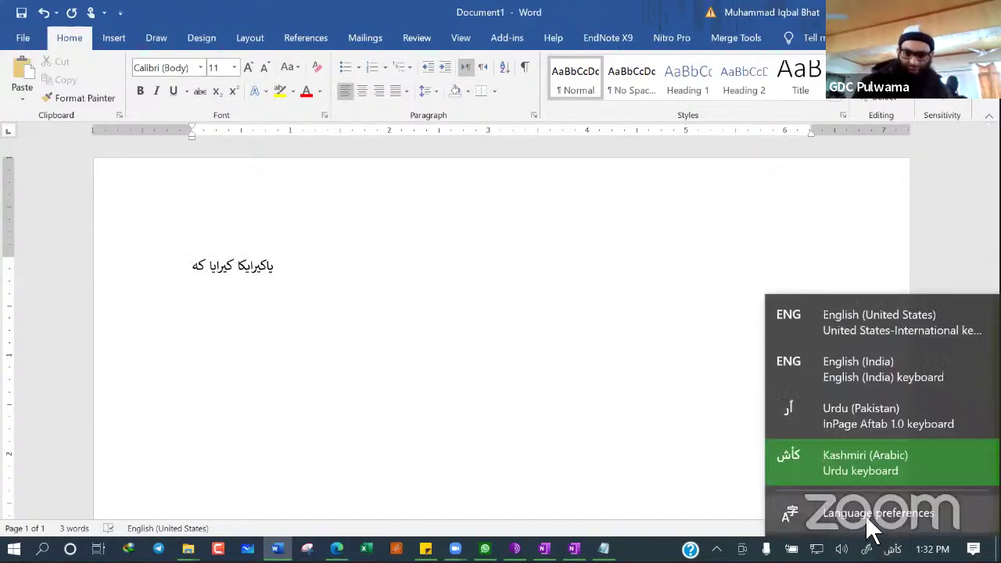
From Language preferences, open Add a language and scroll down the install list
click(872, 516)
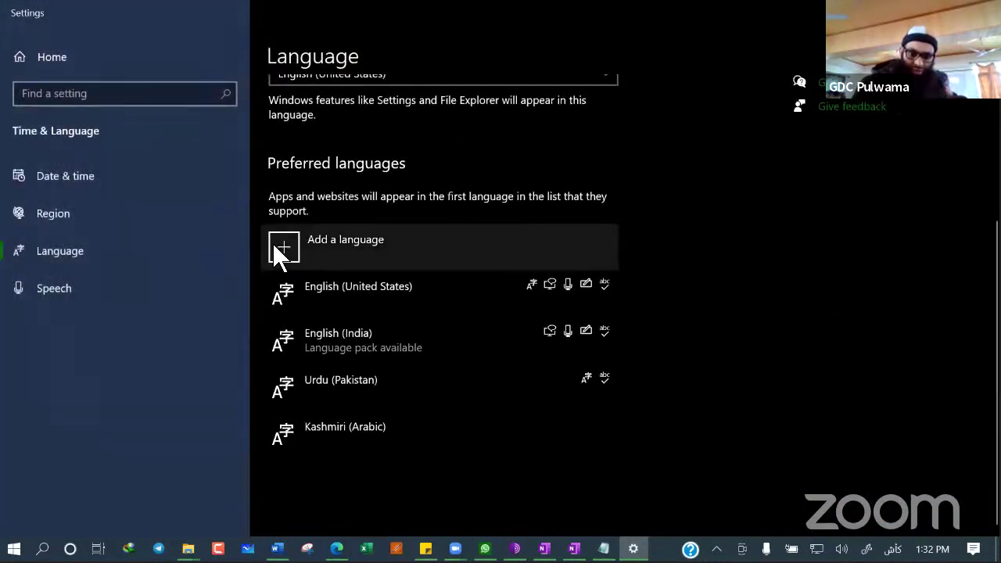
click(292, 254)
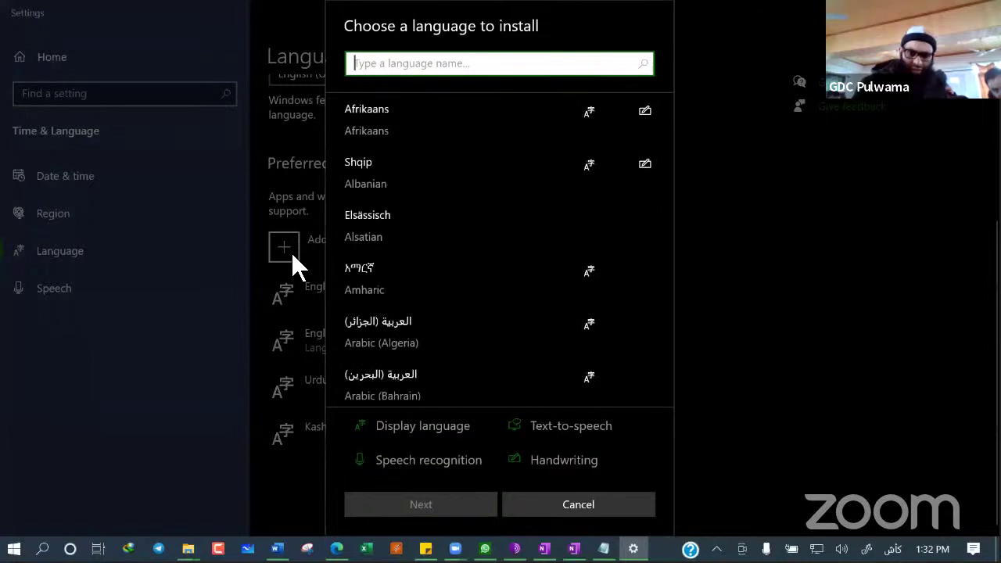
scroll(453, 286, down, 3)
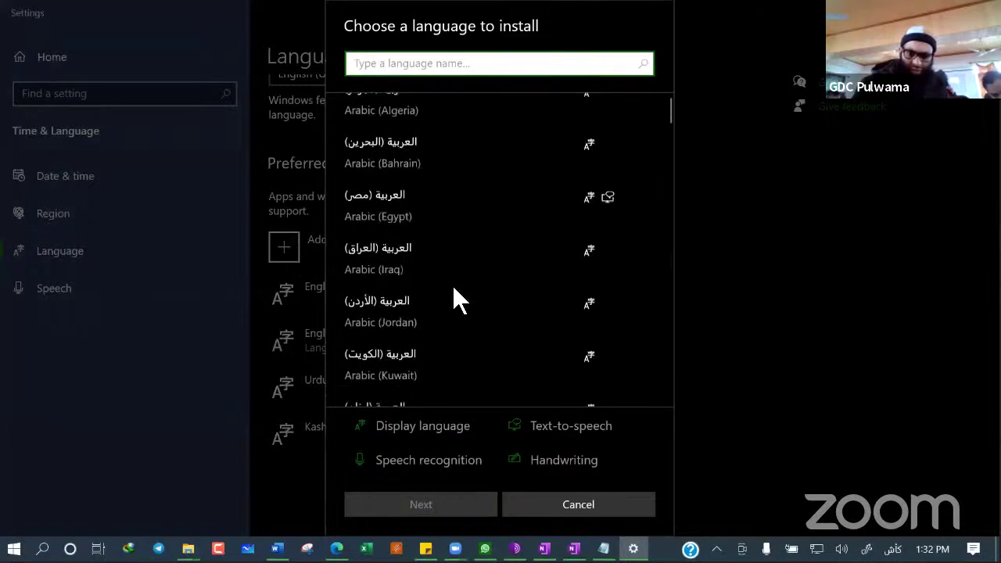
scroll(452, 286, down, 3)
scroll(453, 286, down, 2)
scroll(452, 286, down, 10)
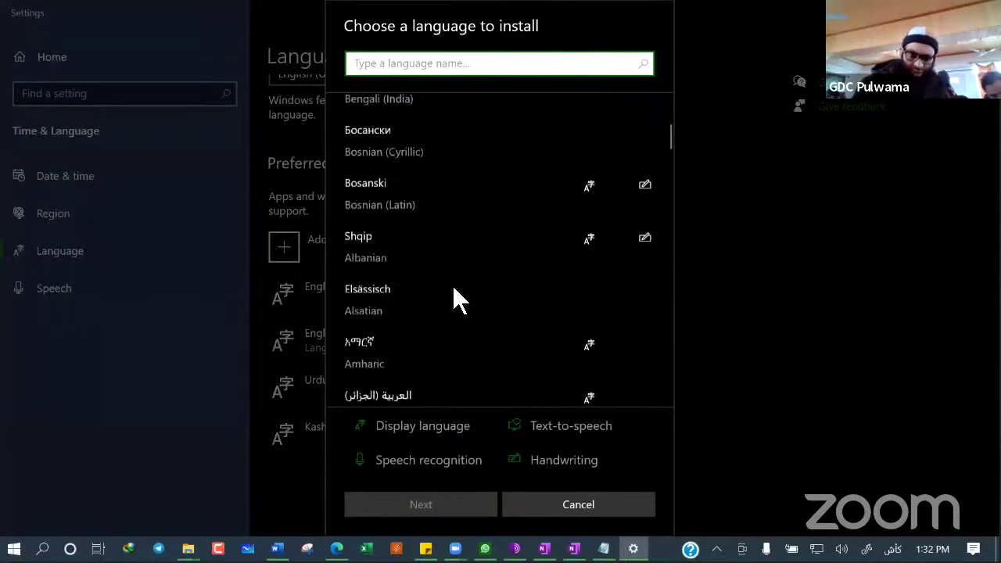
scroll(453, 286, down, 8)
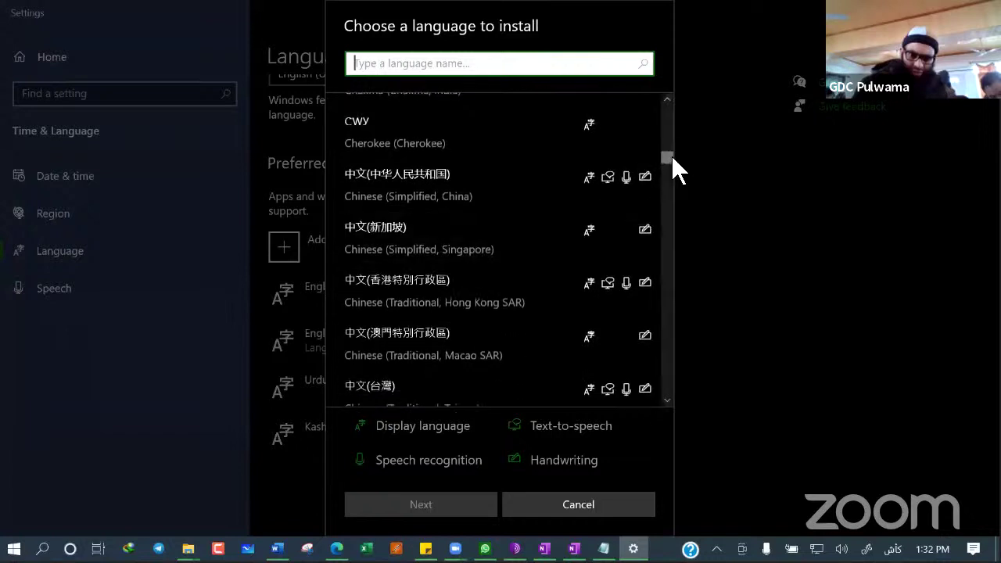
scroll(672, 163, down, 5)
Drag and scroll back through the language list looking for Kashmiri
click(674, 394)
drag(673, 394, 669, 257)
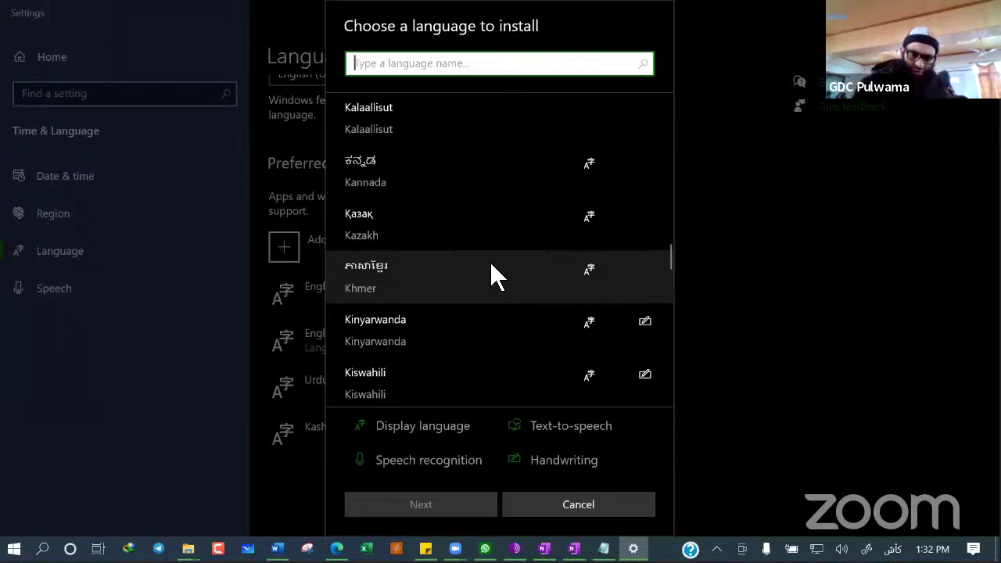
scroll(491, 264, down, 3)
scroll(491, 264, down, 2)
scroll(491, 265, up, 4)
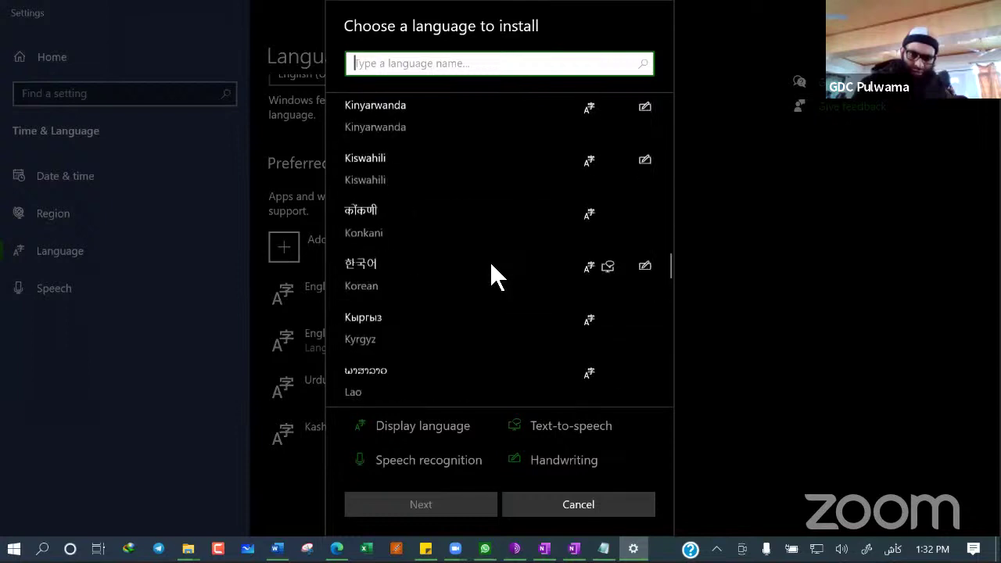
scroll(491, 266, up, 3)
scroll(491, 266, up, 1)
scroll(491, 266, up, 1)
scroll(491, 264, up, 3)
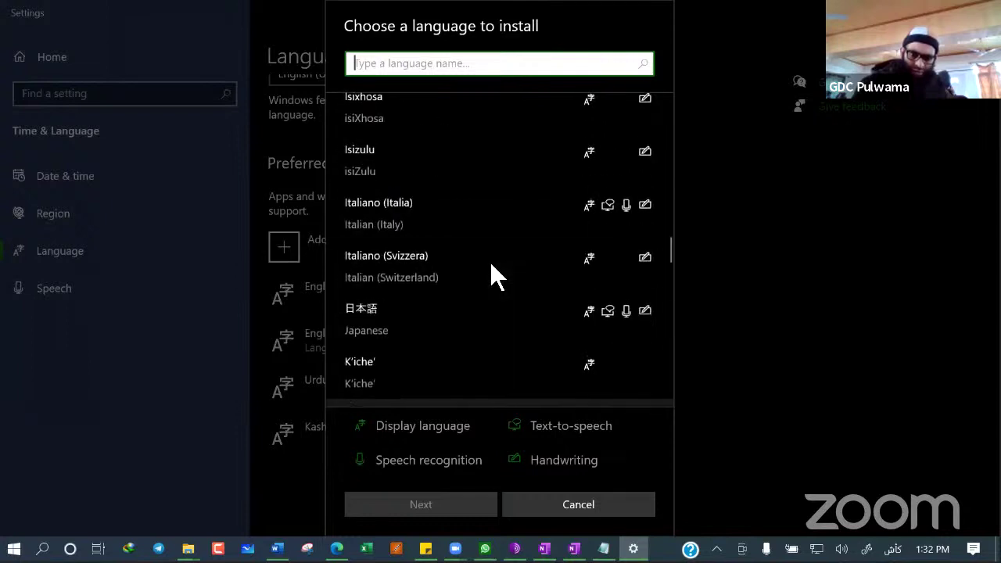
scroll(491, 264, up, 3)
scroll(491, 264, up, 1)
scroll(491, 265, up, 1)
scroll(490, 273, up, 3)
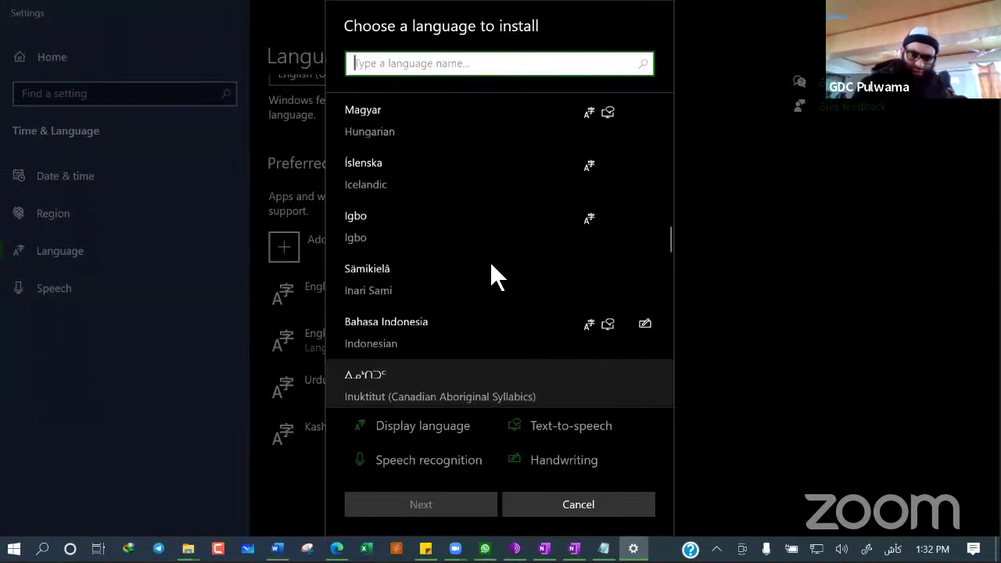
scroll(491, 273, down, 6)
scroll(469, 188, up, 6)
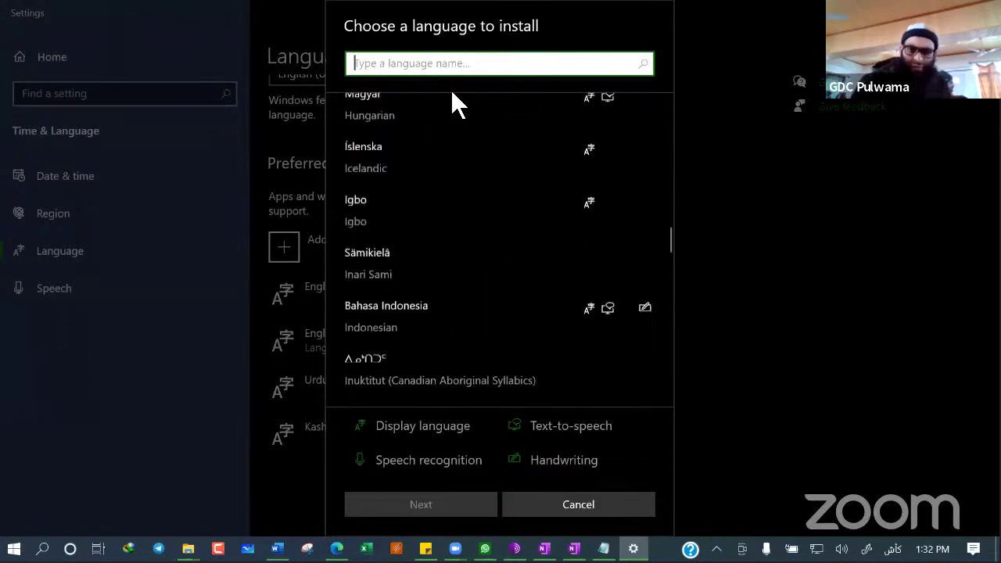
Search 'kash' and install Kashmiri (Latin) / Koshur as a preferred language
text(ک)
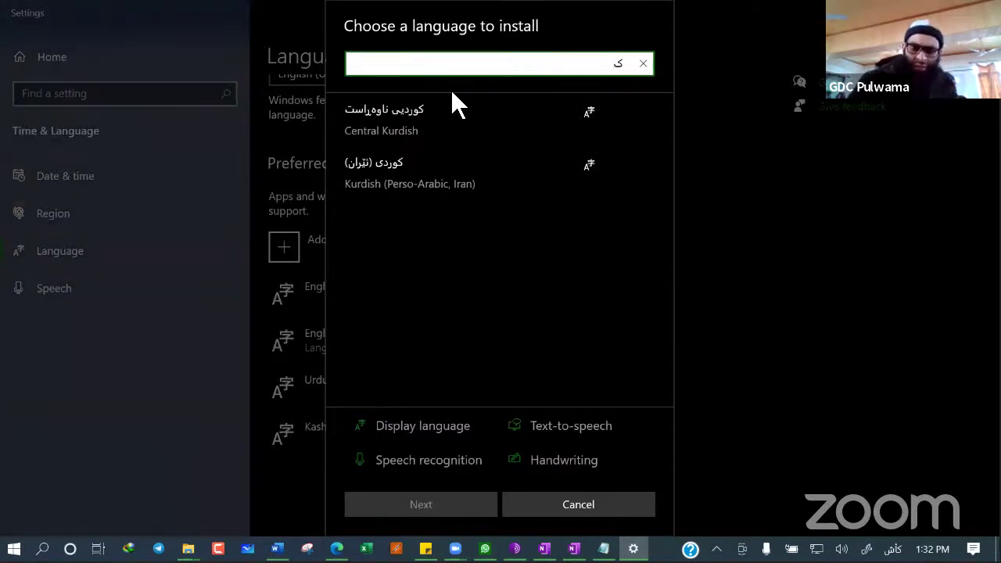
key(BackSpace)
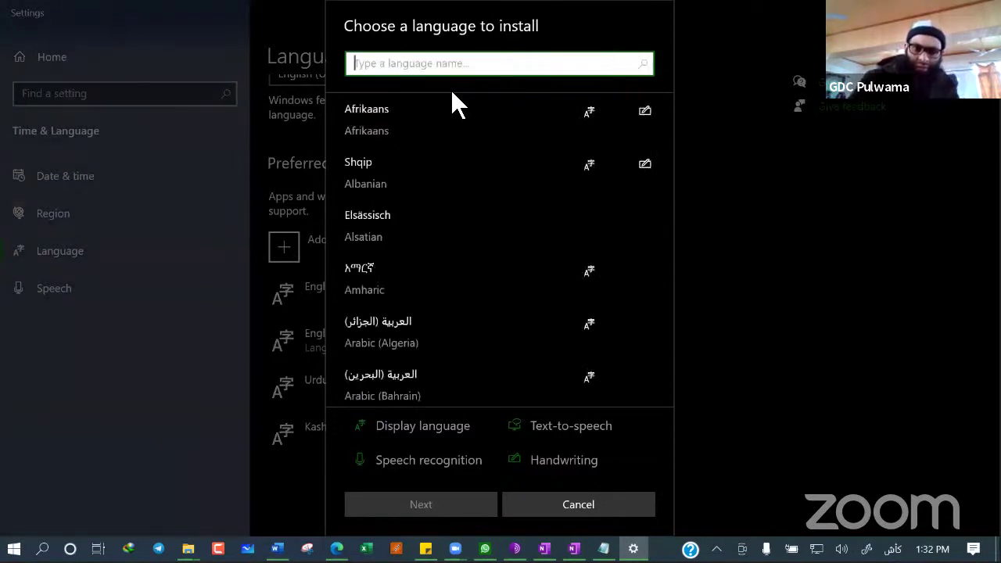
key(super+space)
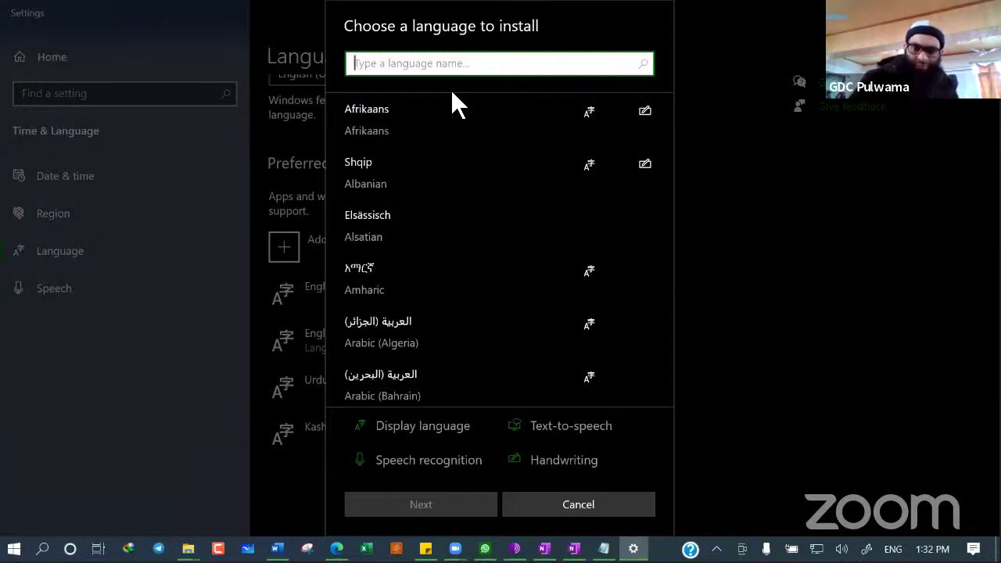
text(kash)
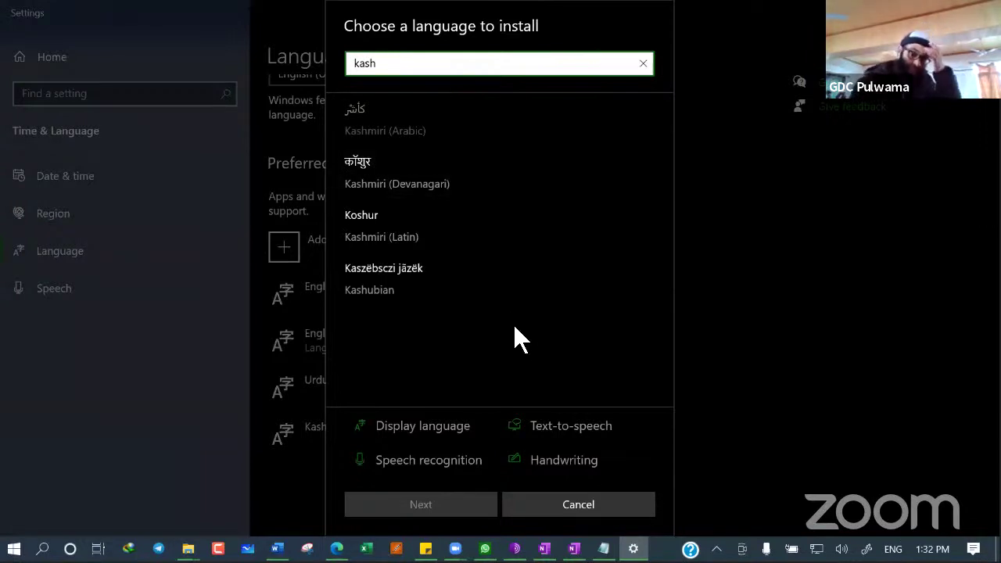
click(388, 228)
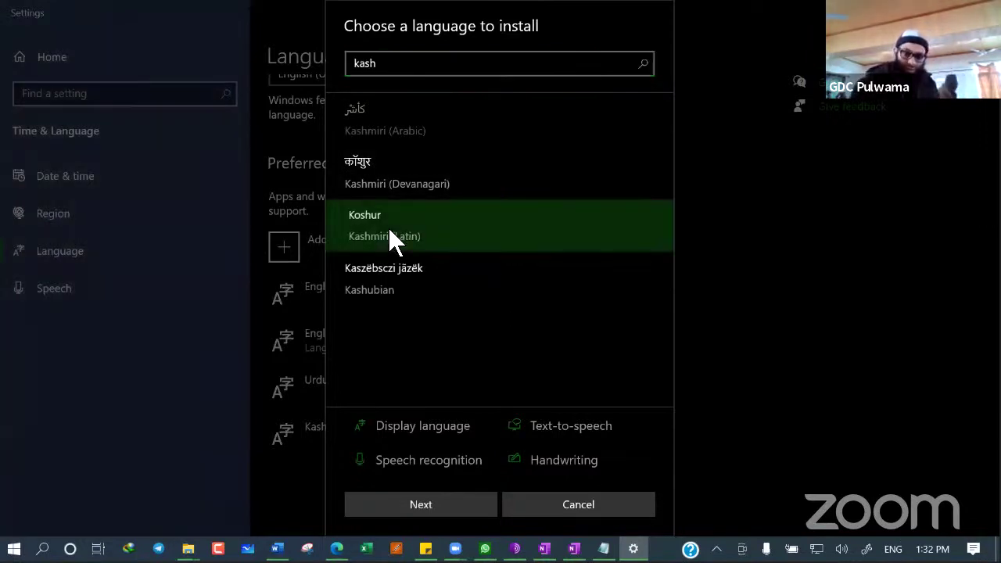
click(438, 503)
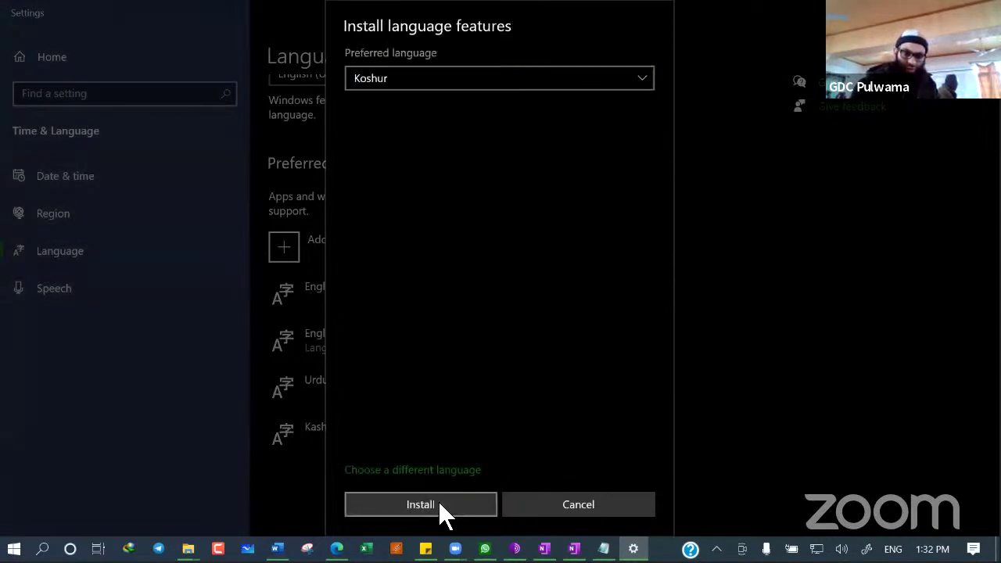
click(439, 505)
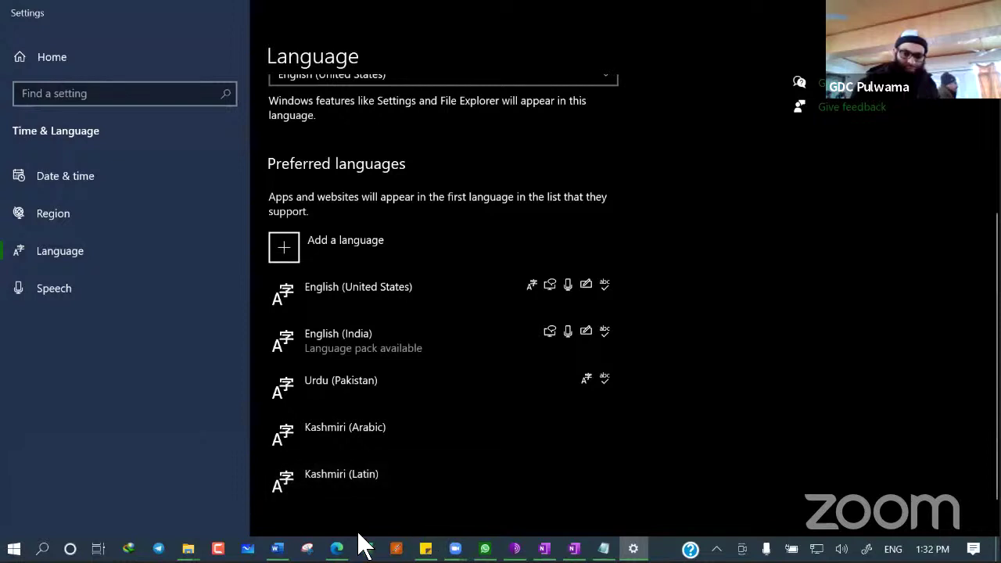
In Word, type the test line 'kjhklhjh' with Kashmiri (Latin), then return to Settings
click(276, 548)
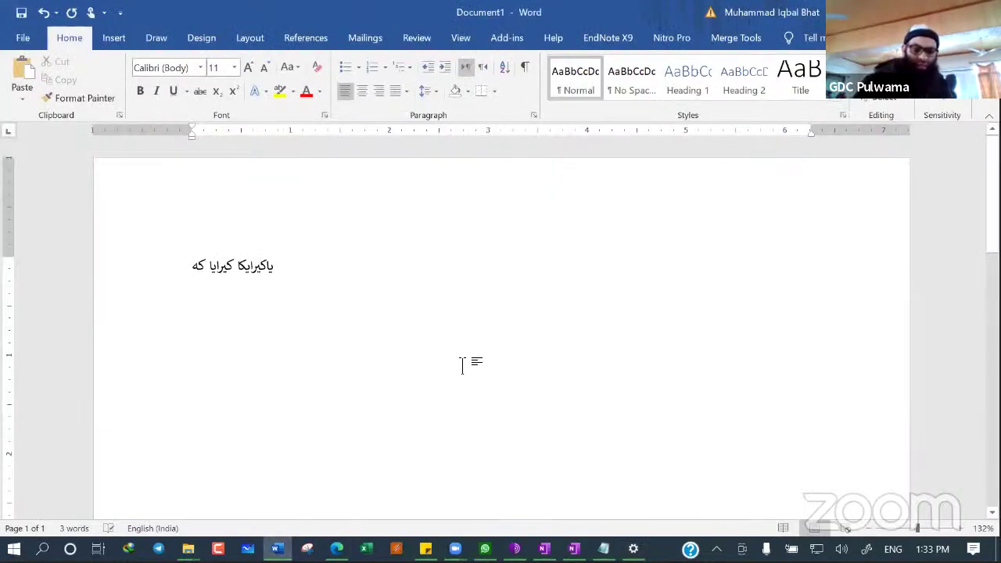
key(super+space)
key(super+space)
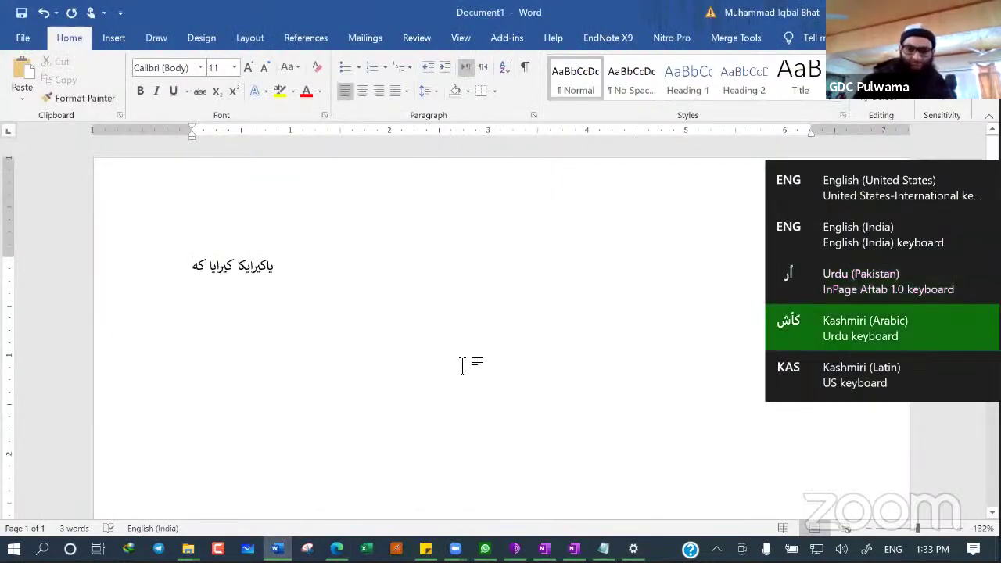
key(super+space)
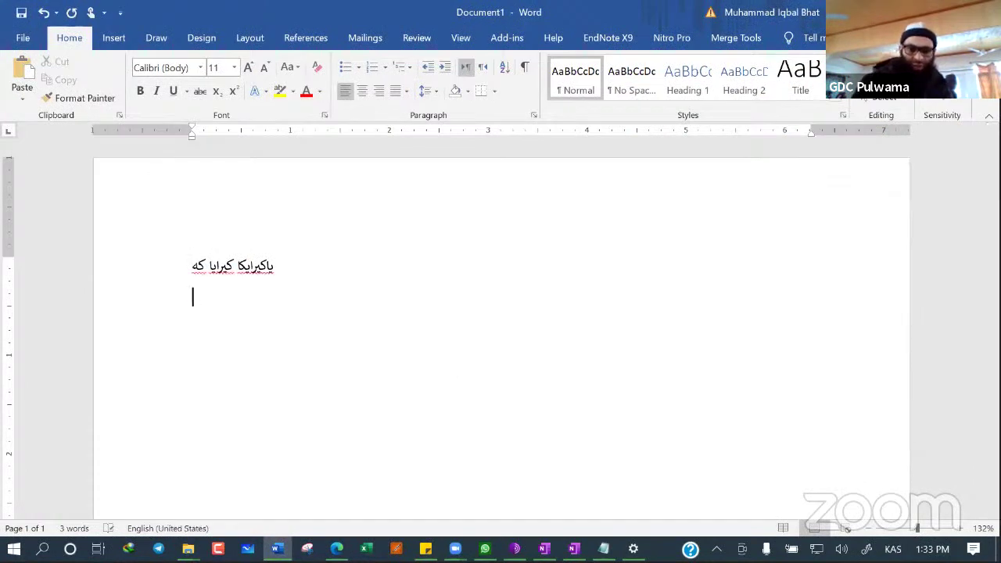
text(kjhklhjh)
key(super+space)
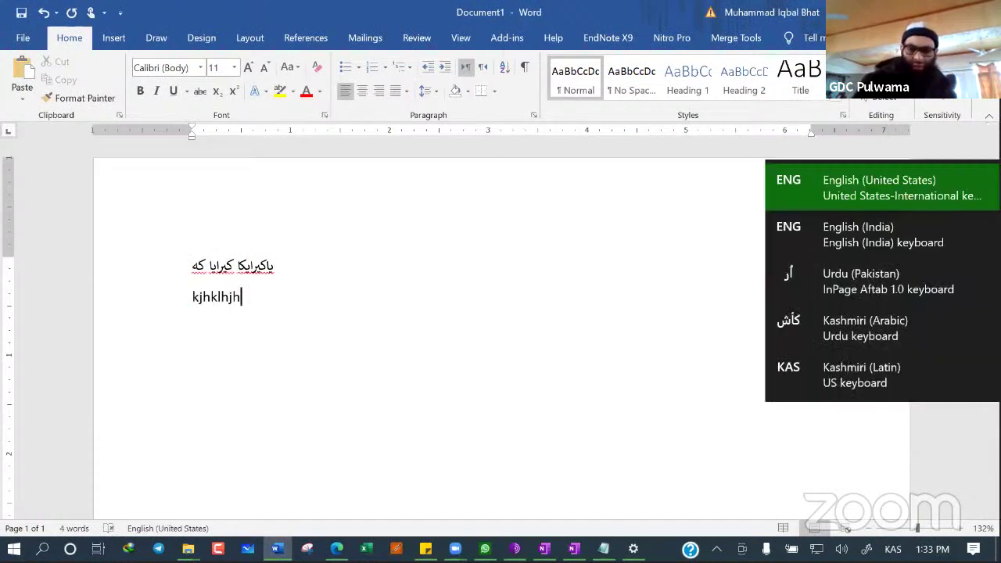
key(super+space)
key(super+space)
key(super+space)
key(super+space)
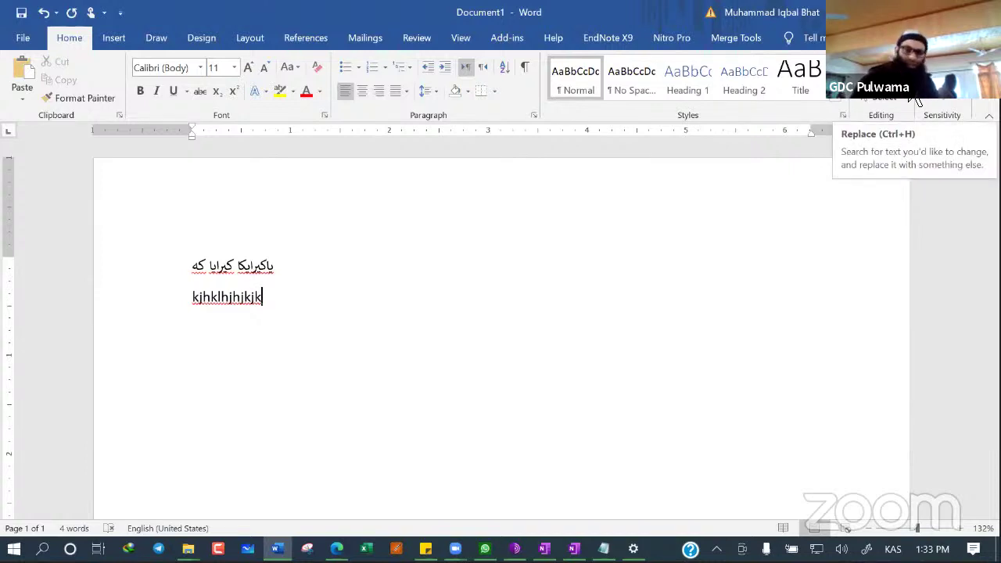
key(alt+Tab)
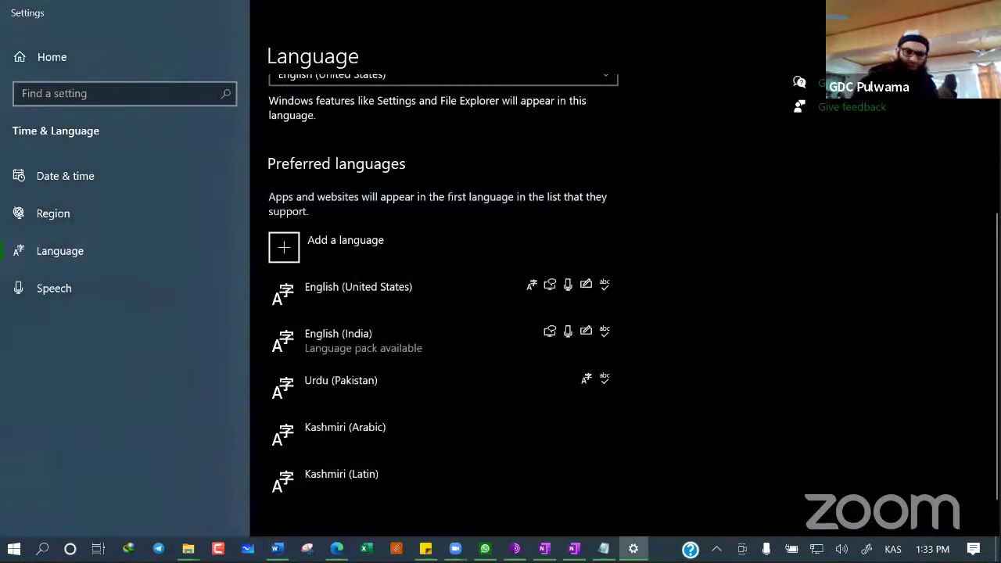